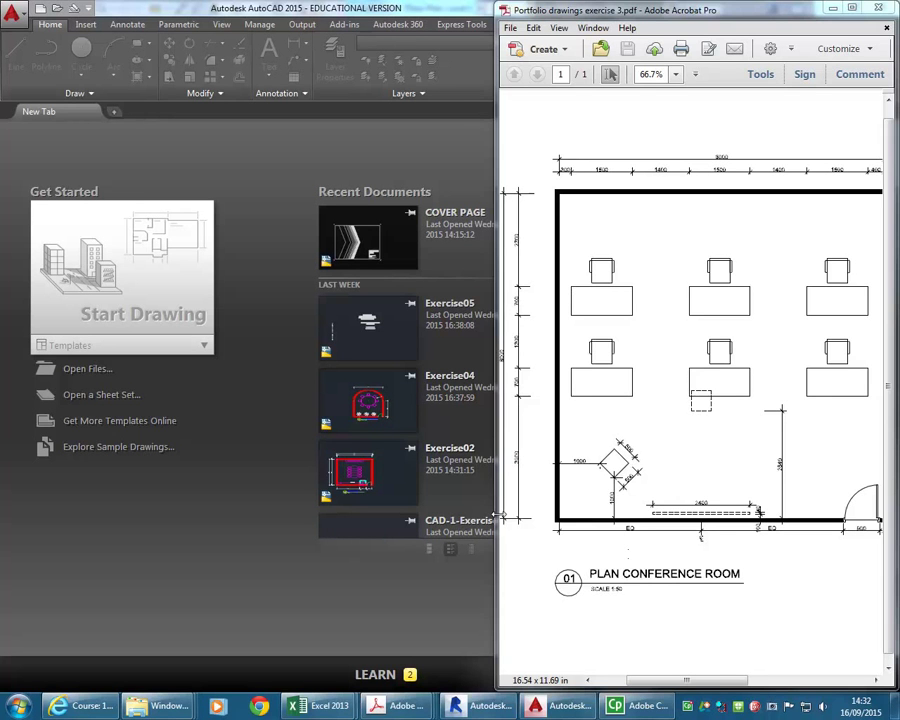
# Widen the reference PDF window beside AutoCAD, dismissing the accessibility dialogs, and bring the whole conference room plan into view.
pyautogui.moveTo(497, 515); pyautogui.dragTo(493, 515)
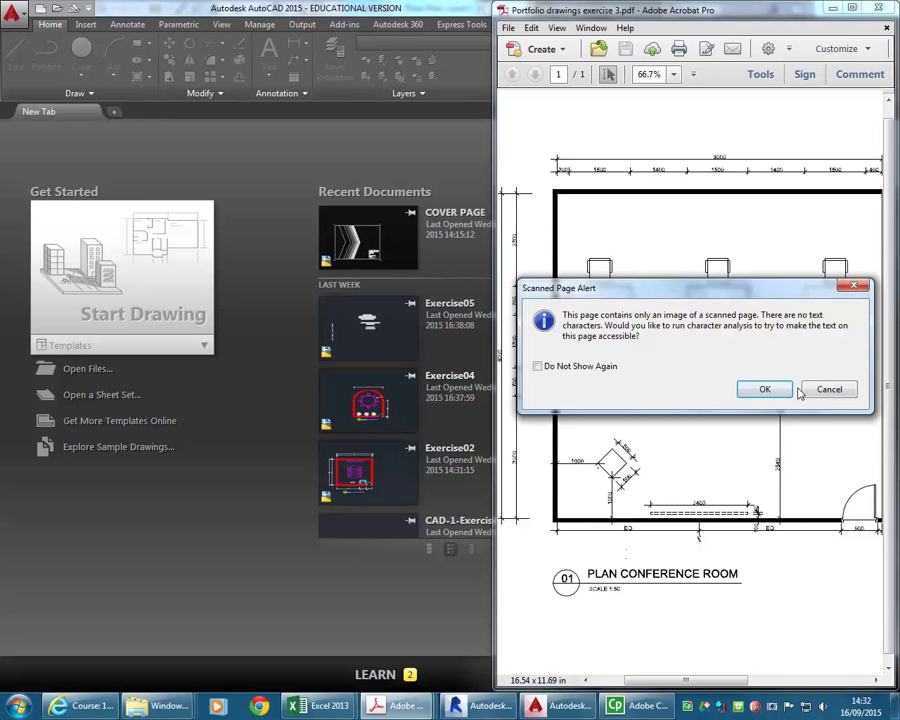
pyautogui.click(830, 390)
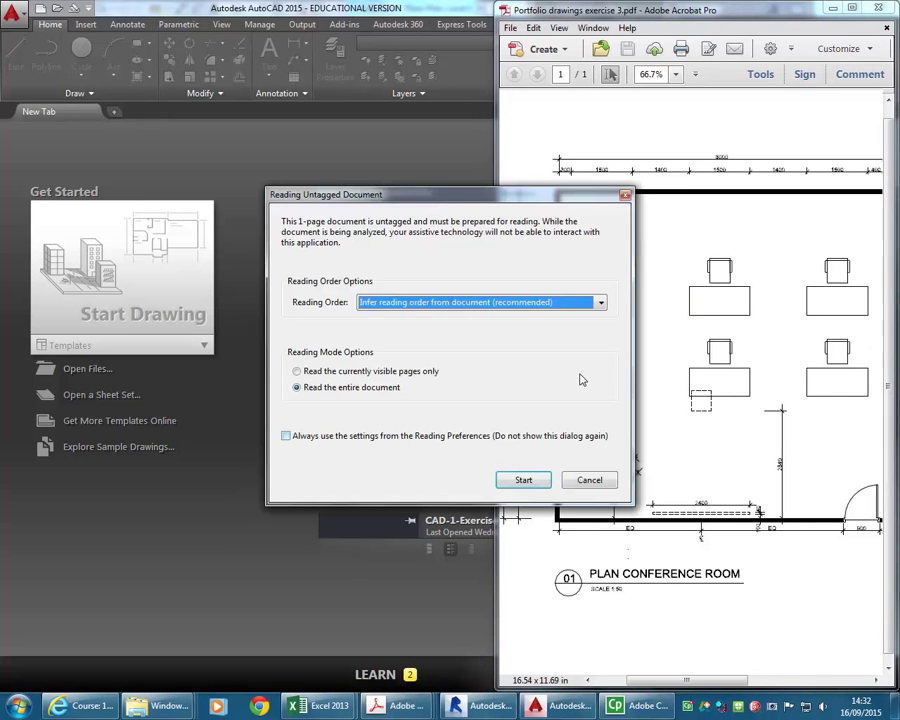
pyautogui.click(590, 481)
pyautogui.moveTo(494, 494); pyautogui.dragTo(455, 486)
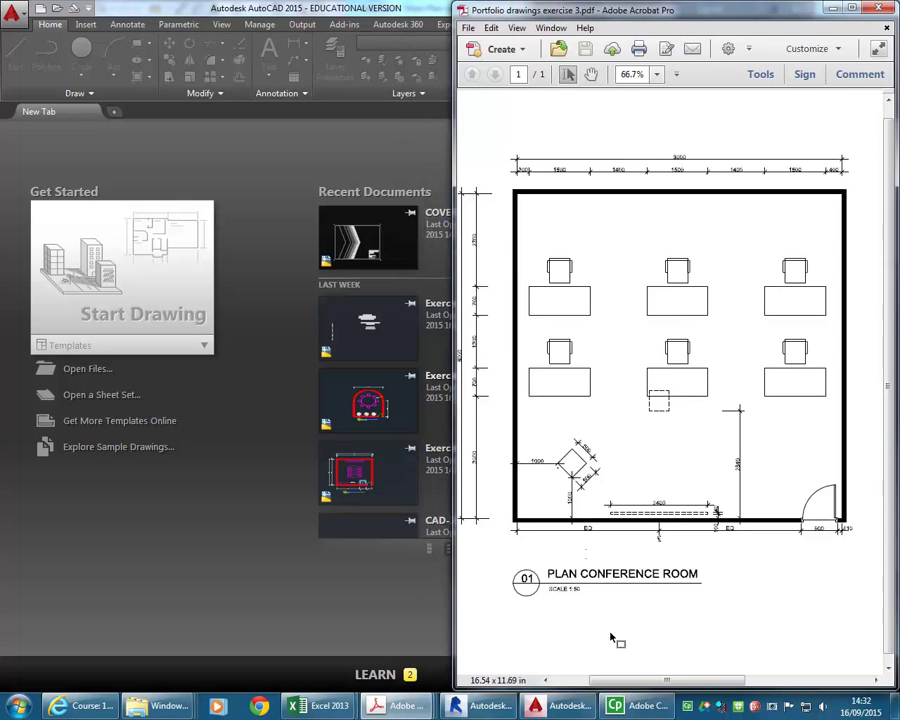
pyautogui.moveTo(657, 686)
pyautogui.mouseDown()
pyautogui.moveTo(670, 686)
pyautogui.moveTo(647, 686)
pyautogui.mouseUp()
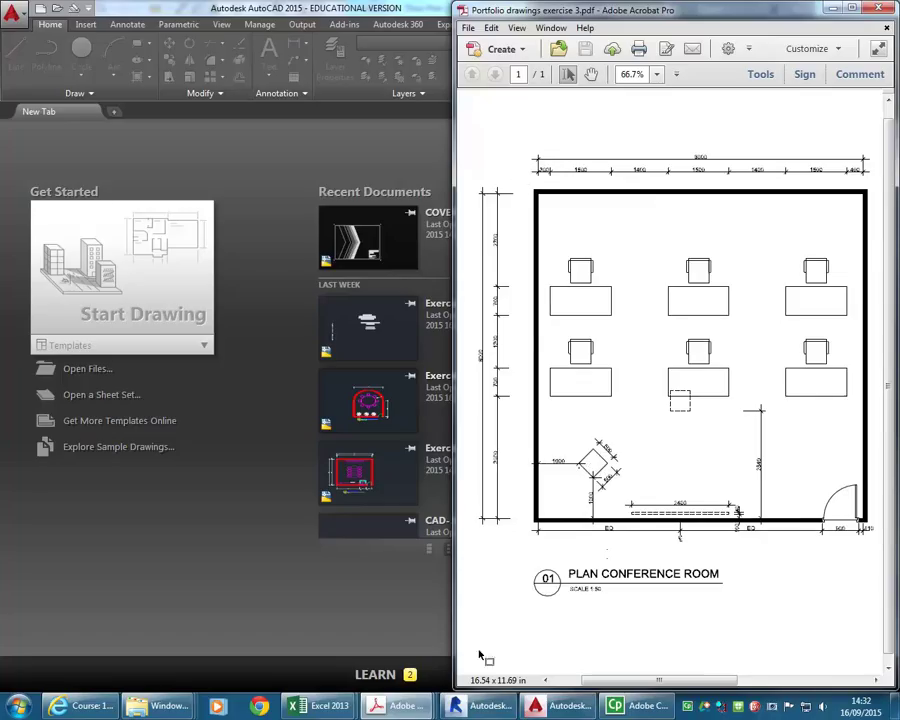
# Switch to the Exercise 3 conference room notes in Acrobat and read through the drawing instructions on both pages.
pyautogui.moveTo(405, 705)
pyautogui.moveTo(598, 651)
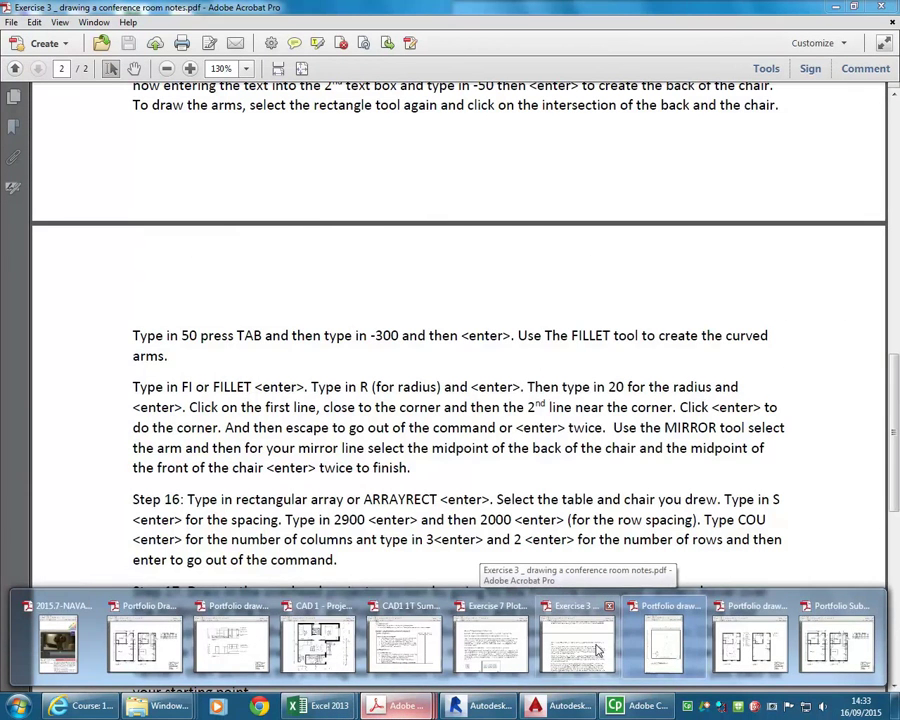
pyautogui.click(598, 651)
pyautogui.scroll(10, 350, 467)
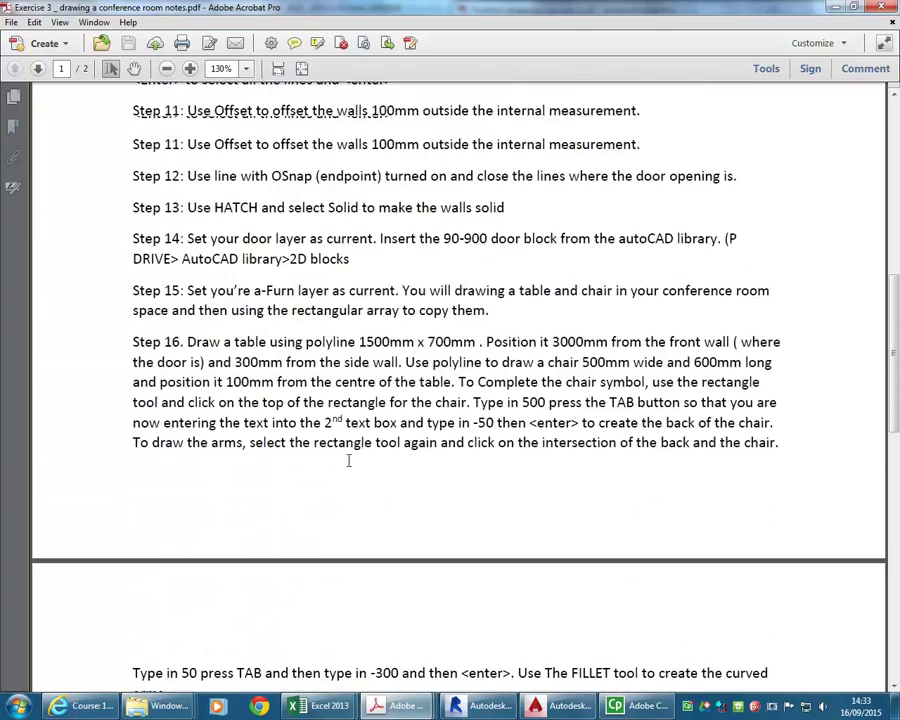
pyautogui.scroll(5, 350, 461)
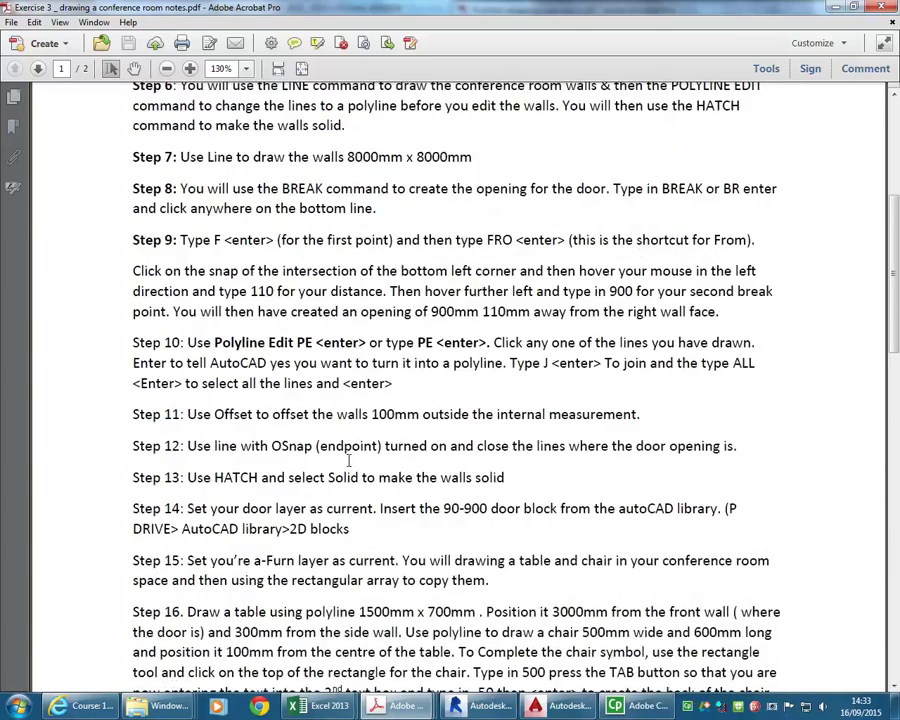
pyautogui.scroll(-4, 350, 460)
pyautogui.scroll(3, 349, 460)
pyautogui.scroll(-11, 349, 460)
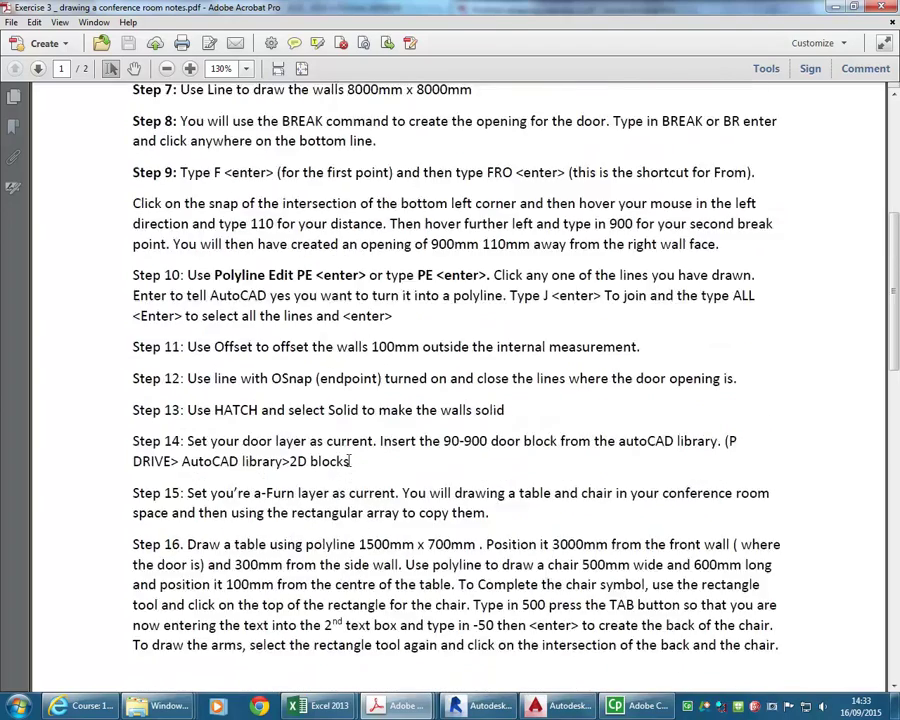
pyautogui.scroll(-3, 265, 496)
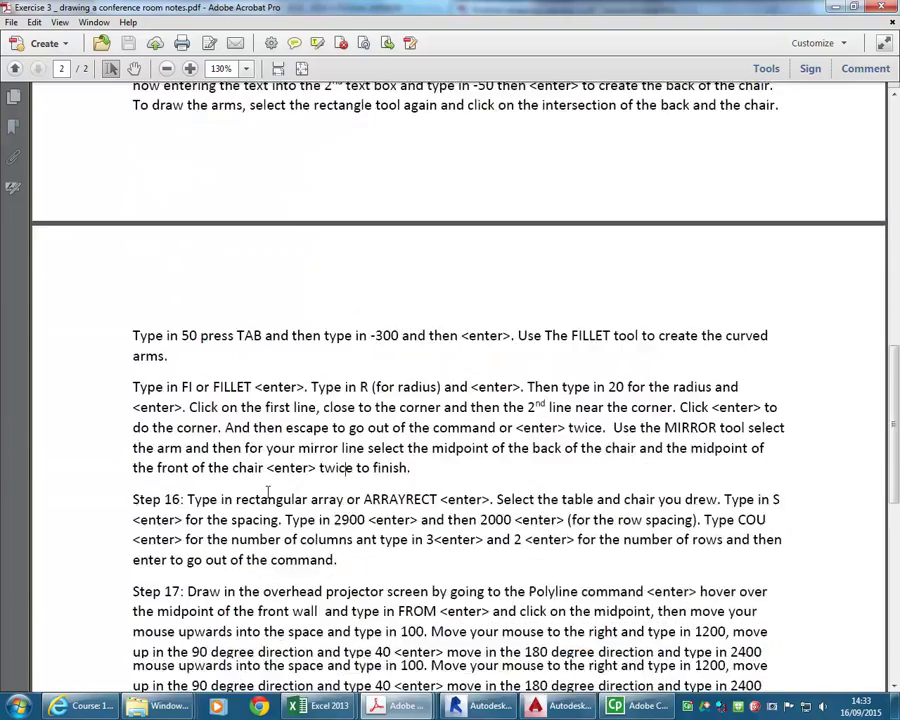
pyautogui.scroll(-5, 320, 495)
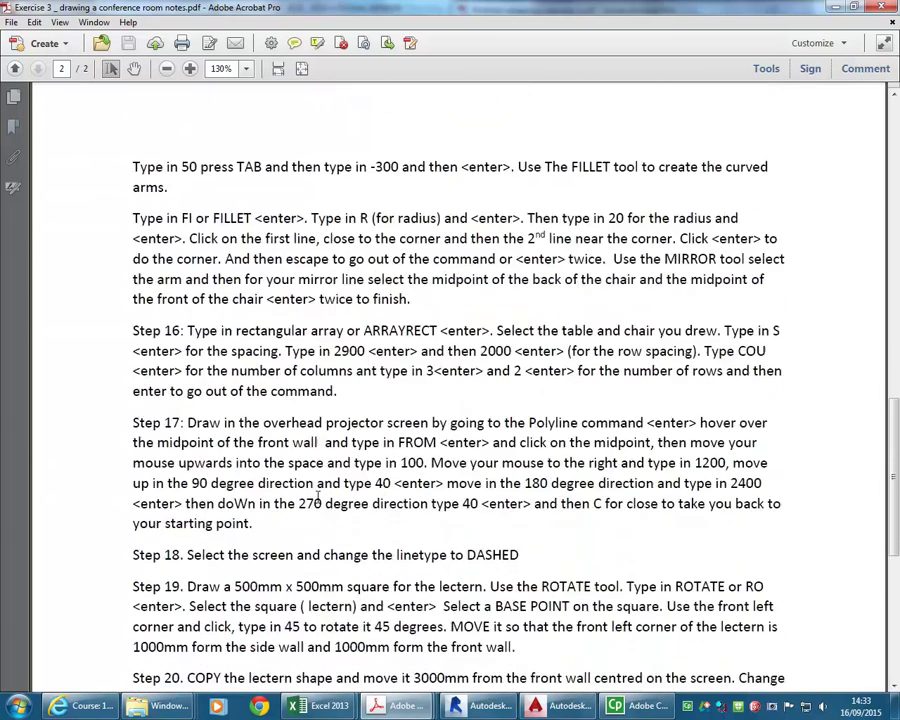
pyautogui.scroll(2, 318, 497)
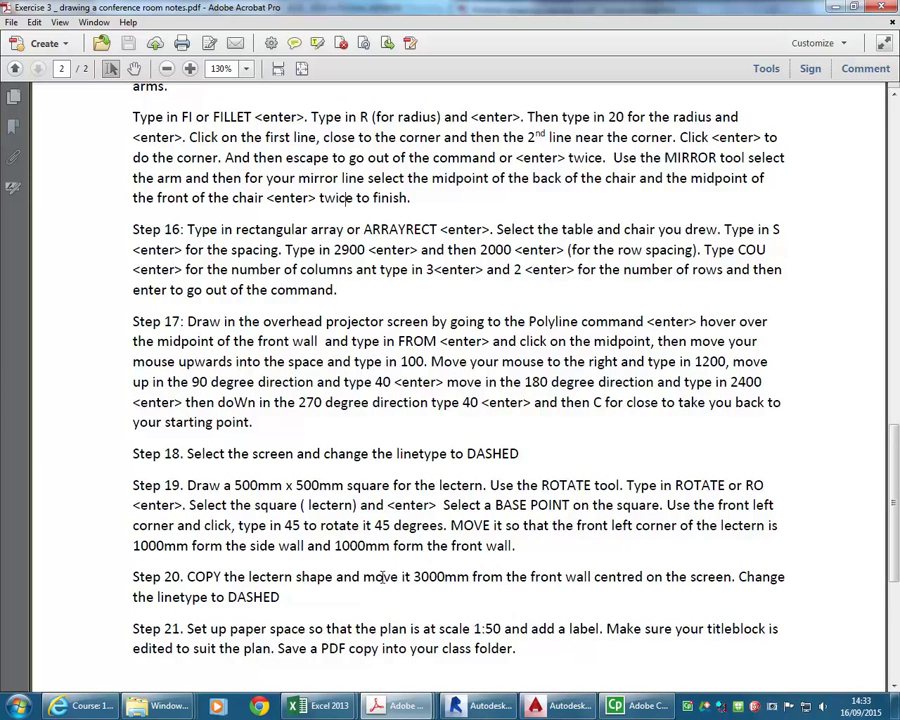
pyautogui.scroll(13, 243, 320)
pyautogui.scroll(10, 373, 422)
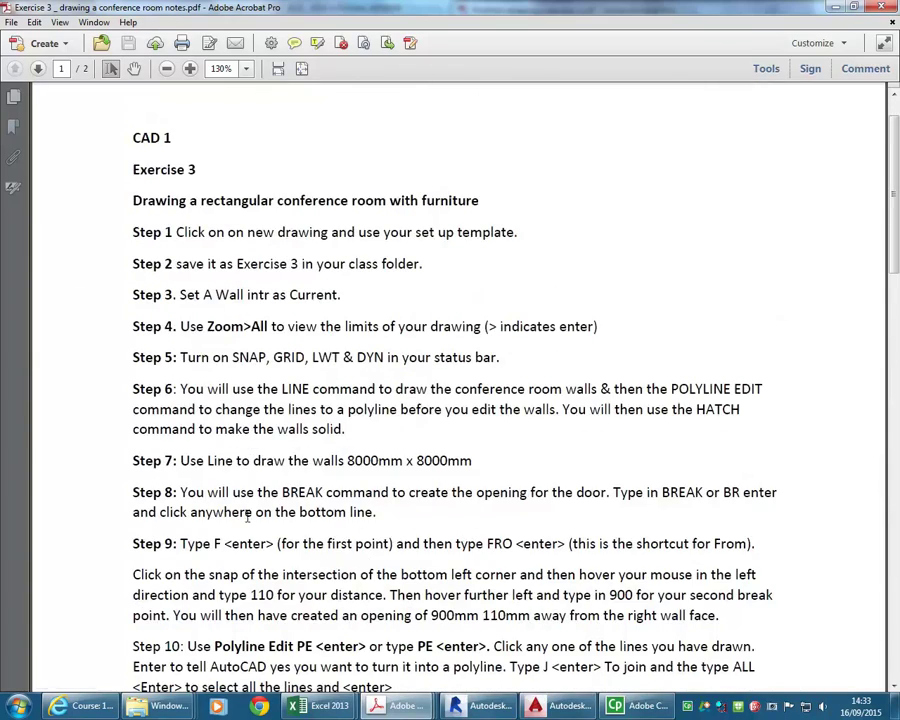
pyautogui.scroll(-1, 314, 365)
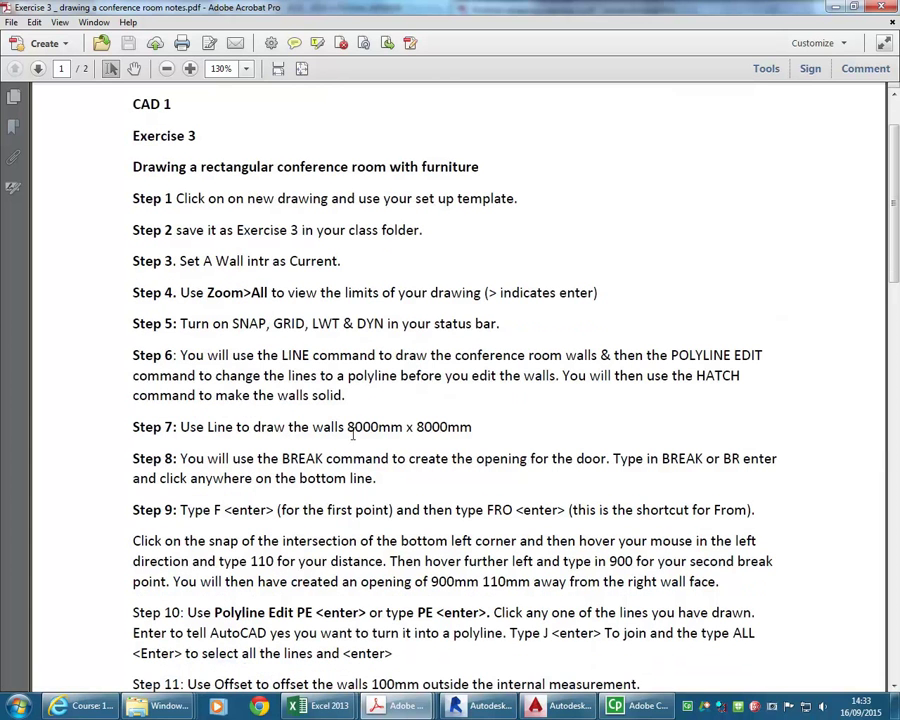
pyautogui.click(838, 8)
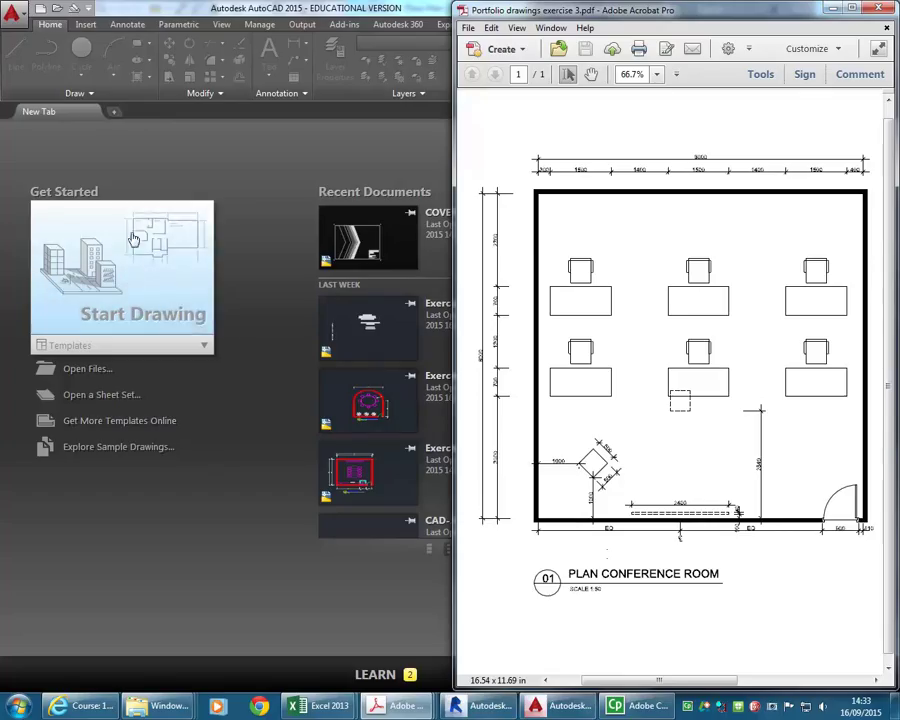
# Switch to AutoCAD and create a new drawing from CAD-1-Exercise-Template.dwt in the CAD 1 folder on the U: drive.
pyautogui.click(245, 203)
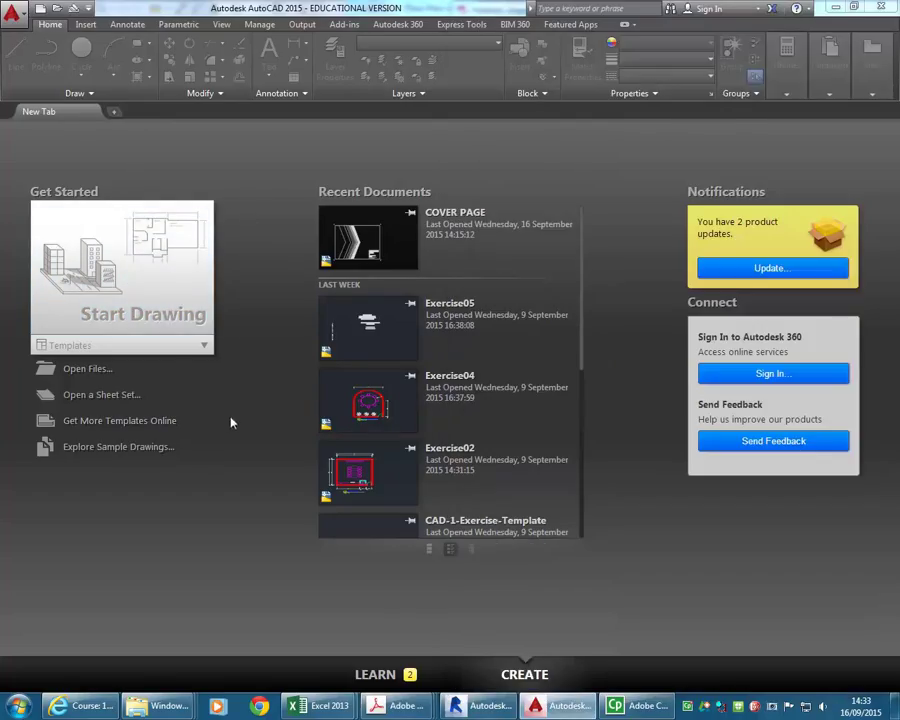
pyautogui.click(178, 350)
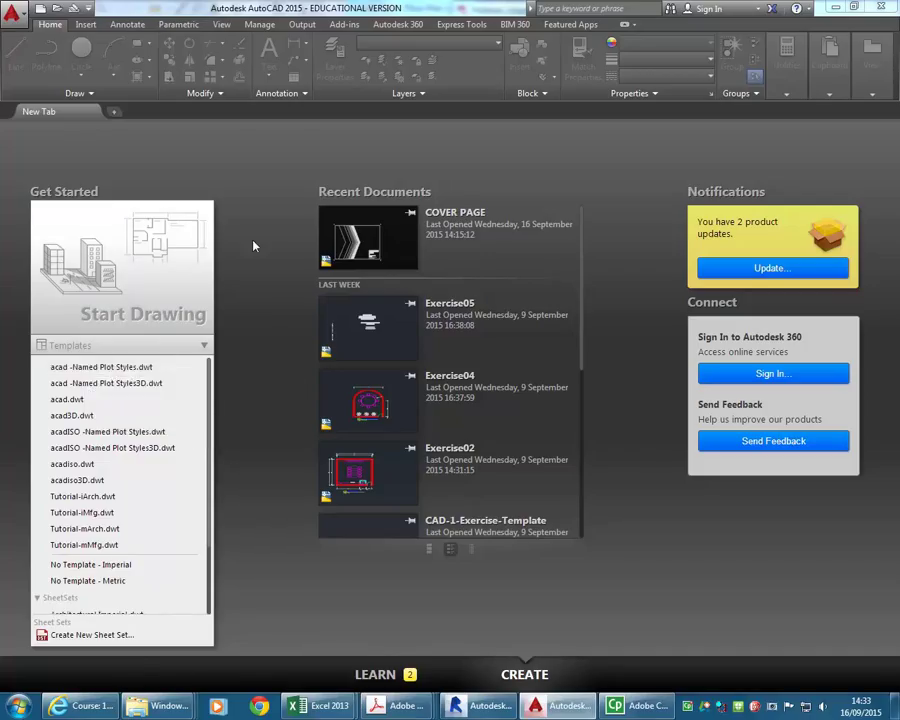
pyautogui.click(8, 14)
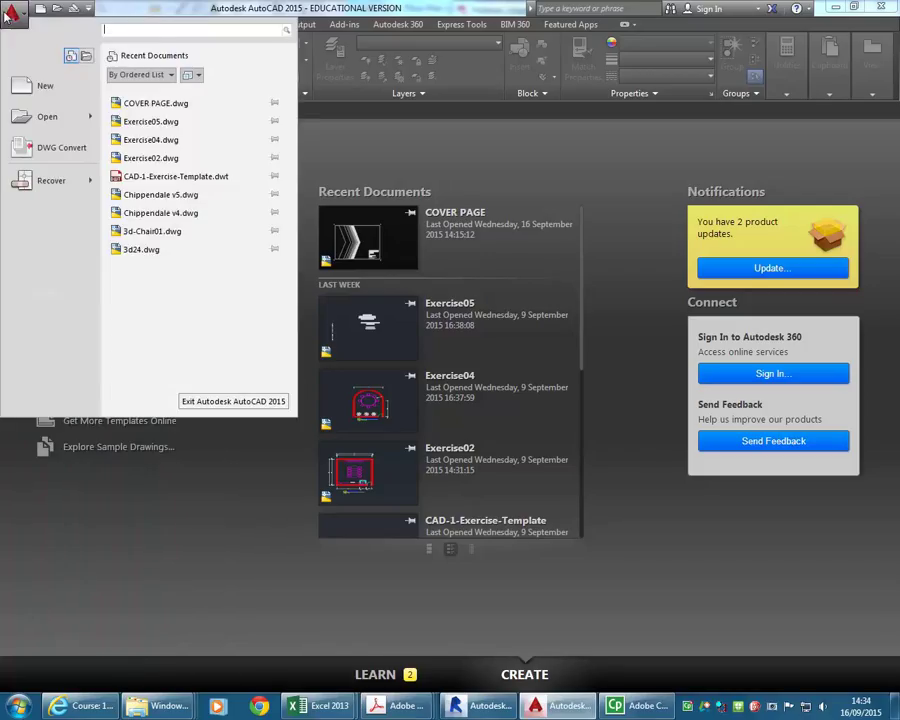
pyautogui.click(42, 88)
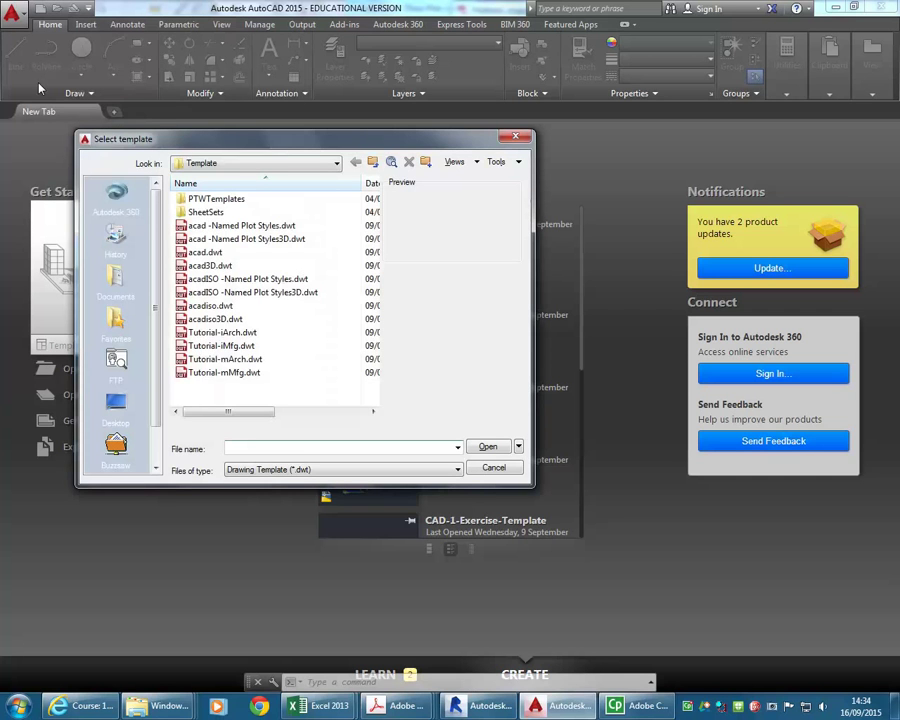
pyautogui.click(283, 166)
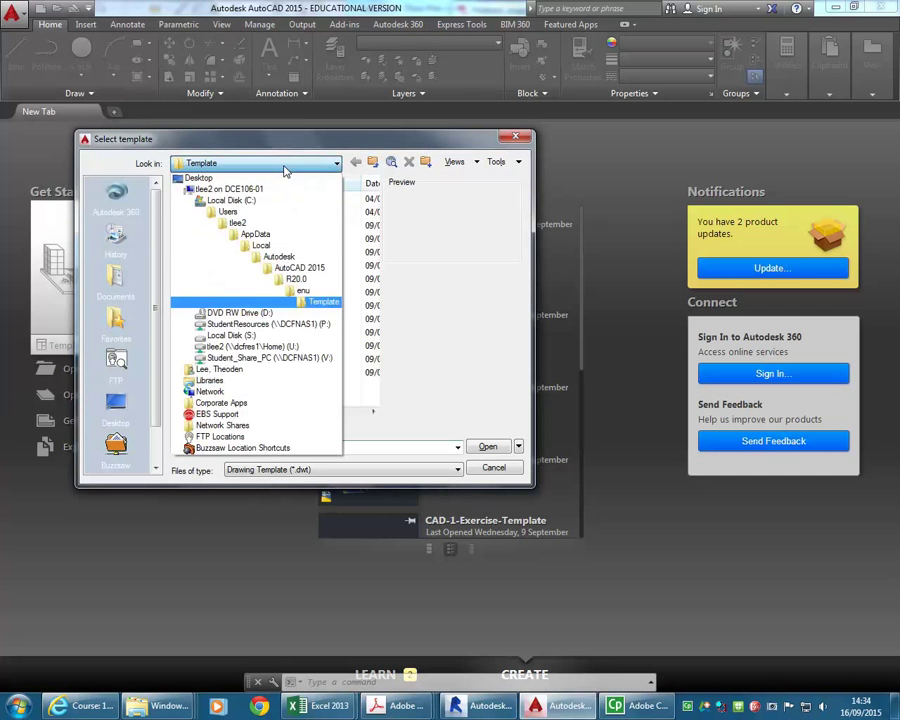
pyautogui.click(270, 347)
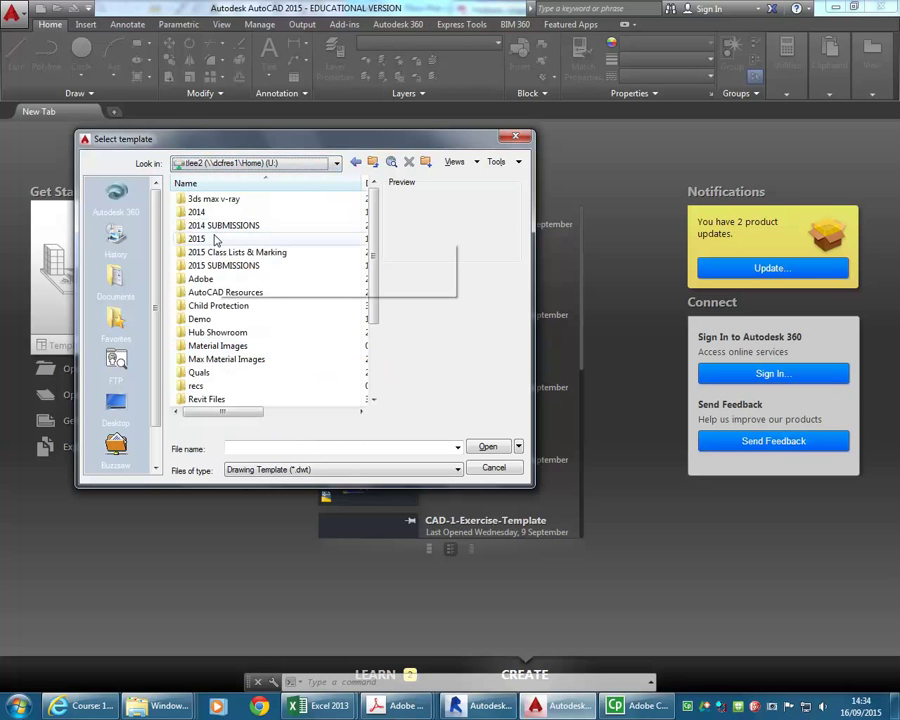
pyautogui.doubleClick(211, 243)
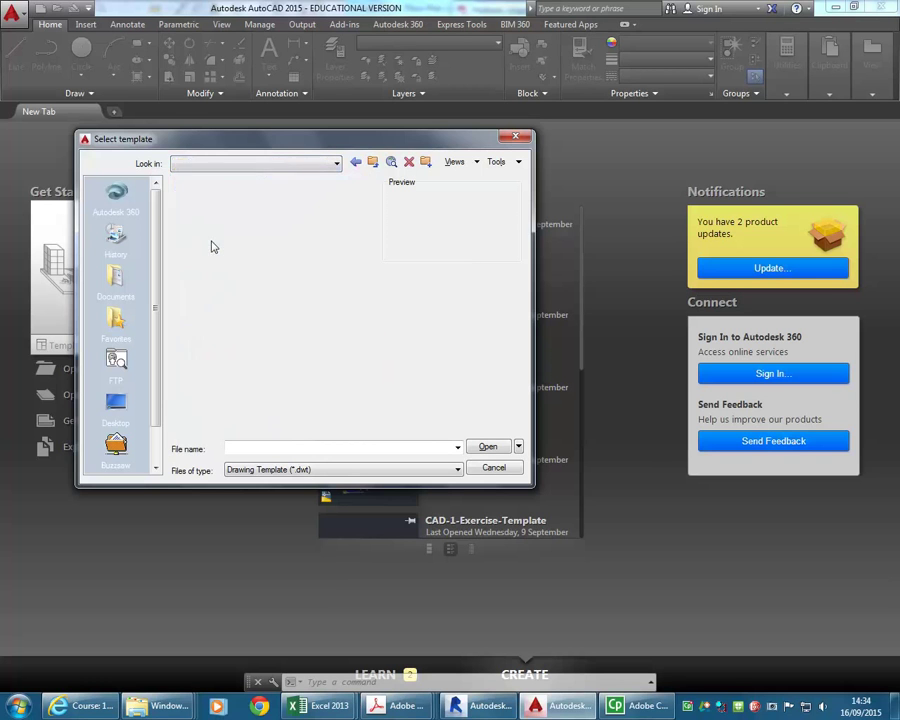
pyautogui.doubleClick(211, 243)
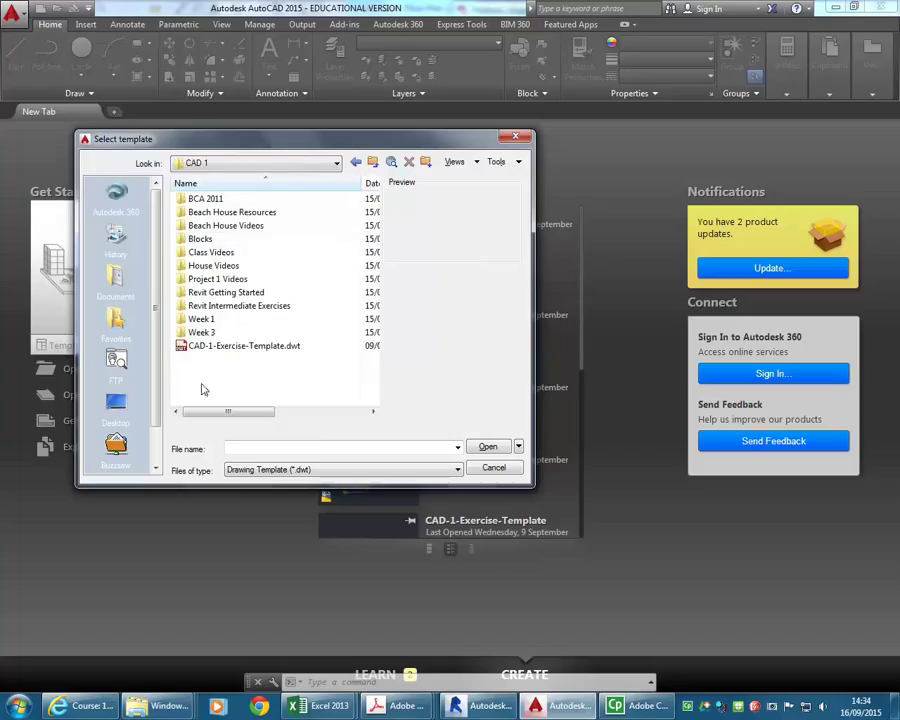
pyautogui.click(248, 345)
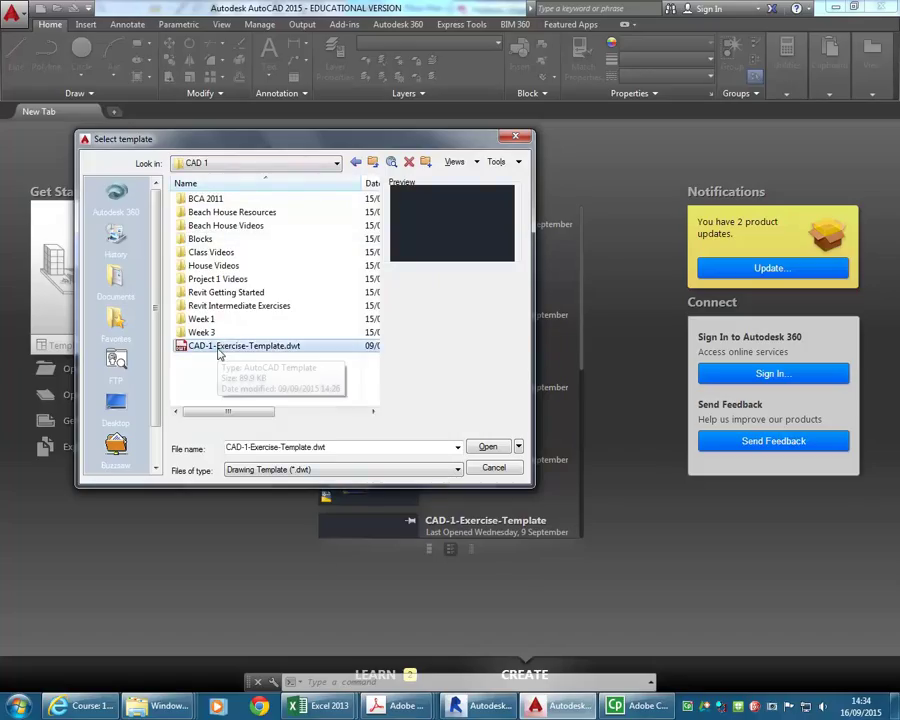
pyautogui.doubleClick(218, 348)
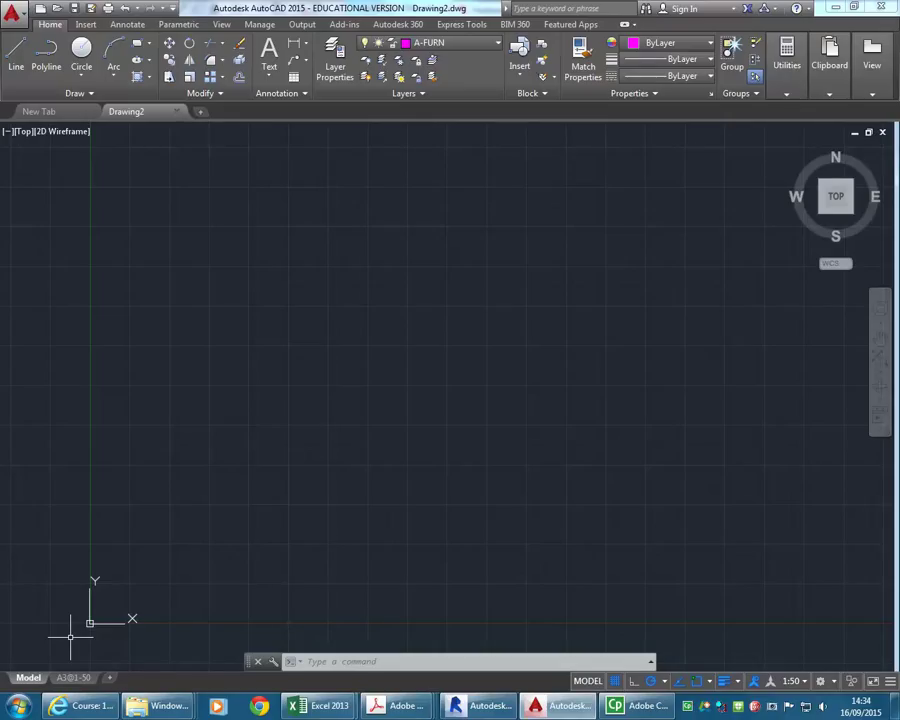
pyautogui.click(804, 681)
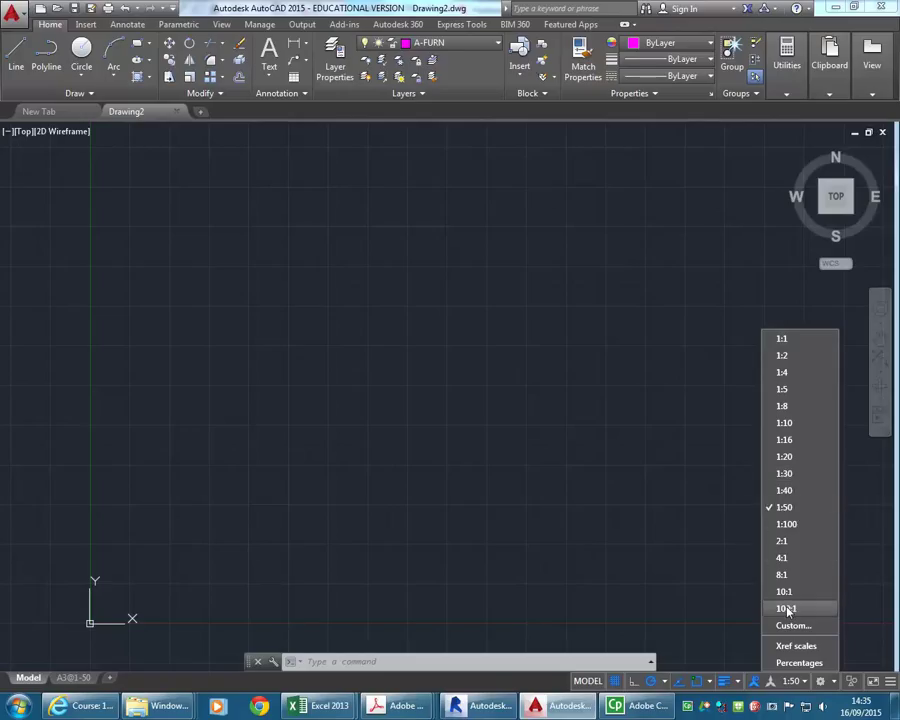
pyautogui.click(804, 683)
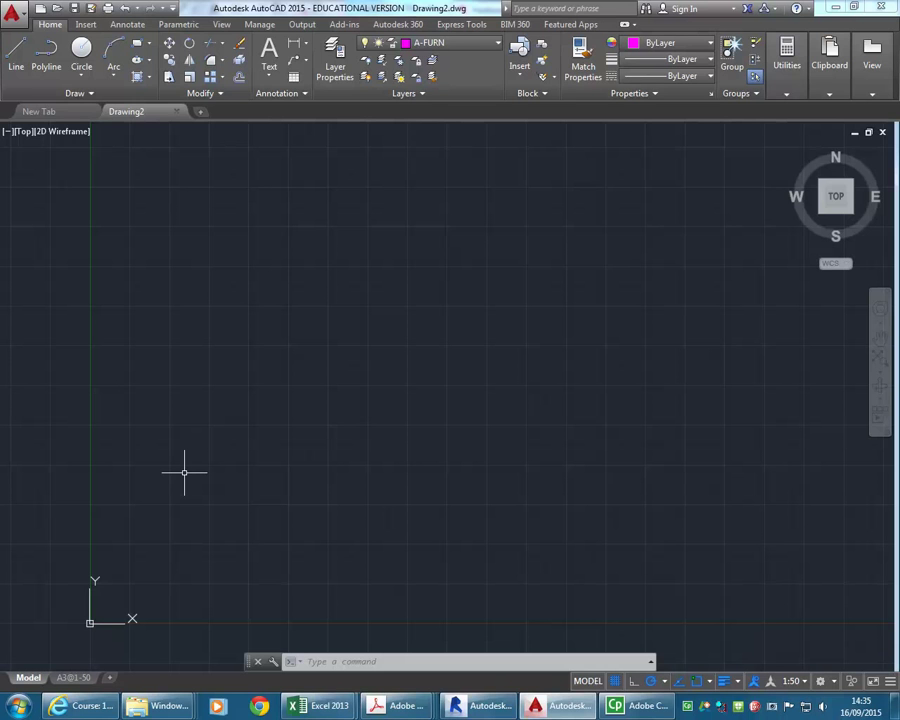
pyautogui.click(13, 14)
pyautogui.click(30, 87)
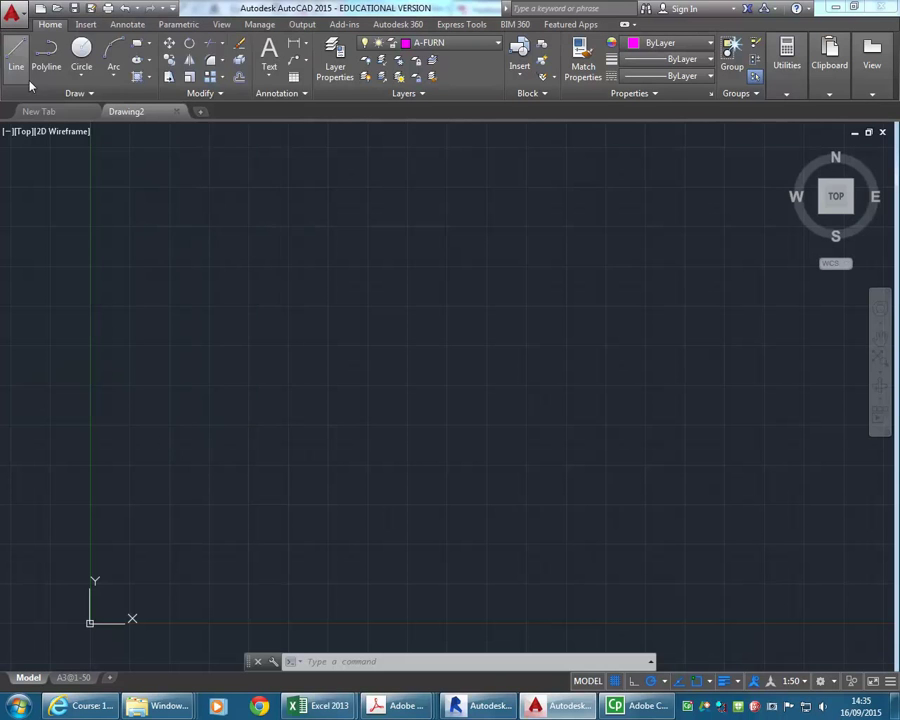
pyautogui.click(208, 306)
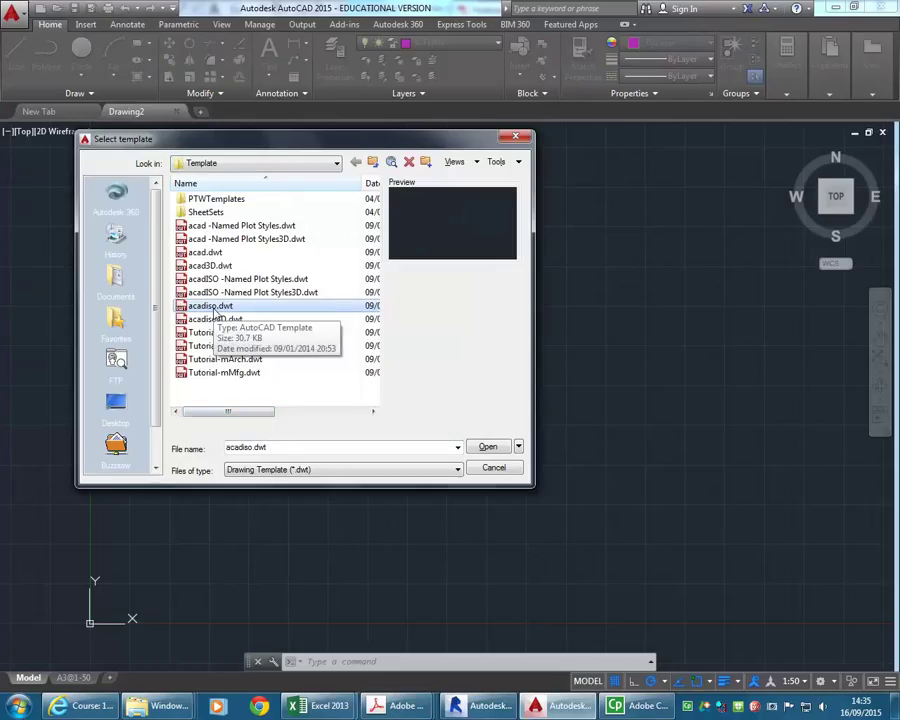
pyautogui.click(493, 470)
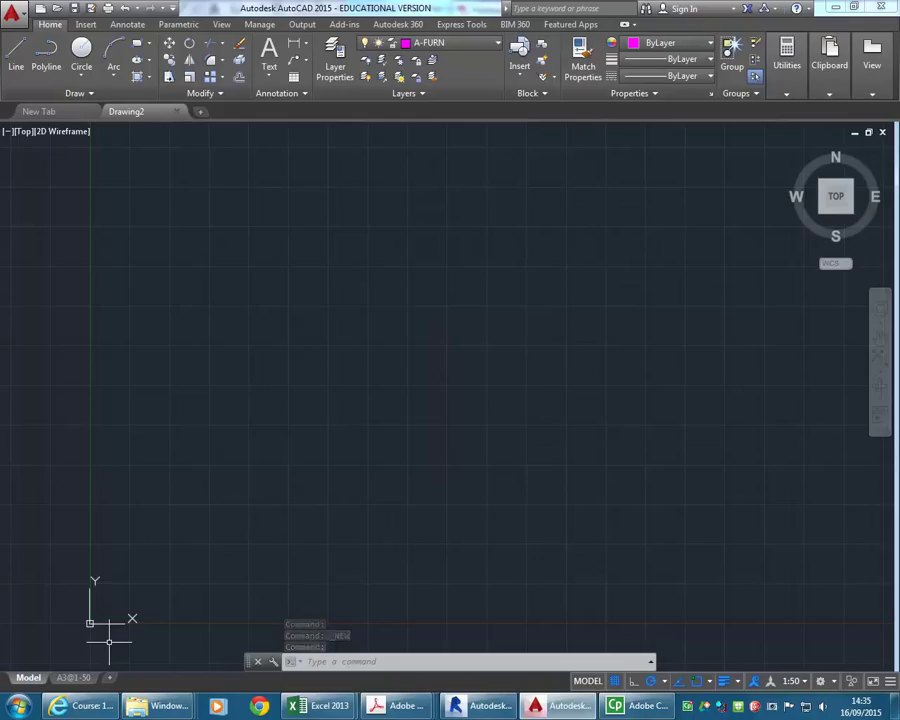
# Check the title block on the A3@1-50 layout, return to model space and display the conference room plan PDF in Acrobat.
pyautogui.click(75, 680)
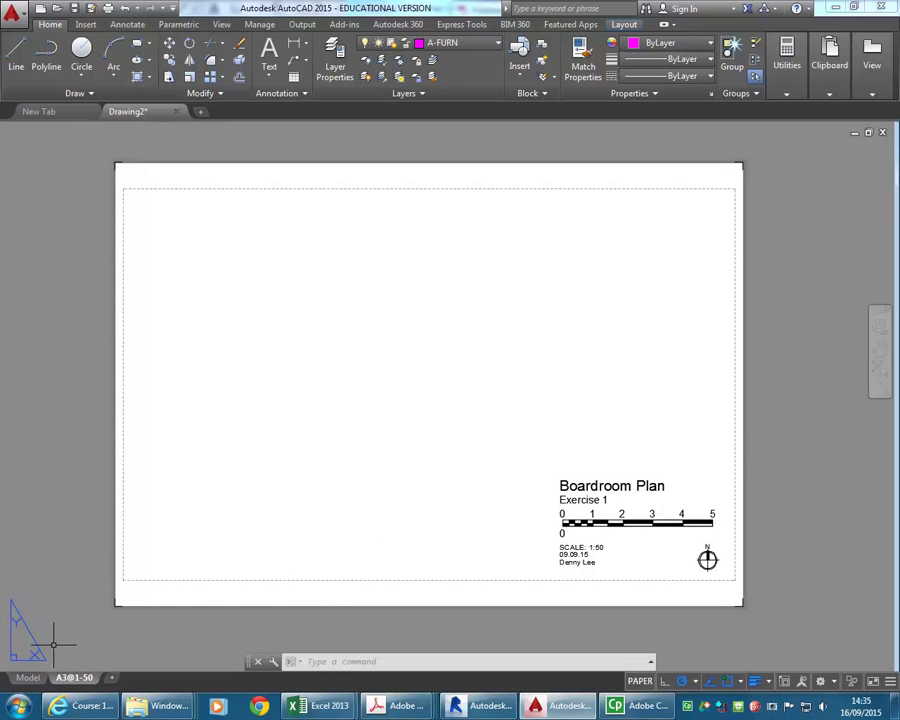
pyautogui.click(28, 677)
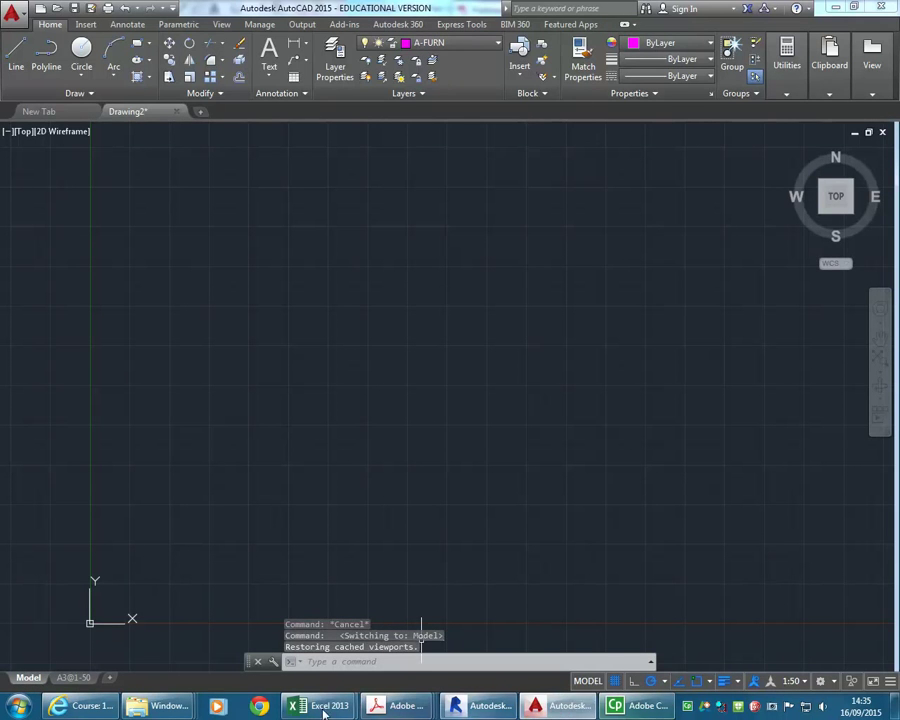
pyautogui.moveTo(395, 705)
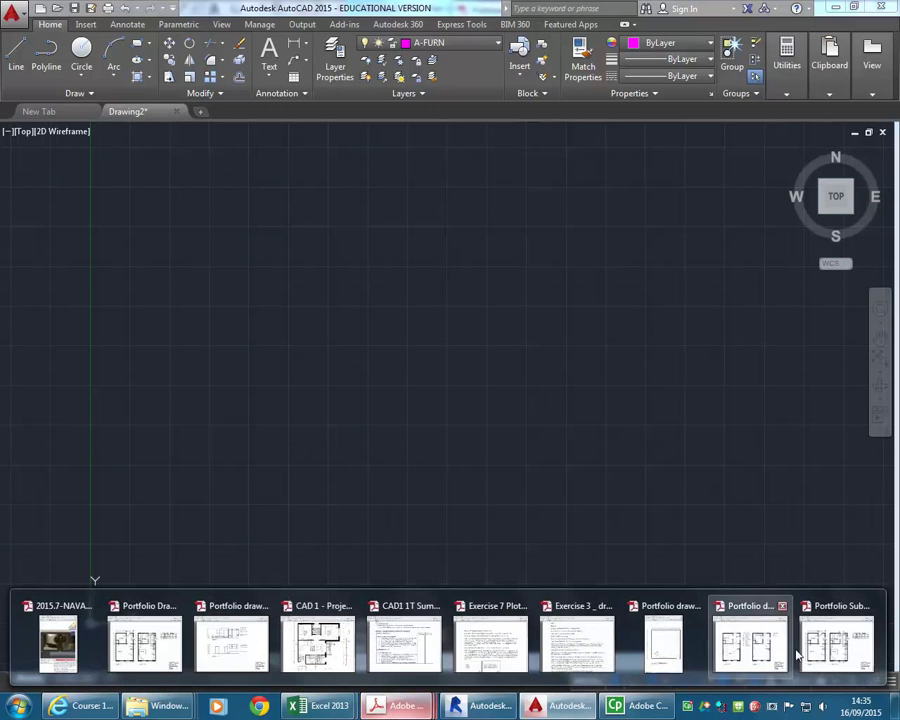
pyautogui.moveTo(728, 655)
pyautogui.moveTo(662, 658)
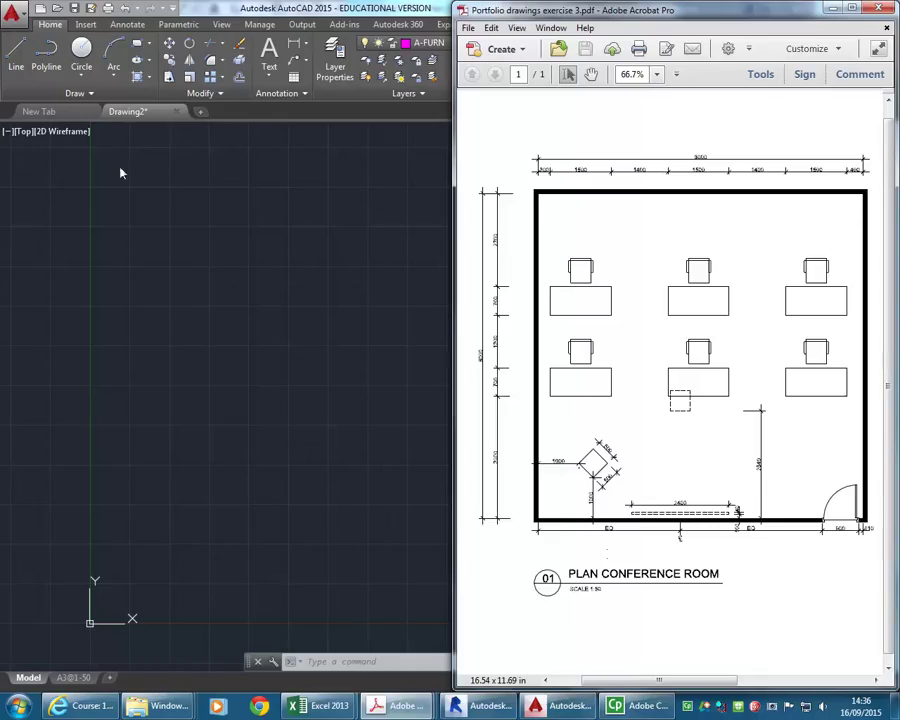
# Switch to AutoCAD and make A-WALL the current layer.
pyautogui.click(428, 44)
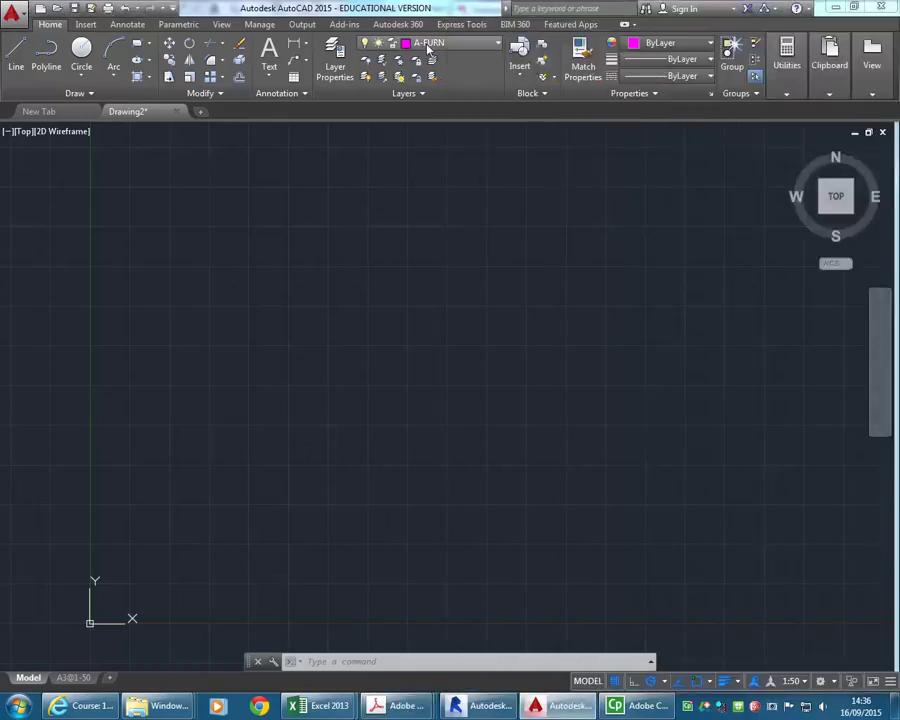
pyautogui.click(428, 44)
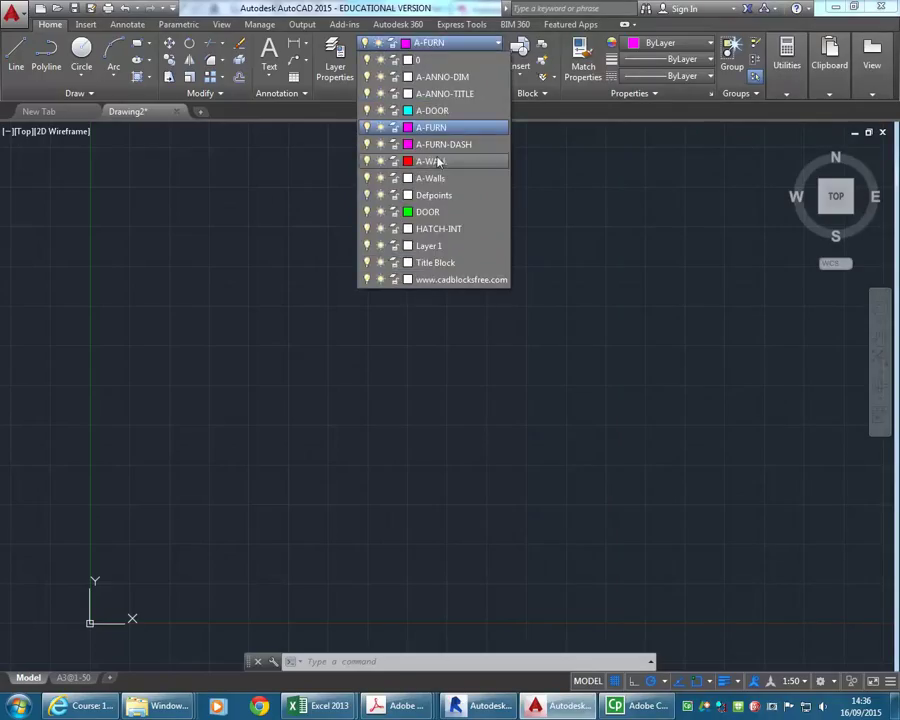
pyautogui.click(432, 161)
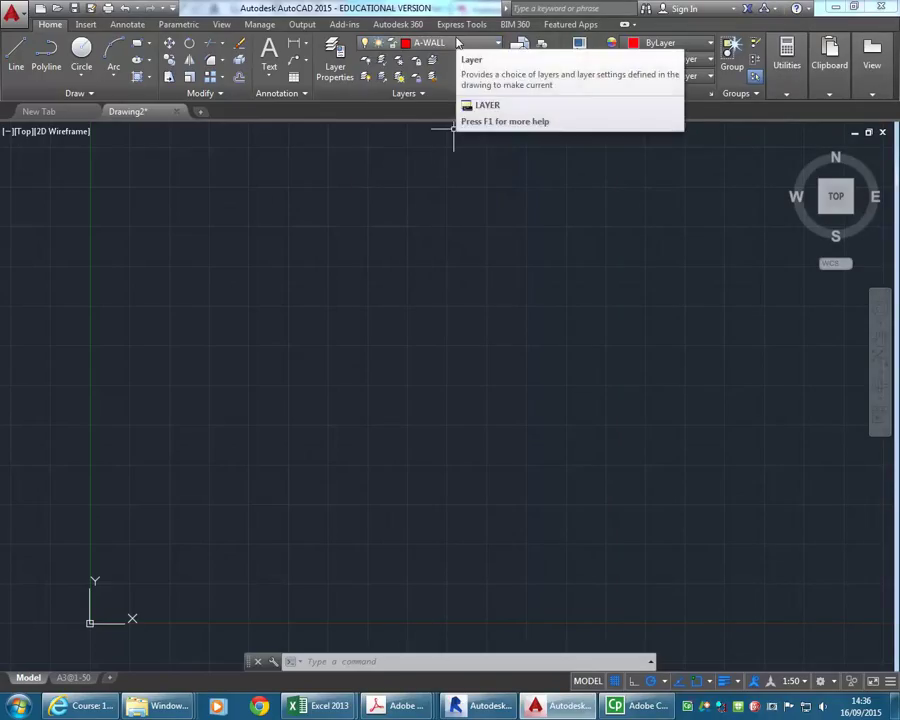
# Draw an 8000 by 8000 mm rectangle for the inner faces of the conference room walls.
pyautogui.click(137, 43)
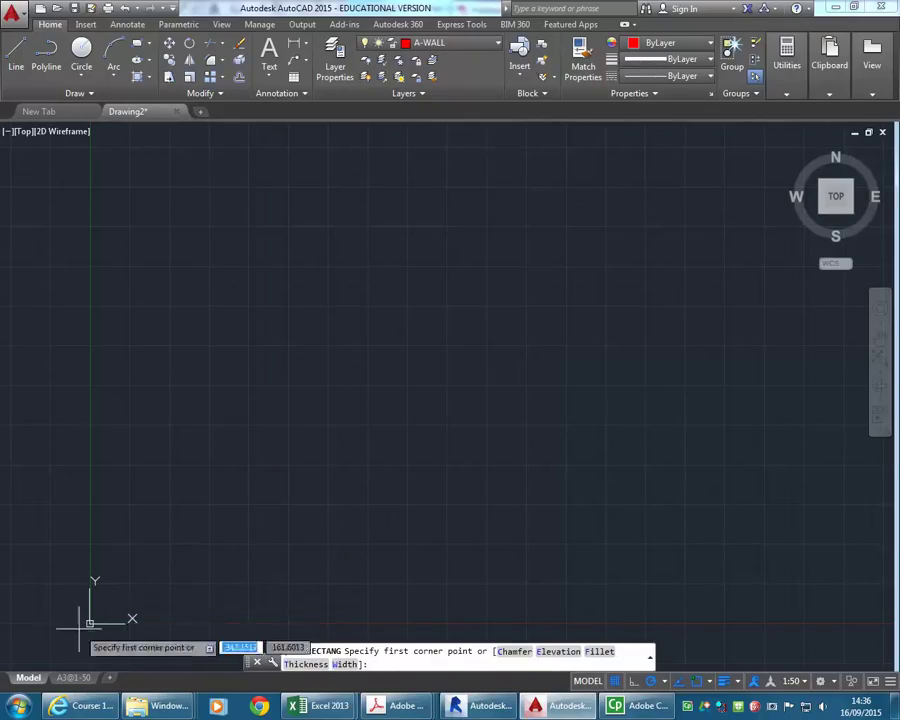
pyautogui.click(146, 561)
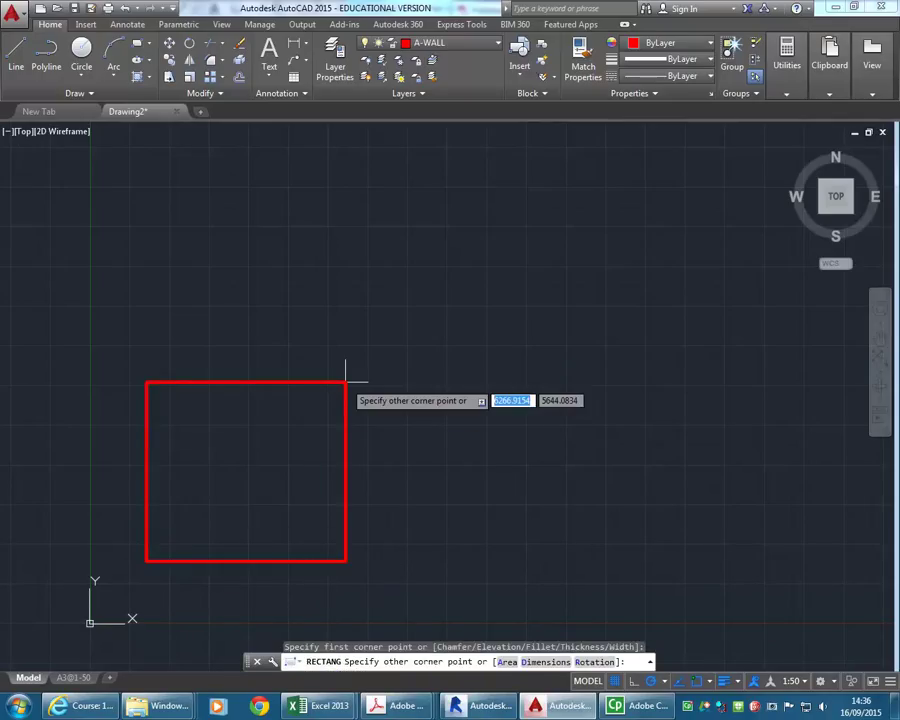
pyautogui.write('8000')
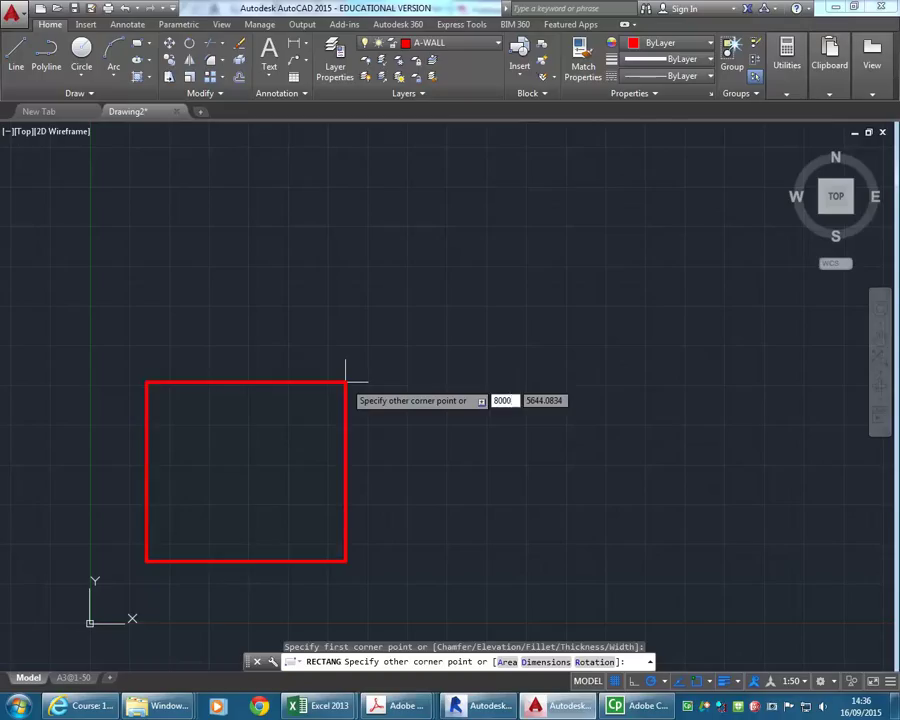
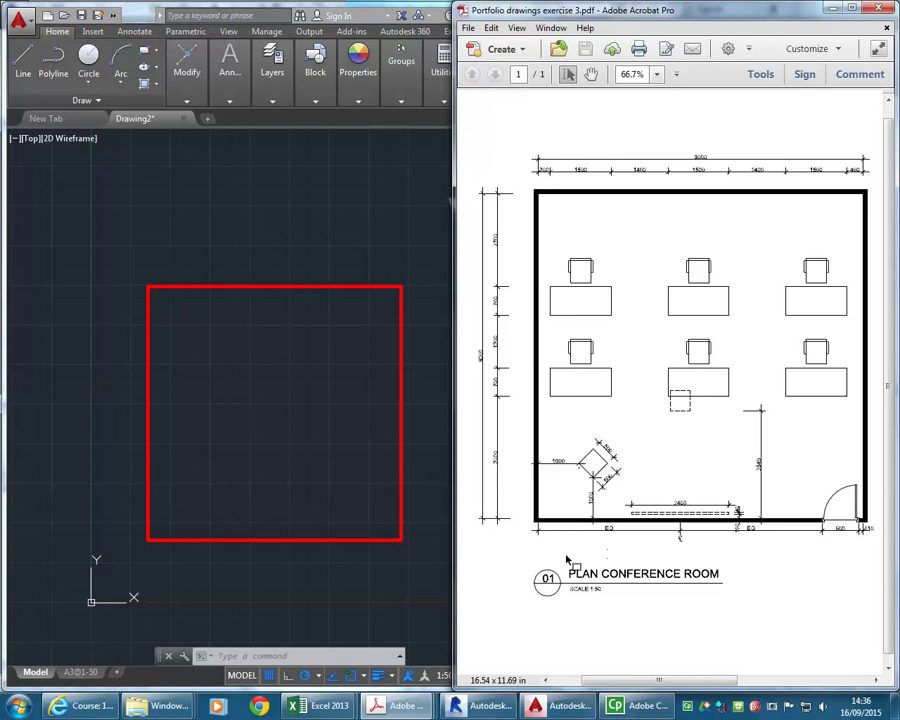
# Switch to the Exercise 3 conference room notes in Acrobat and read the instructions for drawing and offsetting the walls.
pyautogui.moveTo(400, 705)
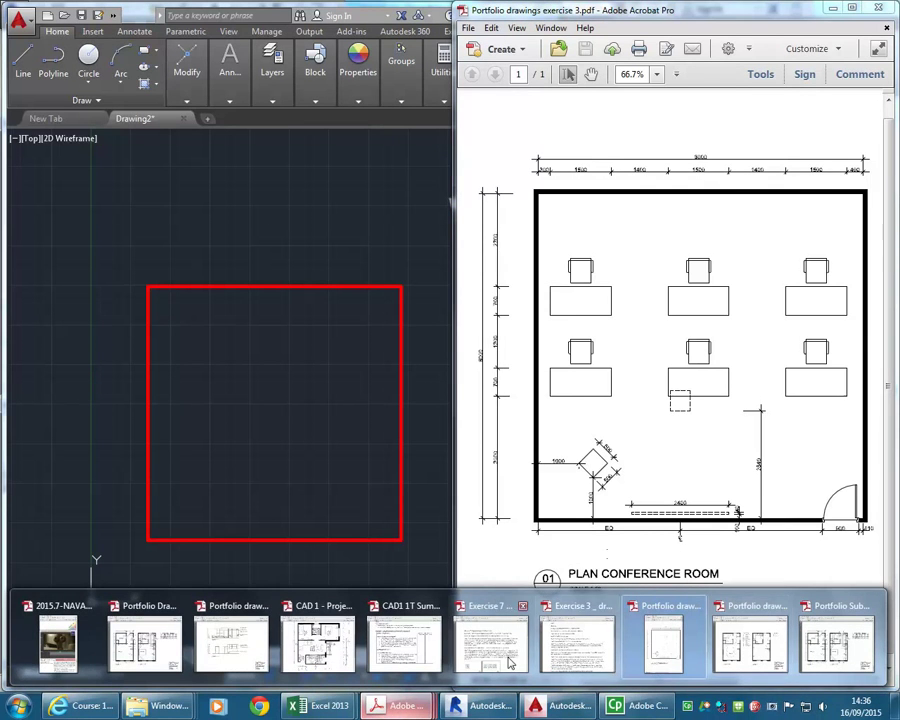
pyautogui.click(578, 640)
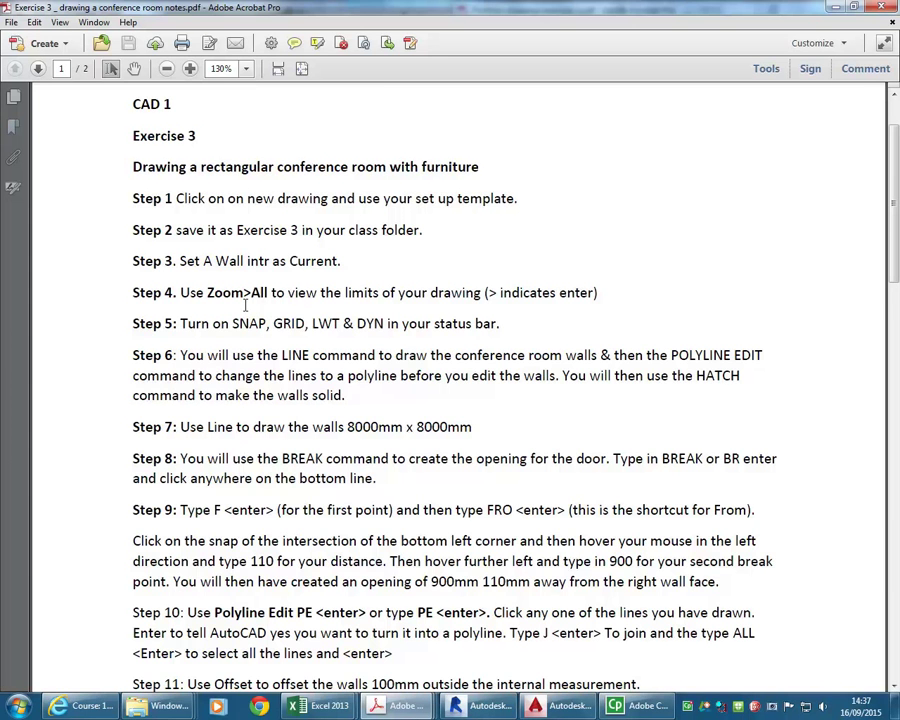
pyautogui.scroll(-4, 238, 337)
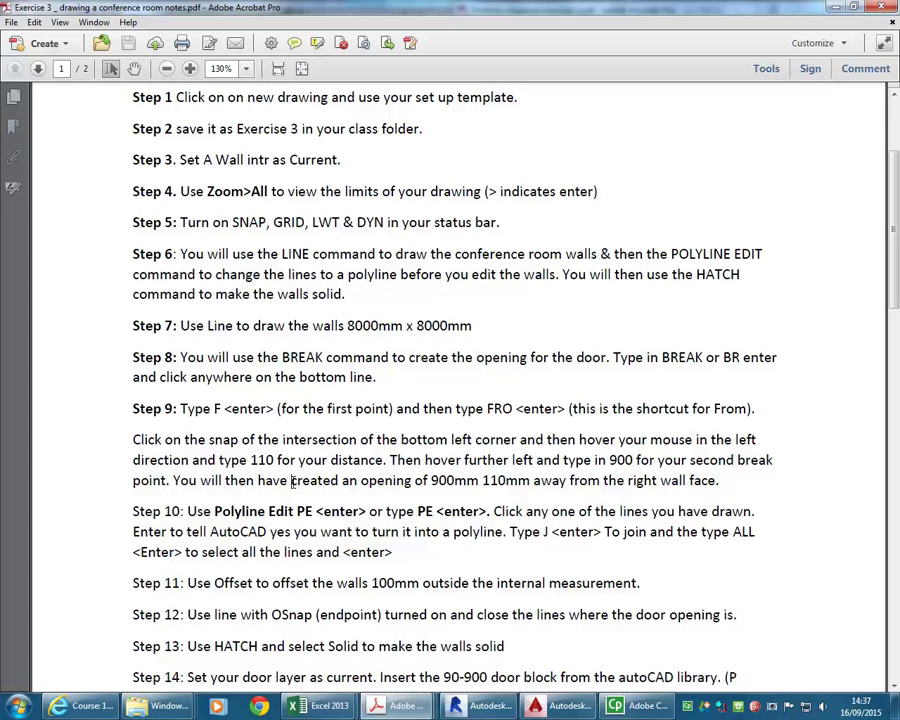
pyautogui.scroll(-3, 290, 483)
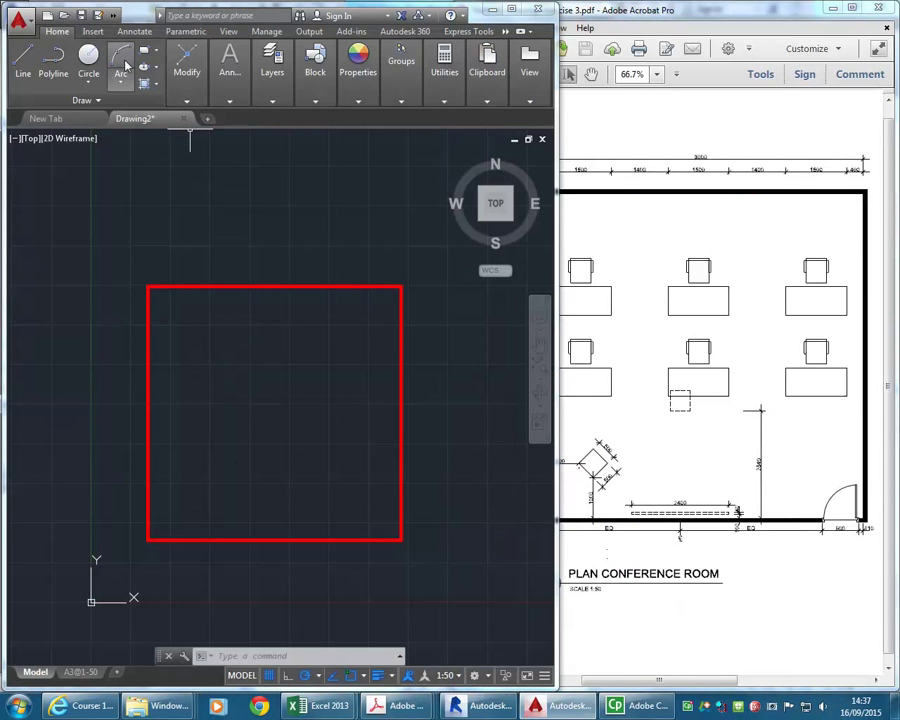
# Return to AutoCAD and offset the room rectangle 100 mm outwards to form the wall thickness.
pyautogui.moveTo(188, 70)
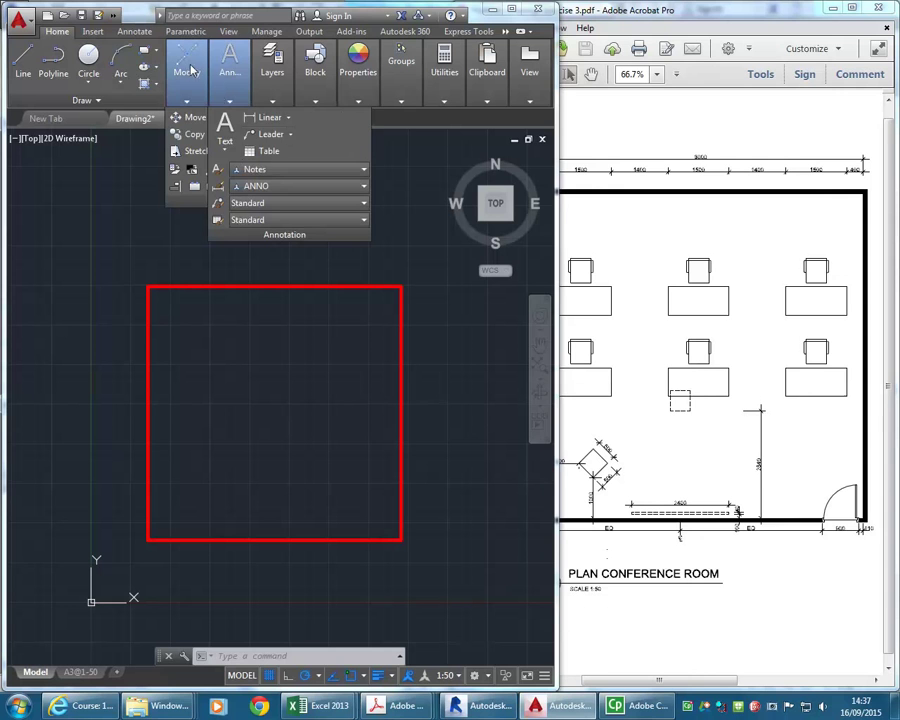
pyautogui.write('o')
pyautogui.press('Return')
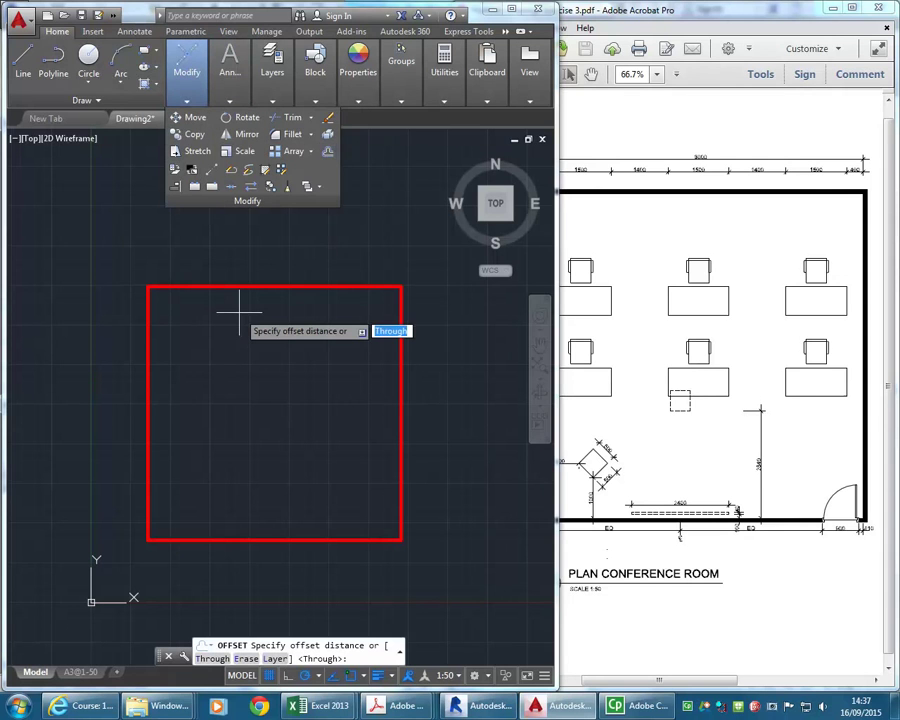
pyautogui.write('100')
pyautogui.press('Return')
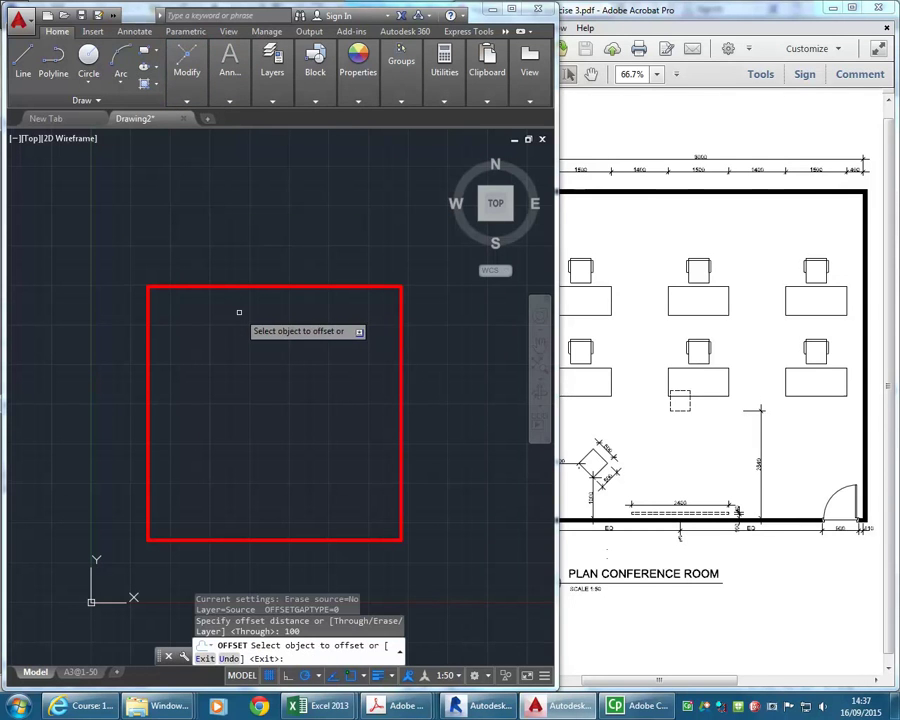
pyautogui.click(233, 287)
pyautogui.click(233, 231)
pyautogui.press('Return')
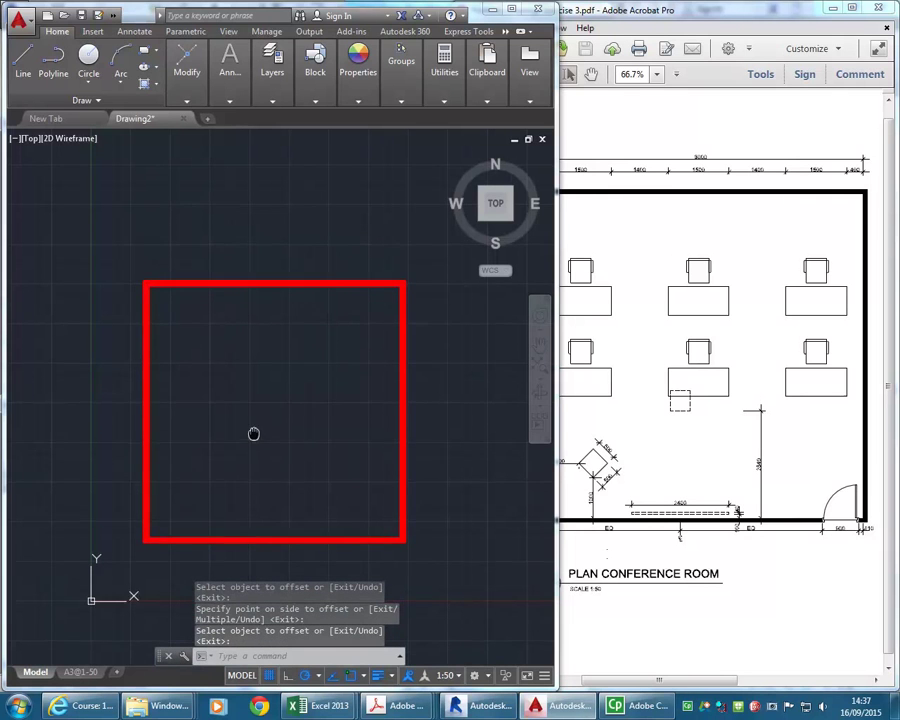
# Examine the double wall outline as a whole and close up at its lower-left corner.
pyautogui.scroll(2, 257, 430)
pyautogui.moveTo(214, 446); pyautogui.dragTo(196, 441, button='middle')
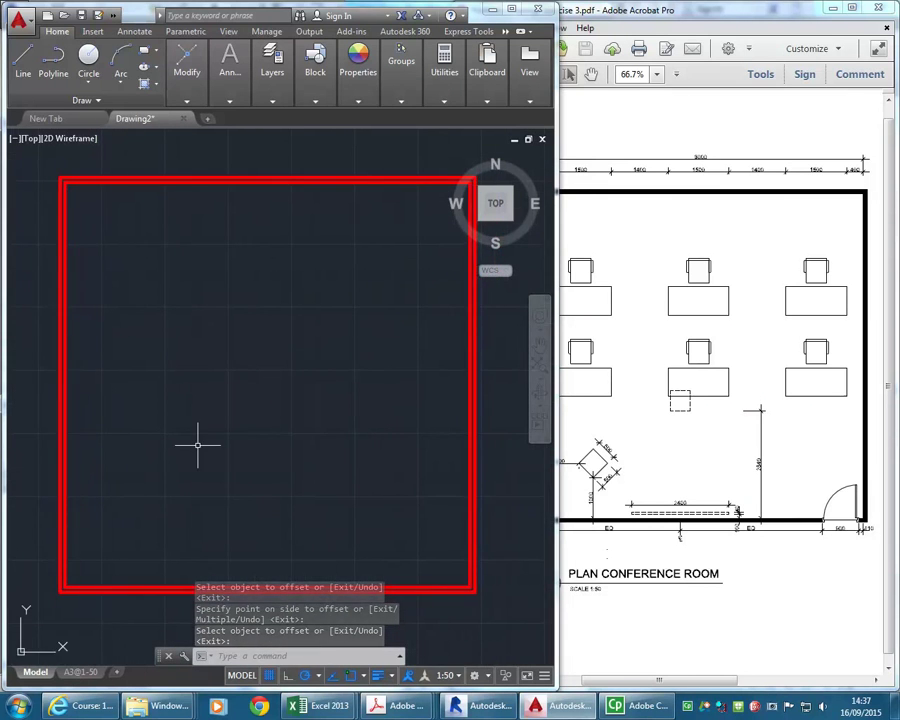
pyautogui.scroll(-2, 196, 441)
pyautogui.scroll(-2, 190, 463)
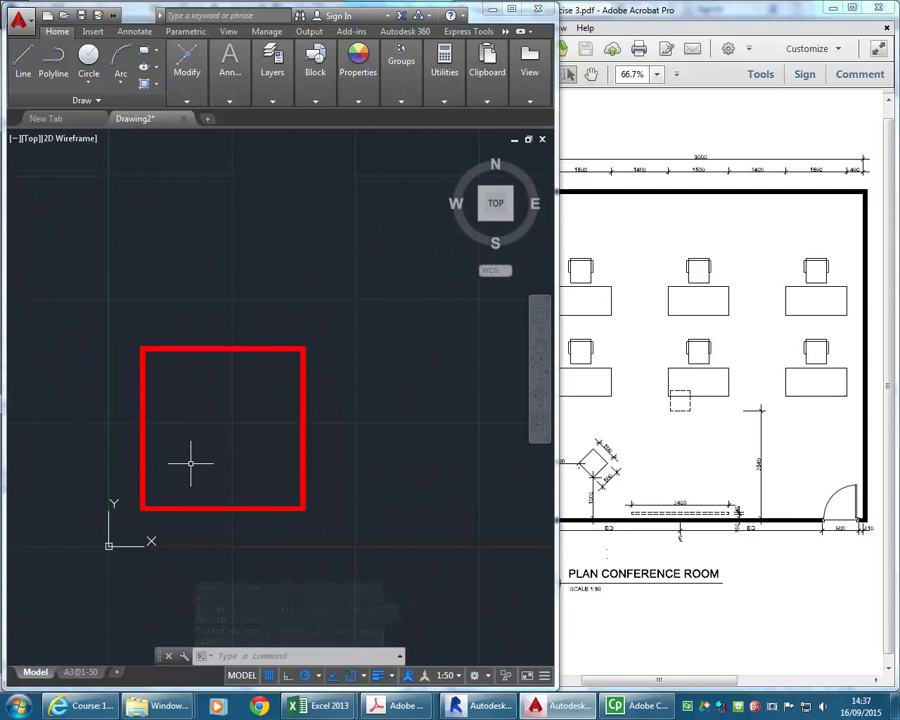
pyautogui.scroll(4, 190, 463)
pyautogui.scroll(2, 190, 470)
pyautogui.scroll(-1, 333, 416)
pyautogui.scroll(1, 195, 530)
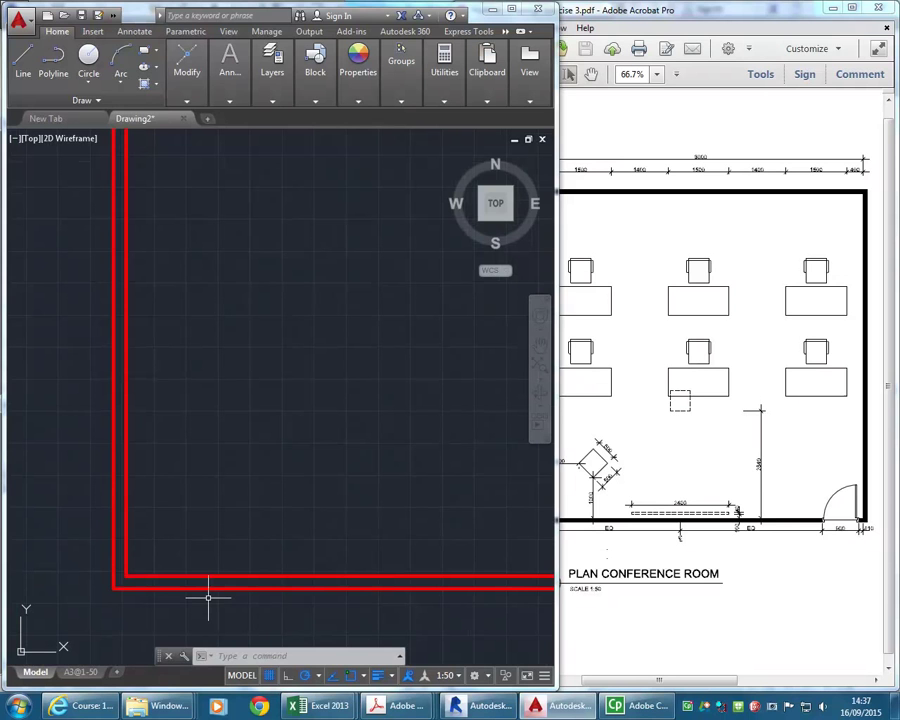
pyautogui.scroll(2, 172, 598)
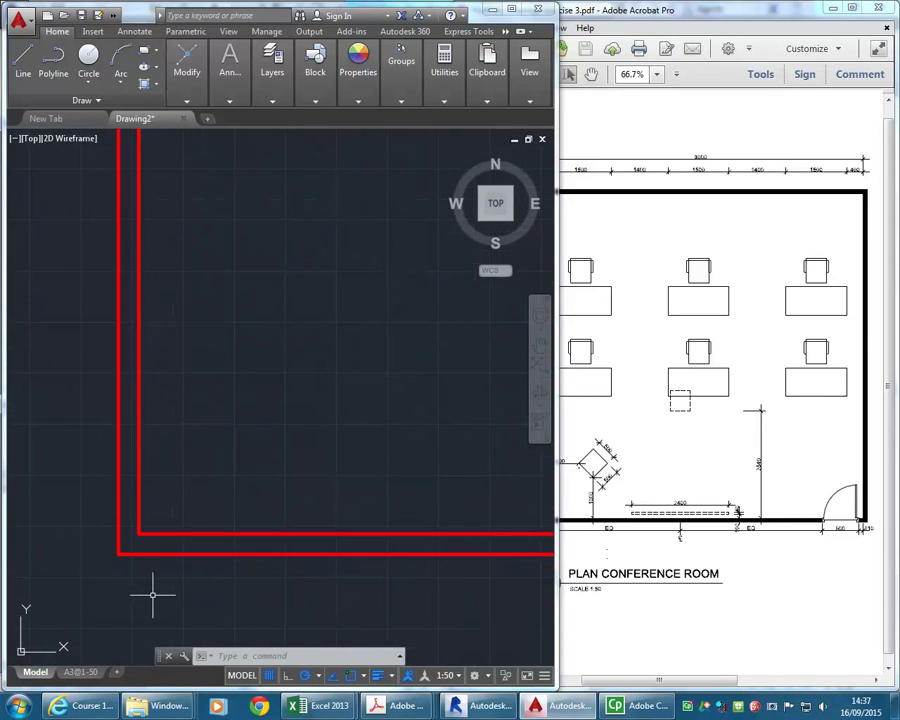
pyautogui.scroll(-1, 247, 474)
pyautogui.scroll(-1, 301, 400)
pyautogui.scroll(-3, 175, 482)
pyautogui.scroll(-2, 184, 465)
pyautogui.scroll(2, 190, 466)
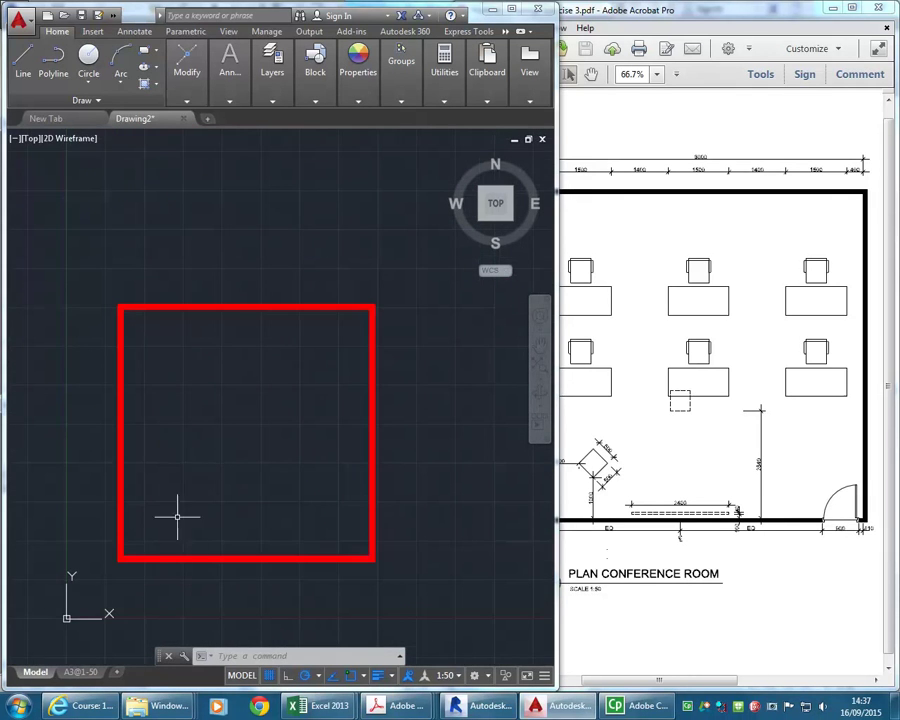
pyautogui.scroll(5, 177, 538)
pyautogui.scroll(-2, 220, 575)
pyautogui.scroll(1, 129, 583)
pyautogui.scroll(4, 225, 446)
pyautogui.moveTo(225, 446); pyautogui.dragTo(337, 446, button='middle')
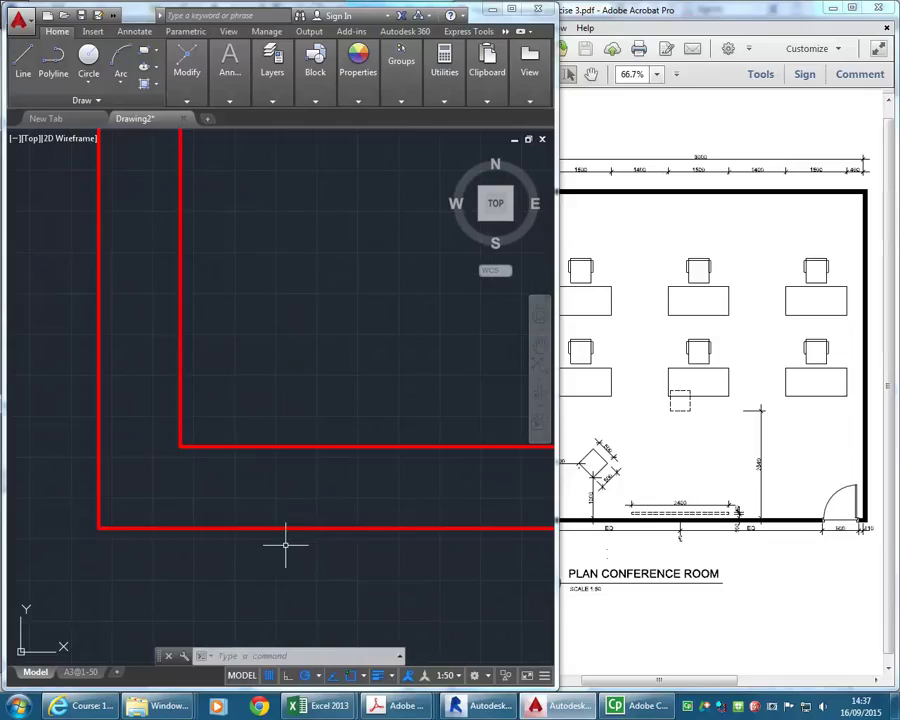
# Toggle the lineweight display repeatedly to compare the thick and thin wall lines, leaving it off.
pyautogui.click(378, 678)
pyautogui.click(378, 678)
pyautogui.click(378, 678)
pyautogui.click(378, 678)
pyautogui.click(378, 678)
pyautogui.click(378, 678)
pyautogui.click(378, 678)
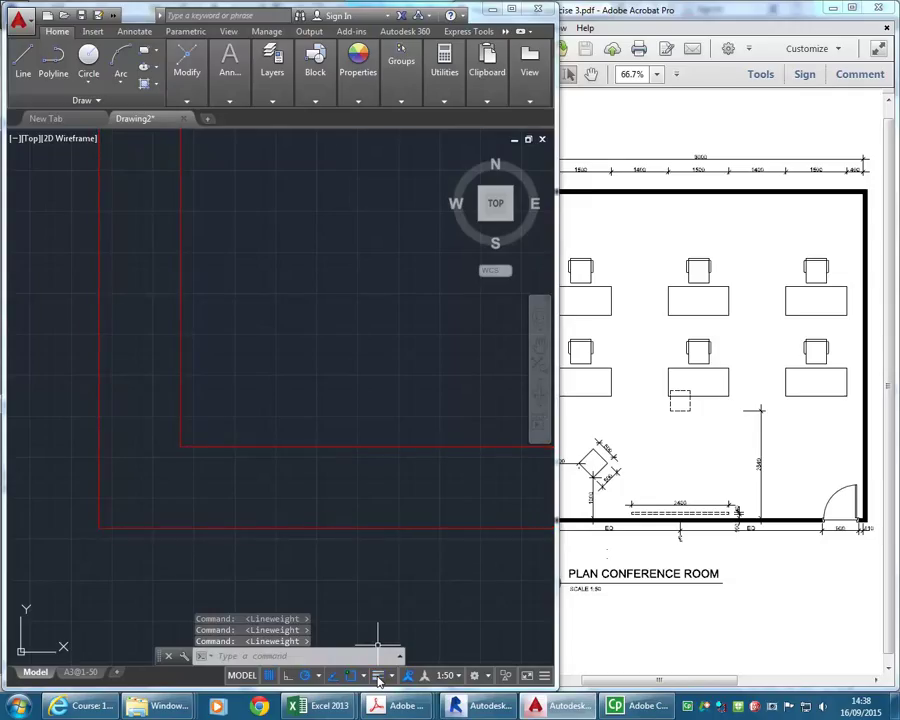
pyautogui.click(378, 678)
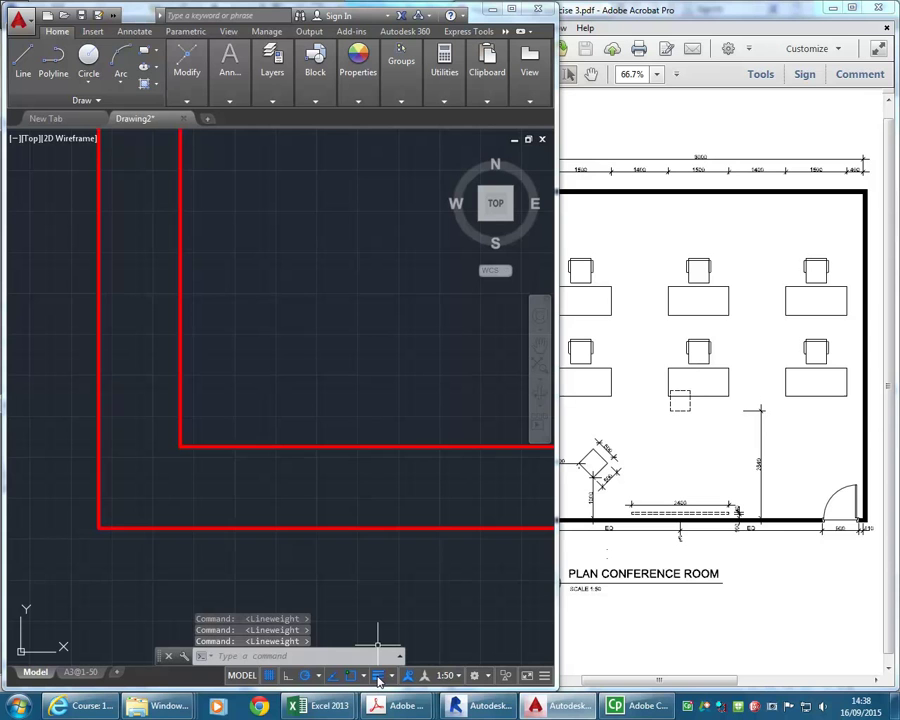
pyautogui.click(378, 678)
# Inspect the lower-right corner of the walls, where the door opening belongs.
pyautogui.scroll(-3, 131, 402)
pyautogui.scroll(-3, 274, 410)
pyautogui.scroll(2, 276, 428)
pyautogui.scroll(-2, 128, 426)
pyautogui.scroll(2, 301, 462)
pyautogui.scroll(-1, 341, 476)
pyautogui.scroll(1, 345, 464)
pyautogui.scroll(3, 412, 653)
pyautogui.moveTo(168, 558); pyautogui.dragTo(135, 538, button='middle')
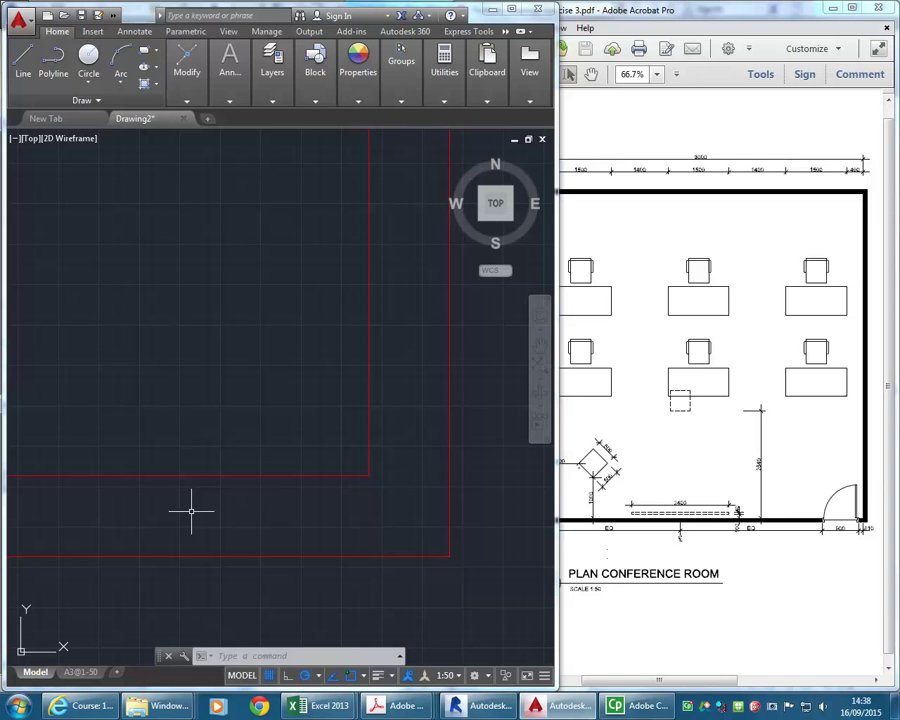
pyautogui.moveTo(281, 458); pyautogui.dragTo(291, 457, button='middle')
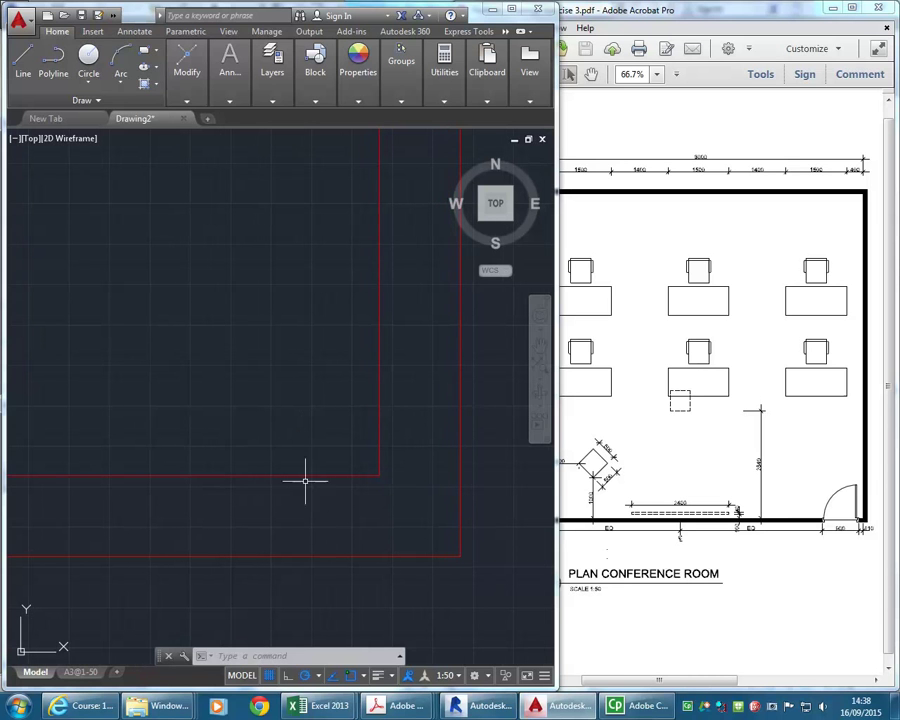
# Read Step 8 on the BREAK command in the conference room notes and locate the Break tool in AutoCAD.
pyautogui.moveTo(410, 706)
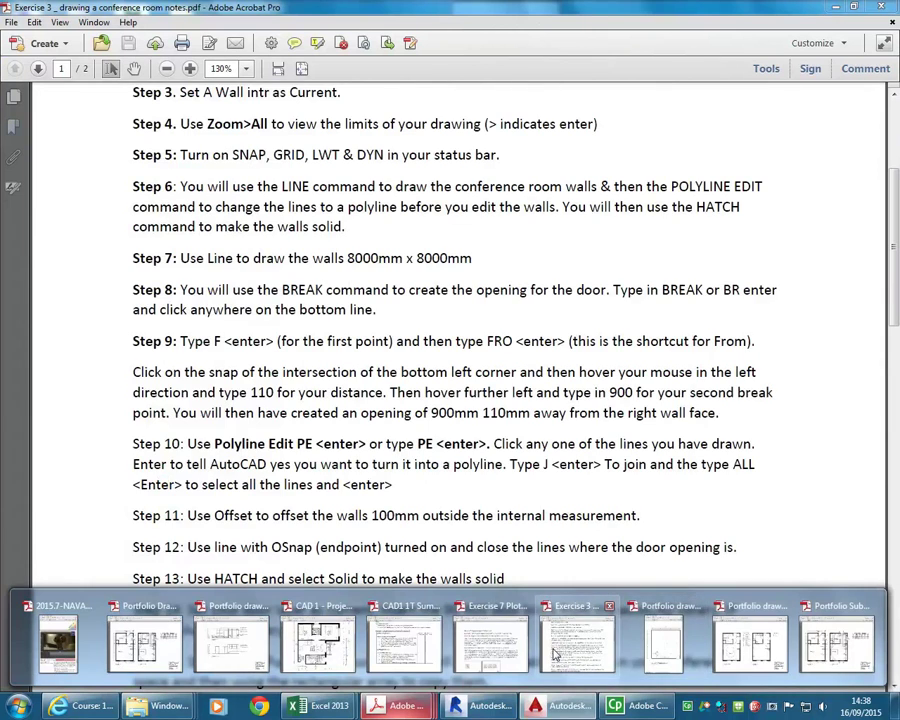
pyautogui.click(555, 655)
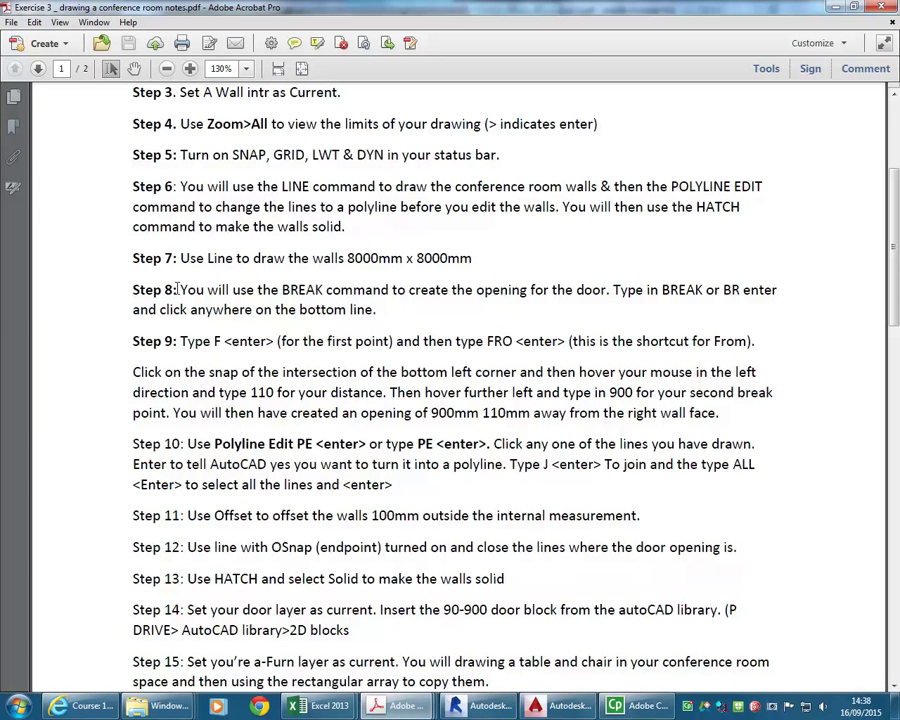
pyautogui.moveTo(178, 289); pyautogui.dragTo(380, 316)
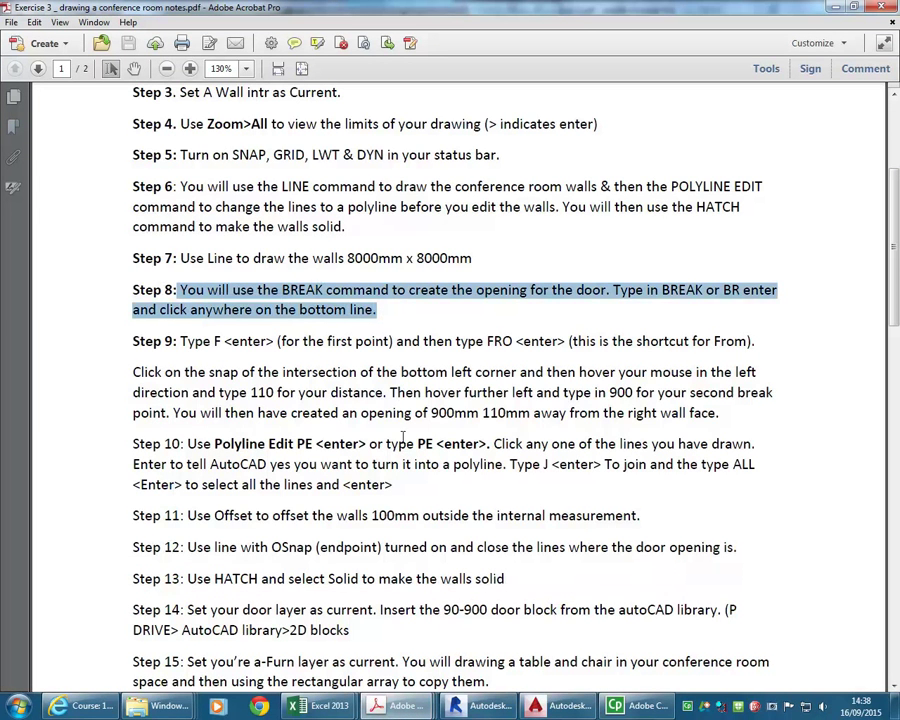
pyautogui.click(838, 7)
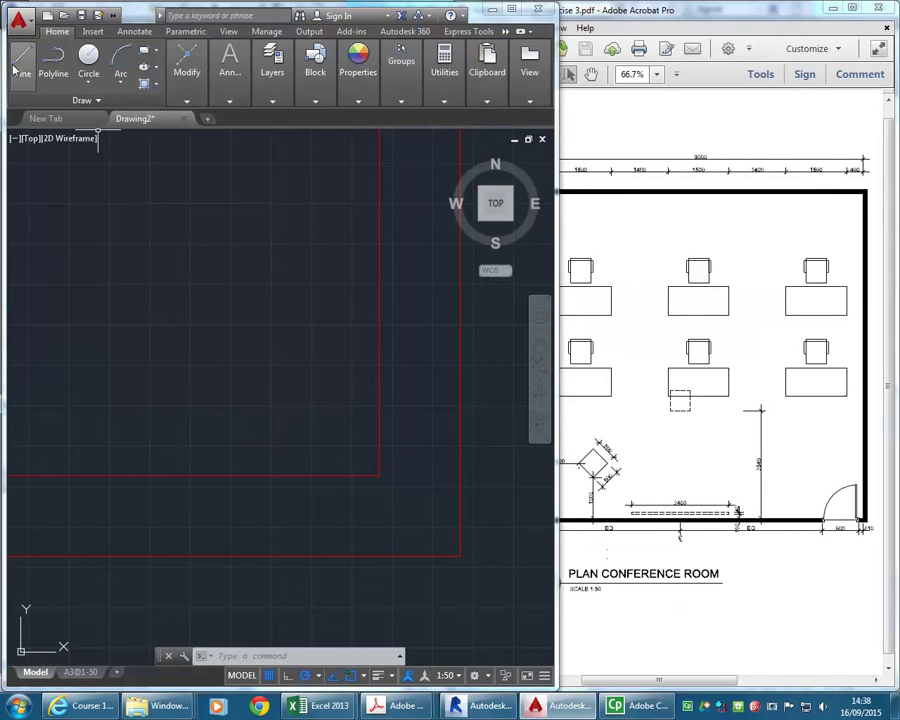
pyautogui.click(186, 78)
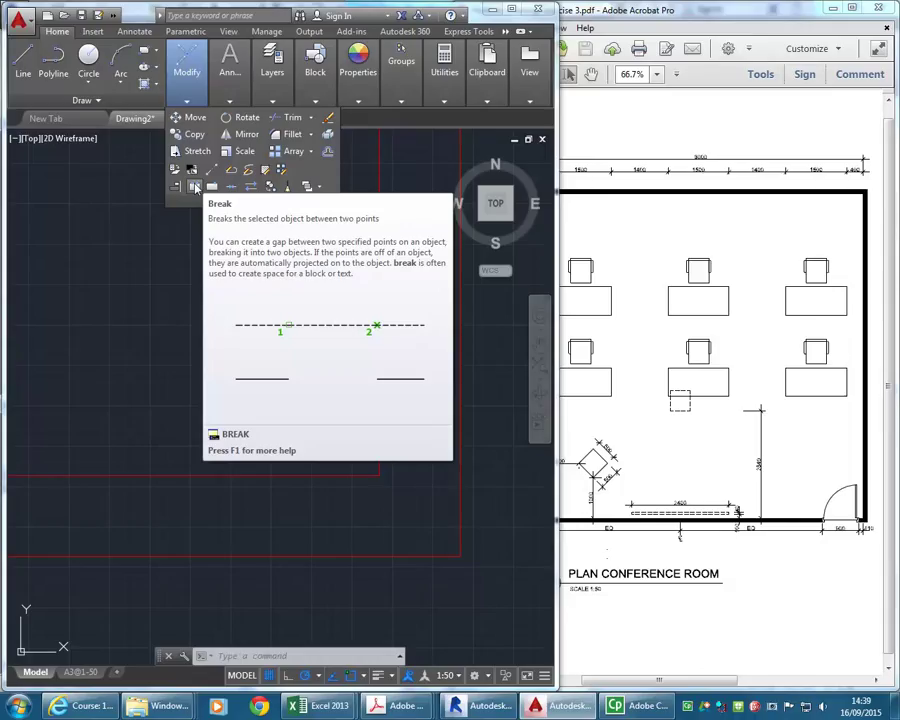
# Draw a vertical line across the bottom wall, starting 110 mm left of the inner lower-right corner and ending perpendicular on the outer wall line.
pyautogui.click(26, 72)
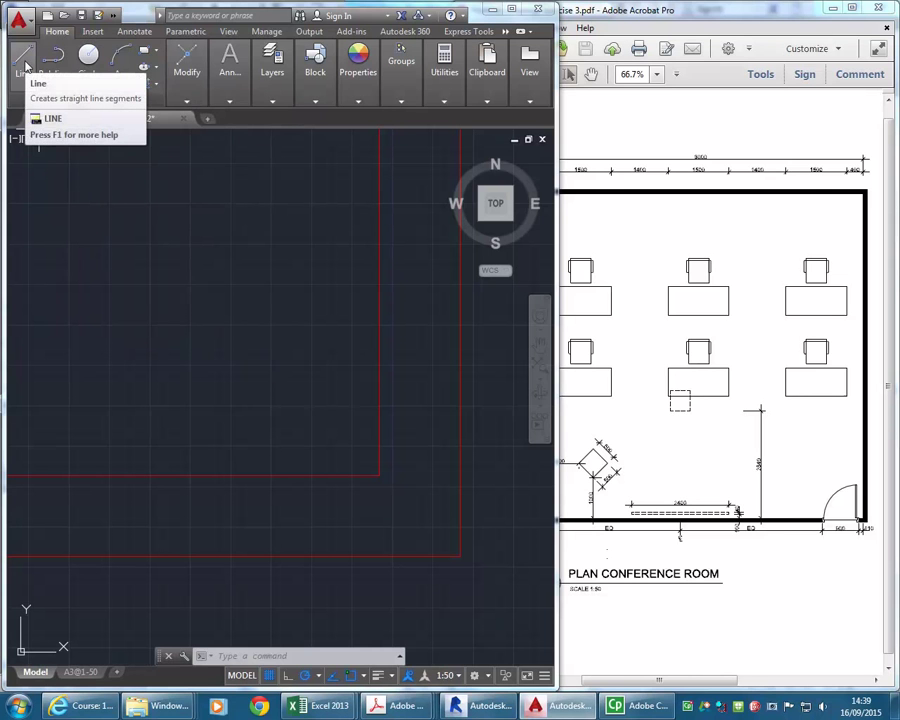
pyautogui.click(26, 67)
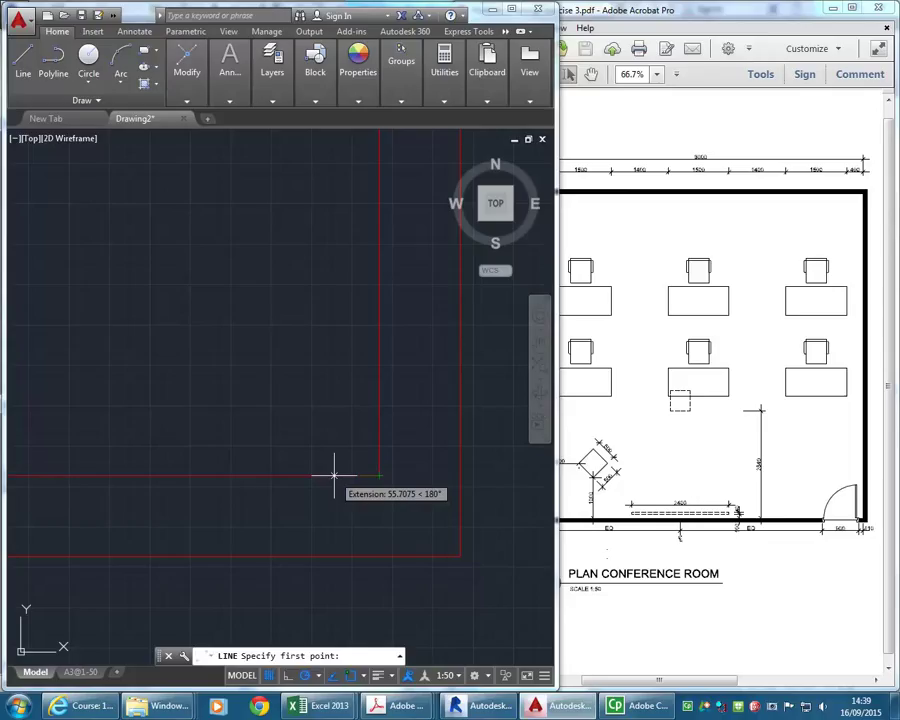
pyautogui.write('110')
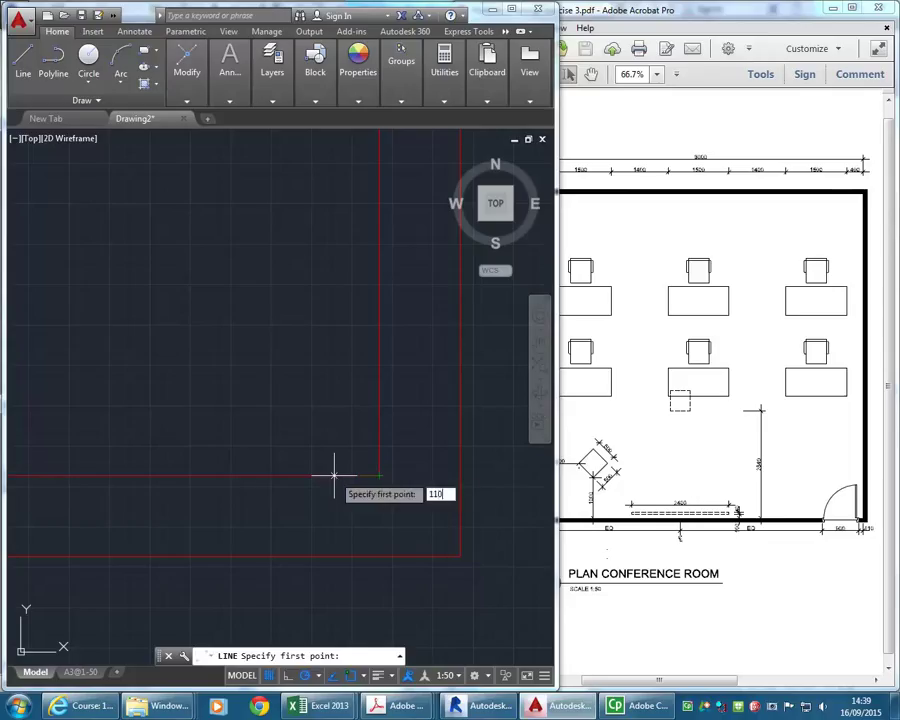
pyautogui.press('Return')
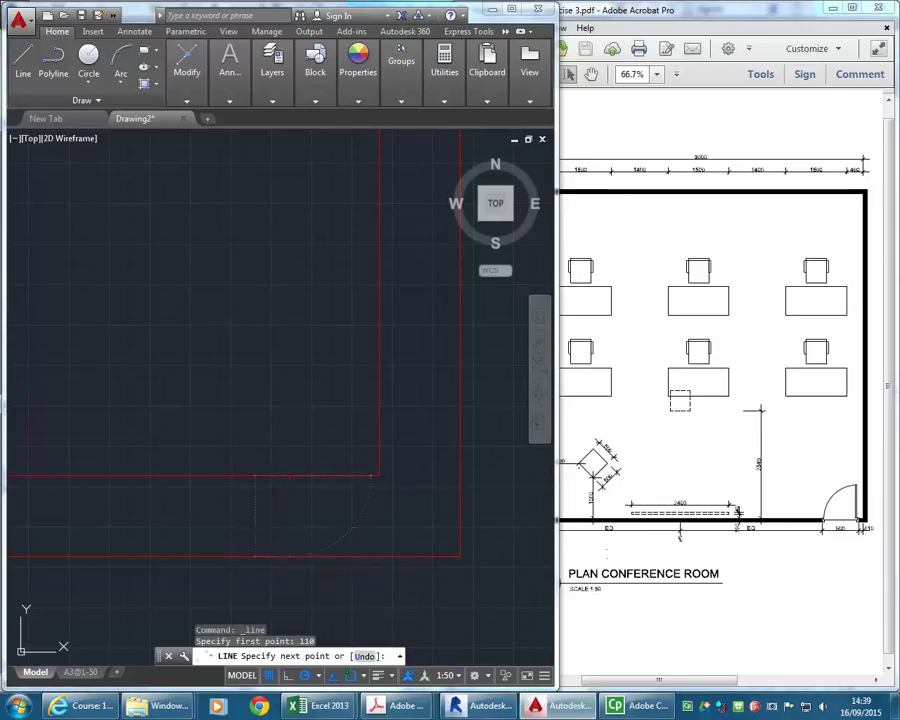
pyautogui.click(289, 559)
pyautogui.scroll(-2, 247, 498)
pyautogui.rightClick(238, 490)
pyautogui.click(265, 497)
pyautogui.moveTo(239, 502); pyautogui.dragTo(377, 497, button='middle')
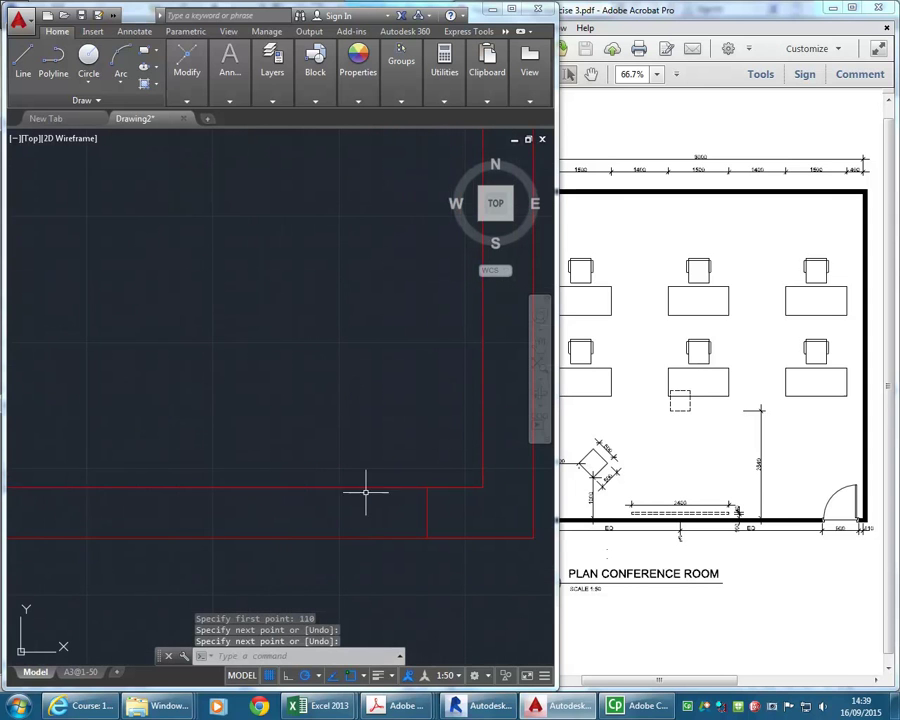
# Offset the vertical door jamb line in the bottom wall 900 mm to the left to mark the opening's other side.
pyautogui.moveTo(230, 70)
pyautogui.moveTo(186, 70)
pyautogui.click(321, 151)
pyautogui.write('900')
pyautogui.press('Return')
pyautogui.click(427, 512)
pyautogui.click(96, 402)
pyautogui.press('Return')
pyautogui.scroll(-2, 130, 400)
pyautogui.moveTo(169, 398); pyautogui.dragTo(186, 390, button='middle')
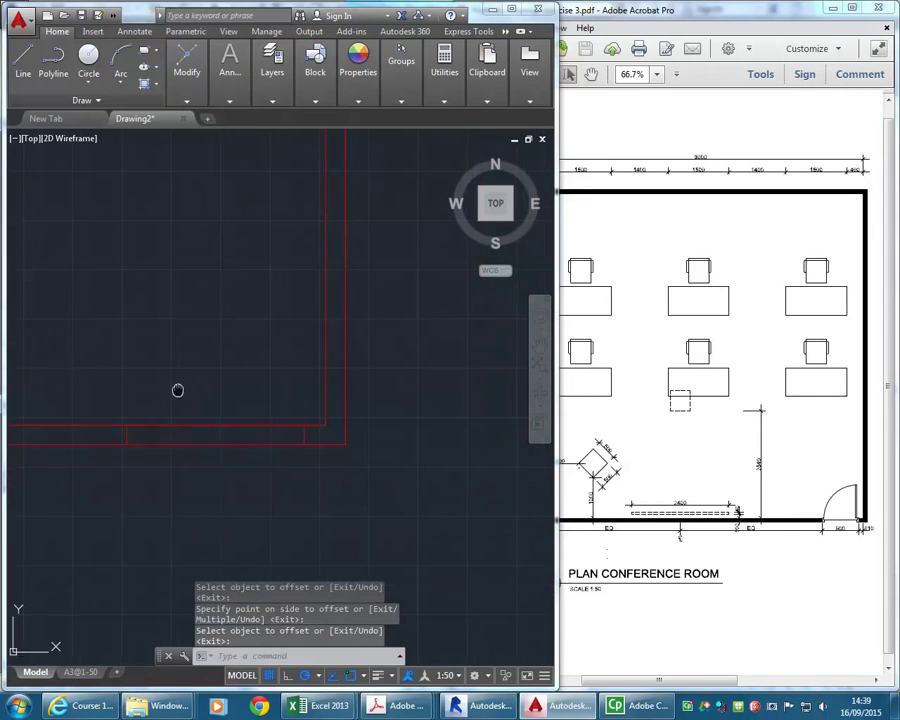
# Trim both bottom wall lines between the two jamb lines to open the doorway.
pyautogui.scroll(2, 110, 453)
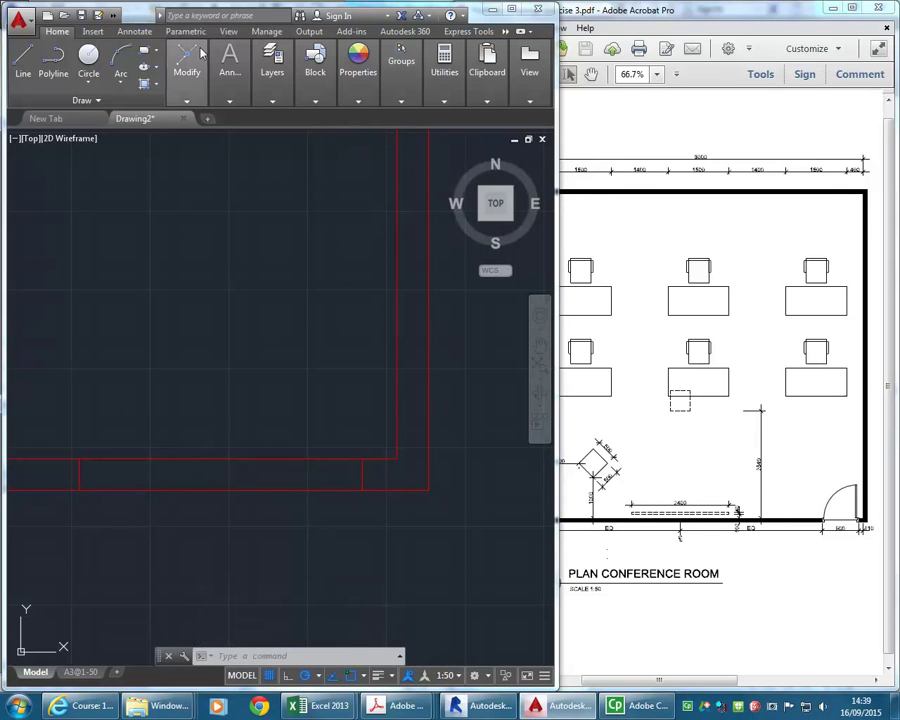
pyautogui.moveTo(187, 70)
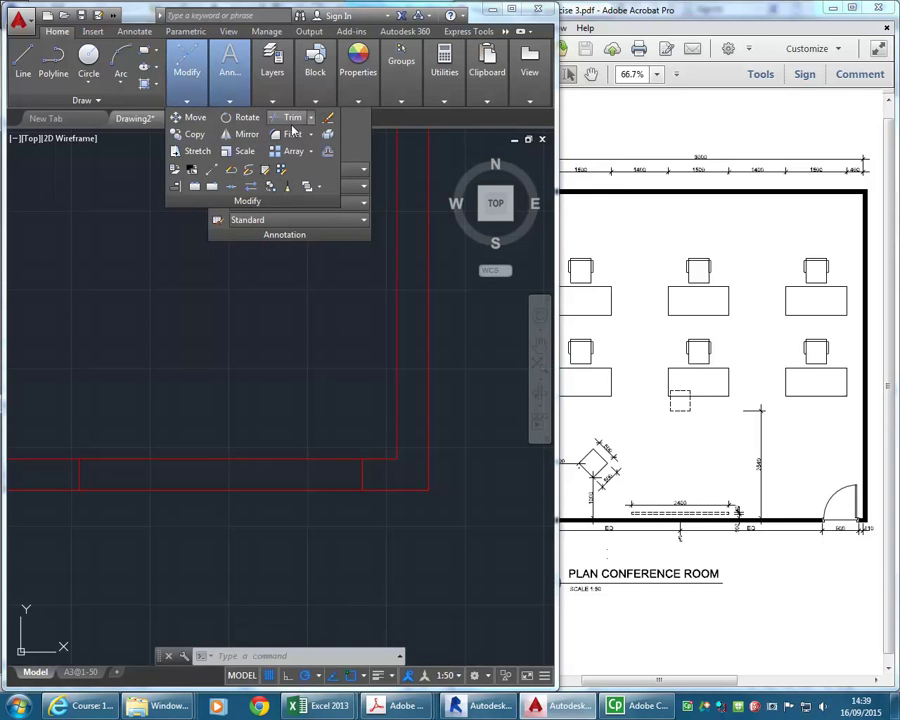
pyautogui.click(290, 119)
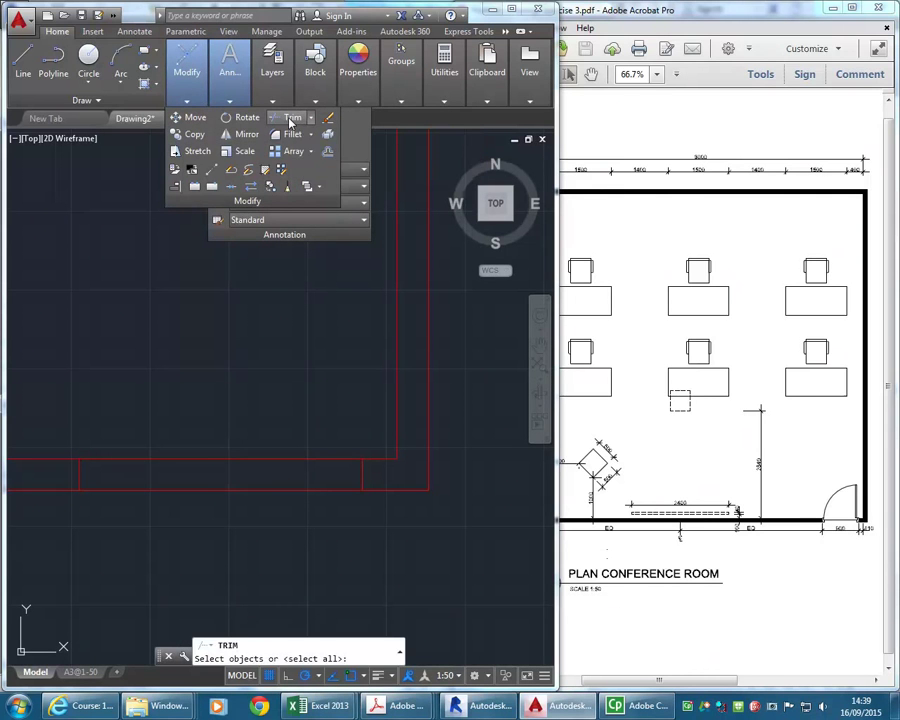
pyautogui.press('Return')
pyautogui.click(247, 381)
pyautogui.click(208, 505)
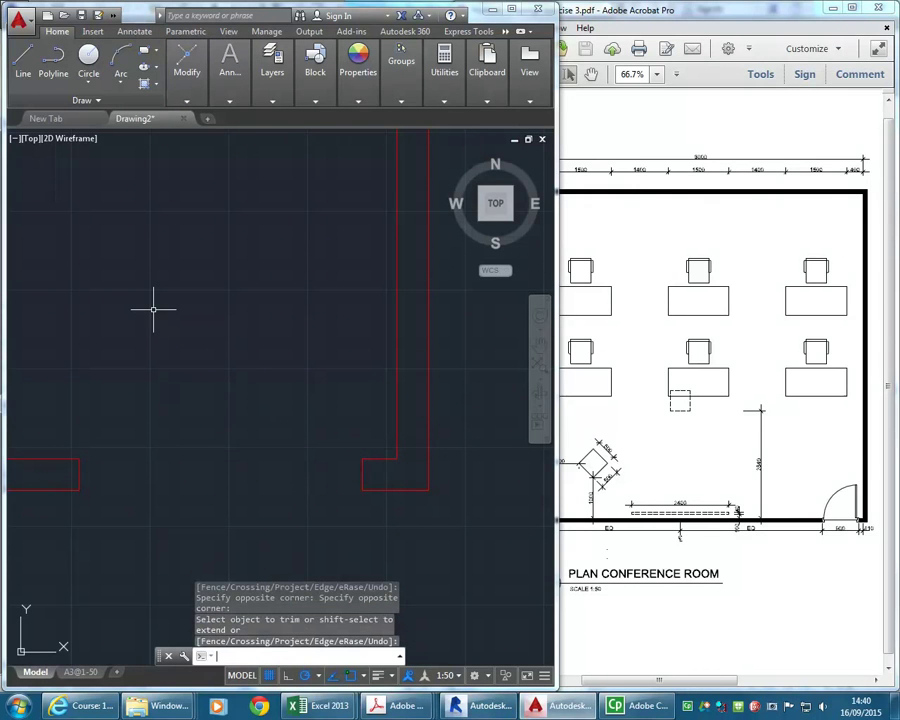
pyautogui.press('Return')
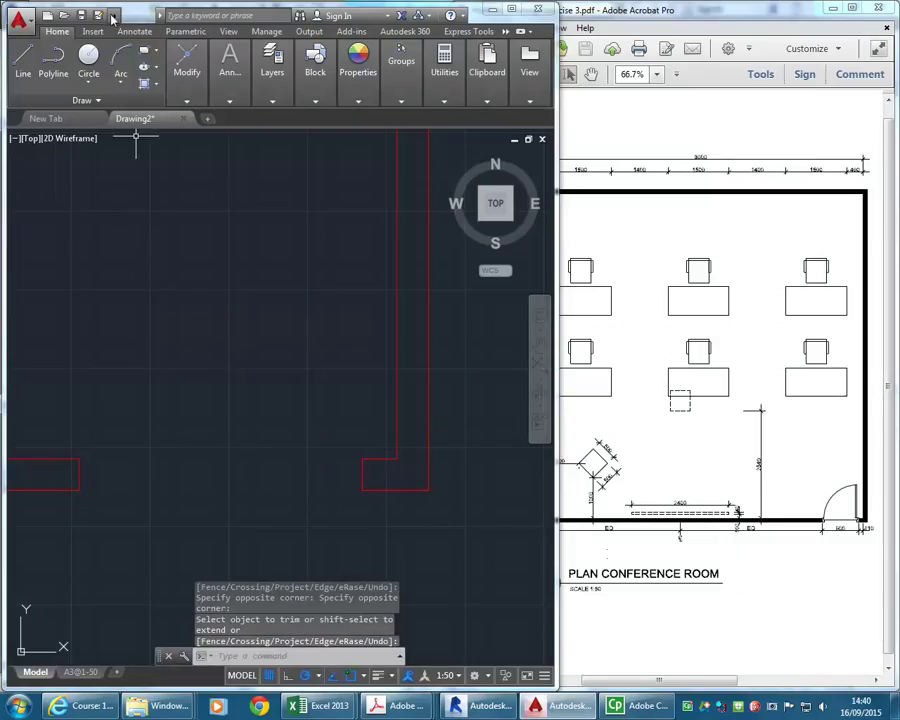
# Undo the doorway trim, the 900 mm offset and the first jamb line, returning to the plain wall corner.
pyautogui.click(113, 16)
pyautogui.click(135, 35)
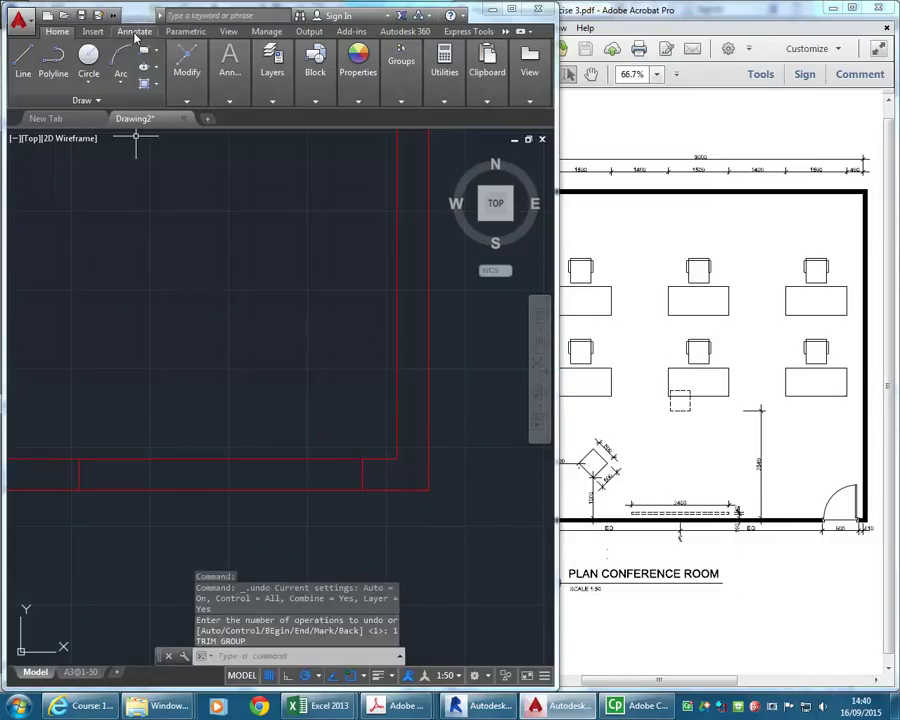
pyautogui.click(135, 33)
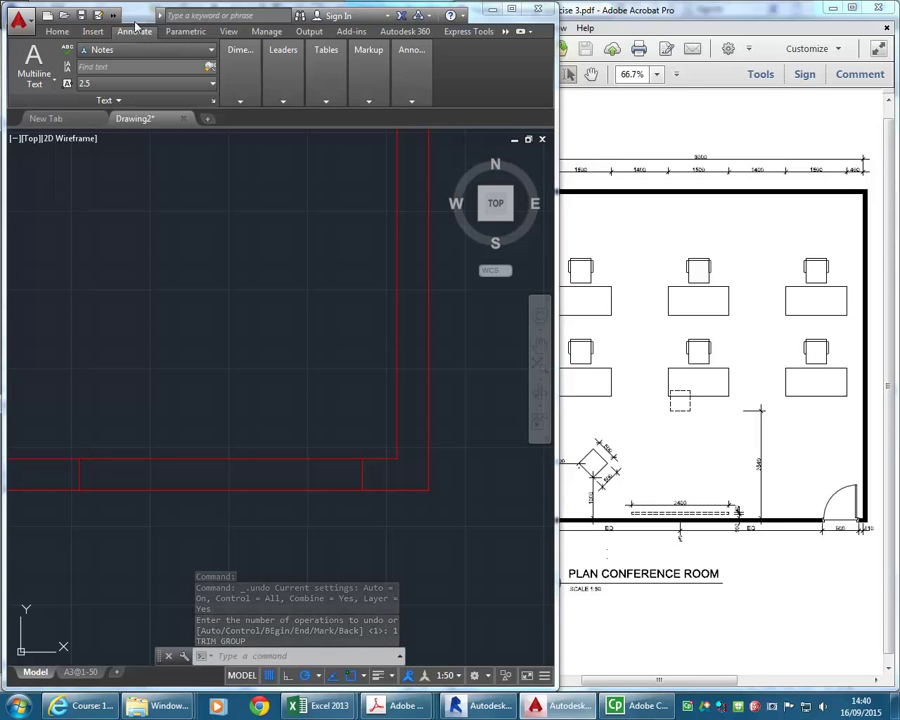
pyautogui.click(113, 15)
pyautogui.click(133, 32)
pyautogui.click(113, 15)
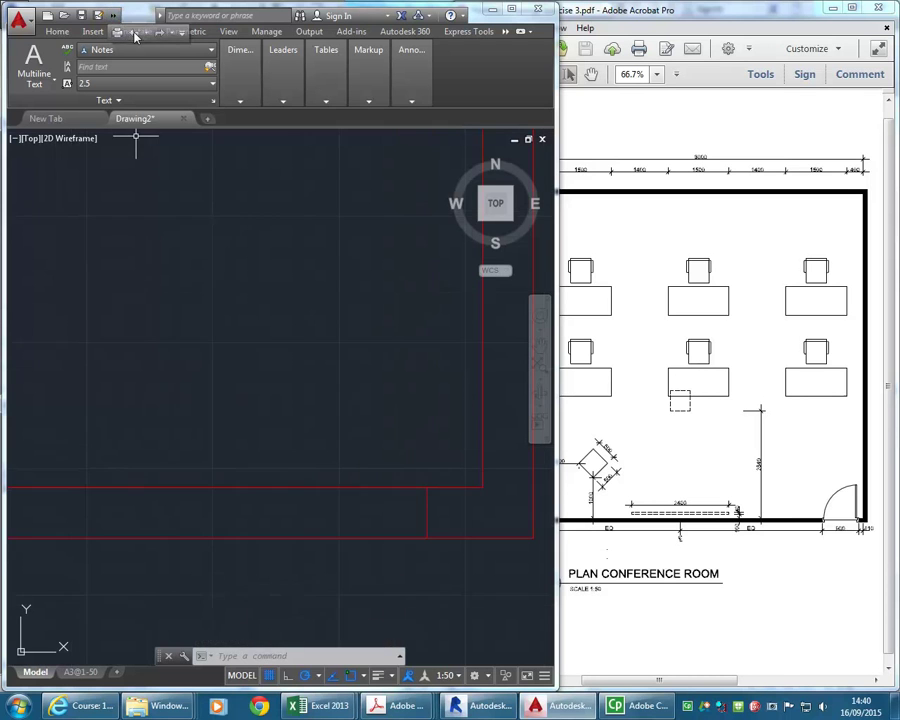
pyautogui.click(133, 32)
pyautogui.click(113, 15)
pyautogui.click(133, 32)
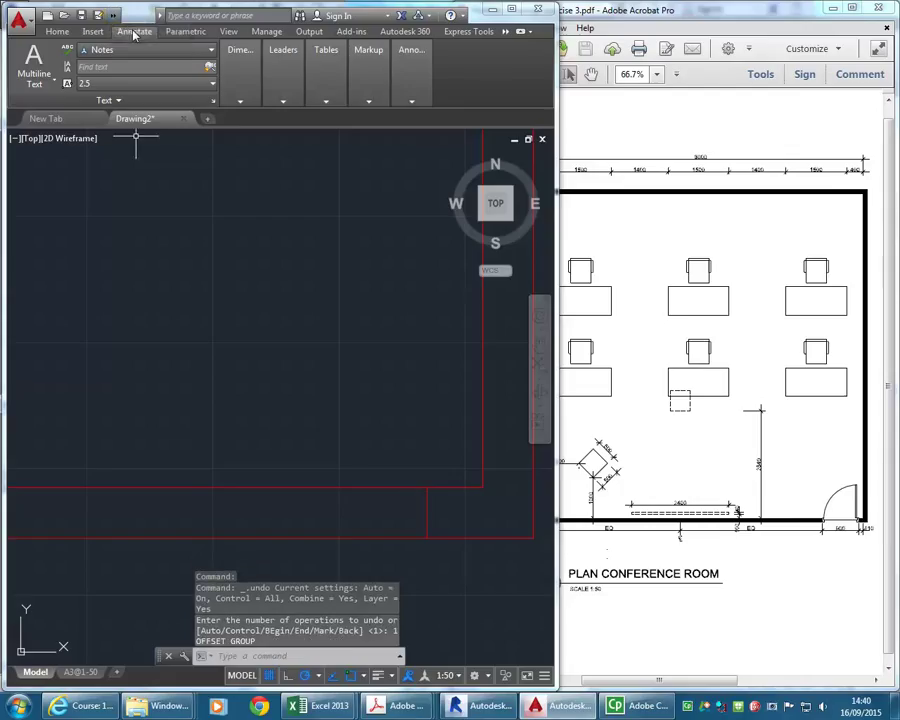
pyautogui.click(114, 15)
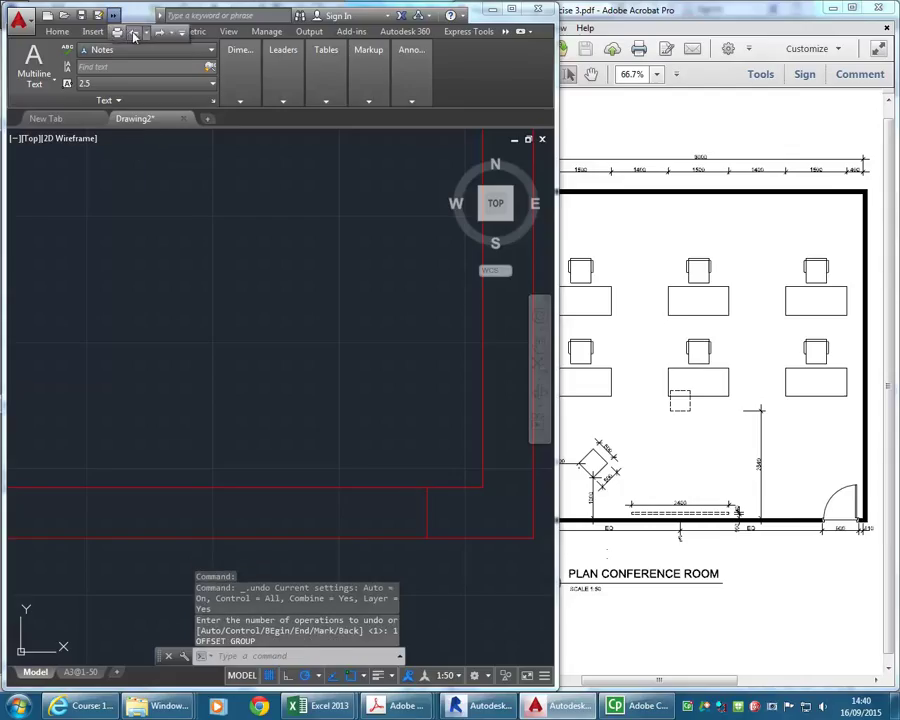
pyautogui.click(133, 32)
pyautogui.click(114, 15)
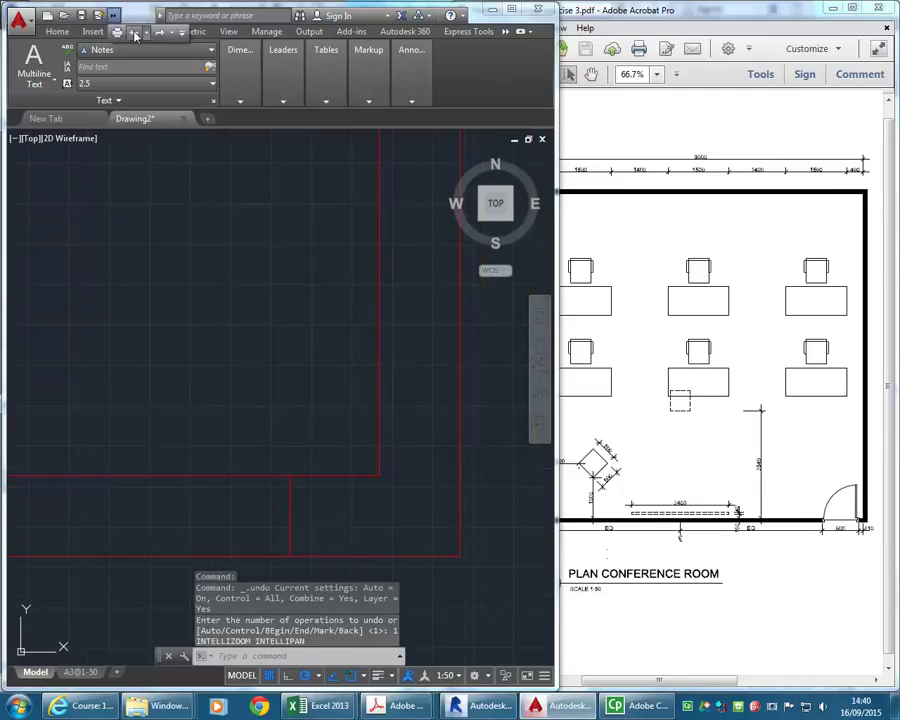
pyautogui.click(136, 33)
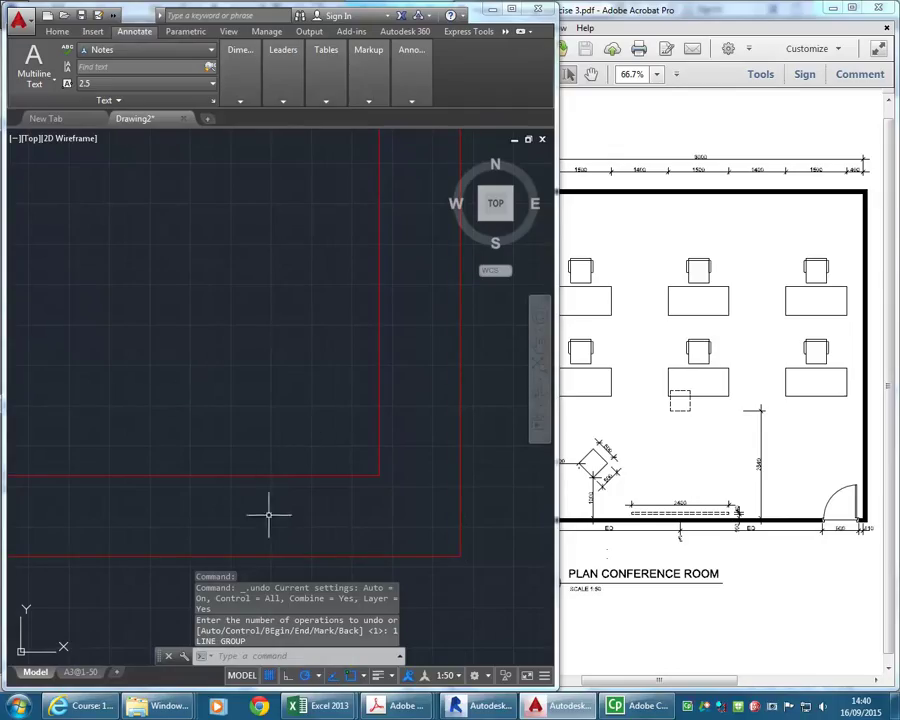
# Draw a vertical line from the inner lower-right wall corner straight down to the outer wall line.
pyautogui.click(57, 31)
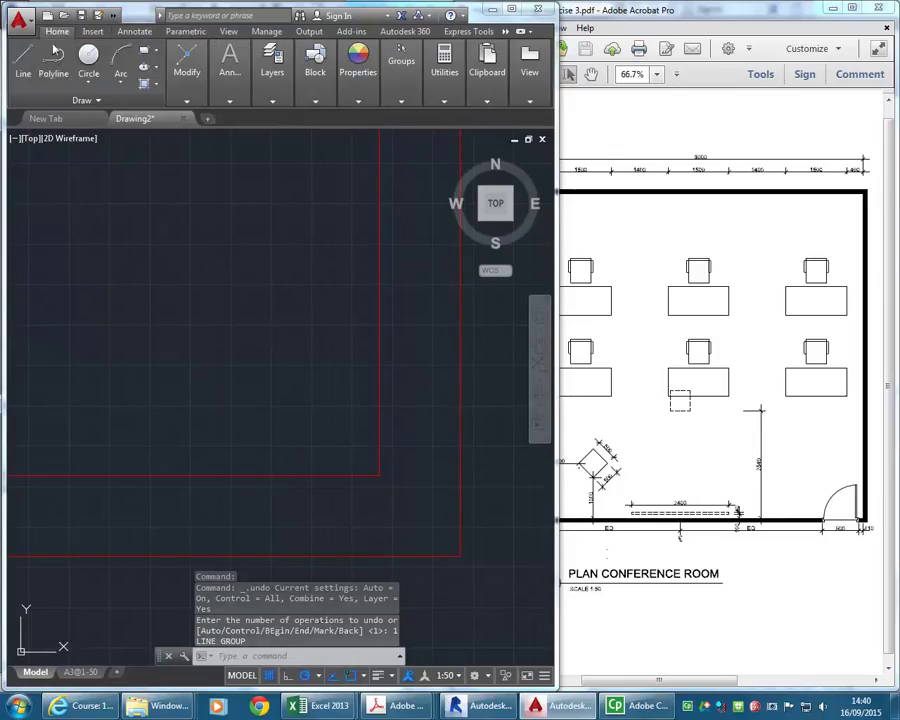
pyautogui.click(24, 65)
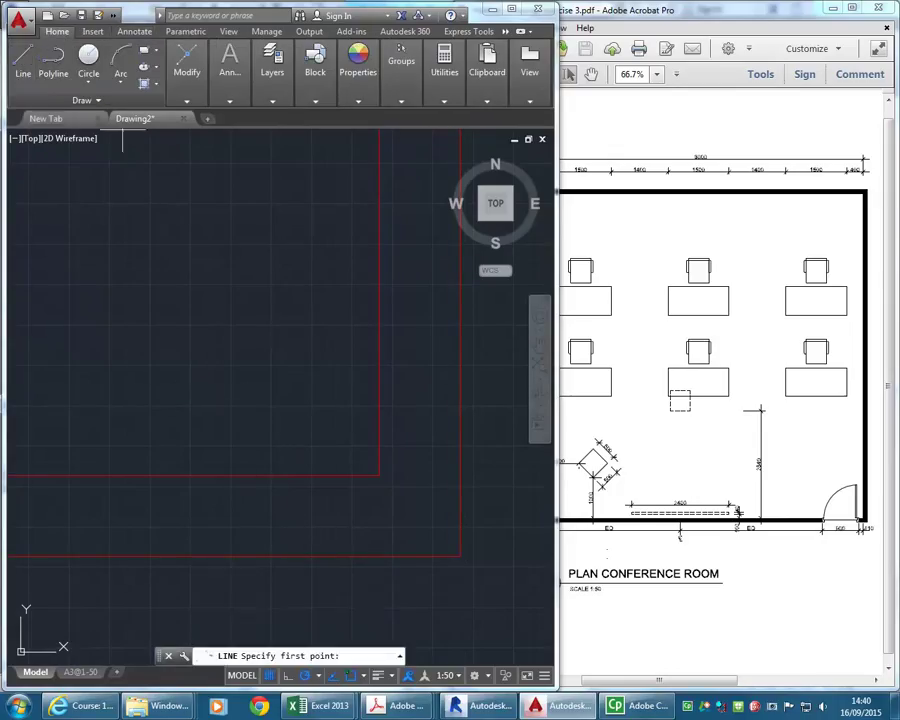
pyautogui.click(379, 476)
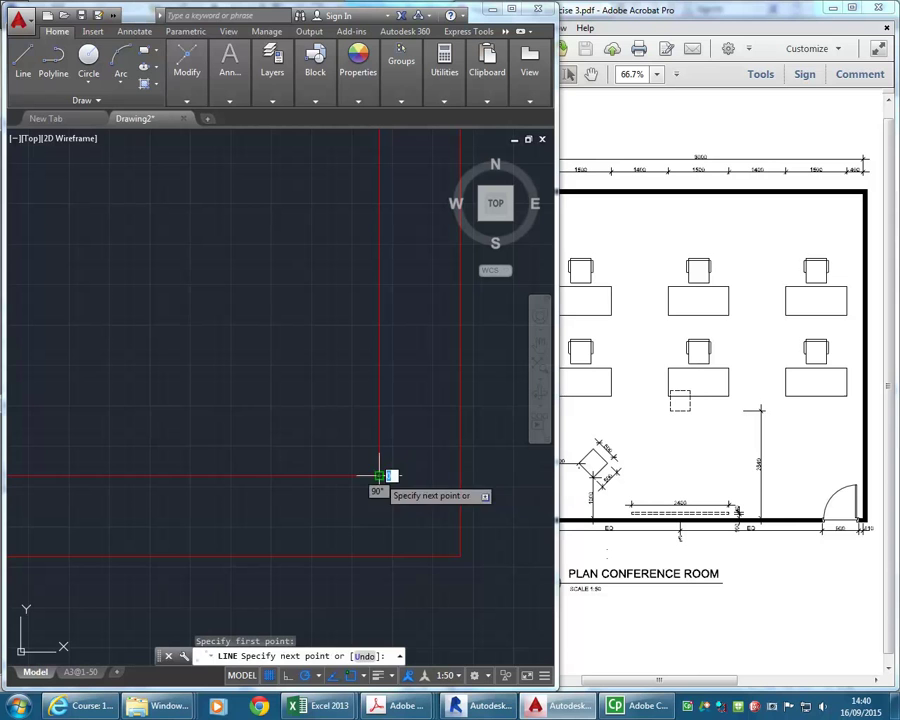
pyautogui.click(379, 557)
pyautogui.press('Return')
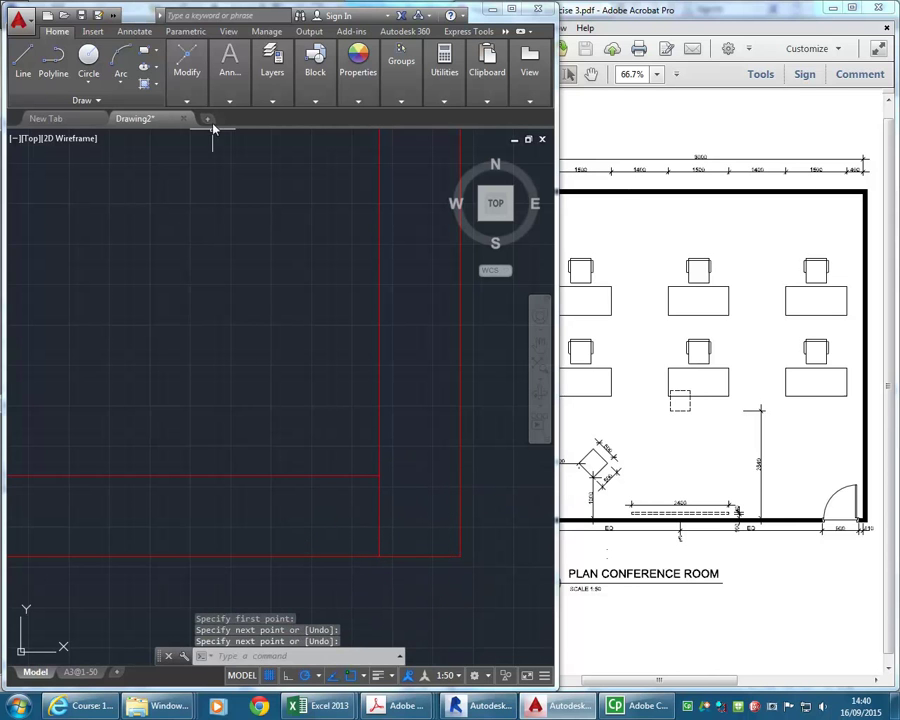
# Offset the vertical corner line 110 mm to the left to form the first door jamb.
pyautogui.moveTo(186, 75)
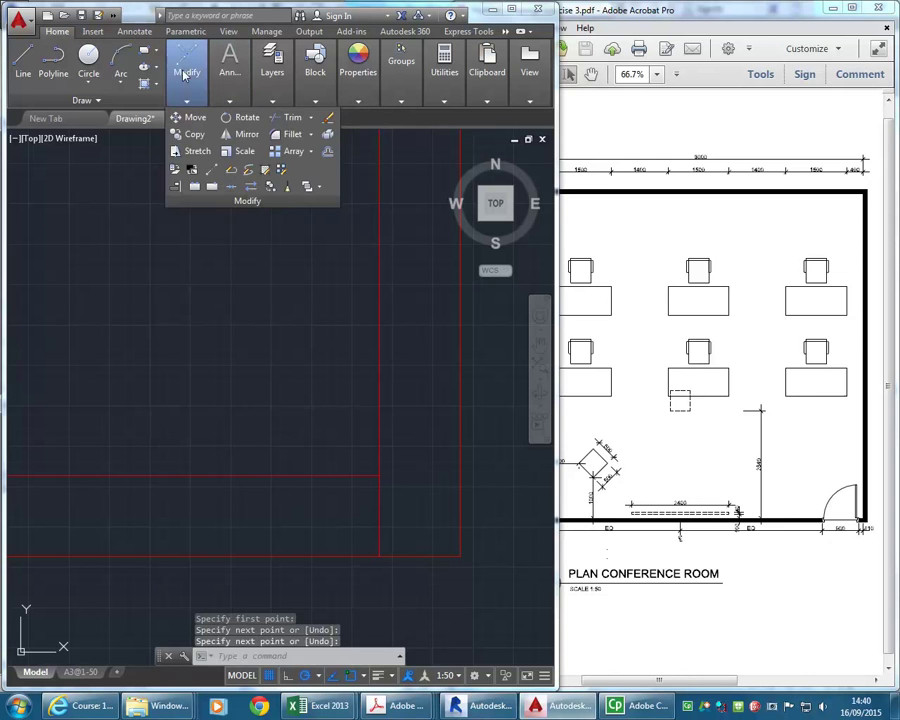
pyautogui.click(328, 151)
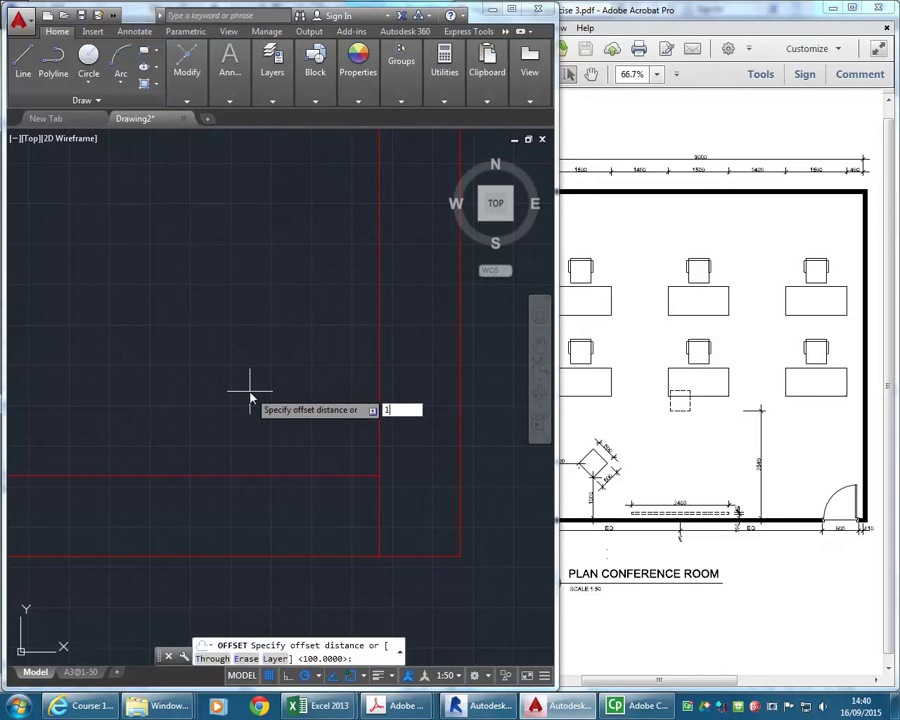
pyautogui.press('Return')
pyautogui.click(380, 494)
pyautogui.click(238, 502)
# Offset the new jamb line 900 mm to the left to form the door opening's second jamb.
pyautogui.moveTo(186, 75)
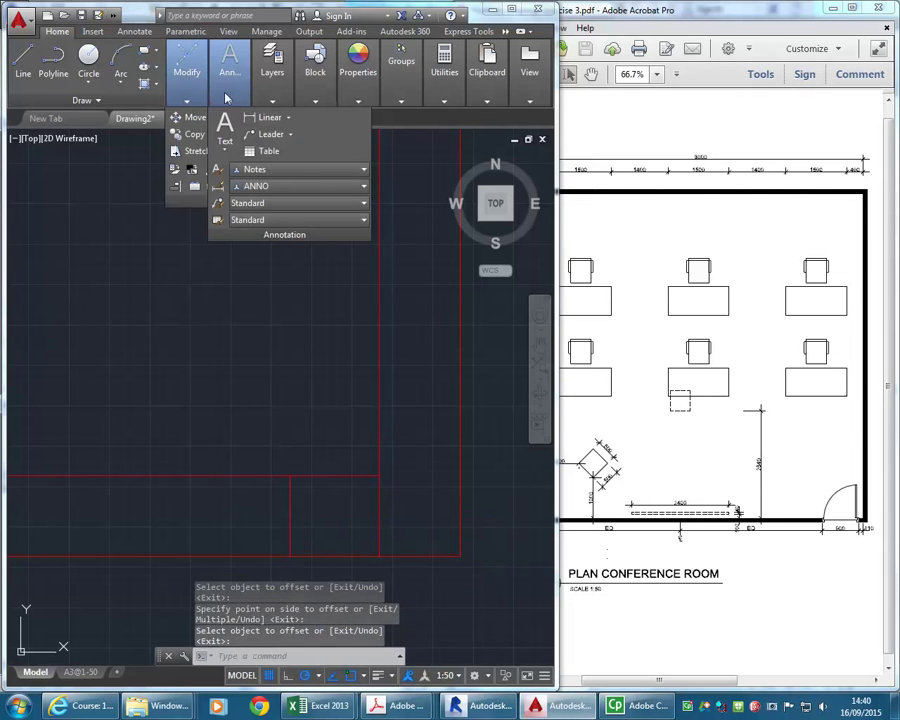
pyautogui.click(325, 150)
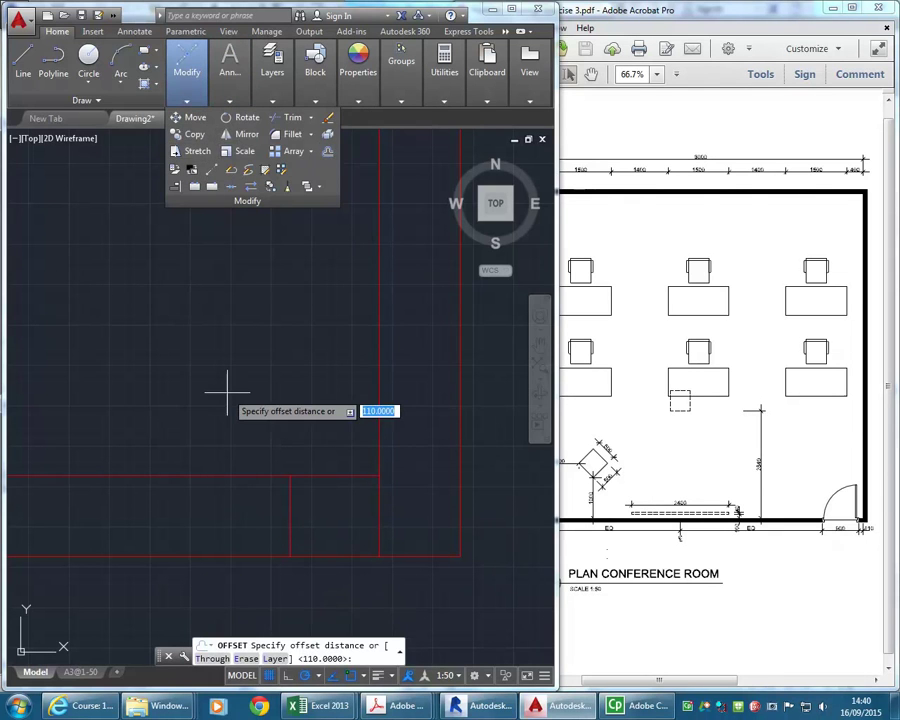
pyautogui.write('900')
pyautogui.press('Return')
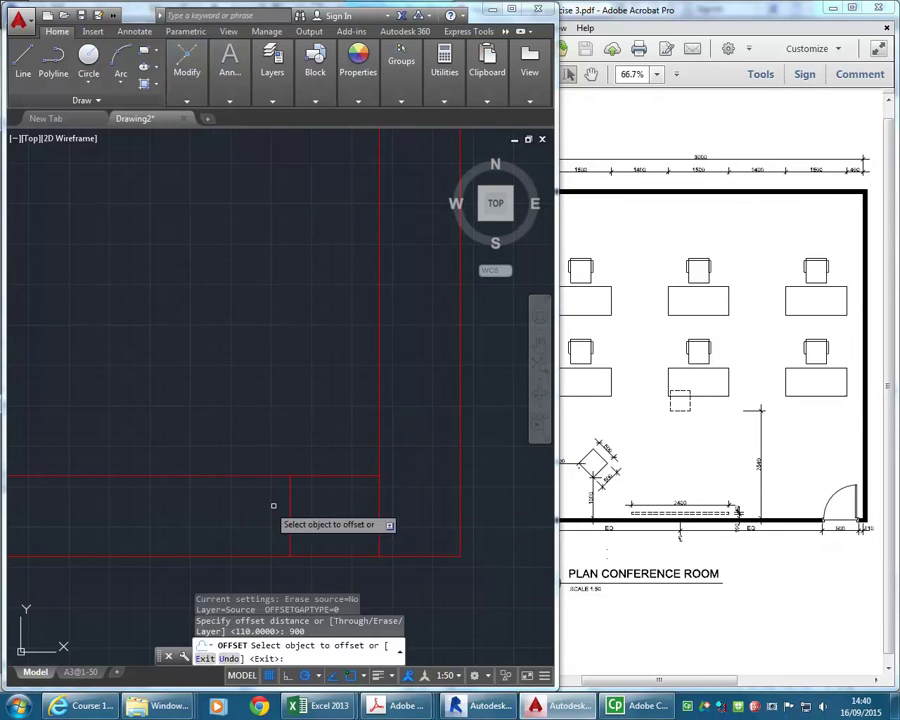
pyautogui.click(290, 505)
pyautogui.scroll(-3, 201, 432)
pyautogui.click(170, 395)
pyautogui.scroll(-2, 156, 403)
pyautogui.moveTo(156, 403); pyautogui.dragTo(142, 390, button='middle')
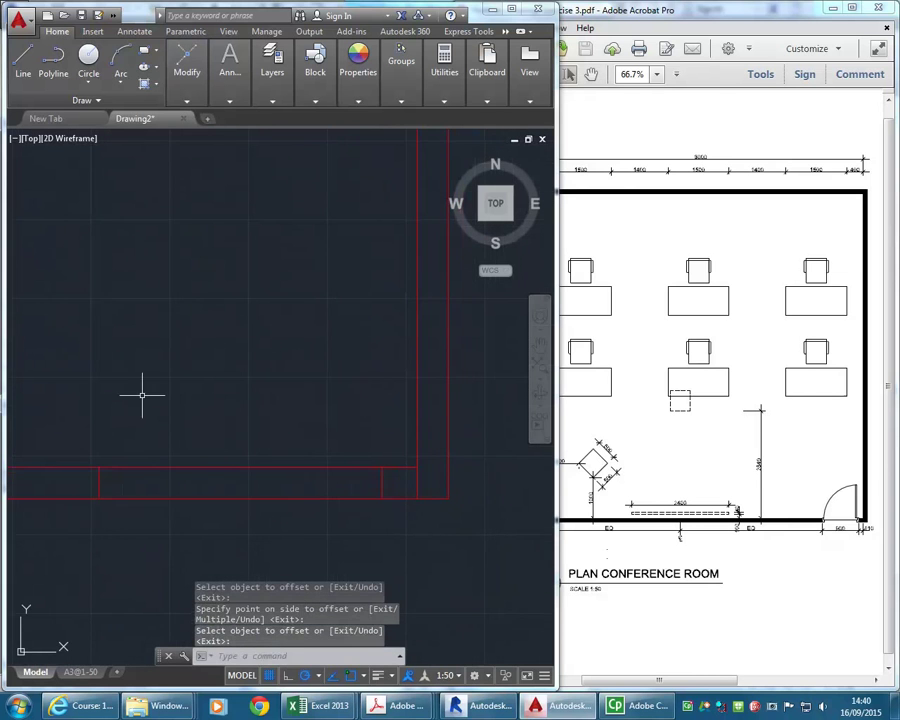
pyautogui.press('Return')
# Erase the helper line below the inner corner and trim both bottom wall lines between the jambs.
pyautogui.click(416, 474)
pyautogui.press('Delete')
pyautogui.click(196, 68)
pyautogui.click(188, 66)
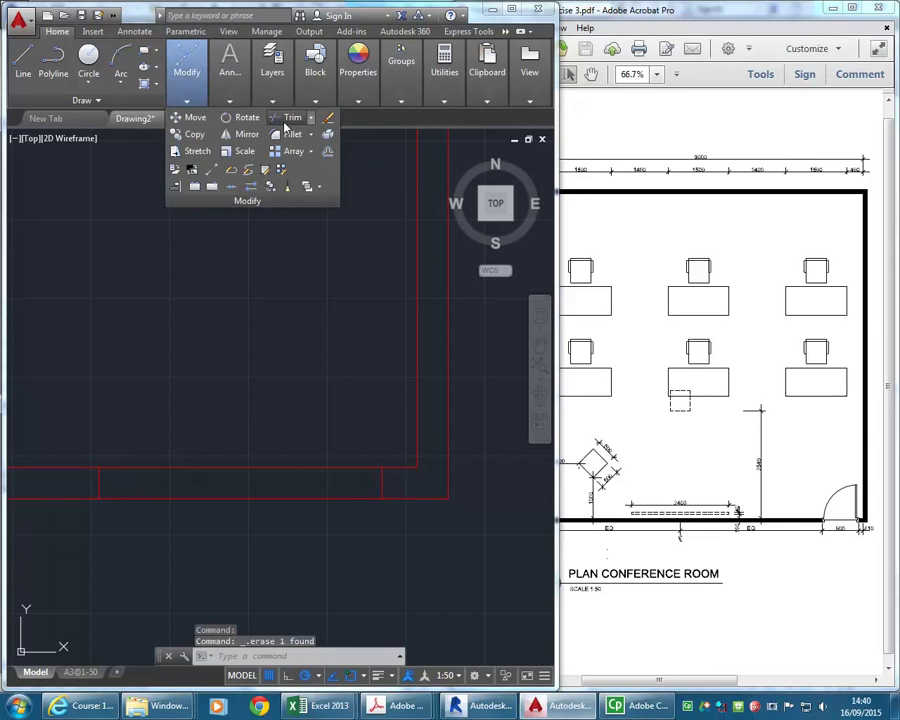
pyautogui.click(292, 117)
pyautogui.click(318, 408)
pyautogui.click(190, 436)
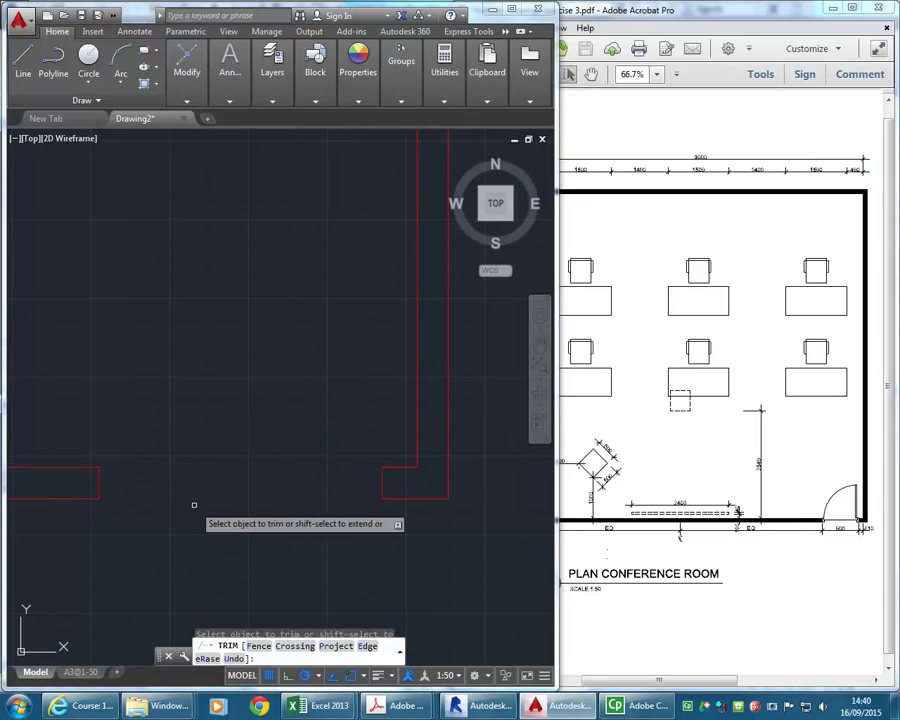
pyautogui.rightClick(178, 390)
pyautogui.click(214, 399)
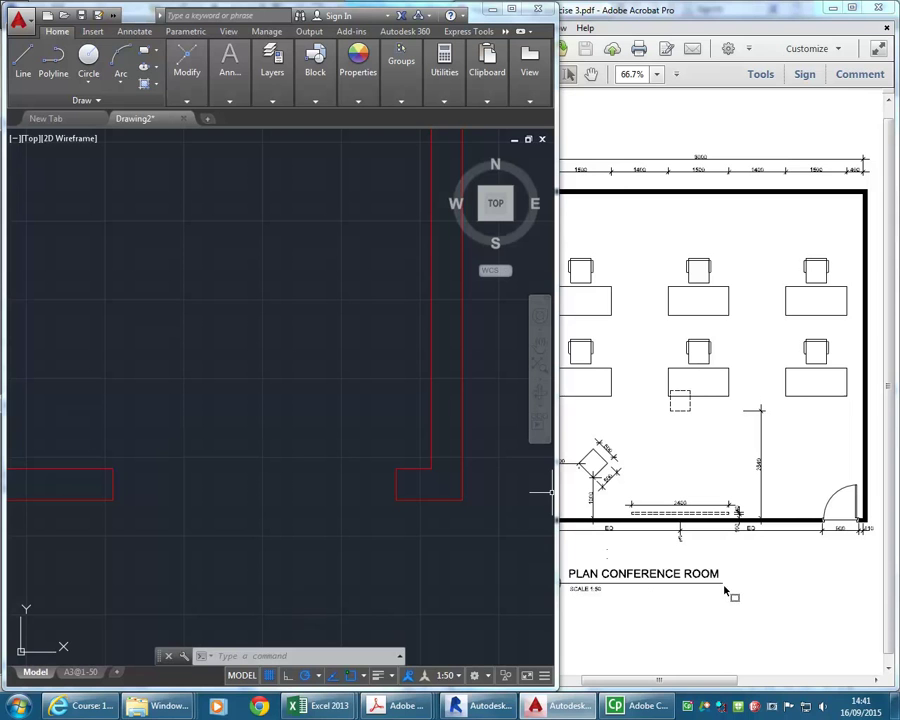
# Examine the rotated square's dimensions in the Acrobat plan and compare its location with the lower-left wall corner in AutoCAD.
pyautogui.scroll(-4, 260, 370)
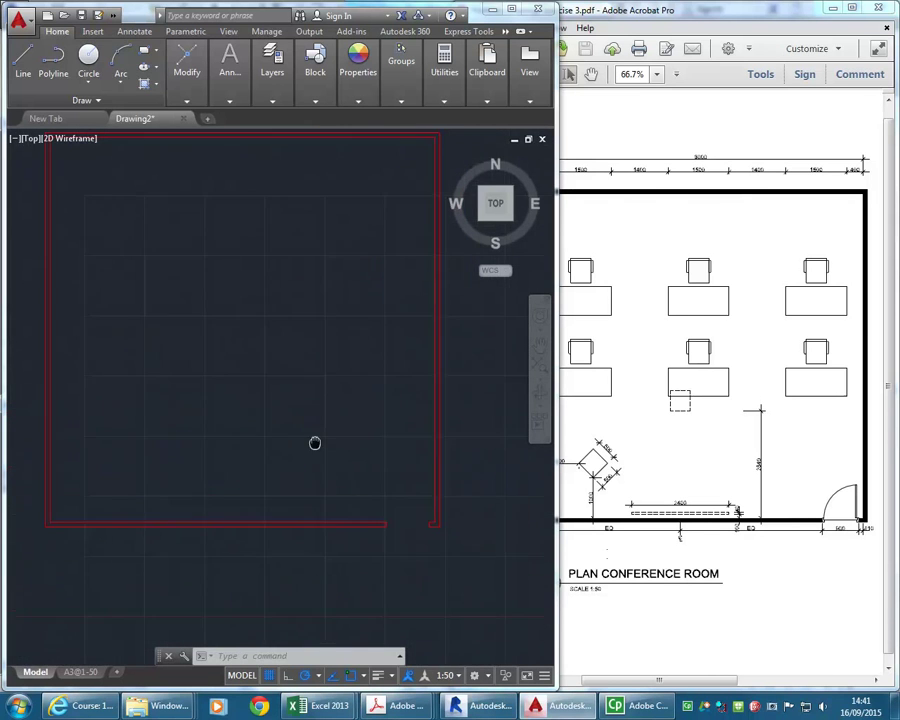
pyautogui.scroll(2, 170, 478)
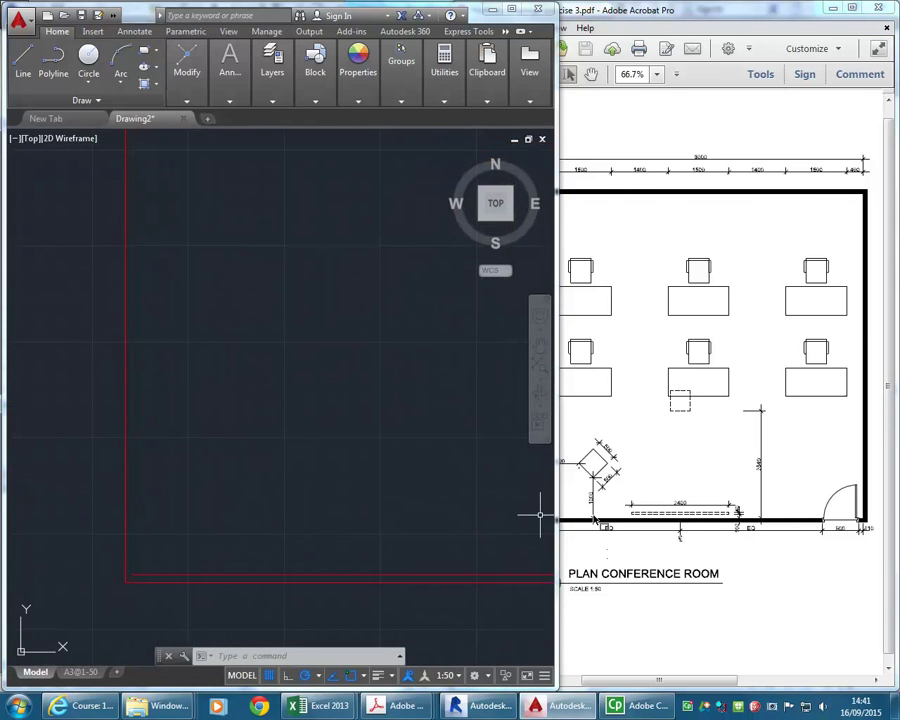
pyautogui.click(608, 500)
pyautogui.keyDown('ctrl'); pyautogui.scroll(3, 613, 515); pyautogui.keyUp('ctrl')
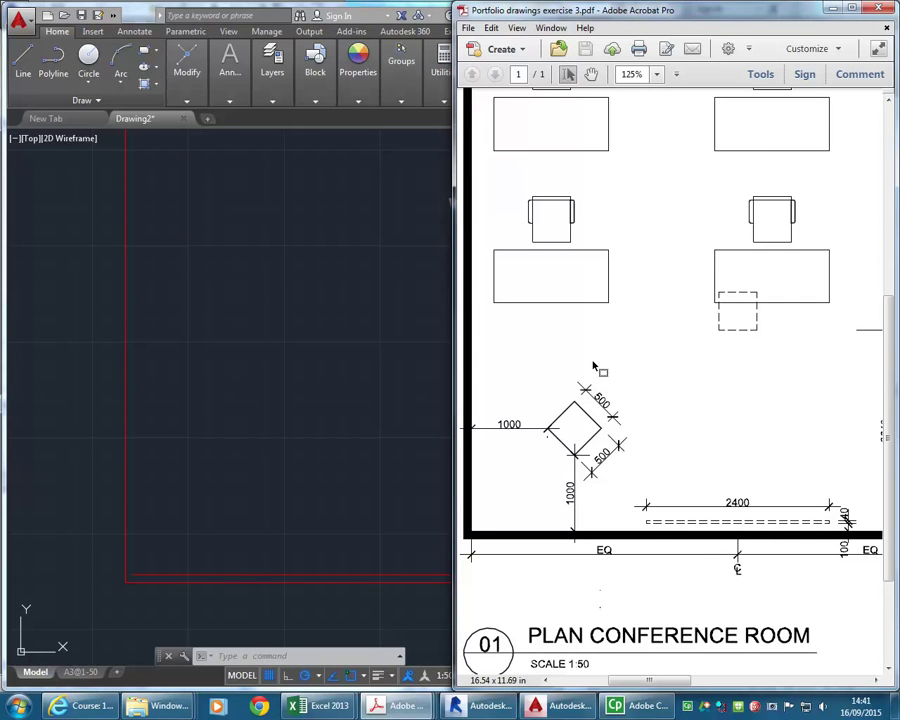
pyautogui.click(220, 509)
pyautogui.scroll(2, 188, 524)
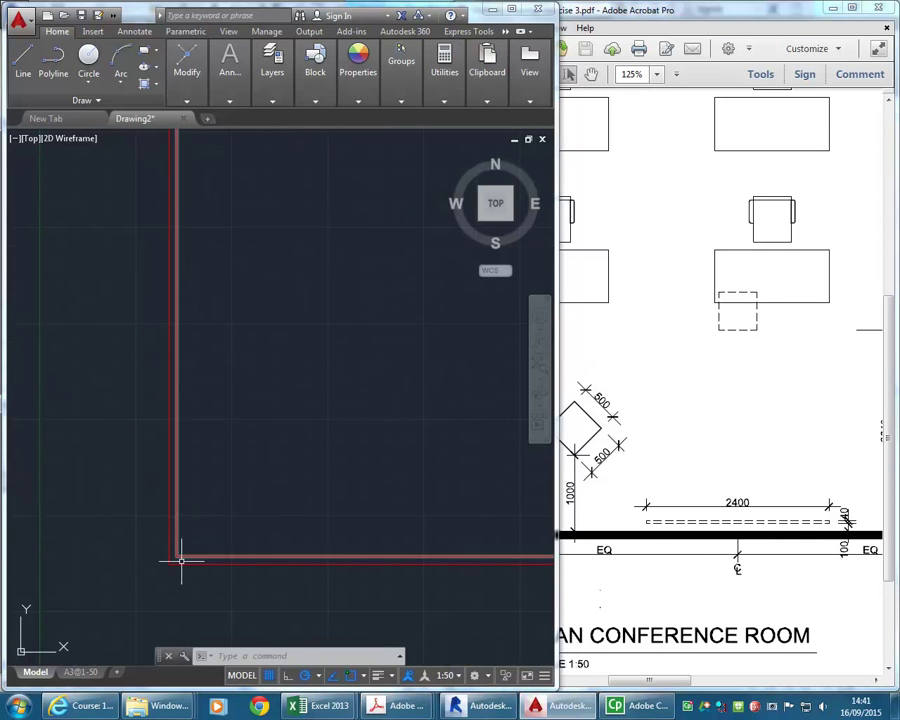
pyautogui.moveTo(242, 538); pyautogui.dragTo(218, 502, button='middle')
pyautogui.scroll(-1, 213, 499)
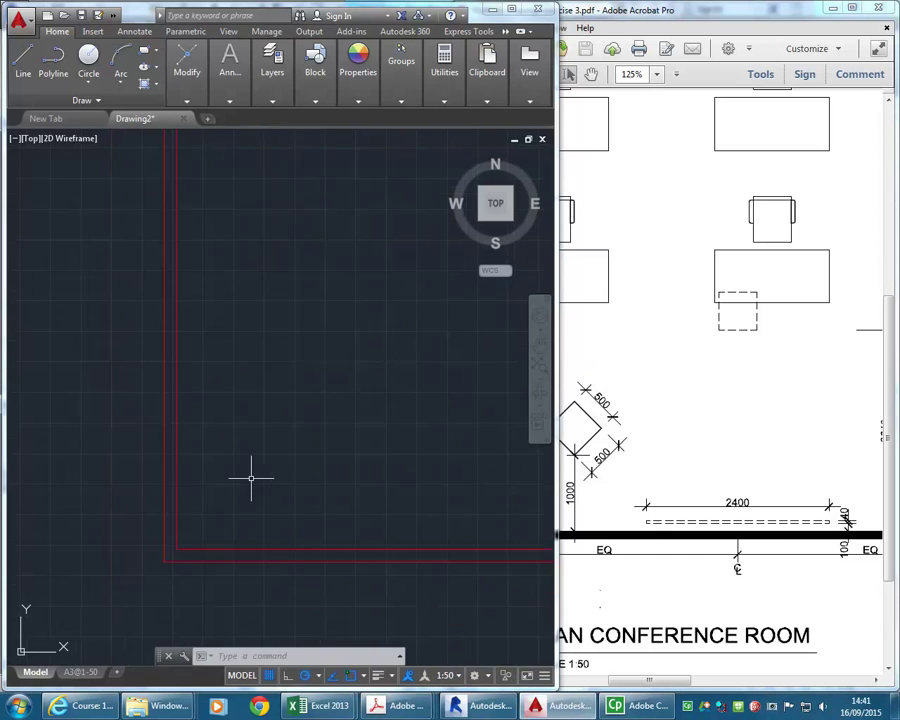
pyautogui.click(625, 493)
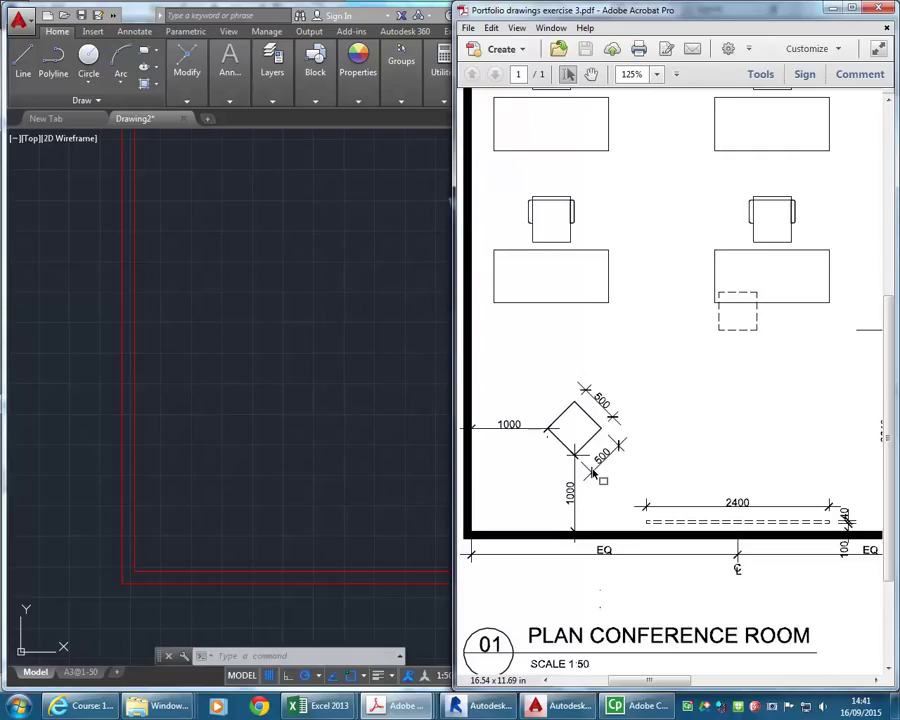
pyautogui.click(240, 440)
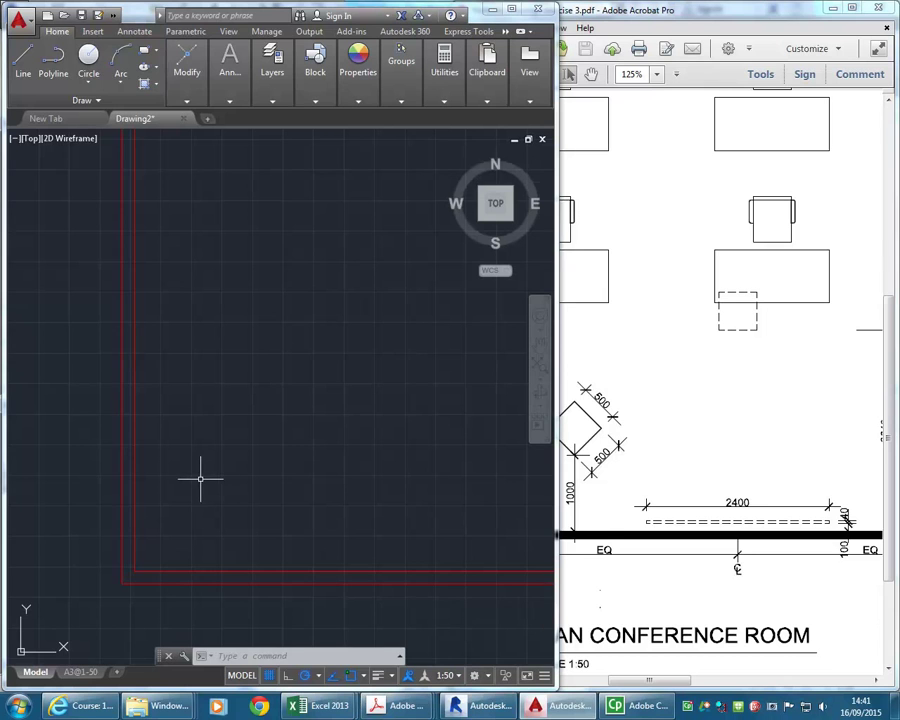
# Offset the inner wall polyline 1000 mm into the room as a guide for locating the rotated square.
pyautogui.click(176, 82)
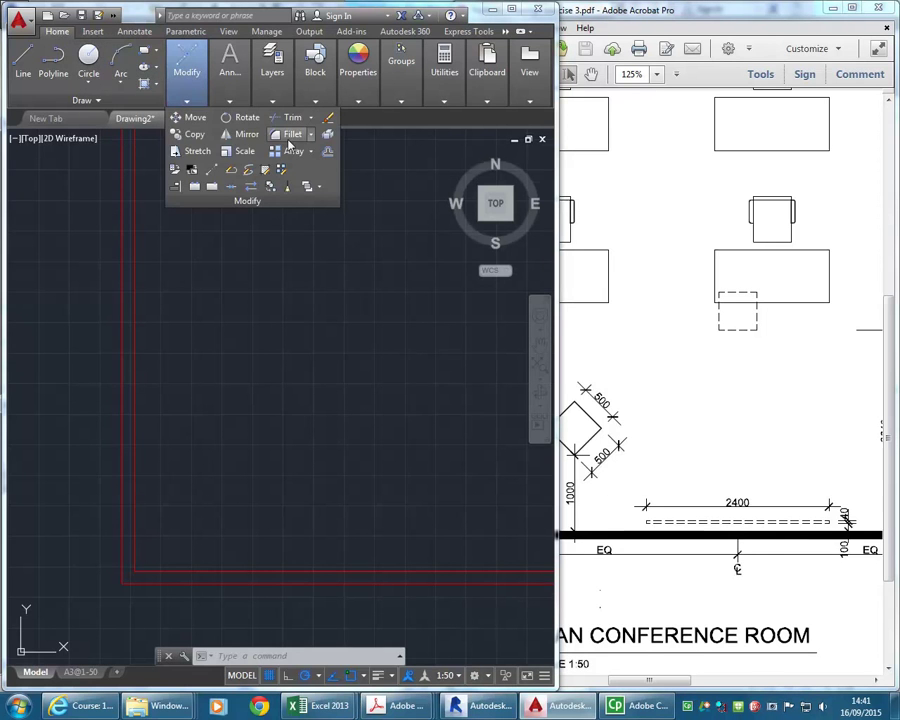
pyautogui.click(327, 150)
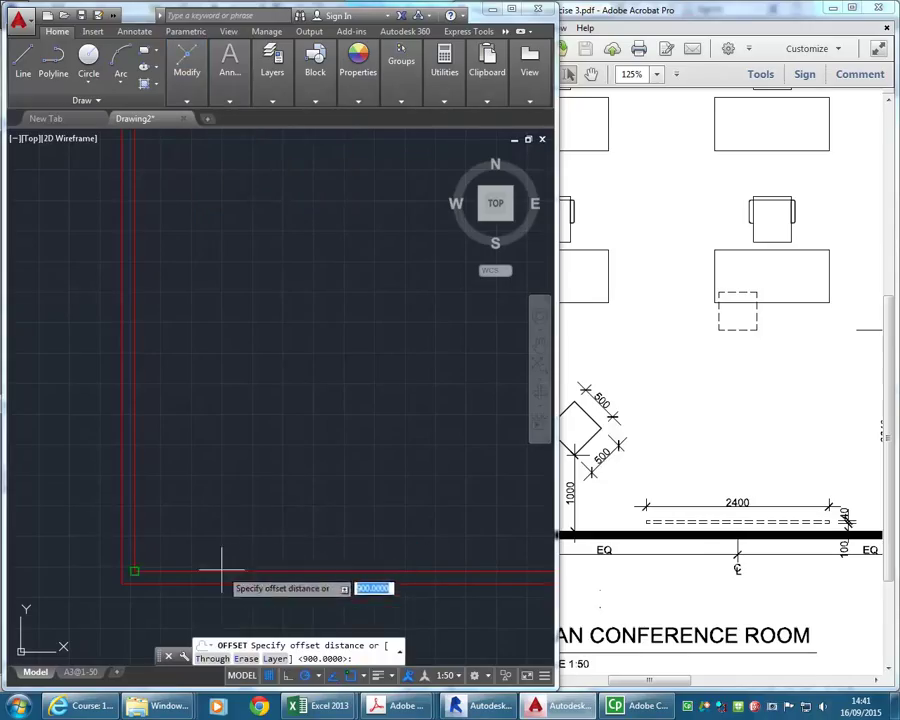
pyautogui.write('1')
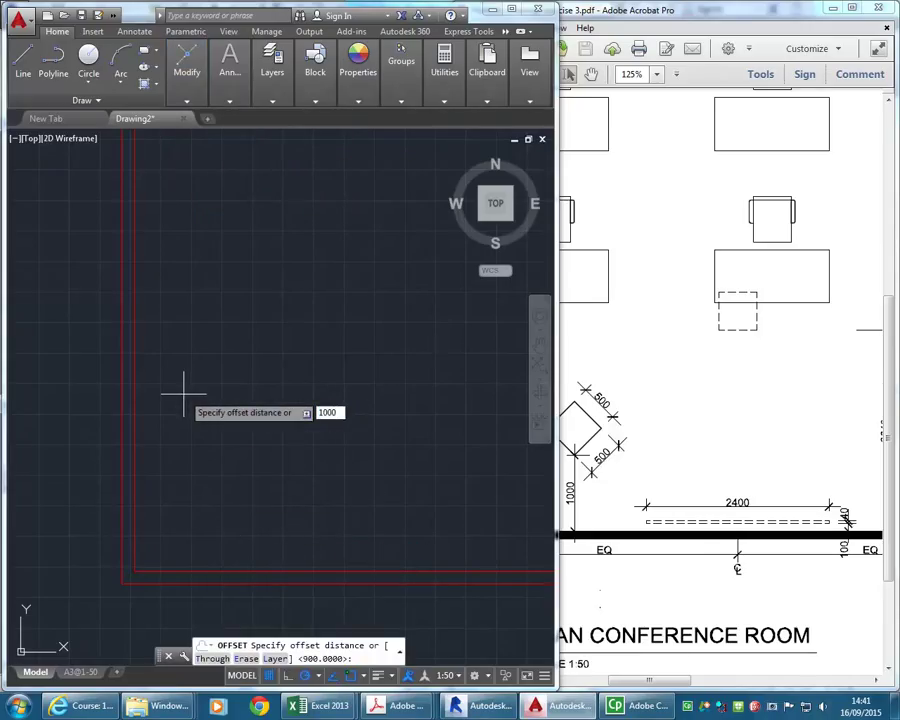
pyautogui.write('000')
pyautogui.press('Return')
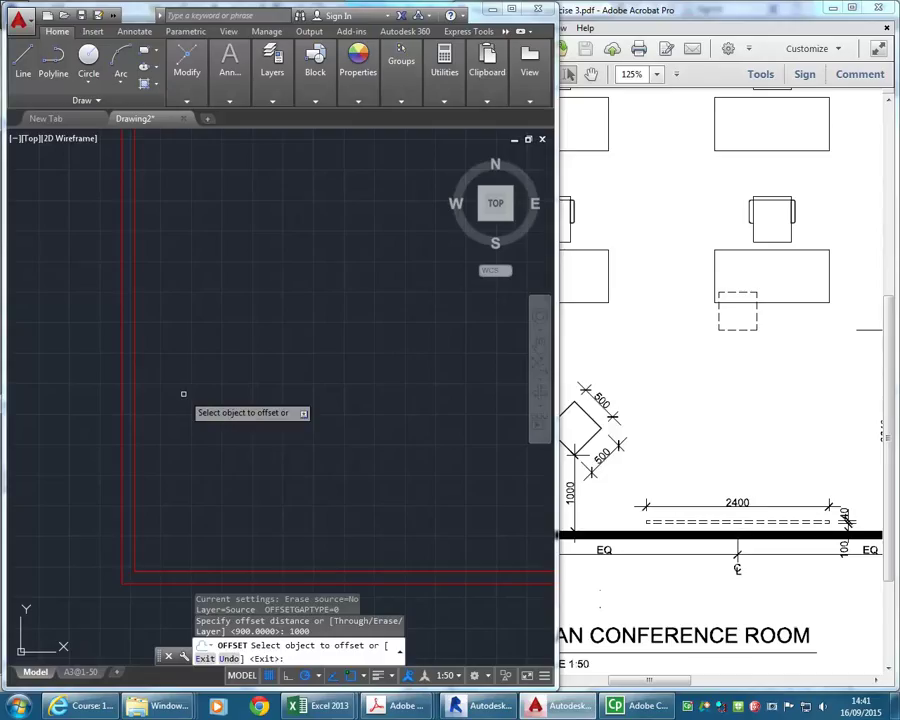
pyautogui.click(186, 571)
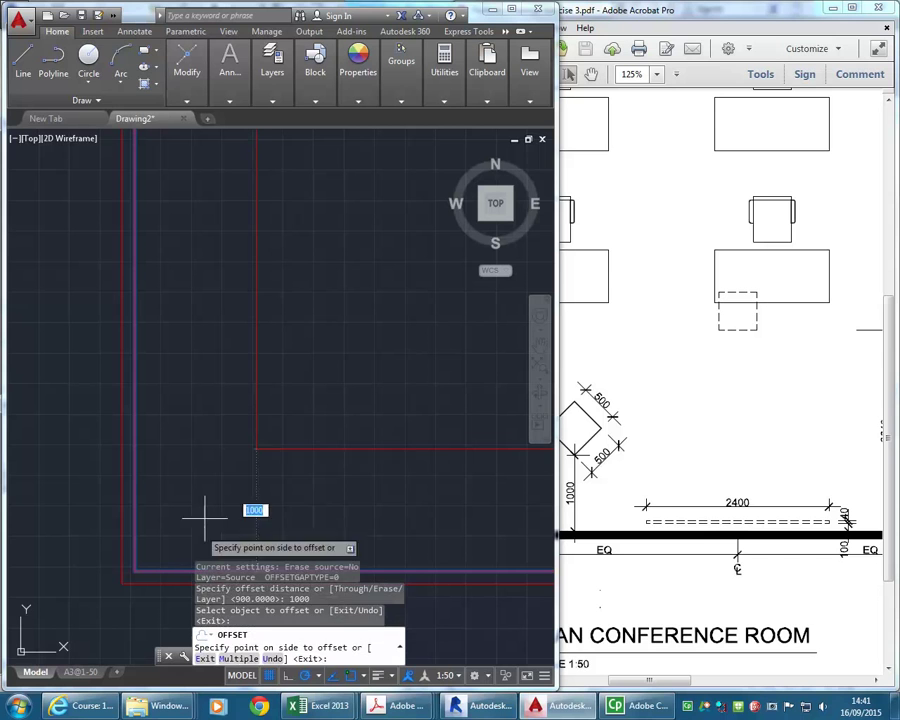
pyautogui.click(322, 402)
pyautogui.rightClick(324, 399)
pyautogui.click(362, 401)
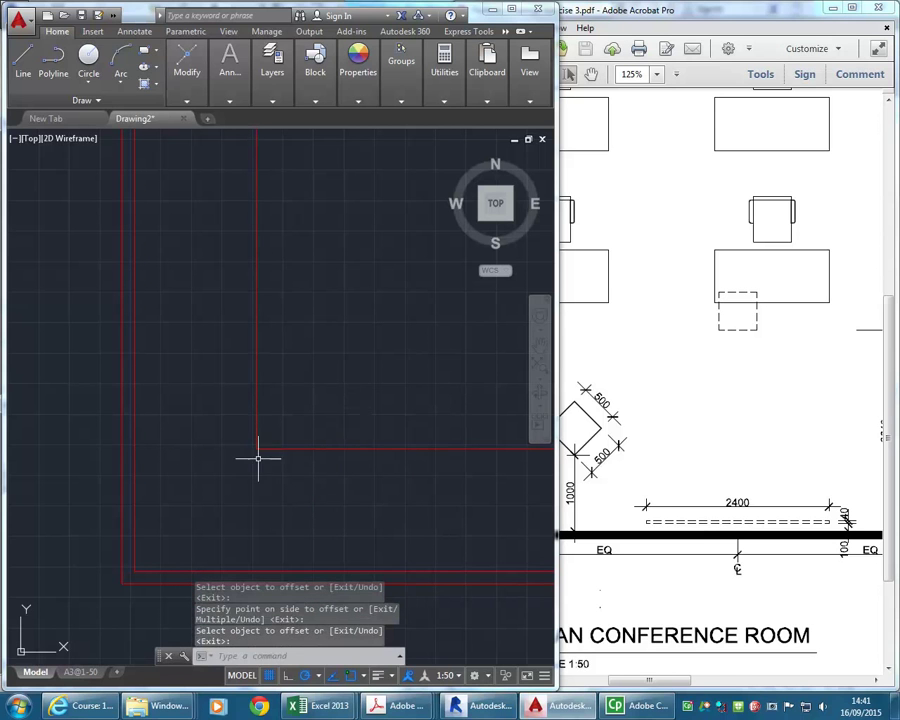
pyautogui.moveTo(280, 447)
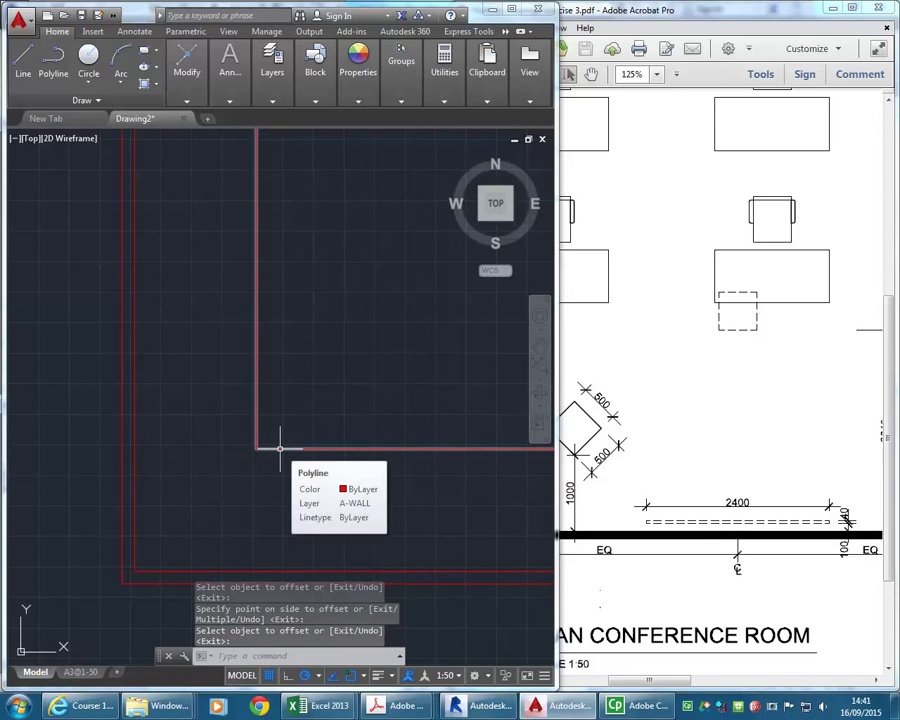
# Check the square's location in the Acrobat plan, then draw a 500 by 500 mm square in AutoCAD inside the guide's lower-left corner.
pyautogui.click(631, 443)
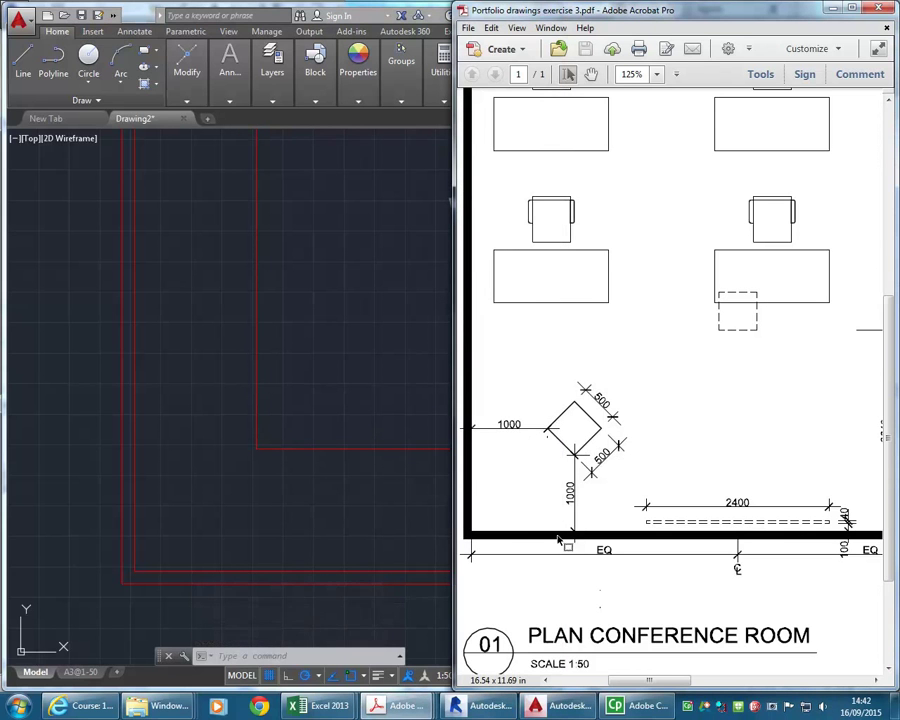
pyautogui.click(341, 403)
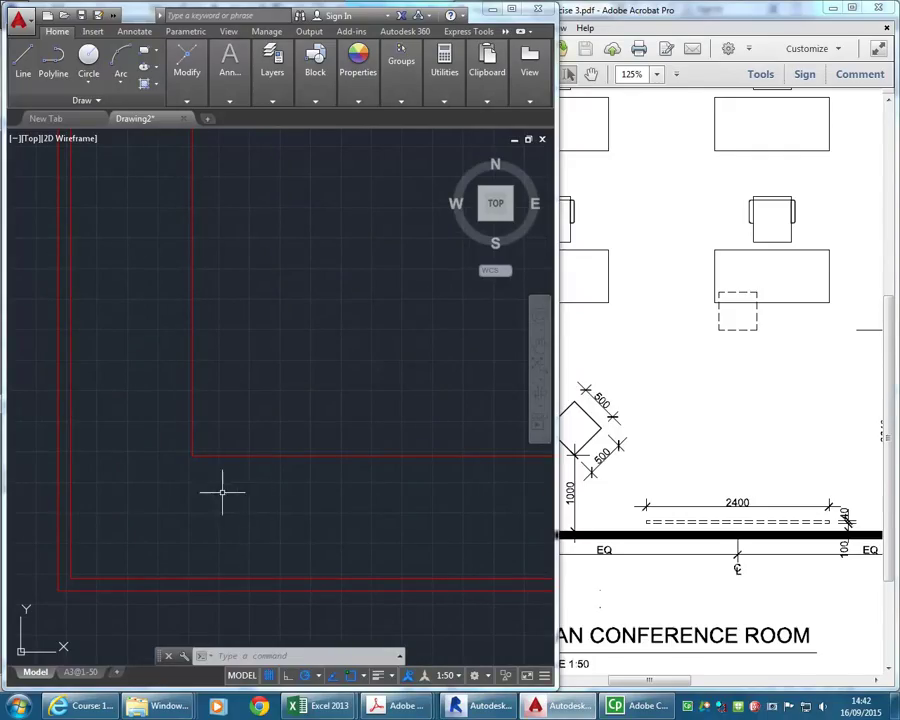
pyautogui.click(577, 430)
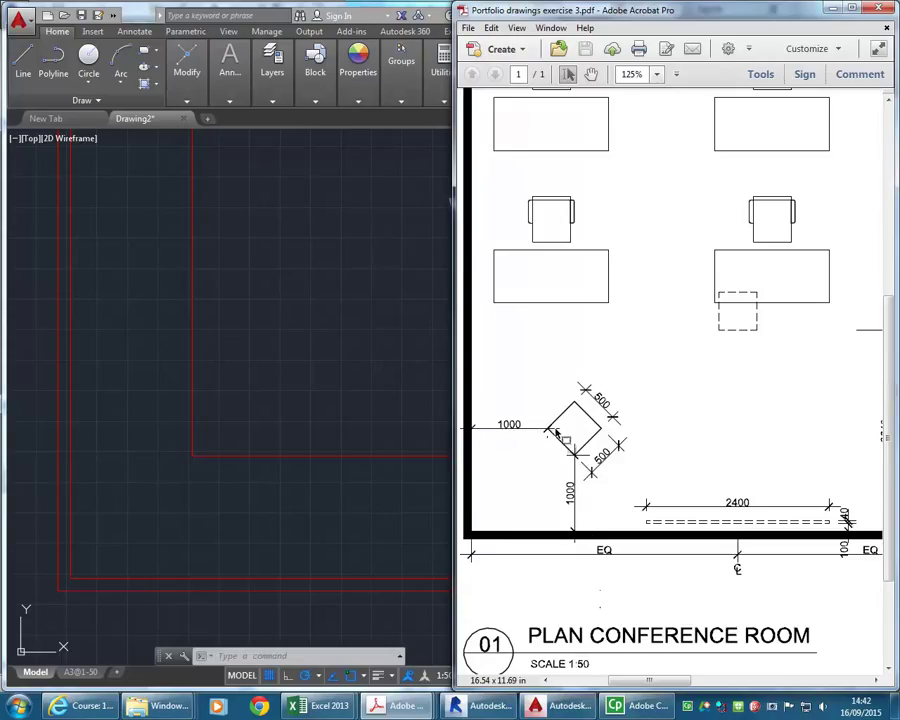
pyautogui.click(143, 57)
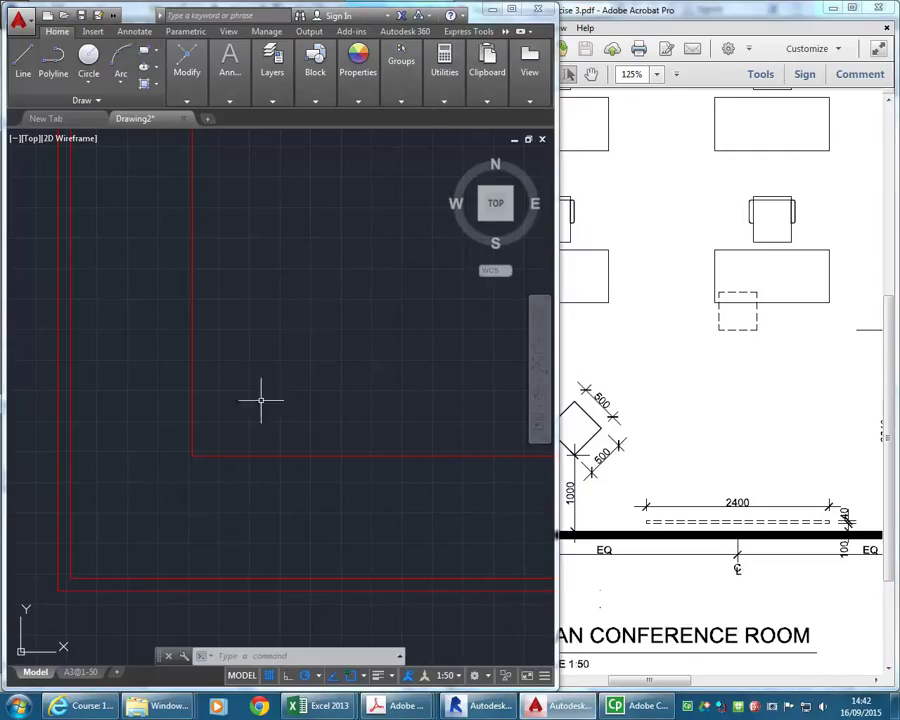
pyautogui.click(148, 54)
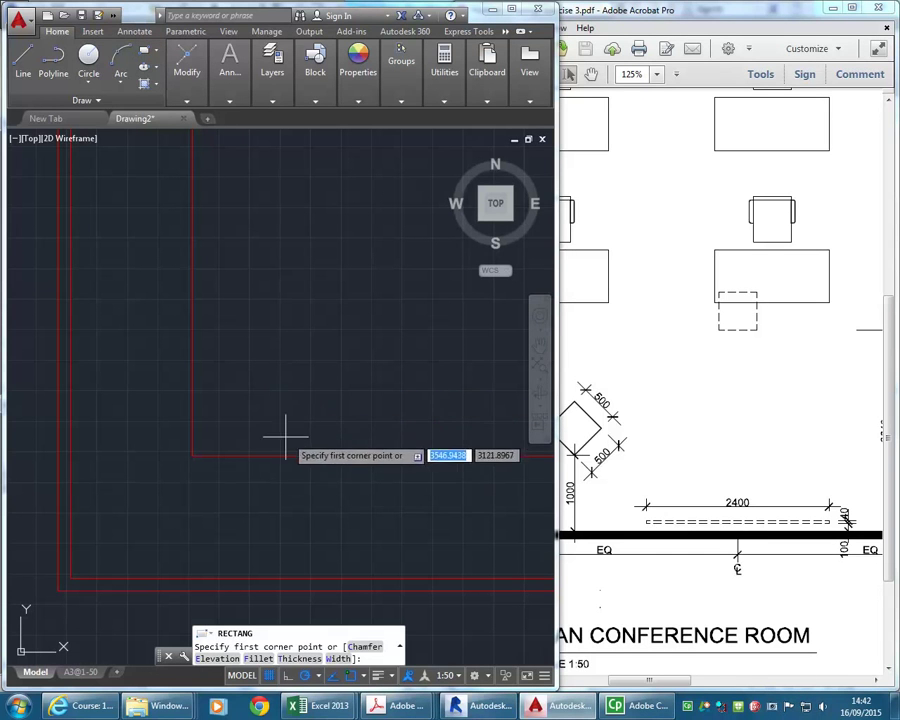
pyautogui.click(265, 397)
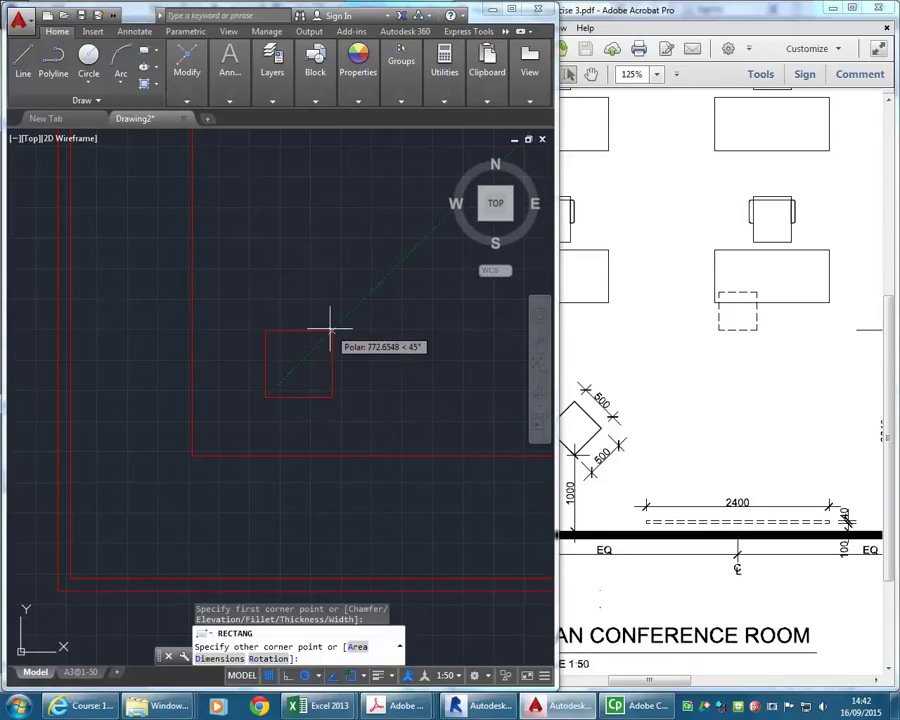
pyautogui.write('5')
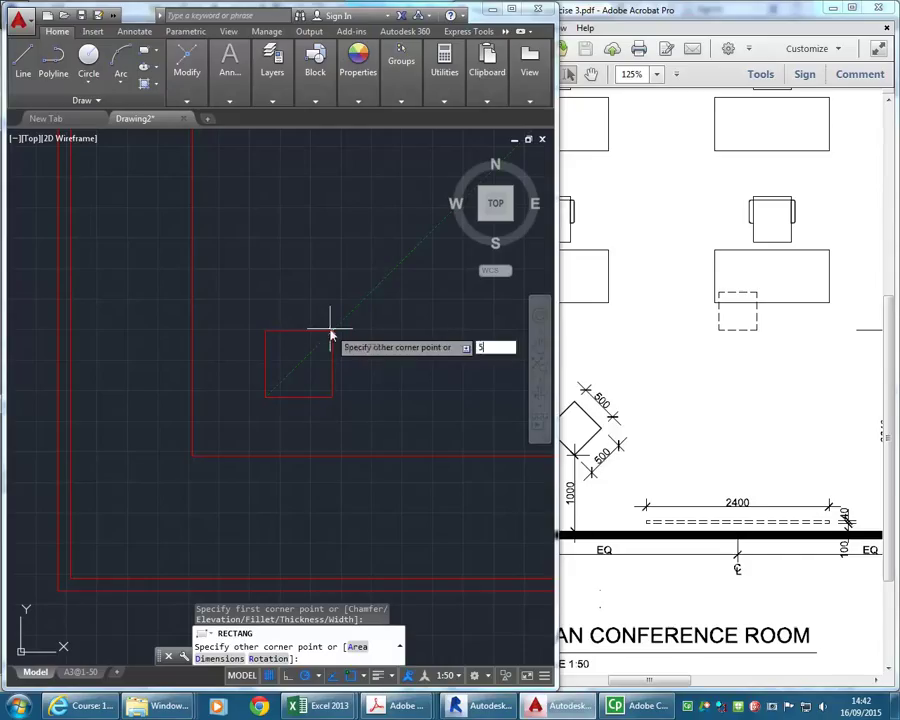
pyautogui.write('00')
pyautogui.press('Tab')
pyautogui.write('500')
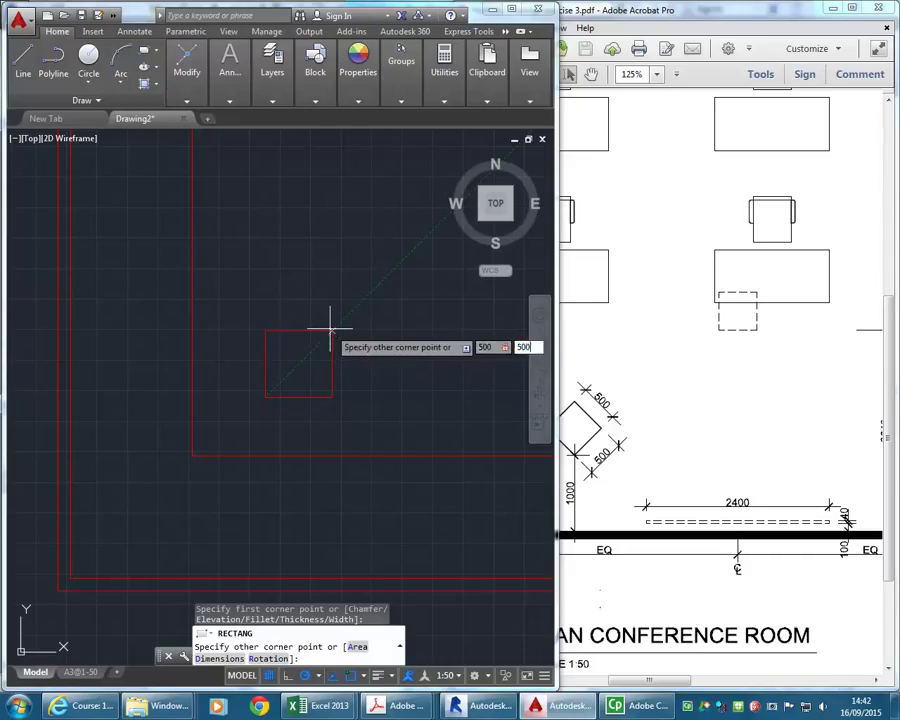
pyautogui.press('Return')
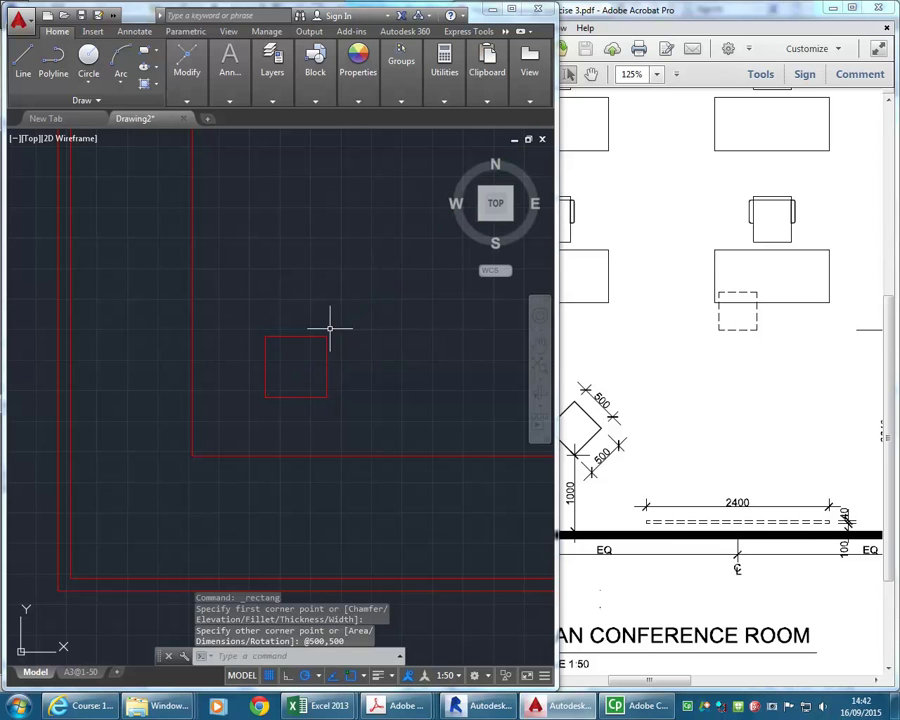
# Rotate the 500 mm square by 45 degrees about a point near its centre.
pyautogui.click(336, 315)
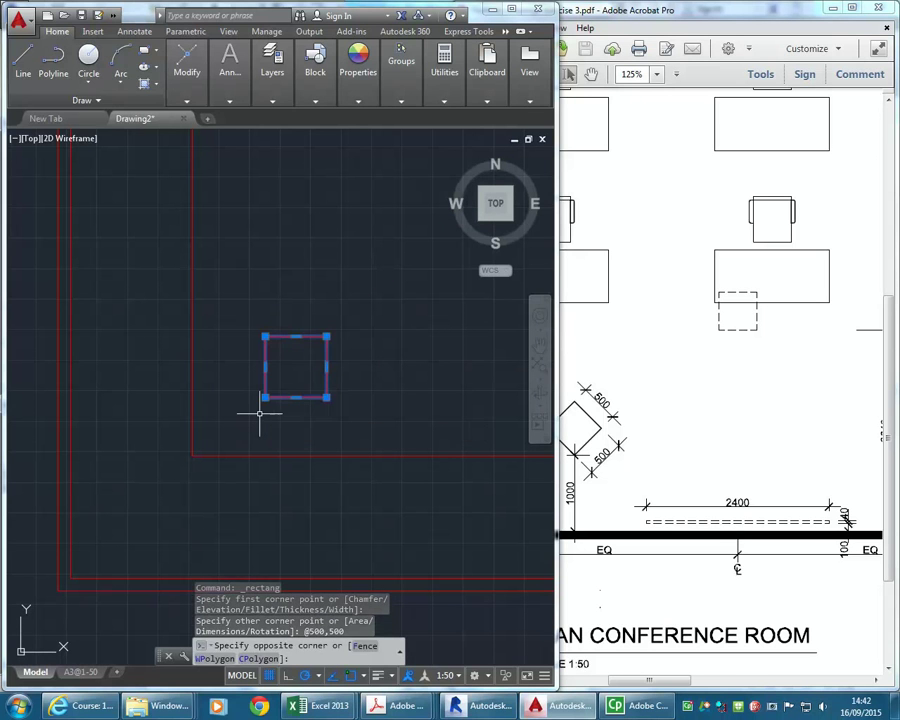
pyautogui.click(259, 414)
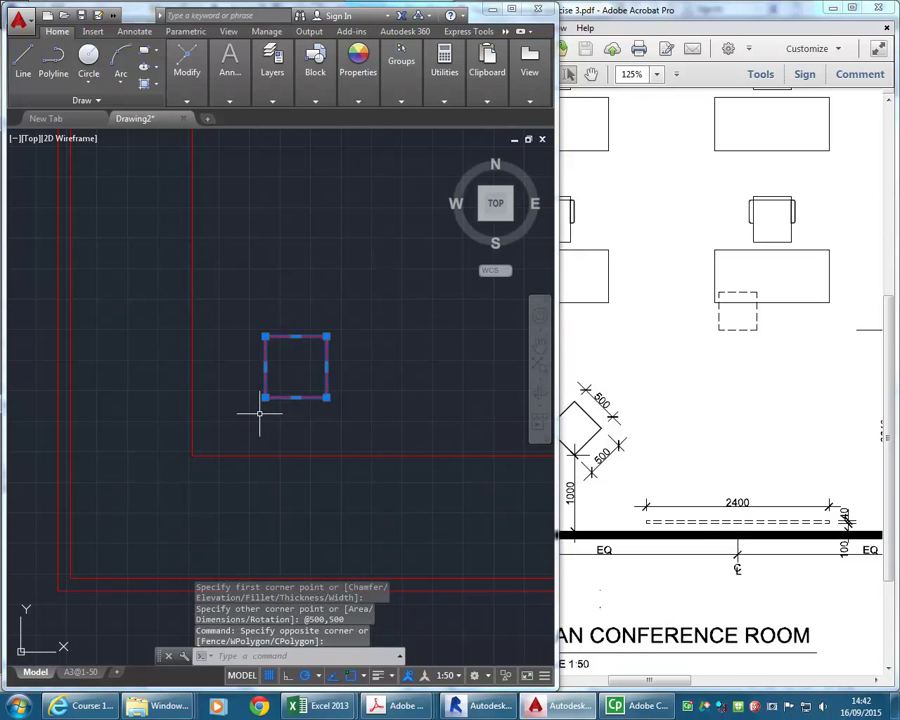
pyautogui.click(199, 98)
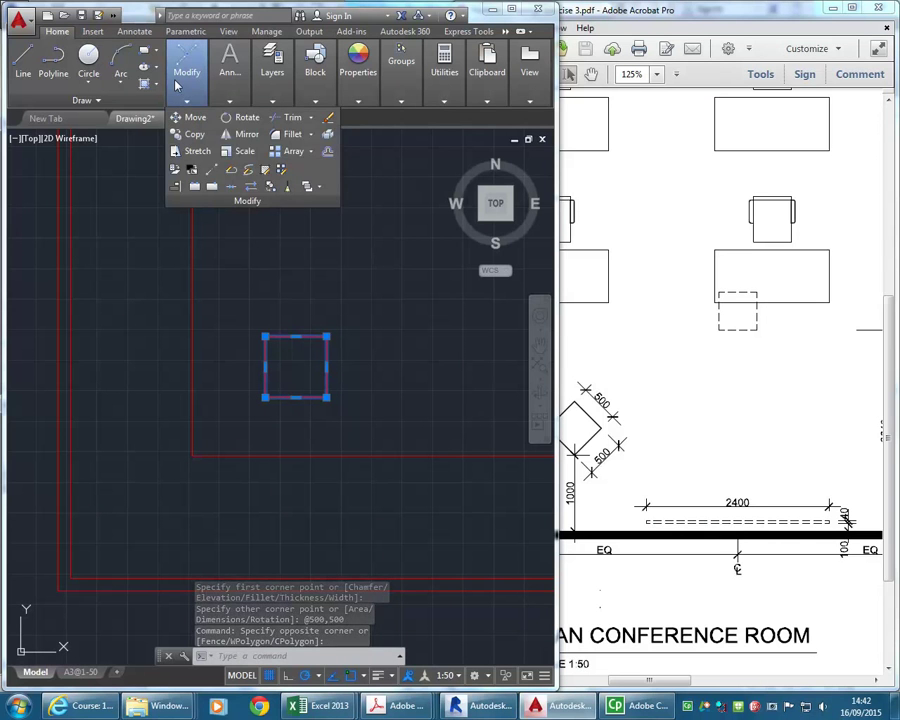
pyautogui.click(244, 118)
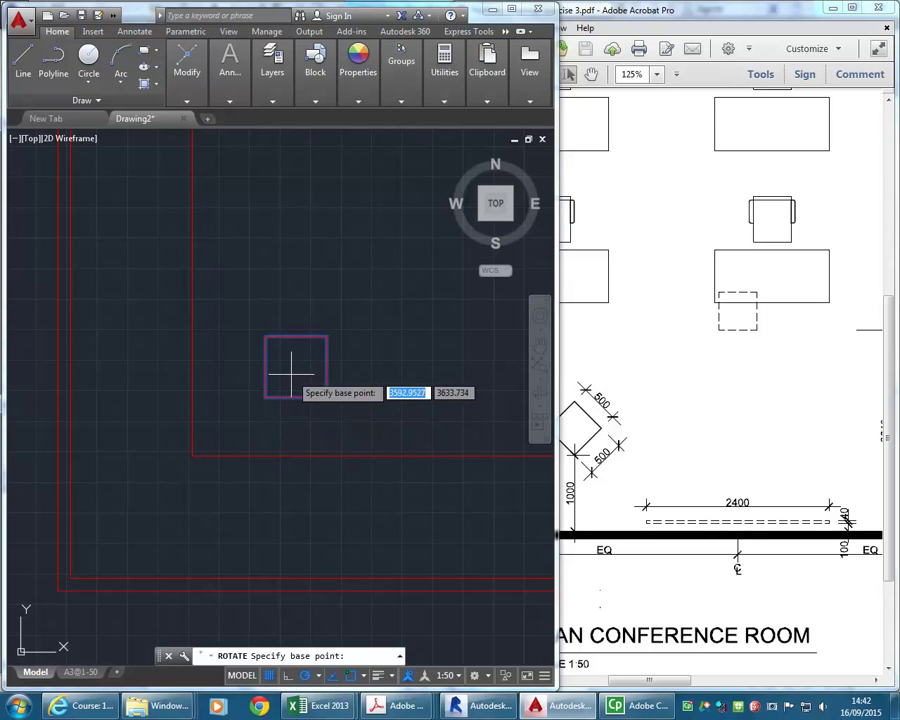
pyautogui.click(292, 372)
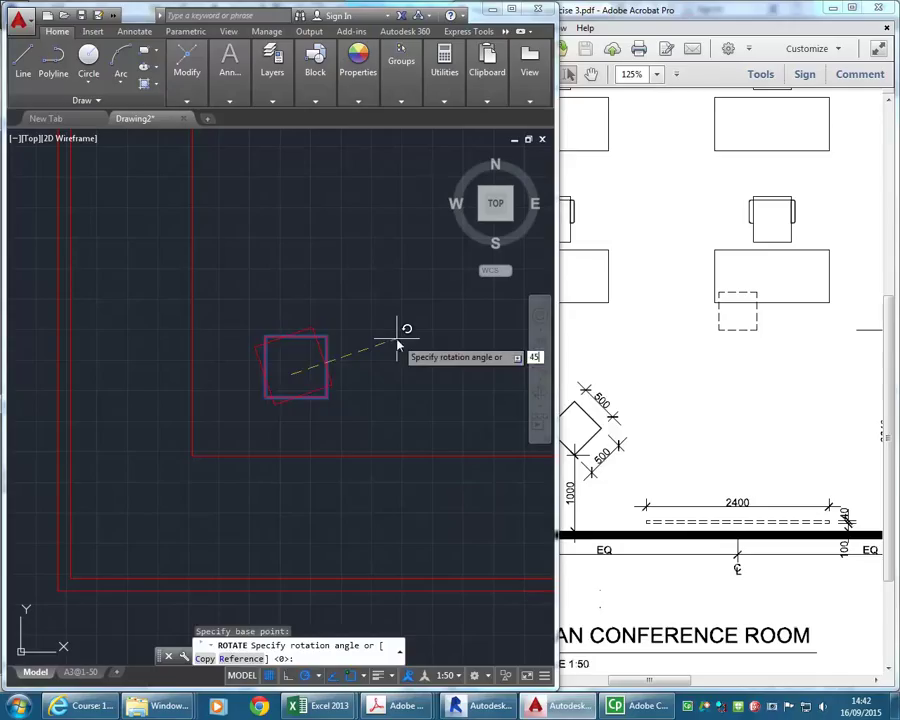
pyautogui.press('Return')
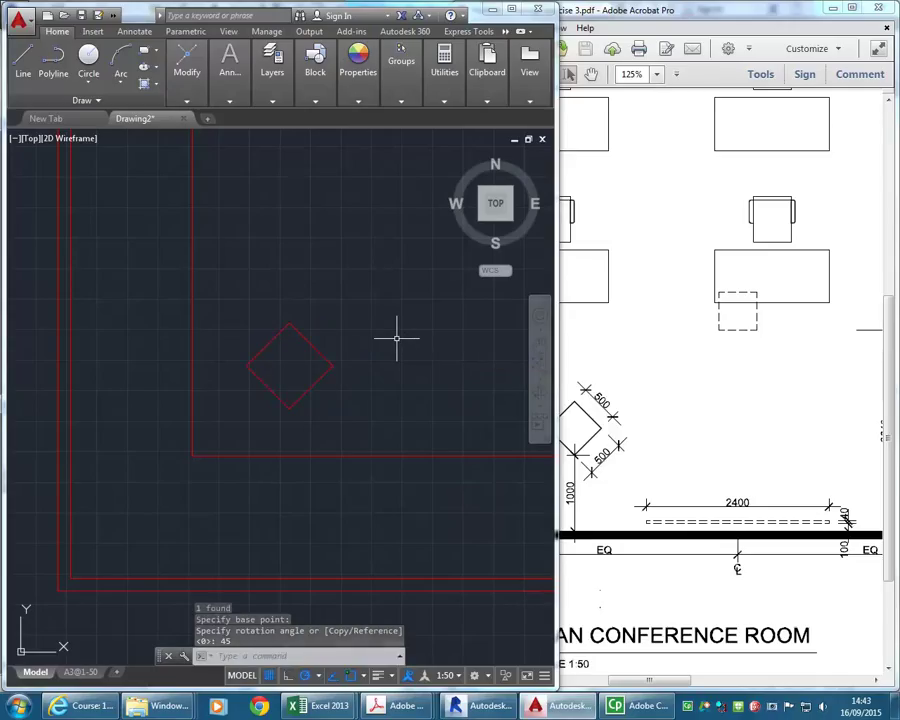
# Move the rotated square straight down from its lowest corner onto the horizontal guide line.
pyautogui.click(333, 305)
pyautogui.click(276, 400)
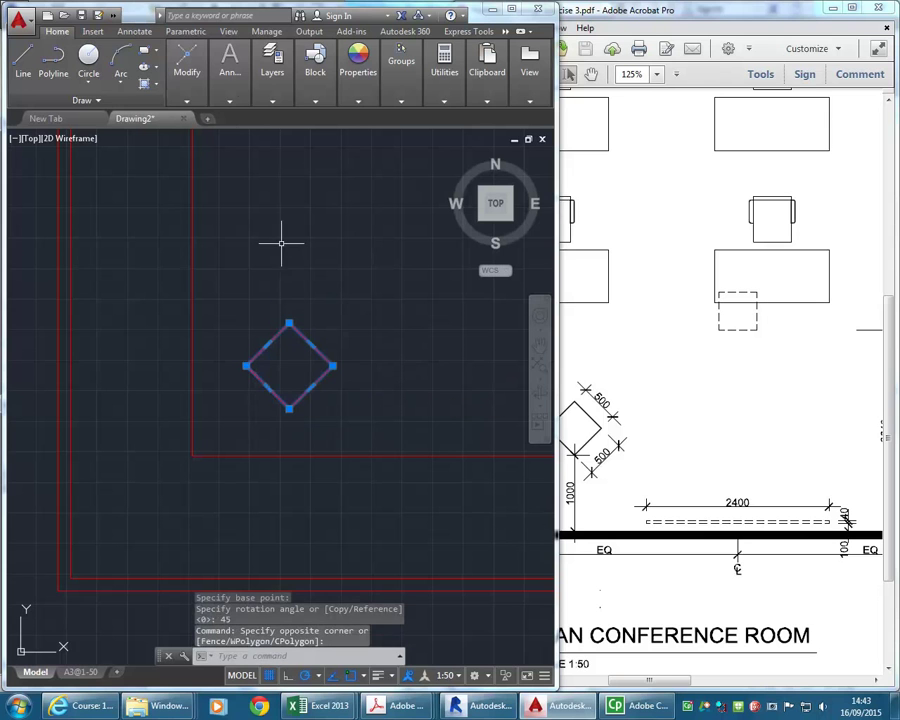
pyautogui.click(185, 63)
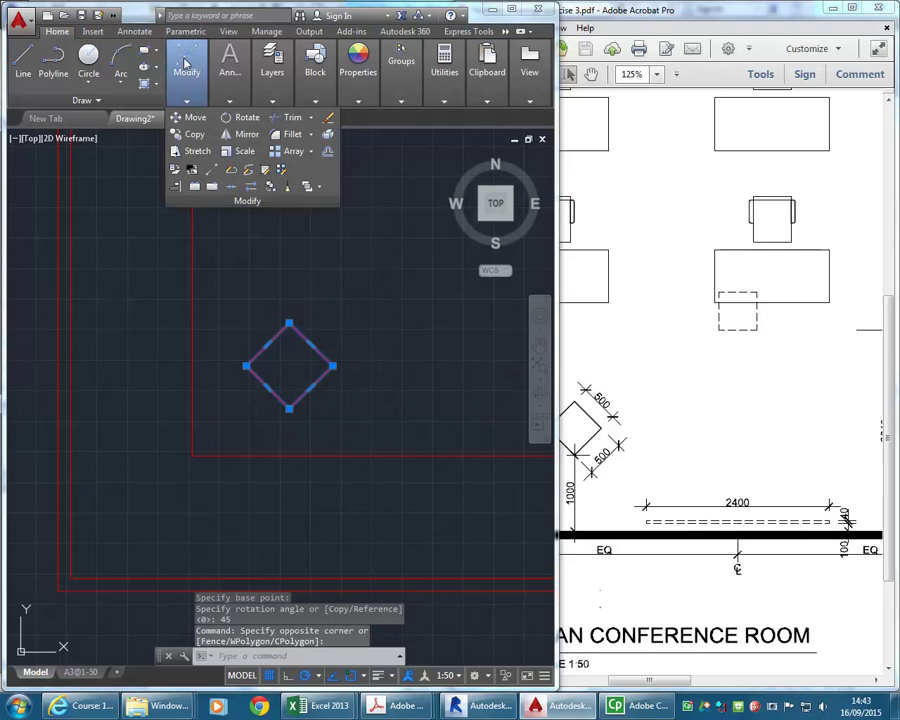
pyautogui.click(192, 119)
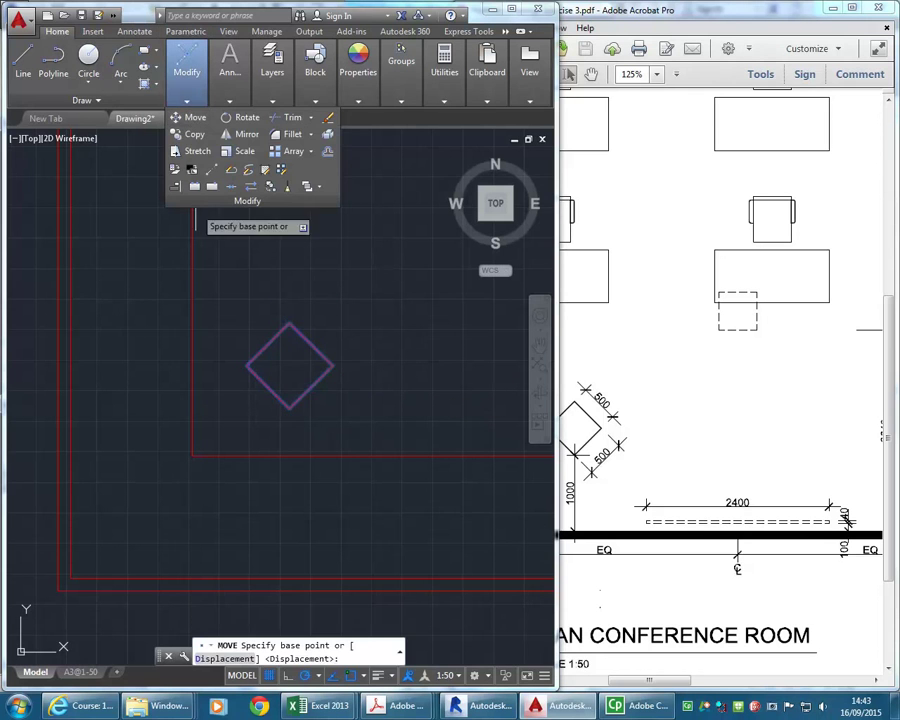
pyautogui.click(289, 408)
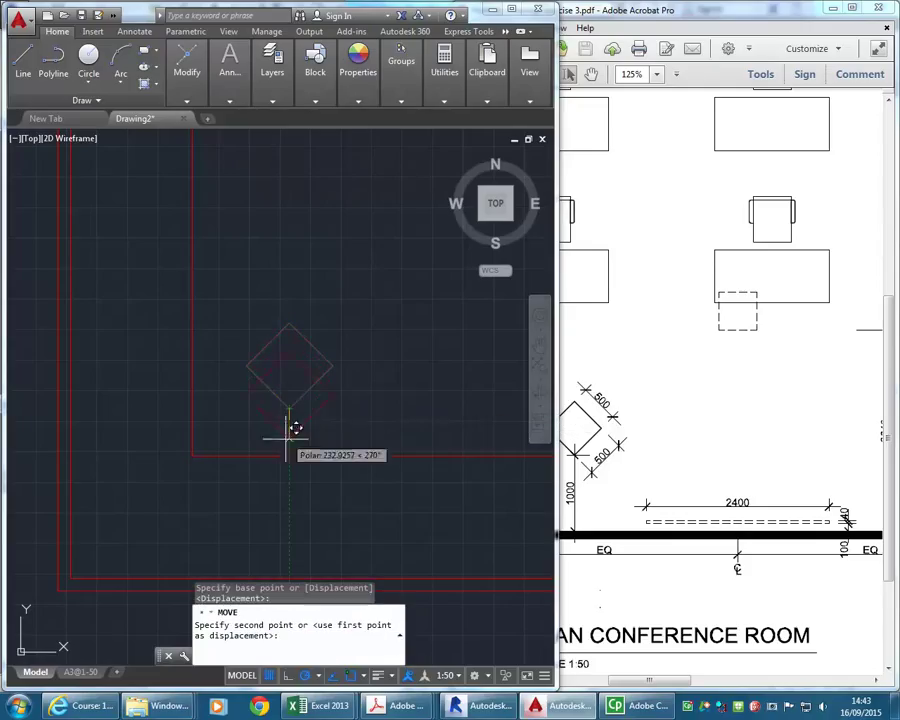
pyautogui.click(297, 442)
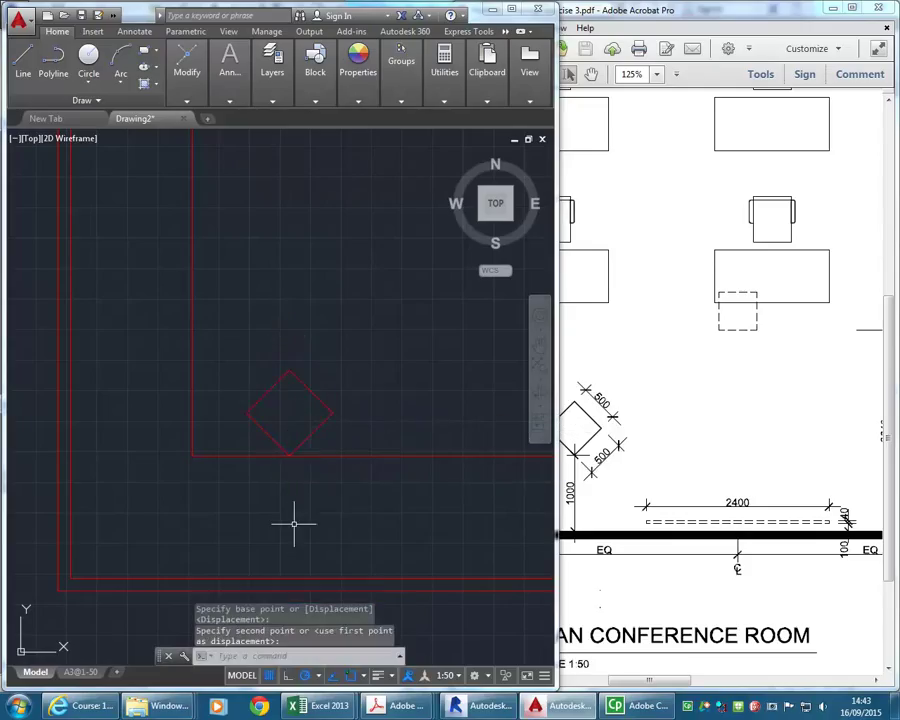
# Move the rotated square horizontally from its leftmost corner onto the vertical guide line.
pyautogui.click(261, 428)
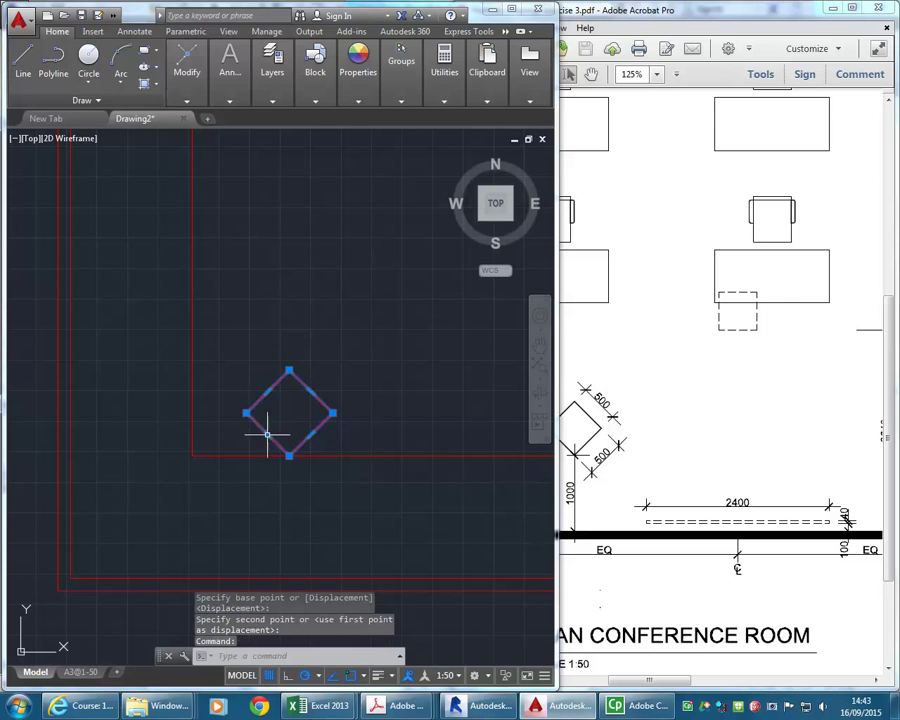
pyautogui.click(187, 72)
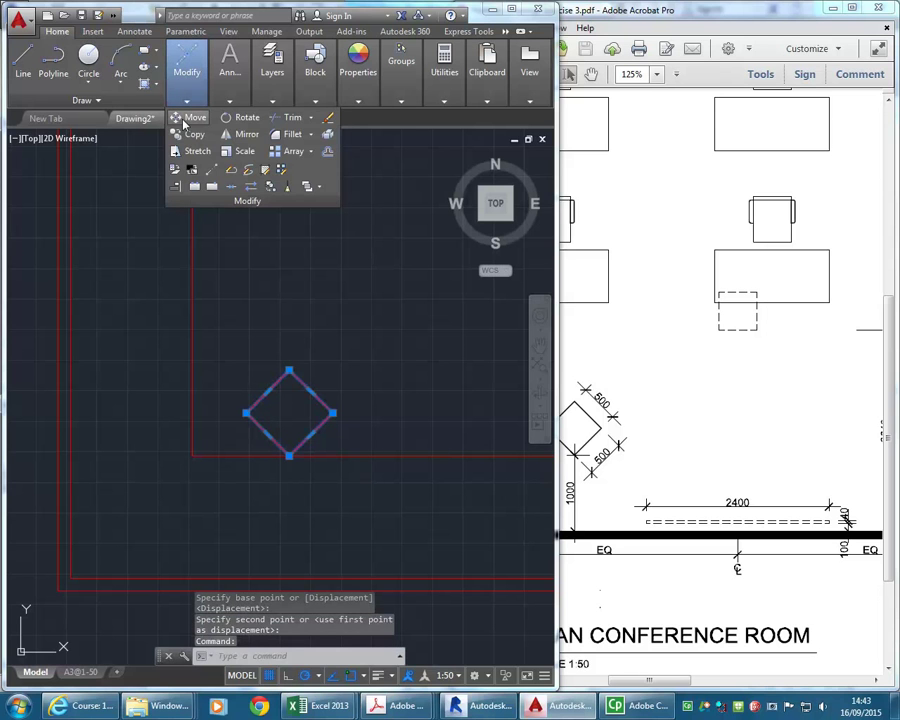
pyautogui.click(180, 117)
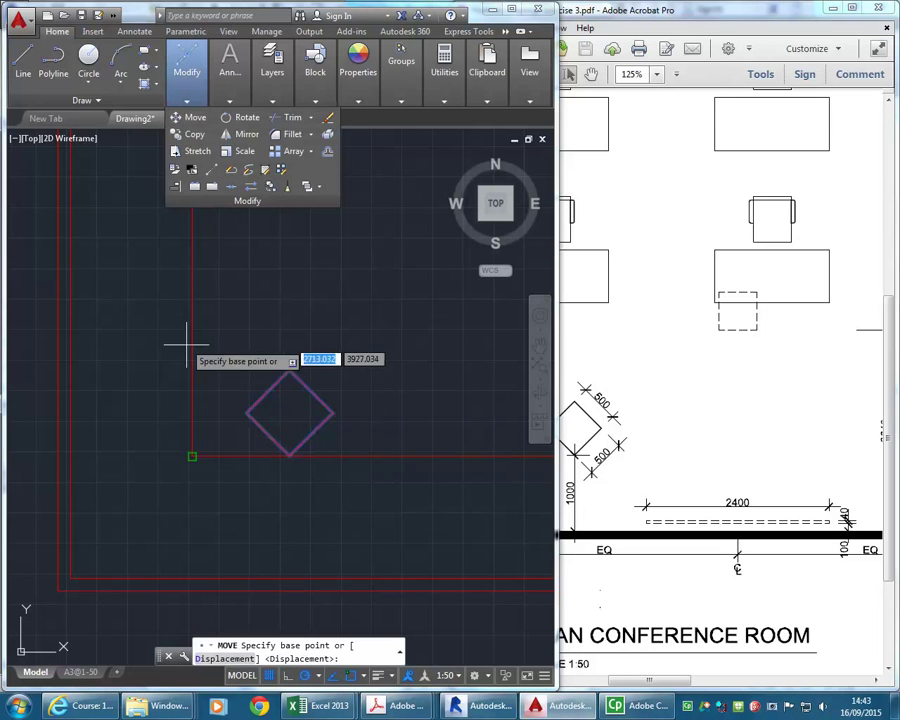
pyautogui.click(247, 412)
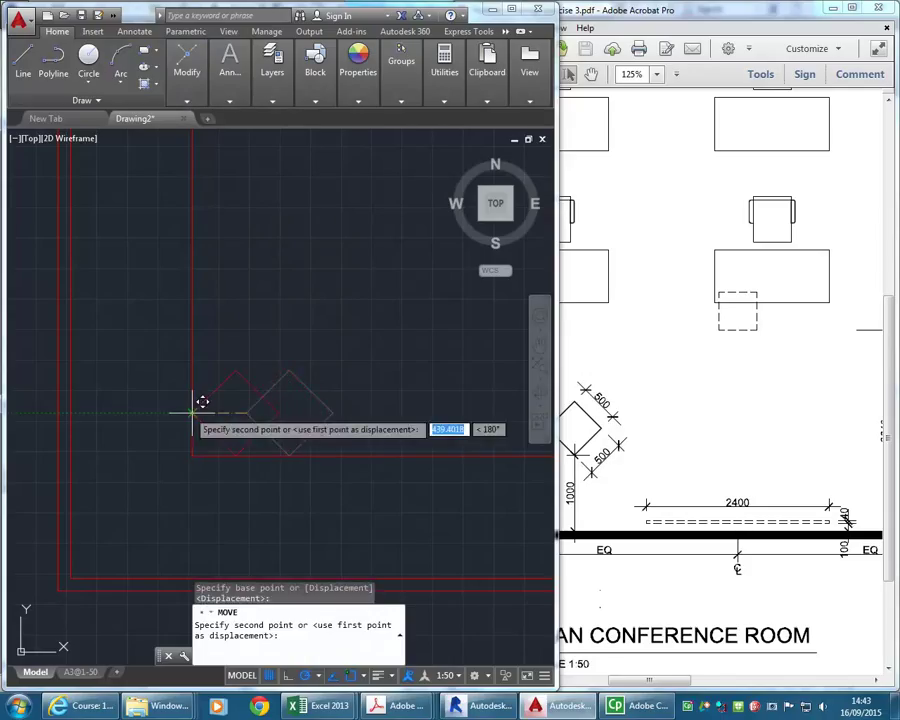
pyautogui.click(194, 412)
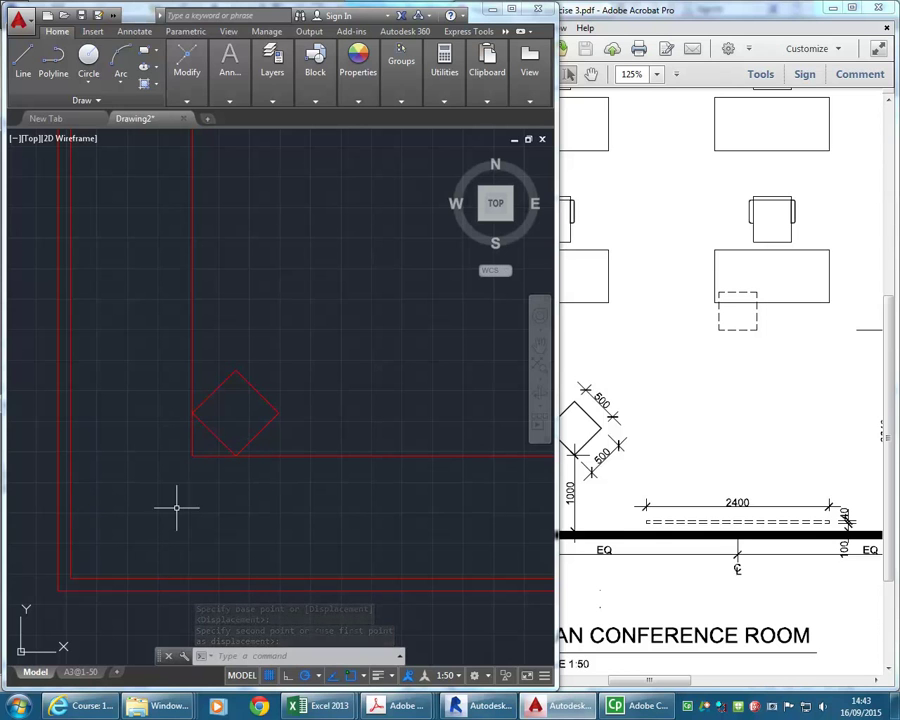
# Erase the 1000 mm offset guide polyline around the inside of the room.
pyautogui.click(196, 457)
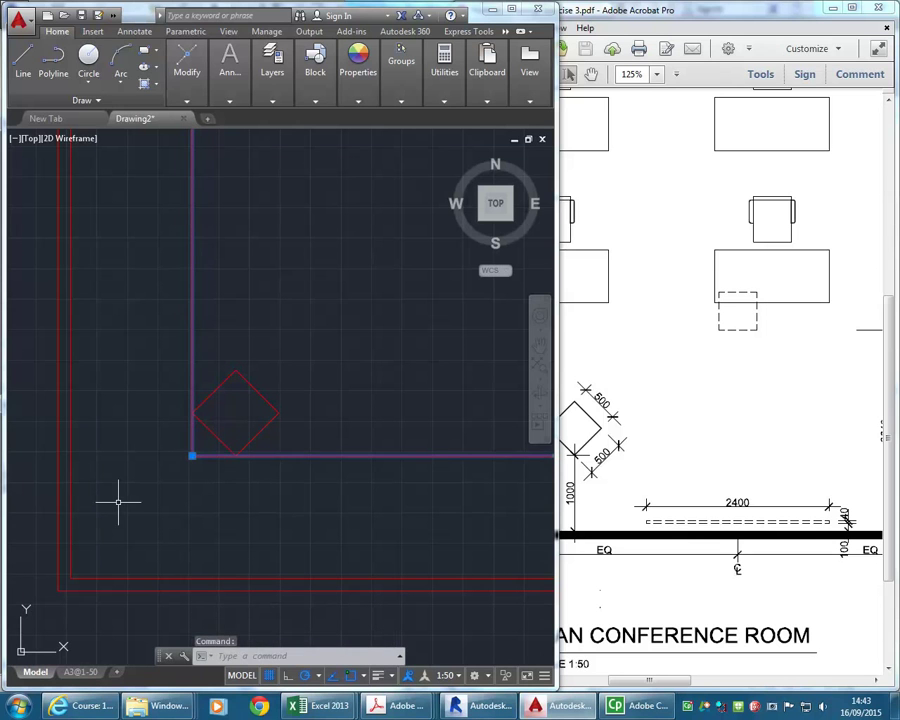
pyautogui.press('Delete')
pyautogui.moveTo(189, 391); pyautogui.dragTo(183, 416, button='middle')
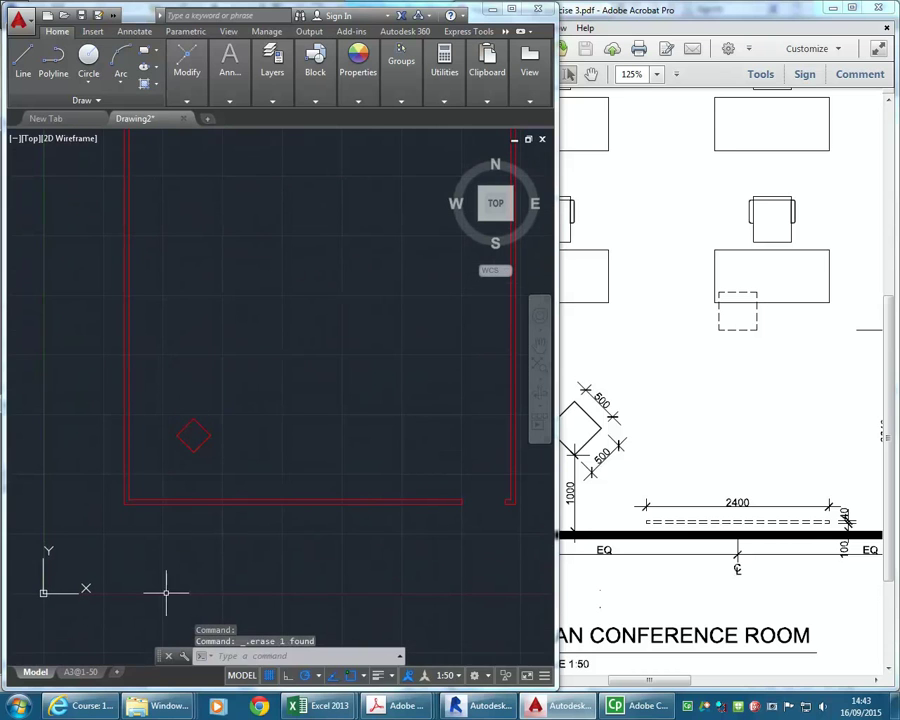
pyautogui.moveTo(240, 317); pyautogui.dragTo(201, 394, button='middle')
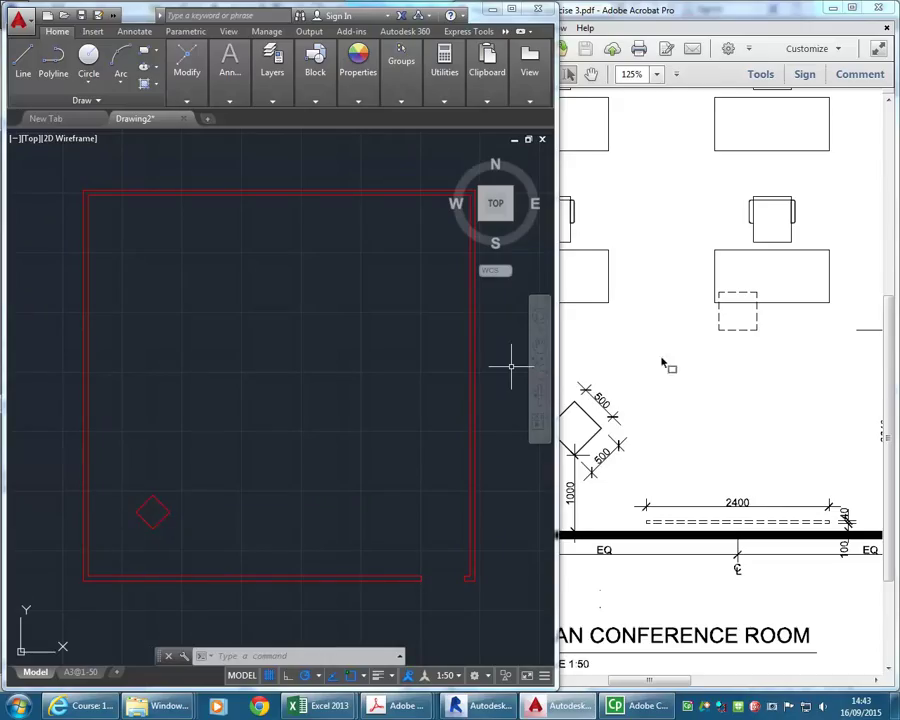
# Move the rotated 500 mm square onto the A-FURN layer and clear the selection.
pyautogui.click(637, 524)
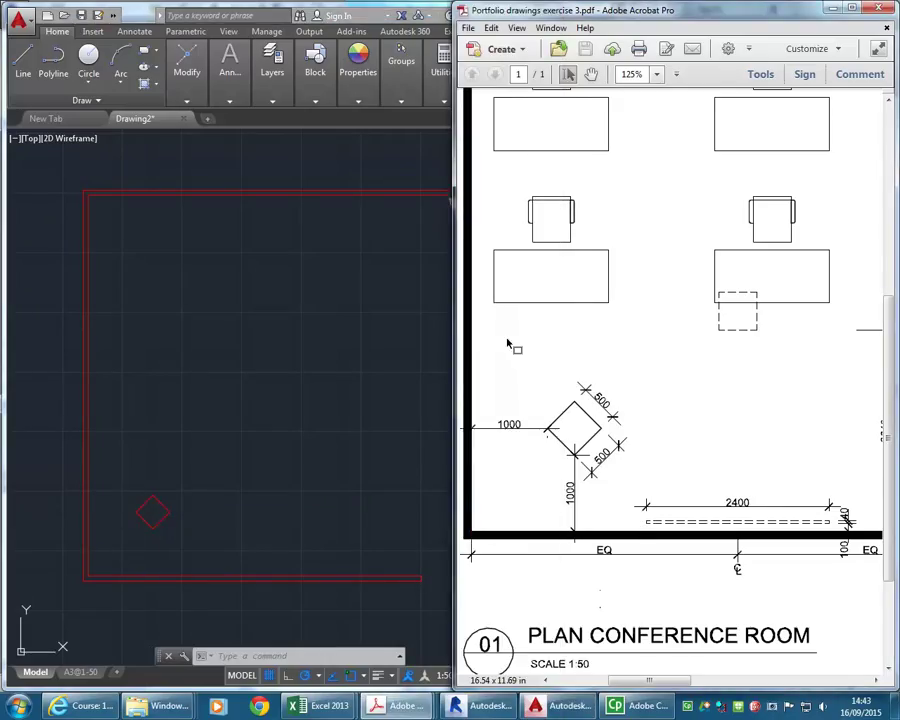
pyautogui.moveTo(637, 680)
pyautogui.mouseDown()
pyautogui.moveTo(674, 680)
pyautogui.moveTo(654, 676)
pyautogui.mouseUp()
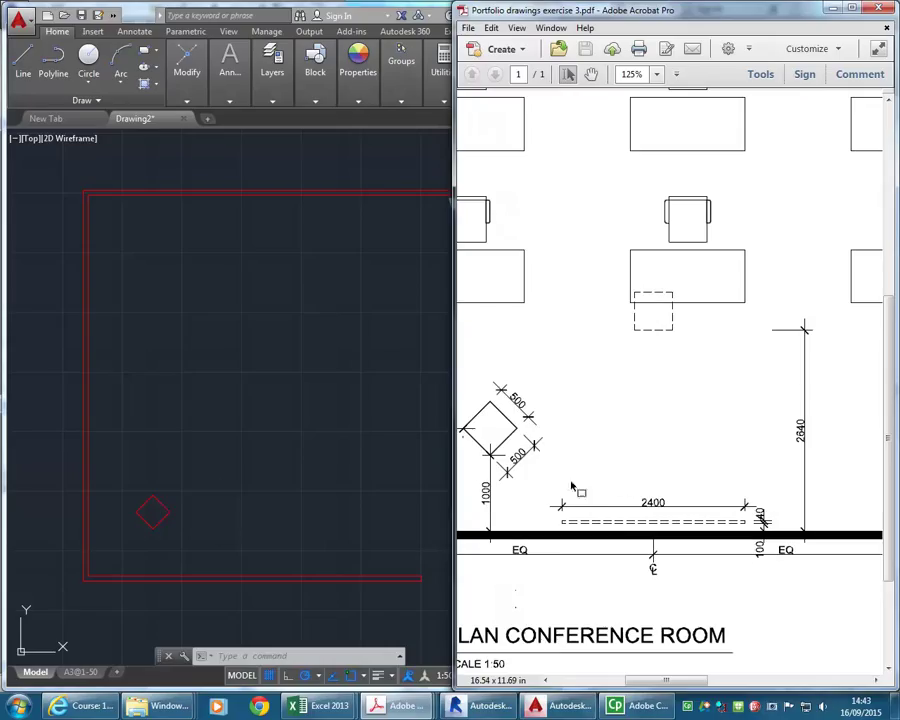
pyautogui.click(178, 514)
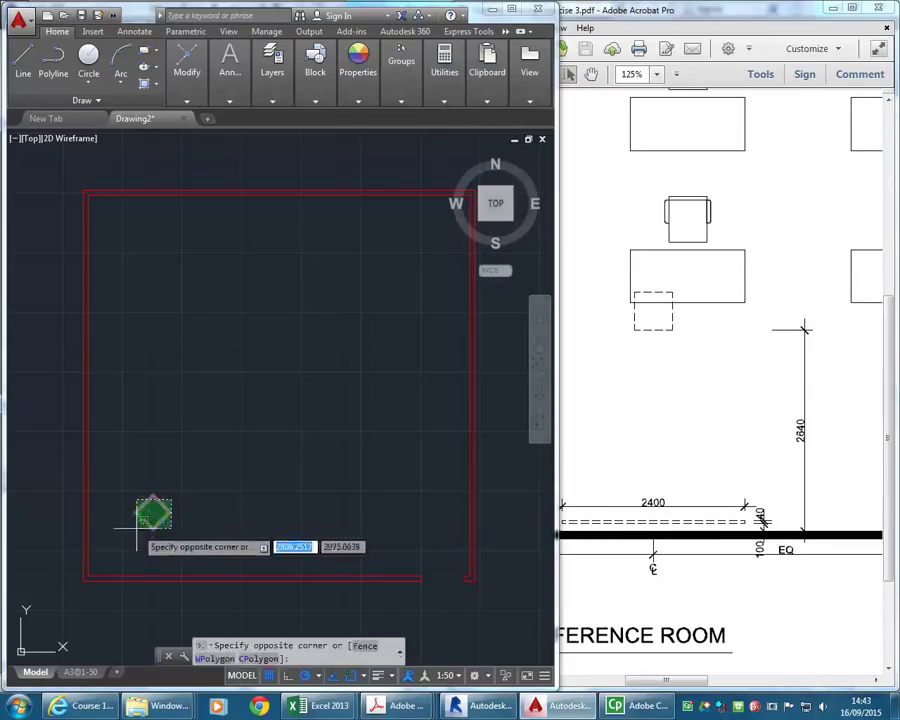
pyautogui.click(132, 524)
pyautogui.moveTo(199, 72)
pyautogui.moveTo(234, 80)
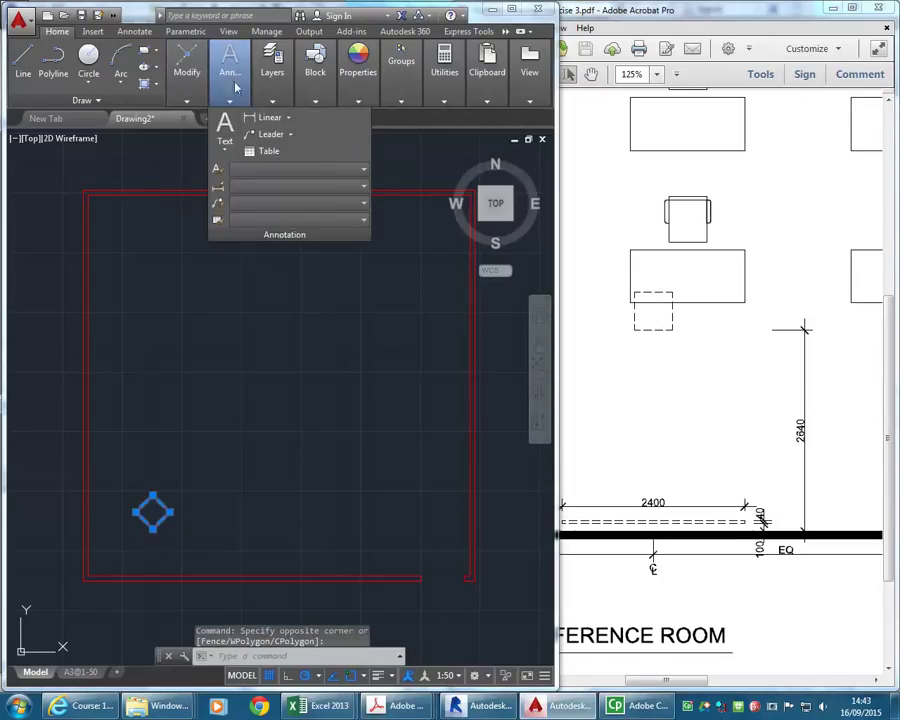
pyautogui.moveTo(270, 80)
pyautogui.click(390, 117)
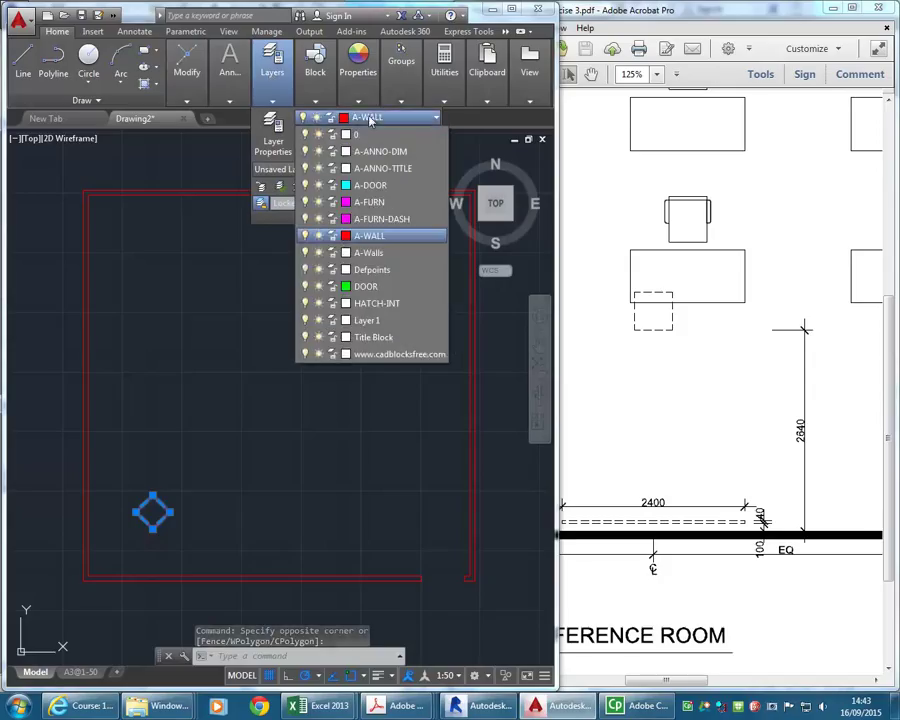
pyautogui.click(376, 202)
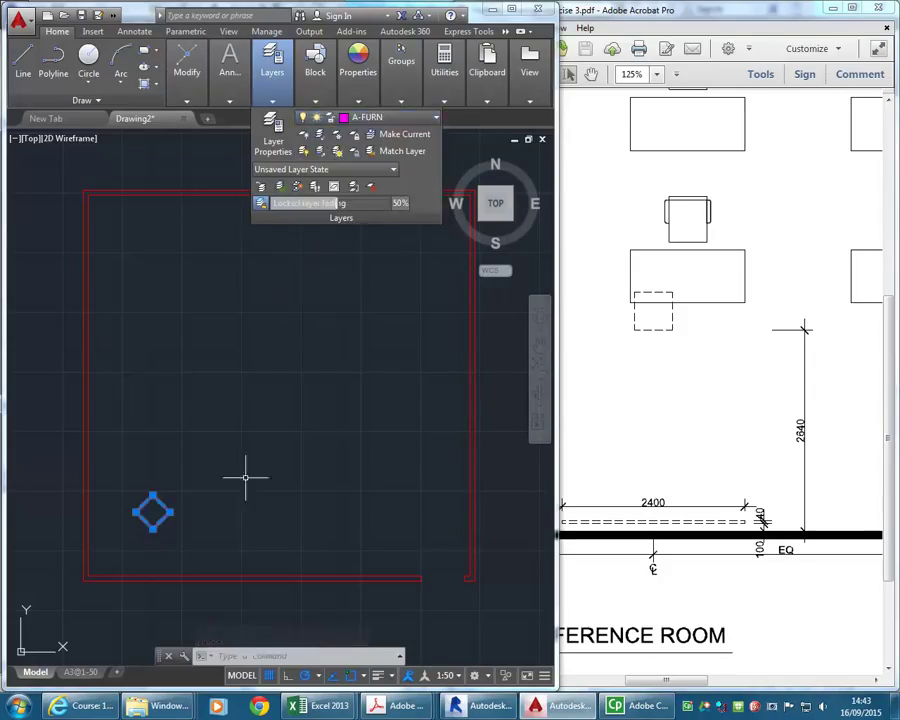
pyautogui.press('Escape')
pyautogui.press('Escape')
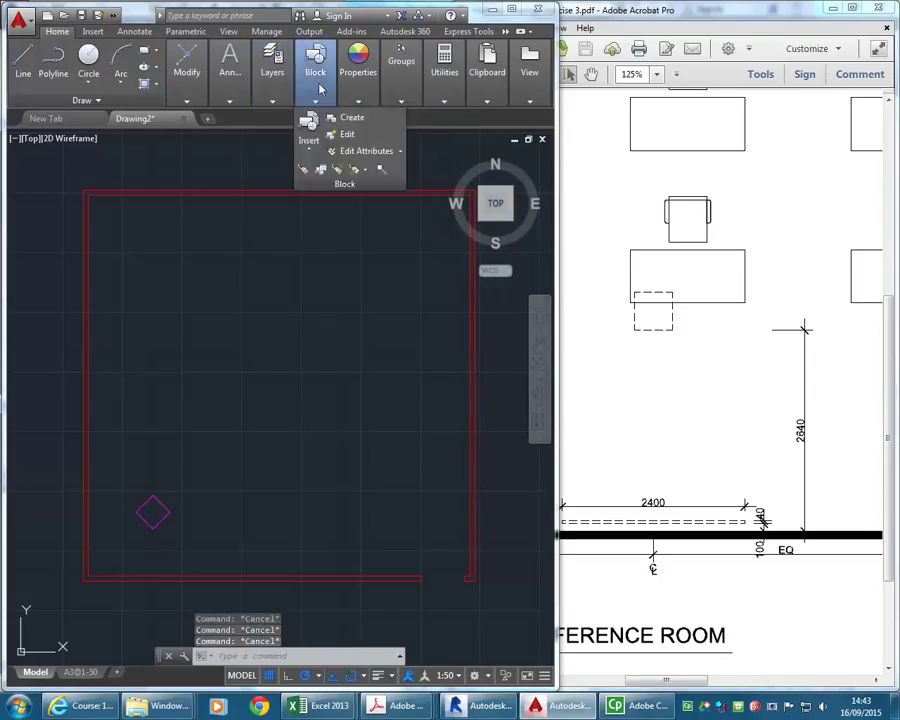
# Make A-FURN-DASH the current layer.
pyautogui.moveTo(270, 80)
pyautogui.click(375, 117)
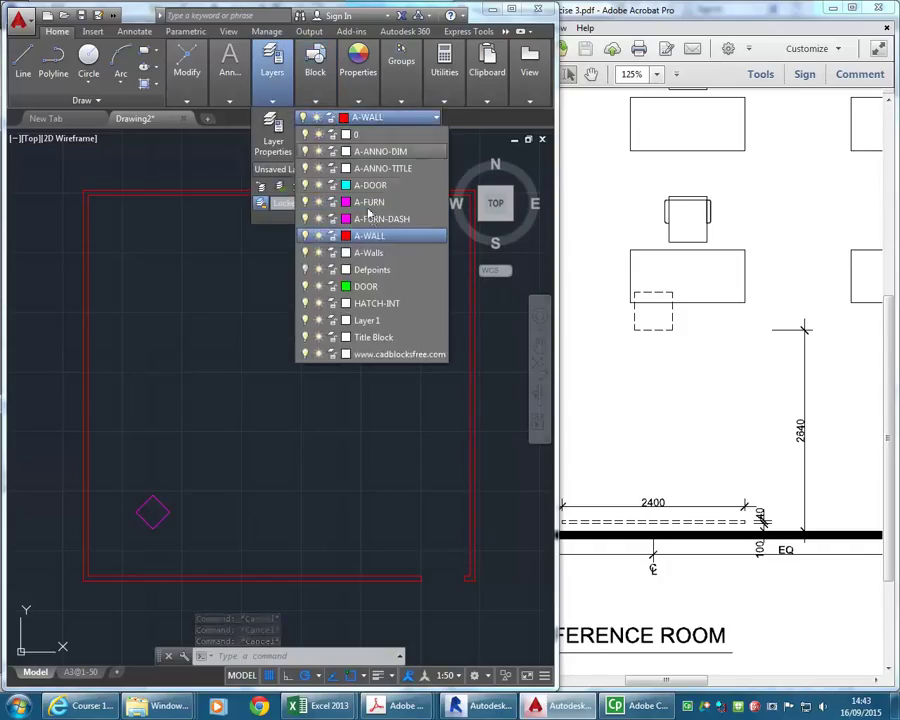
pyautogui.click(377, 226)
# Look through the loadable DASHED and HIDDEN linetypes for the A-FURN-DASH layer, and accept HIDDEN2.
pyautogui.moveTo(293, 85)
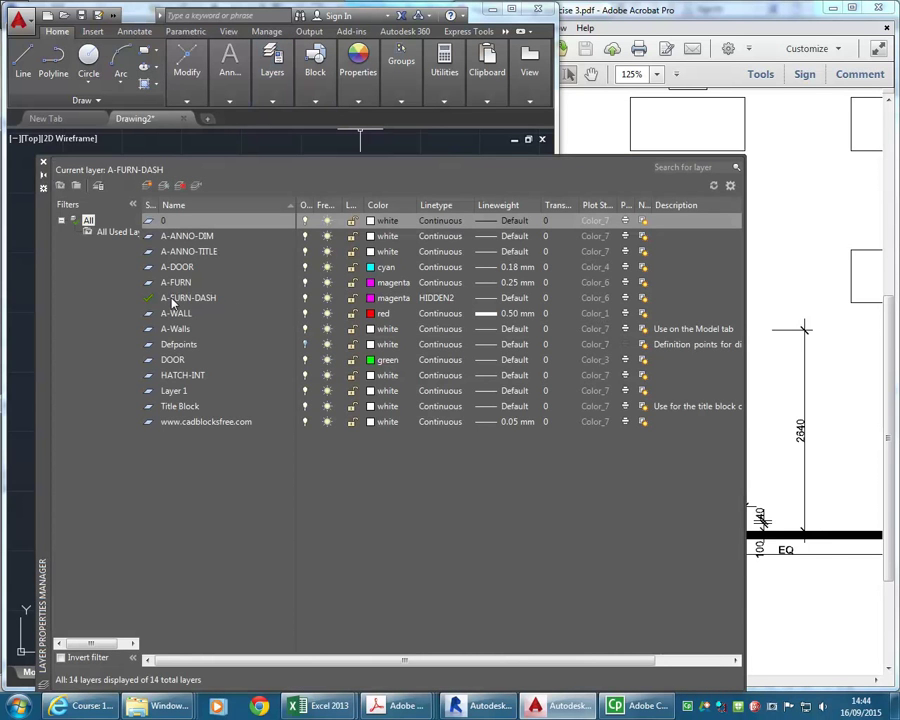
pyautogui.click(441, 300)
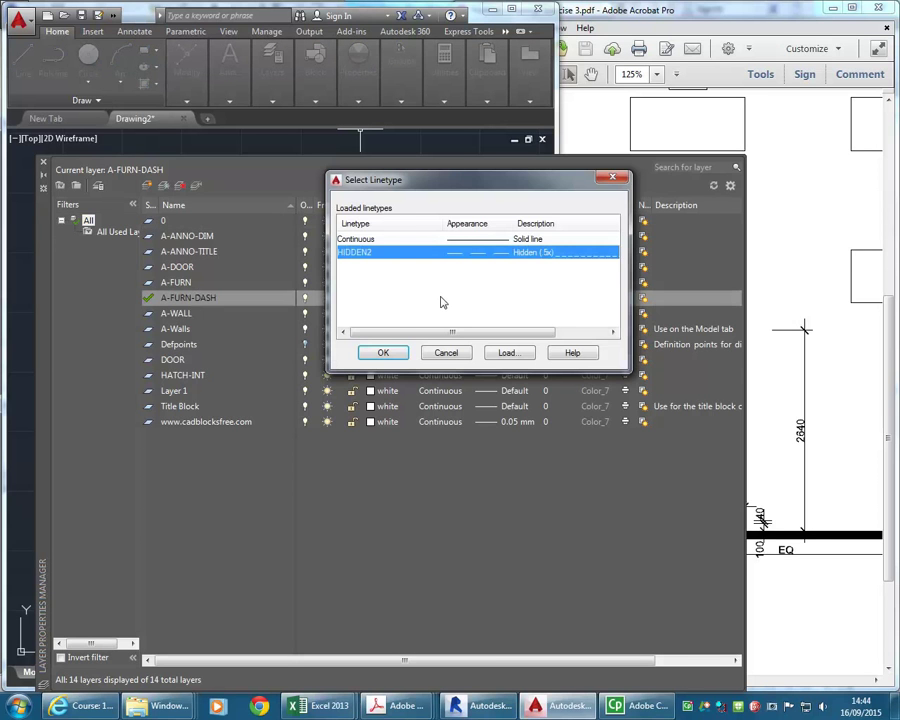
pyautogui.click(508, 352)
pyautogui.moveTo(373, 272); pyautogui.dragTo(373, 310)
pyautogui.click(113, 352)
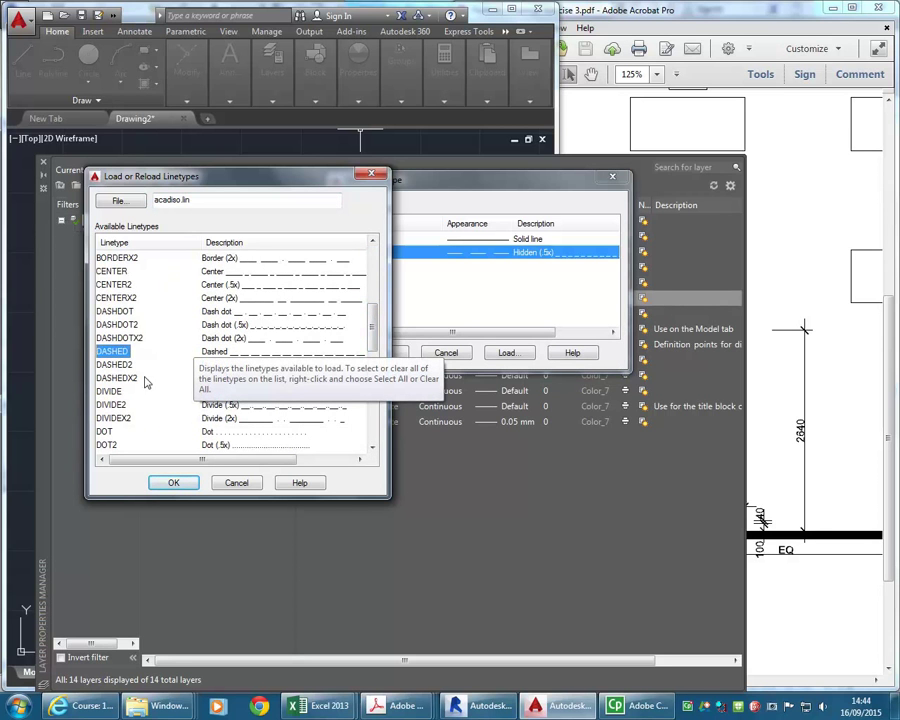
pyautogui.moveTo(377, 323); pyautogui.dragTo(373, 342)
pyautogui.click(106, 405)
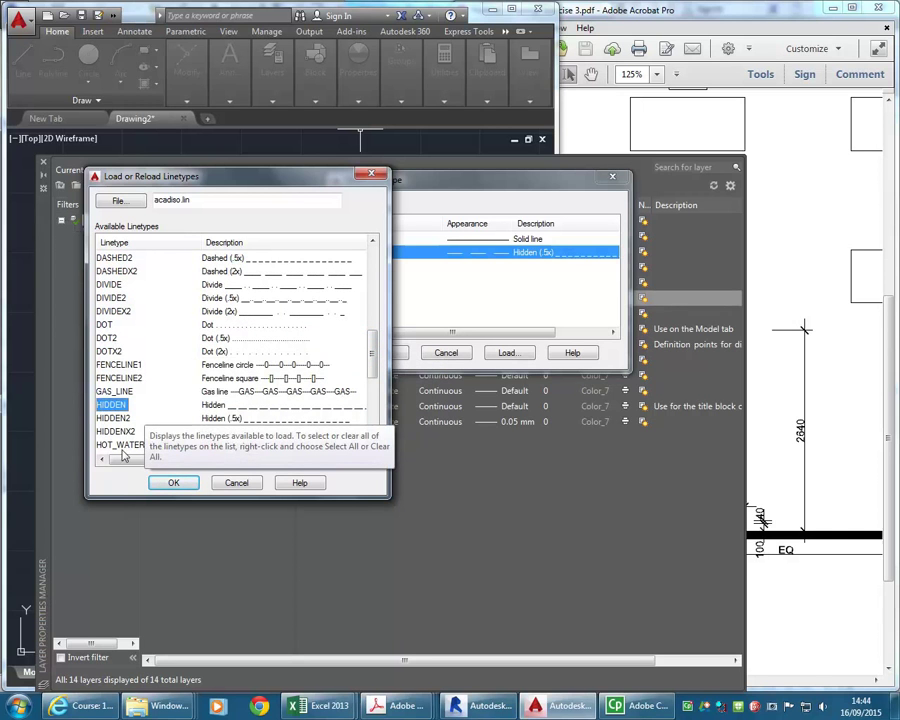
pyautogui.click(108, 420)
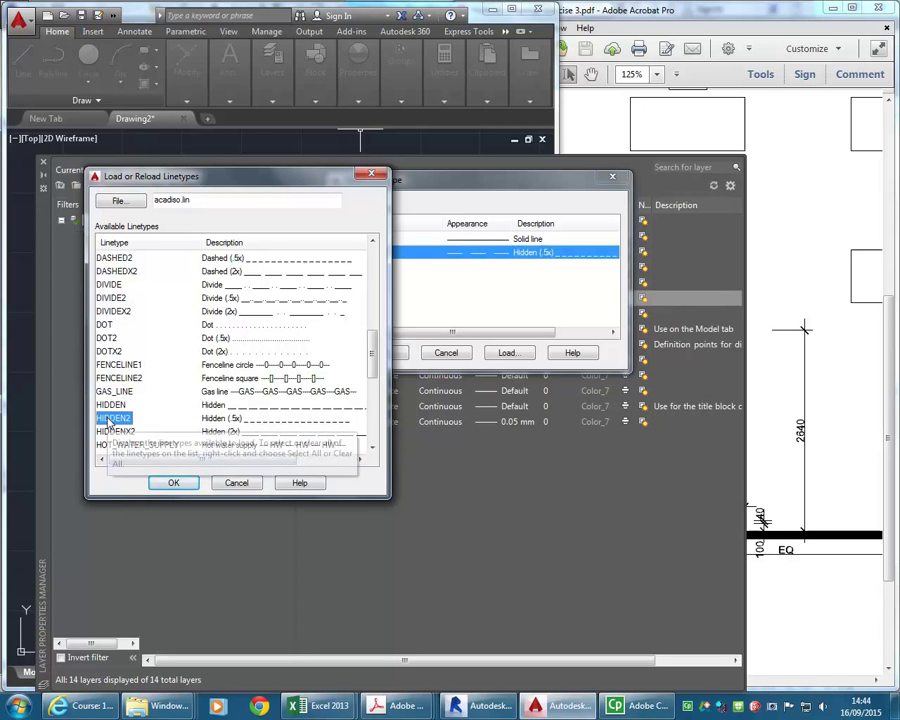
pyautogui.click(230, 484)
pyautogui.click(383, 352)
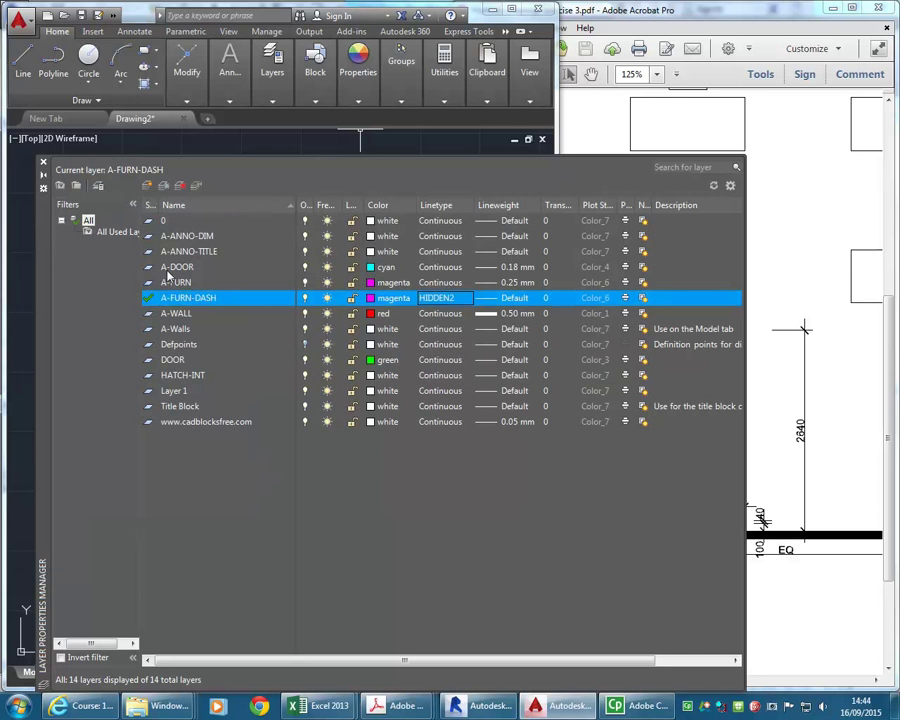
pyautogui.click(43, 161)
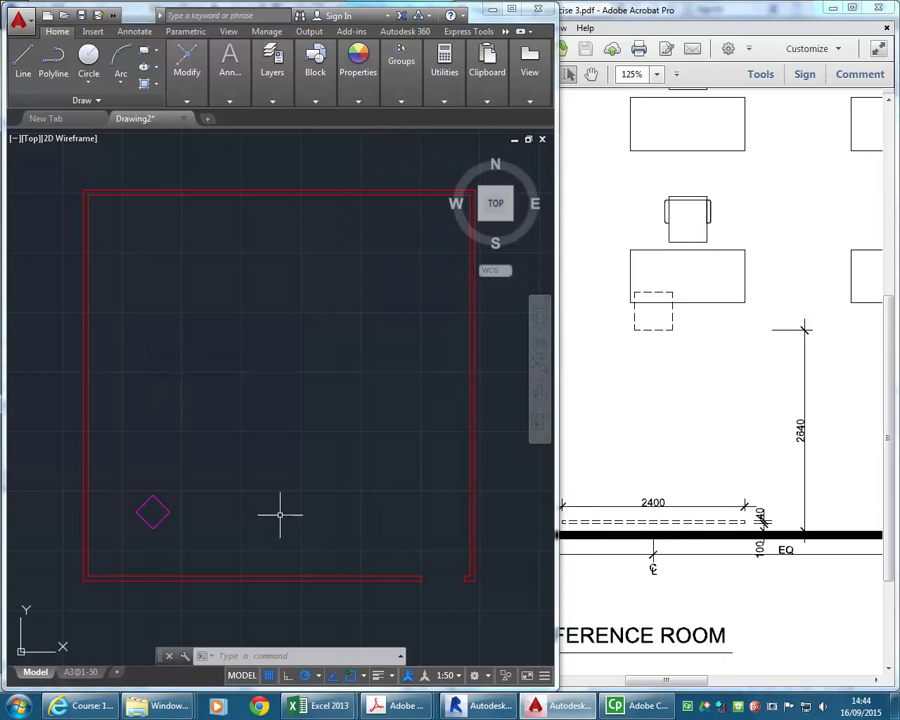
# Offset the inner wall outline 100 mm into the room as a guide.
pyautogui.moveTo(271, 522); pyautogui.dragTo(263, 482, button='middle')
pyautogui.click(652, 603)
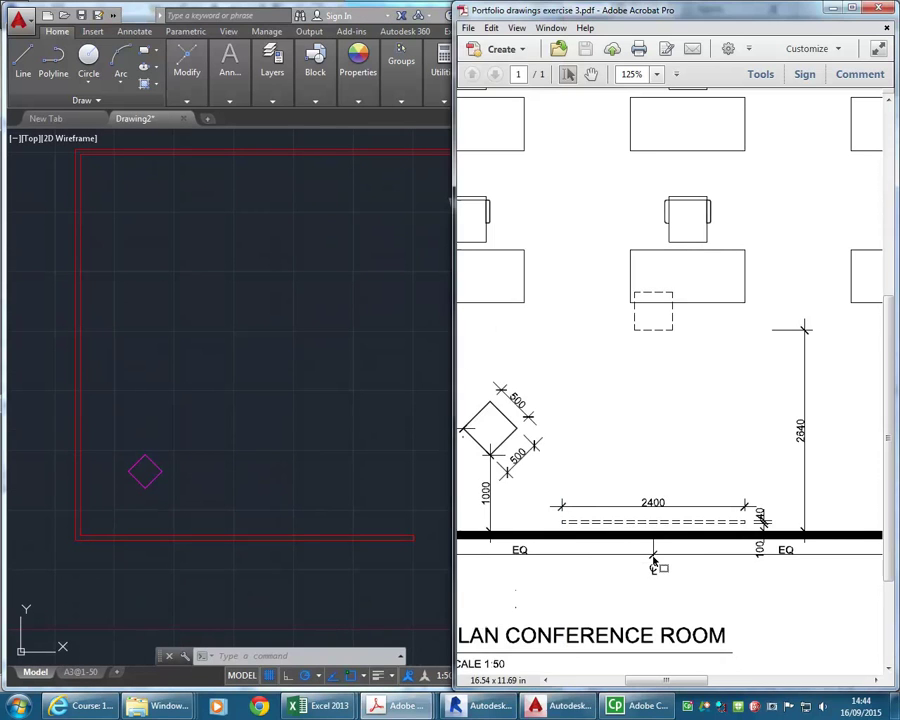
pyautogui.click(276, 482)
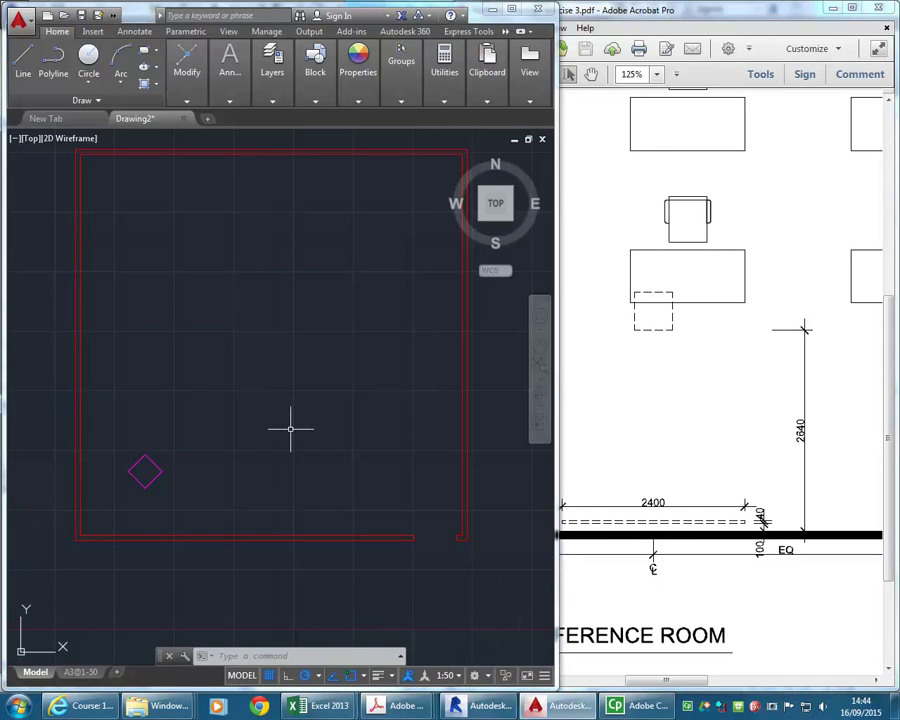
pyautogui.scroll(-1, 206, 472)
pyautogui.scroll(3, 277, 474)
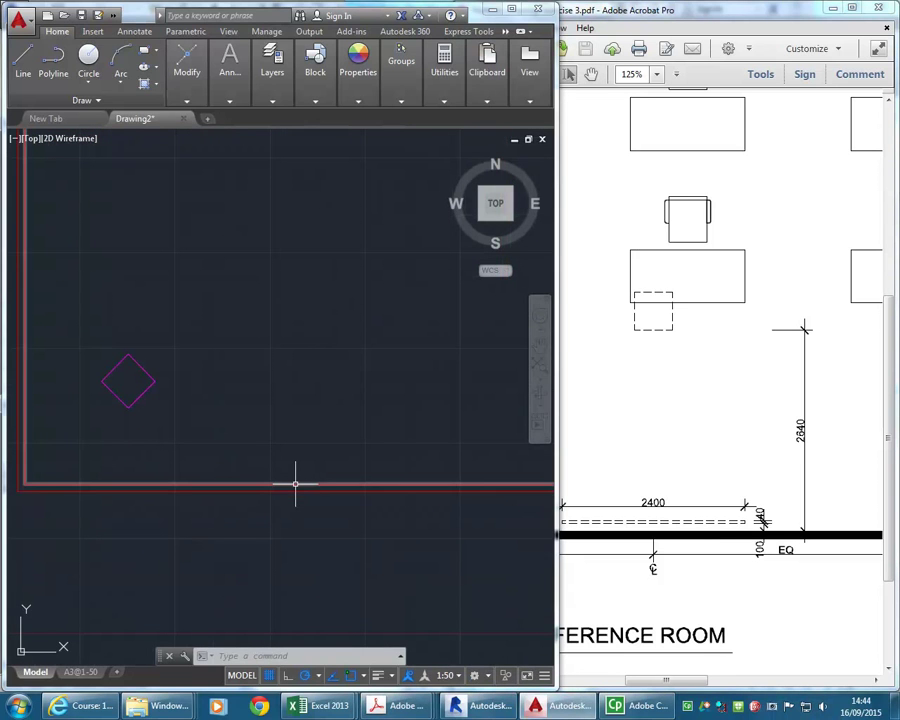
pyautogui.moveTo(332, 485)
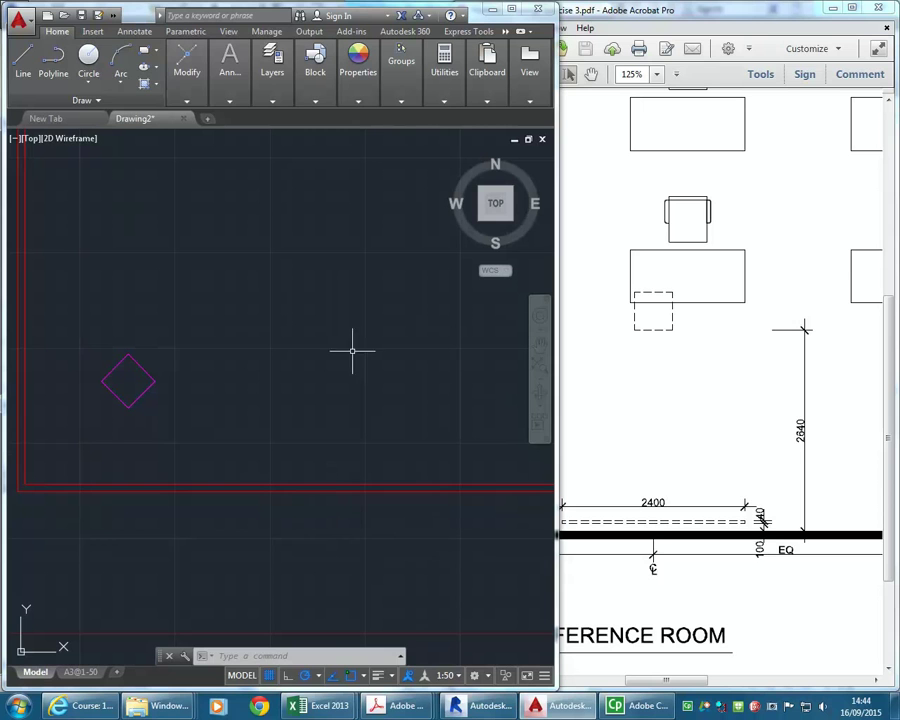
pyautogui.moveTo(195, 65)
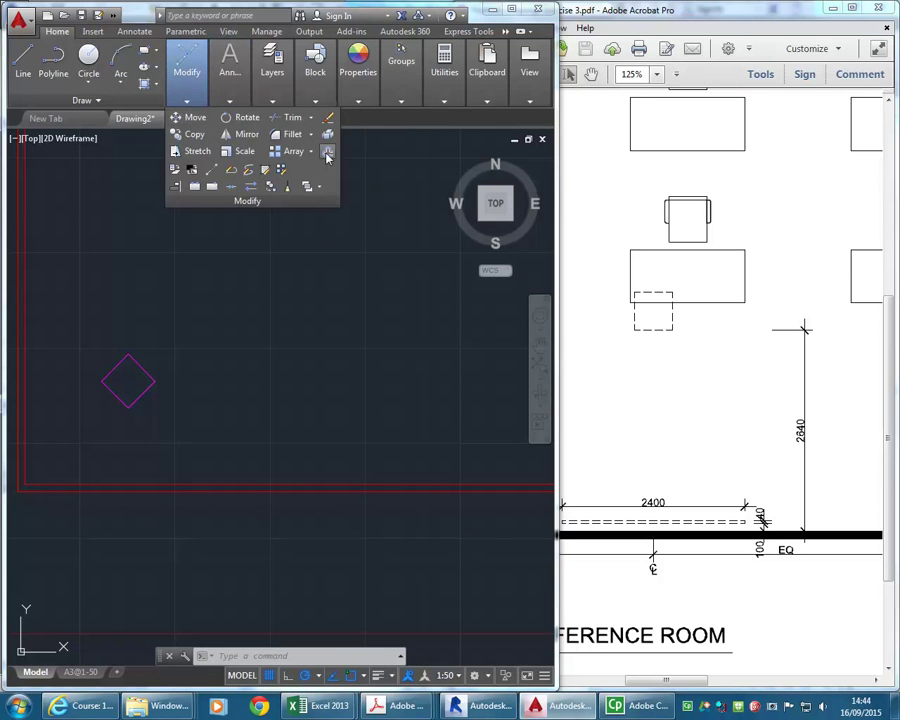
pyautogui.click(326, 152)
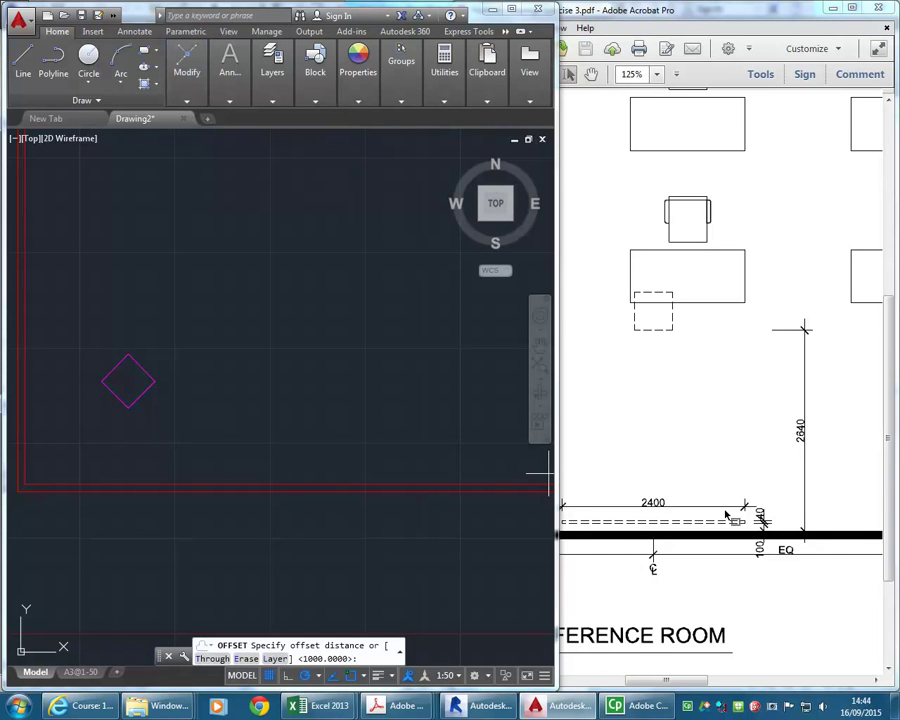
pyautogui.write('100')
pyautogui.press('Return')
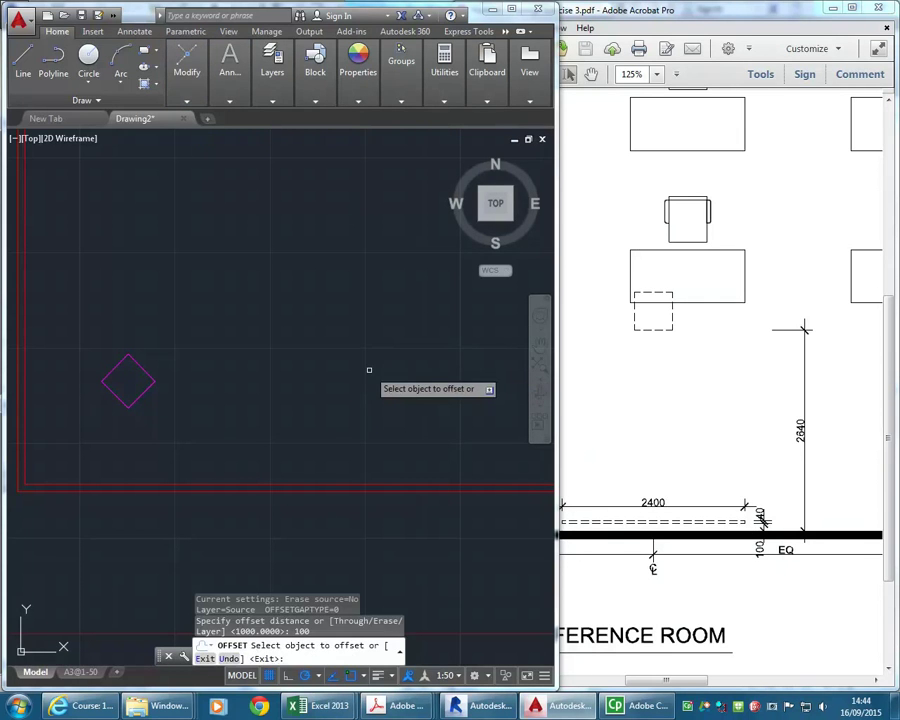
pyautogui.click(373, 484)
pyautogui.click(370, 380)
pyautogui.moveTo(397, 438); pyautogui.dragTo(327, 415, button='middle')
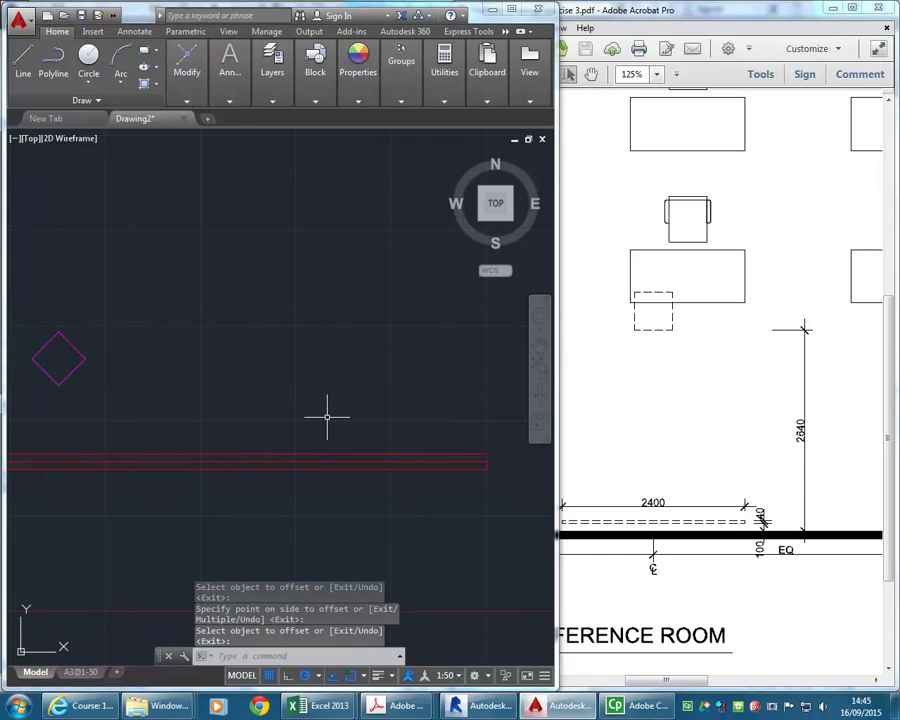
# Draw a 2400 by 40 mm rectangle up and right from the midpoint of the offset guide's bottom segment.
pyautogui.click(143, 53)
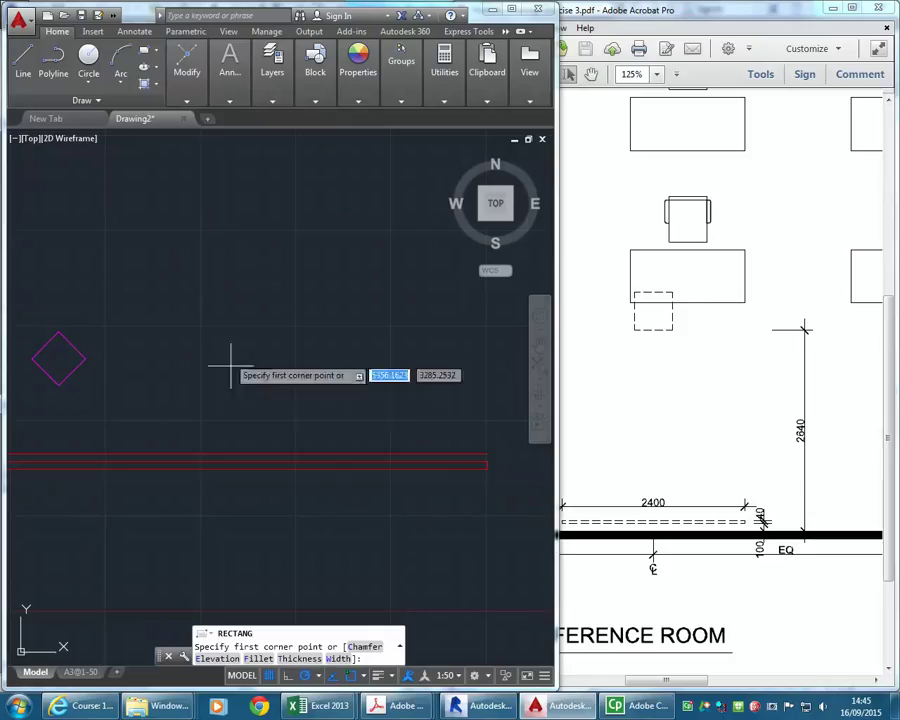
pyautogui.click(188, 447)
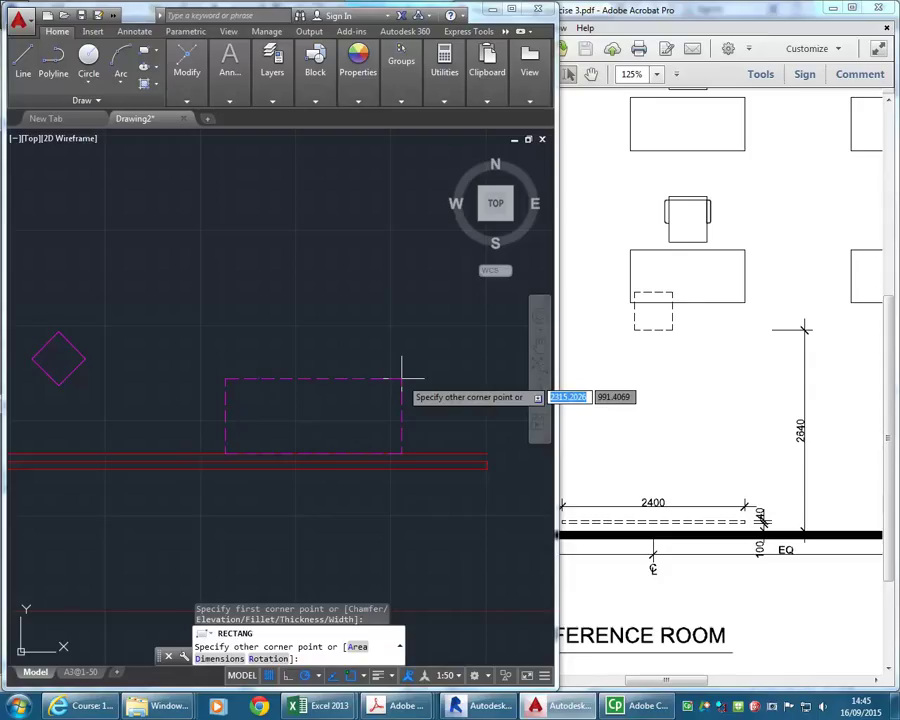
pyautogui.write('2400')
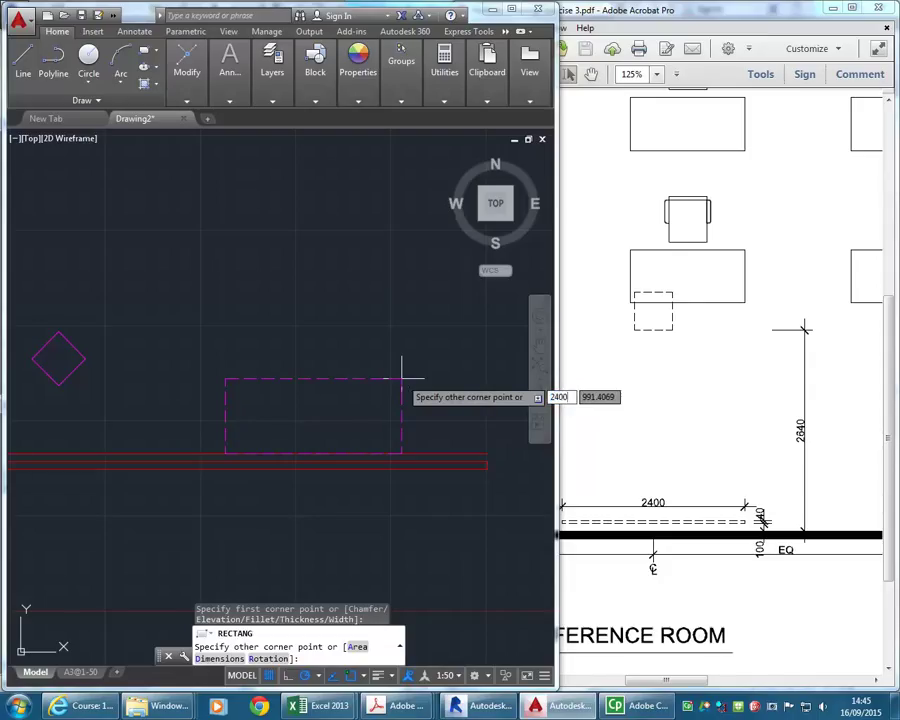
pyautogui.press('Tab')
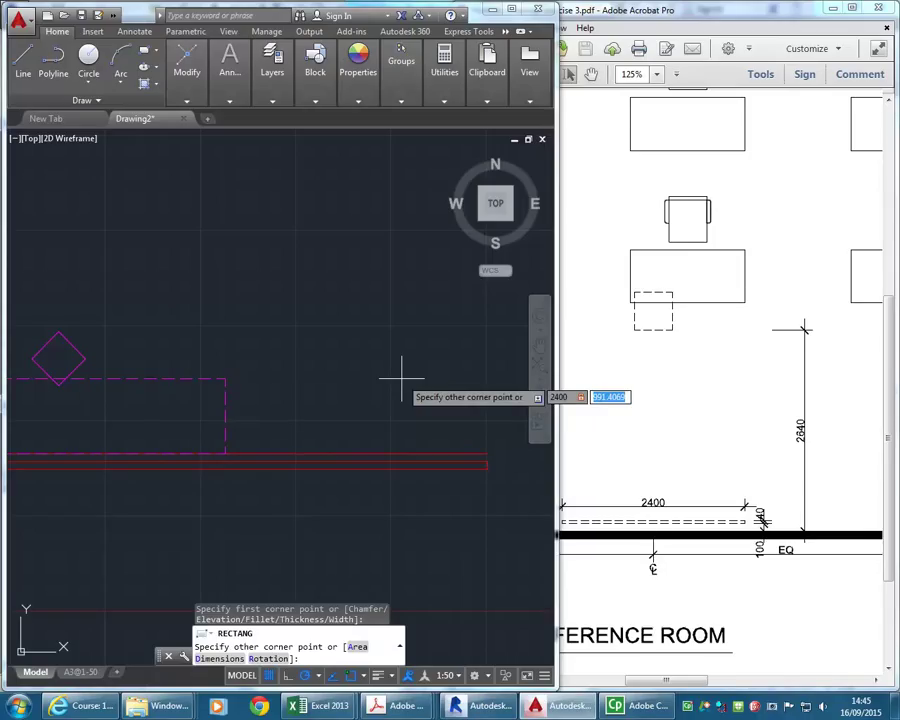
pyautogui.write('40')
pyautogui.press('Return')
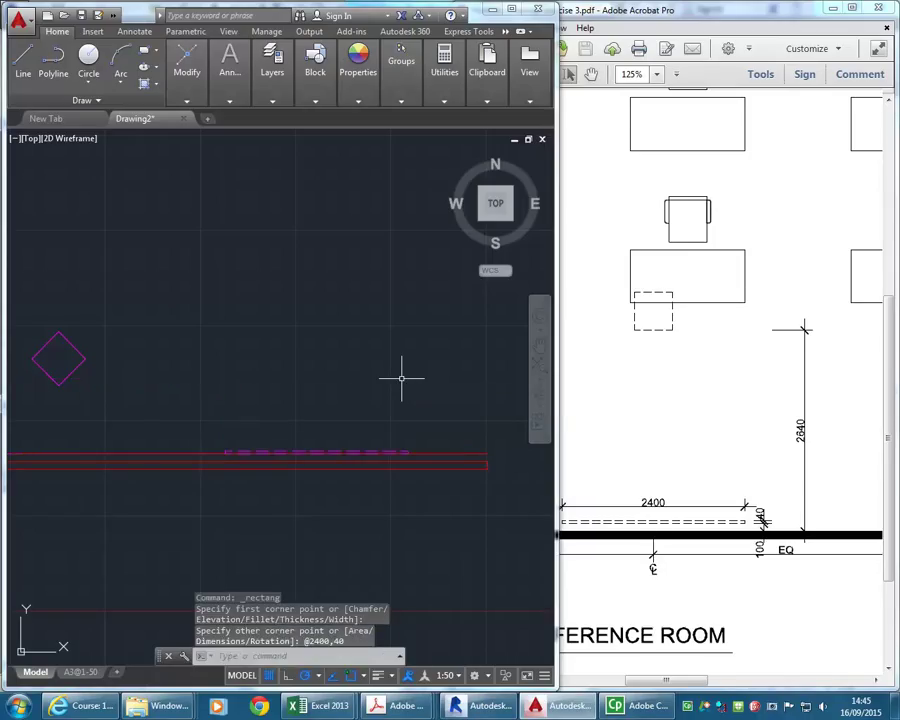
# Erase the 100 mm offset guide polyline inside the room.
pyautogui.scroll(-2, 334, 360)
pyautogui.moveTo(686, 683)
pyautogui.mouseDown()
pyautogui.moveTo(745, 683)
pyautogui.moveTo(663, 683)
pyautogui.moveTo(699, 682)
pyautogui.moveTo(671, 684)
pyautogui.mouseUp()
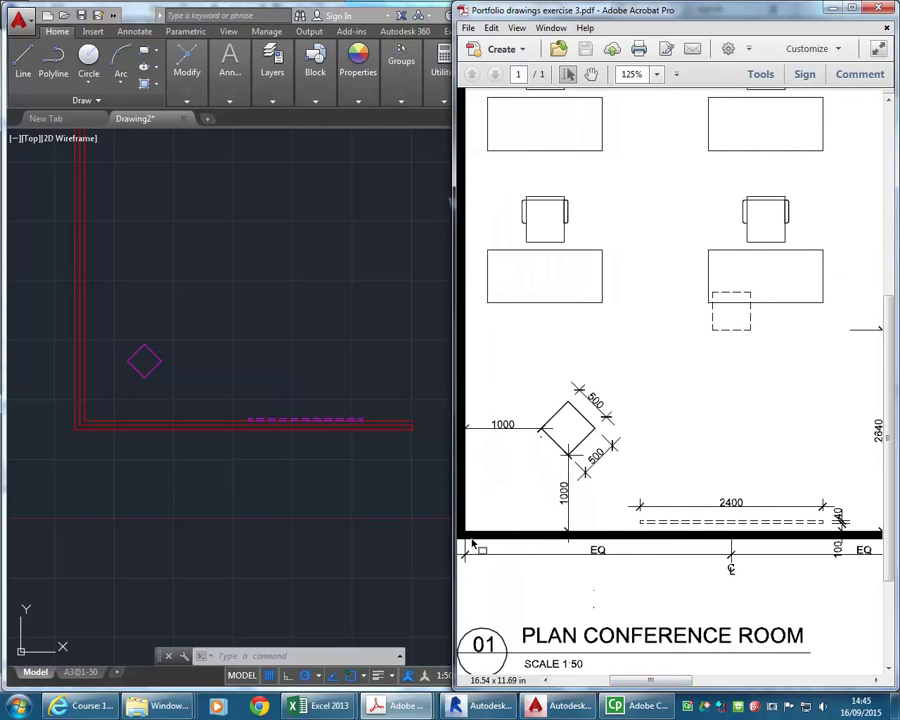
pyautogui.click(205, 478)
pyautogui.scroll(2, 242, 410)
pyautogui.click(230, 432)
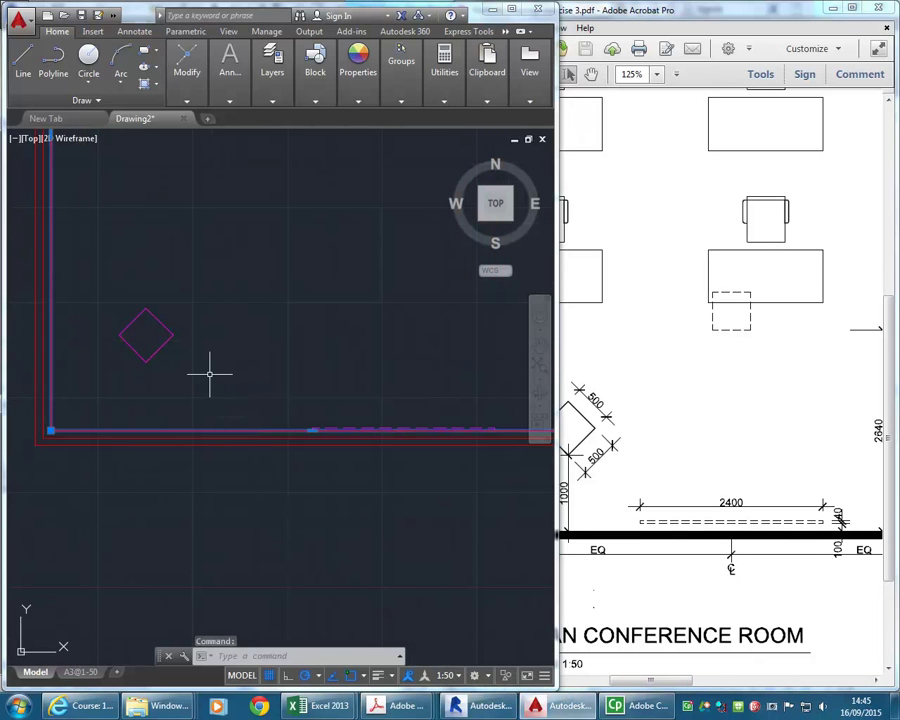
pyautogui.press('Delete')
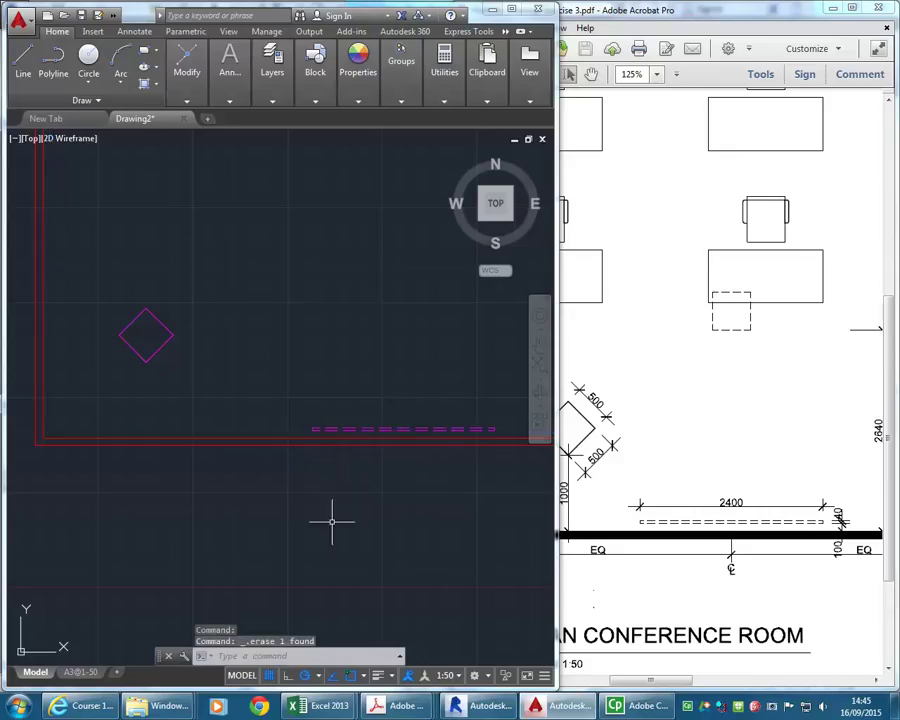
# Draw a vertical guide line up into the room from the midpoint of the bottom wall's inner edge.
pyautogui.click(23, 58)
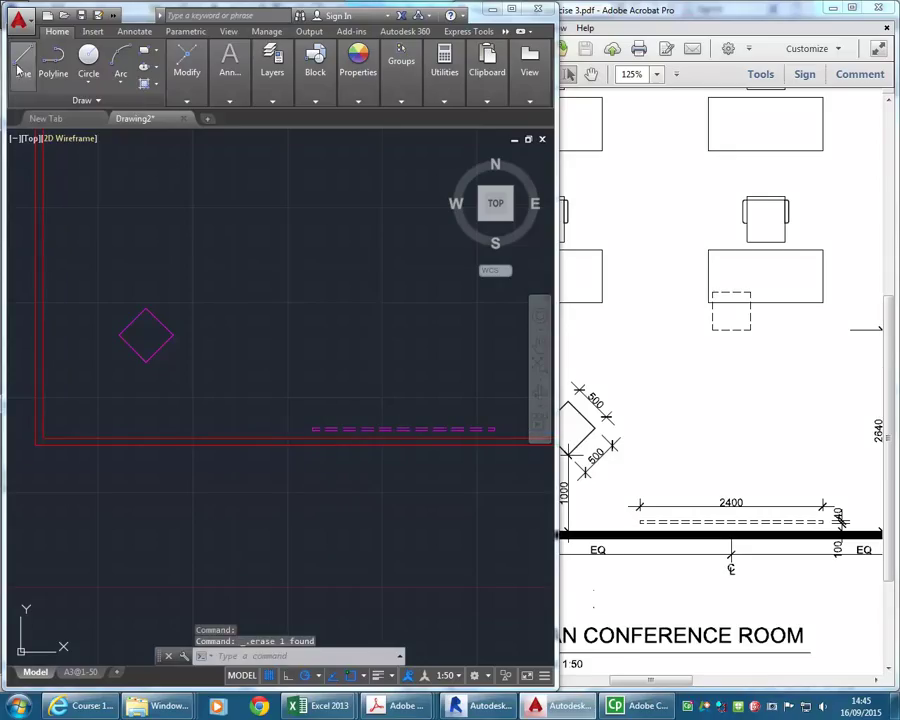
pyautogui.click(268, 433)
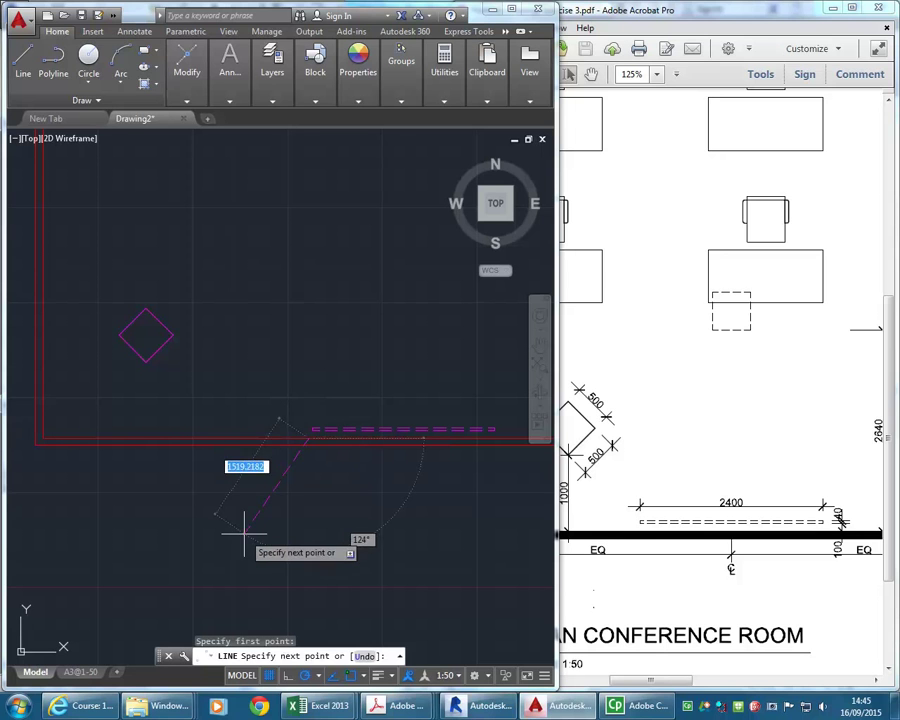
pyautogui.click(309, 310)
pyautogui.rightClick(309, 310)
pyautogui.click(330, 314)
pyautogui.moveTo(396, 423); pyautogui.dragTo(360, 398, button='middle')
pyautogui.scroll(3, 360, 398)
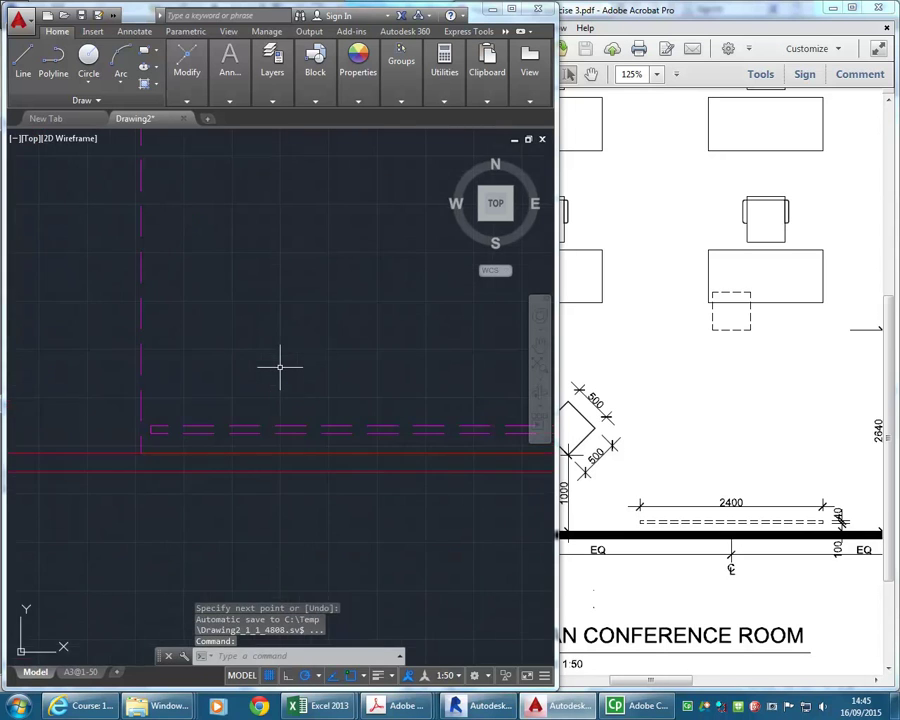
pyautogui.moveTo(270, 350); pyautogui.dragTo(226, 352, button='middle')
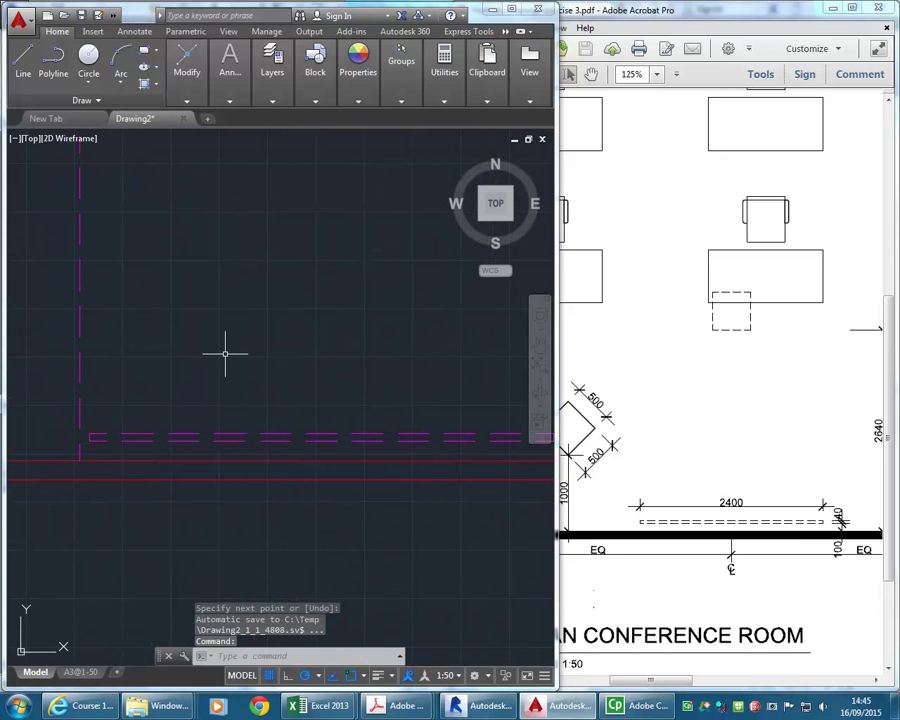
# Move the dashed 2400 by 40 mm rectangle by its top edge midpoint horizontally onto the vertical guide line to centre it.
pyautogui.click(216, 437)
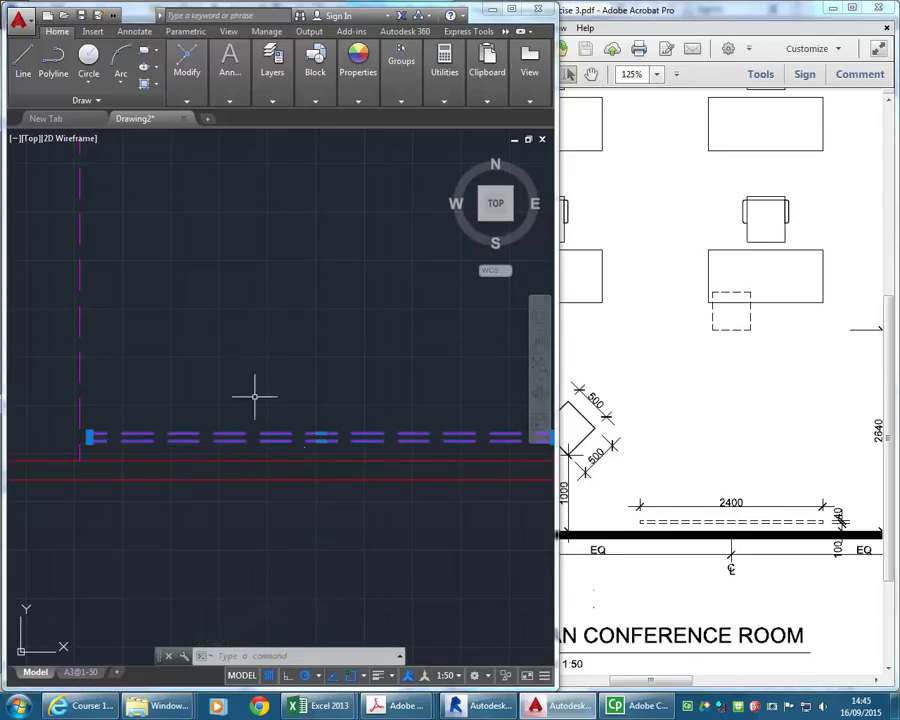
pyautogui.moveTo(260, 318)
pyautogui.mouseDown(button='middle')
pyautogui.moveTo(205, 360)
pyautogui.moveTo(233, 364)
pyautogui.mouseUp(button='middle')
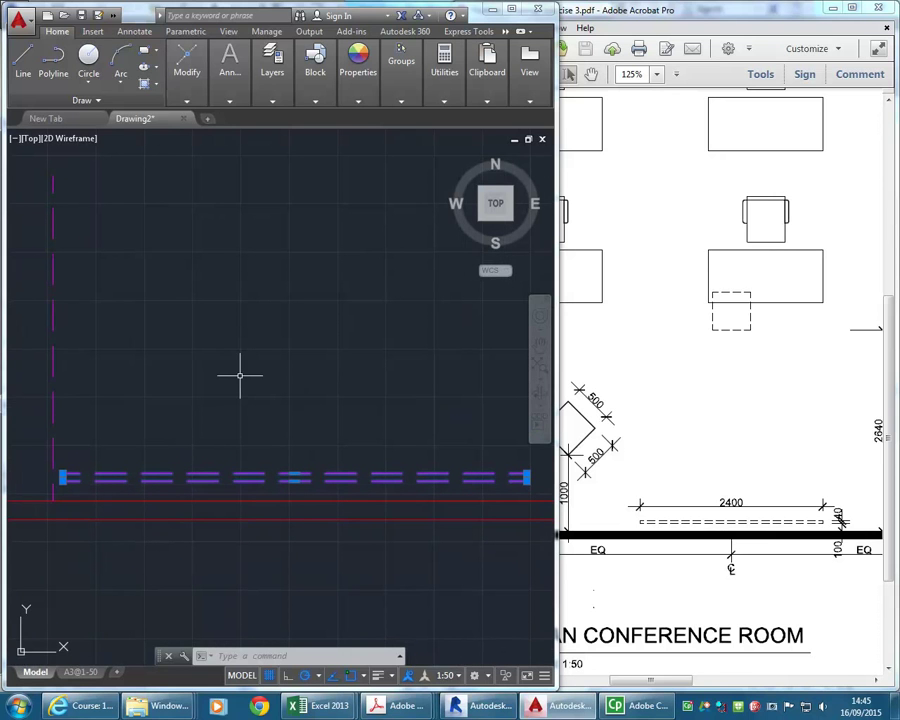
pyautogui.click(176, 70)
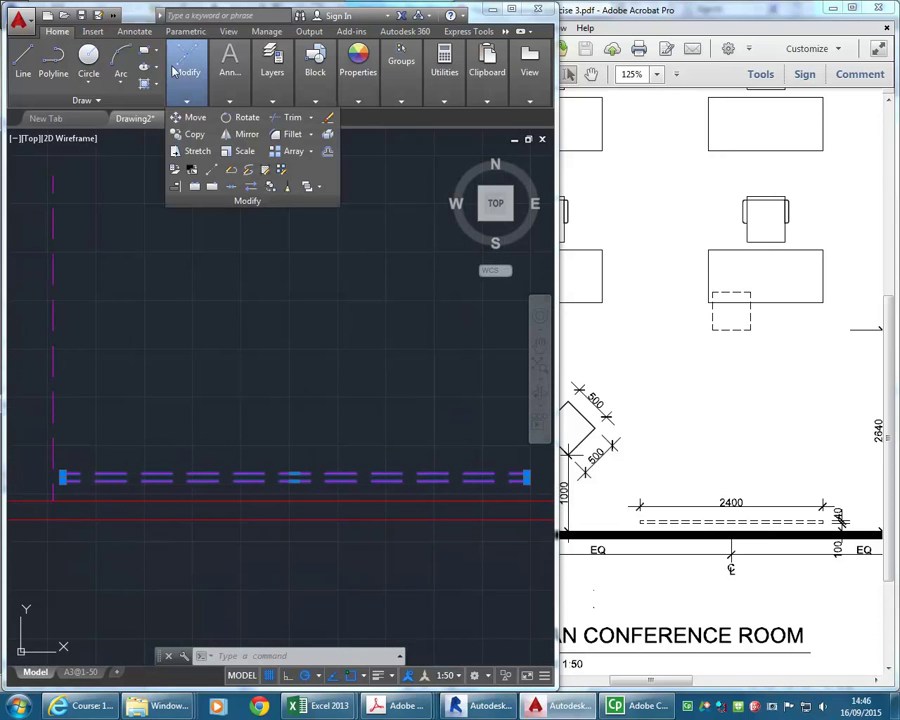
pyautogui.click(188, 118)
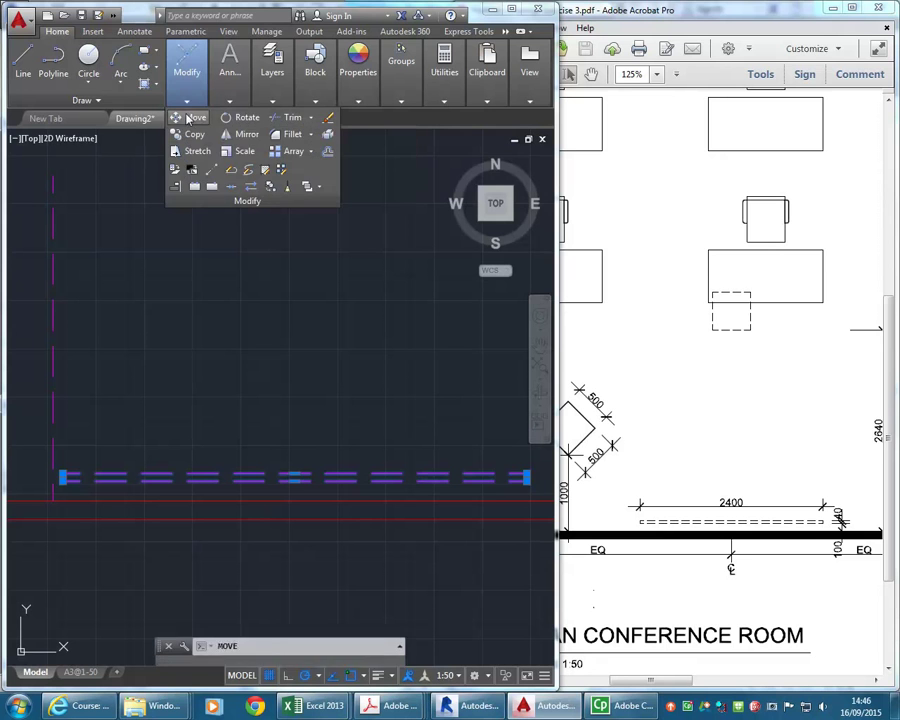
pyautogui.click(295, 475)
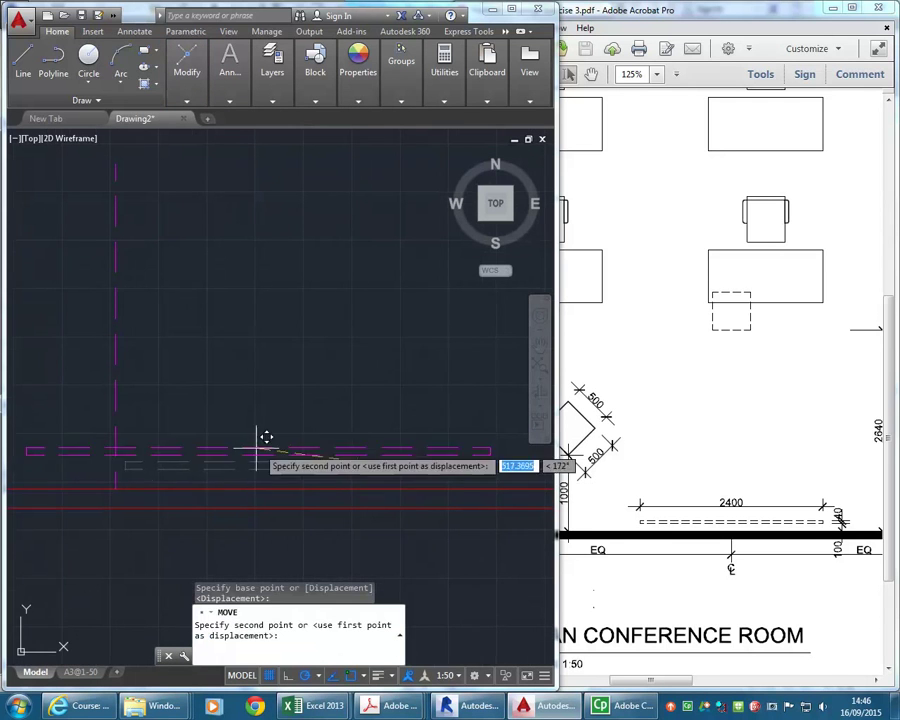
pyautogui.click(125, 450)
pyautogui.moveTo(214, 488); pyautogui.dragTo(245, 358, button='middle')
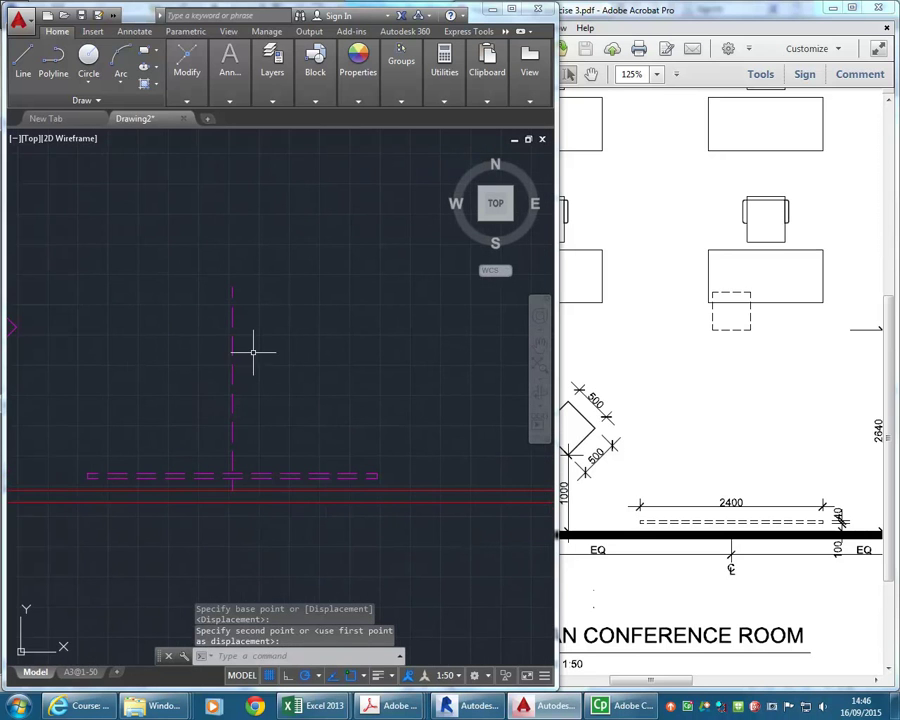
# Erase the vertical guide line running up from the bottom wall.
pyautogui.click(233, 378)
pyautogui.click(185, 412)
pyautogui.scroll(-2, 185, 412)
pyautogui.moveTo(185, 412)
pyautogui.mouseDown(button='middle')
pyautogui.moveTo(316, 430)
pyautogui.moveTo(330, 368)
pyautogui.mouseUp(button='middle')
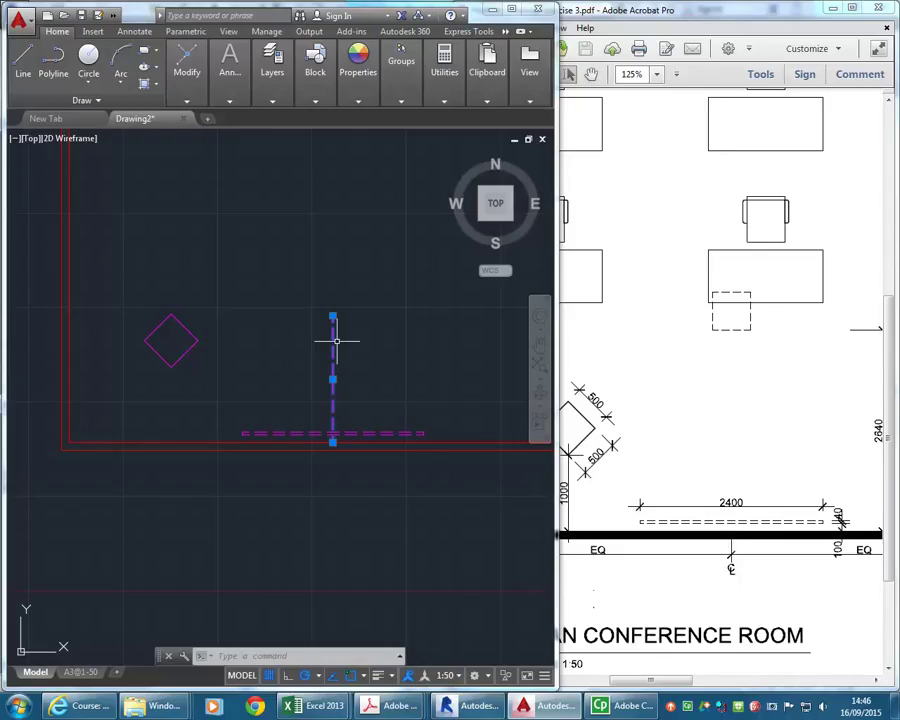
pyautogui.press('Delete')
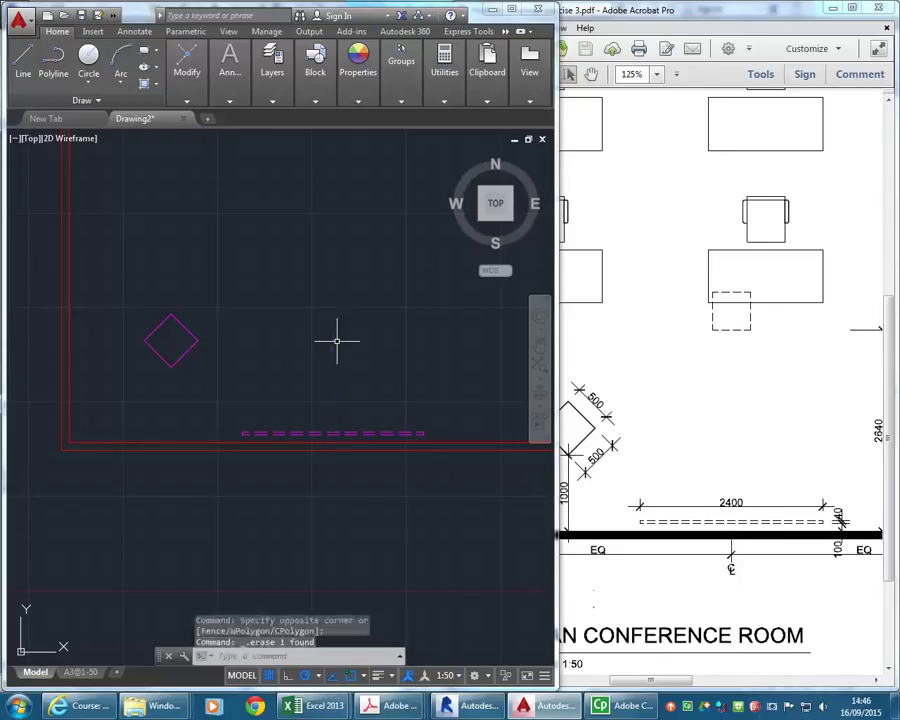
pyautogui.scroll(-2, 275, 396)
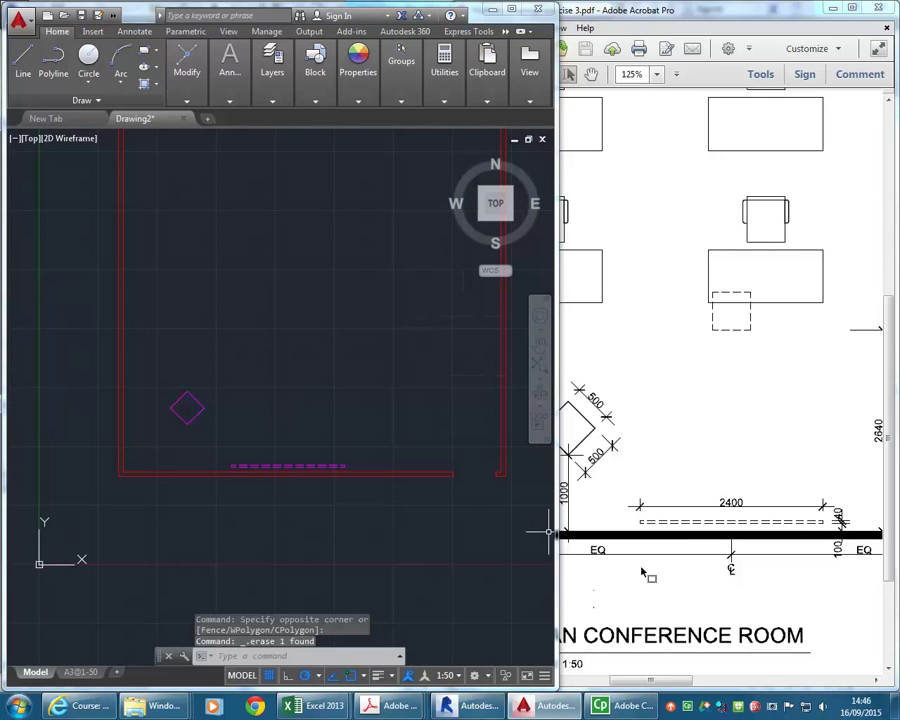
# Examine the dashed square and its dimensions in the plan PDF, then switch to the conference room notes PDF and read through to Step 21.
pyautogui.moveTo(663, 681)
pyautogui.mouseDown()
pyautogui.moveTo(688, 690)
pyautogui.moveTo(679, 689)
pyautogui.moveTo(648, 597)
pyautogui.mouseUp()
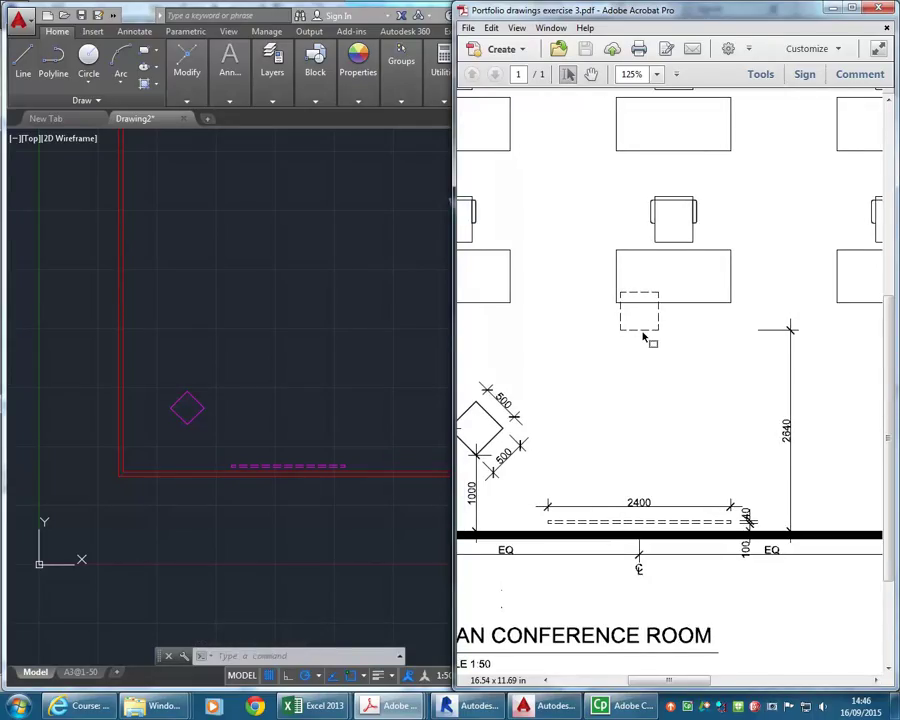
pyautogui.click(282, 415)
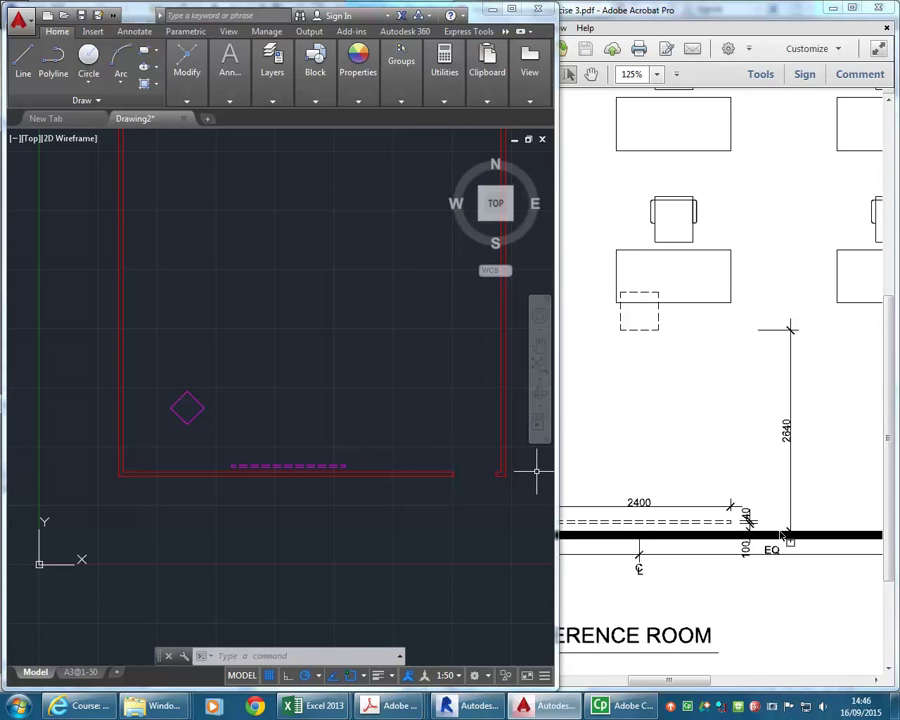
pyautogui.keyDown('ctrl'); pyautogui.scroll(-1, 655, 367); pyautogui.keyUp('ctrl')
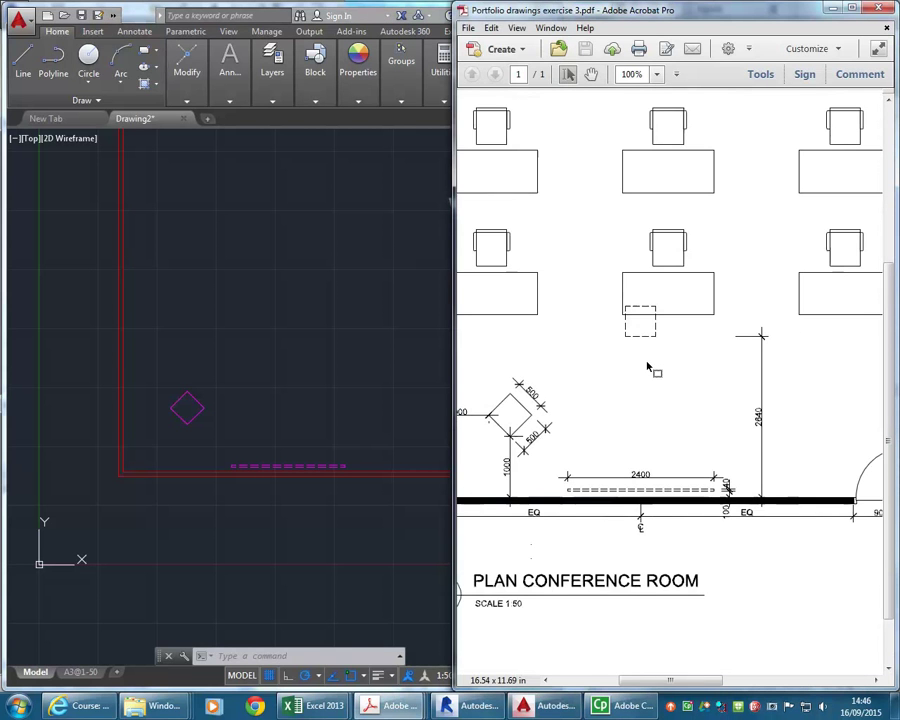
pyautogui.moveTo(403, 712)
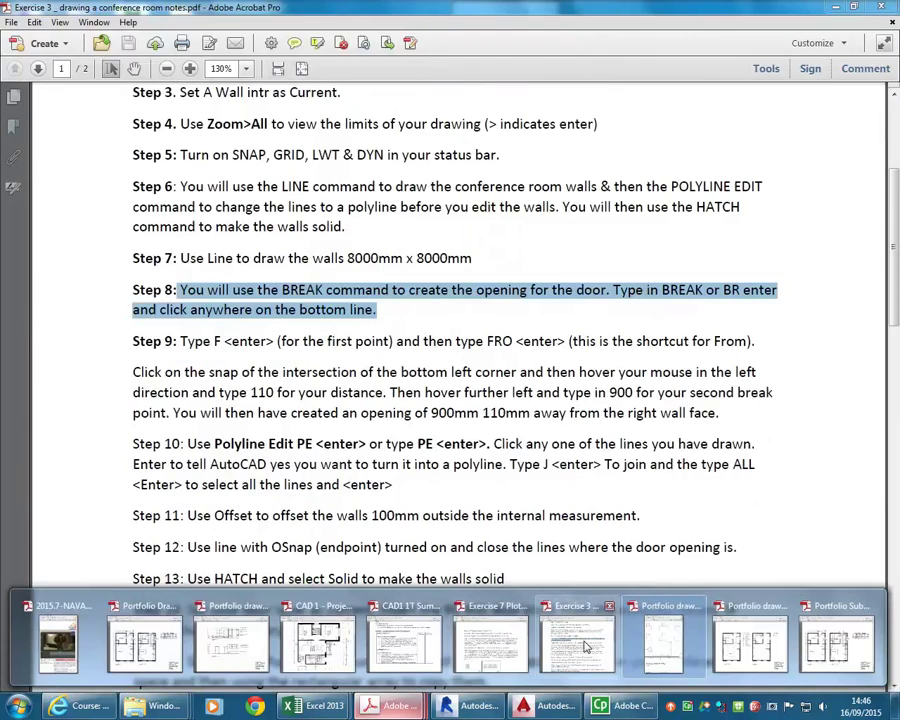
pyautogui.click(586, 647)
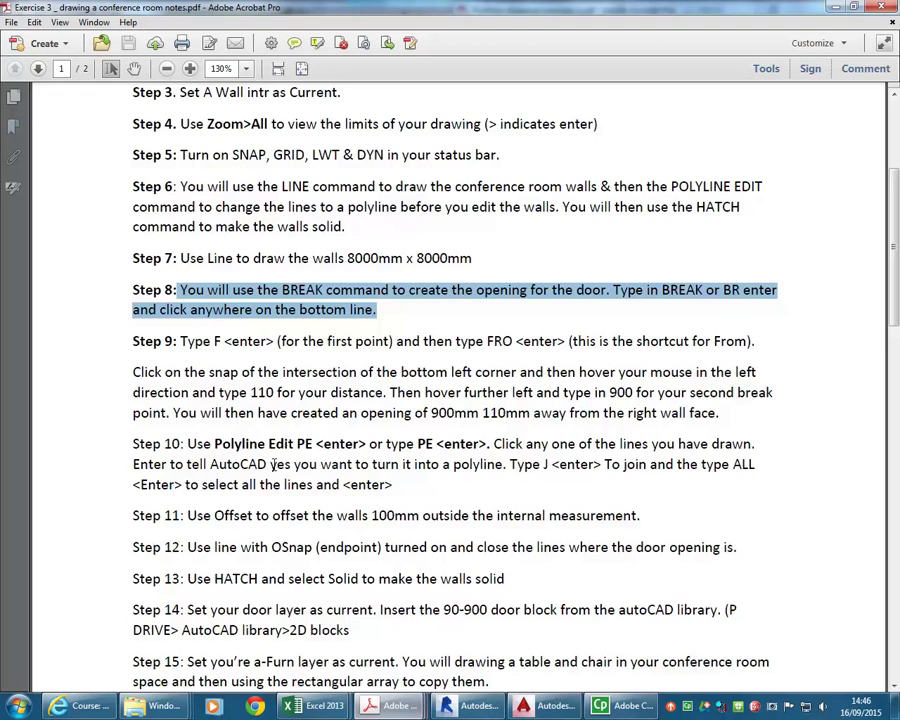
pyautogui.click(293, 371)
pyautogui.scroll(-5, 293, 371)
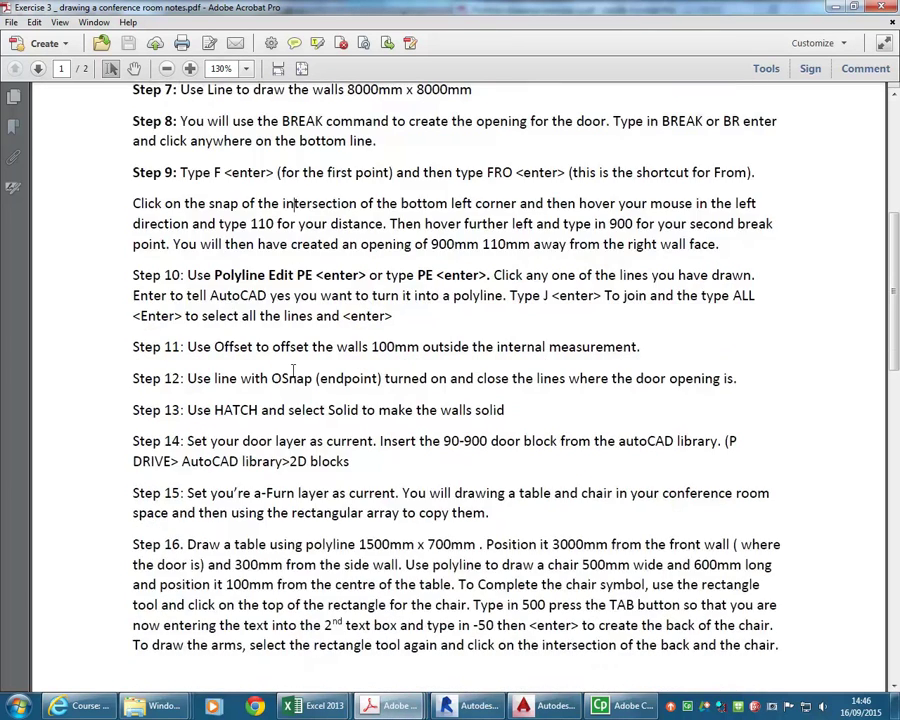
pyautogui.scroll(-2, 293, 371)
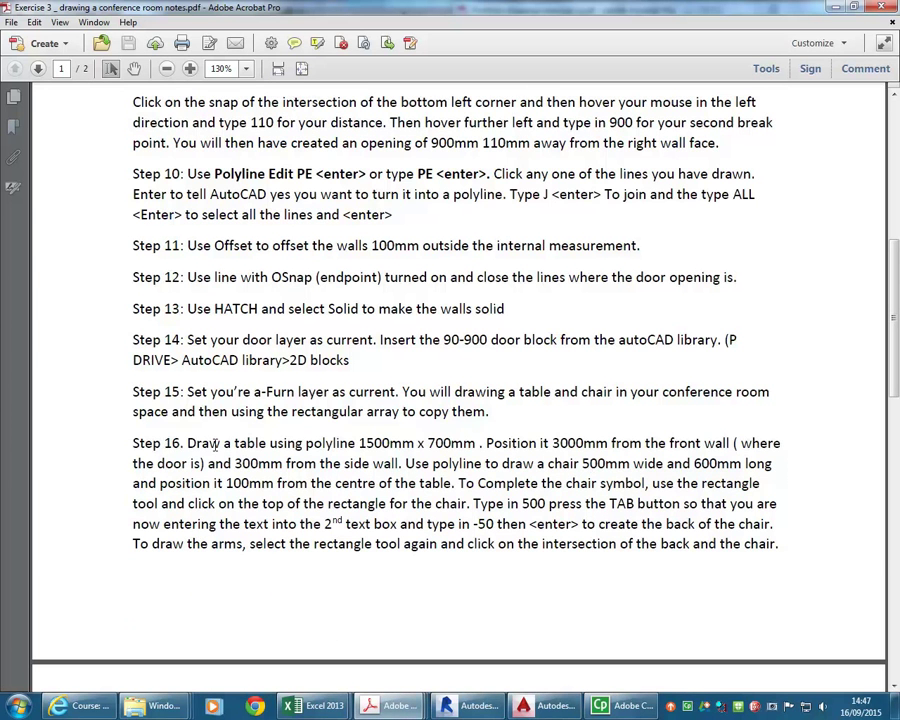
pyautogui.scroll(-12, 215, 445)
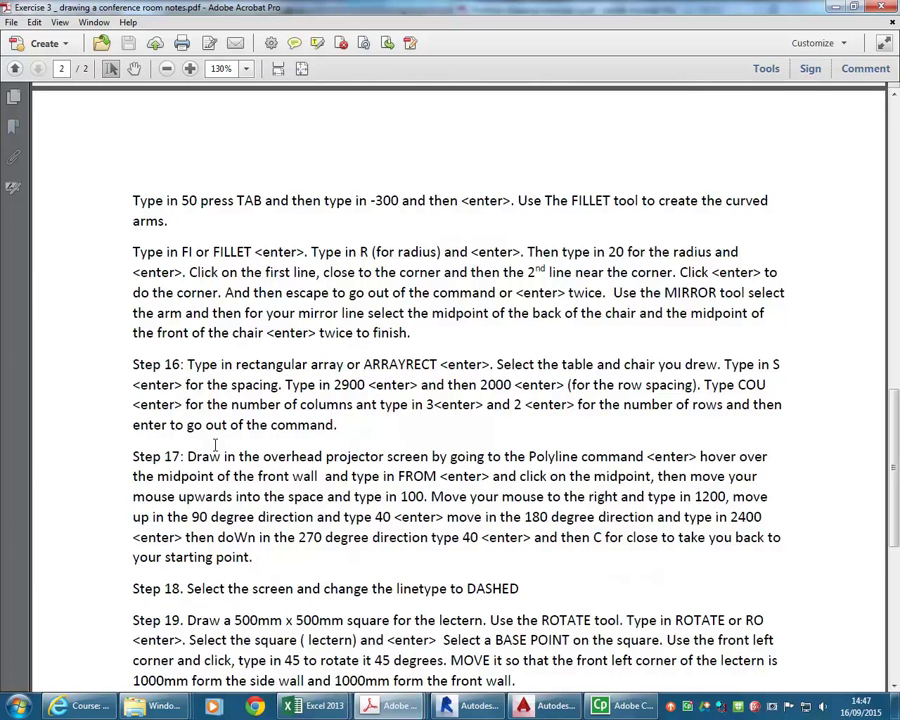
pyautogui.scroll(-2, 215, 445)
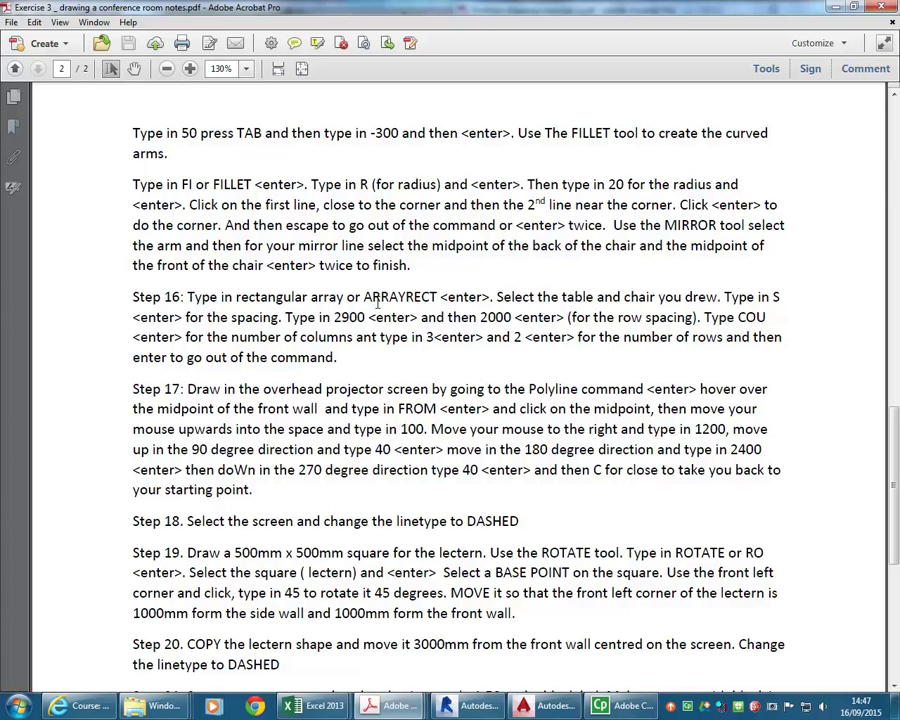
pyautogui.scroll(-3, 454, 498)
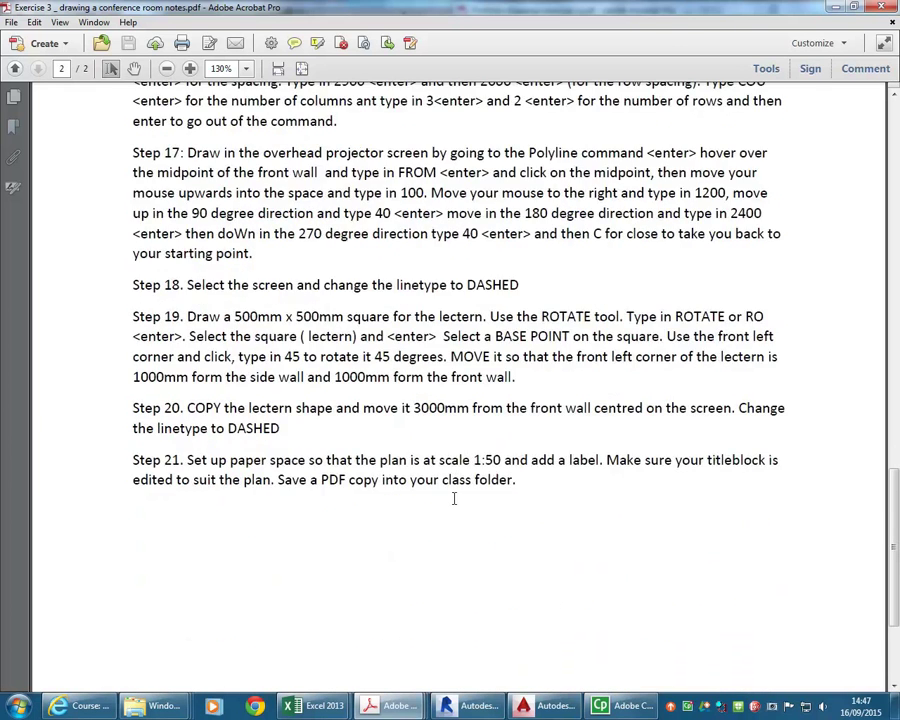
pyautogui.scroll(2, 454, 498)
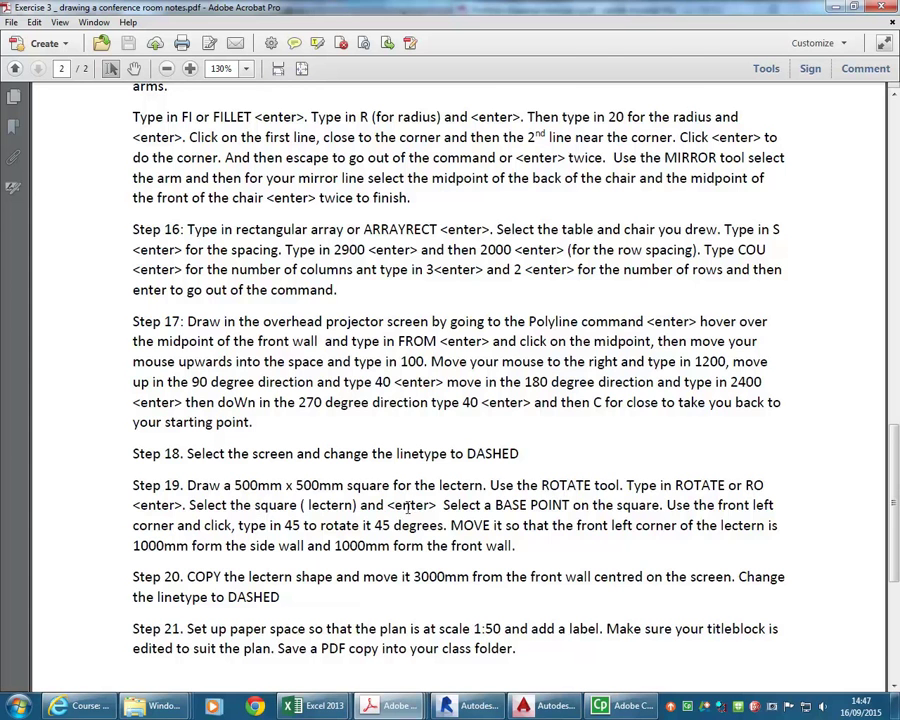
pyautogui.click(834, 7)
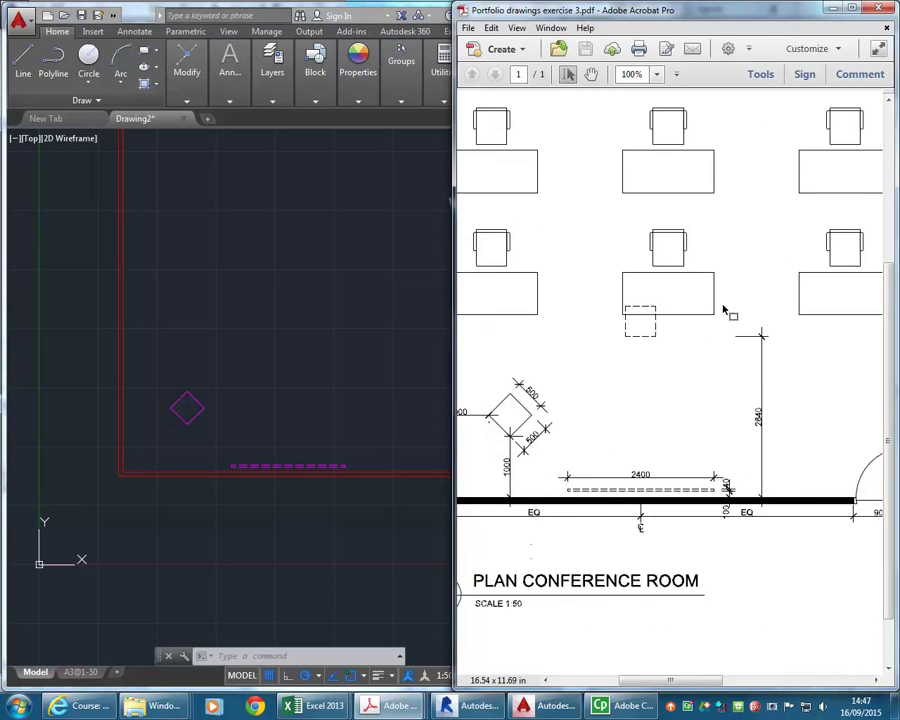
# Switch back to AutoCAD and draw a 500 by 500 mm dashed square in the room between the diamond lectern and the projector screen.
pyautogui.click(252, 394)
pyautogui.scroll(2, 254, 444)
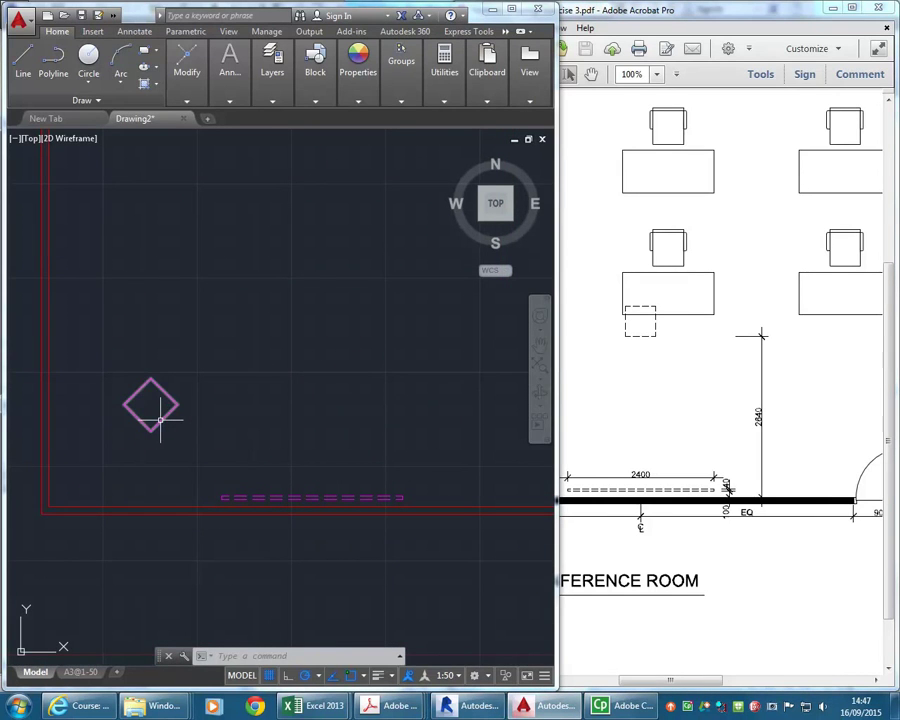
pyautogui.moveTo(160, 418)
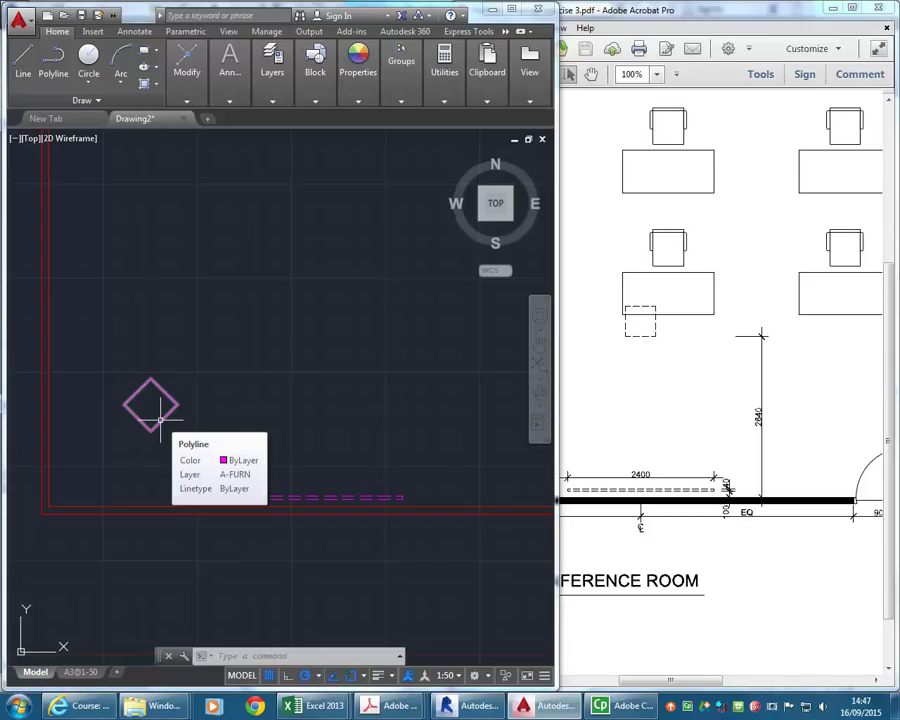
pyautogui.click(145, 50)
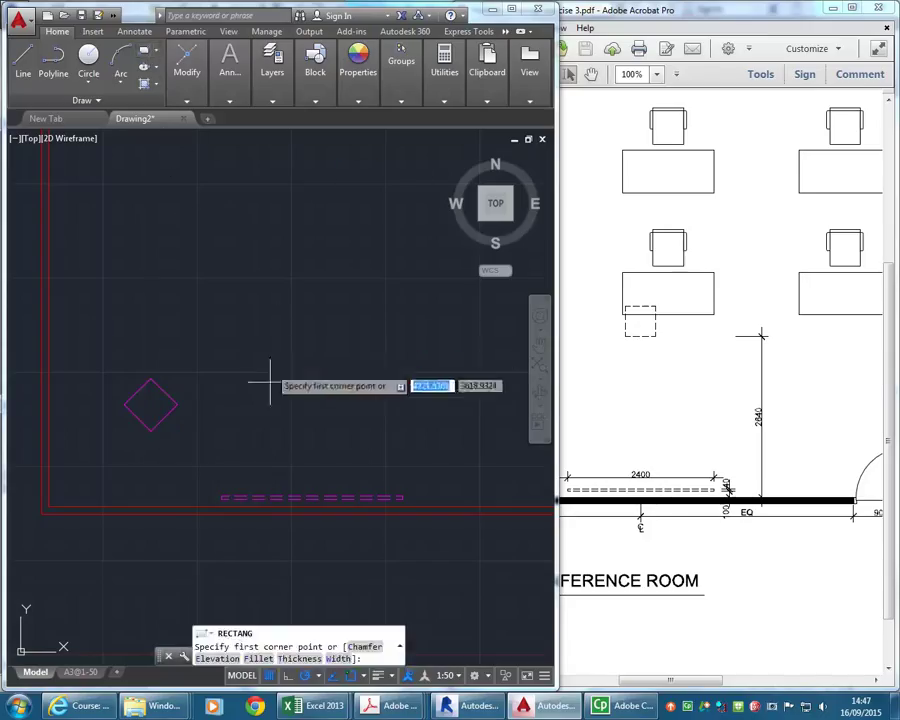
pyautogui.click(237, 428)
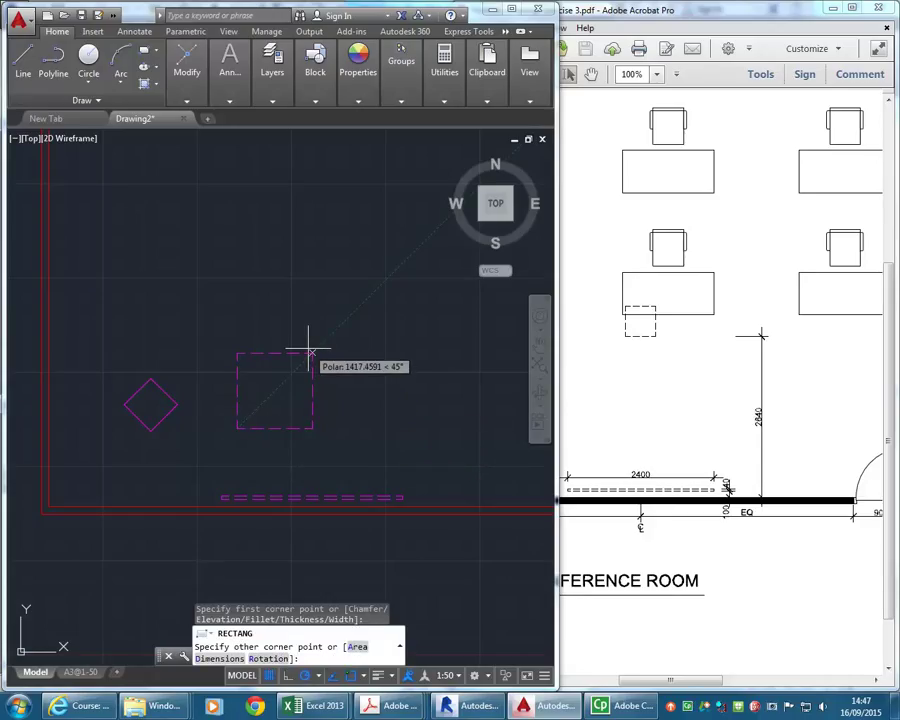
pyautogui.write('500')
pyautogui.press('Tab')
pyautogui.write('500')
pyautogui.press('Return')
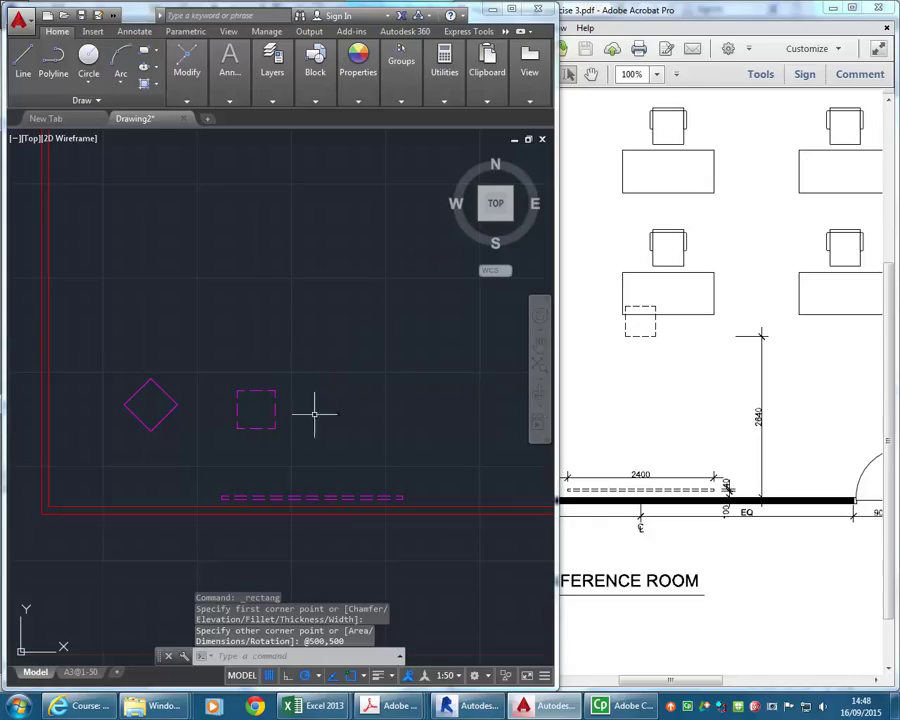
# Move the dashed square by its bottom edge midpoint to the midpoint of the bottom wall's inner edge.
pyautogui.click(256, 427)
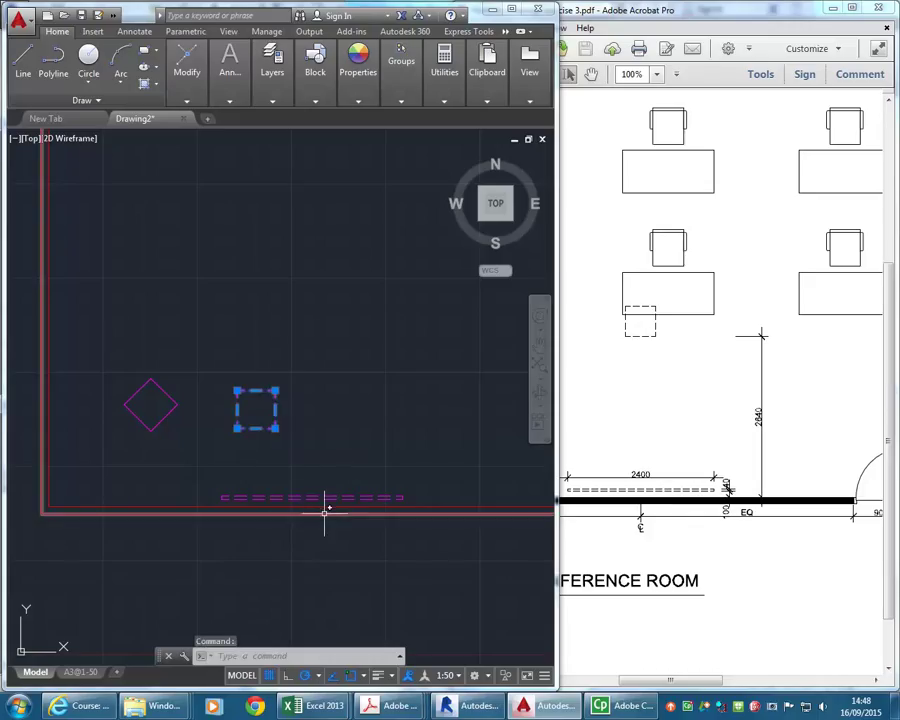
pyautogui.click(187, 80)
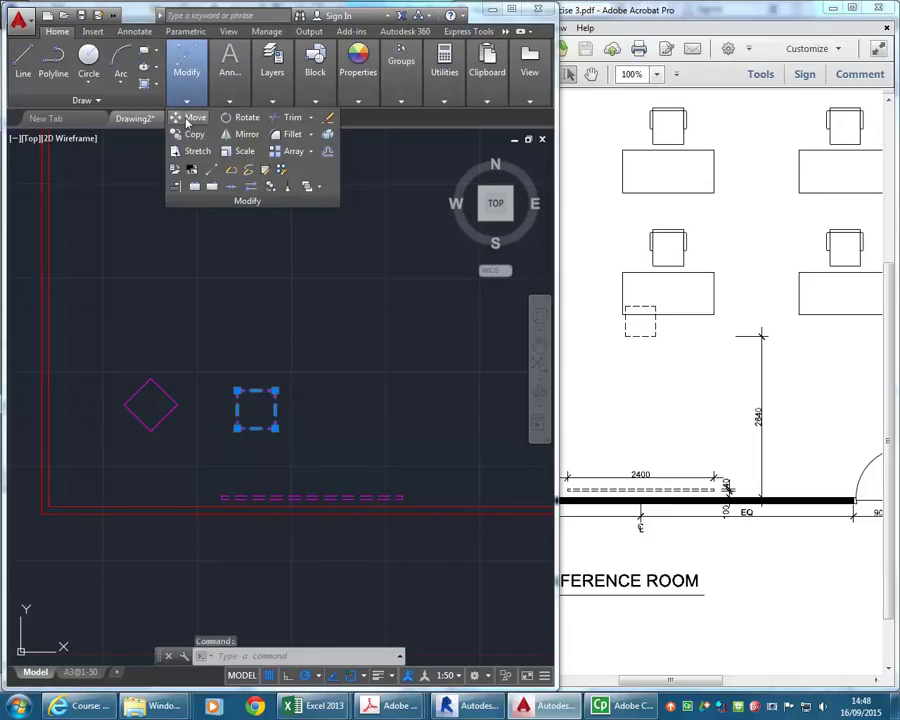
pyautogui.click(190, 118)
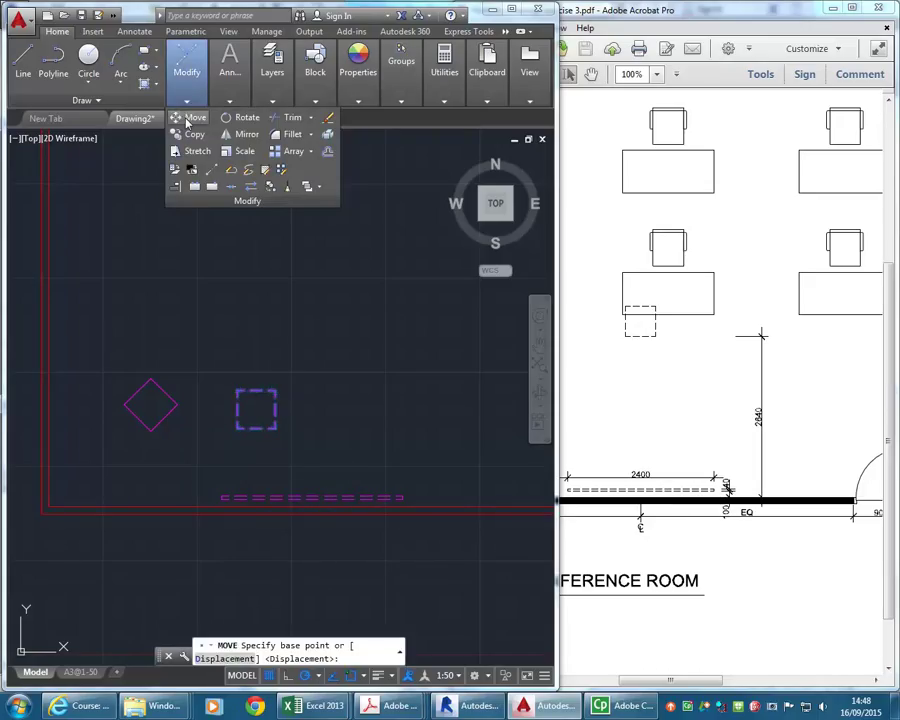
pyautogui.click(257, 428)
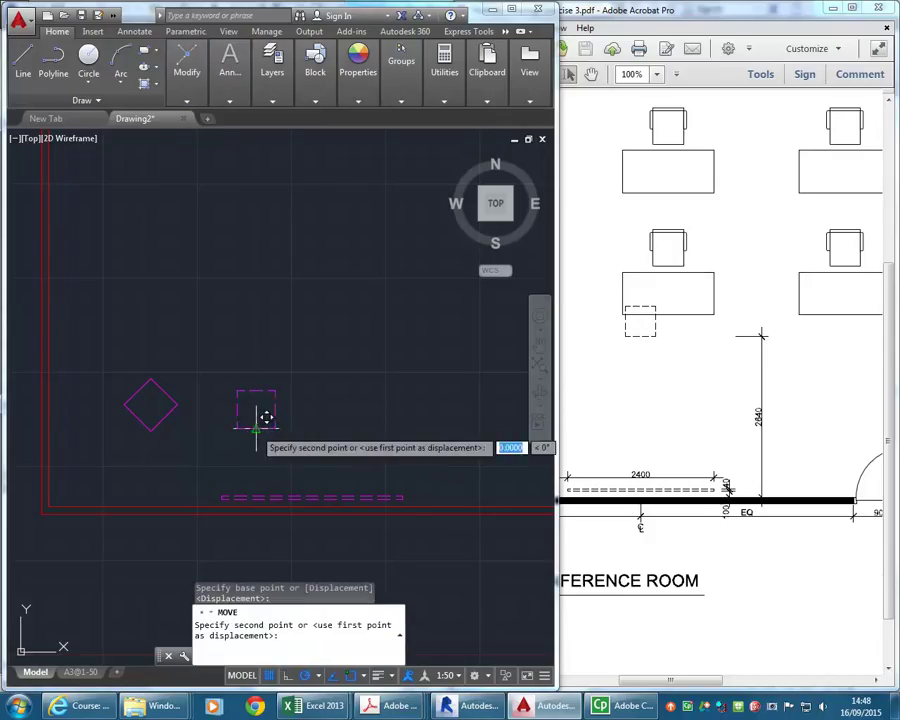
pyautogui.click(312, 505)
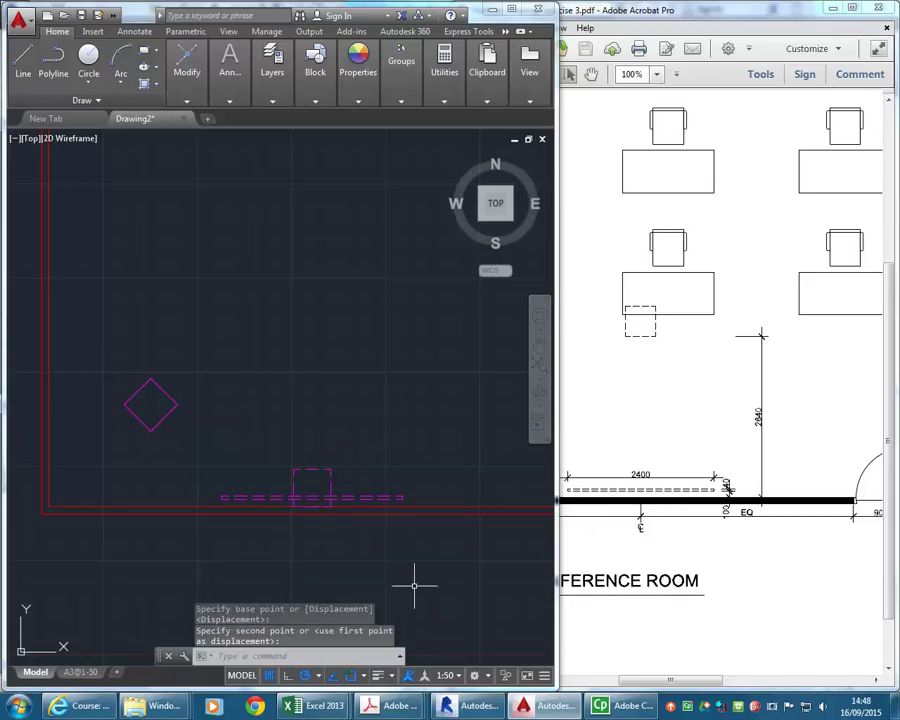
# Move the dashed square 2400 mm straight up from the bottom wall.
pyautogui.click(312, 506)
pyautogui.click(186, 80)
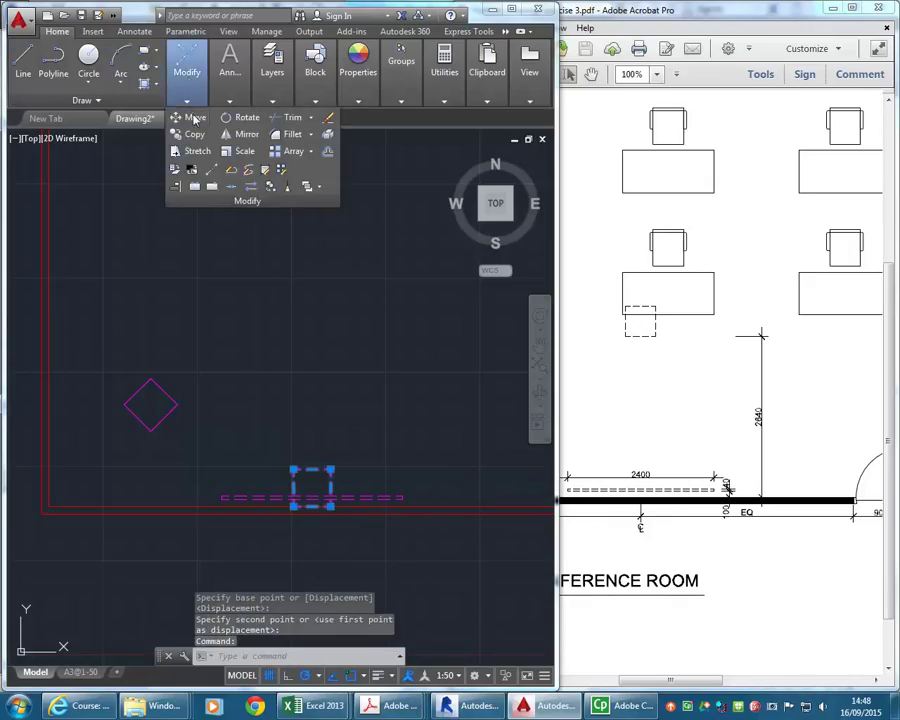
pyautogui.click(192, 117)
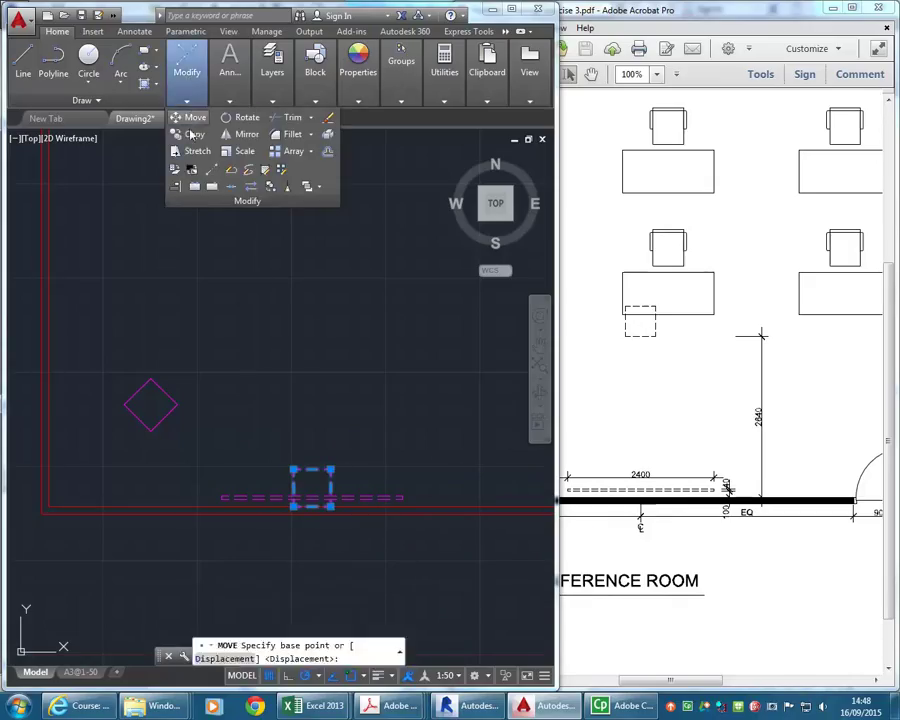
pyautogui.click(258, 466)
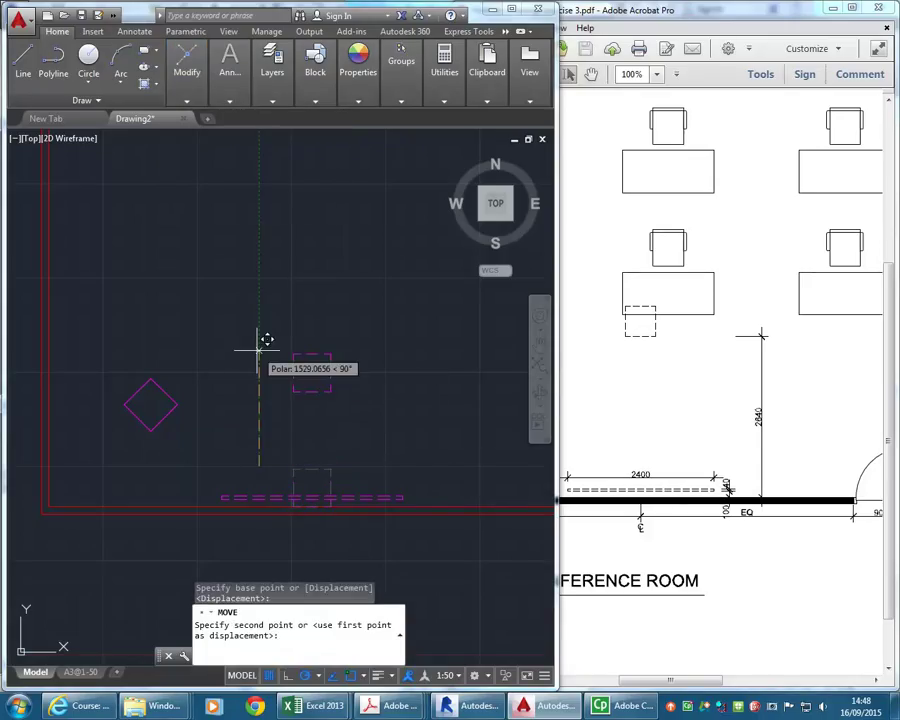
pyautogui.write('2400')
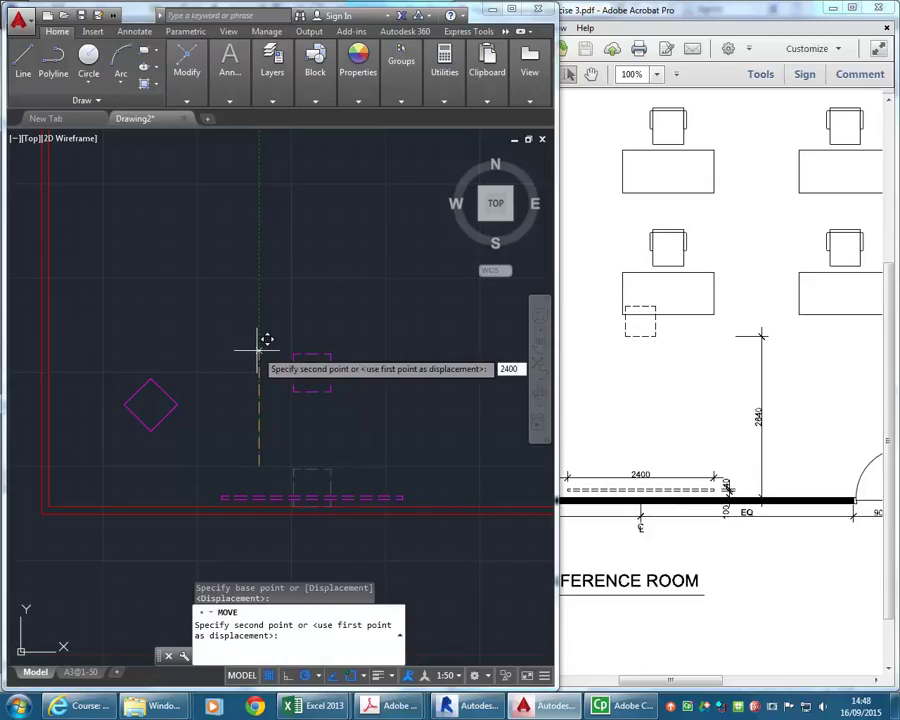
pyautogui.press('Return')
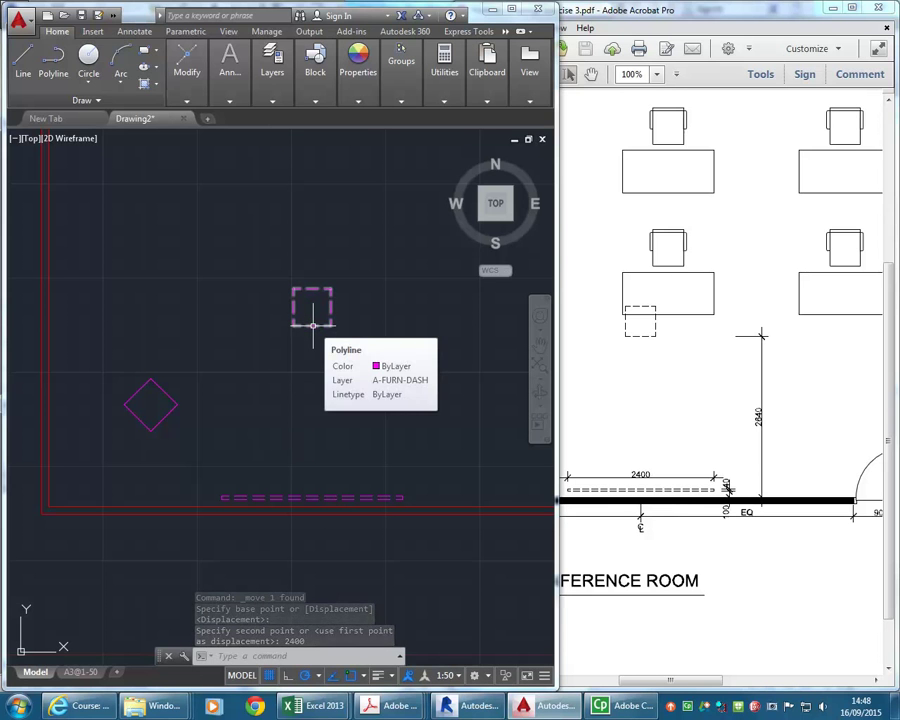
# Move the dashed square a further 240 mm straight up, away from the projector screen.
pyautogui.scroll(-5, 193, 394)
pyautogui.scroll(4, 201, 408)
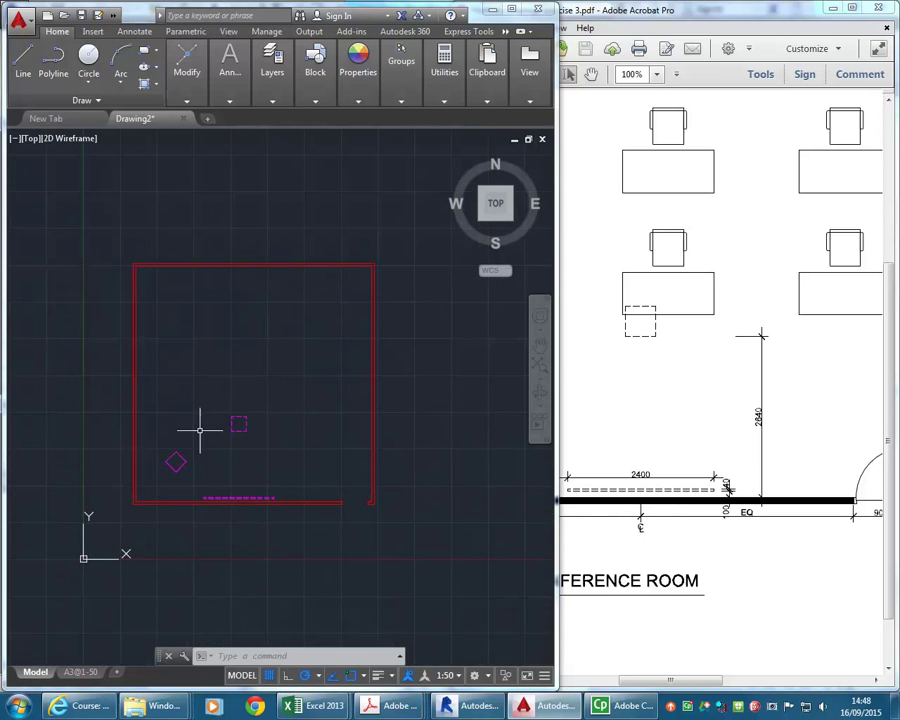
pyautogui.moveTo(213, 414); pyautogui.dragTo(210, 415, button='middle')
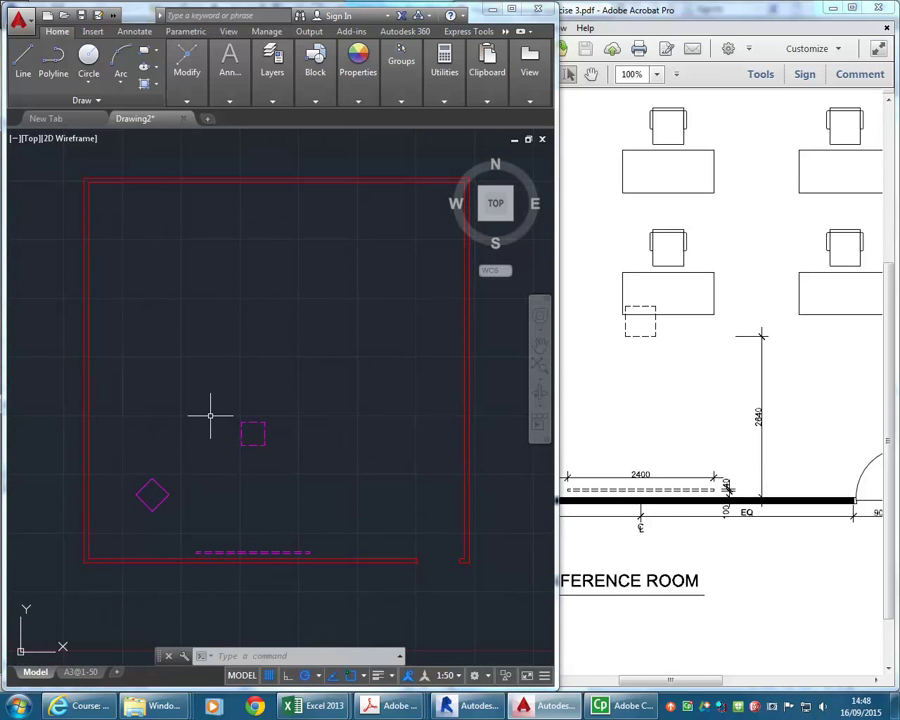
pyautogui.scroll(5, 770, 428)
pyautogui.scroll(-2, 190, 417)
pyautogui.scroll(-3, 200, 418)
pyautogui.click(311, 311)
pyautogui.click(217, 414)
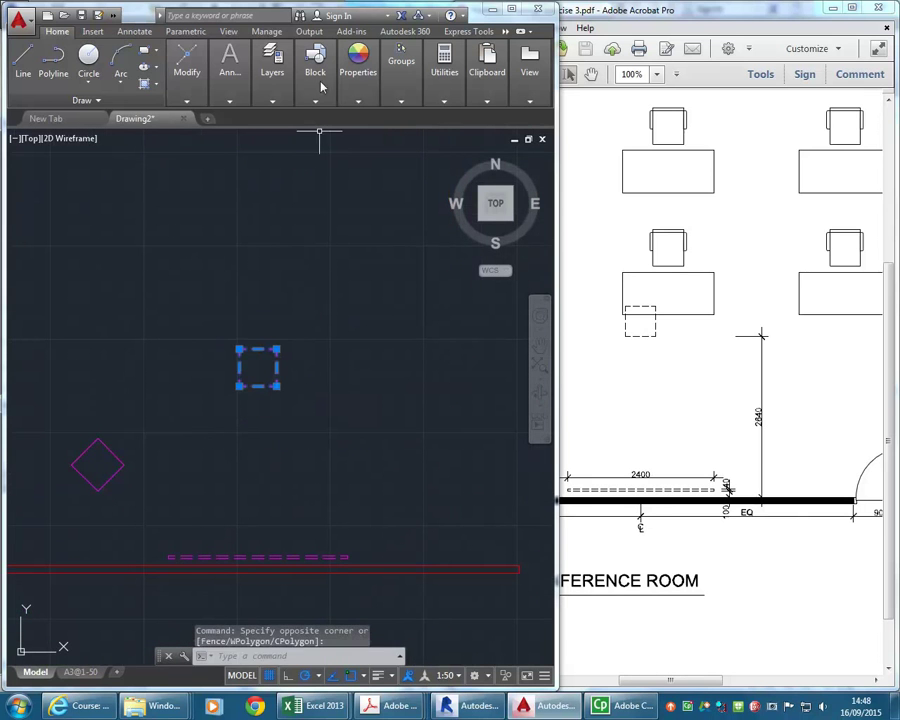
pyautogui.moveTo(187, 65)
pyautogui.click(192, 117)
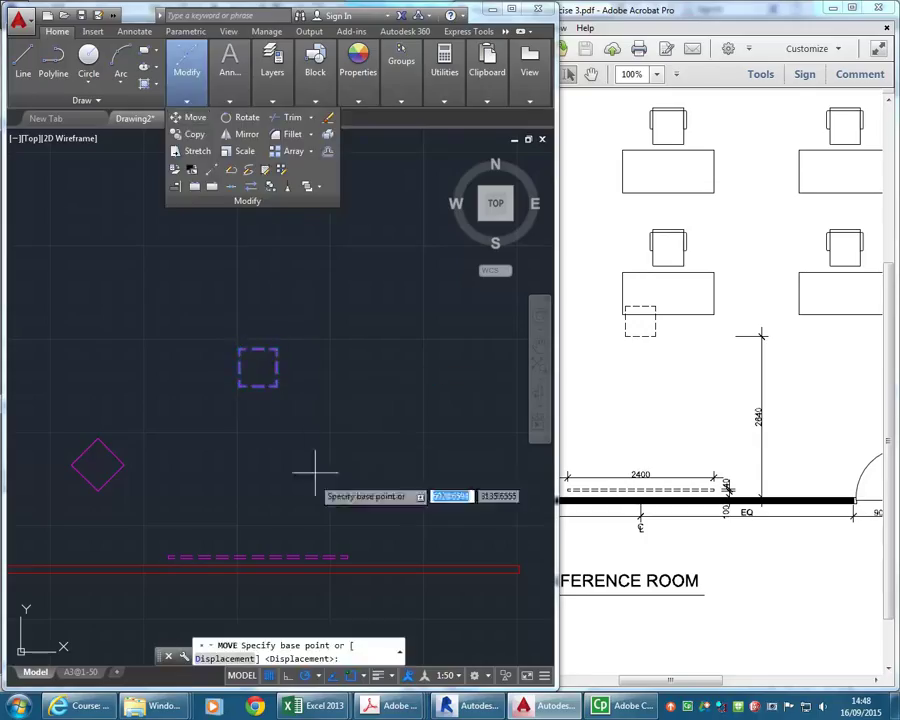
pyautogui.click(321, 440)
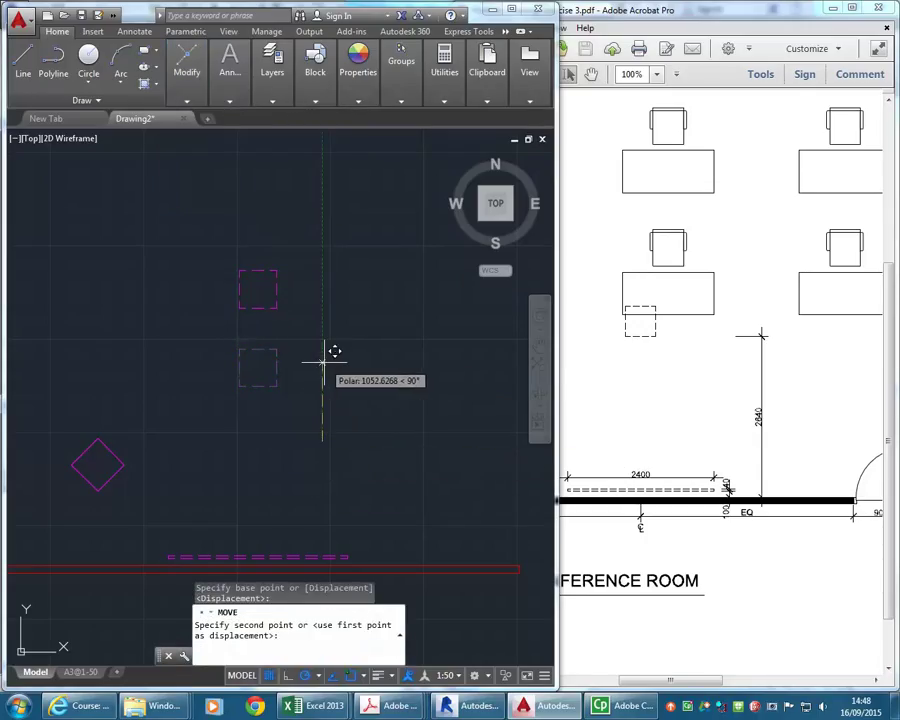
pyautogui.write('240')
pyautogui.press('Return')
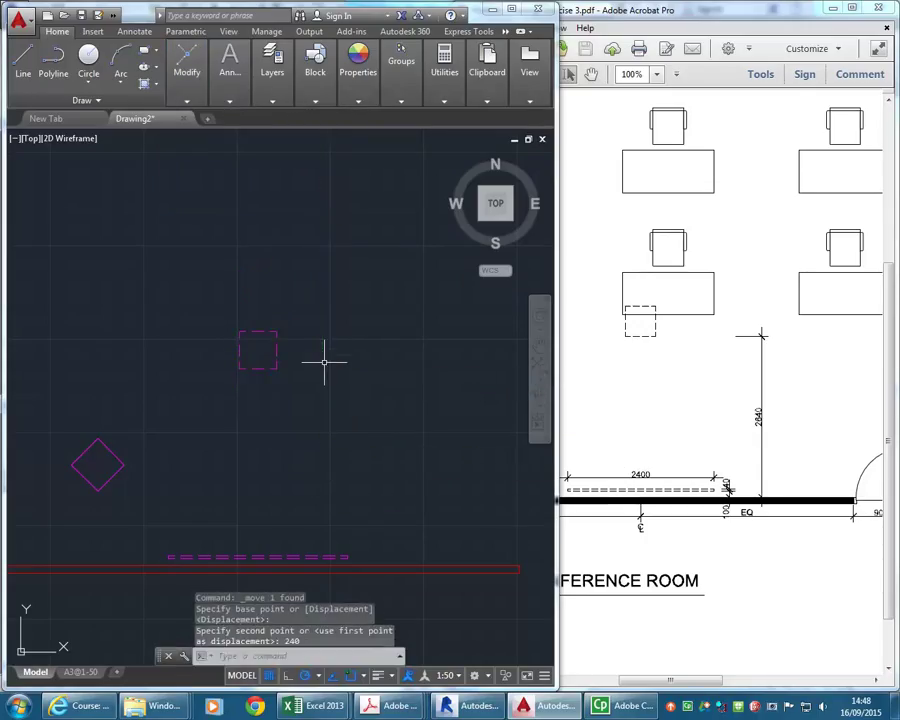
# Insert the door_90_900 block into the bottom wall opening, snapping its hinge side to the wall end beside the right wall.
pyautogui.scroll(-3, 215, 382)
pyautogui.scroll(2, 225, 397)
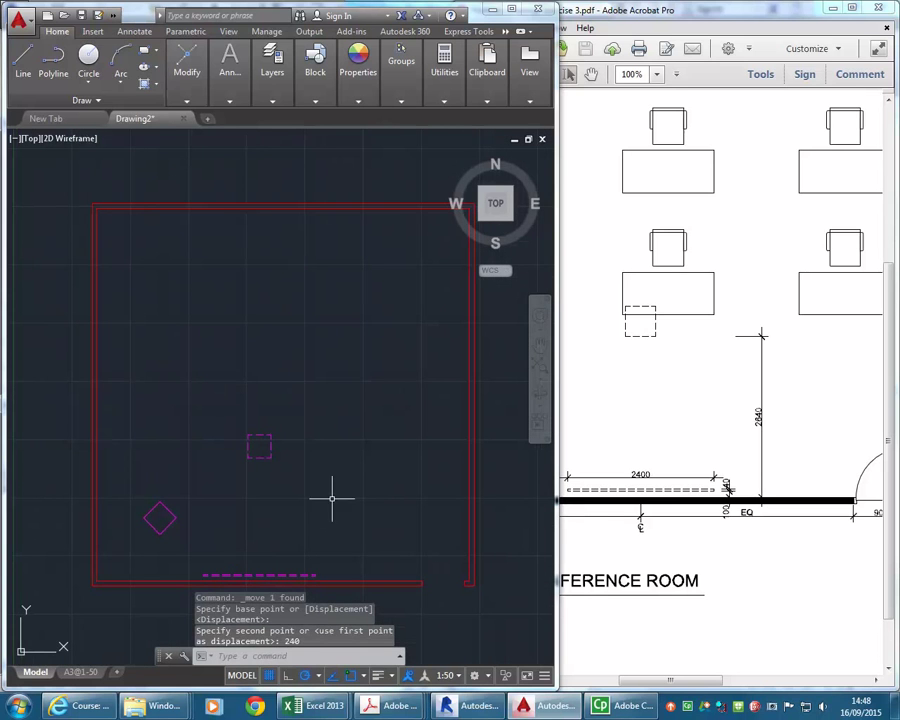
pyautogui.moveTo(310, 437); pyautogui.dragTo(282, 437, button='middle')
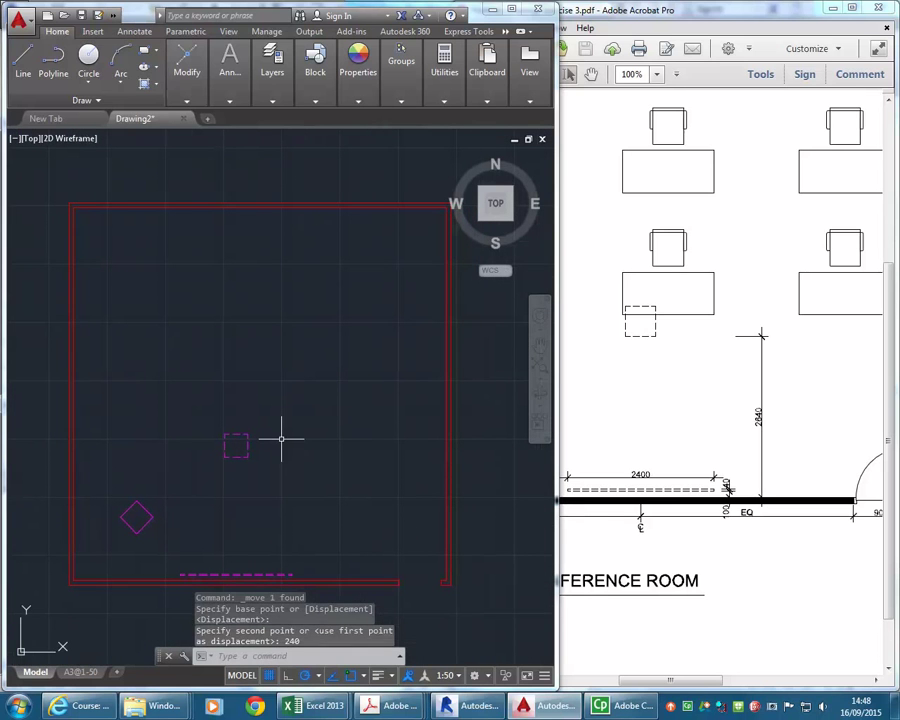
pyautogui.click(232, 75)
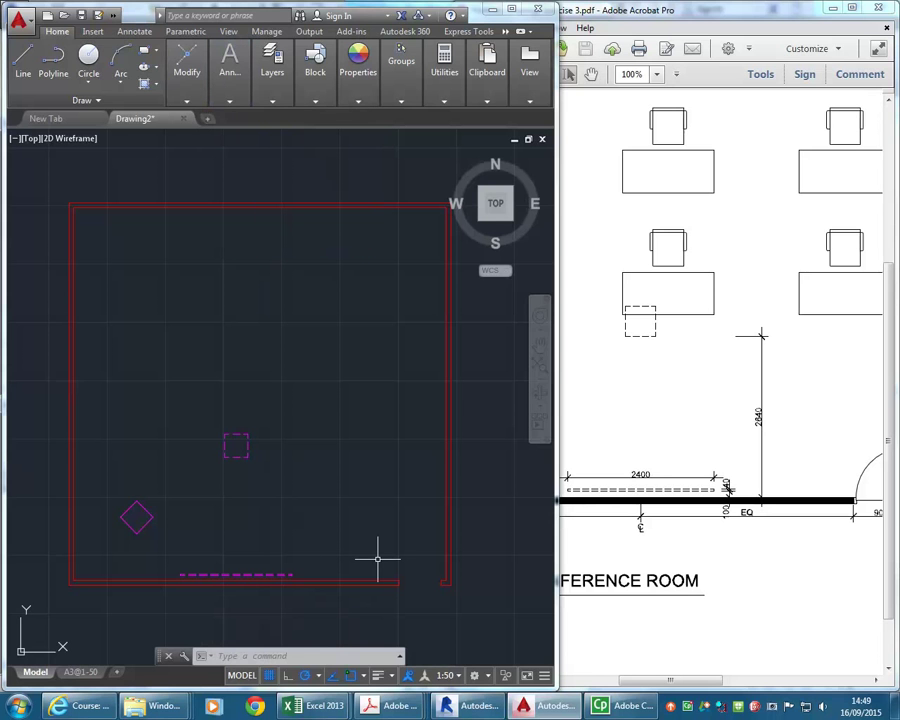
pyautogui.moveTo(377, 562); pyautogui.dragTo(288, 520, button='middle')
pyautogui.scroll(4, 306, 554)
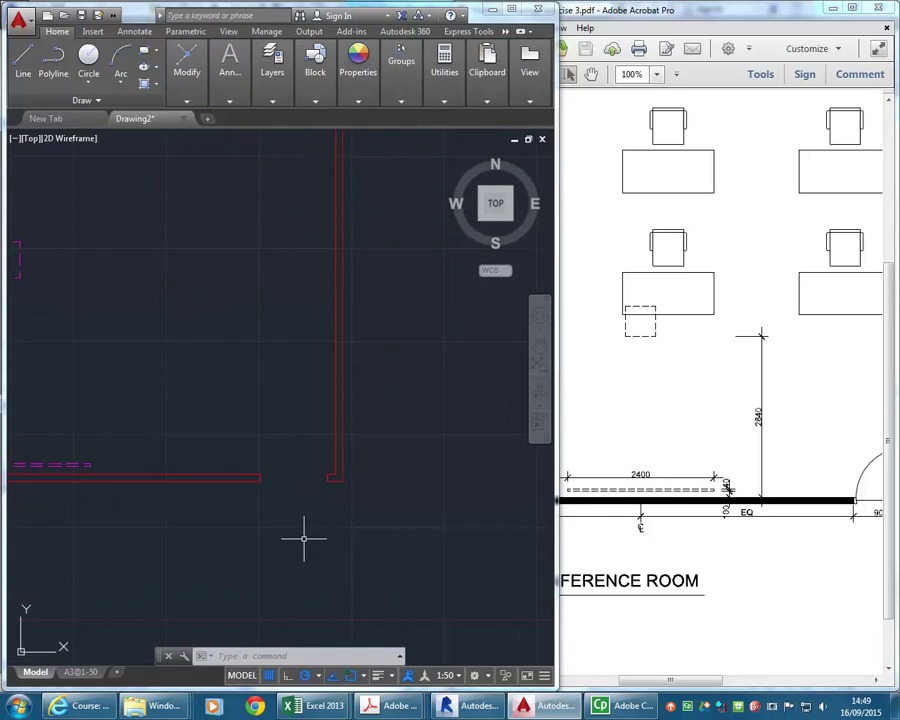
pyautogui.moveTo(260, 416); pyautogui.dragTo(296, 494, button='middle')
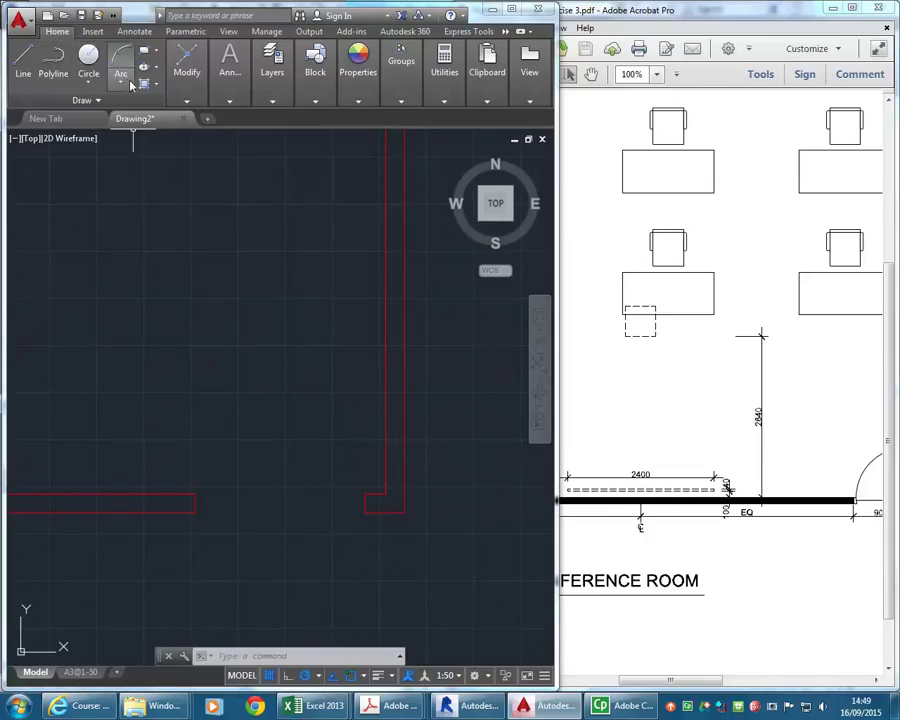
pyautogui.click(92, 32)
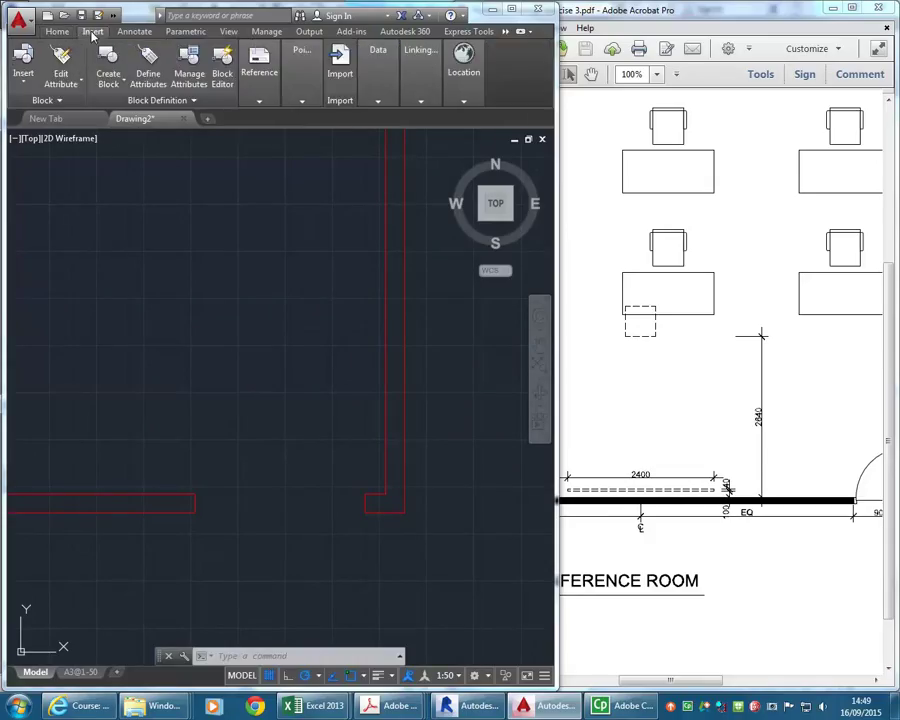
pyautogui.click(18, 73)
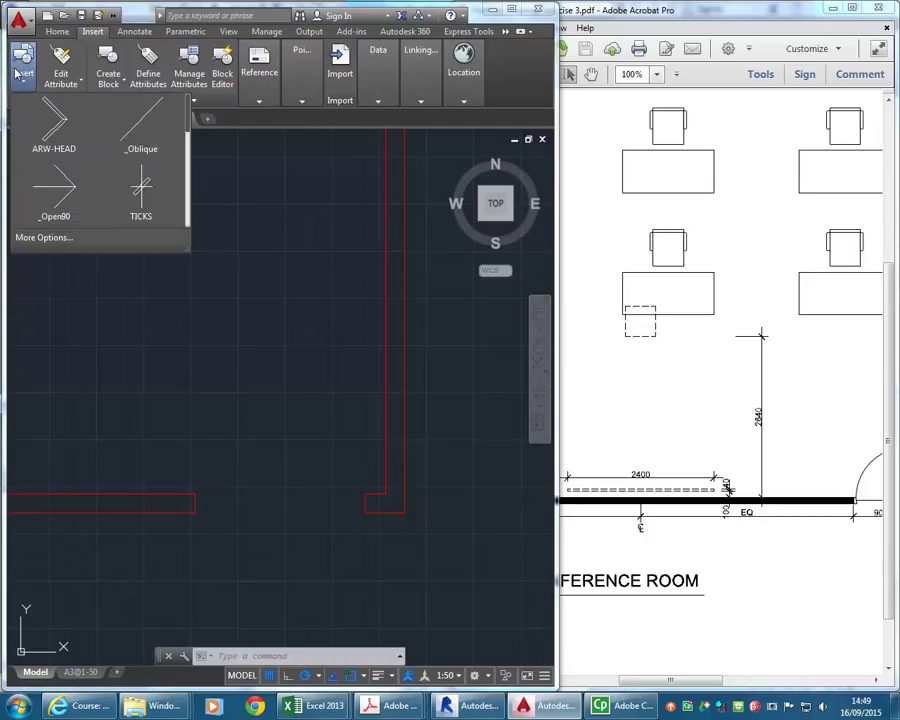
pyautogui.scroll(-2, 188, 118)
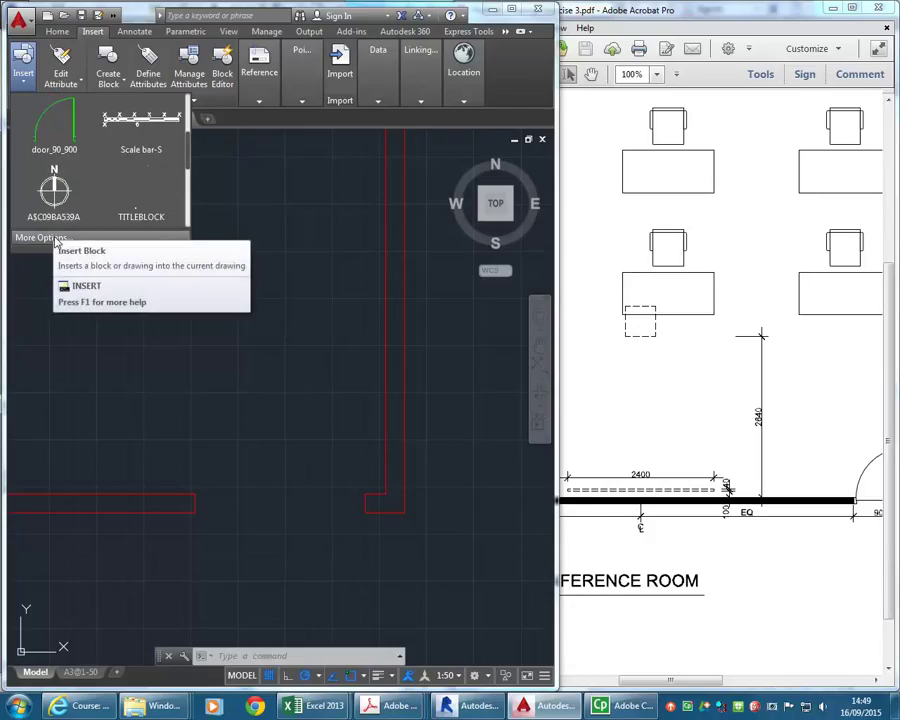
pyautogui.click(58, 128)
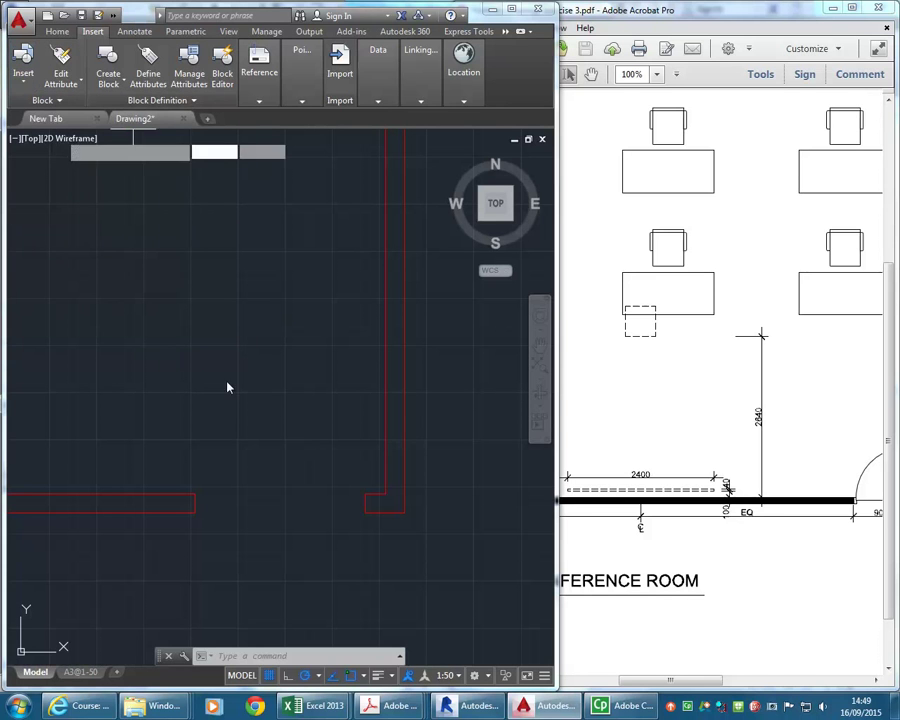
pyautogui.scroll(4, 345, 540)
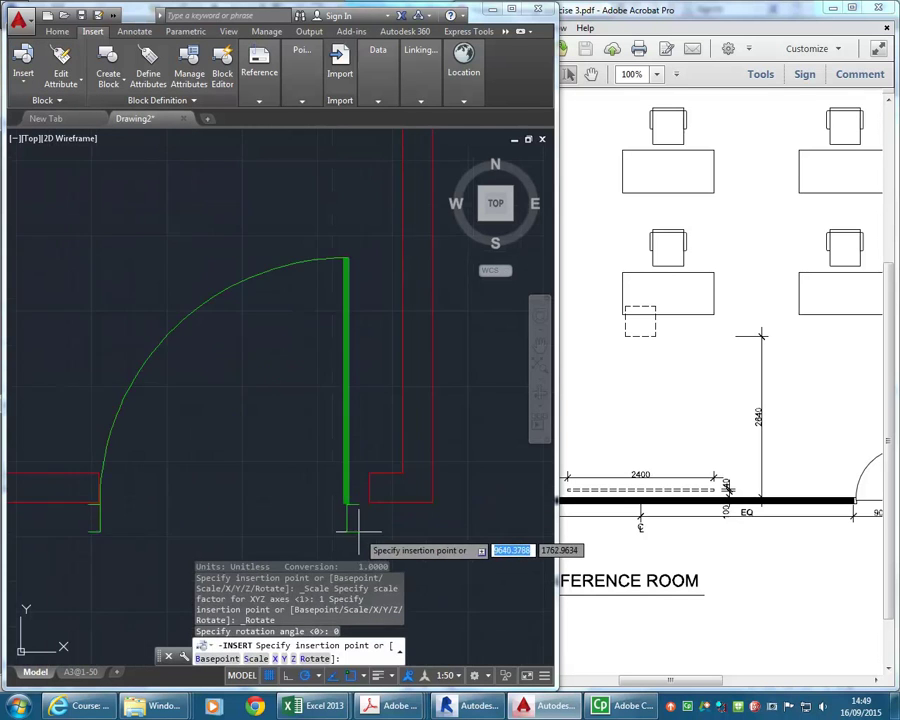
pyautogui.click(368, 480)
pyautogui.scroll(-3, 298, 463)
pyautogui.scroll(2, 298, 463)
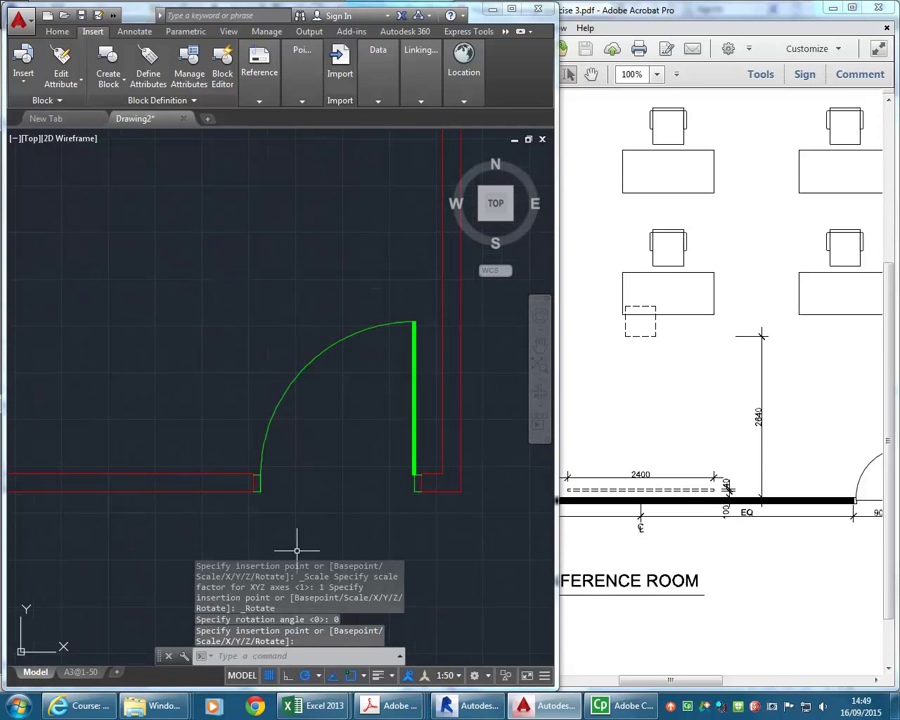
# Assign the inserted door block to the A-DOOR layer and clear the selection.
pyautogui.scroll(-9, 197, 378)
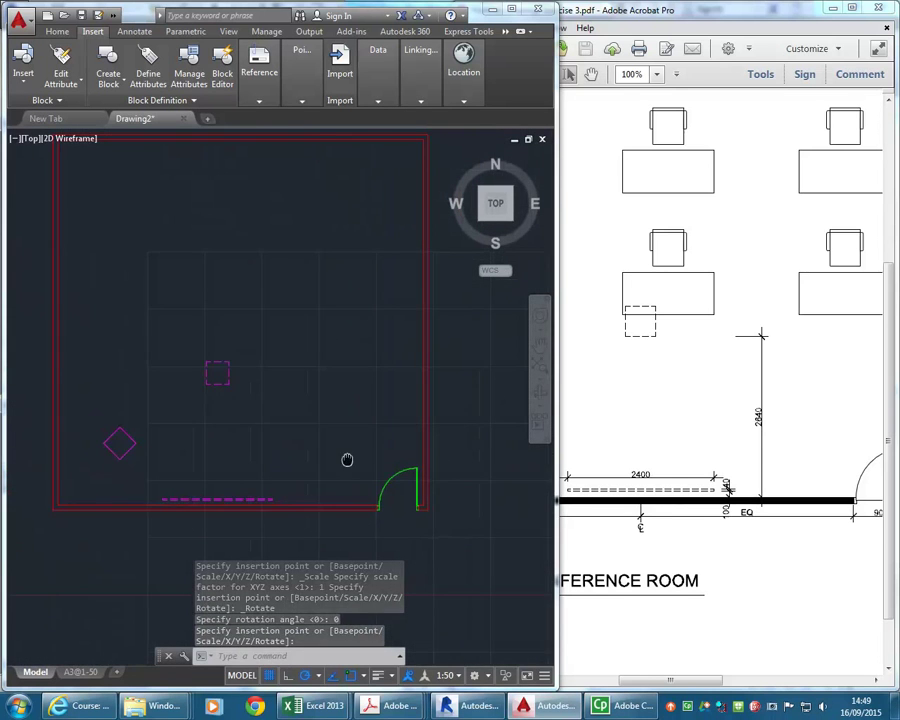
pyautogui.scroll(2, 313, 373)
pyautogui.moveTo(315, 410); pyautogui.dragTo(291, 464, button='middle')
pyautogui.scroll(2, 355, 505)
pyautogui.click(360, 497)
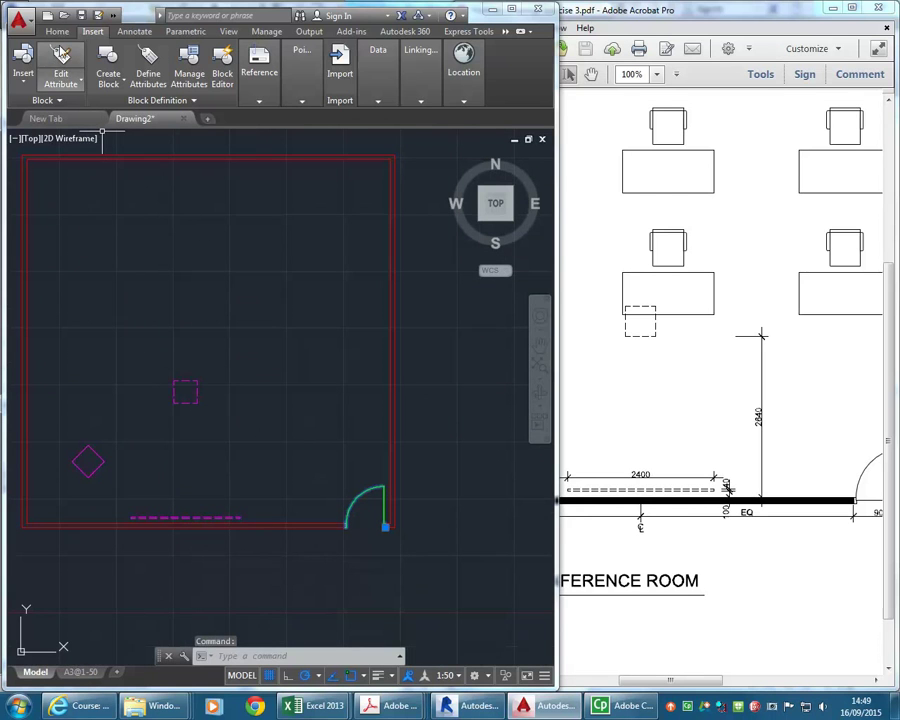
pyautogui.click(57, 32)
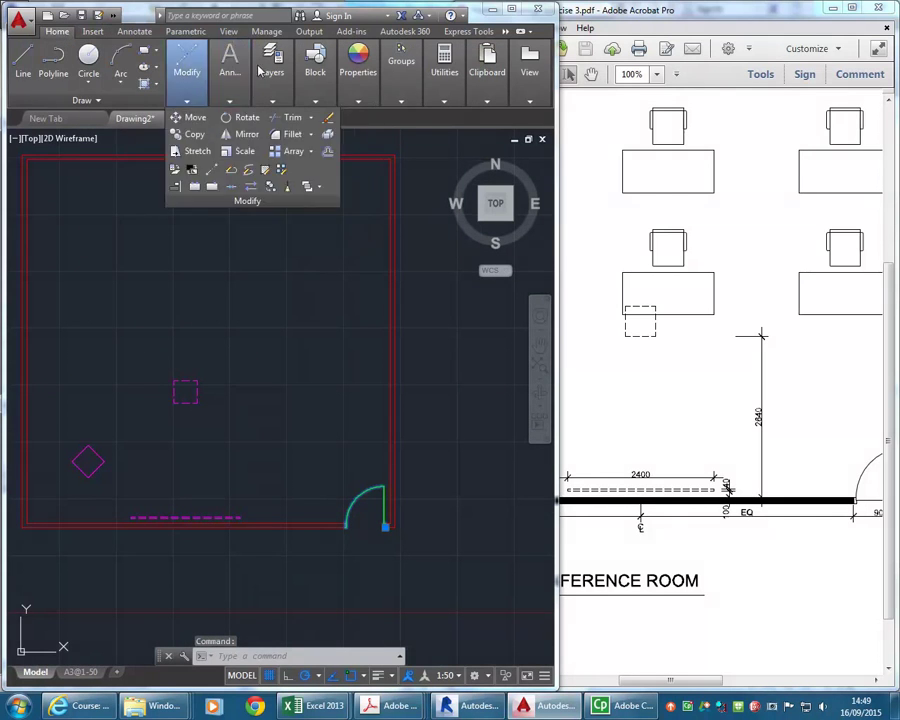
pyautogui.moveTo(265, 70)
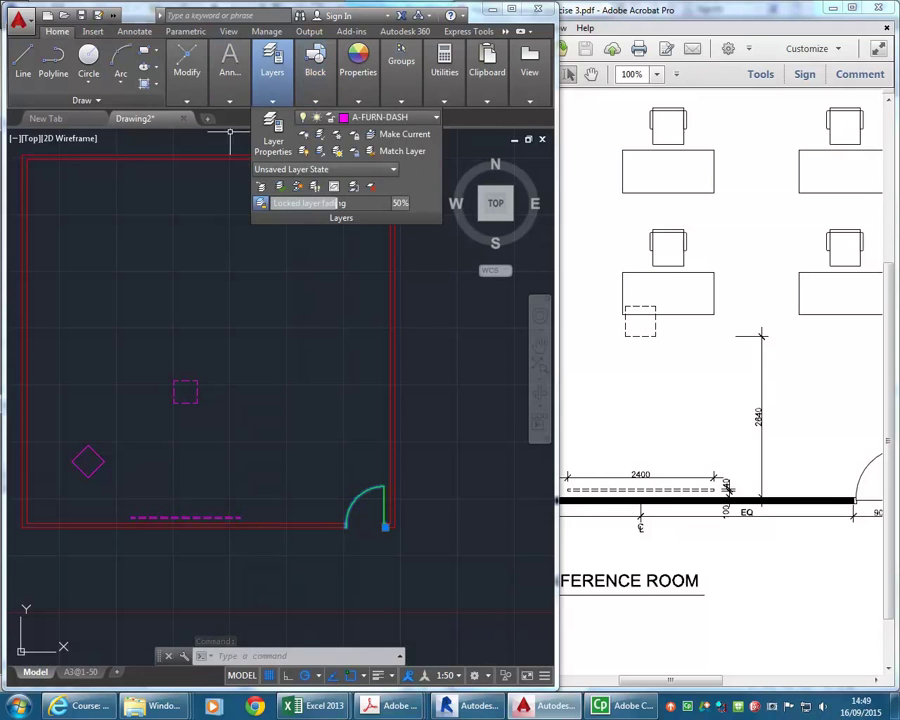
pyautogui.click(334, 121)
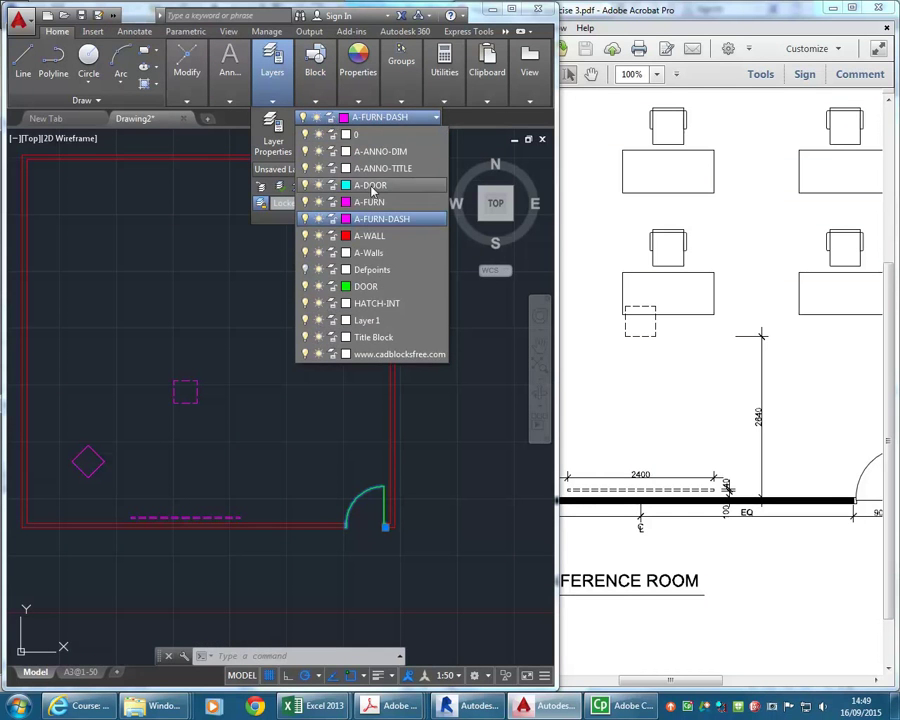
pyautogui.click(368, 185)
pyautogui.scroll(6, 340, 535)
pyautogui.press('Escape')
# Switch to the plan PDF and examine the desk sizes and their spacing from the left and bottom walls.
pyautogui.scroll(-8, 250, 432)
pyautogui.moveTo(250, 432); pyautogui.dragTo(395, 510, button='middle')
pyautogui.scroll(3, 327, 528)
pyautogui.moveTo(335, 351); pyautogui.dragTo(324, 356, button='middle')
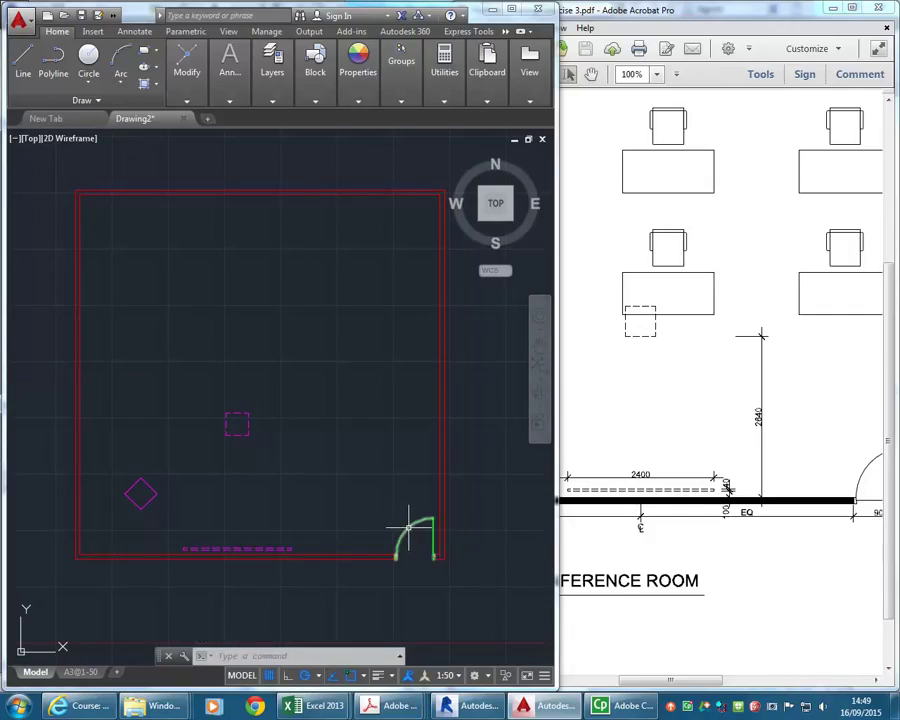
pyautogui.click(672, 390)
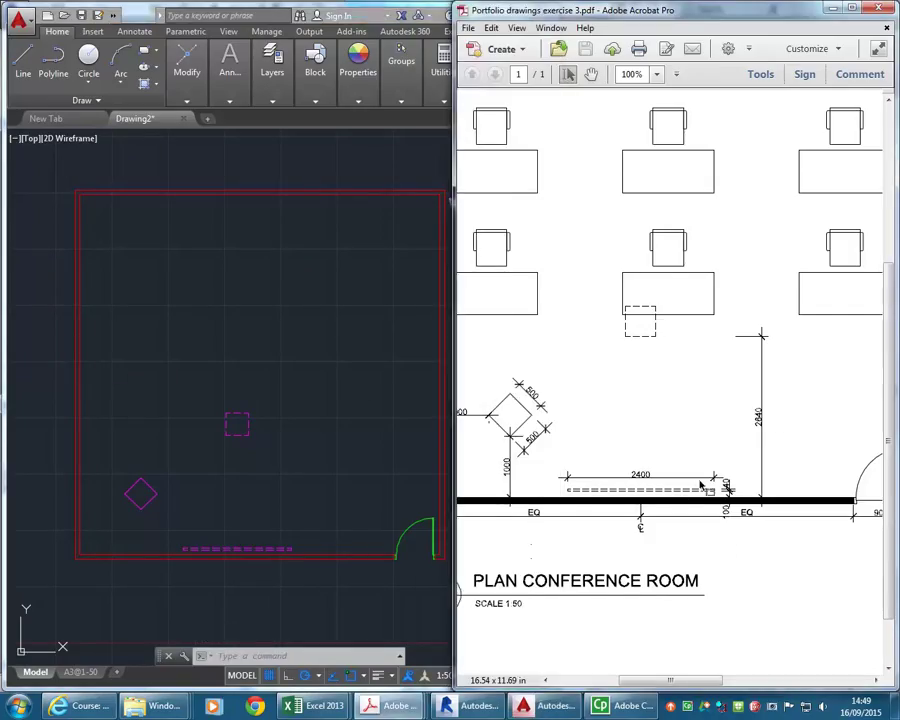
pyautogui.moveTo(704, 681); pyautogui.dragTo(660, 680)
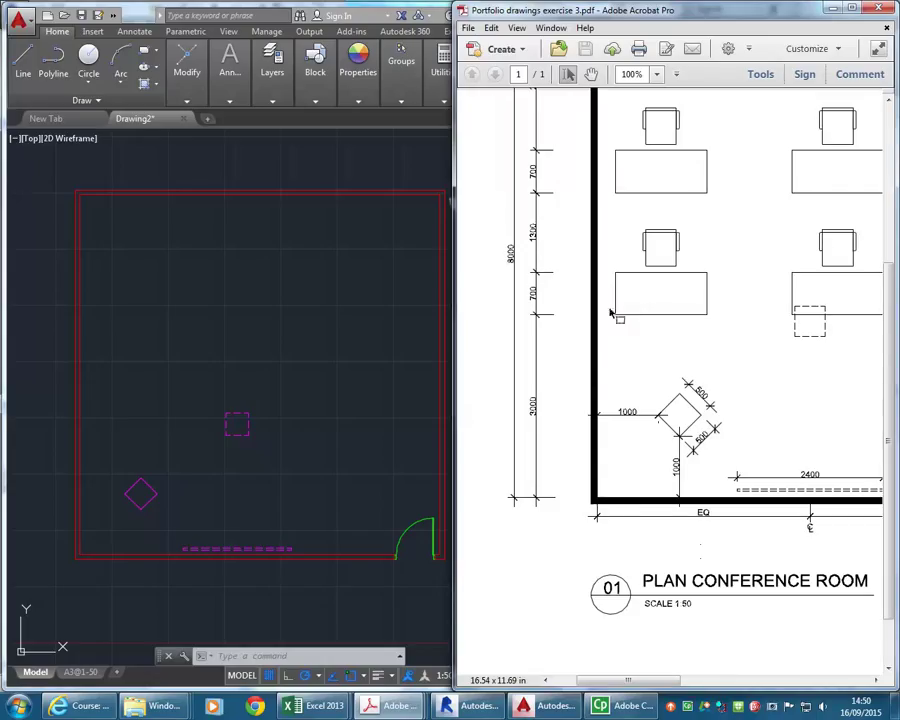
pyautogui.moveTo(646, 682); pyautogui.dragTo(658, 685)
pyautogui.scroll(4, 598, 264)
pyautogui.scroll(-1, 600, 265)
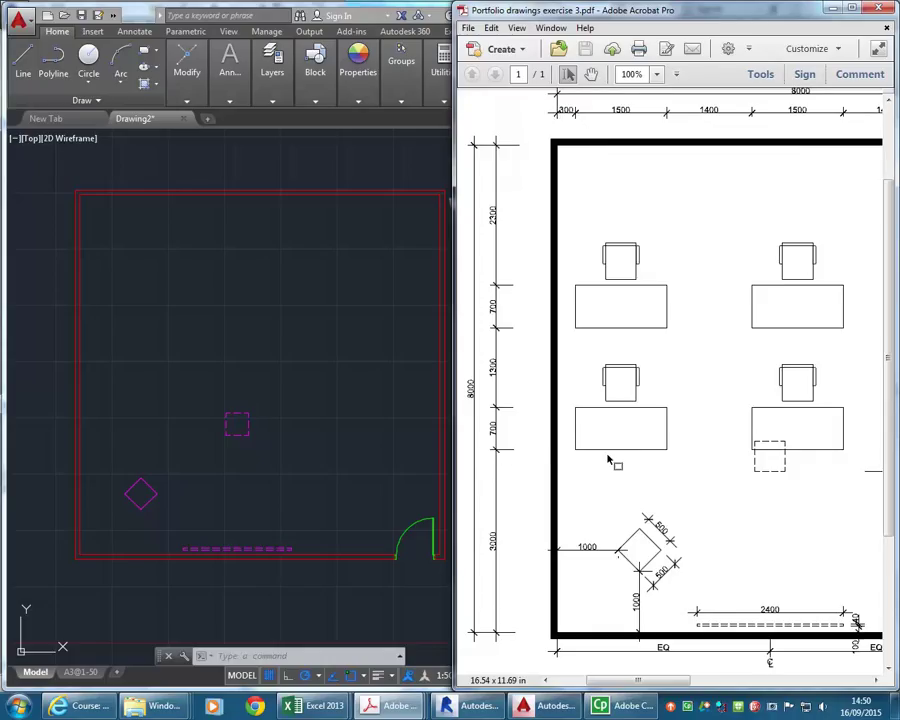
# Switch back to AutoCAD and make the continuous-line furniture layer current in place of A-FURN-DASH.
pyautogui.click(205, 405)
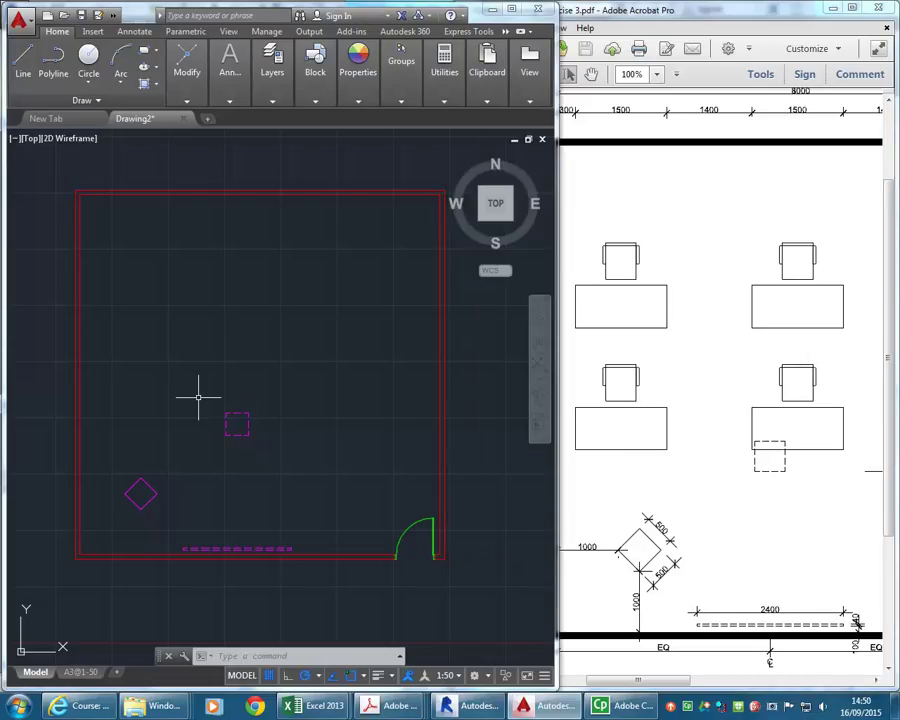
pyautogui.moveTo(229, 76)
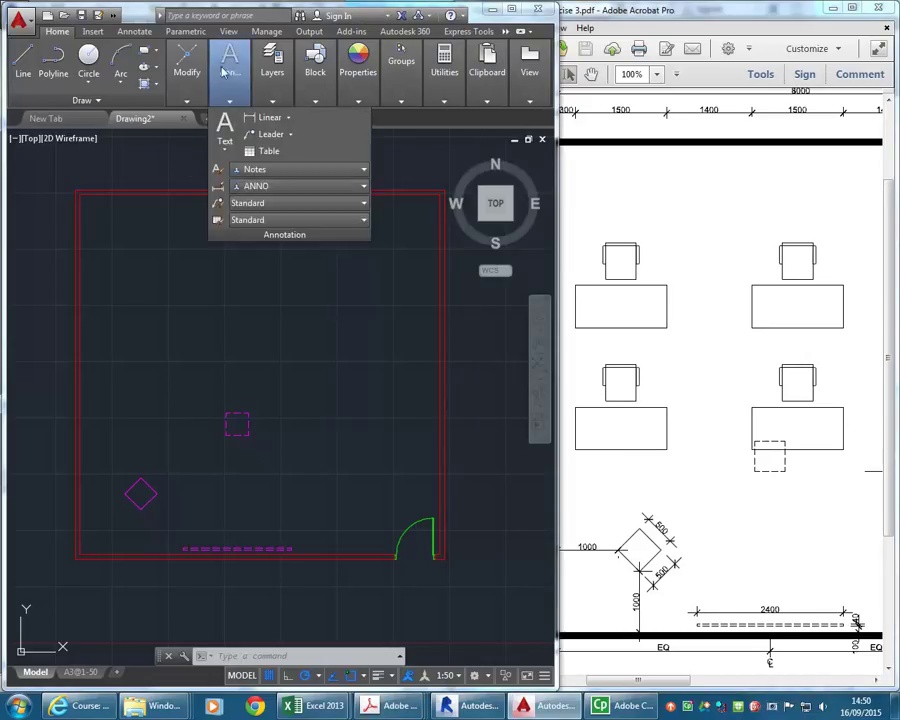
pyautogui.moveTo(272, 75)
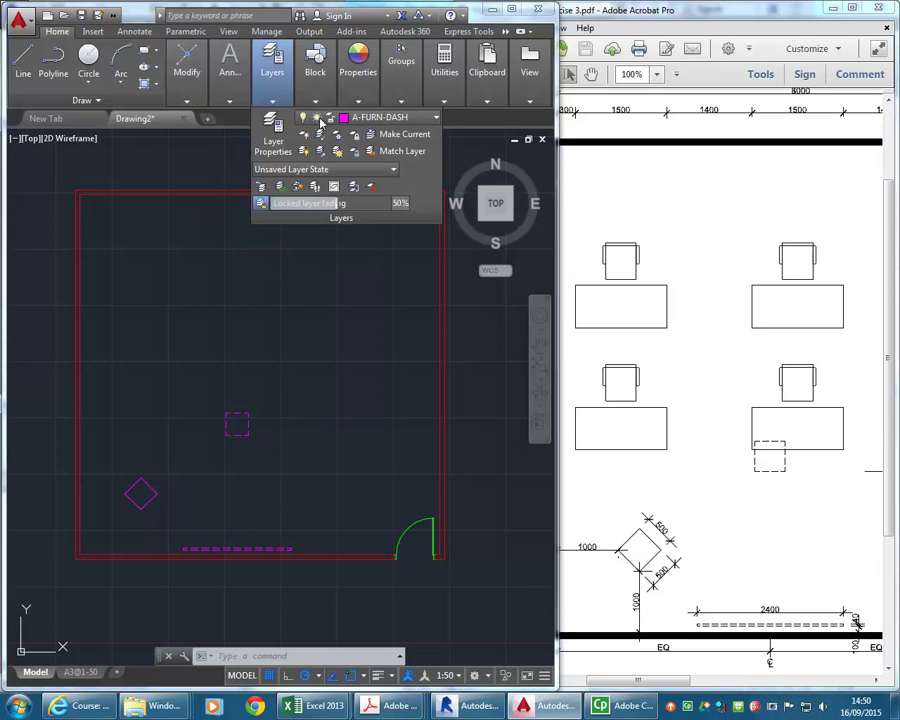
pyautogui.click(377, 118)
pyautogui.click(380, 199)
# Draw a guide line from the room's inner bottom-left corner to a point 300 mm across and 3000 mm up.
pyautogui.click(24, 67)
pyautogui.click(80, 552)
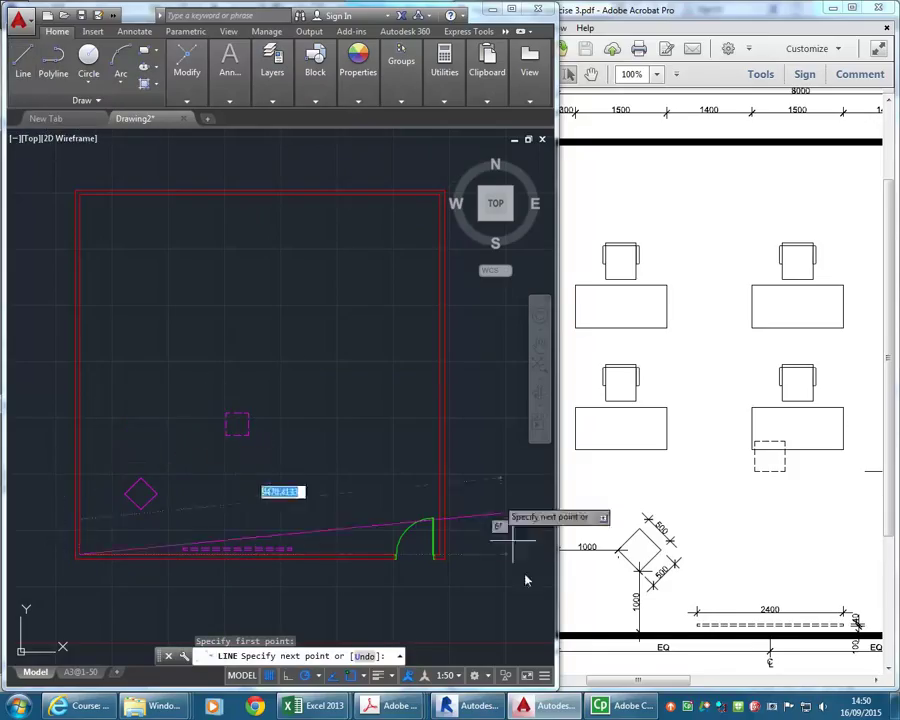
pyautogui.click(565, 575)
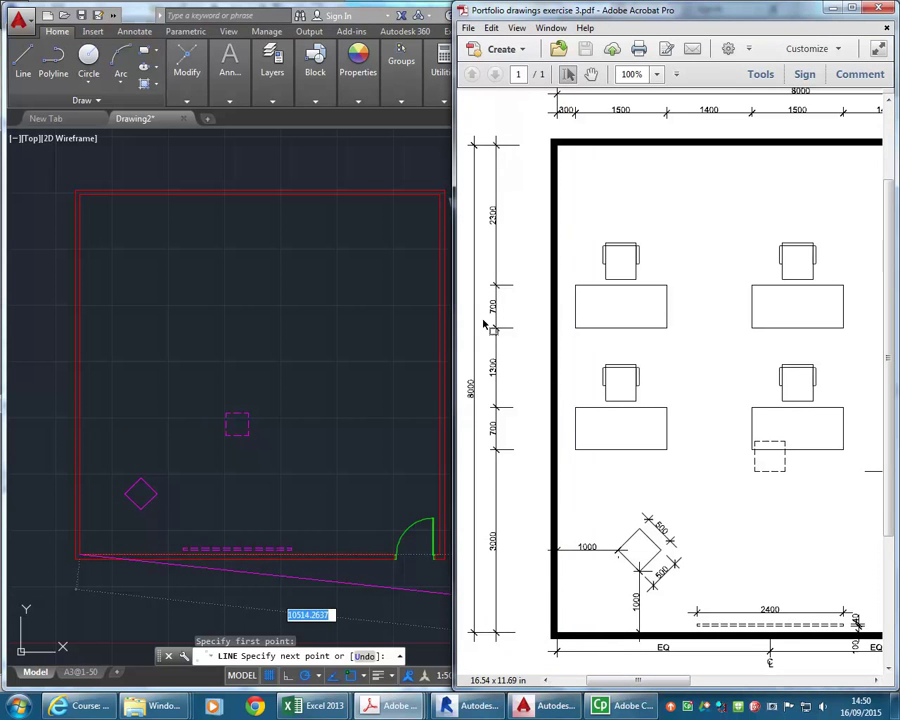
pyautogui.click(247, 241)
pyautogui.write('3000')
pyautogui.press('Tab')
pyautogui.write('3000')
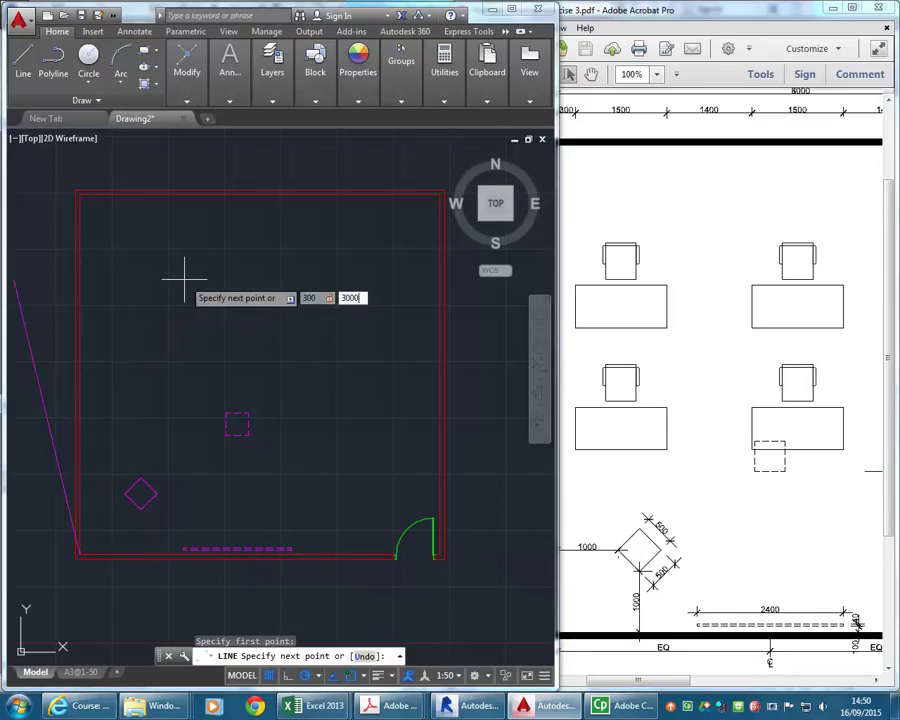
pyautogui.press('Return')
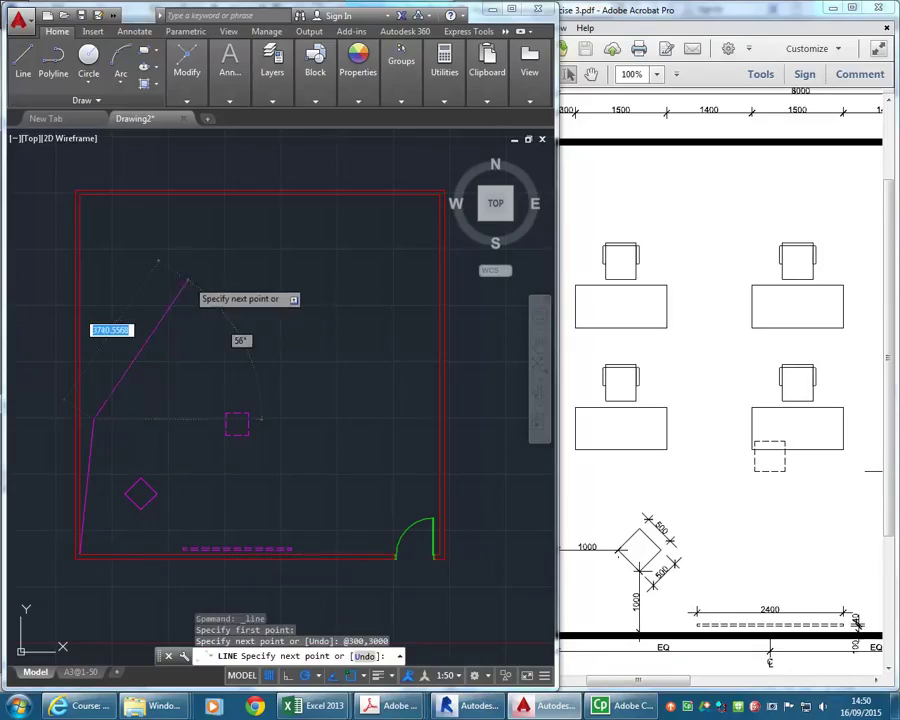
pyautogui.press('Return')
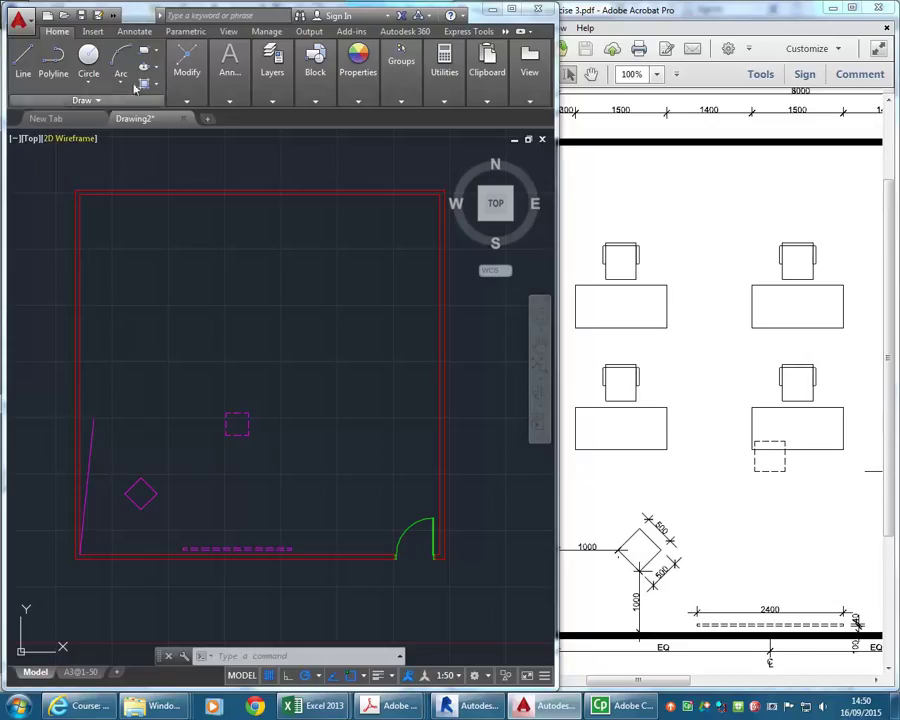
# Open the Exercise 3 conference room notes PDF and examine the instructions for drawing the table and chair.
pyautogui.moveTo(195, 67)
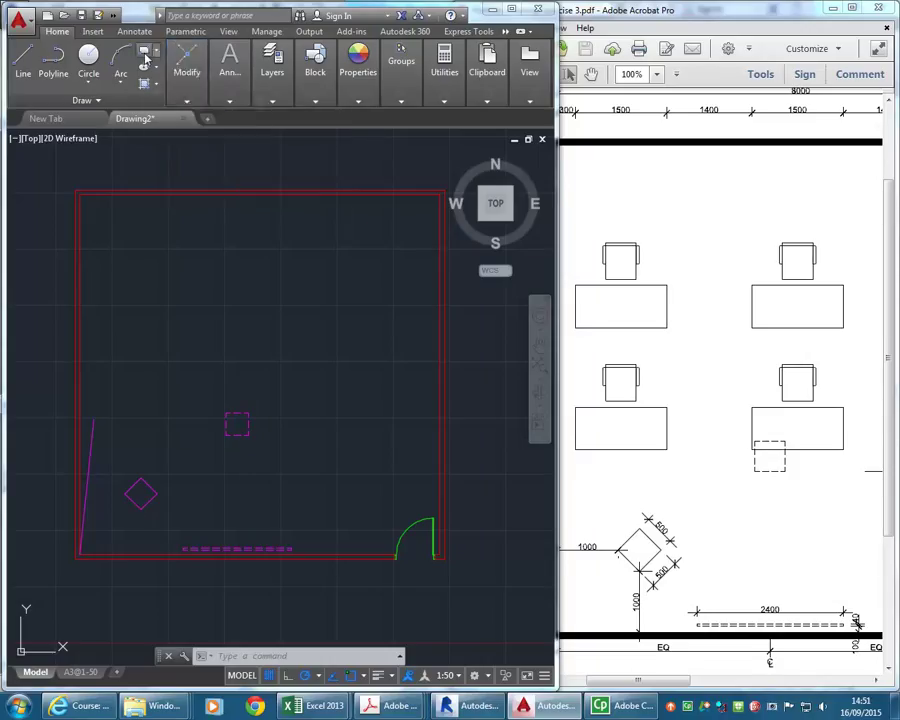
pyautogui.moveTo(397, 705)
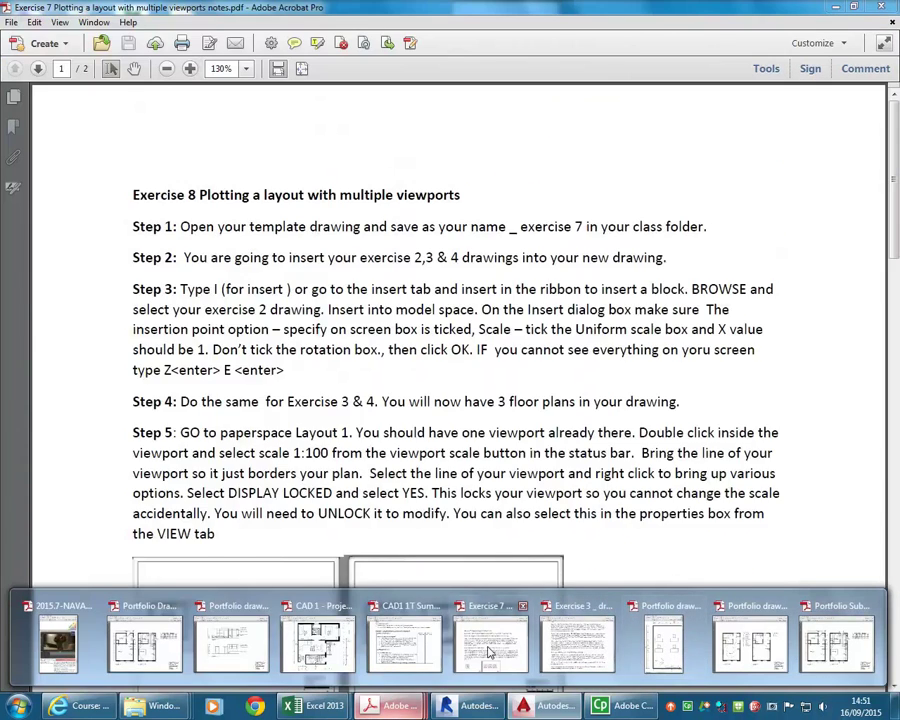
pyautogui.click(593, 653)
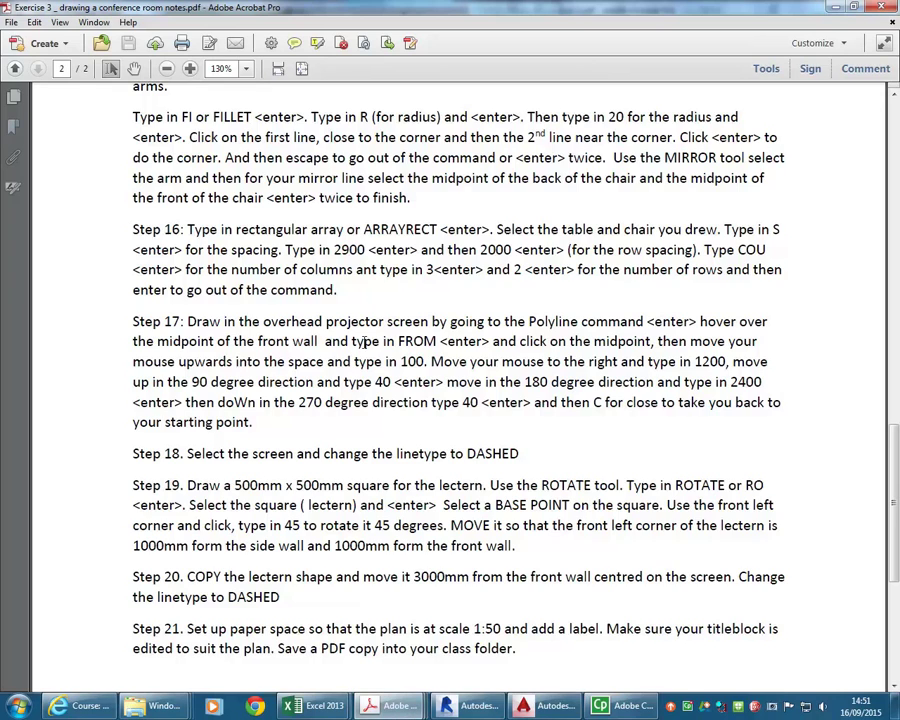
pyautogui.doubleClick(405, 341)
pyautogui.scroll(-5, 348, 272)
pyautogui.scroll(13, 348, 272)
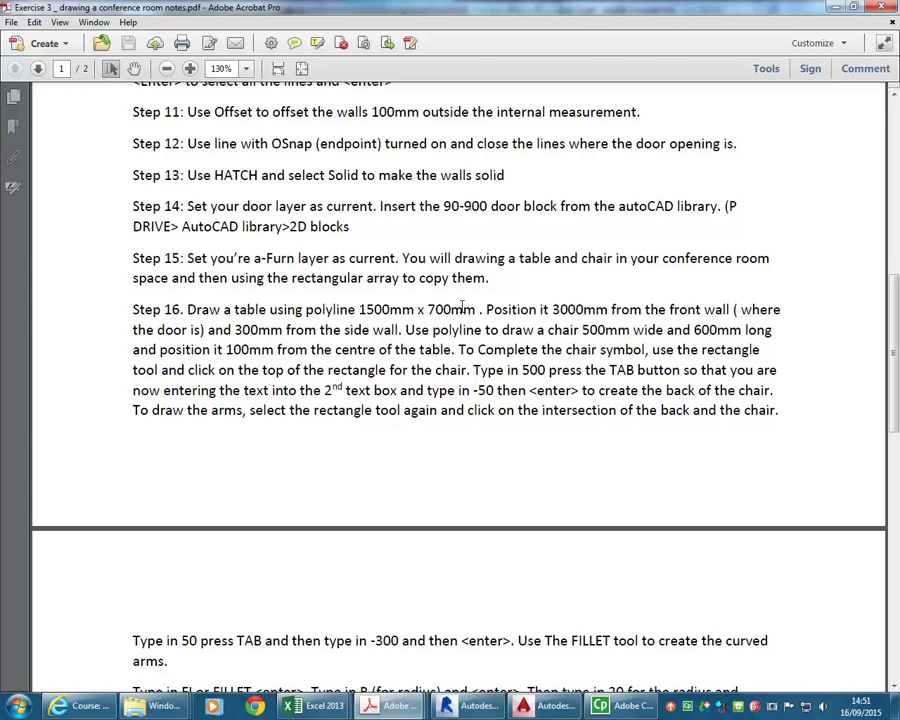
pyautogui.click(853, 7)
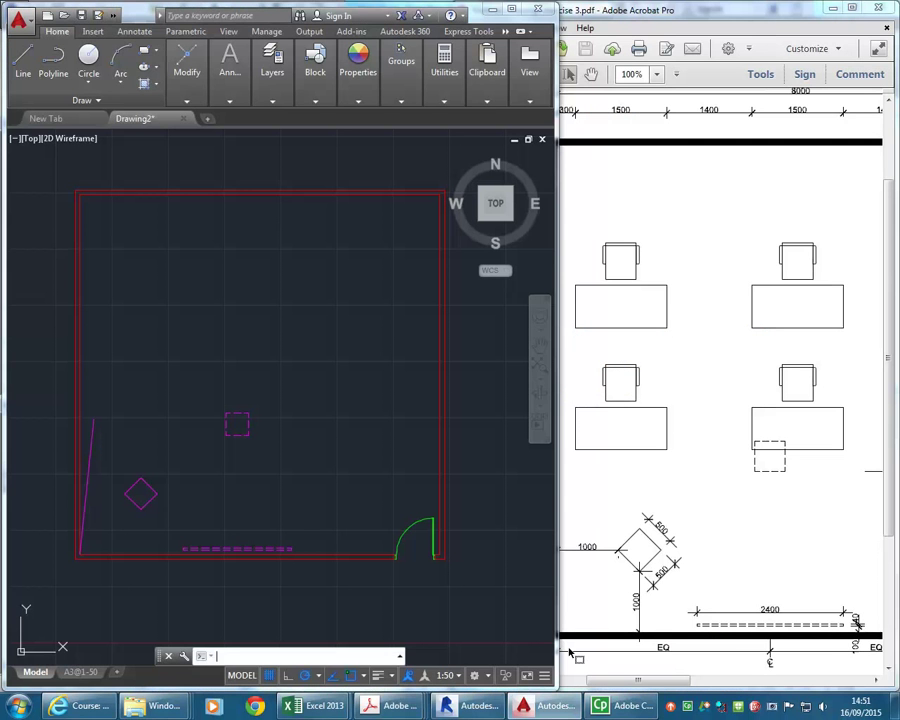
# Draw a 1500 x 700 mm desk rectangle up and across from the upper end of the guide line.
pyautogui.click(878, 457)
pyautogui.scroll(2, 878, 430)
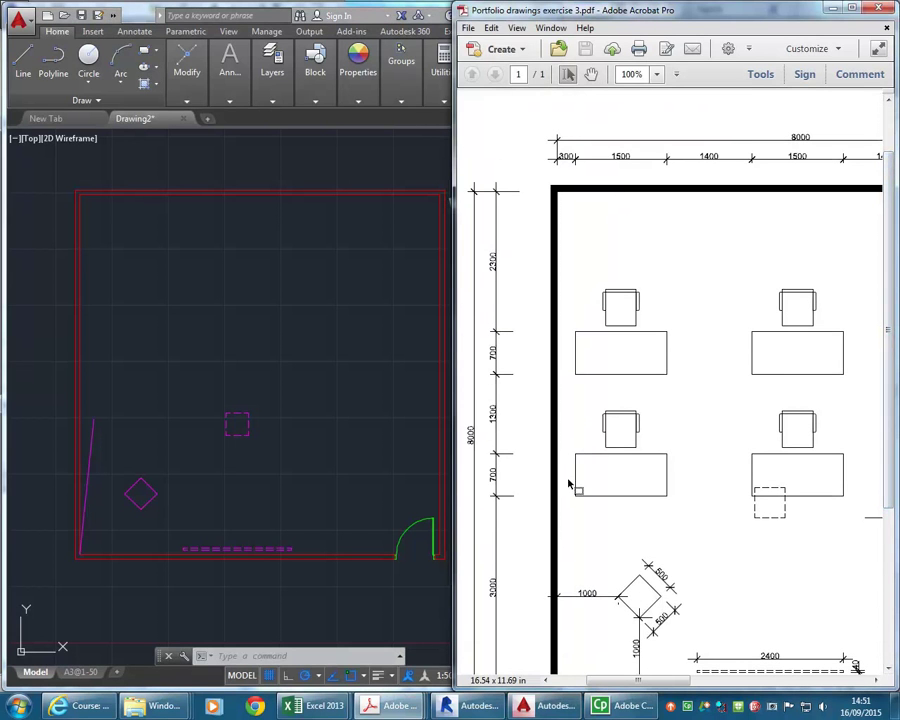
pyautogui.click(80, 400)
pyautogui.click(145, 53)
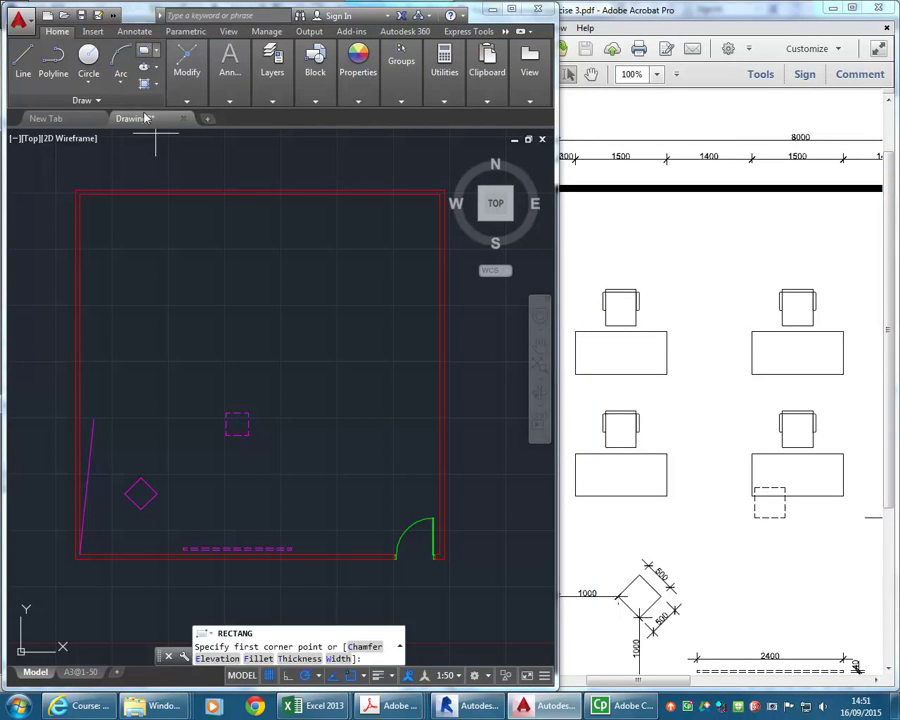
pyautogui.click(93, 420)
pyautogui.write('1500')
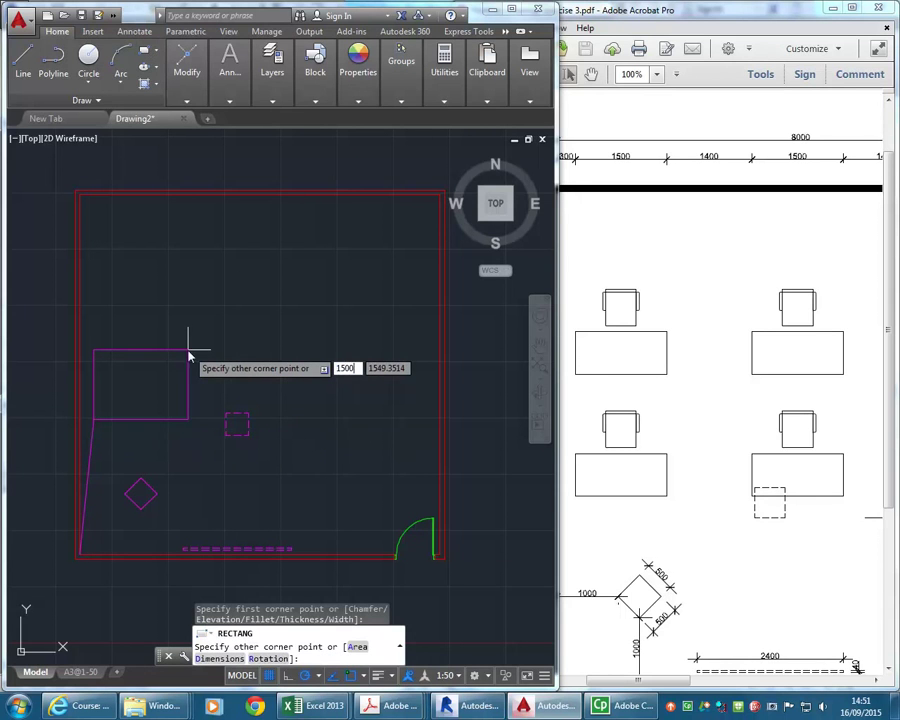
pyautogui.press('Tab')
pyautogui.write('700')
pyautogui.press('Return')
# Return to the conference room notes PDF and read how to size, position and complete the chair symbol.
pyautogui.scroll(4, 153, 388)
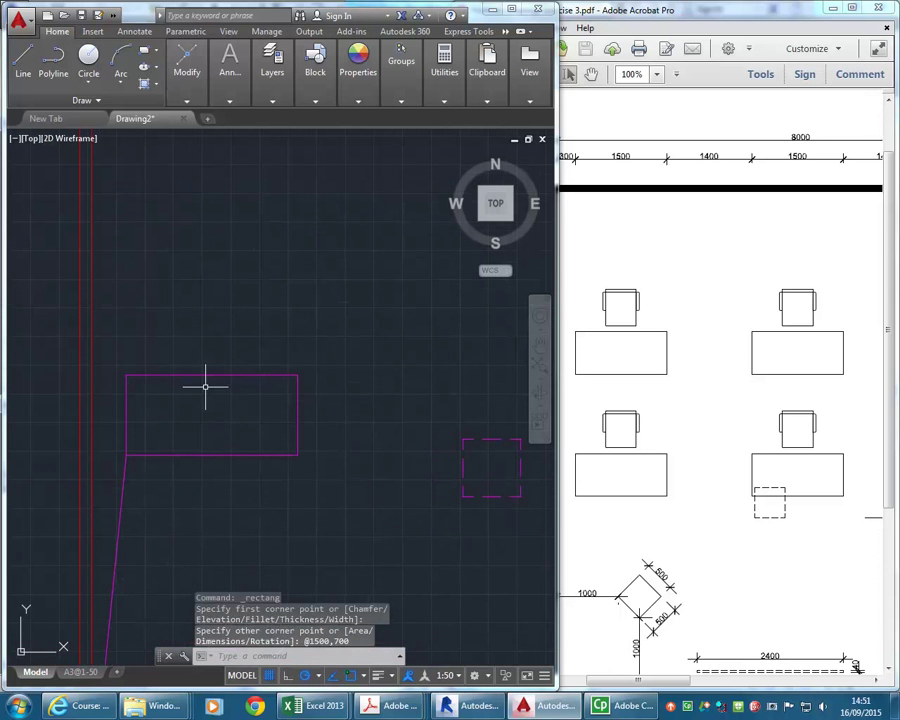
pyautogui.moveTo(397, 705)
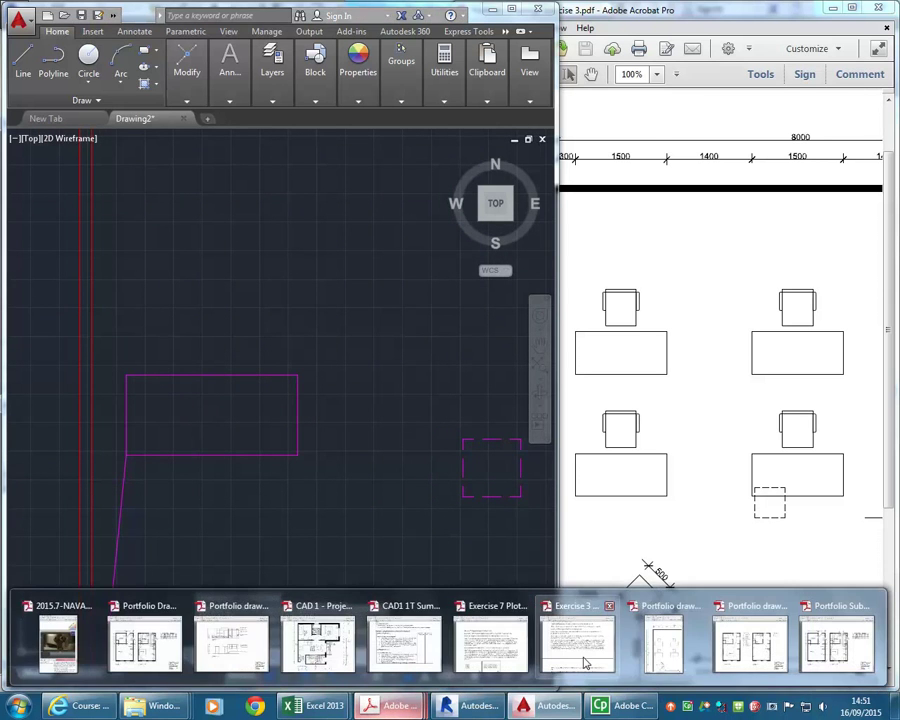
pyautogui.click(580, 650)
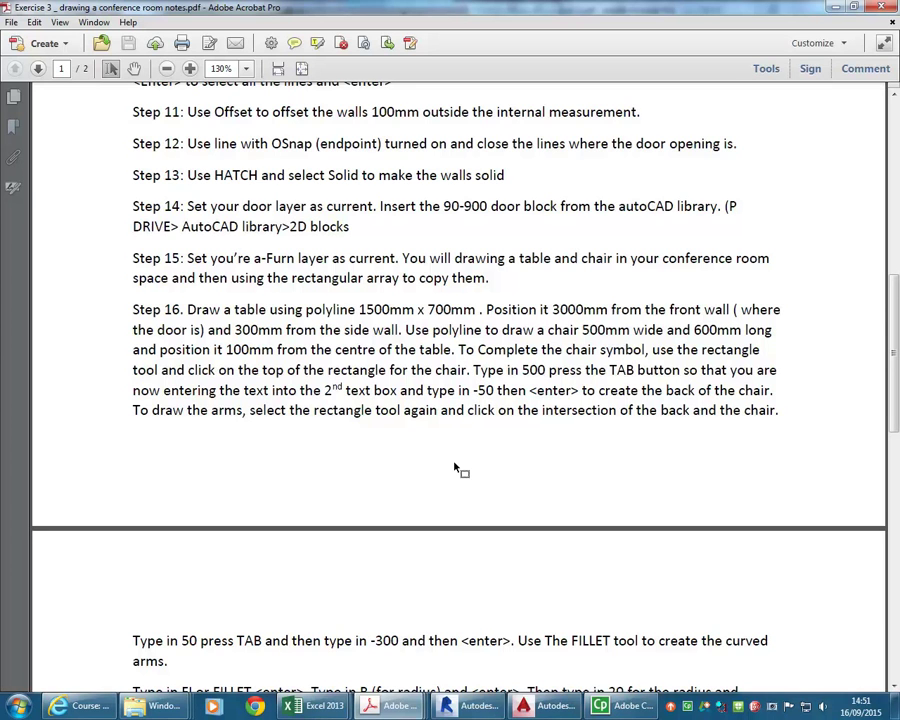
pyautogui.scroll(-5, 434, 418)
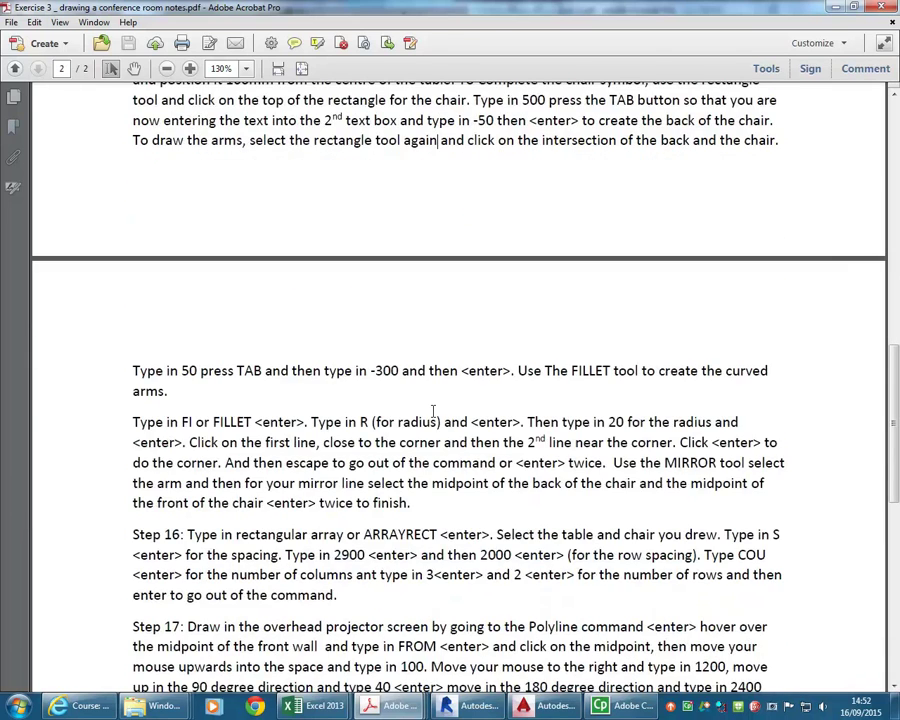
pyautogui.scroll(3, 434, 412)
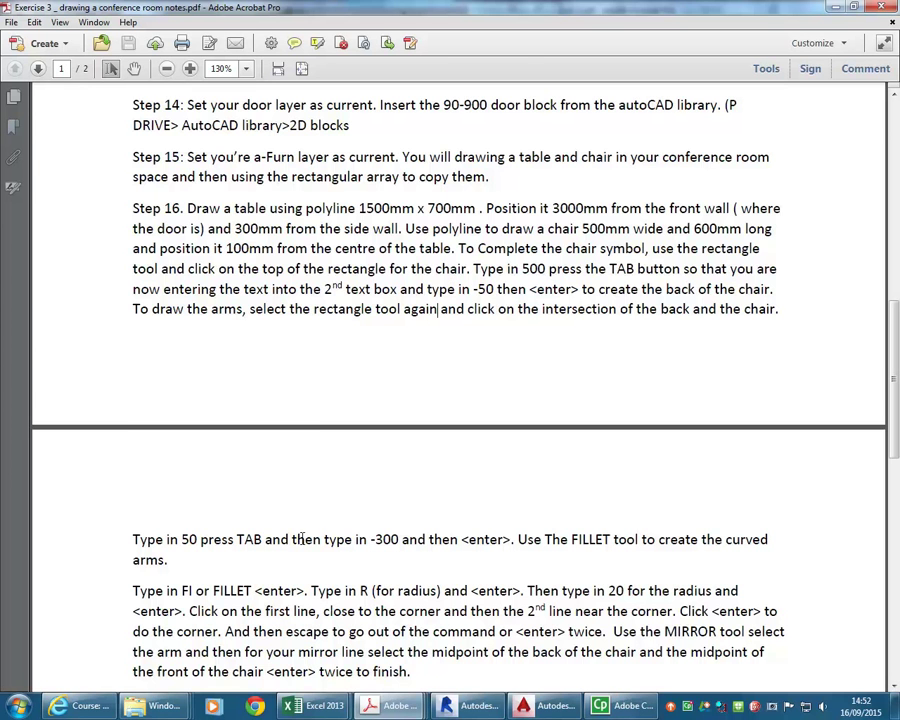
# Dock the notes PDF window beside the drawing at 75% zoom, widen it and hide its navigation pane buttons.
pyautogui.doubleClick(600, 8)
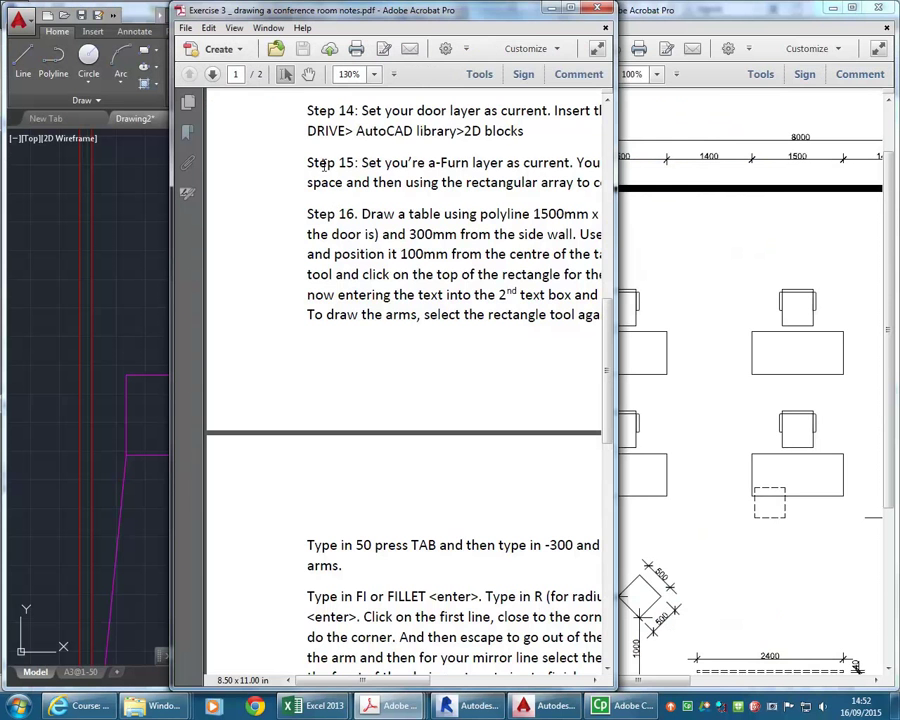
pyautogui.moveTo(255, 10); pyautogui.dragTo(748, 48)
pyautogui.moveTo(897, 30); pyautogui.dragTo(897, 30)
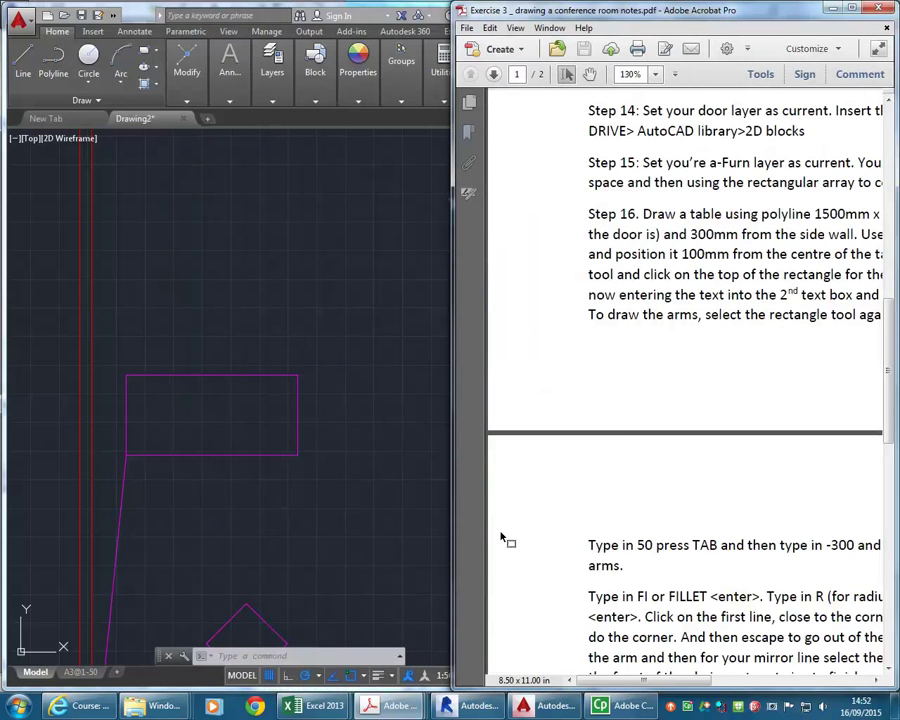
pyautogui.keyDown('ctrl'); pyautogui.scroll(-4, 543, 323); pyautogui.keyUp('ctrl')
pyautogui.keyDown('ctrl'); pyautogui.scroll(1, 464, 303); pyautogui.keyUp('ctrl')
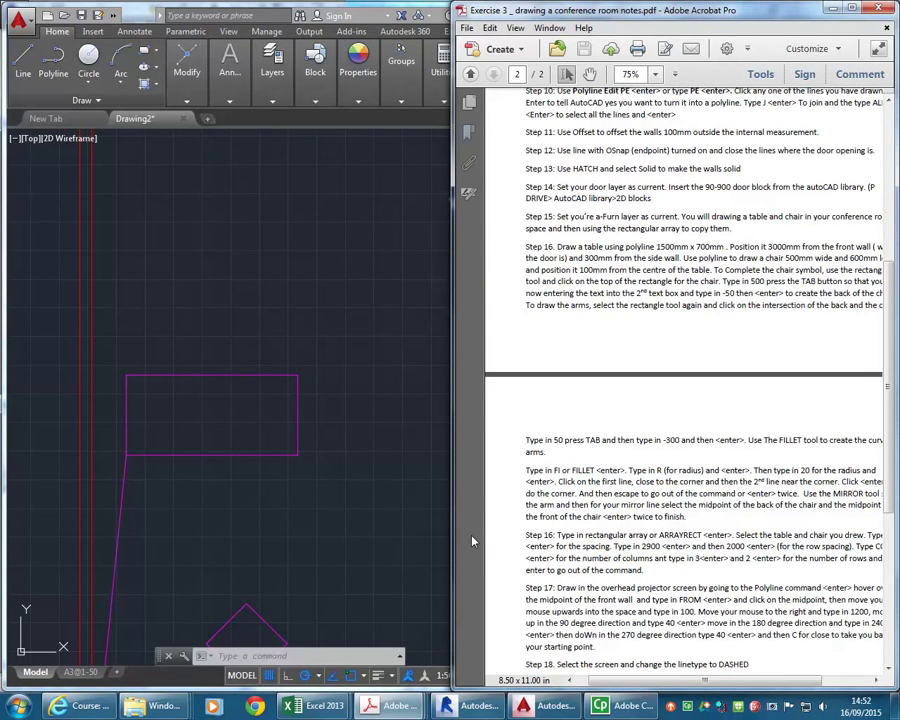
pyautogui.moveTo(393, 521); pyautogui.dragTo(390, 521)
pyautogui.rightClick(406, 427)
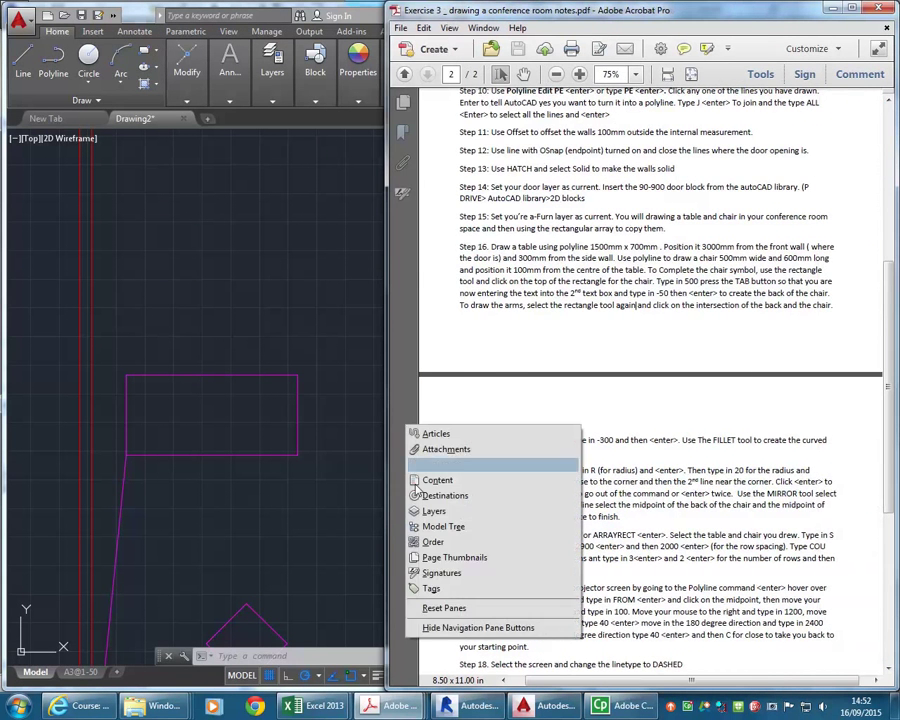
pyautogui.click(446, 630)
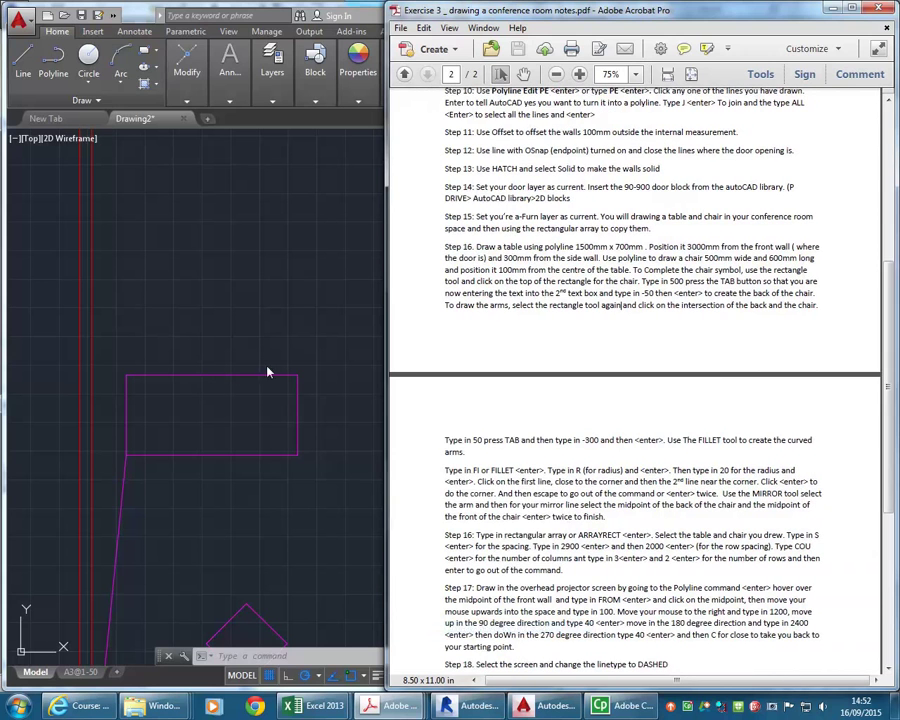
# Switch to AutoCAD and narrow its window so the notes stay readable beside the desk.
pyautogui.click(186, 342)
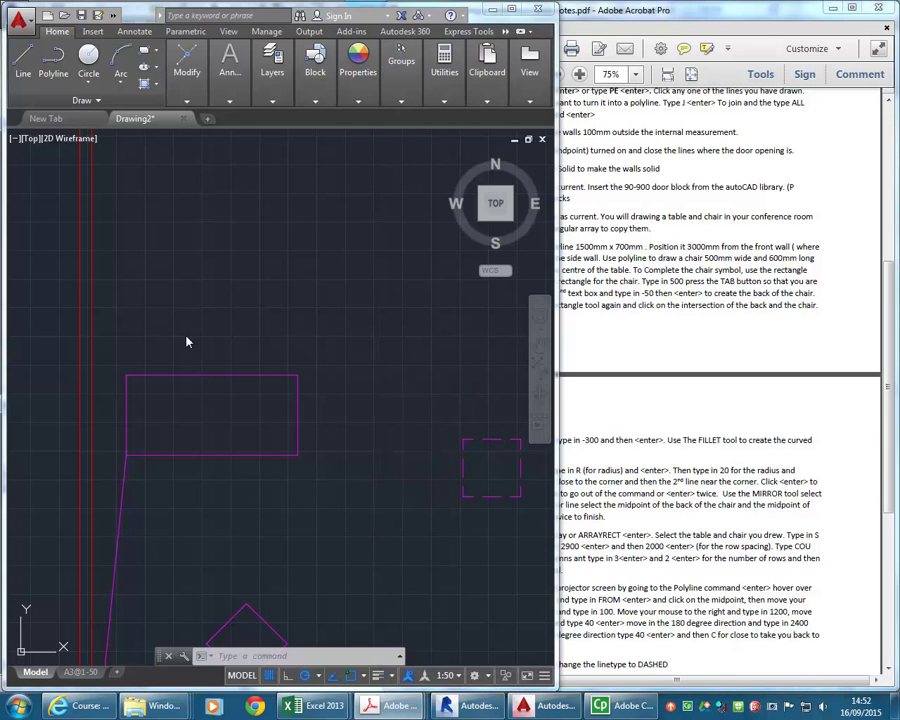
pyautogui.moveTo(523, 494); pyautogui.dragTo(453, 494)
pyautogui.scroll(3, 130, 360)
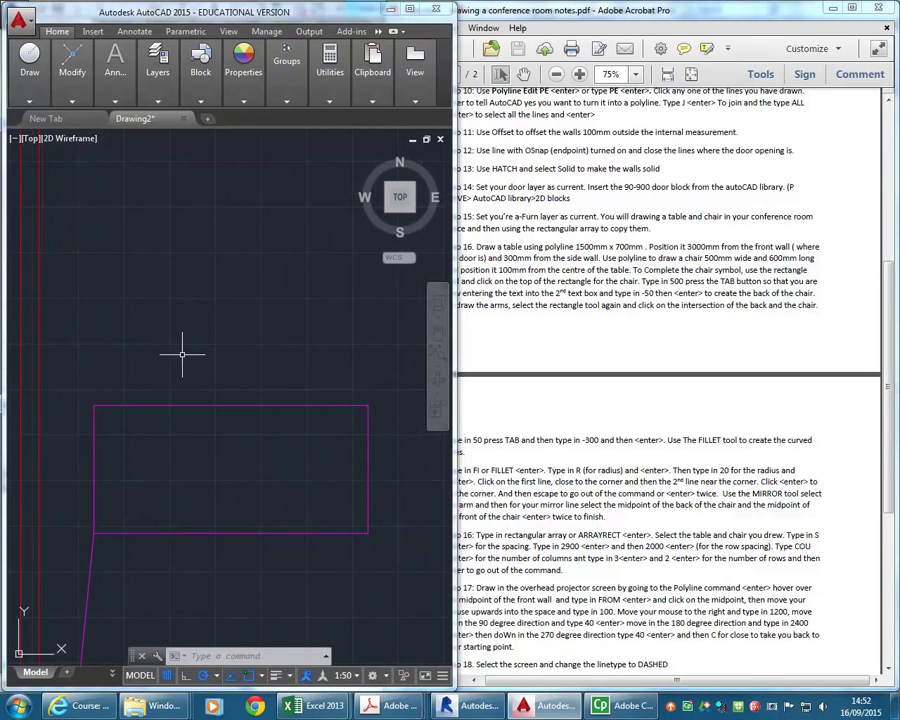
pyautogui.click(30, 58)
pyautogui.click(143, 117)
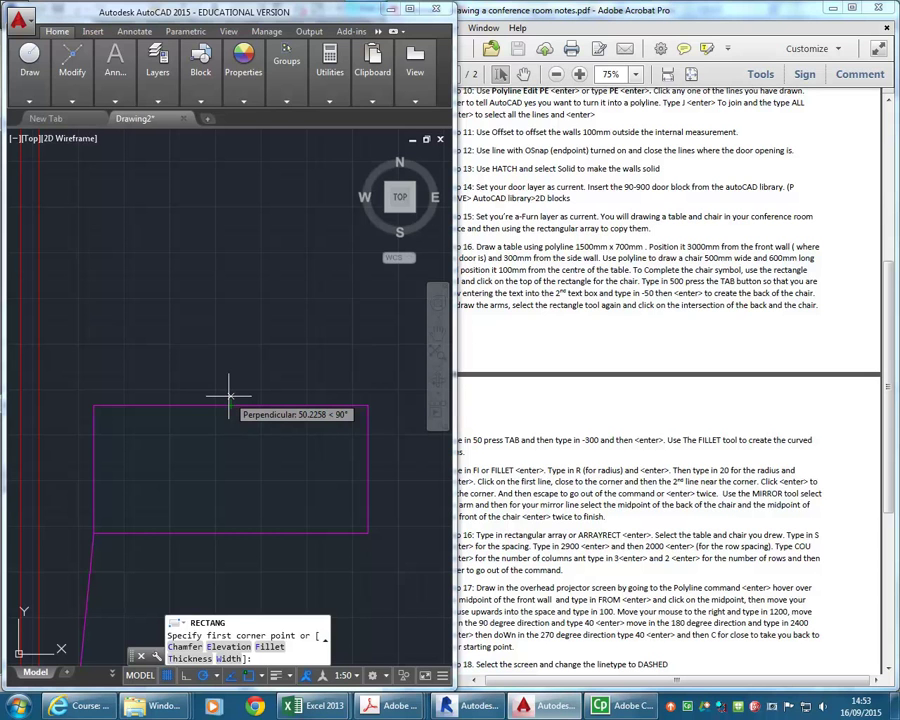
pyautogui.write('-')
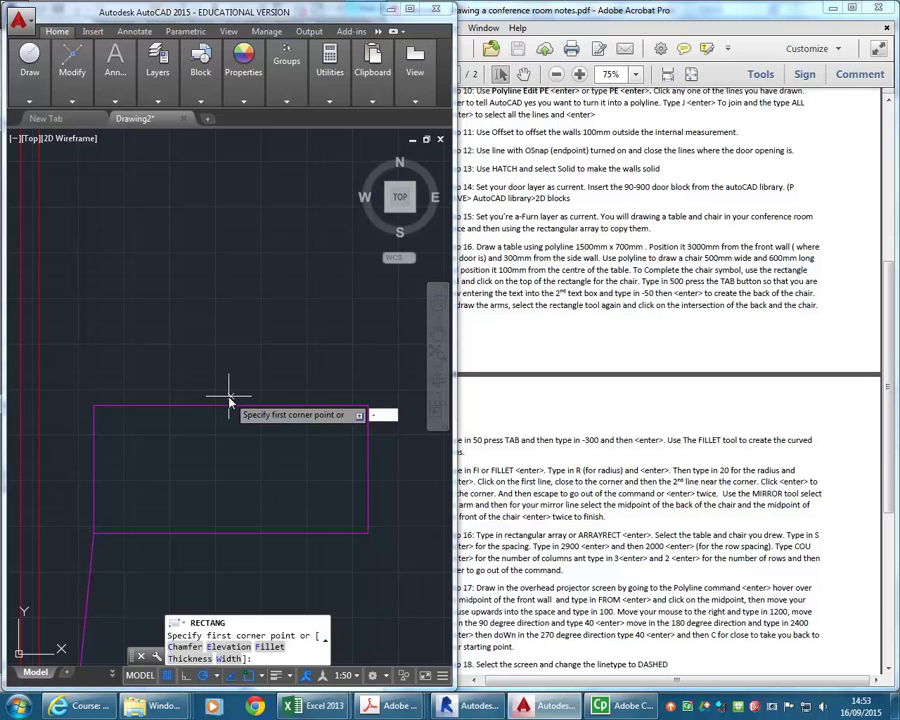
pyautogui.write('250')
pyautogui.press('Tab')
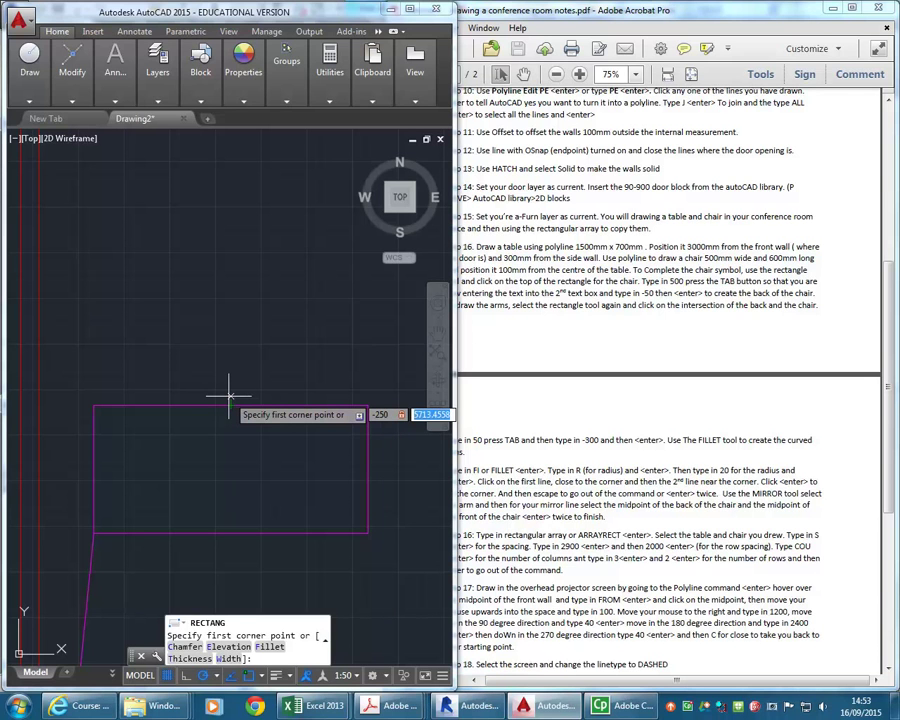
pyautogui.write('100')
pyautogui.press('Return')
pyautogui.press('Escape')
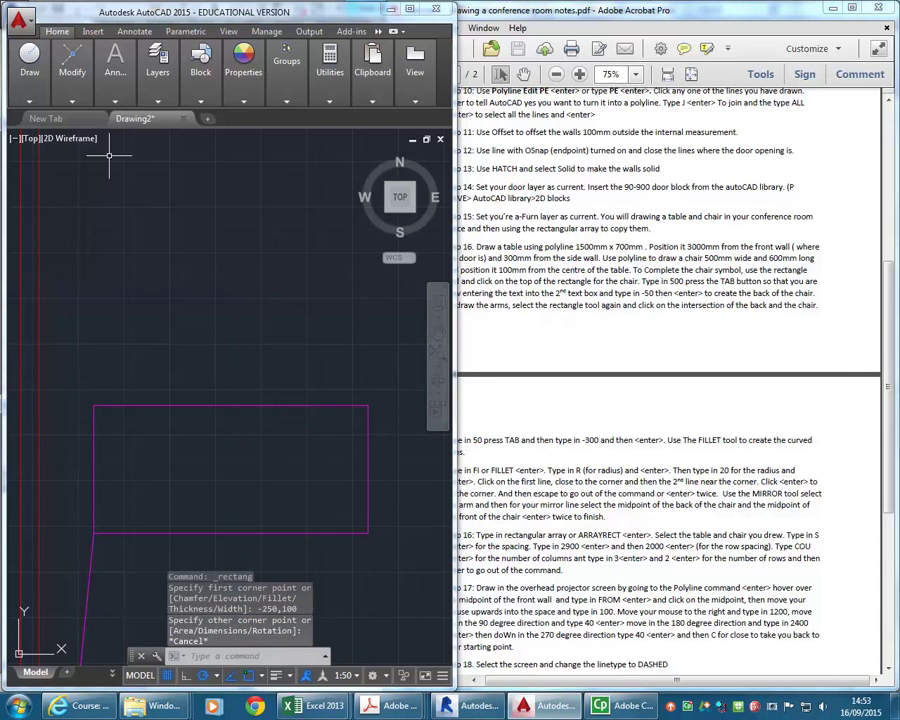
# Try to start a rectangle with its first corner offset -250, 100 from the midpoint of the desk's upper edge.
pyautogui.moveTo(72, 75)
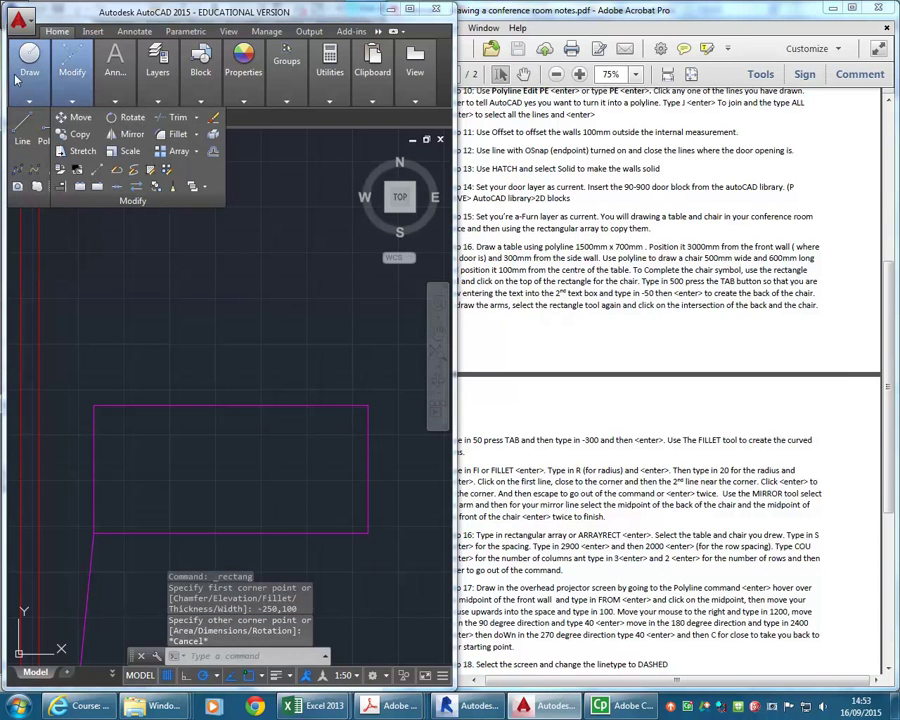
pyautogui.moveTo(30, 65)
pyautogui.click(143, 121)
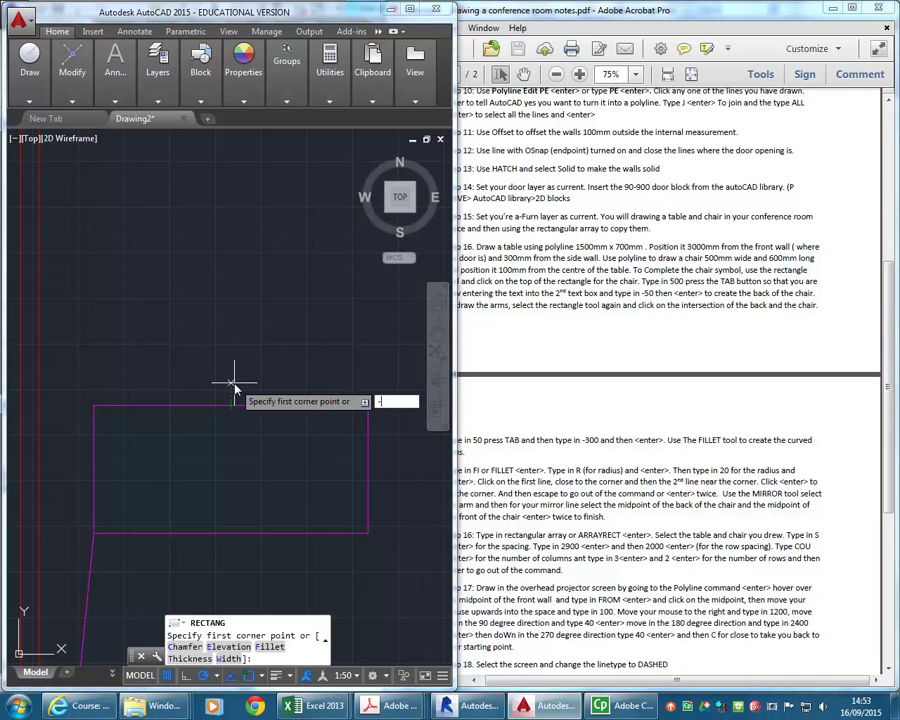
pyautogui.write('-250')
pyautogui.press('Tab')
pyautogui.write('100')
pyautogui.press('Return')
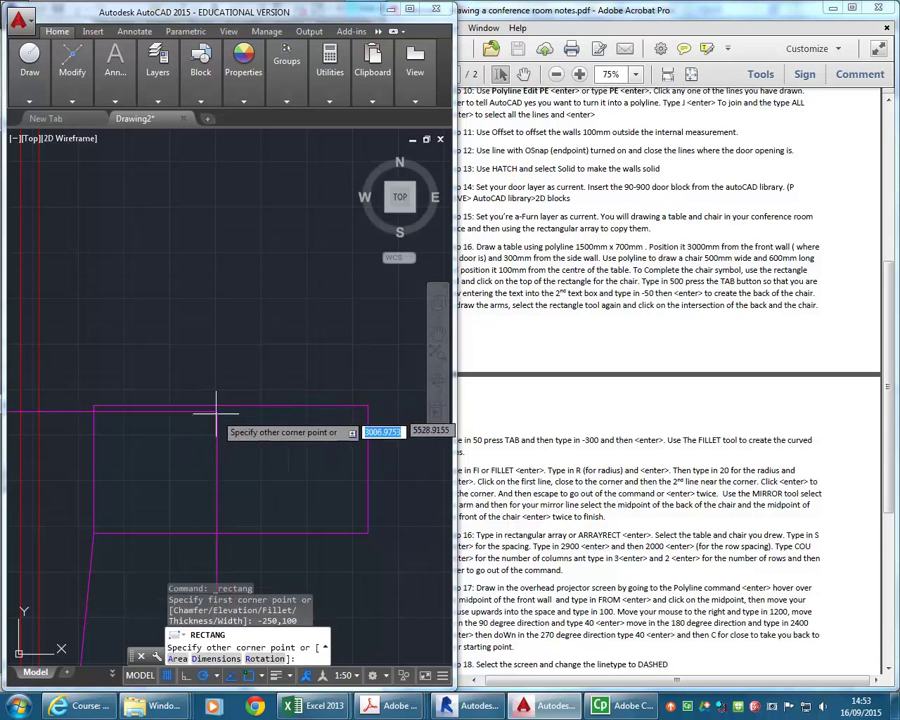
pyautogui.press('Escape')
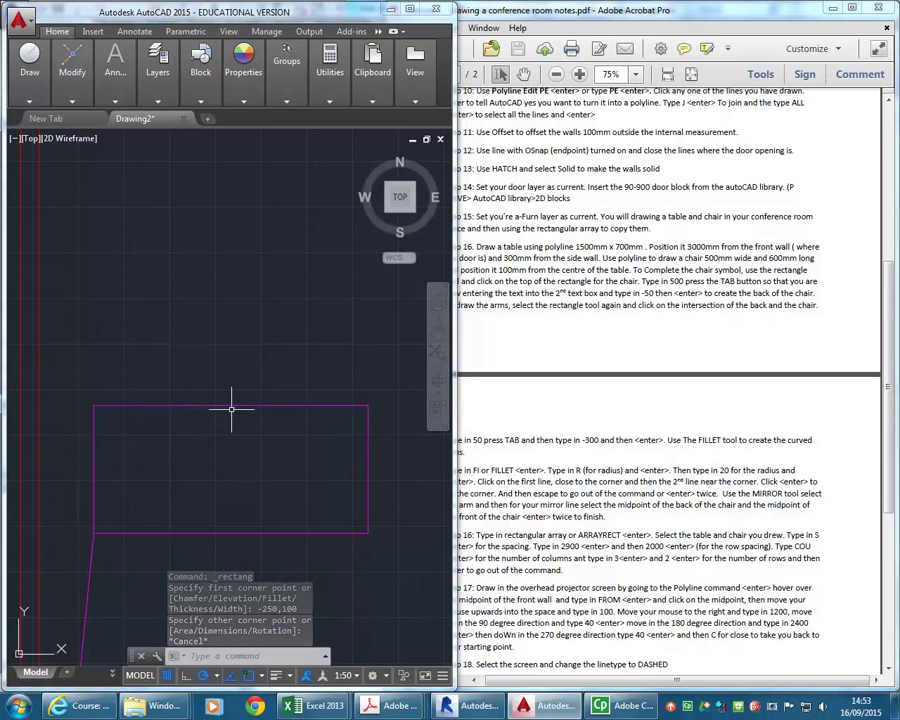
pyautogui.moveTo(20, 72)
pyautogui.click(108, 80)
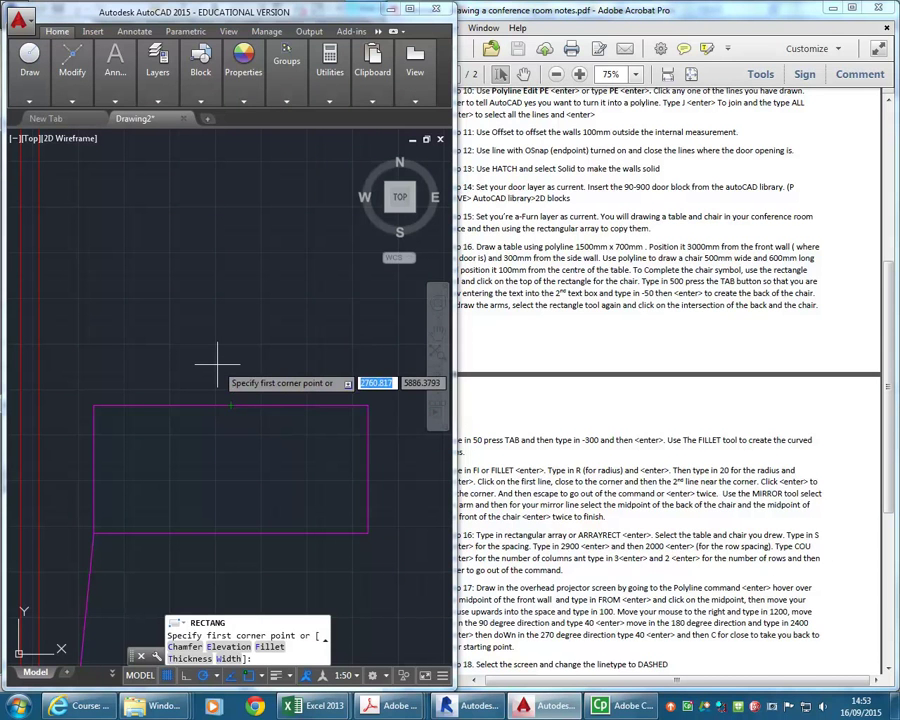
pyautogui.write('fr')
pyautogui.press('Return')
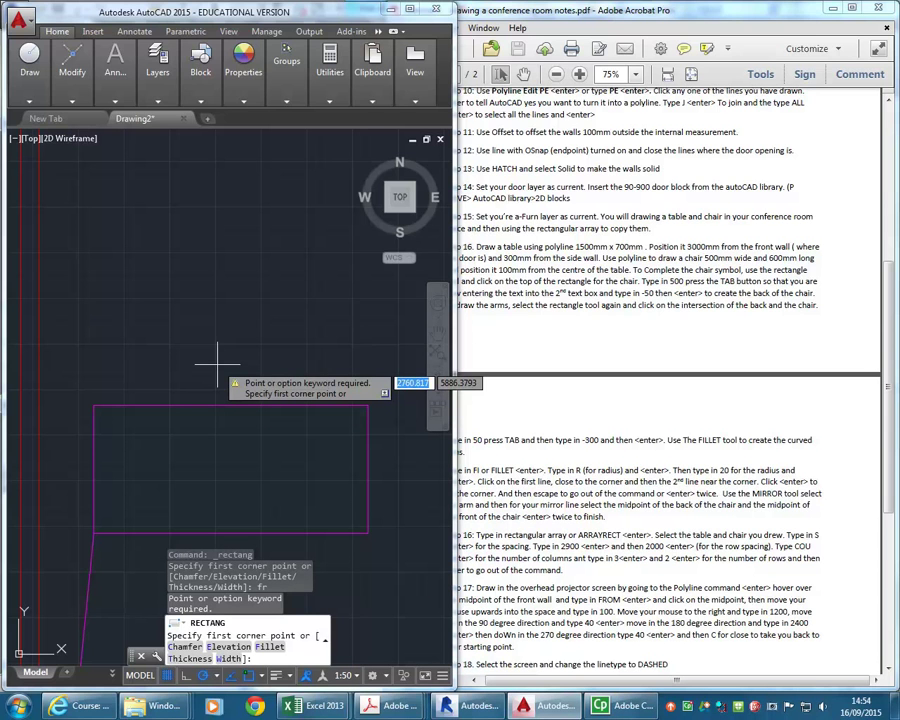
pyautogui.keyDown('shift'); pyautogui.rightClick(217, 368); pyautogui.keyUp('shift')
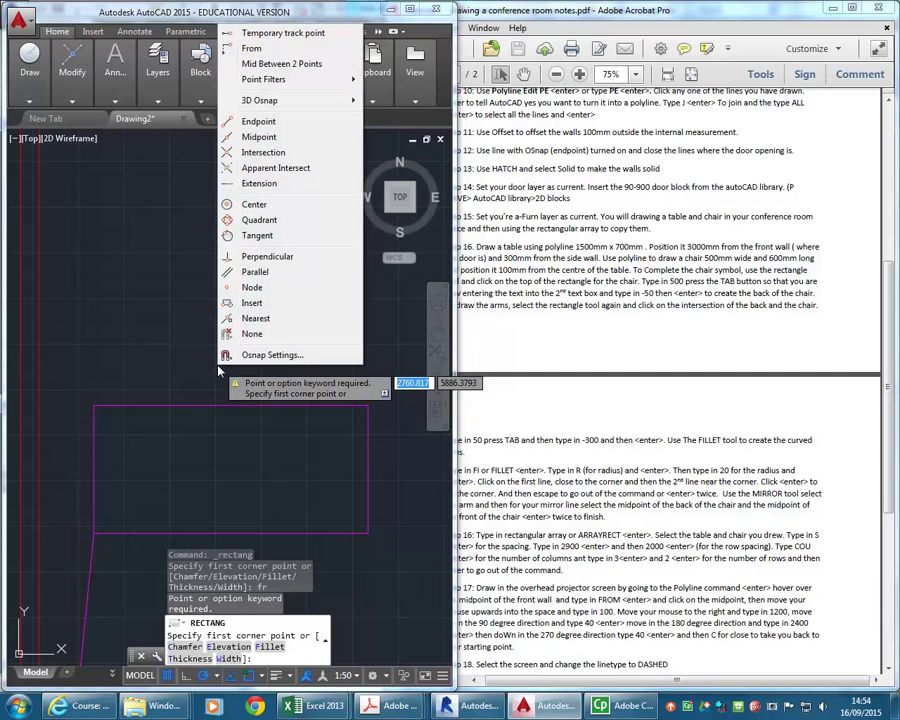
pyautogui.press('Escape')
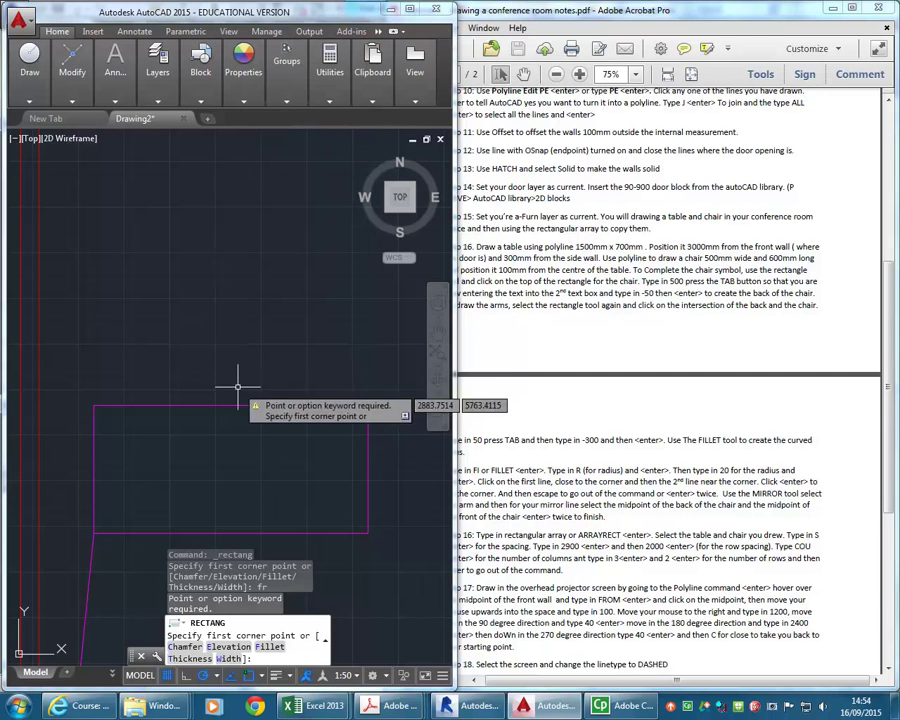
pyautogui.press('Escape')
pyautogui.moveTo(20, 82)
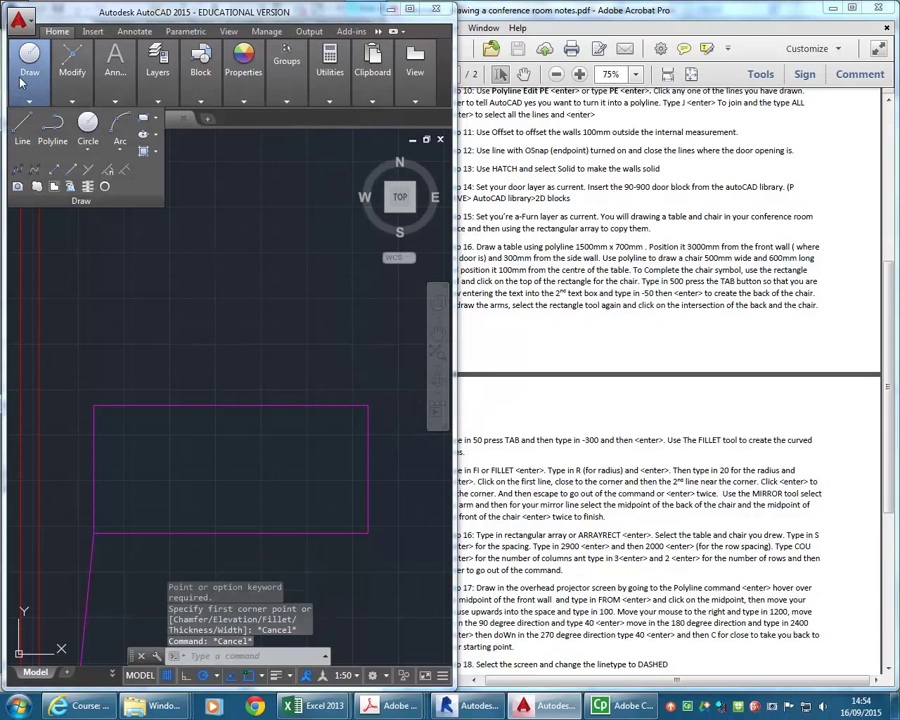
pyautogui.click(143, 120)
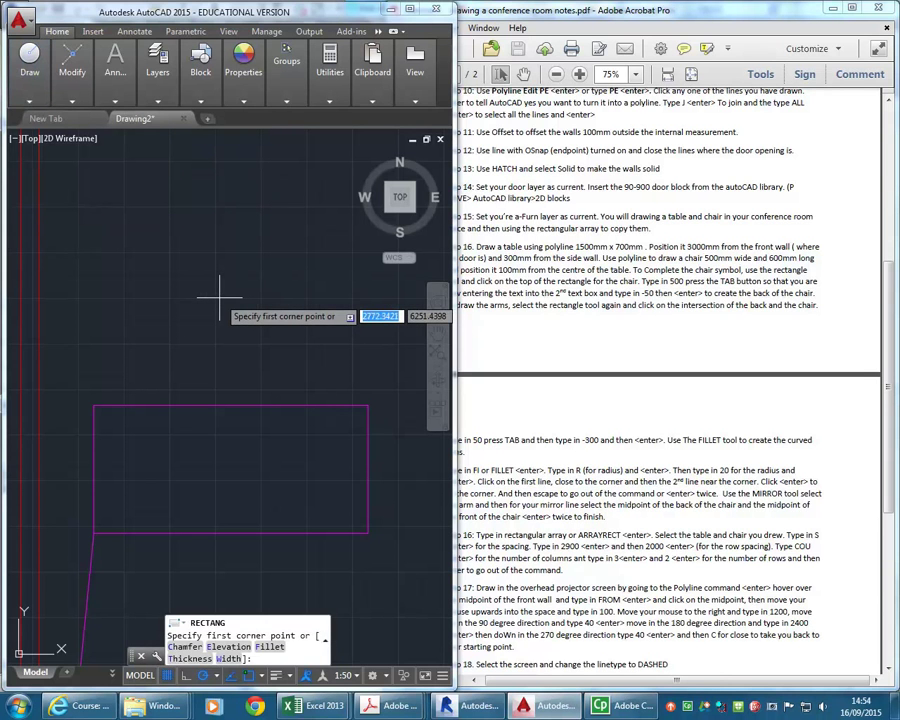
pyautogui.write('from')
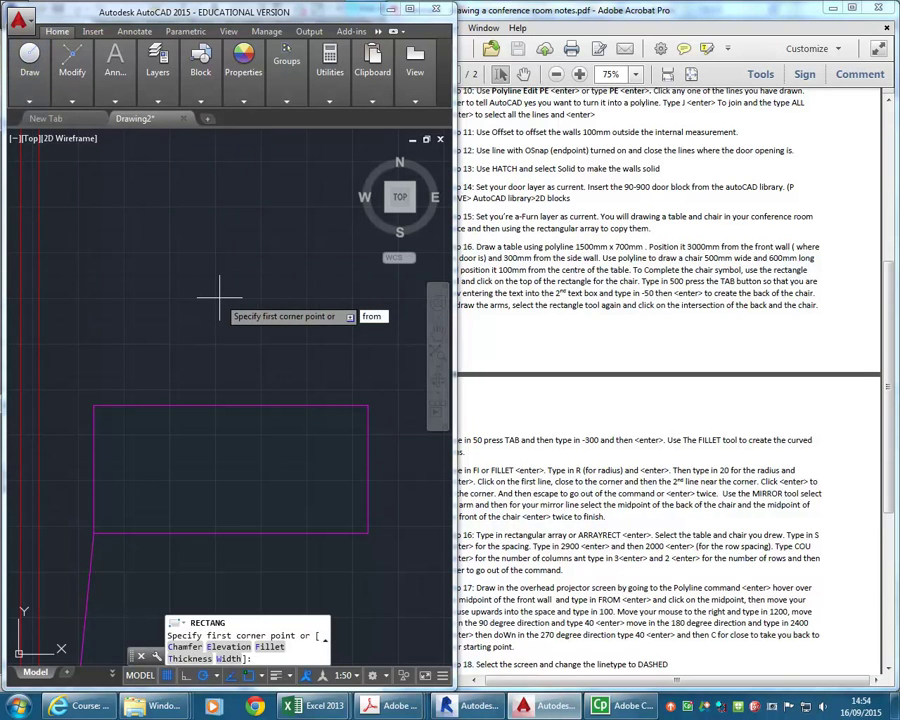
pyautogui.press('BackSpace')
pyautogui.press('BackSpace')
pyautogui.press('BackSpace')
pyautogui.press('BackSpace')
pyautogui.keyDown('shift'); pyautogui.rightClick(191, 324); pyautogui.keyUp('shift')
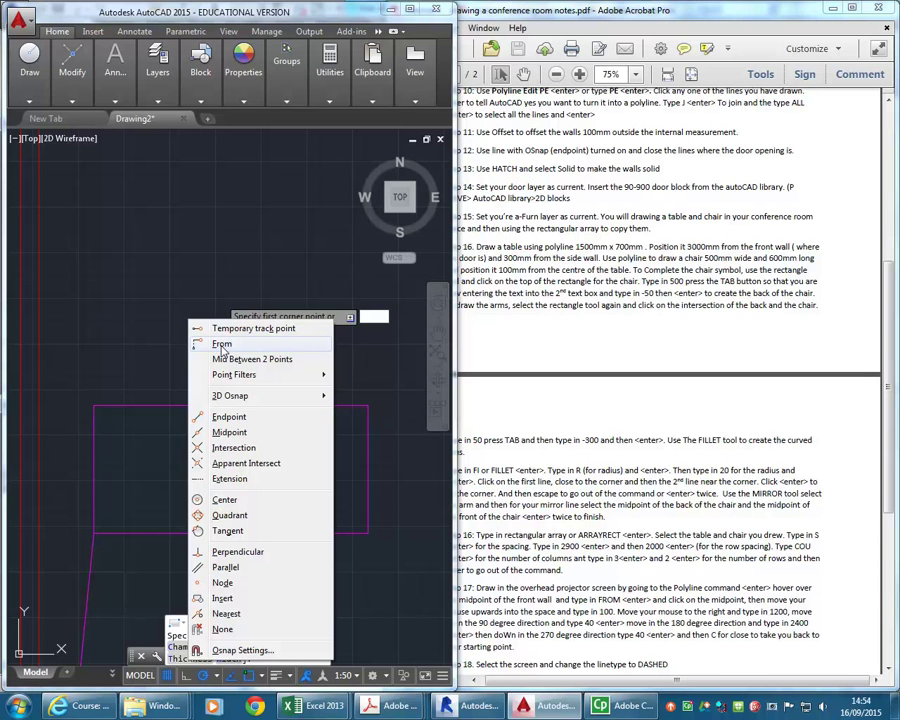
pyautogui.press('Escape')
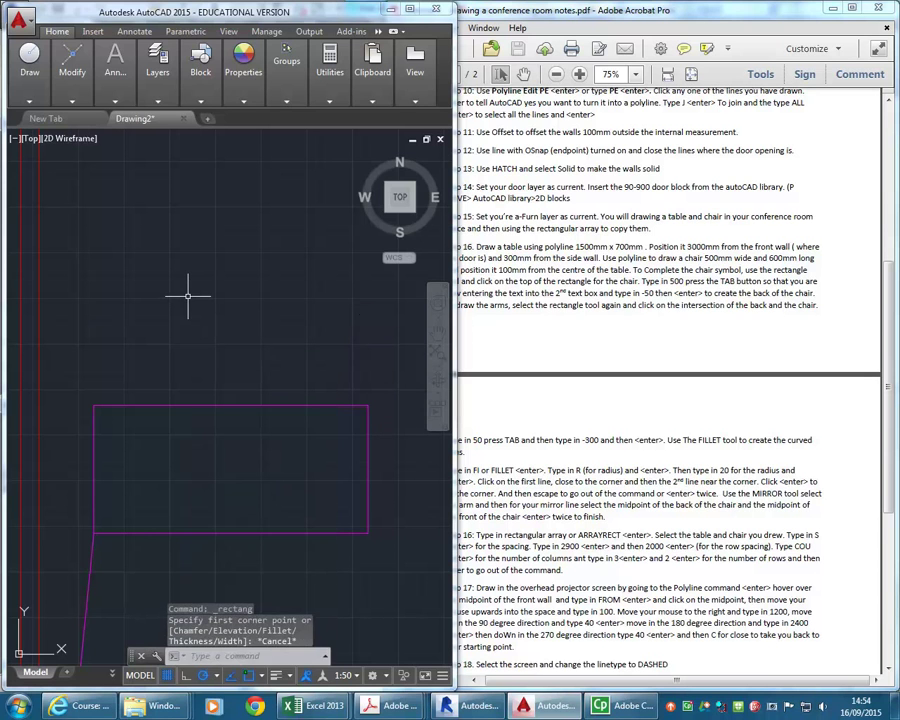
# Try to start the chair rectangle using the From snap at the midpoint of the desk's upper edge with offset -250,100.
pyautogui.press('Return')
pyautogui.rightClick(212, 343)
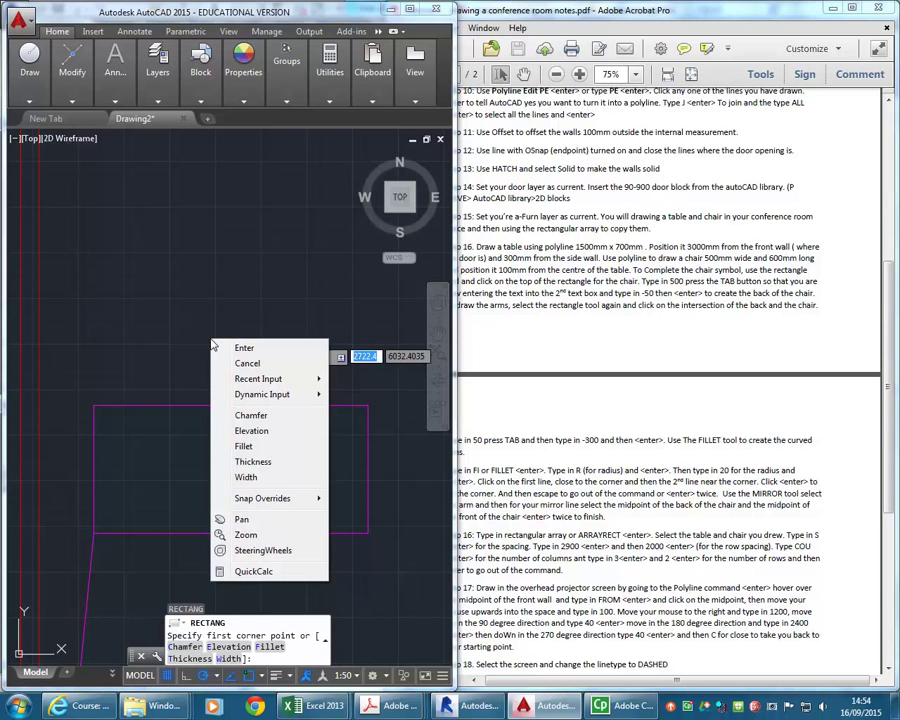
pyautogui.keyDown('shift'); pyautogui.rightClick(184, 312); pyautogui.keyUp('shift')
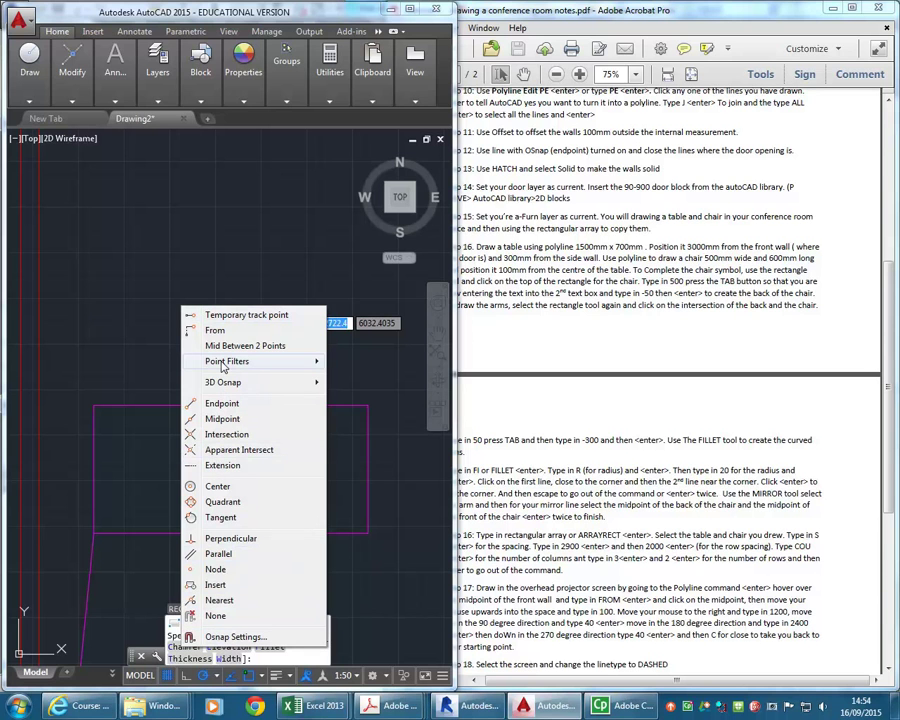
pyautogui.moveTo(224, 367)
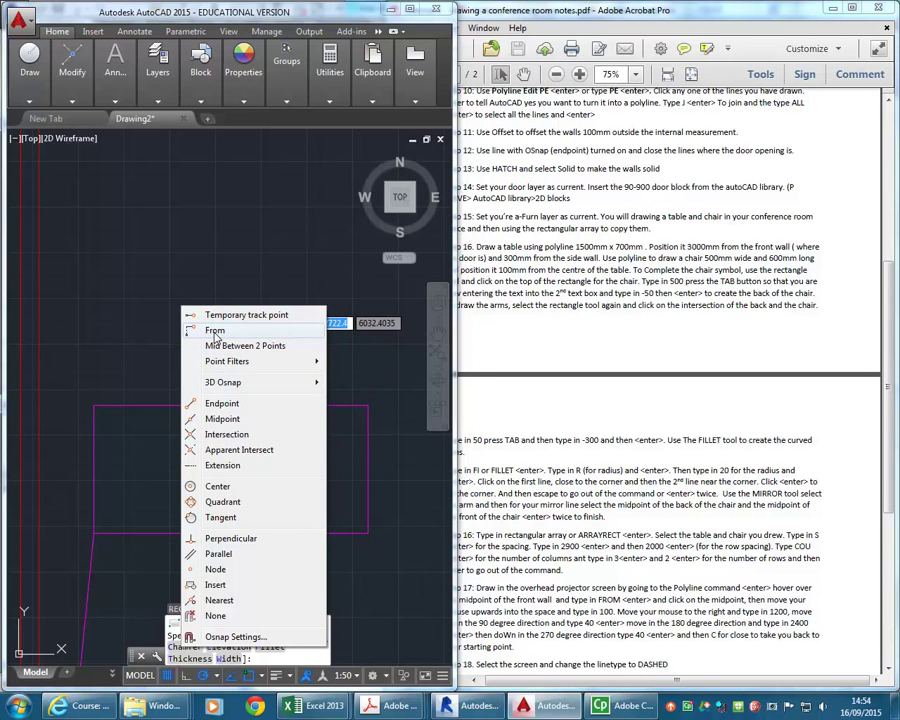
pyautogui.click(213, 331)
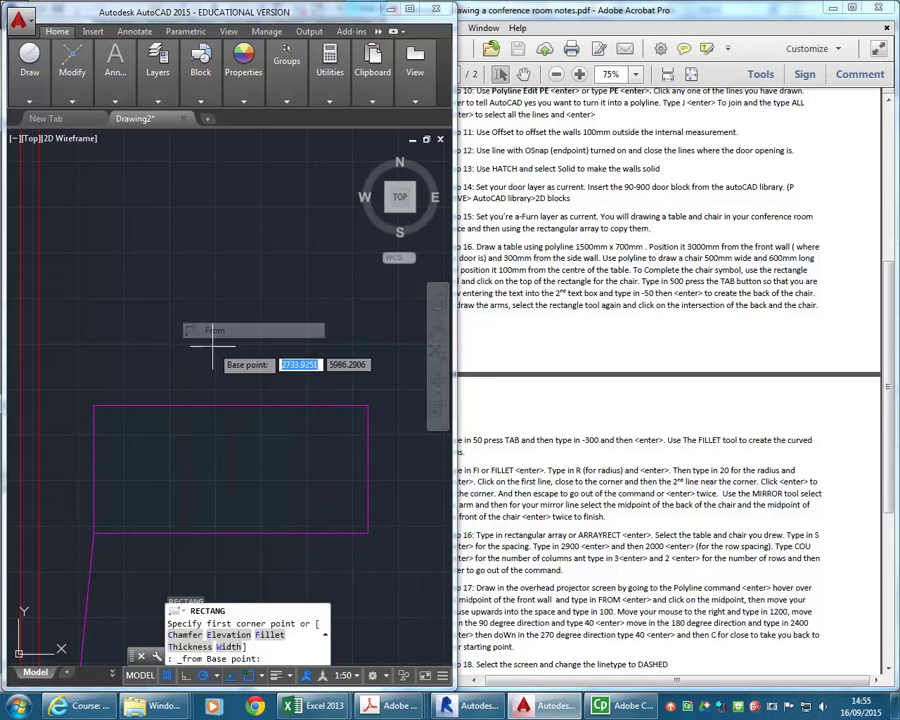
pyautogui.click(230, 406)
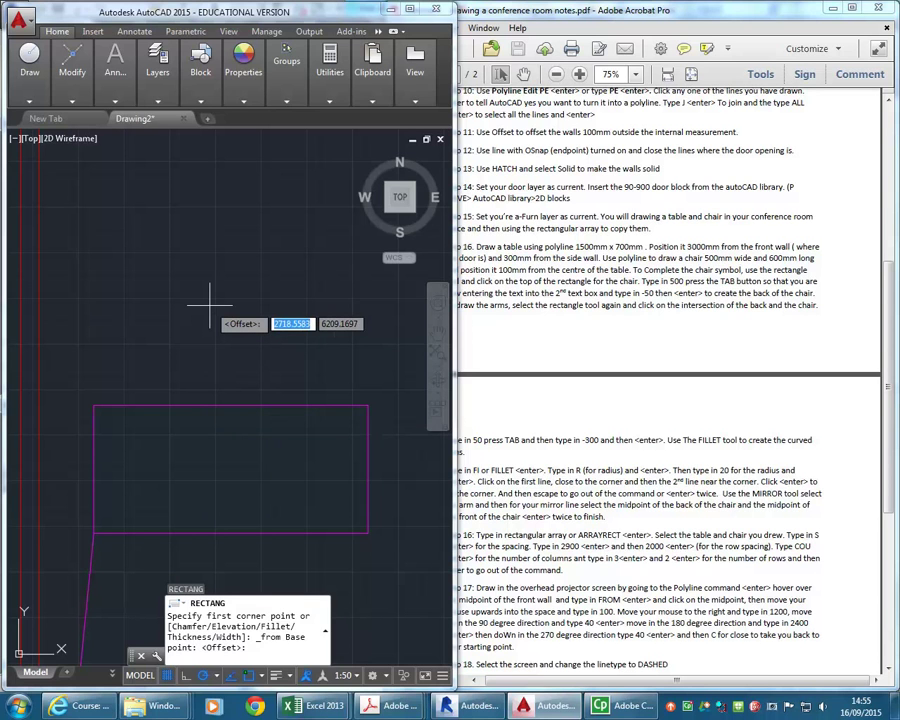
pyautogui.write('-250')
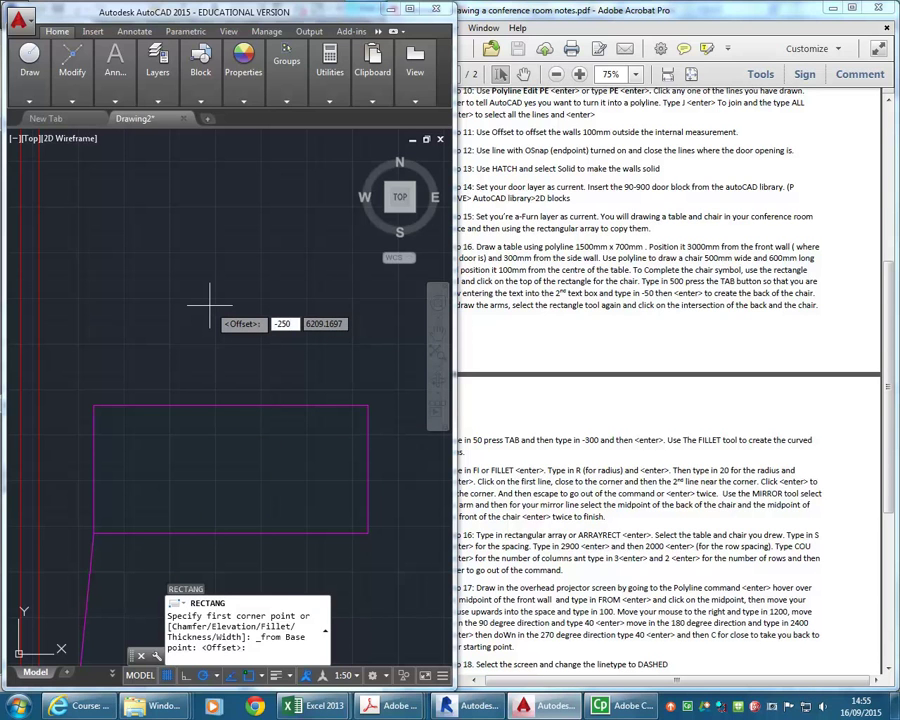
pyautogui.press('Tab')
pyautogui.write('100')
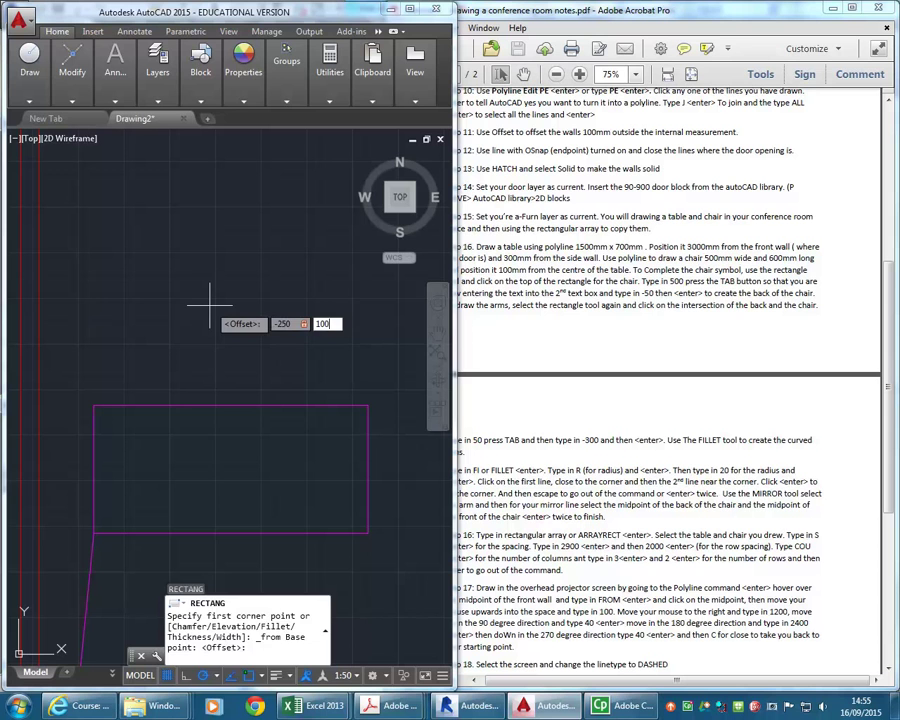
pyautogui.press('Return')
pyautogui.scroll(-4, 210, 300)
pyautogui.scroll(2, 205, 297)
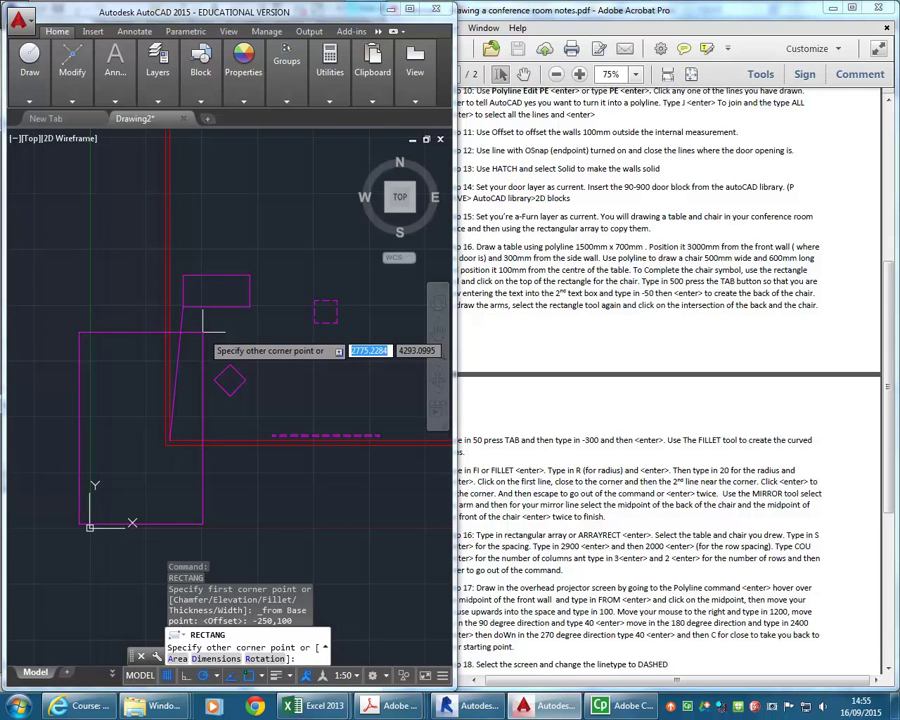
pyautogui.press('Escape')
pyautogui.moveTo(207, 358); pyautogui.dragTo(189, 343, button='middle')
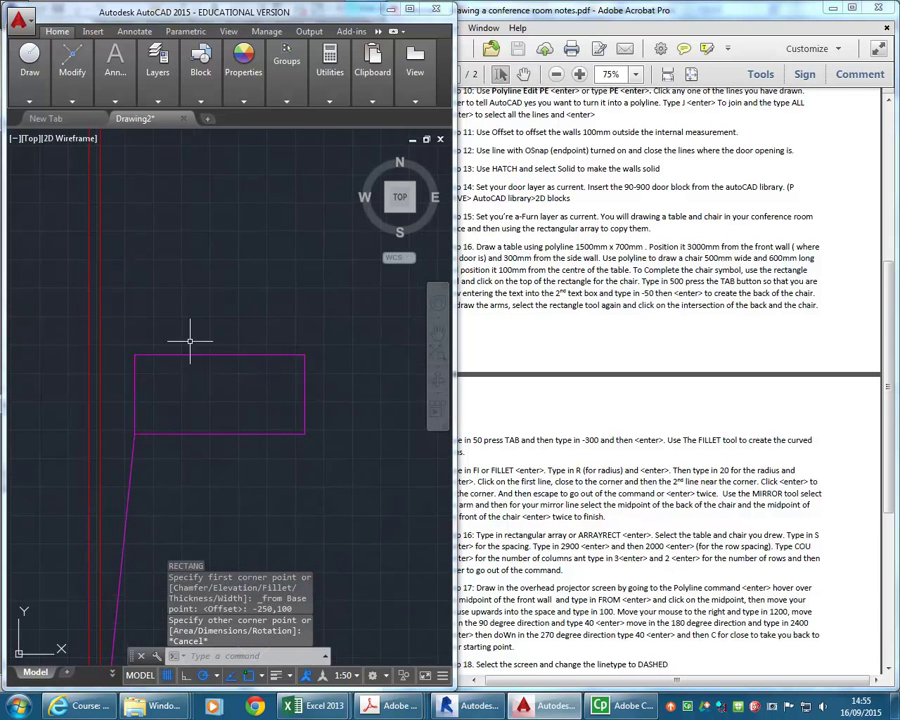
# Draw a 500 x 600 mm chair rectangle starting From the midpoint of the desk's upper edge with the relative offset @-250,100.
pyautogui.moveTo(40, 88)
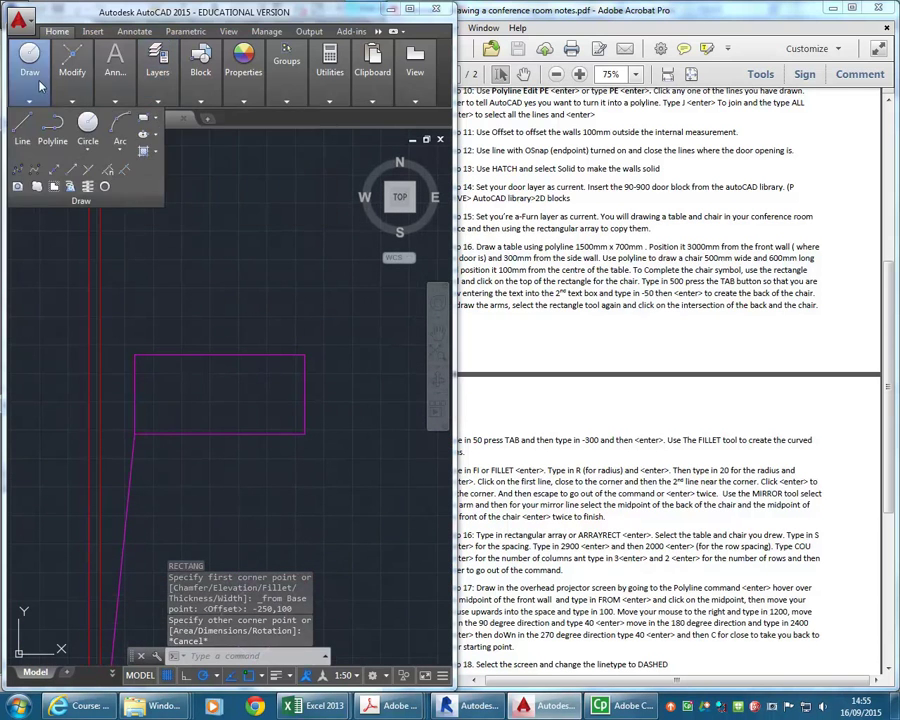
pyautogui.click(143, 117)
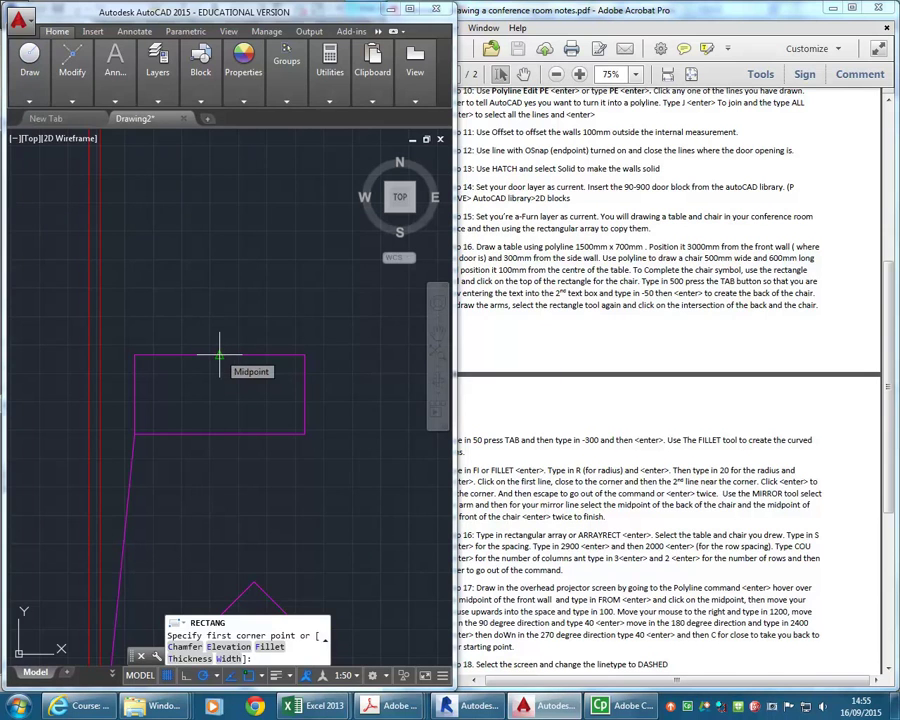
pyautogui.keyDown('shift'); pyautogui.rightClick(220, 355); pyautogui.keyUp('shift')
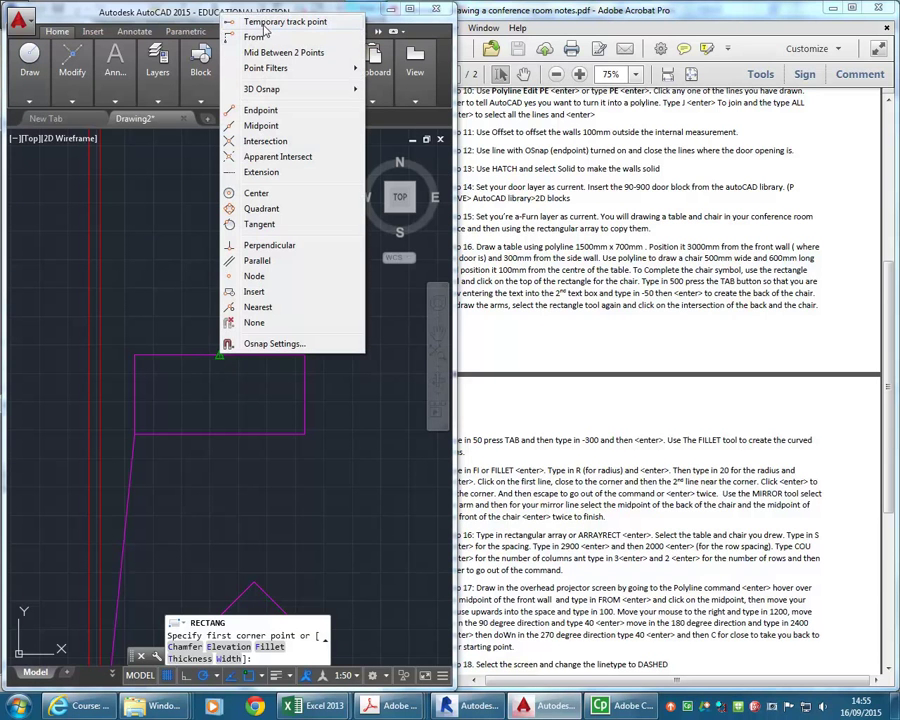
pyautogui.click(254, 37)
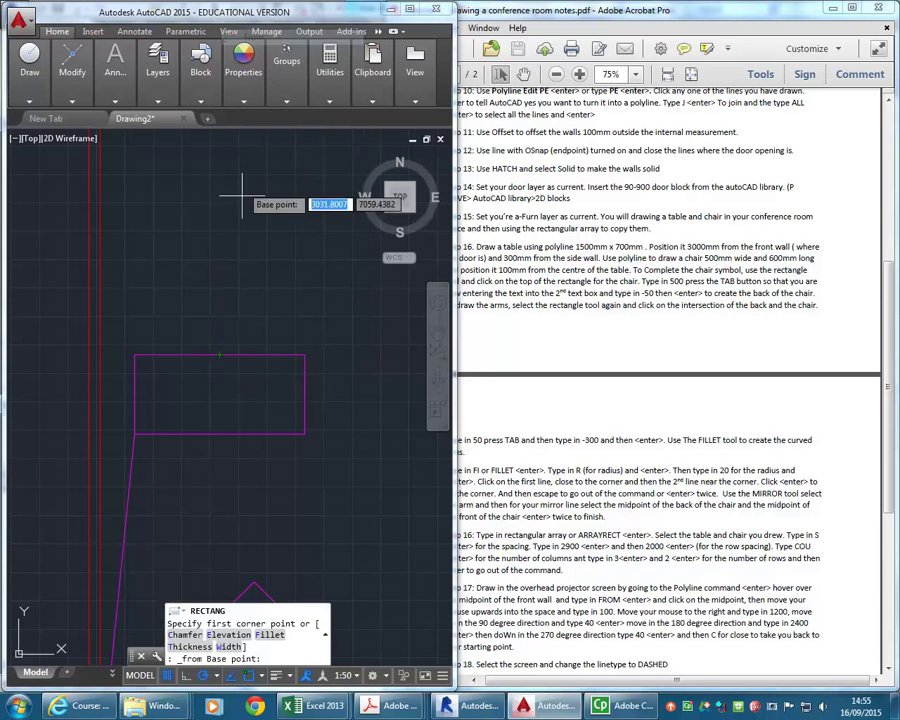
pyautogui.click(215, 296)
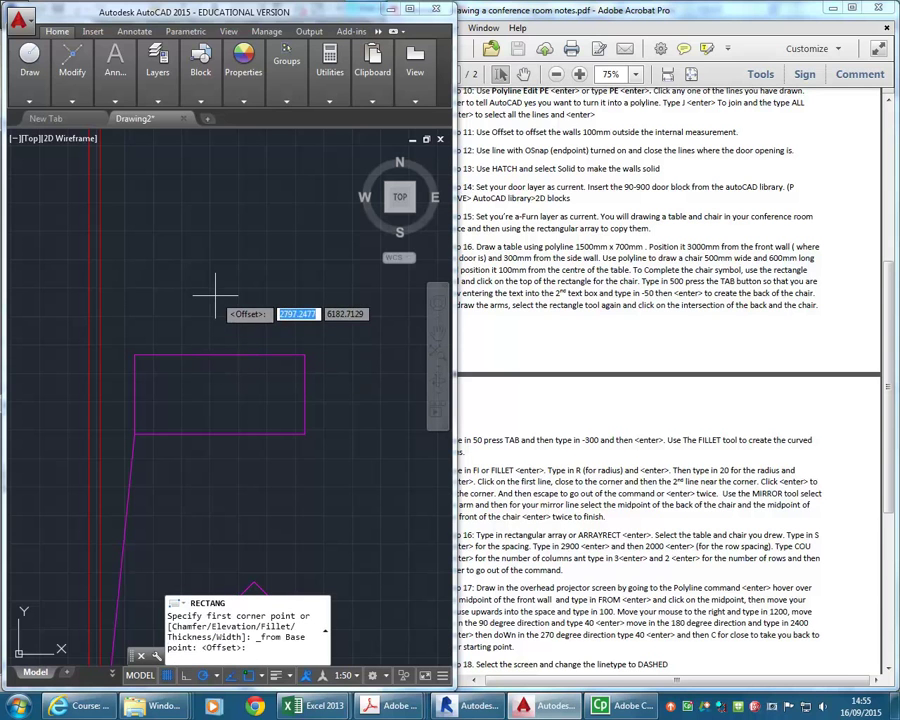
pyautogui.write('@')
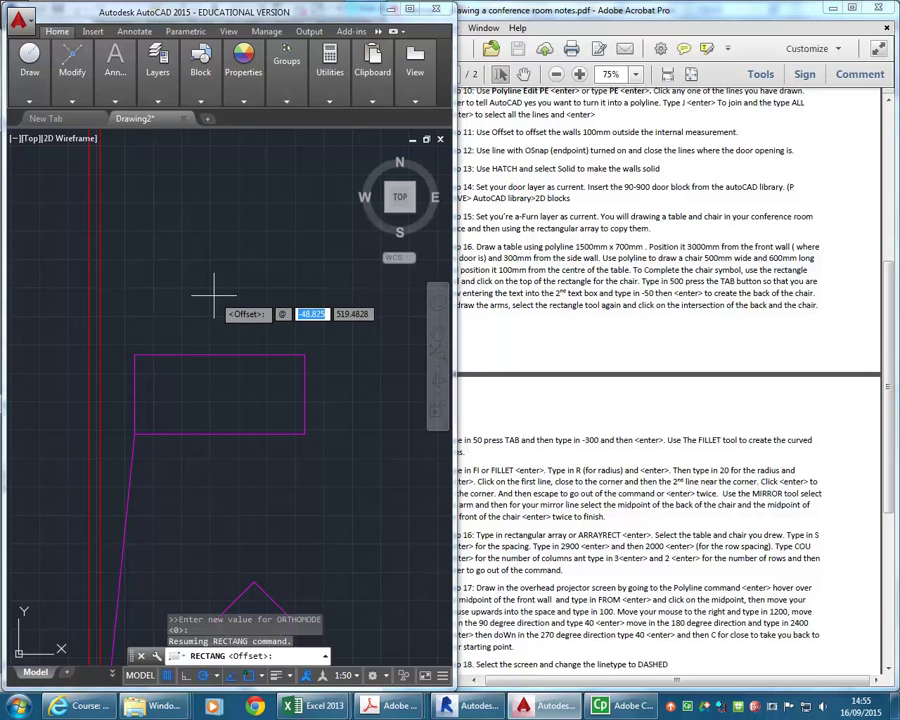
pyautogui.write('-250')
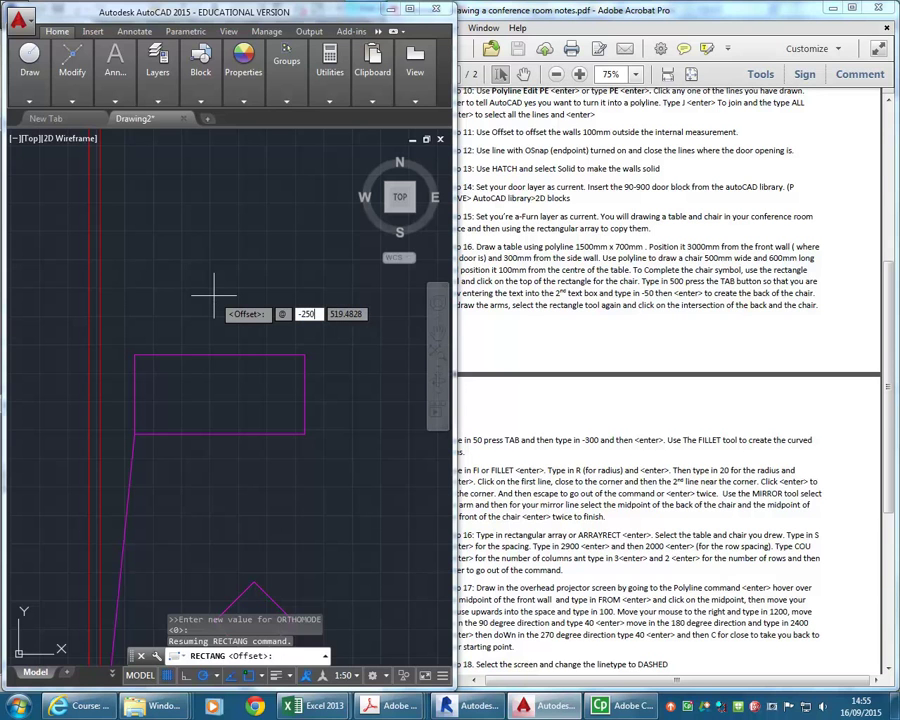
pyautogui.press('Tab')
pyautogui.write('100')
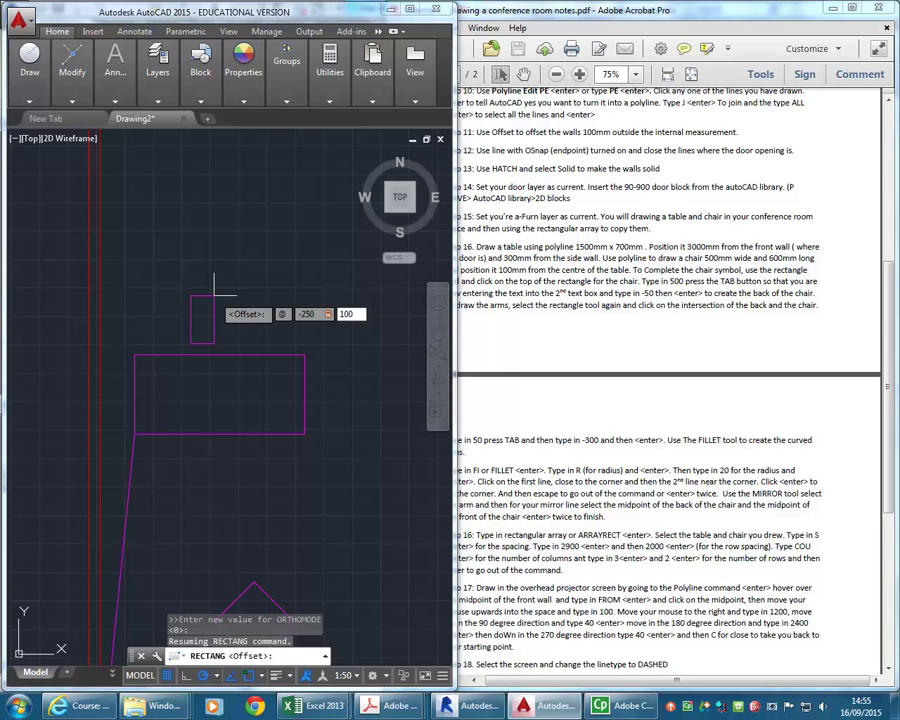
pyautogui.press('Return')
pyautogui.scroll(3, 213, 295)
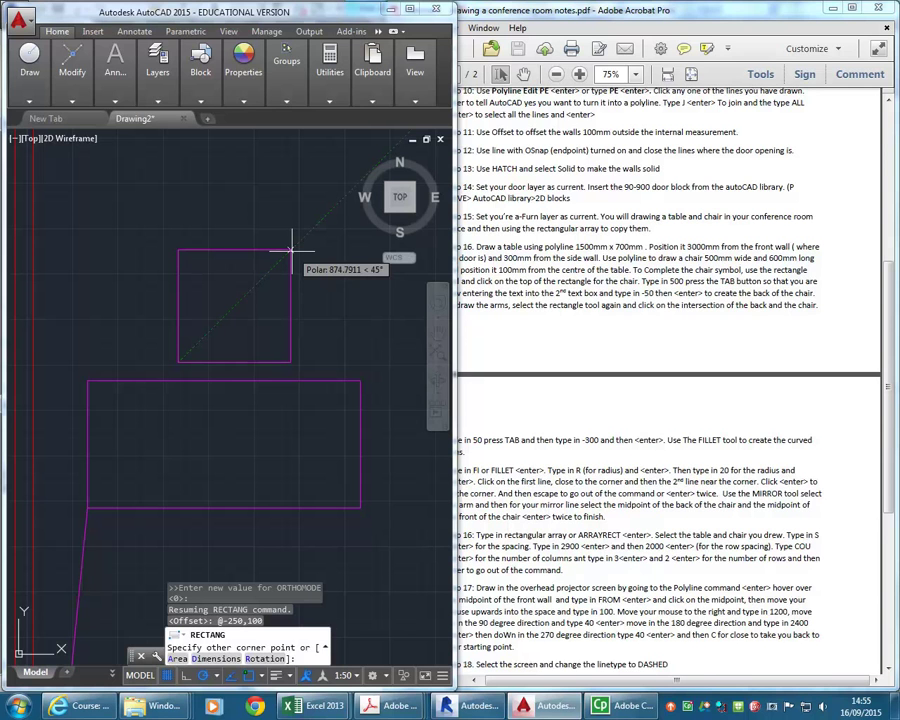
pyautogui.write('5')
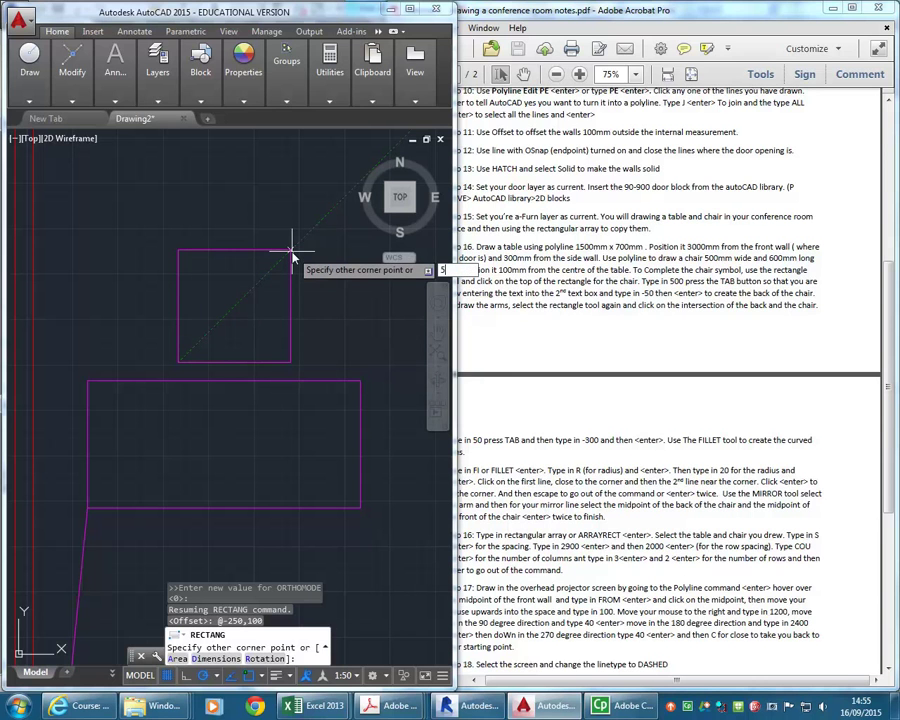
pyautogui.write('00')
pyautogui.press('Tab')
pyautogui.write('600')
pyautogui.press('Return')
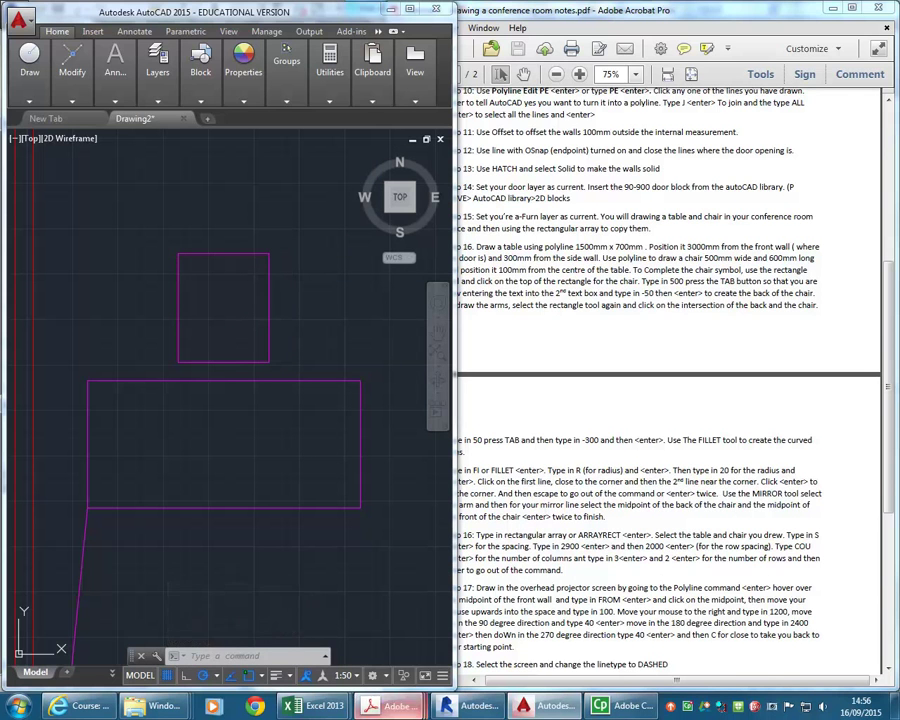
# Switch to the Portfolio drawings exercise 3 PDF and look at the chair symbol above the desk.
pyautogui.moveTo(398, 706)
pyautogui.moveTo(660, 655)
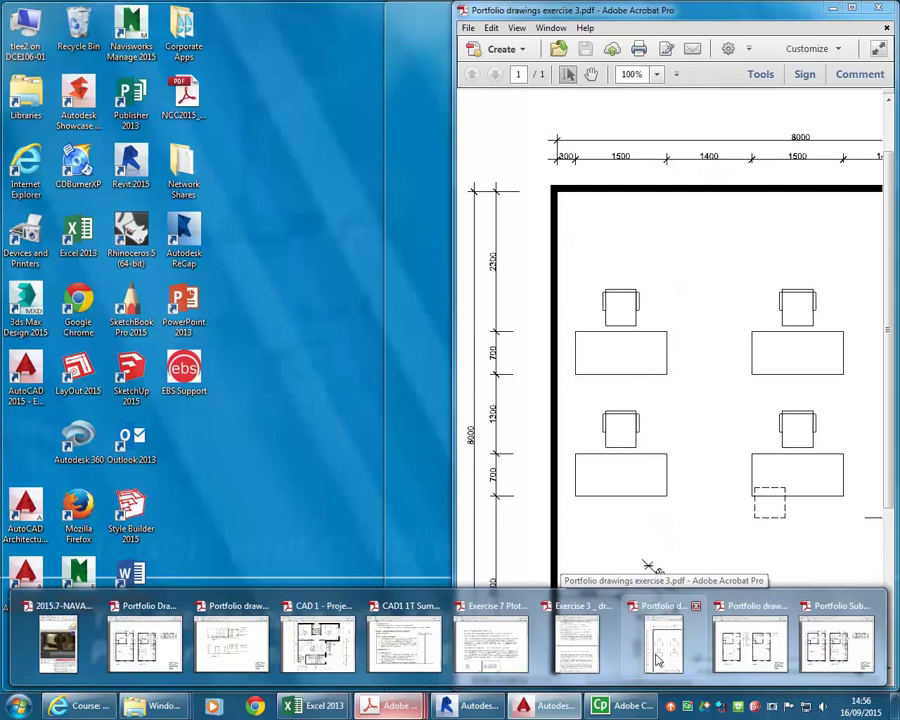
pyautogui.click(660, 655)
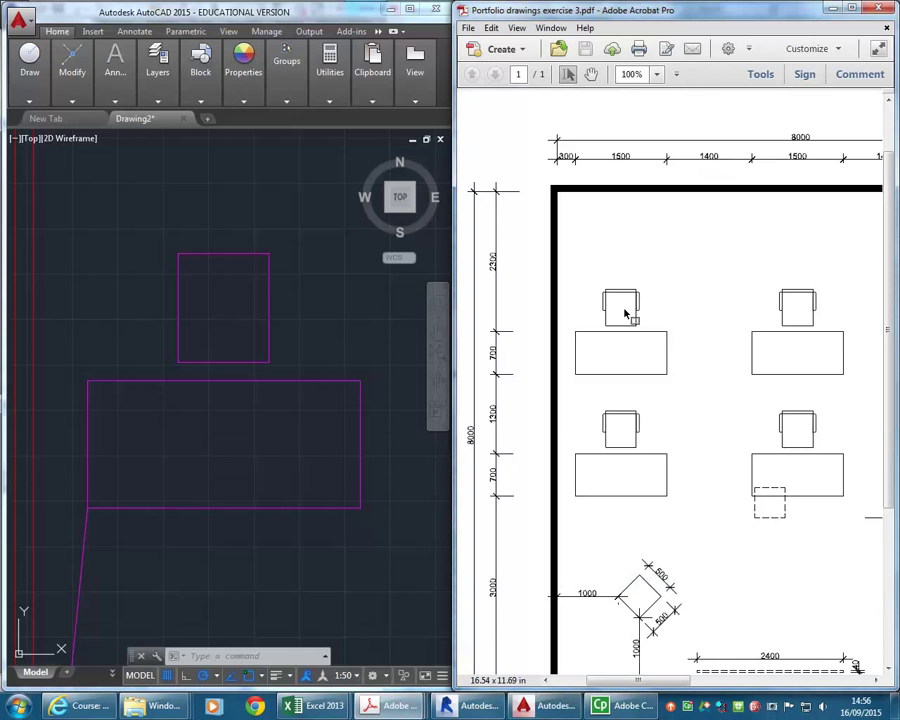
# Explode the 500 x 600 mm chair rectangle above the desk into separate lines.
pyautogui.click(205, 255)
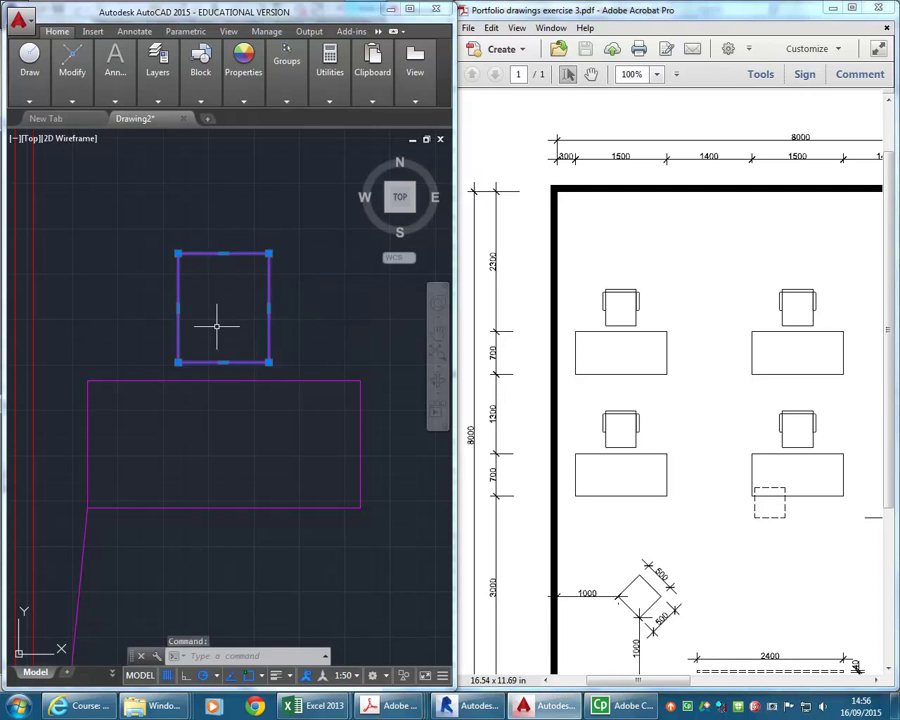
pyautogui.scroll(4, 200, 250)
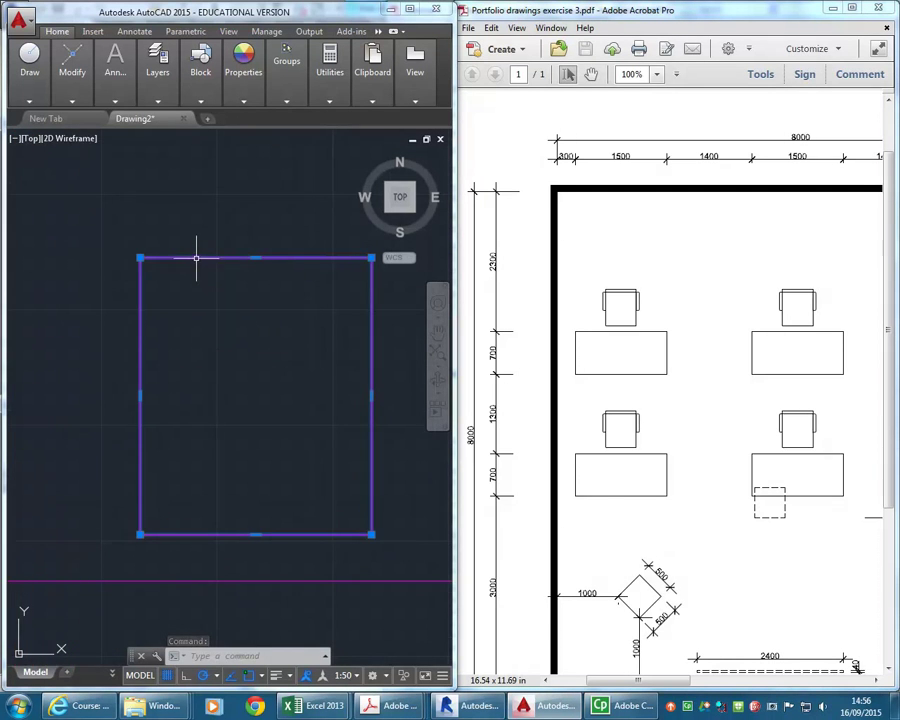
pyautogui.scroll(-4, 190, 290)
pyautogui.scroll(2, 187, 305)
pyautogui.moveTo(187, 305); pyautogui.dragTo(199, 348, button='middle')
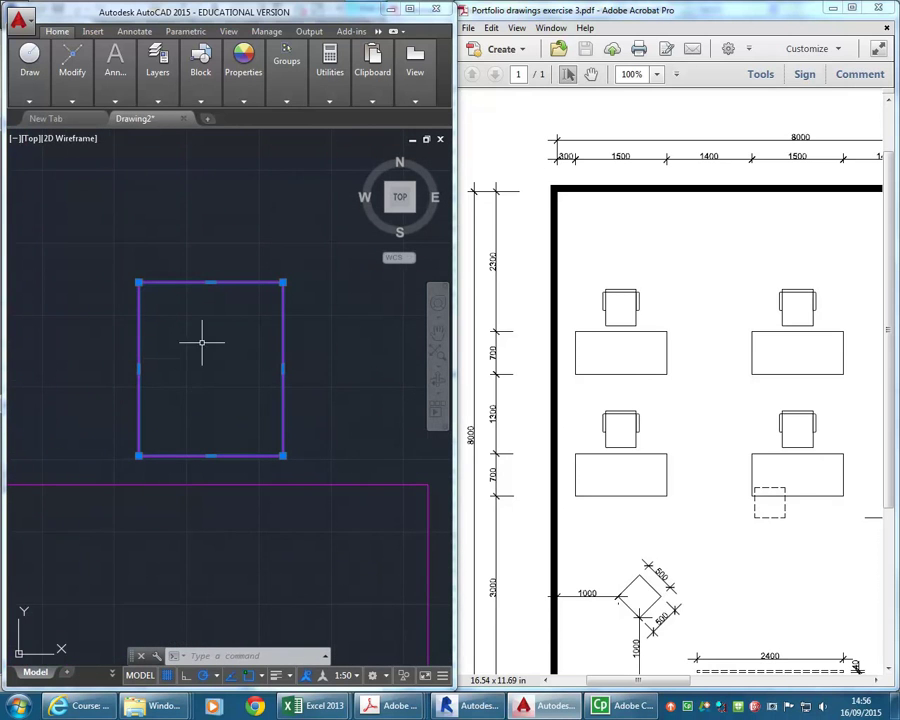
pyautogui.moveTo(72, 62)
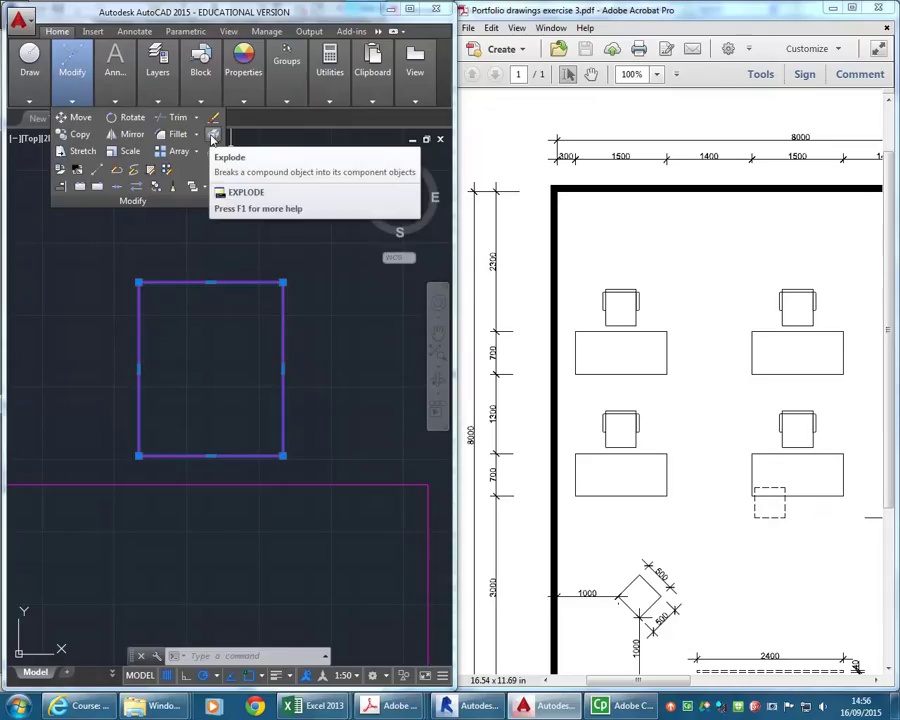
pyautogui.click(213, 136)
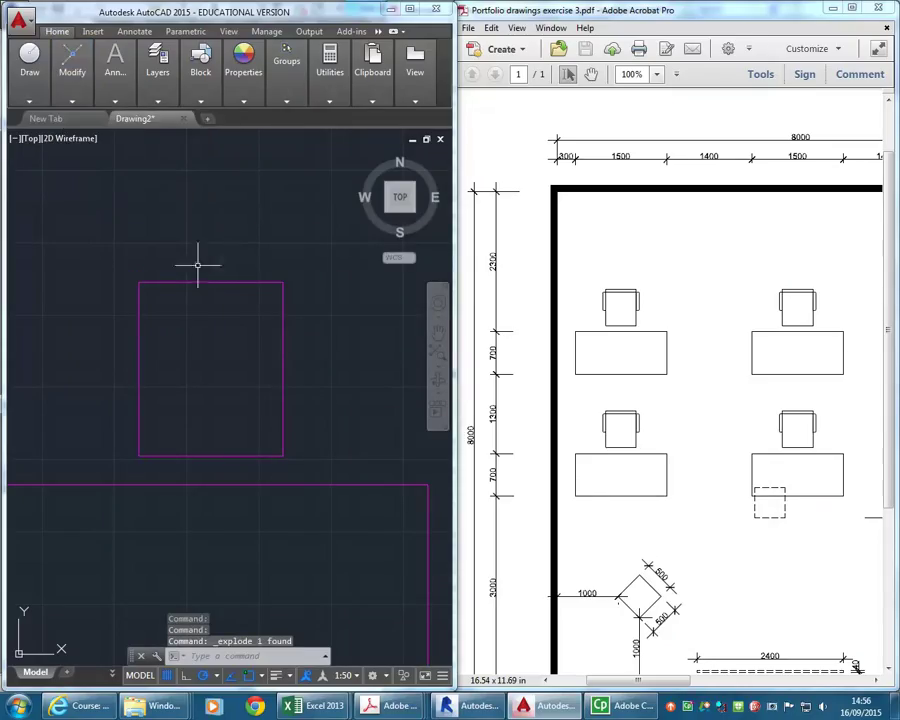
# Offset the chair's upper edge 50 mm into the chair to form the backrest line.
pyautogui.moveTo(72, 64)
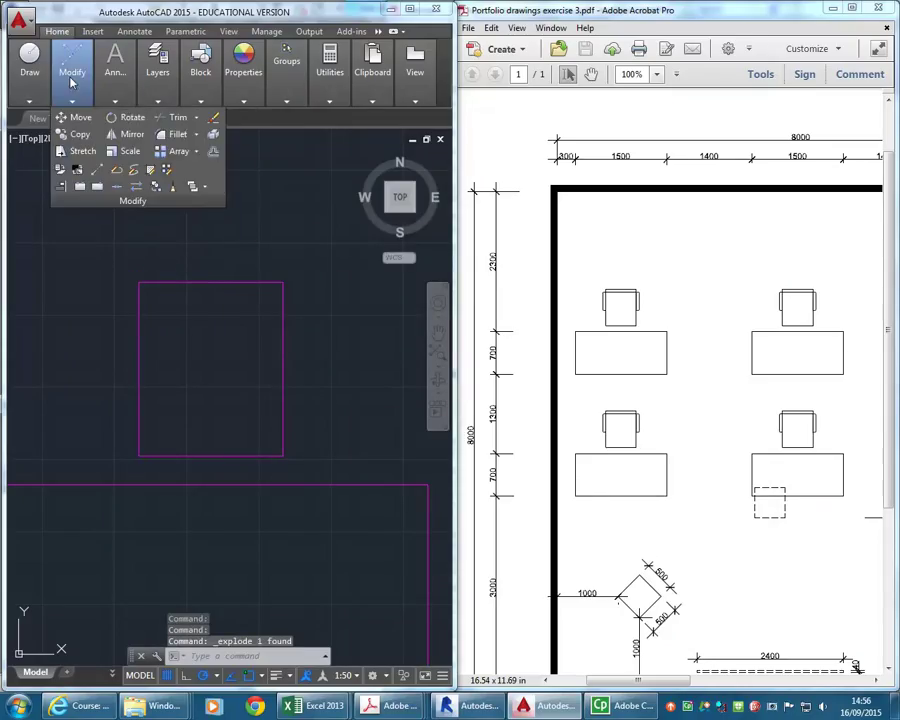
pyautogui.click(213, 151)
pyautogui.write('50')
pyautogui.press('Return')
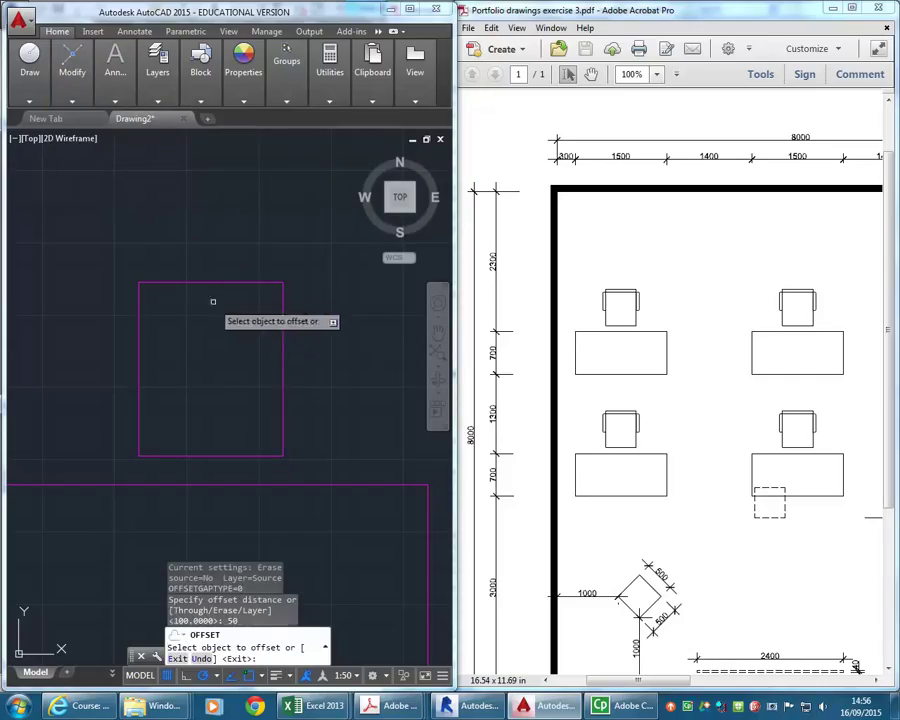
pyautogui.click(193, 283)
pyautogui.click(191, 324)
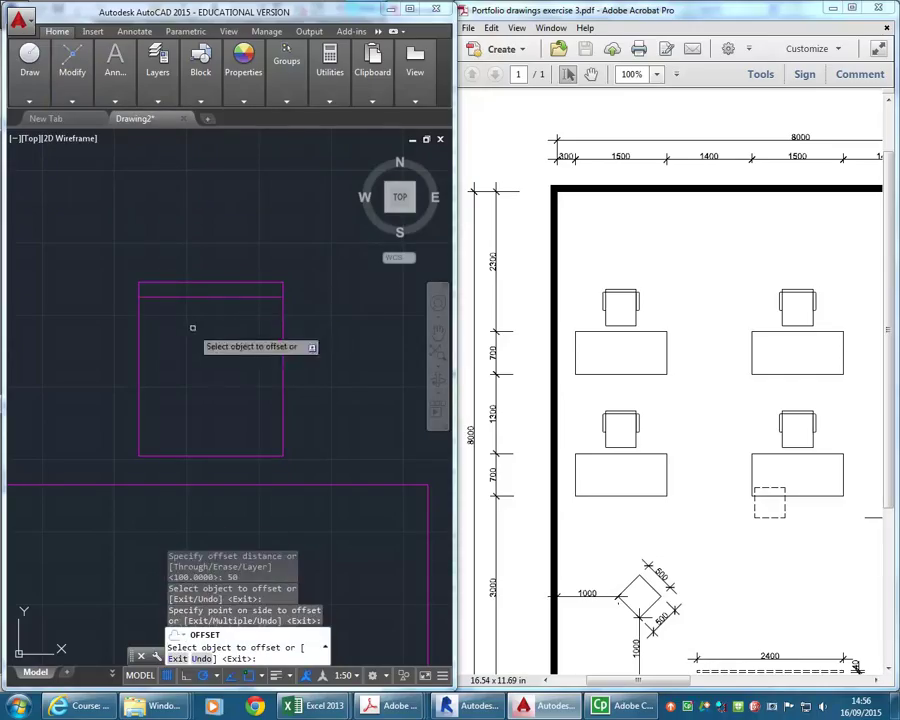
pyautogui.press('Escape')
# Offset both vertical sides of the chair 50 mm outward to form the outer arm lines.
pyautogui.write('o')
pyautogui.press('Return')
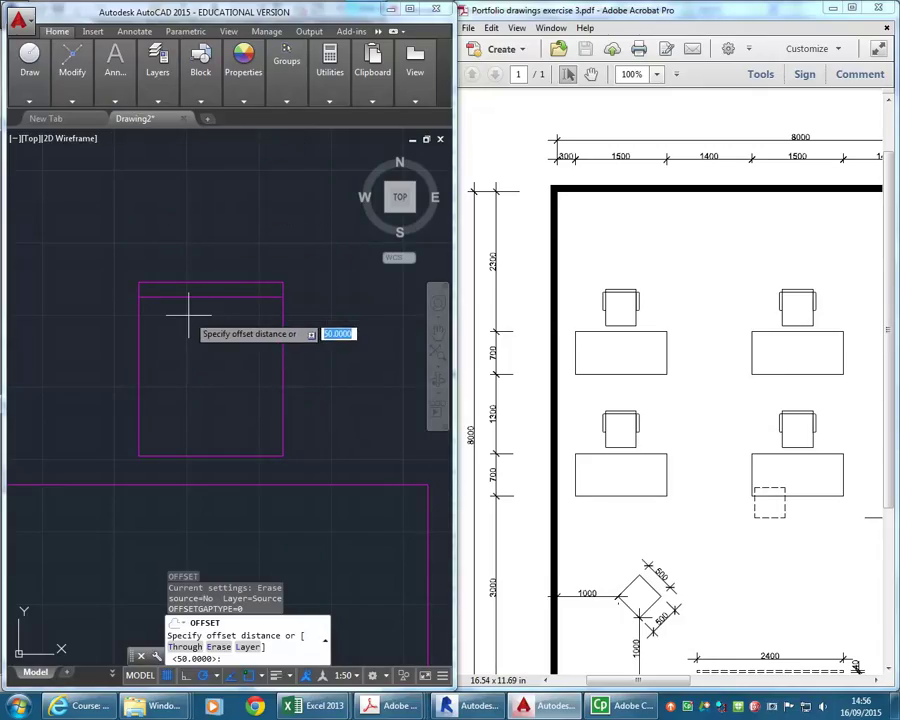
pyautogui.write('50')
pyautogui.press('Return')
pyautogui.click(138, 343)
pyautogui.click(129, 330)
pyautogui.click(283, 364)
pyautogui.click(337, 365)
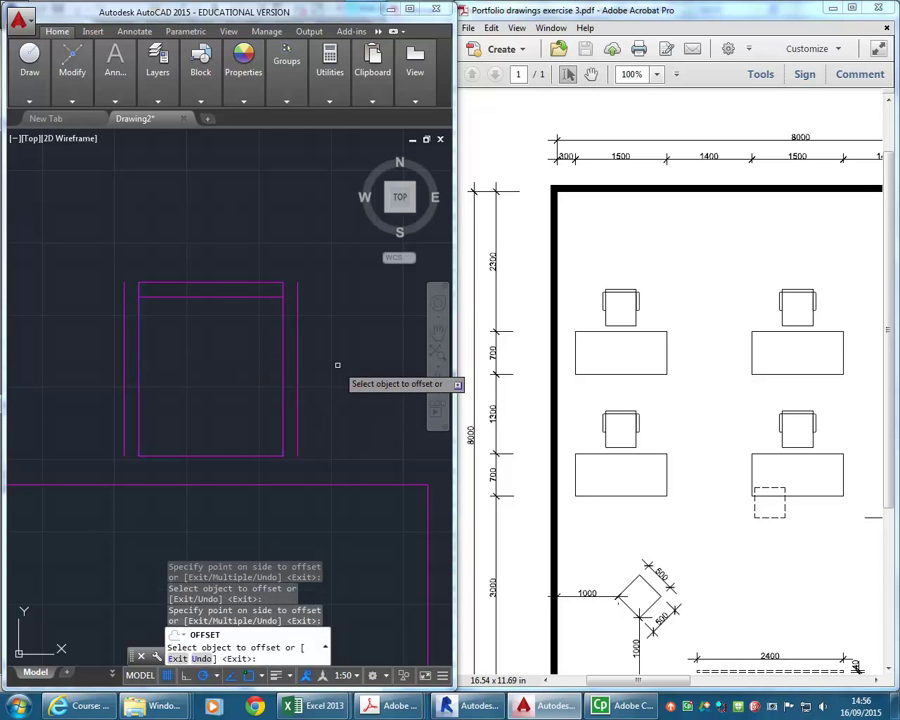
pyautogui.press('Return')
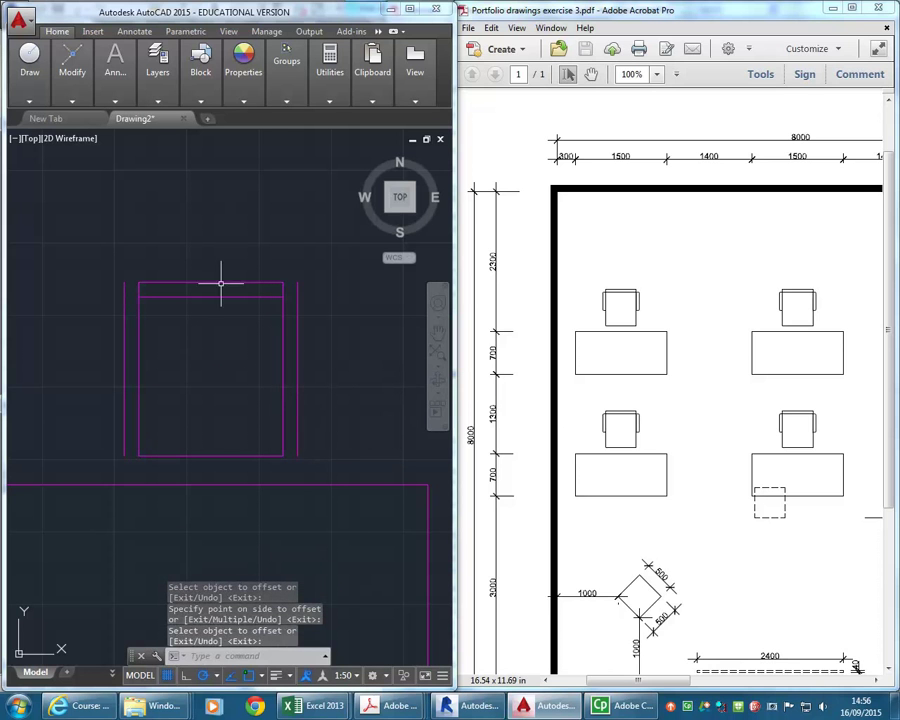
# Draw a short horizontal line from the midpoint of each chair side to its outer arm line.
pyautogui.moveTo(30, 78)
pyautogui.click(22, 124)
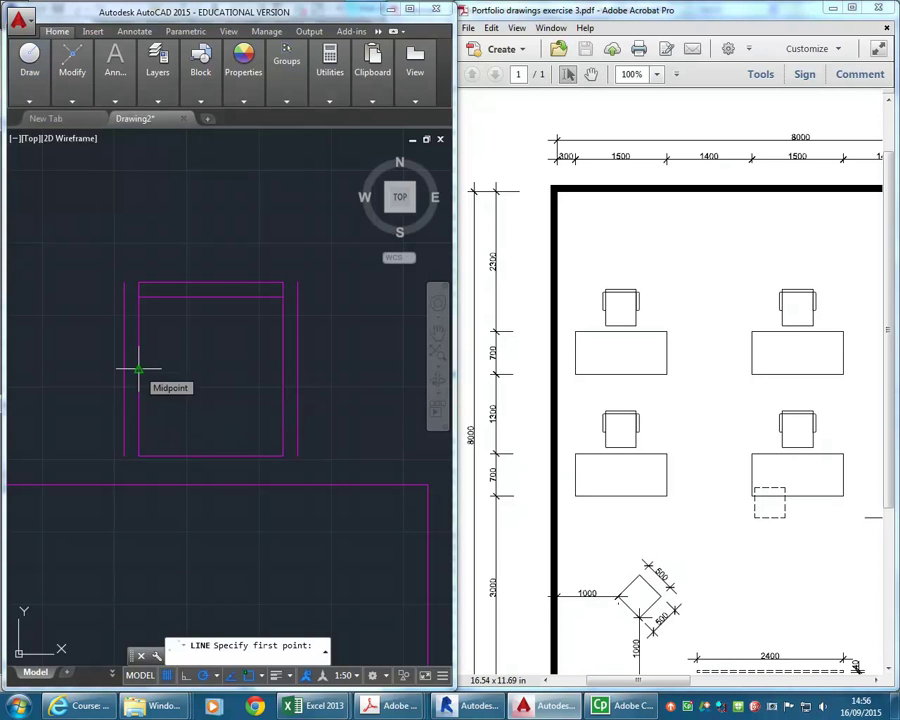
pyautogui.click(139, 369)
pyautogui.click(126, 369)
pyautogui.press('Return')
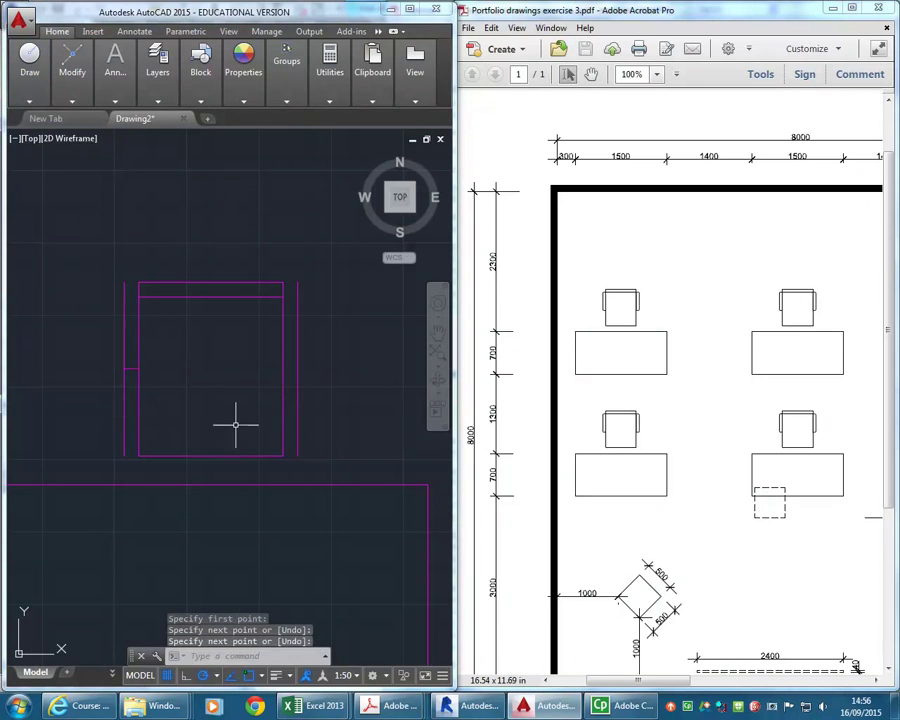
pyautogui.press('Return')
pyautogui.click(284, 369)
pyautogui.click(297, 369)
pyautogui.press('Return')
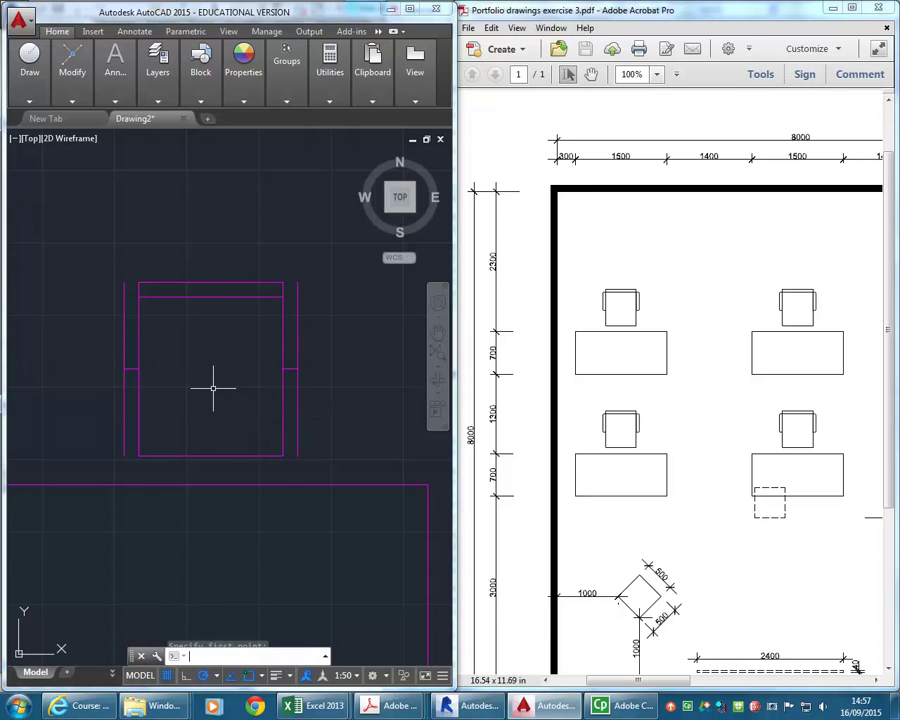
# Fillet the backrest line with both outer arm lines using a radius of 0 to form square upper corners.
pyautogui.click(74, 85)
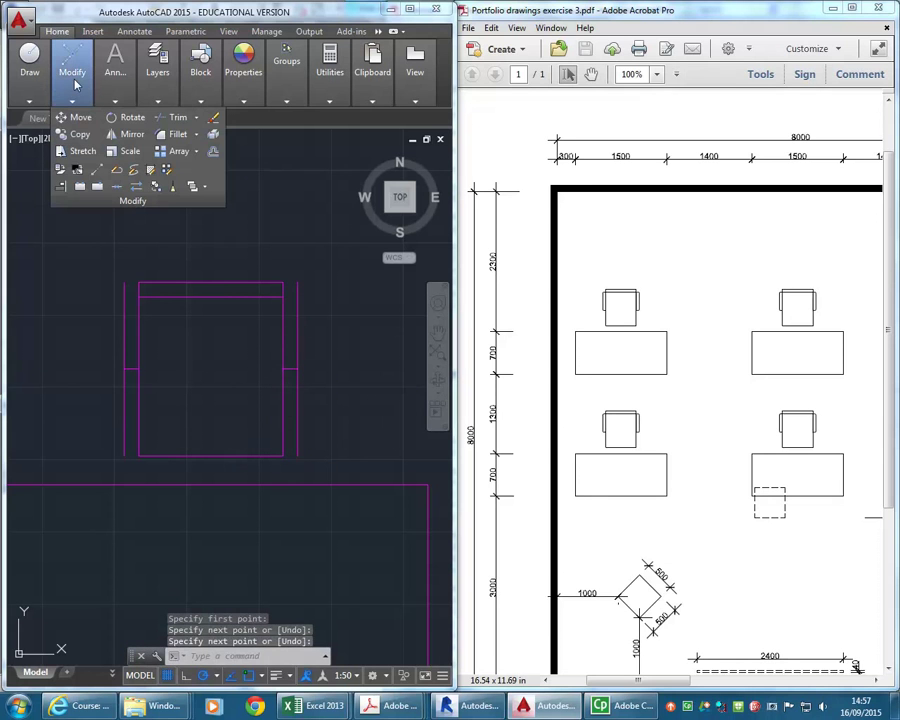
pyautogui.click(172, 134)
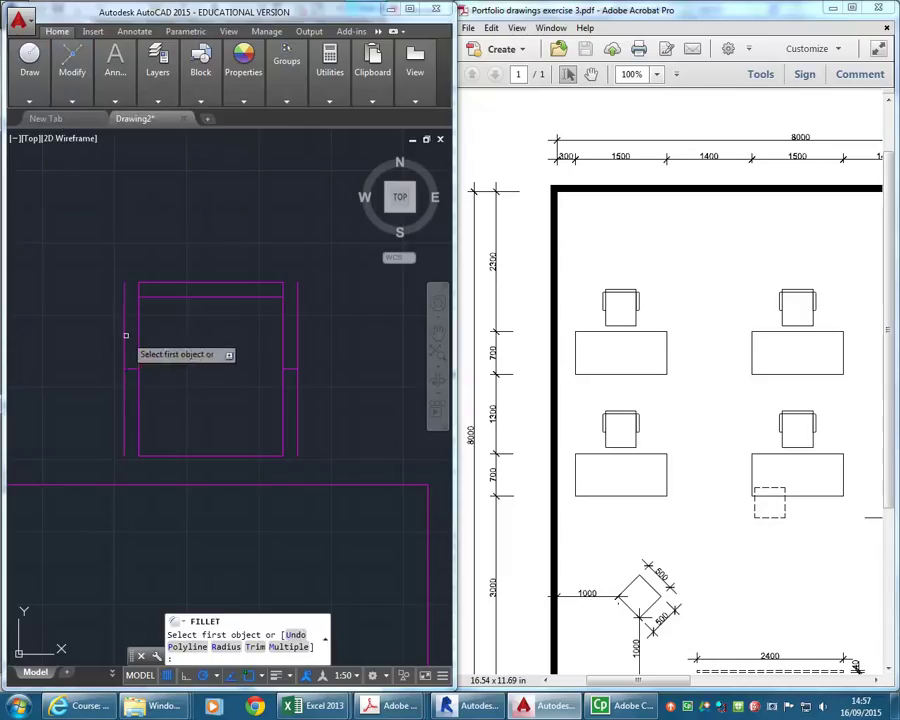
pyautogui.click(125, 336)
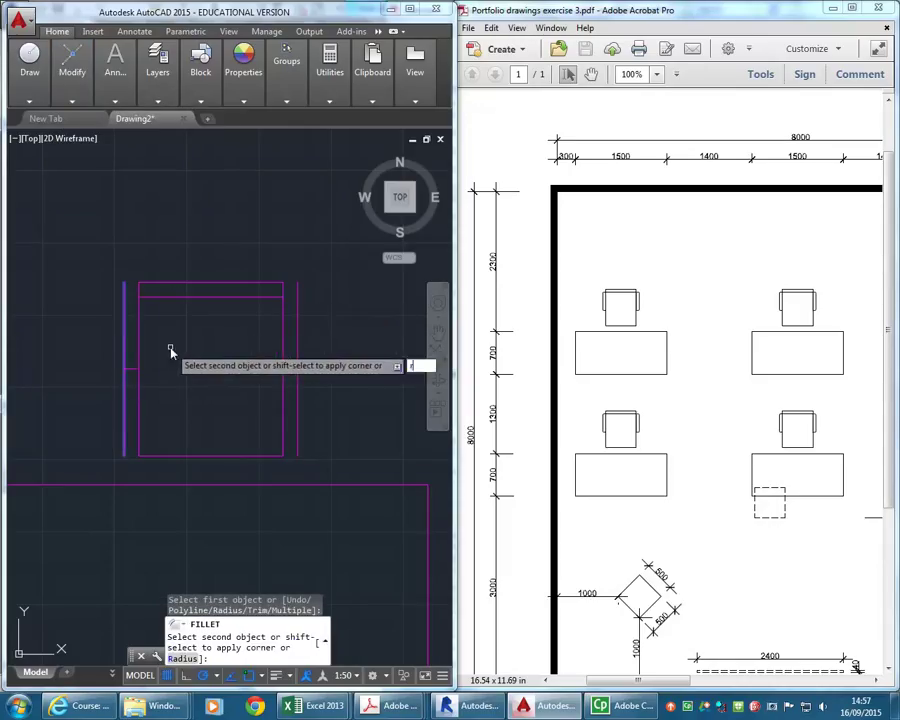
pyautogui.write('r')
pyautogui.press('Return')
pyautogui.write('0')
pyautogui.press('Return')
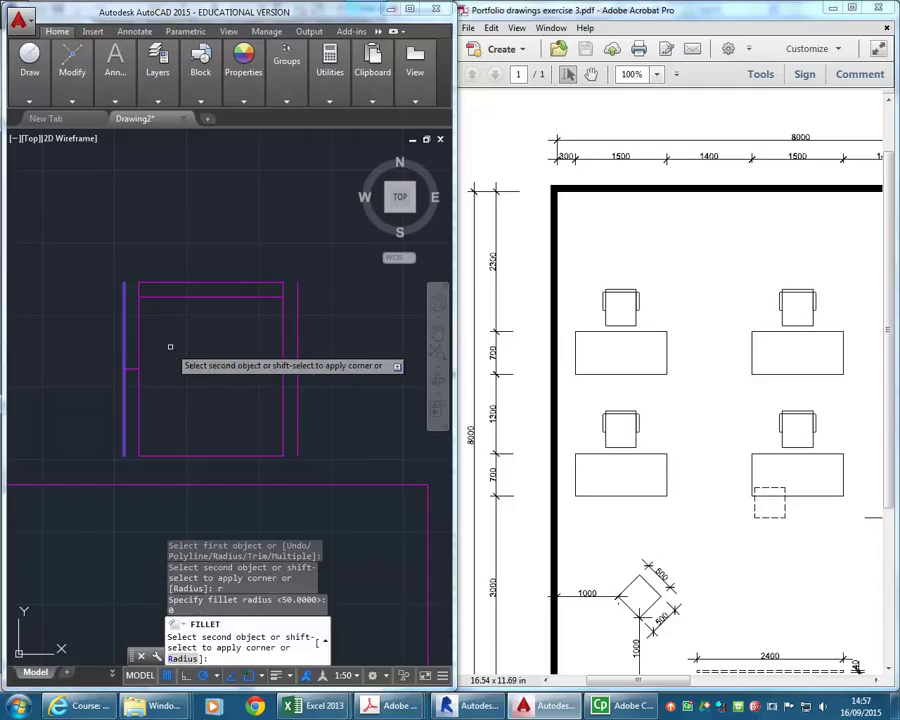
pyautogui.click(124, 345)
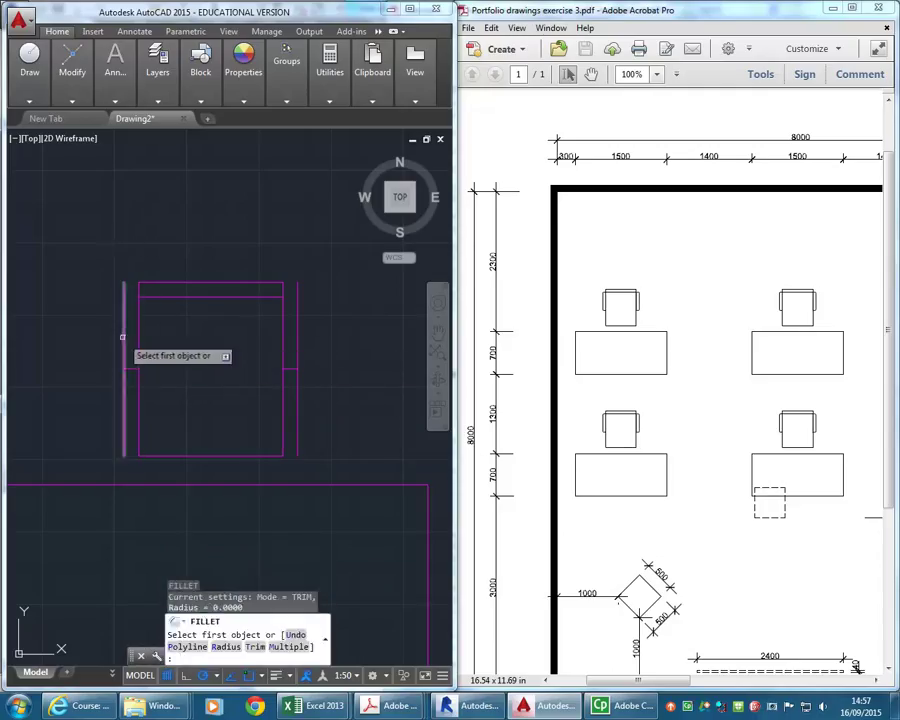
pyautogui.click(124, 343)
pyautogui.click(157, 298)
pyautogui.press('Return')
pyautogui.click(257, 297)
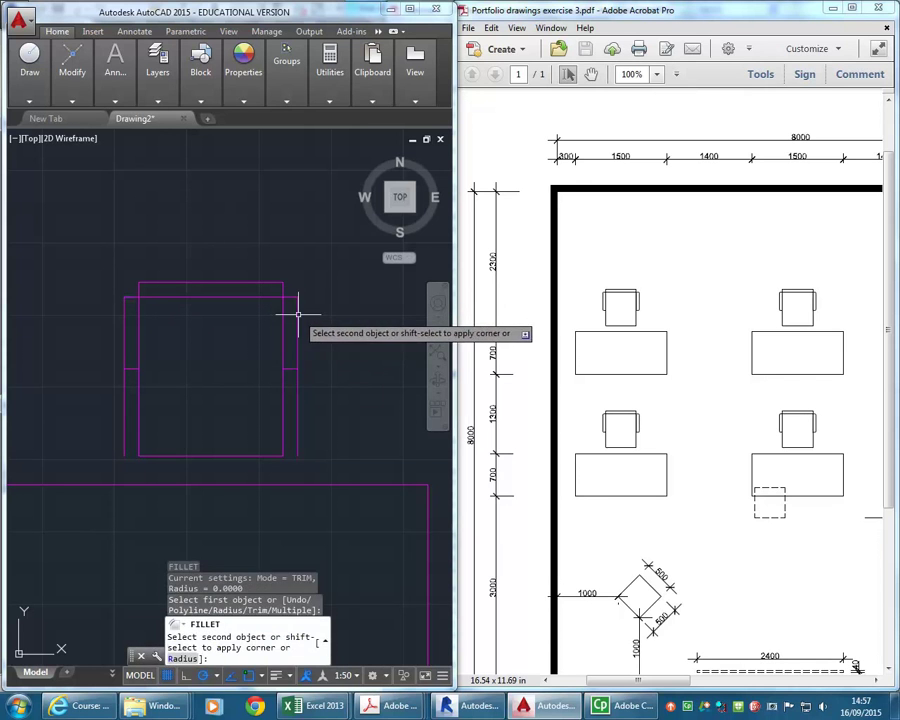
pyautogui.click(297, 358)
# Fillet both outer arm lines with the short horizontal lines at radius 0 to close the arms' front corners.
pyautogui.press('Return')
pyautogui.click(296, 358)
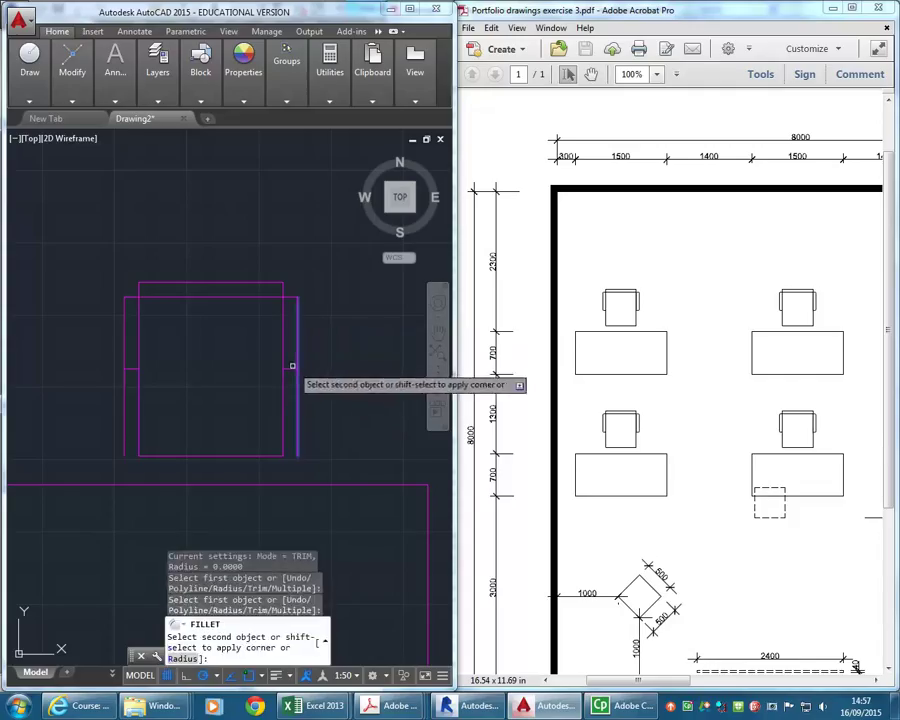
pyautogui.click(294, 365)
pyautogui.press('Return')
pyautogui.click(123, 351)
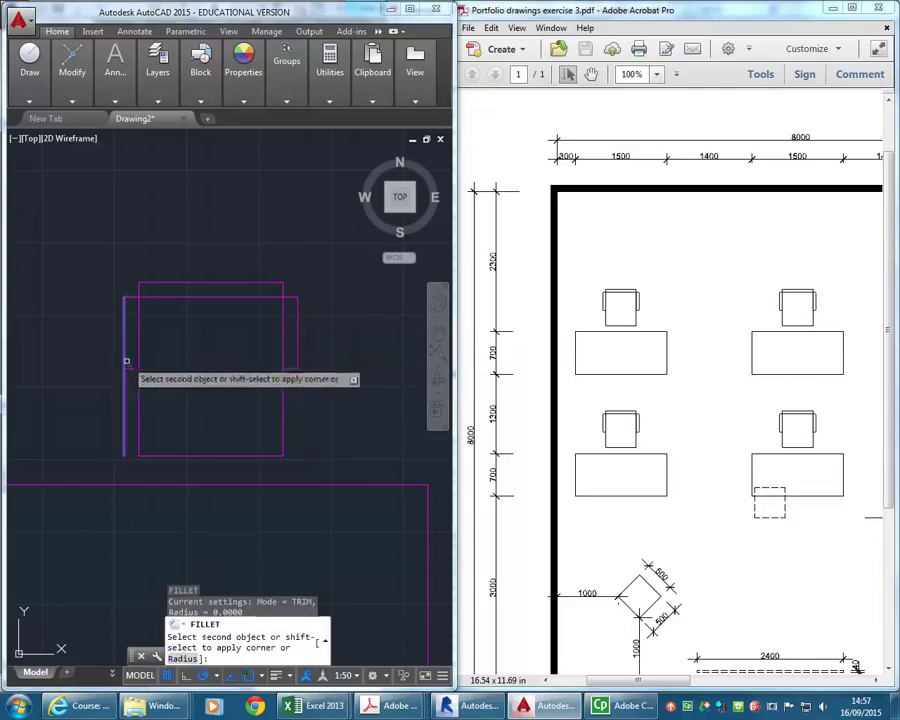
pyautogui.click(130, 367)
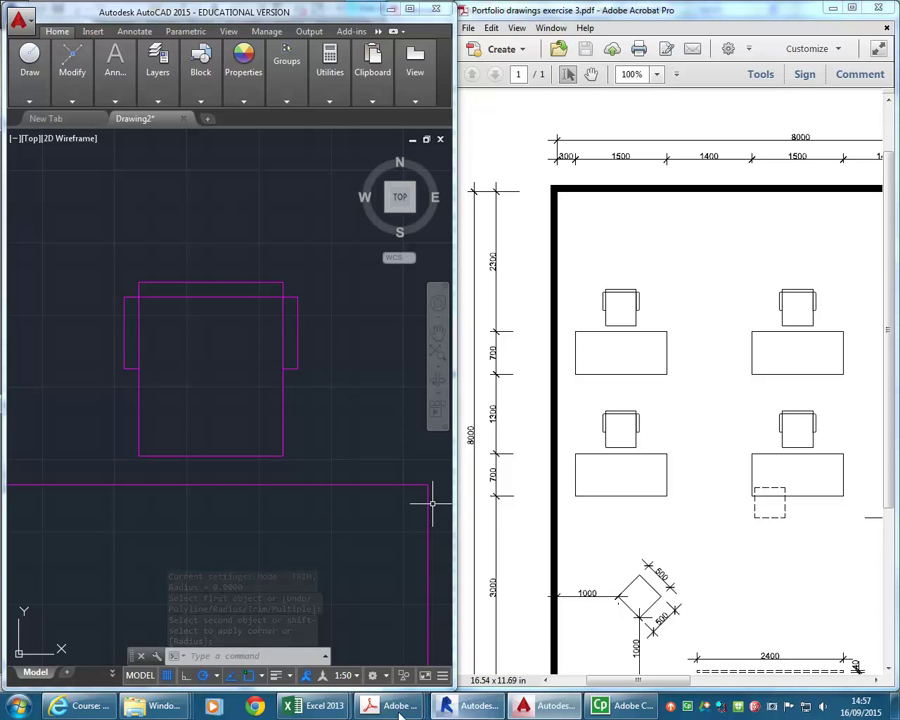
# Switch to the Exercise 3 conference room notes PDF and read the chair arm dimensions in step 16.
pyautogui.moveTo(389, 705)
pyautogui.moveTo(638, 655)
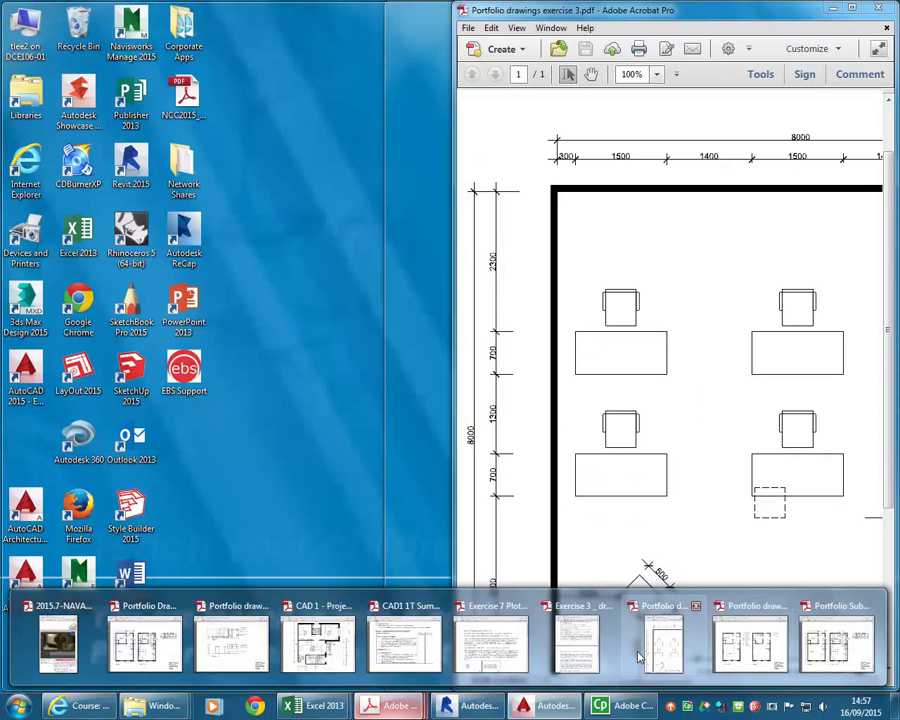
pyautogui.click(578, 645)
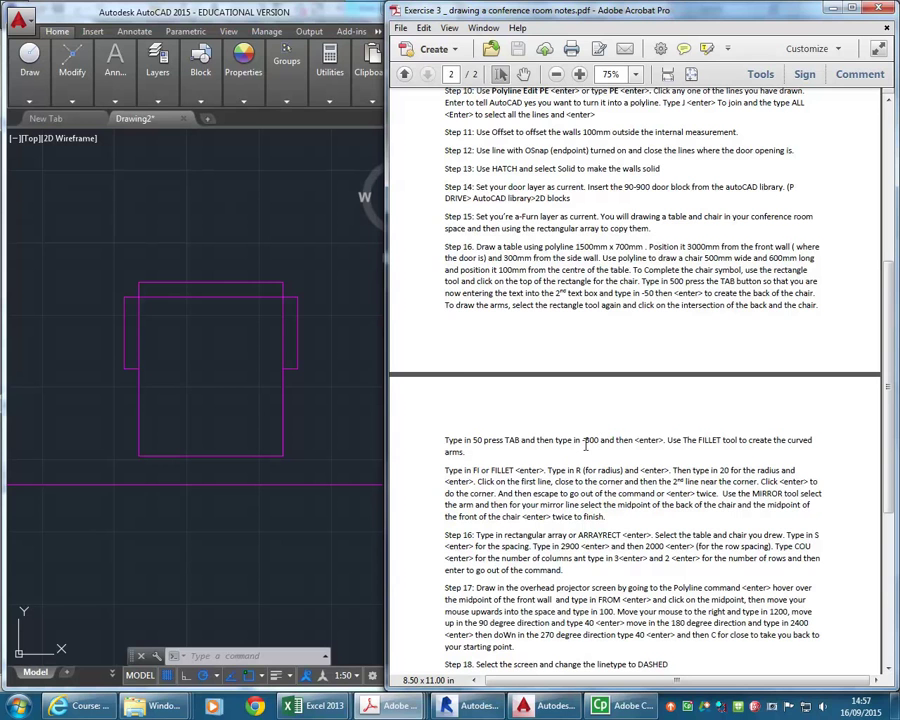
# Return to AutoCAD and measure the right chair arm's length from its front end to the backrest line.
pyautogui.click(255, 400)
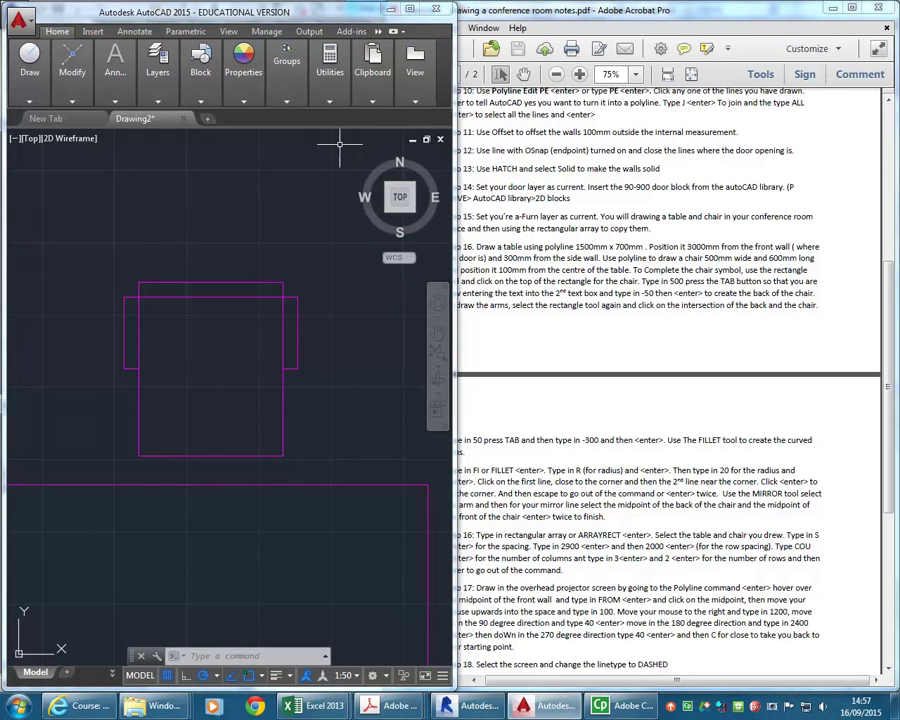
pyautogui.click(330, 72)
pyautogui.click(330, 122)
pyautogui.click(283, 368)
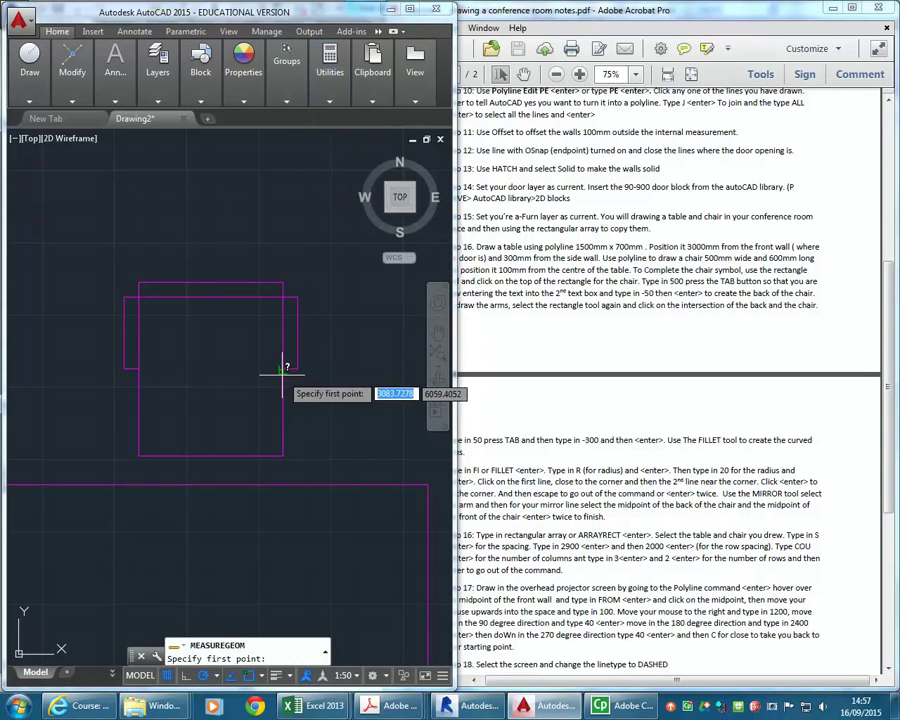
pyautogui.click(283, 296)
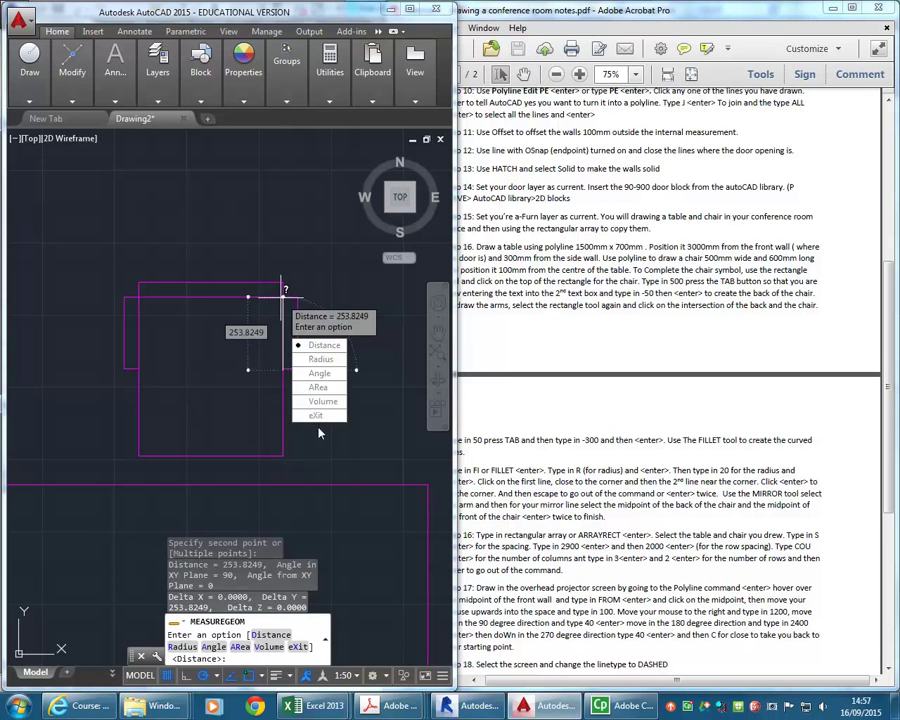
pyautogui.press('Escape')
# Measure along the chair's left side from the front corner to the backrest line and to the arm's front end.
pyautogui.press('Return')
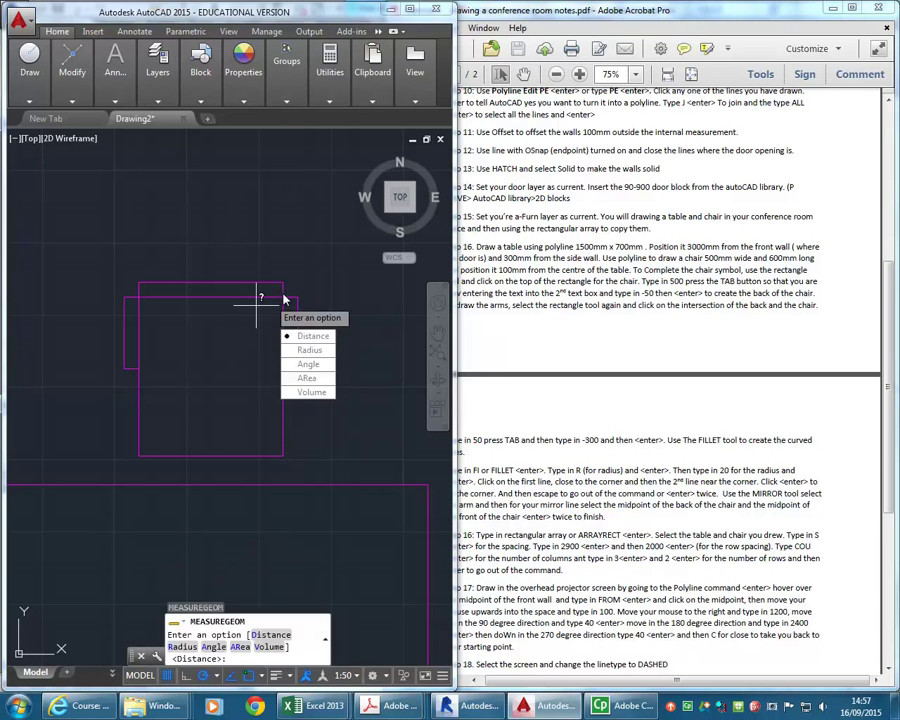
pyautogui.click(311, 336)
pyautogui.click(140, 456)
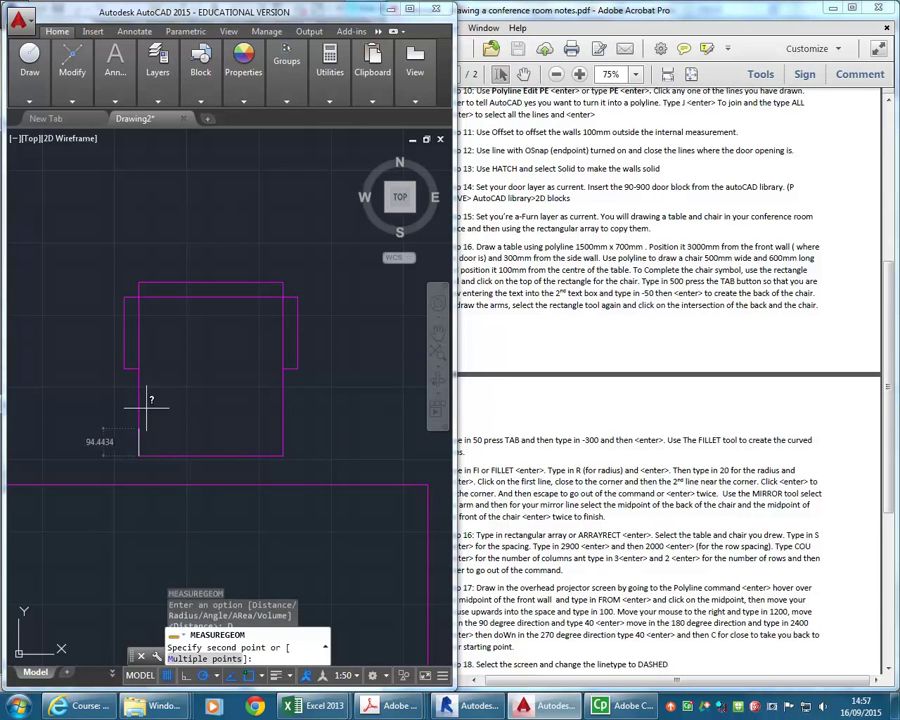
pyautogui.click(139, 297)
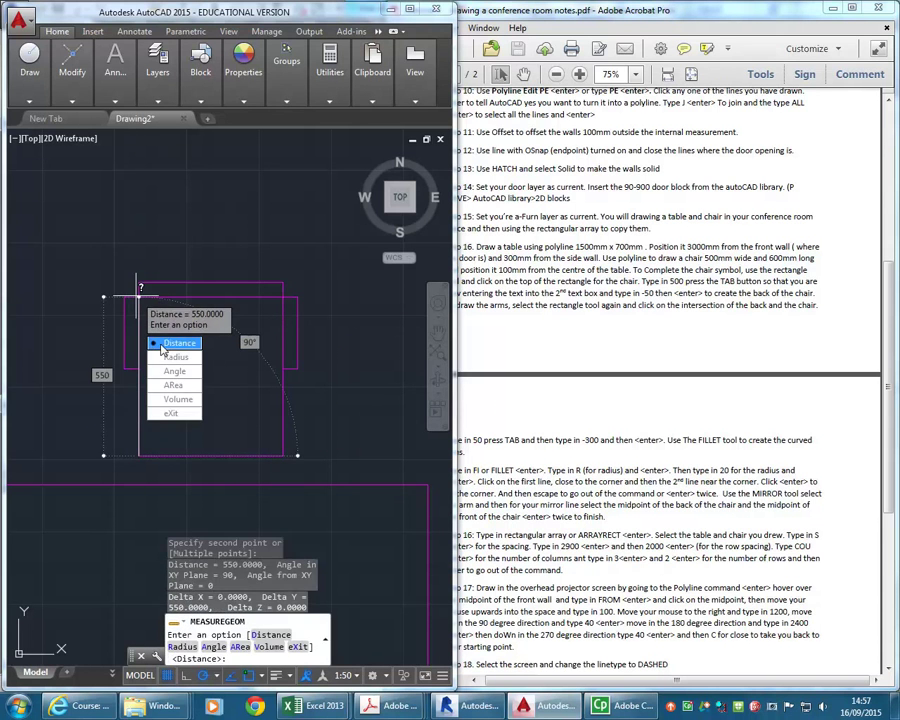
pyautogui.click(150, 398)
pyautogui.click(139, 297)
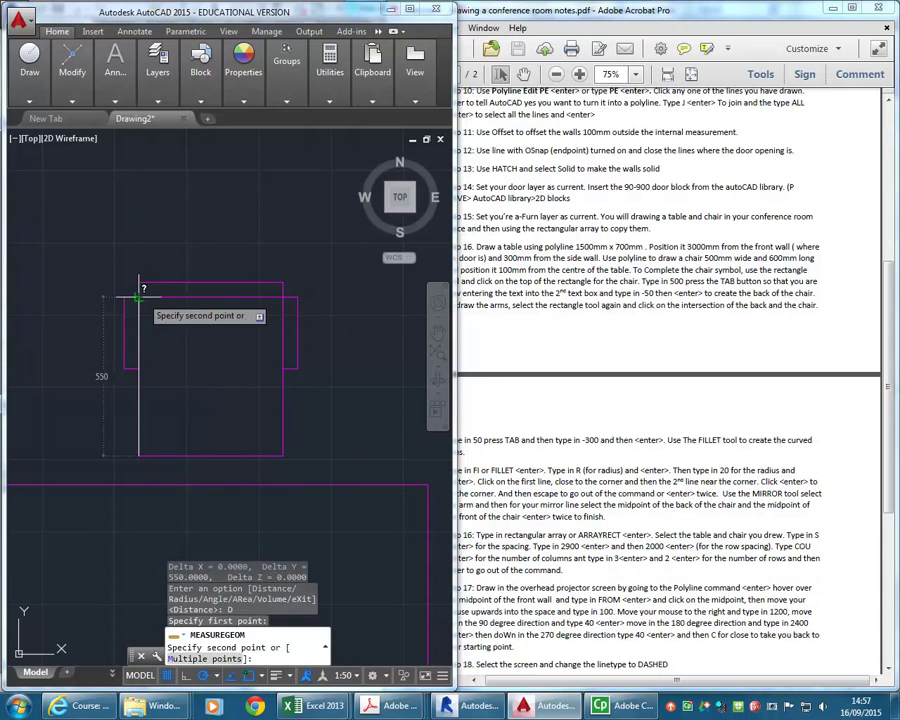
pyautogui.click(139, 370)
# Measure the left chair arm's length from its front end to the backrest line and exit measuring.
pyautogui.write('d')
pyautogui.press('Return')
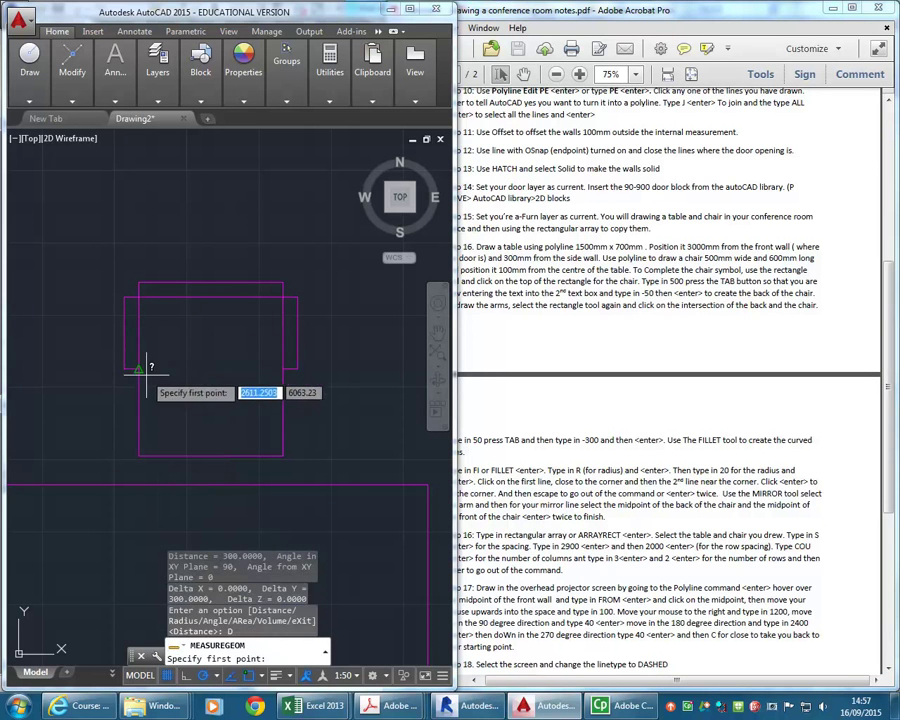
pyautogui.click(139, 369)
pyautogui.click(139, 297)
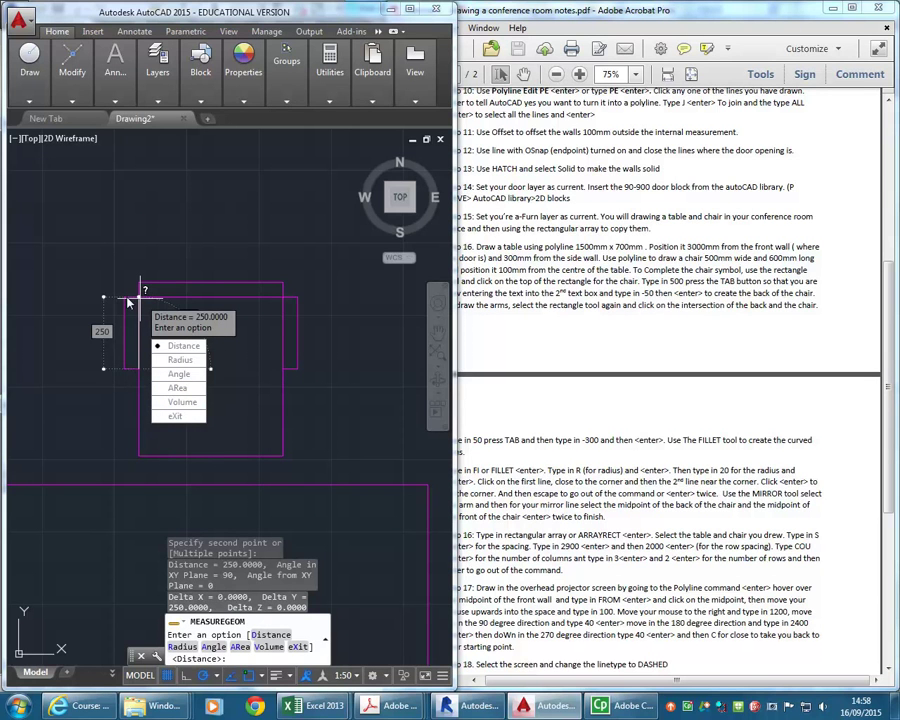
pyautogui.click(176, 423)
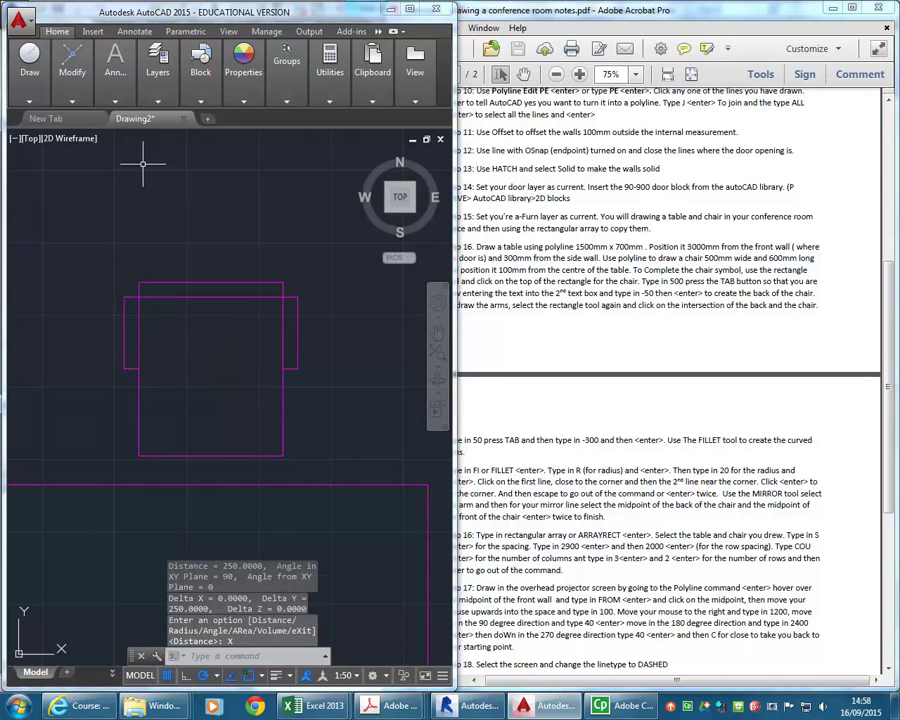
# Stretch the front ends of both chair arms 50 mm towards the desk.
pyautogui.moveTo(111, 68)
pyautogui.moveTo(72, 68)
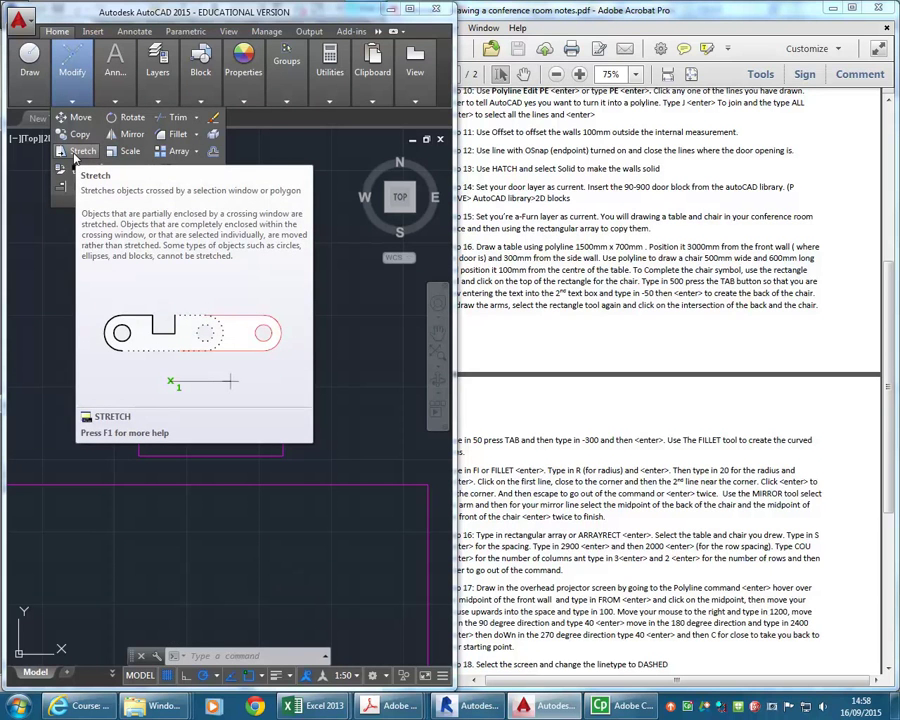
pyautogui.click(73, 155)
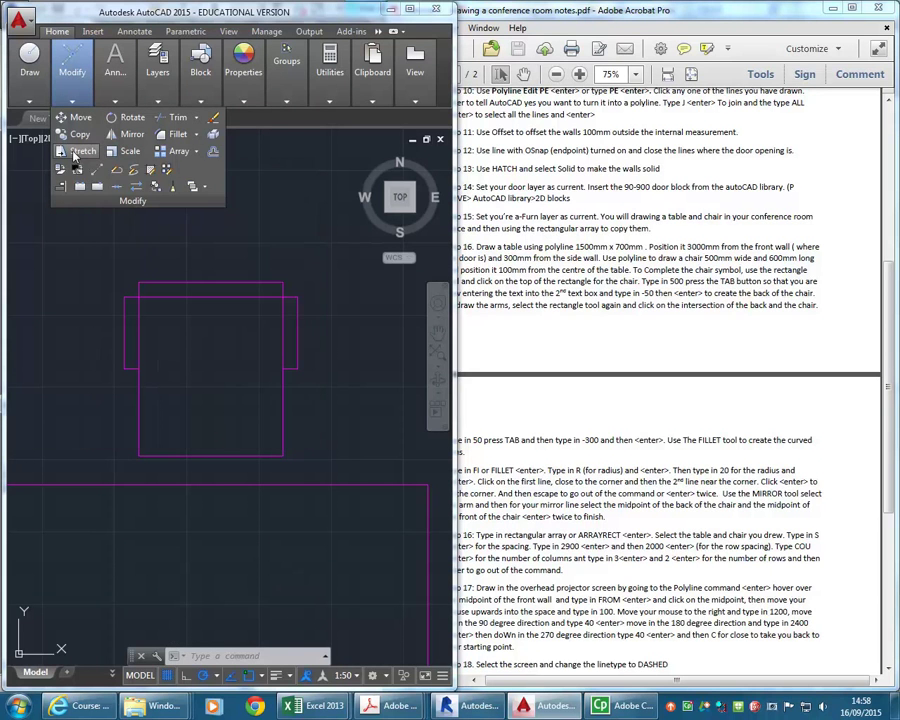
pyautogui.click(334, 348)
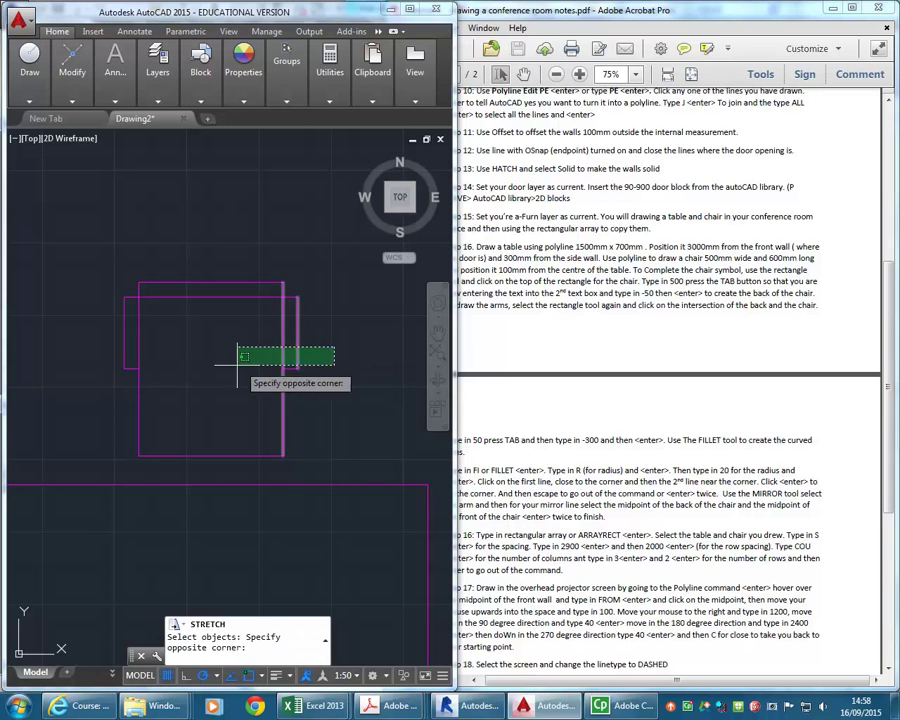
pyautogui.click(60, 390)
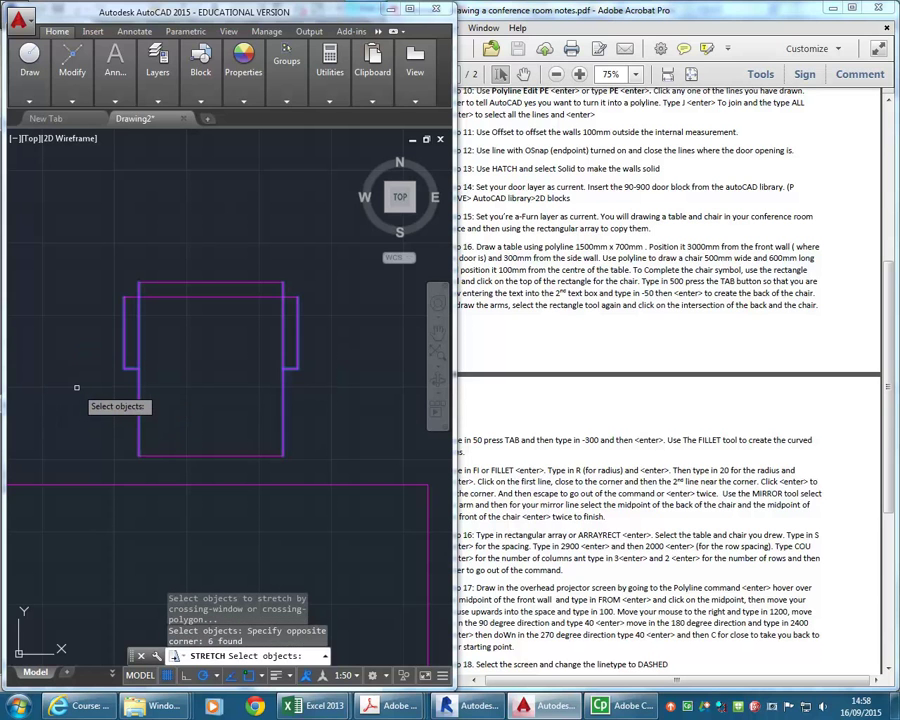
pyautogui.press('Return')
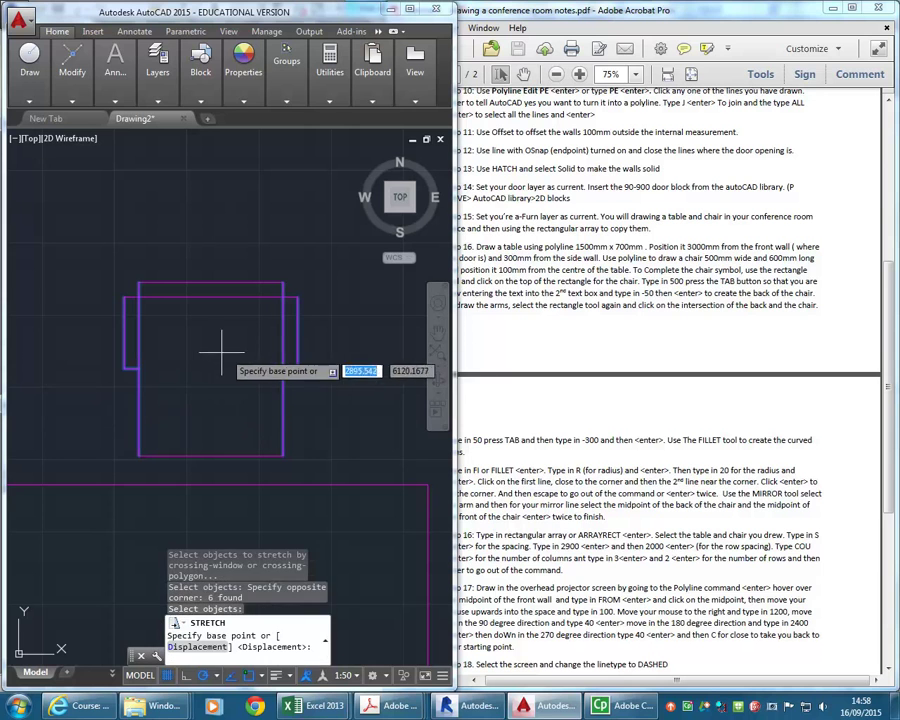
pyautogui.click(212, 352)
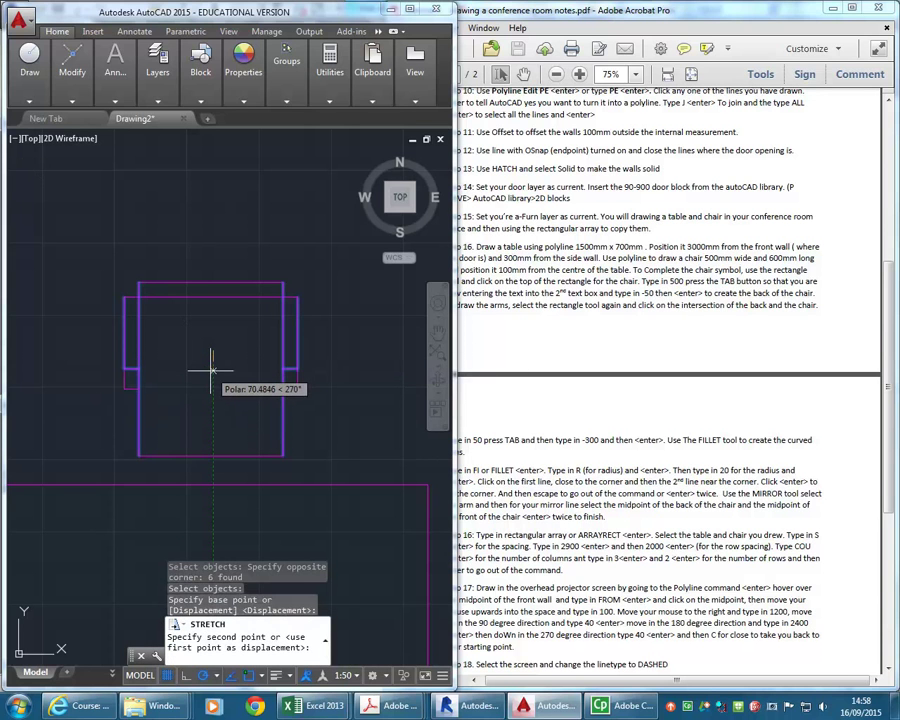
pyautogui.write('50')
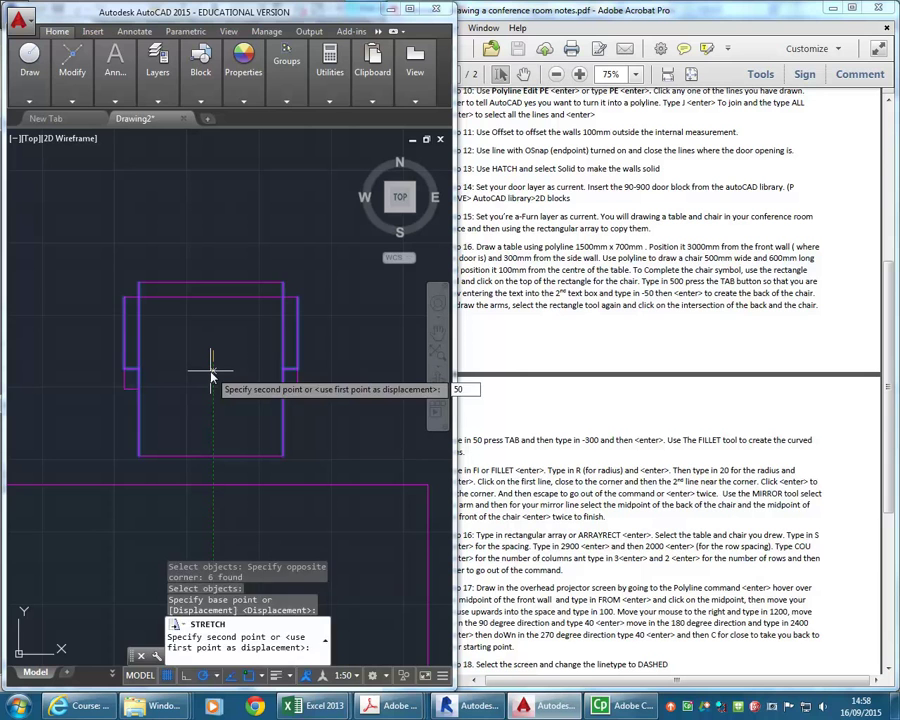
pyautogui.press('Return')
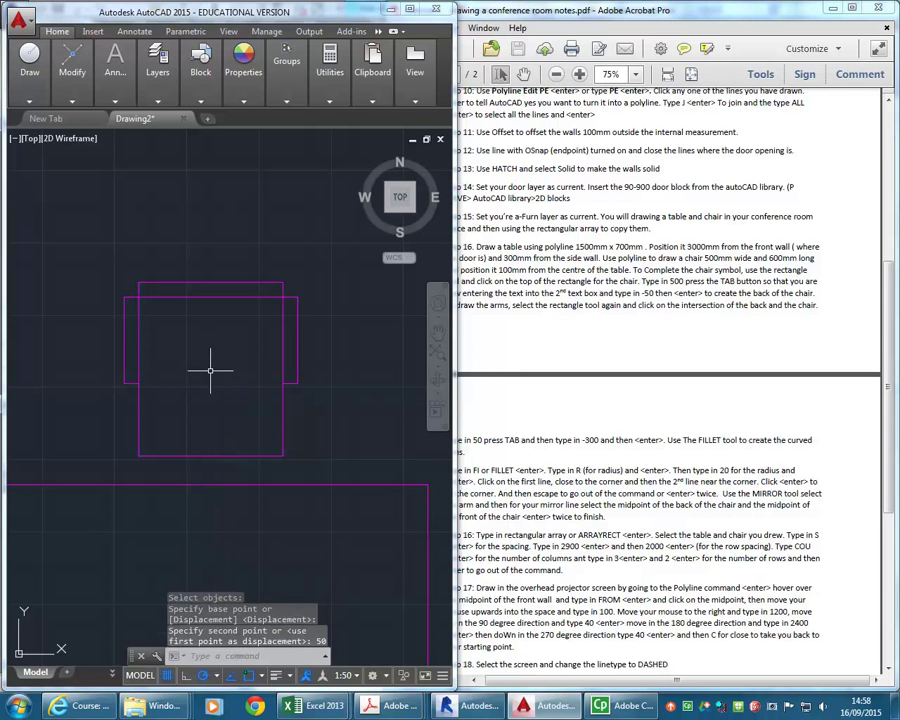
# Erase the slanted line running down from the desk's lower-left corner.
pyautogui.scroll(-3, 210, 368)
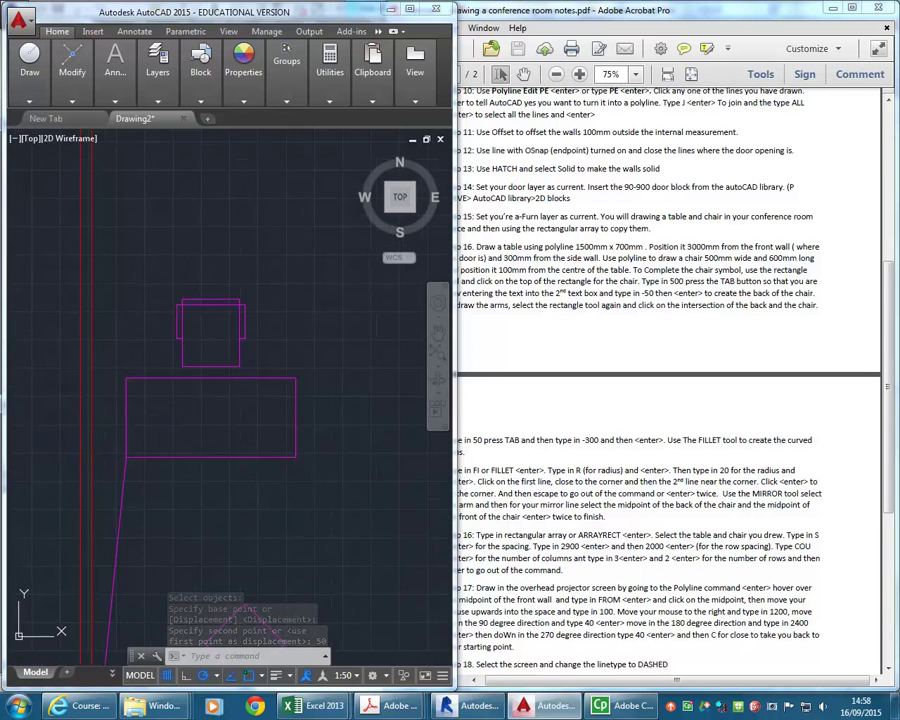
pyautogui.click(134, 440)
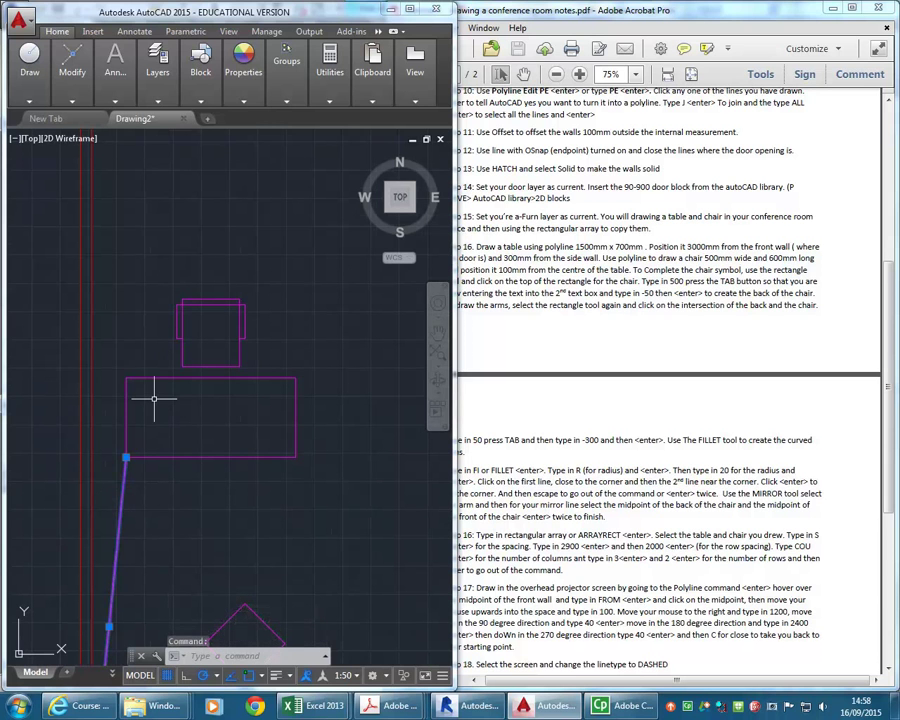
pyautogui.press('Delete')
# Convert the desk and chair into a block named Desk and Chair, with its base point at the desk's lower-left corner.
pyautogui.scroll(3, 156, 399)
pyautogui.moveTo(156, 401); pyautogui.dragTo(166, 401, button='middle')
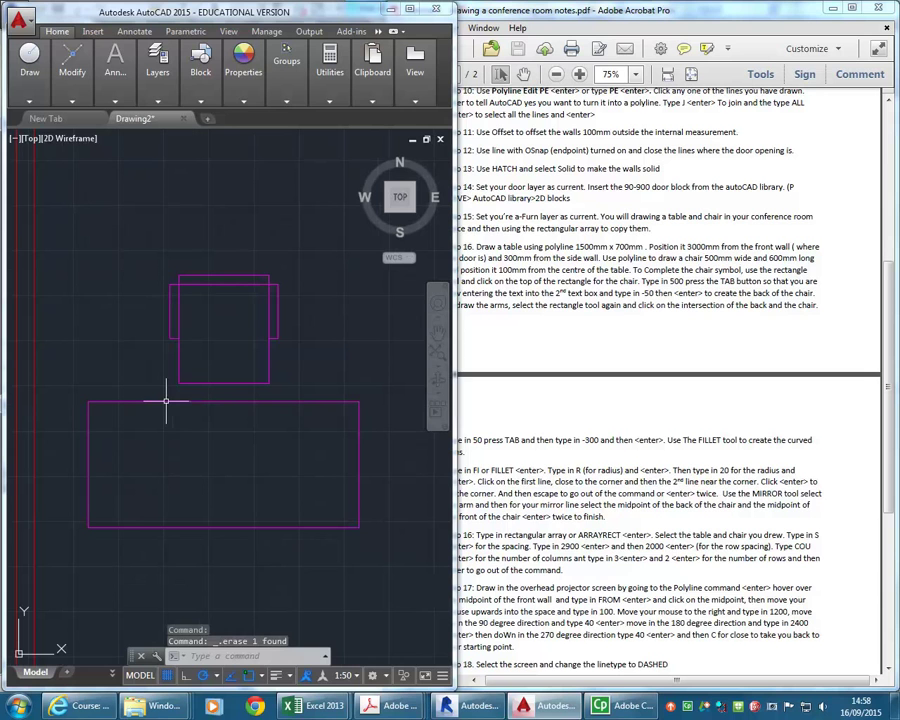
pyautogui.click(66, 232)
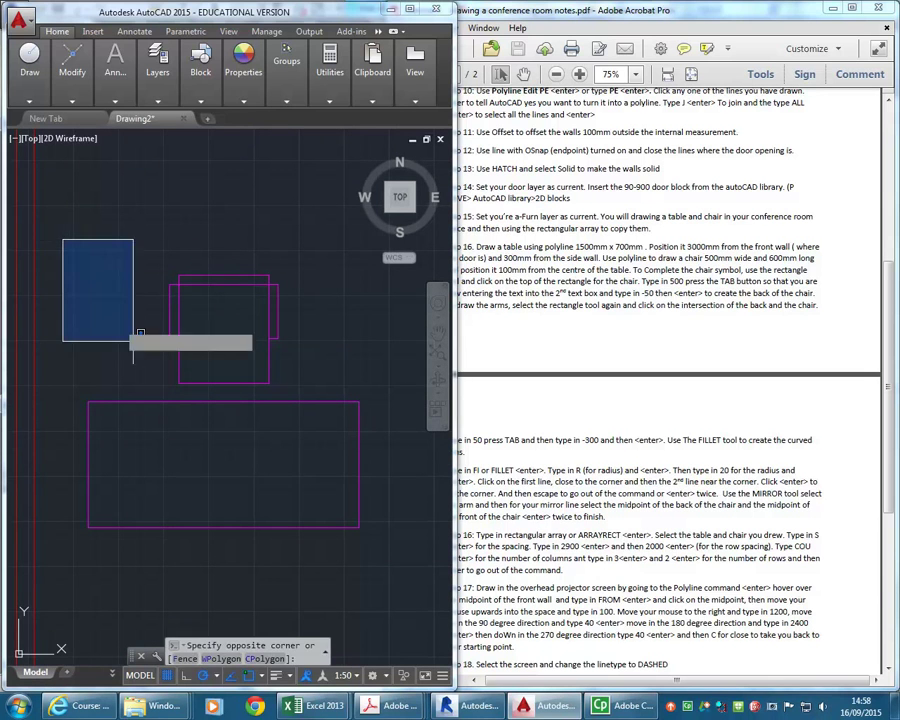
pyautogui.click(400, 543)
pyautogui.moveTo(265, 492); pyautogui.dragTo(250, 492, button='middle')
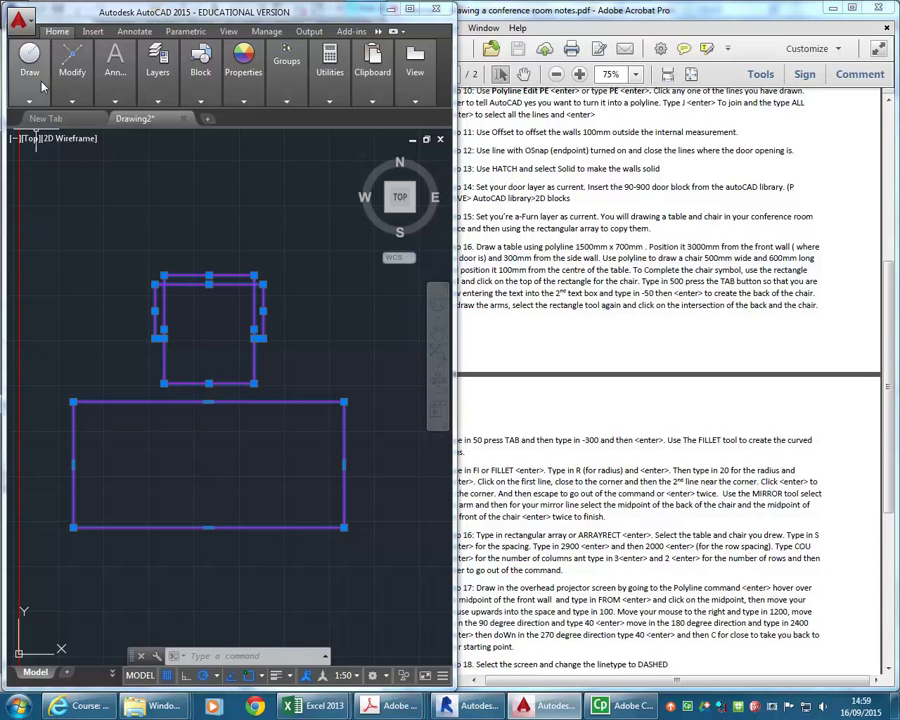
pyautogui.moveTo(178, 76)
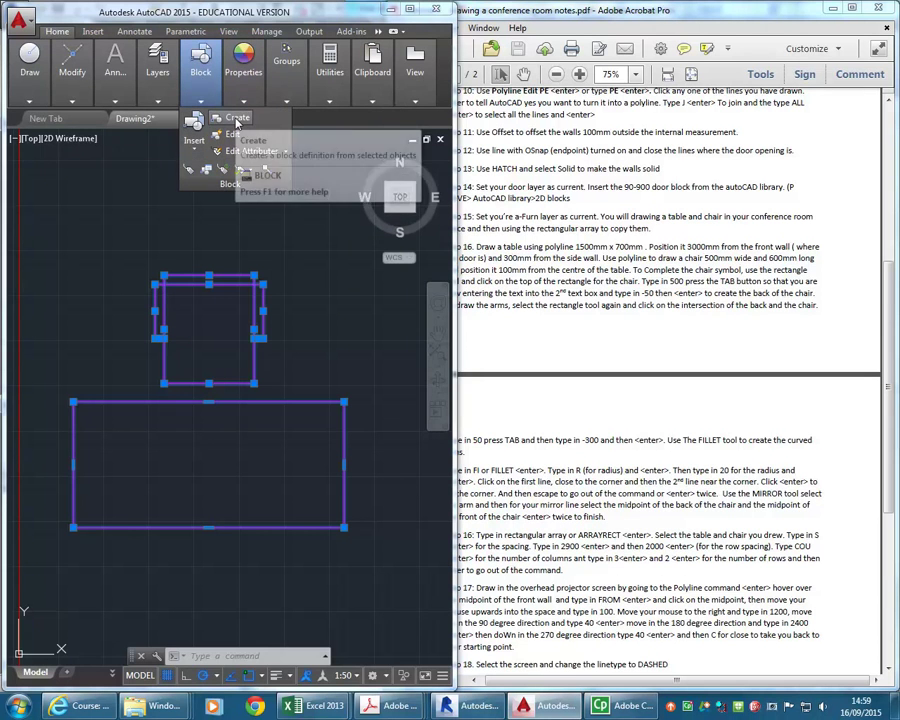
pyautogui.click(236, 118)
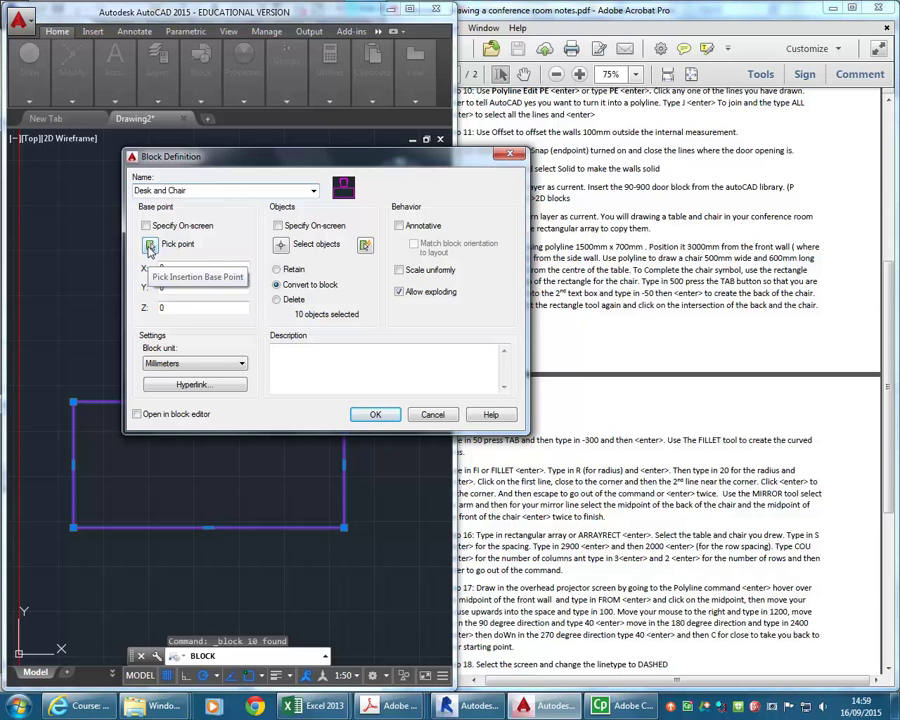
pyautogui.click(150, 248)
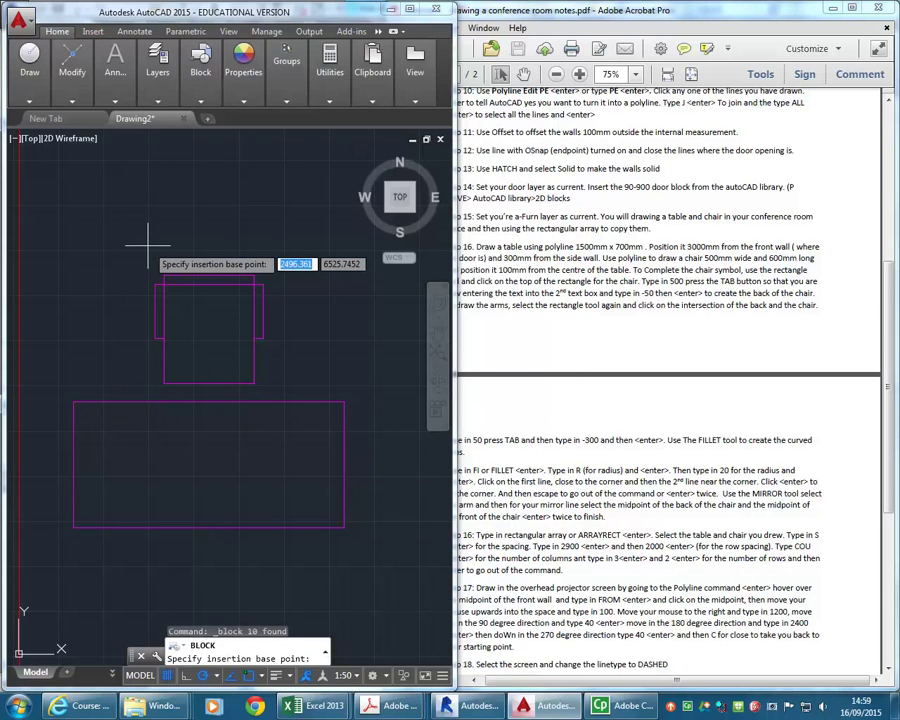
pyautogui.click(73, 528)
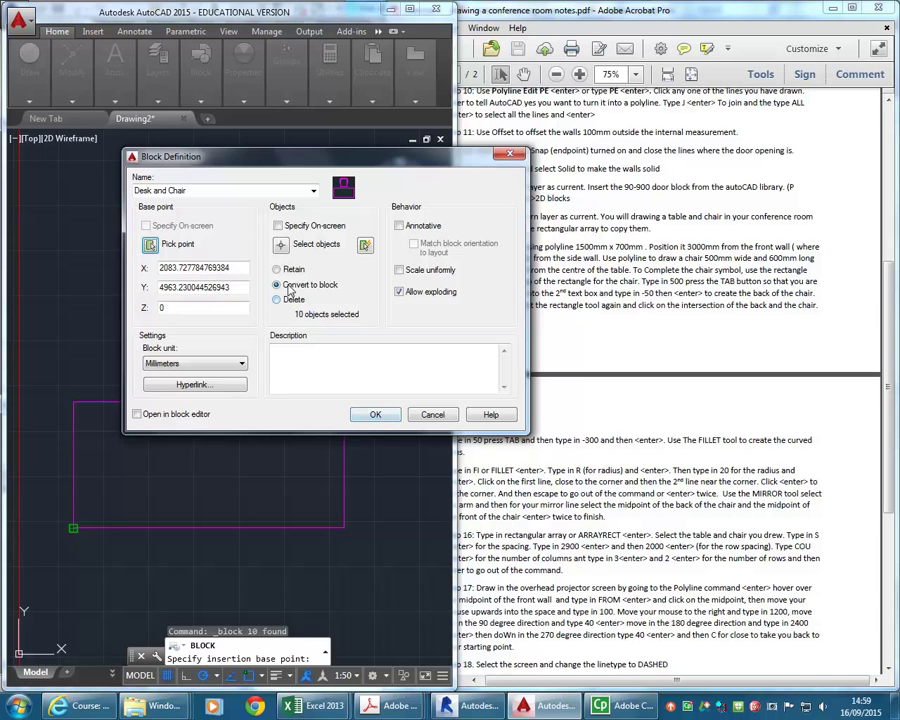
pyautogui.click(375, 414)
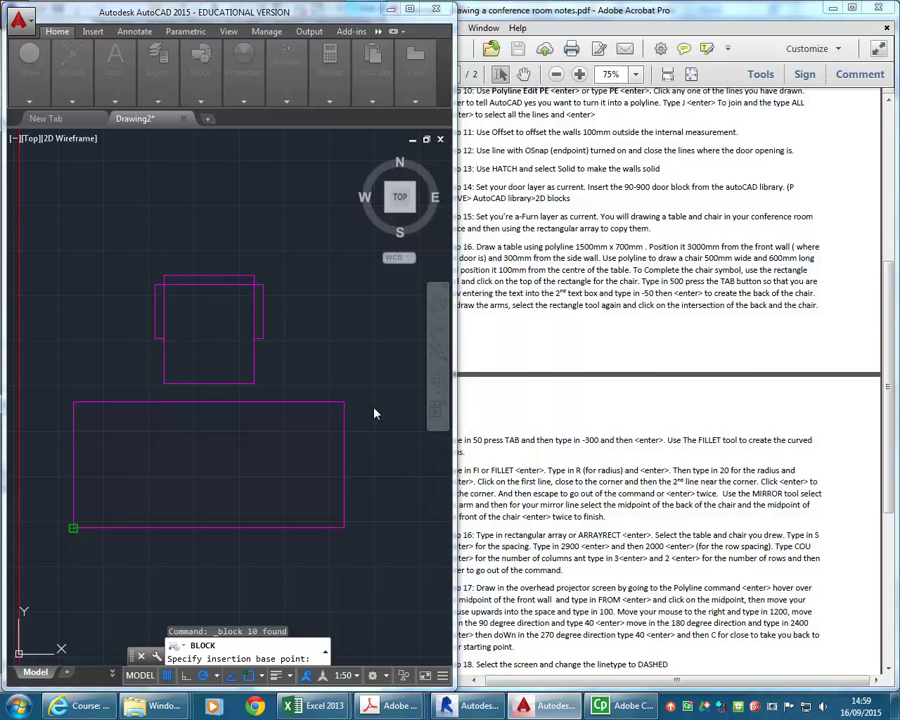
# Select the new desk and chair block and read the ARRAYRECT instructions in step 16 of the Exercise 3 notes PDF.
pyautogui.click(268, 526)
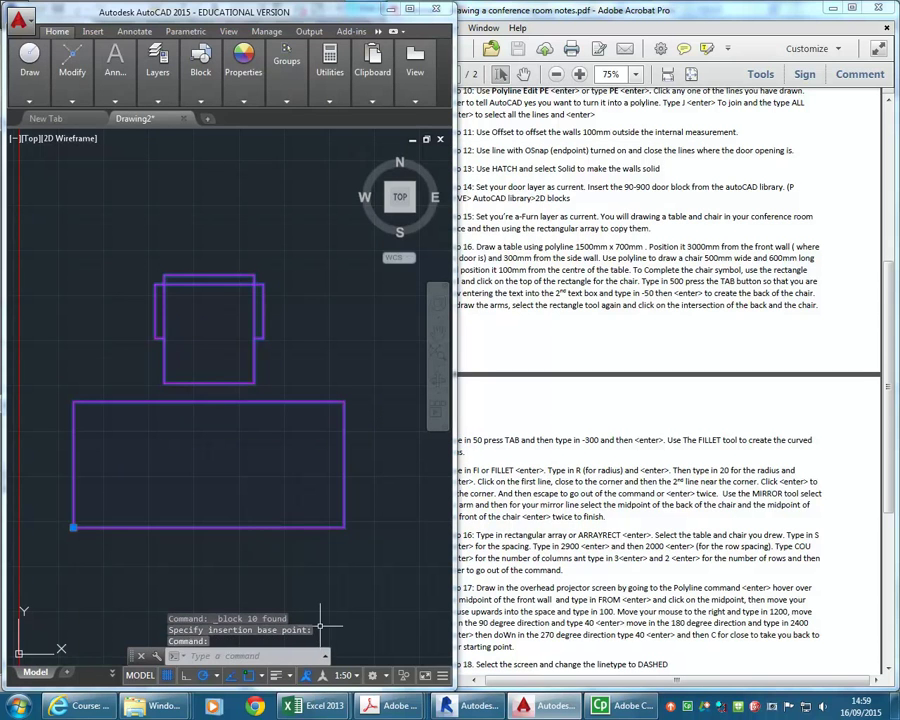
pyautogui.scroll(-5, 150, 378)
pyautogui.scroll(4, 150, 378)
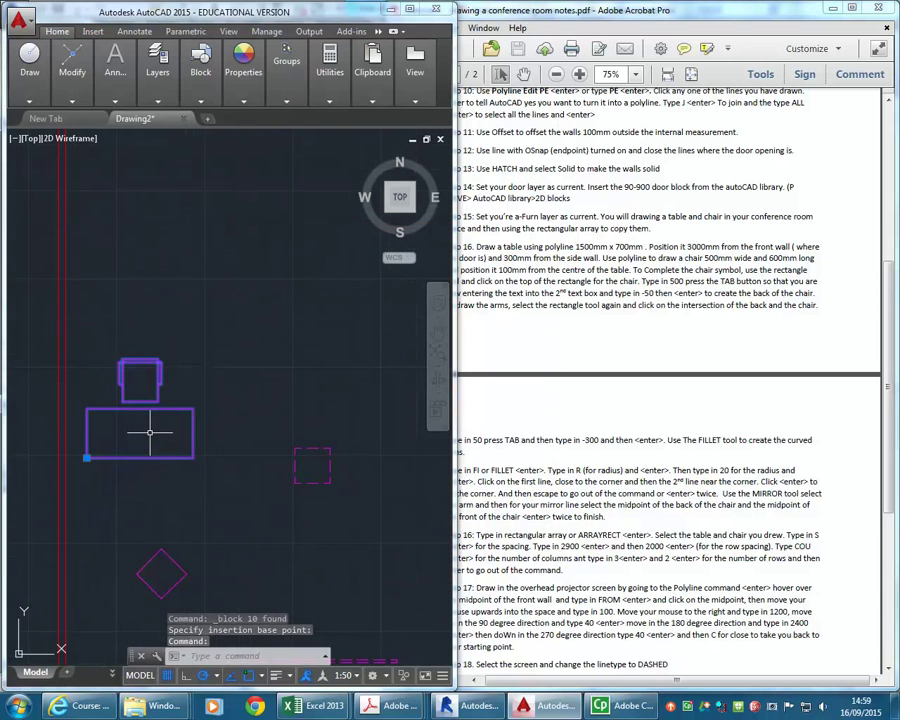
pyautogui.click(552, 526)
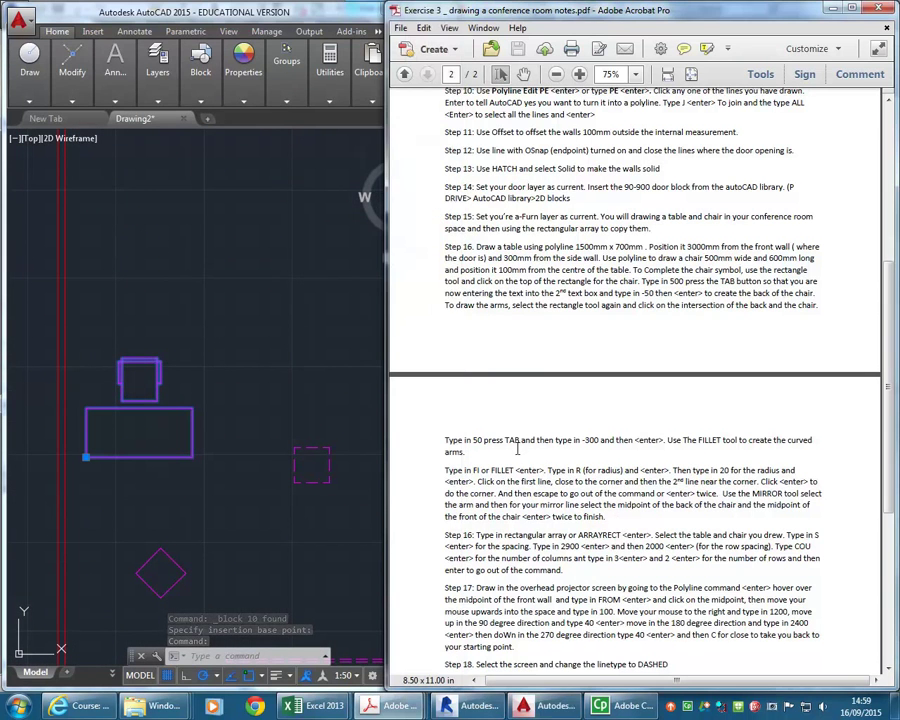
pyautogui.scroll(-2, 560, 447)
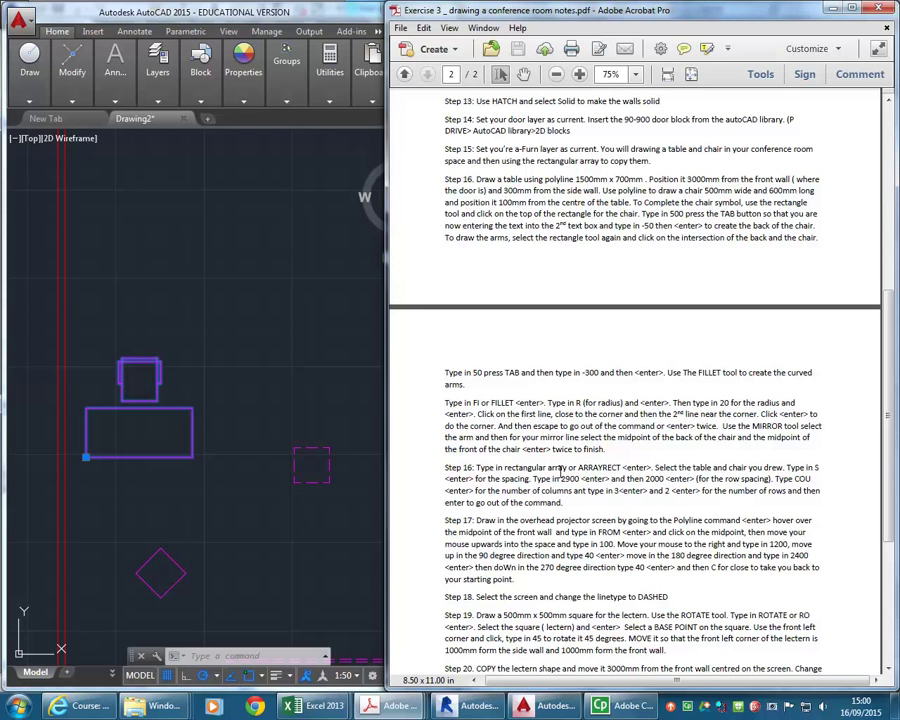
pyautogui.moveTo(576, 467); pyautogui.dragTo(625, 467)
pyautogui.click(200, 428)
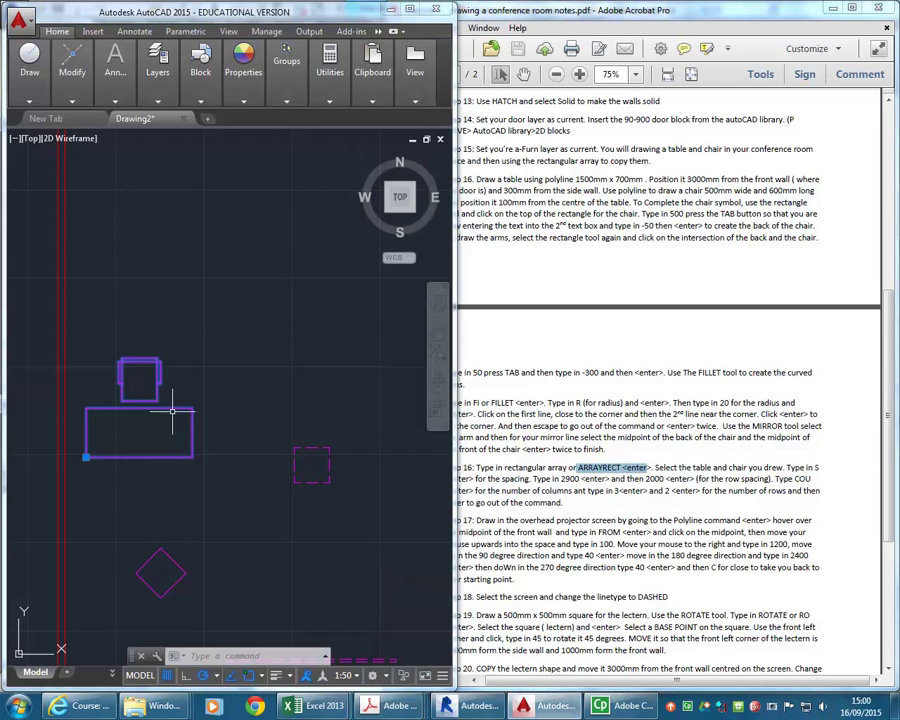
# Start a rectangular array of the desk and chair block and check the desk spacing in the Portfolio drawings exercise 3 PDF.
pyautogui.click(76, 74)
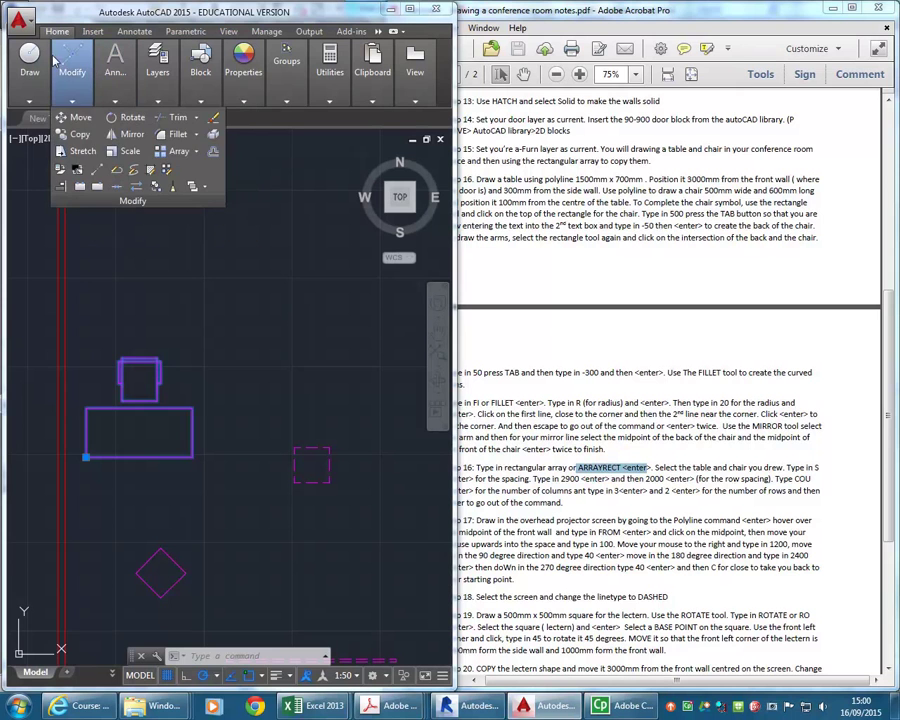
pyautogui.click(196, 153)
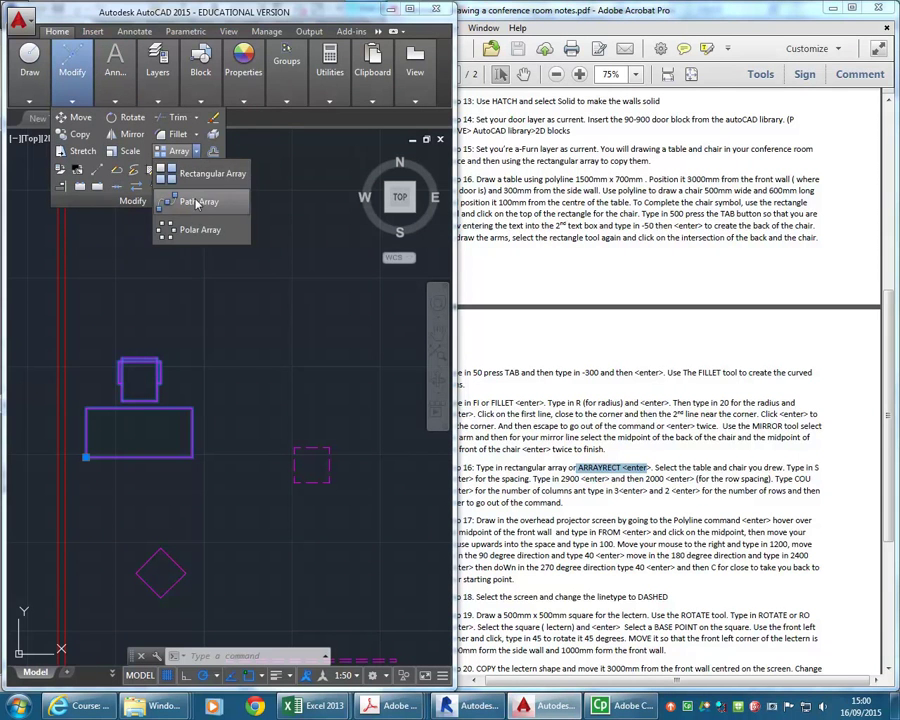
pyautogui.click(205, 177)
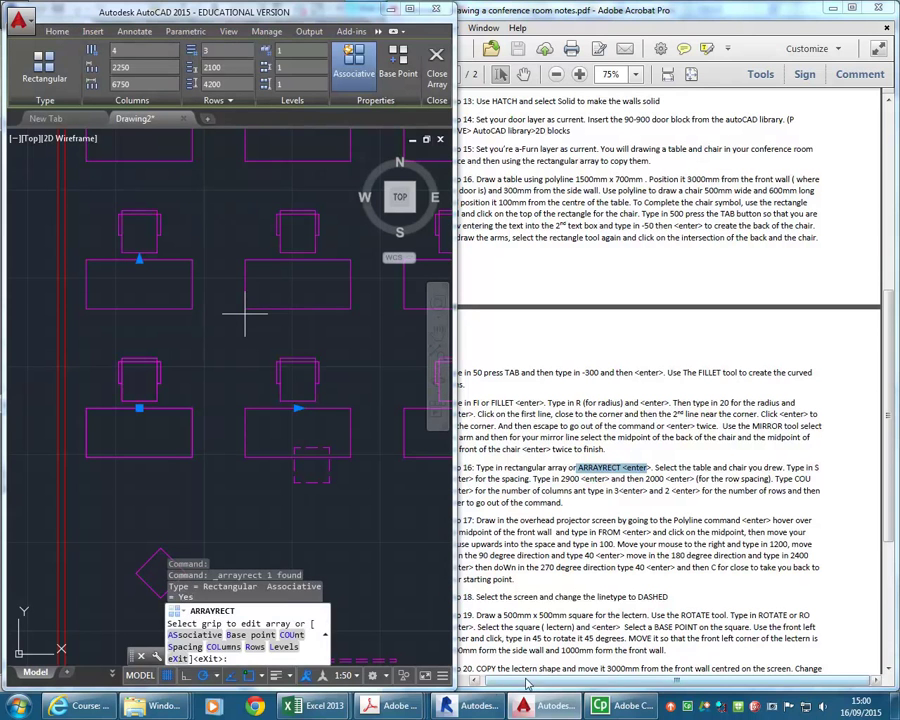
pyautogui.moveTo(549, 704)
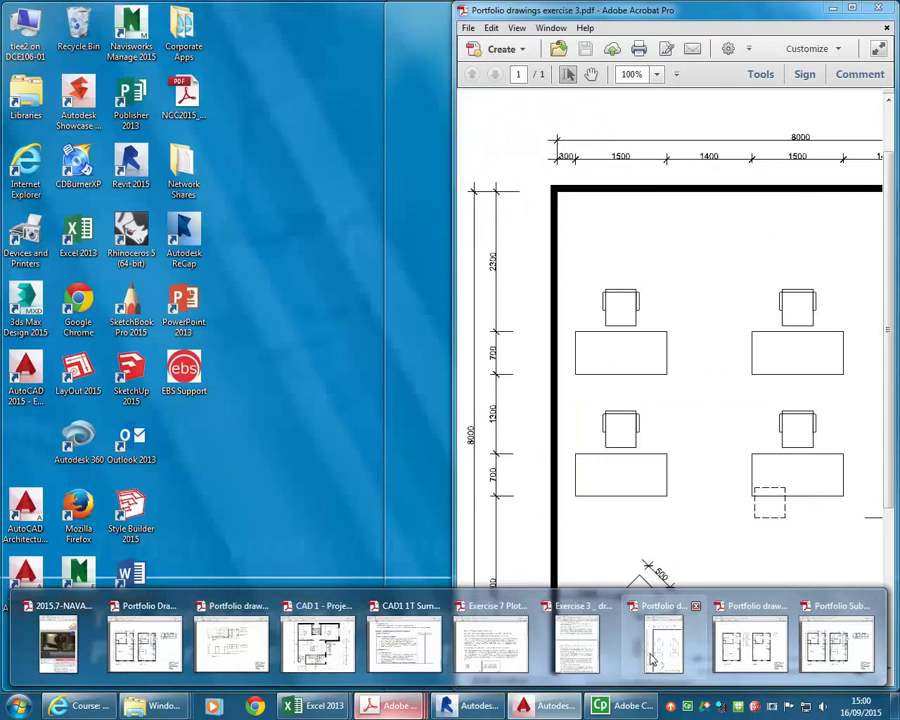
pyautogui.click(657, 648)
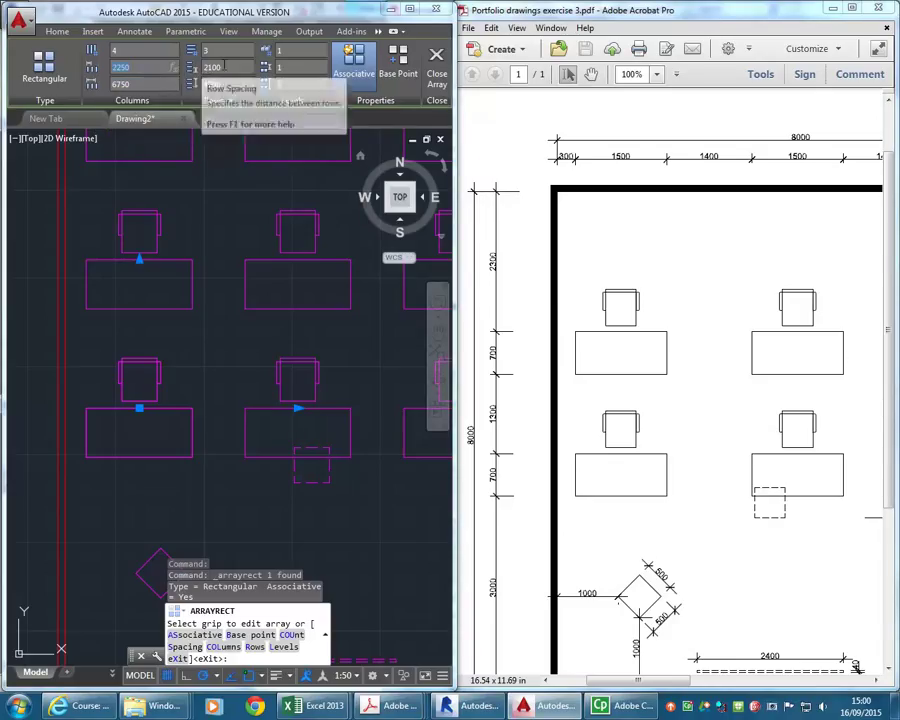
# Set the array's row spacing to 2000 mm and its number of rows to 2.
pyautogui.click(229, 66)
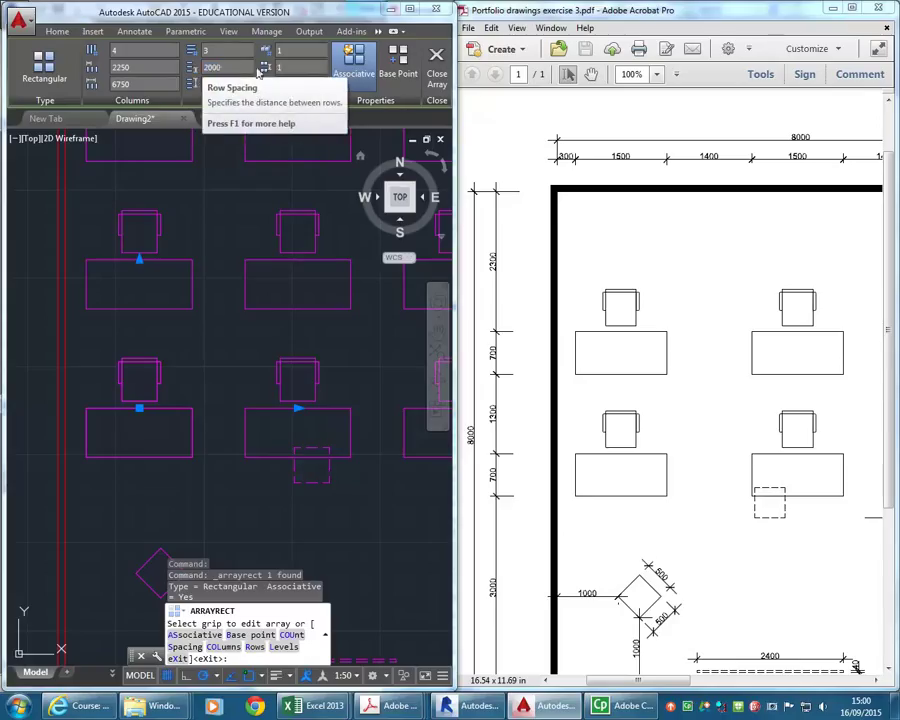
pyautogui.write('2000')
pyautogui.press('Return')
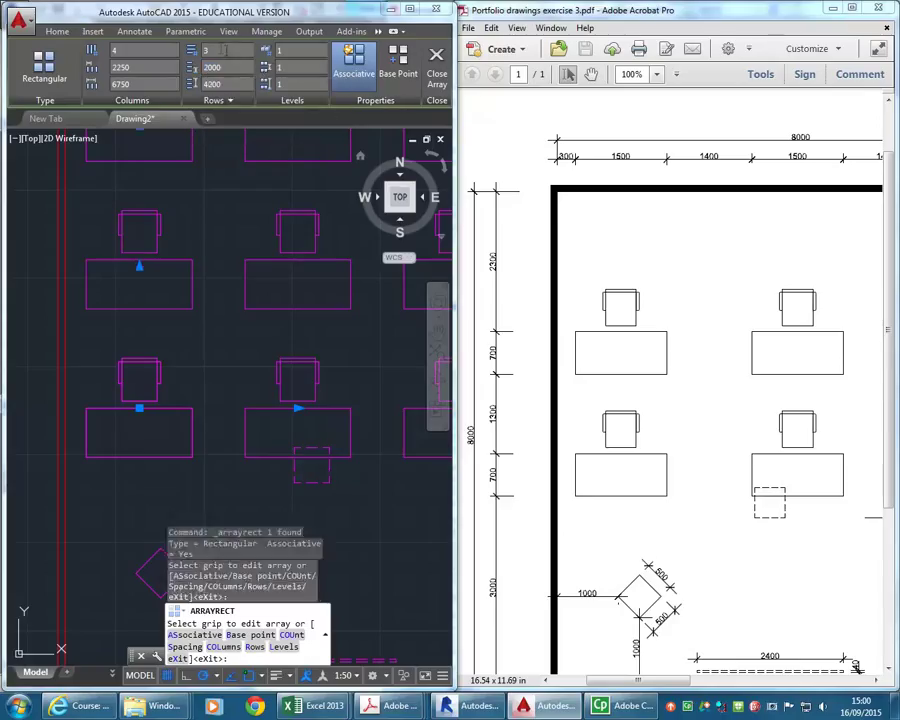
pyautogui.click(204, 52)
pyautogui.write('2')
pyautogui.press('Tab')
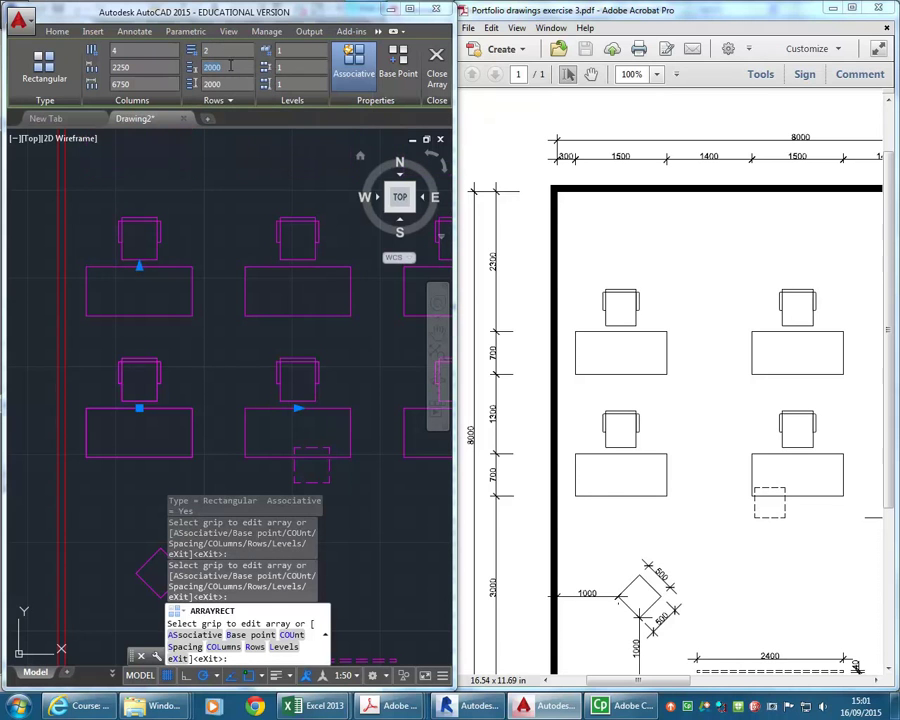
# Set the rectangular desk-and-chair array's column spacing to 2900 and its number of columns to 3.
pyautogui.scroll(-4, 195, 205)
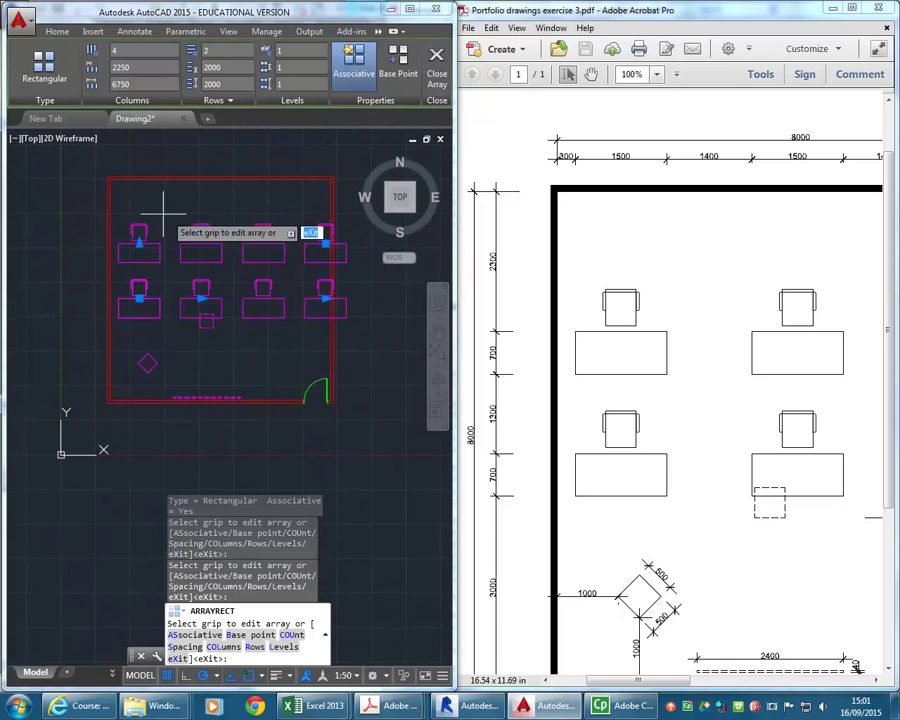
pyautogui.scroll(2, 157, 213)
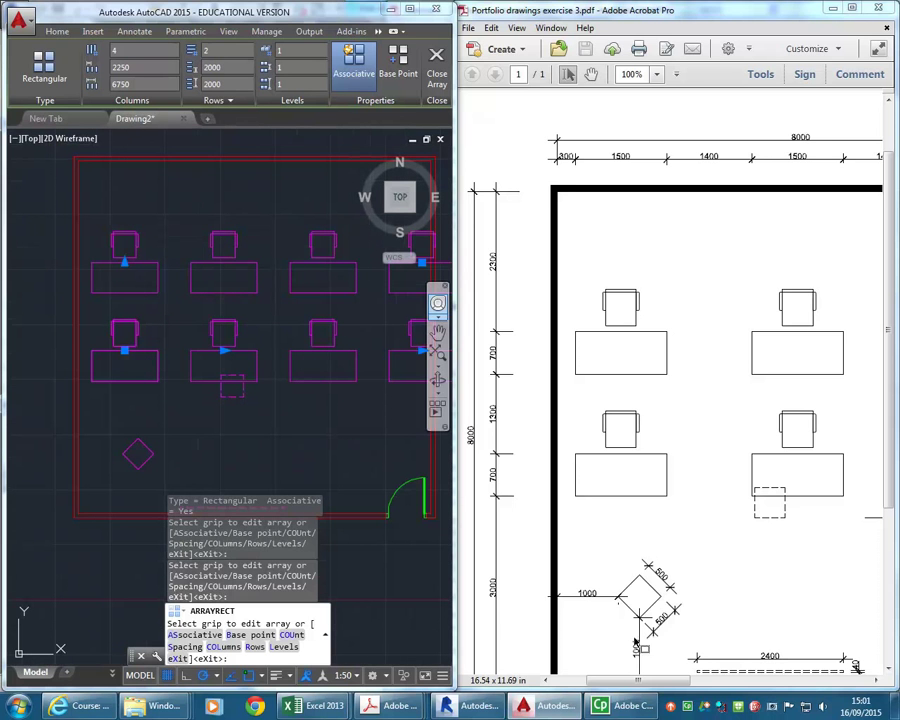
pyautogui.moveTo(655, 681)
pyautogui.mouseDown()
pyautogui.moveTo(680, 683)
pyautogui.moveTo(667, 684)
pyautogui.moveTo(678, 690)
pyautogui.mouseUp()
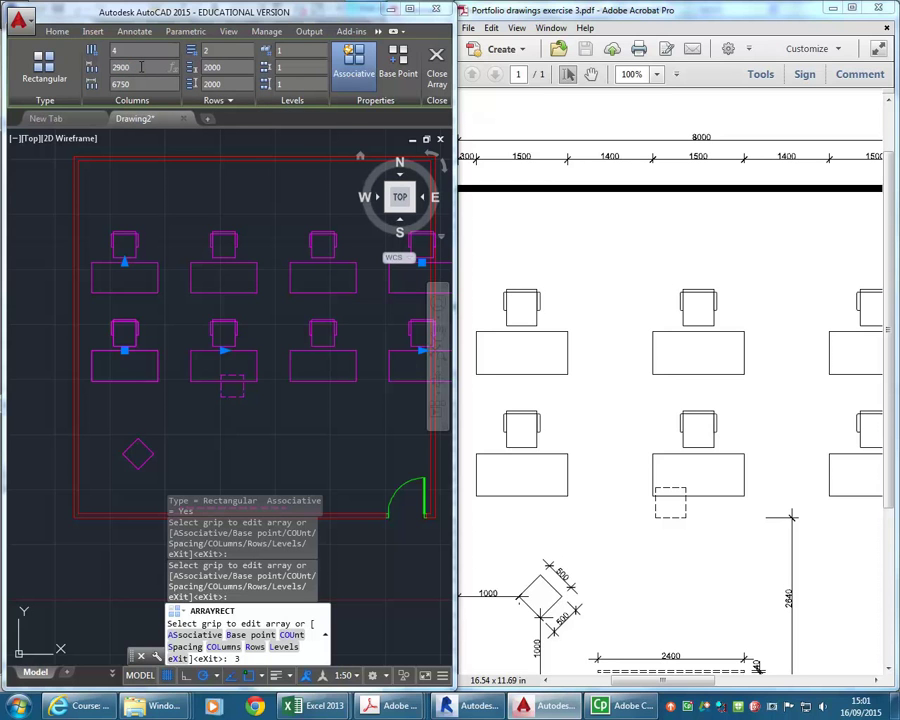
pyautogui.click(231, 68)
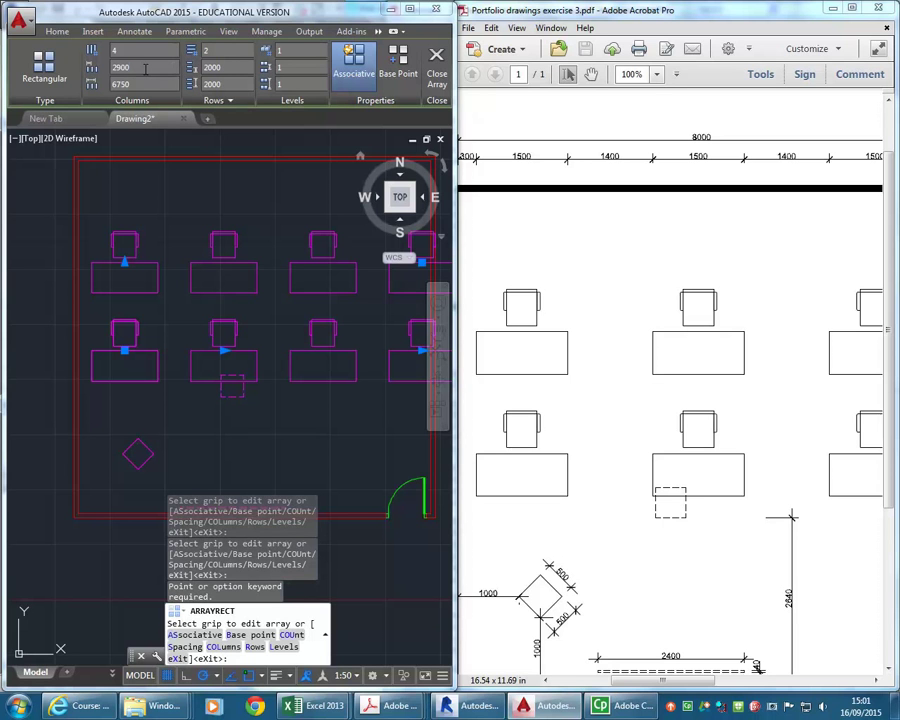
pyautogui.press('Return')
pyautogui.moveTo(150, 176); pyautogui.dragTo(108, 231, button='middle')
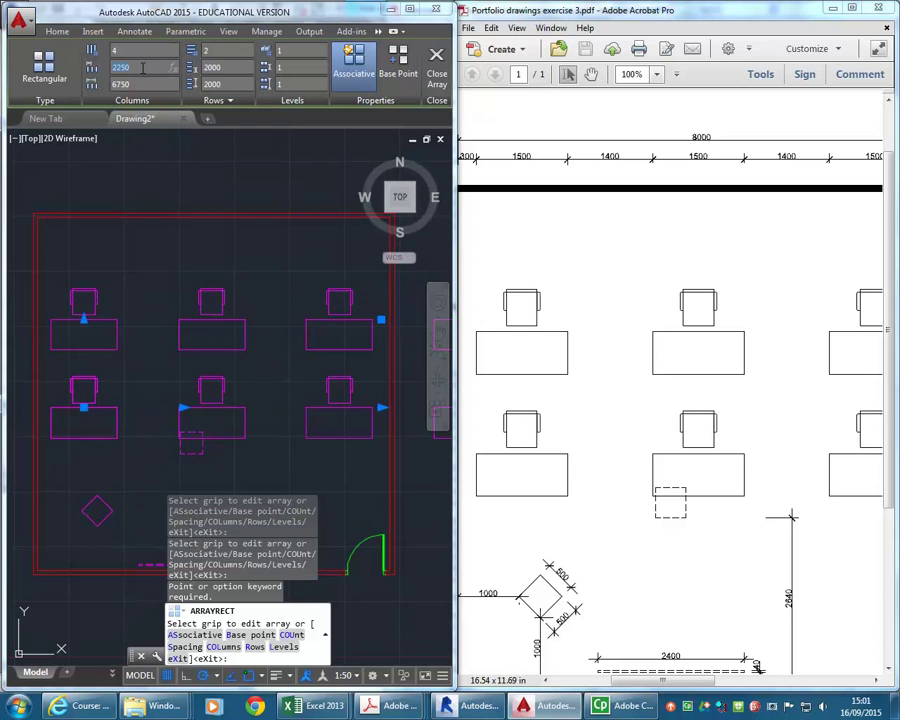
pyautogui.write('2')
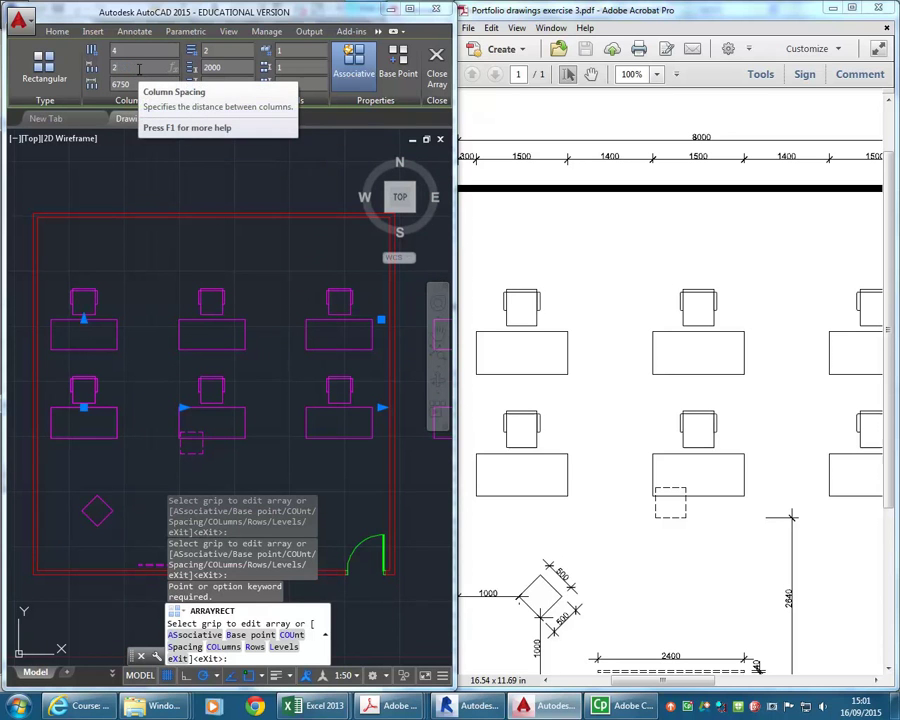
pyautogui.press('Return')
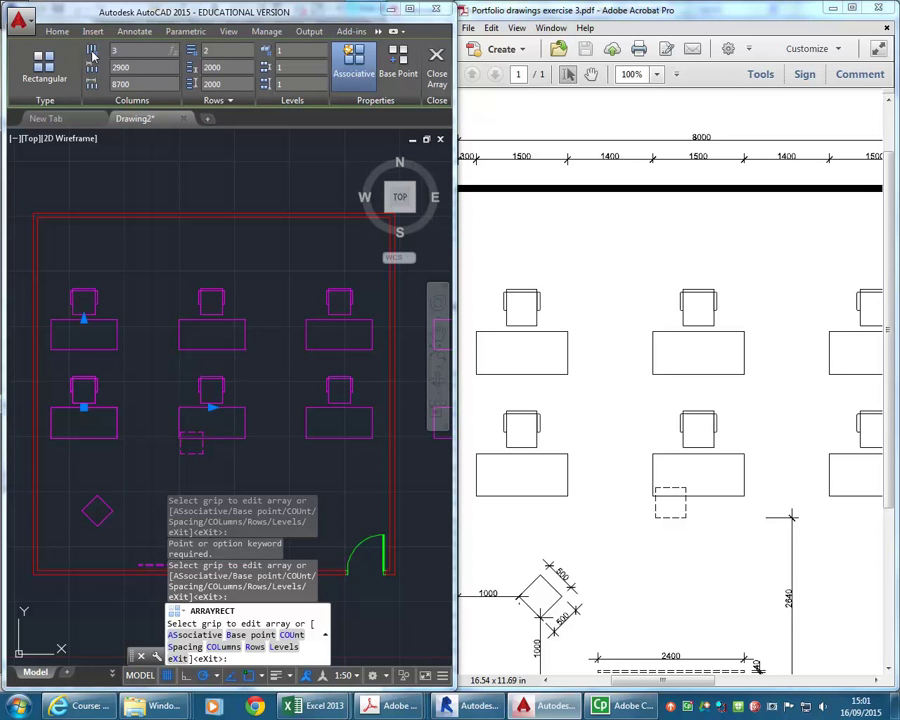
pyautogui.scroll(-2, 211, 242)
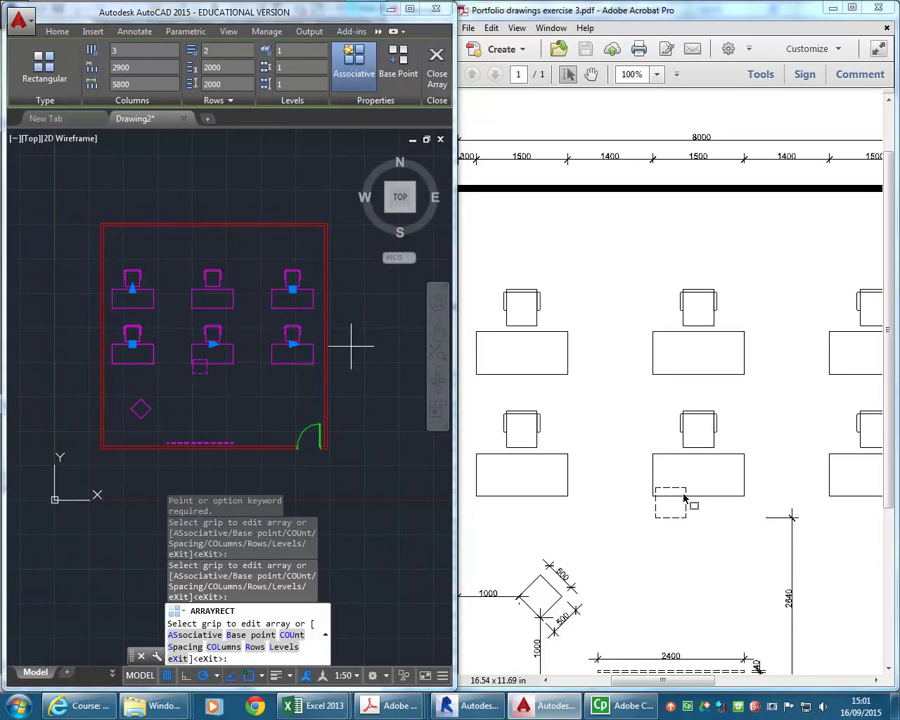
# Compare the array with the right-hand part of the PDF plan and finish the array command.
pyautogui.moveTo(679, 682); pyautogui.dragTo(708, 685)
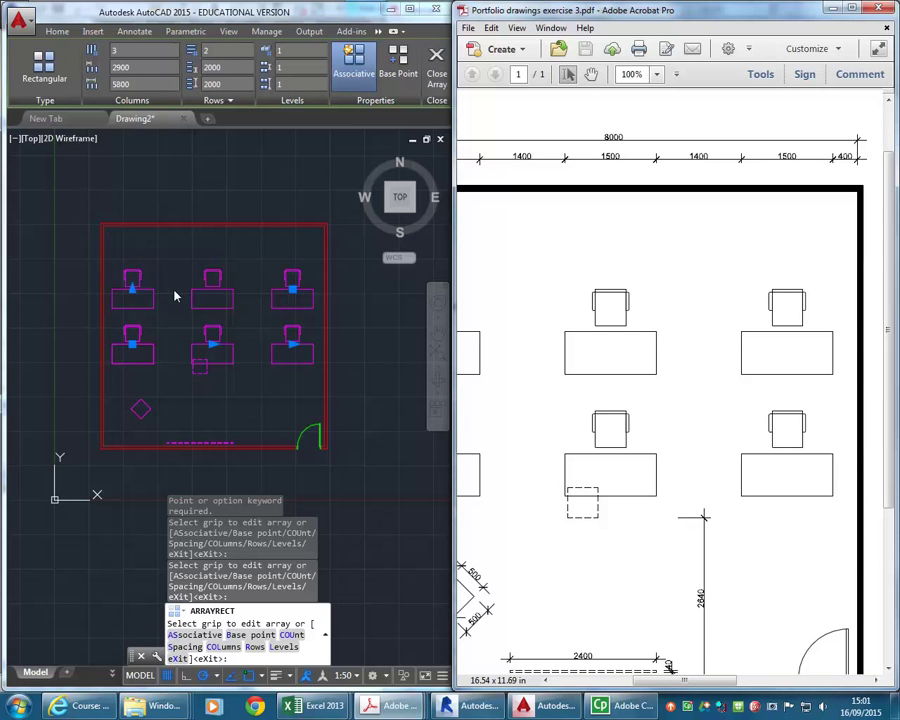
pyautogui.scroll(2, 140, 263)
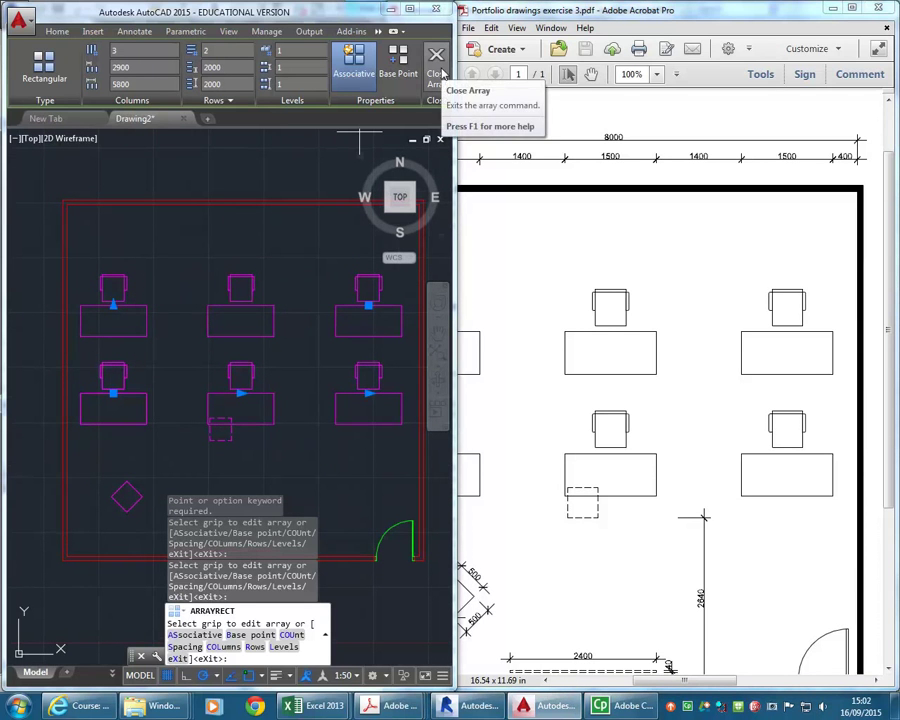
pyautogui.click(442, 72)
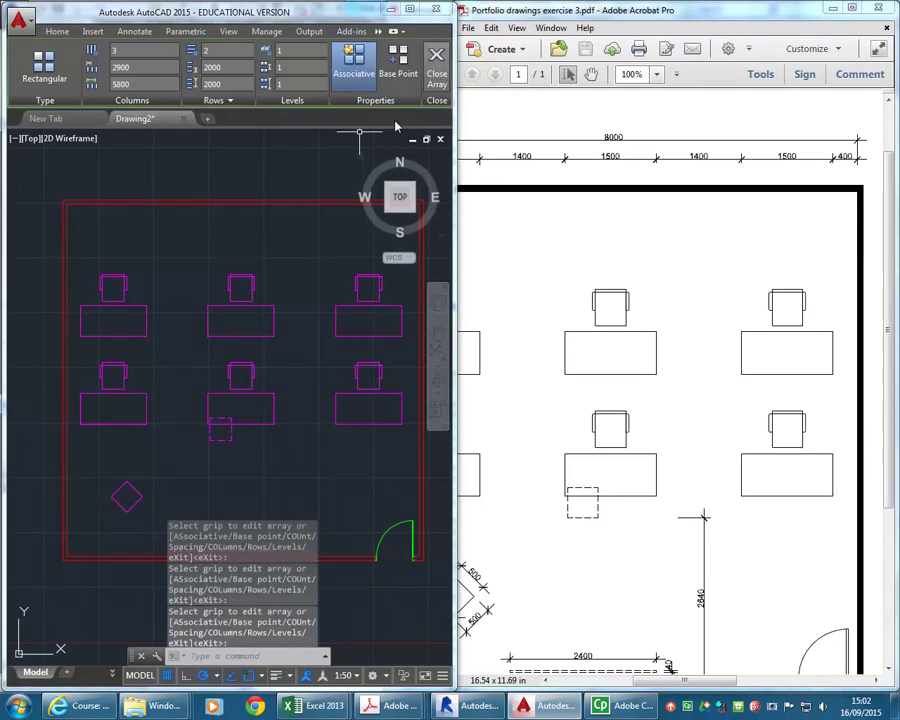
# Try reducing the desk array to two columns with its column count grip, and undo the change.
pyautogui.click(124, 397)
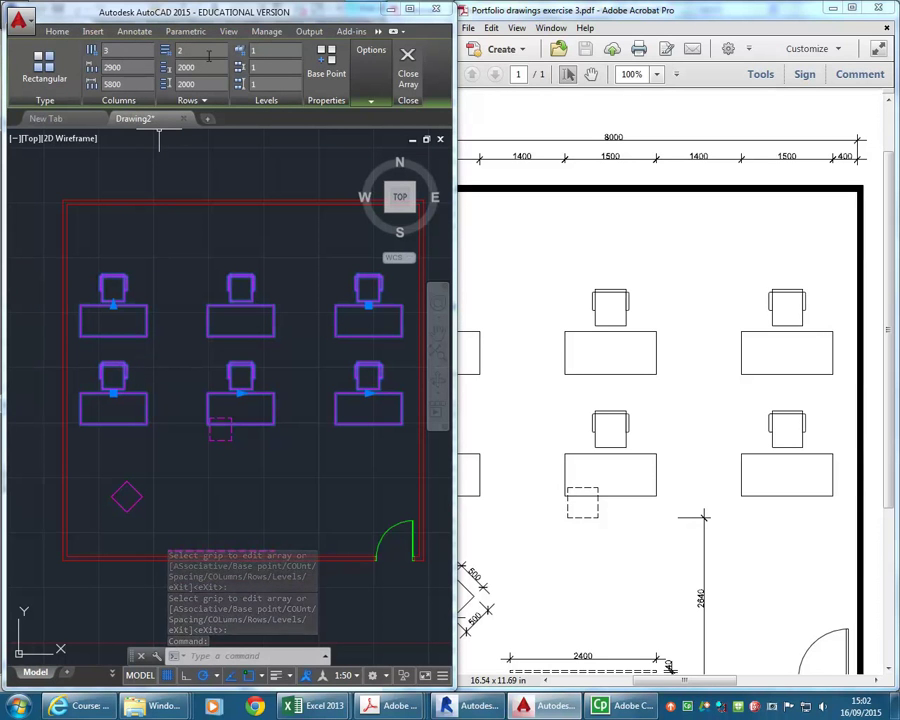
pyautogui.moveTo(172, 370)
pyautogui.mouseDown(button='middle')
pyautogui.moveTo(133, 358)
pyautogui.moveTo(151, 362)
pyautogui.mouseUp(button='middle')
pyautogui.scroll(-2, 290, 427)
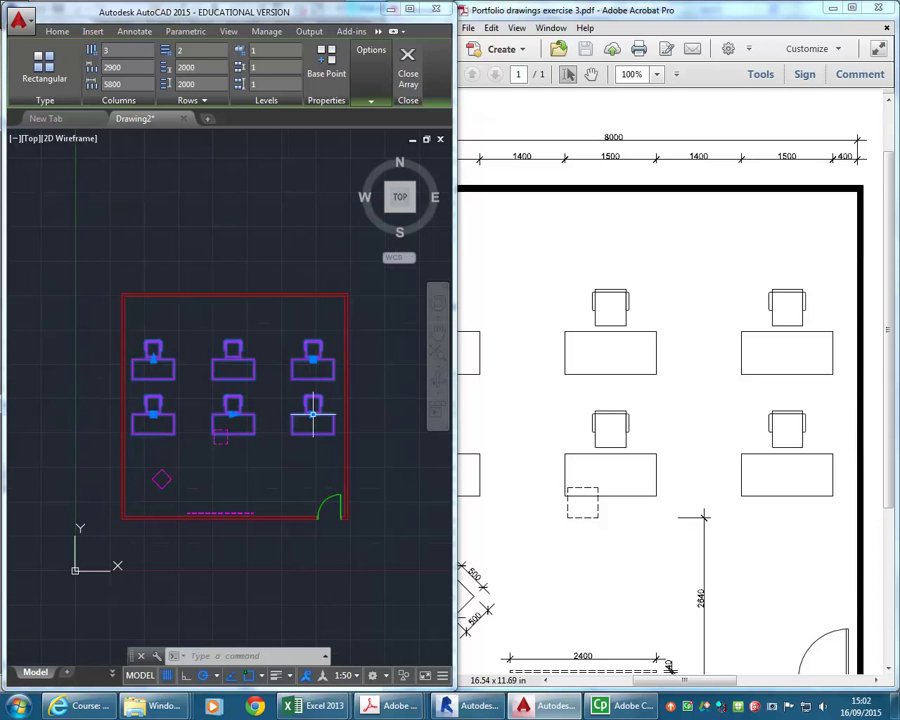
pyautogui.click(313, 415)
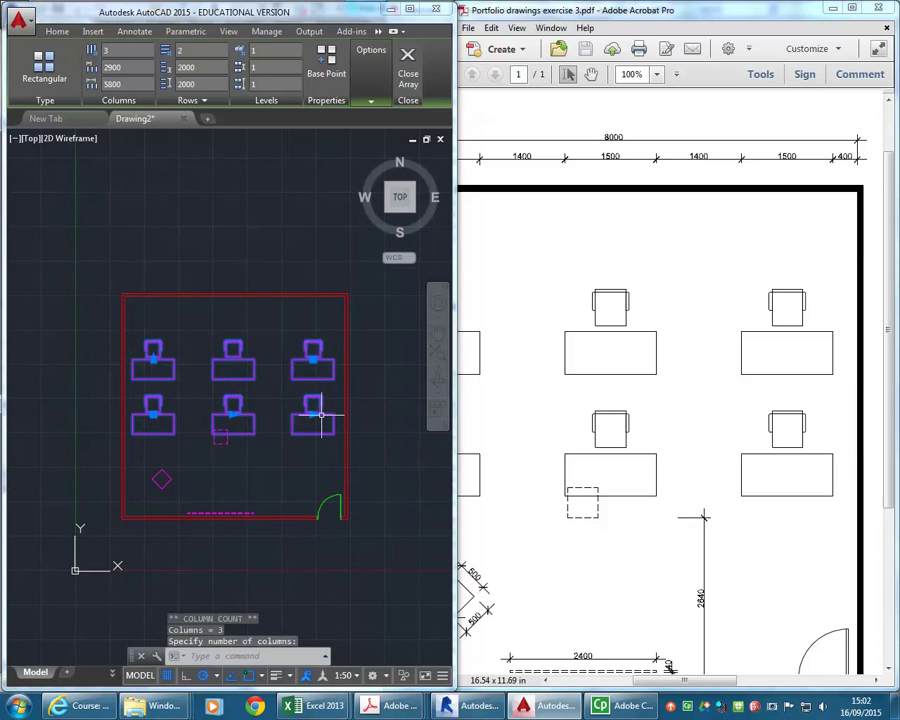
pyautogui.click(276, 407)
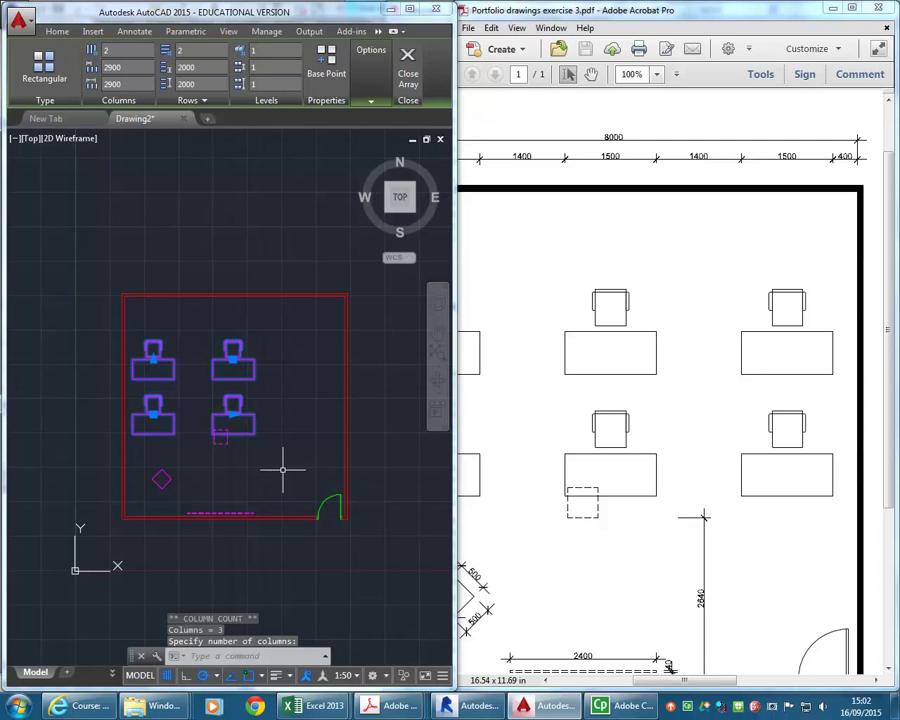
pyautogui.hotkey('ctrl', 'z')
pyautogui.click(315, 411)
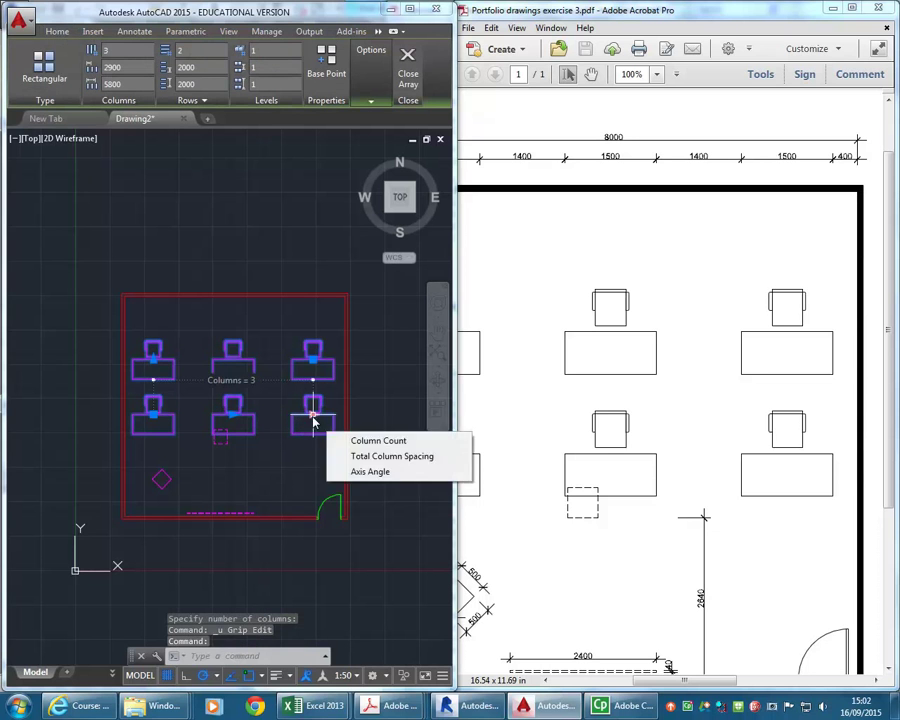
pyautogui.click(315, 421)
pyautogui.press('Escape')
# Try widening the desk array's column spacing to about 4220 with its spacing grip, and undo the change.
pyautogui.click(233, 413)
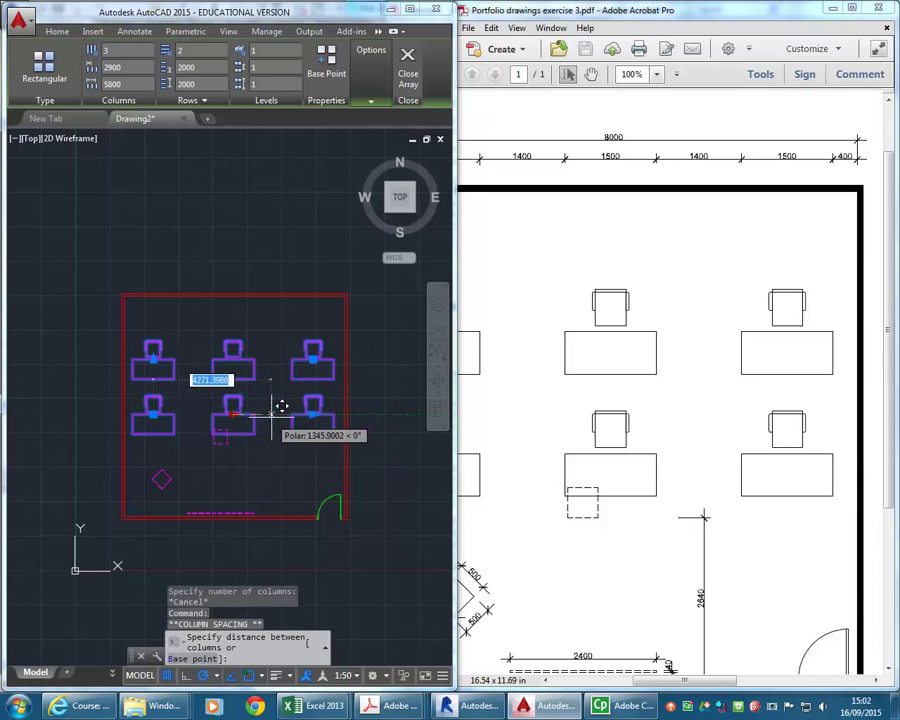
pyautogui.click(277, 405)
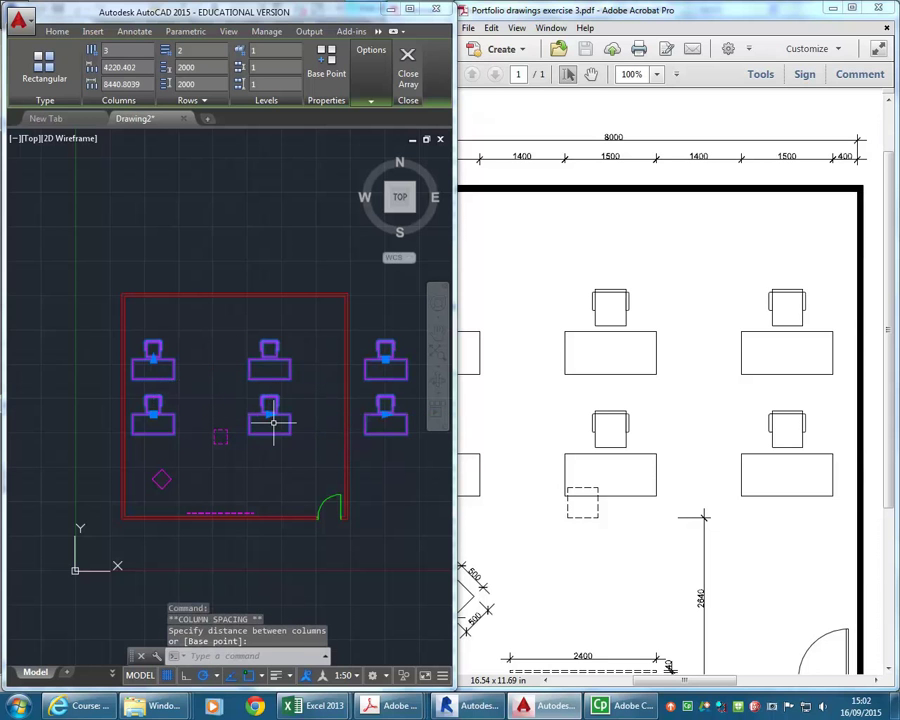
pyautogui.hotkey('ctrl', 'z')
pyautogui.click(236, 408)
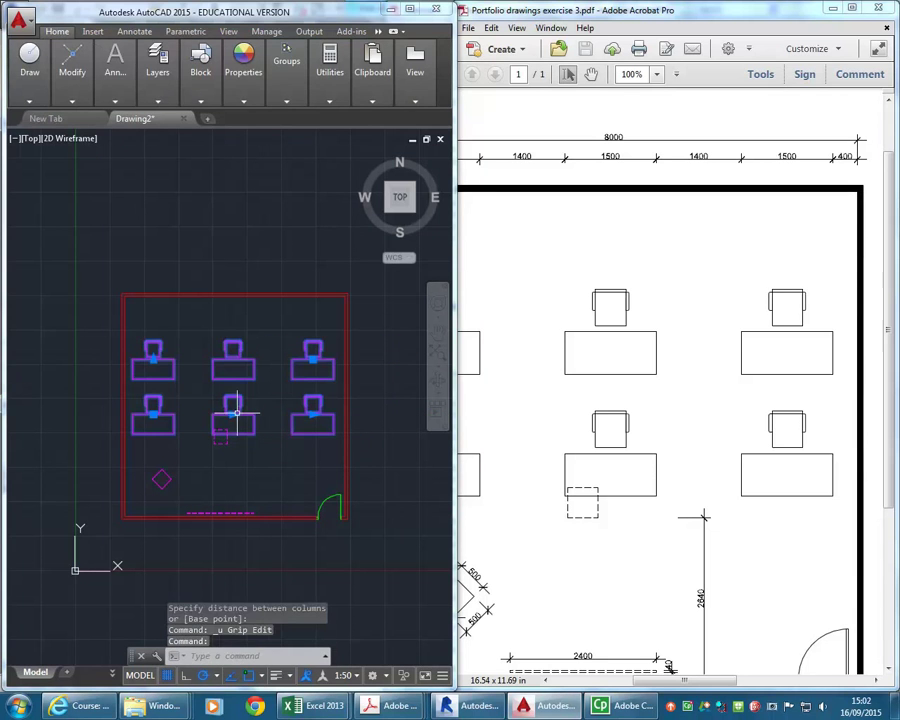
pyautogui.click(309, 359)
pyautogui.press('Escape')
# Try extending the desk array to four rows with its row count grip, and bring it back to two rows.
pyautogui.click(153, 355)
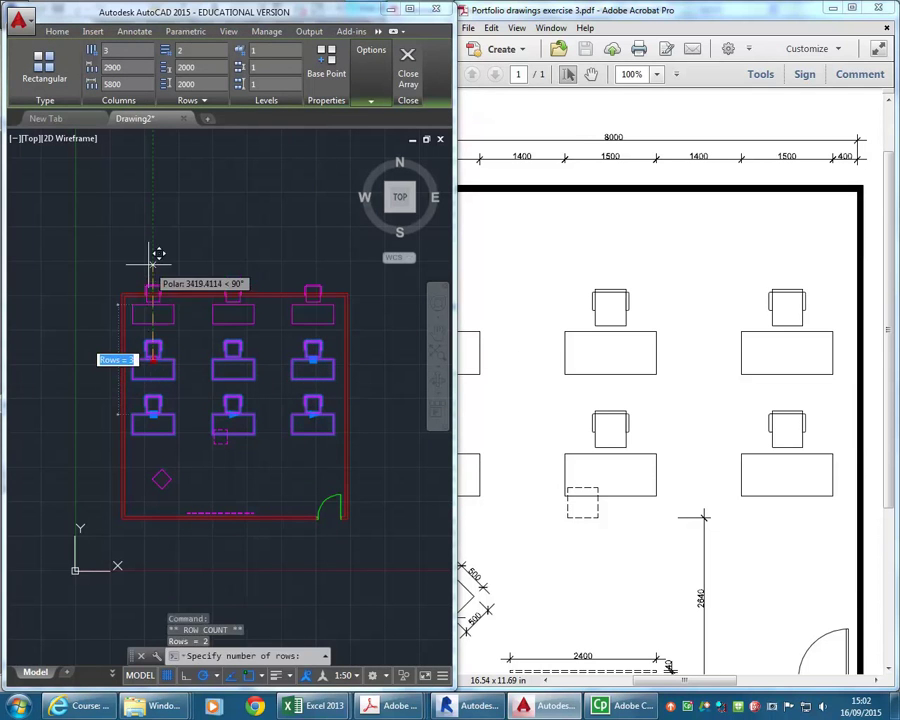
pyautogui.click(152, 252)
pyautogui.click(158, 241)
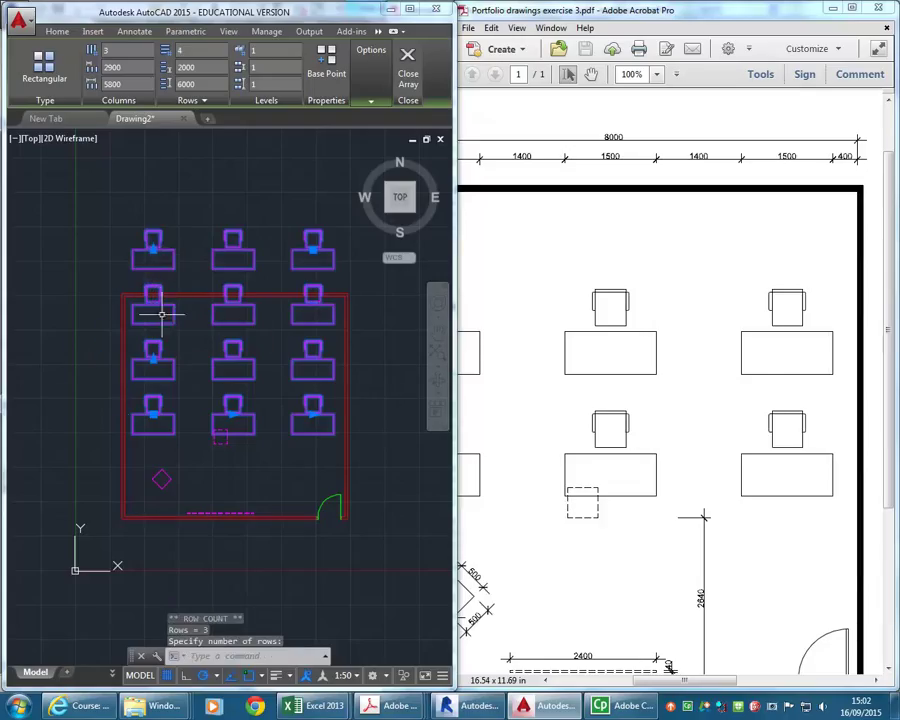
pyautogui.click(153, 241)
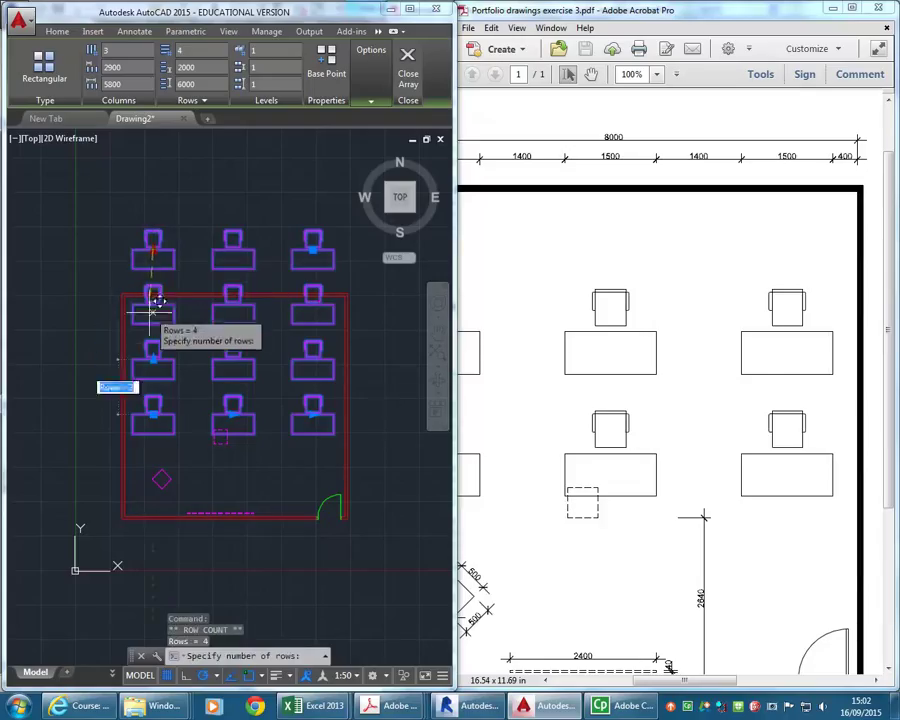
pyautogui.click(195, 416)
pyautogui.press('Escape')
pyautogui.press('Escape')
# Show the whole conference room plan in the PDF at 66.7% and widen the drawing window beside it.
pyautogui.scroll(2, 170, 372)
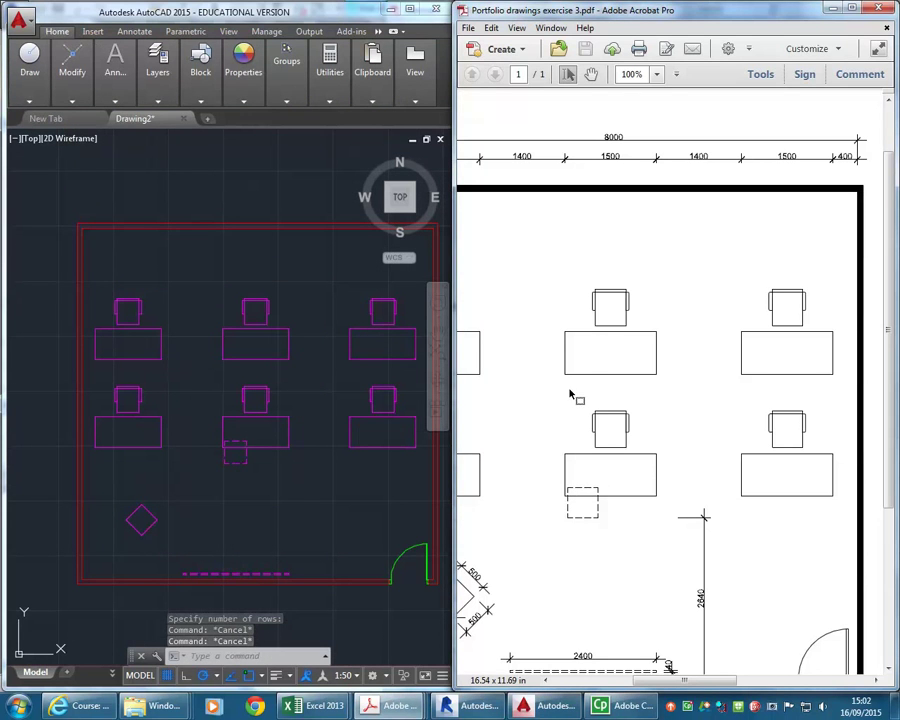
pyautogui.keyDown('ctrl'); pyautogui.scroll(-1, 580, 392); pyautogui.keyUp('ctrl')
pyautogui.moveTo(697, 680); pyautogui.dragTo(666, 681)
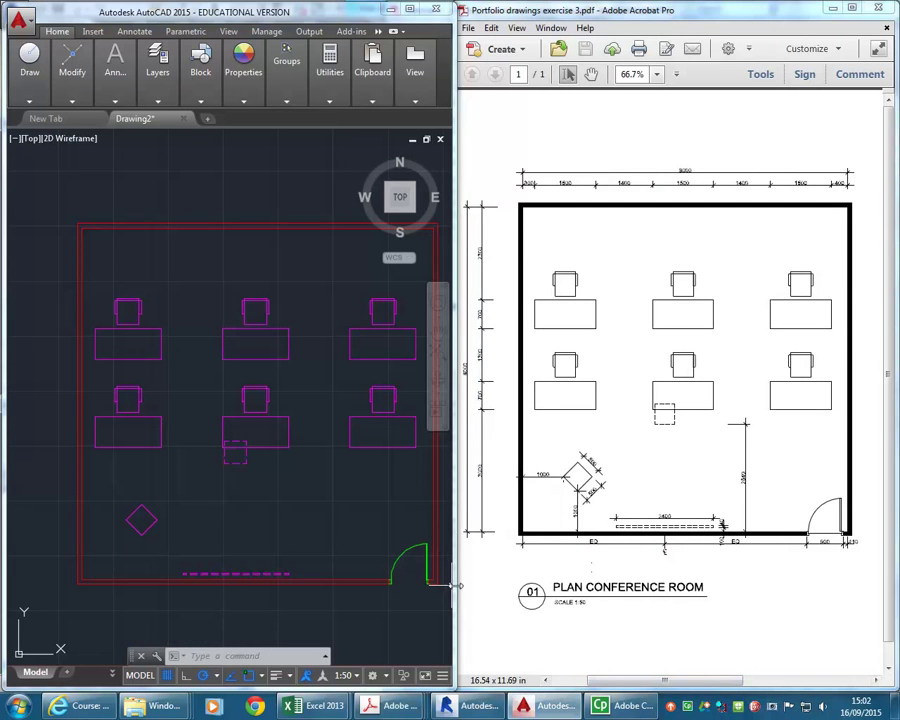
pyautogui.moveTo(454, 585); pyautogui.dragTo(517, 585)
pyautogui.click(342, 512)
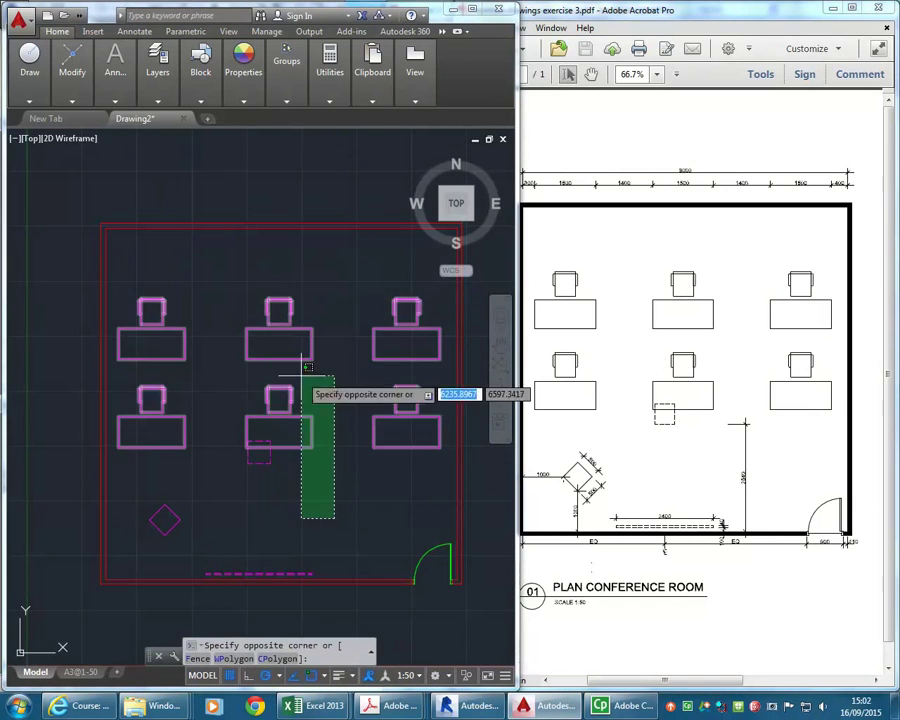
pyautogui.press('Escape')
pyautogui.press('Escape')
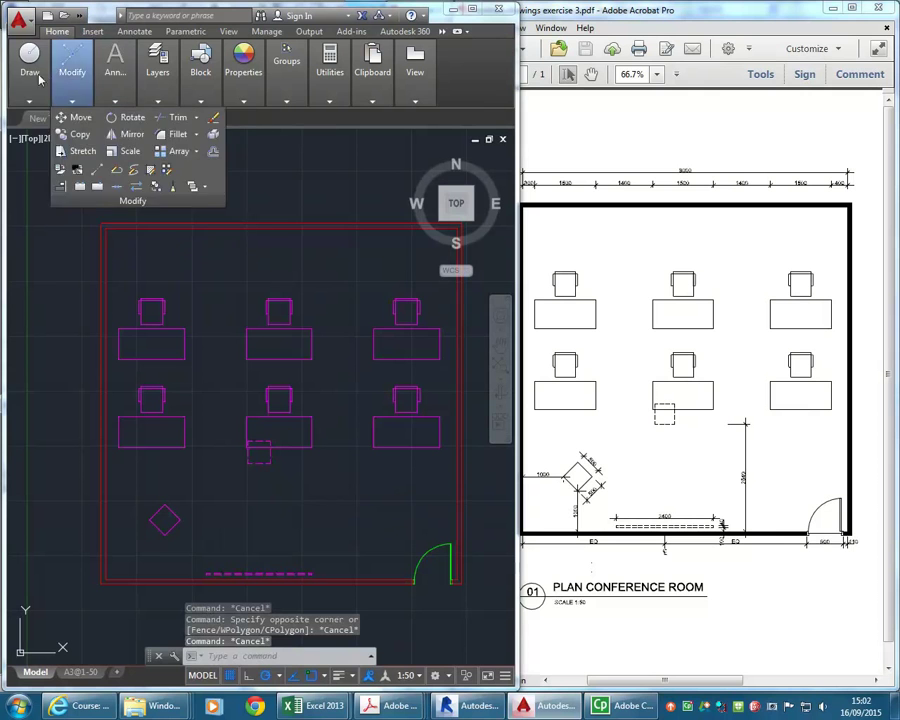
# Create a new layer named A-WALL-HATCH based on the A-WALL layer's properties.
pyautogui.moveTo(157, 80)
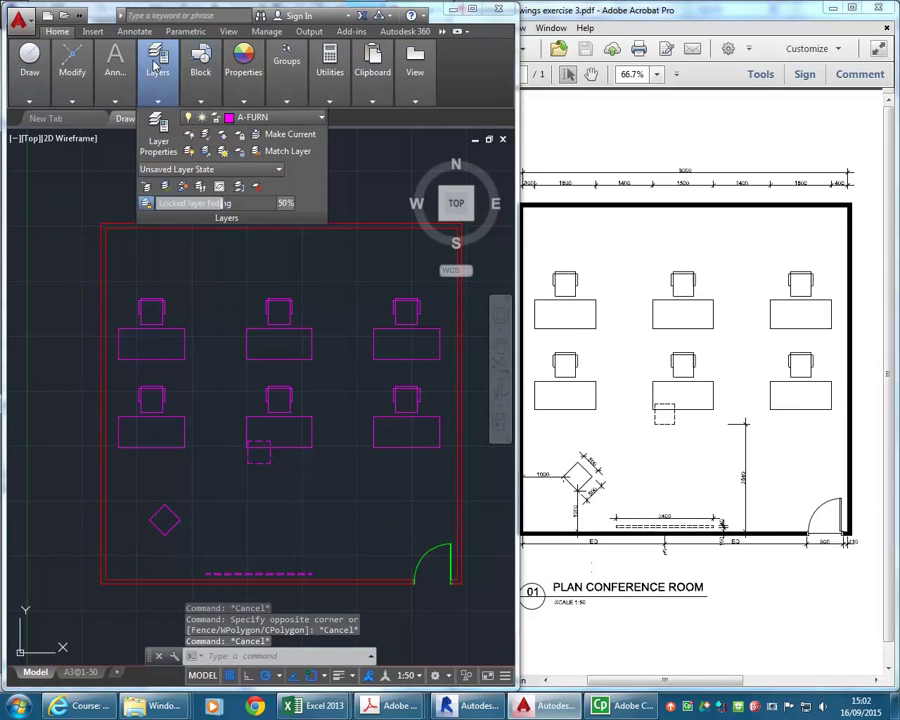
pyautogui.click(157, 147)
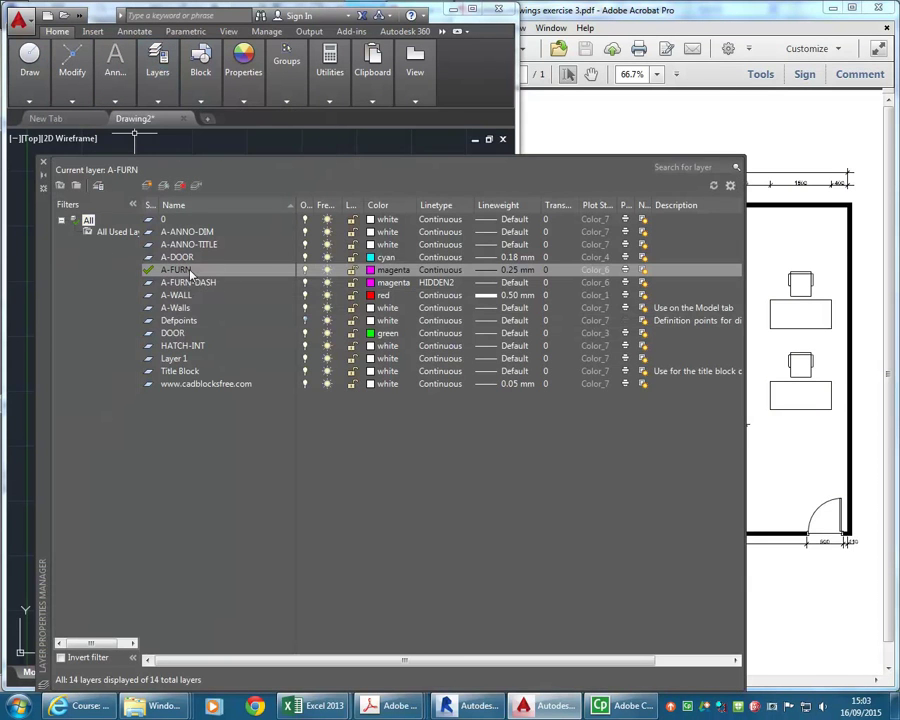
pyautogui.click(170, 295)
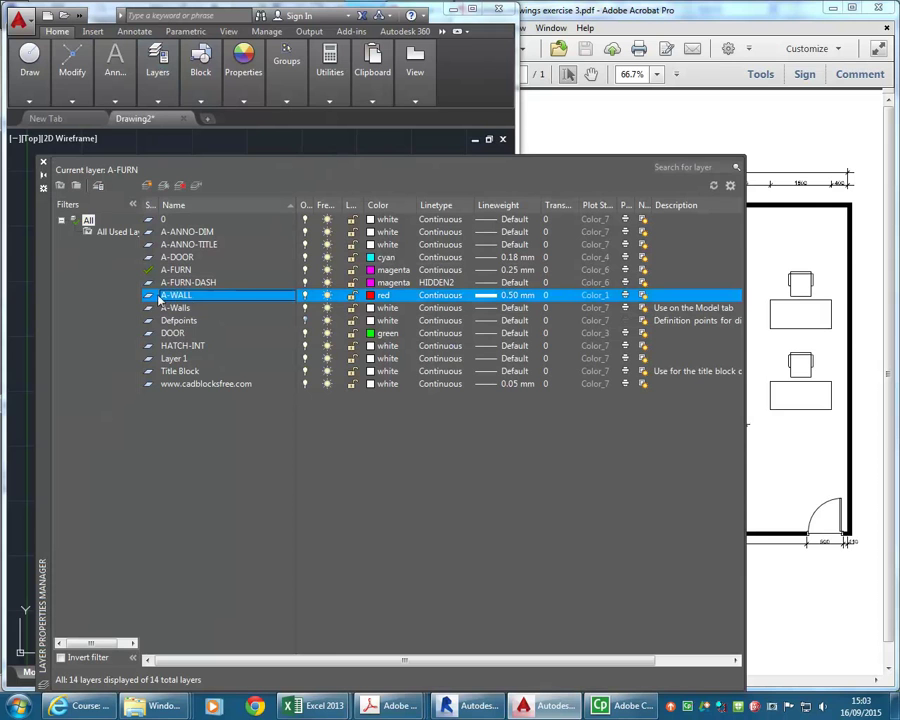
pyautogui.click(148, 188)
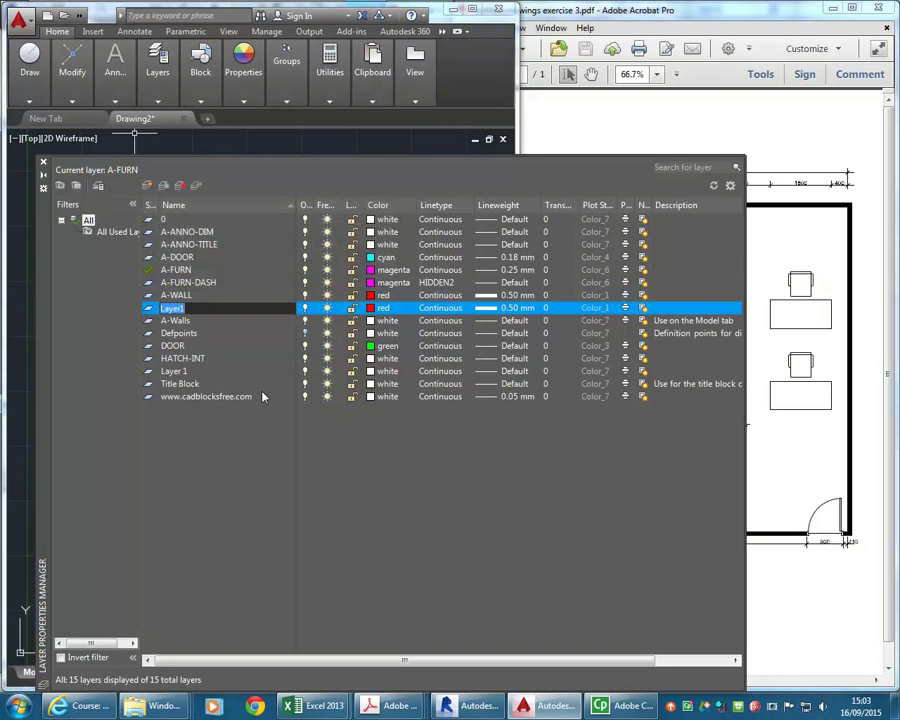
pyautogui.write('A-WALL-HATCH')
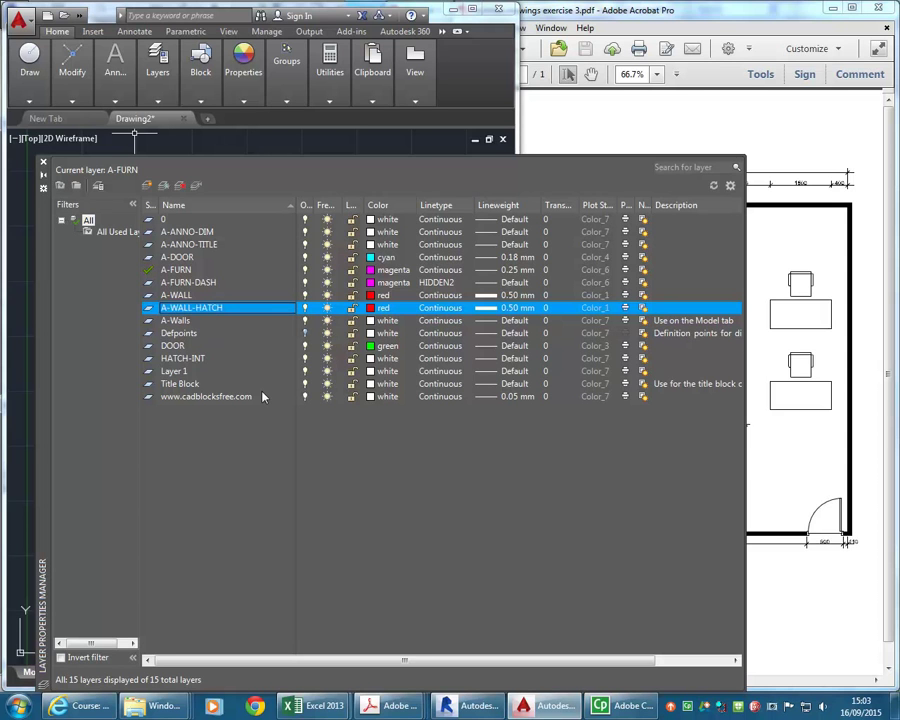
pyautogui.doubleClick(183, 310)
# Set the A-WALL-HATCH layer's colour to index colour 31.
pyautogui.click(371, 308)
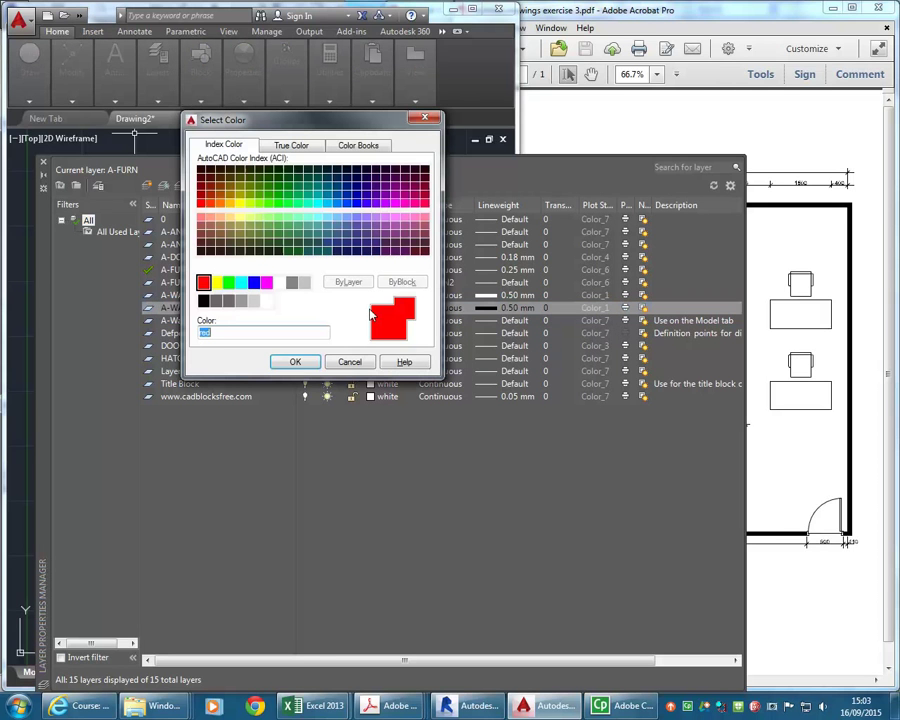
pyautogui.click(222, 220)
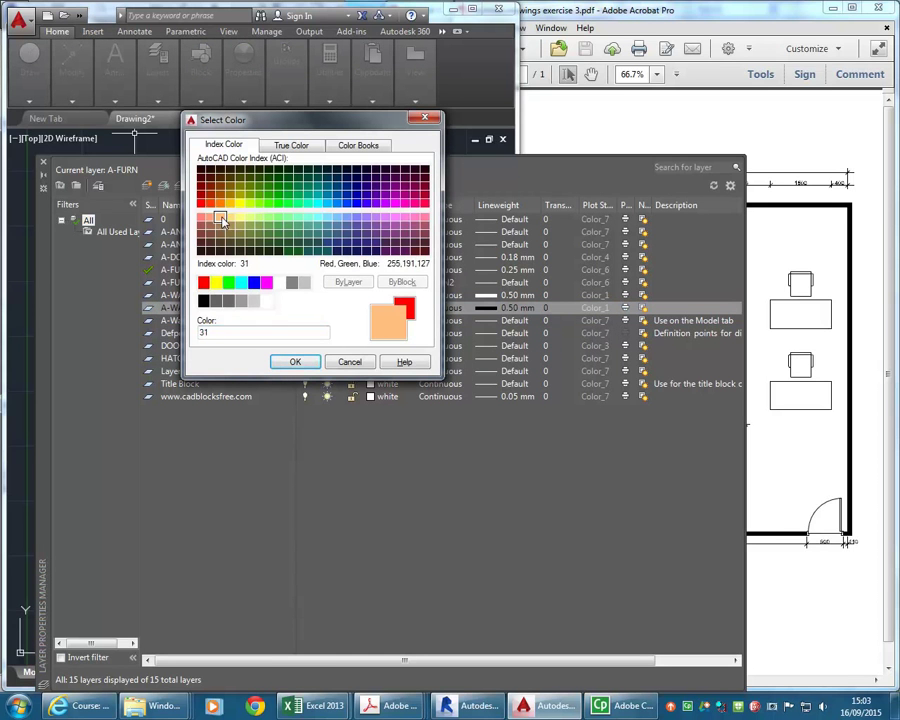
pyautogui.click(300, 362)
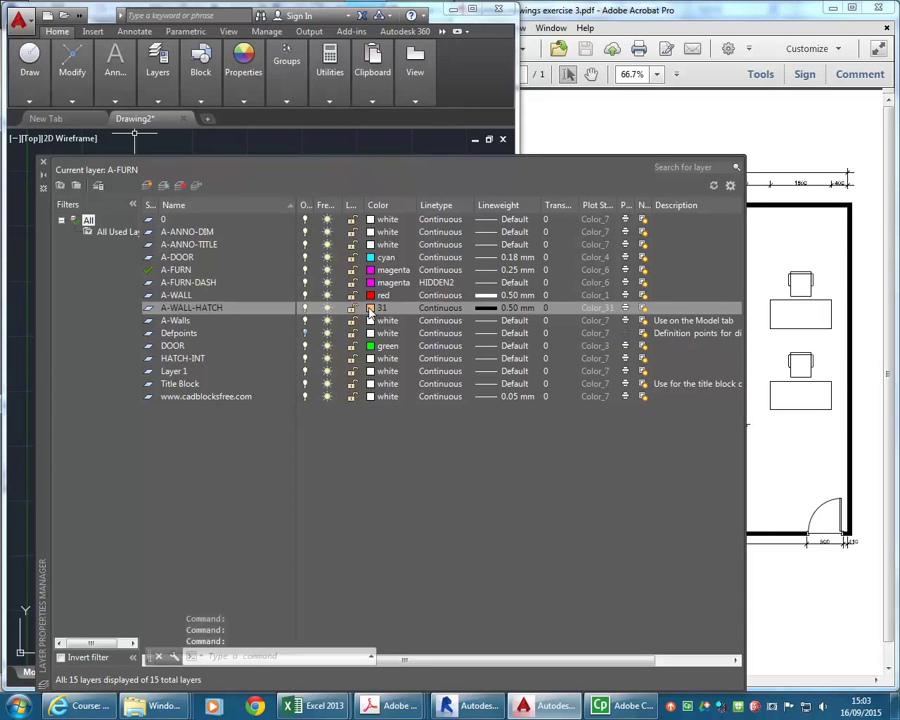
# Set the A-WALL-HATCH layer's lineweight to Default, make it the current layer and close the layer manager.
pyautogui.click(488, 316)
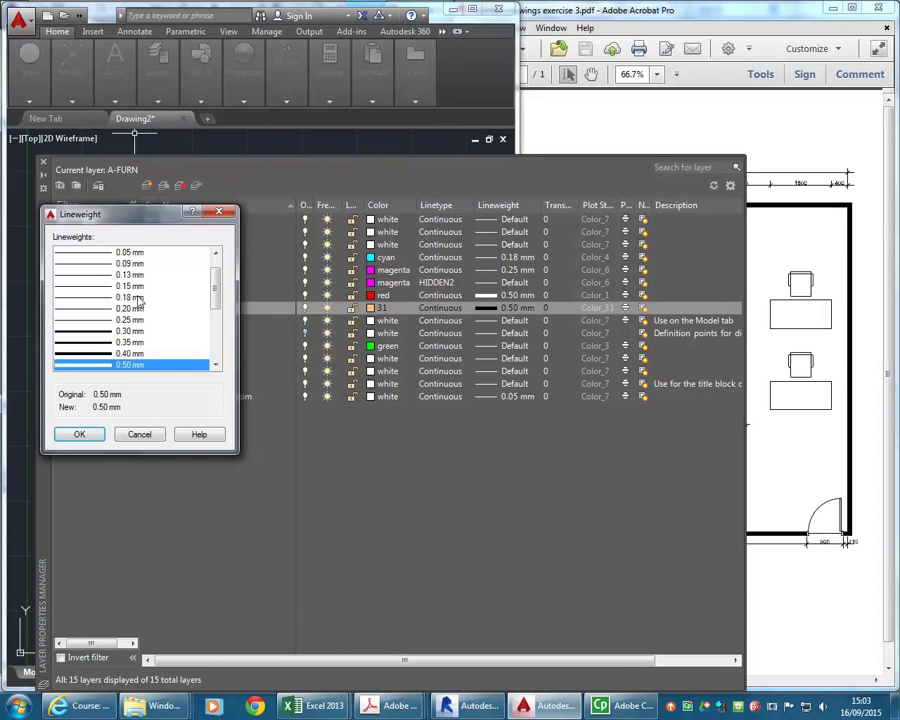
pyautogui.scroll(1, 217, 272)
pyautogui.click(86, 255)
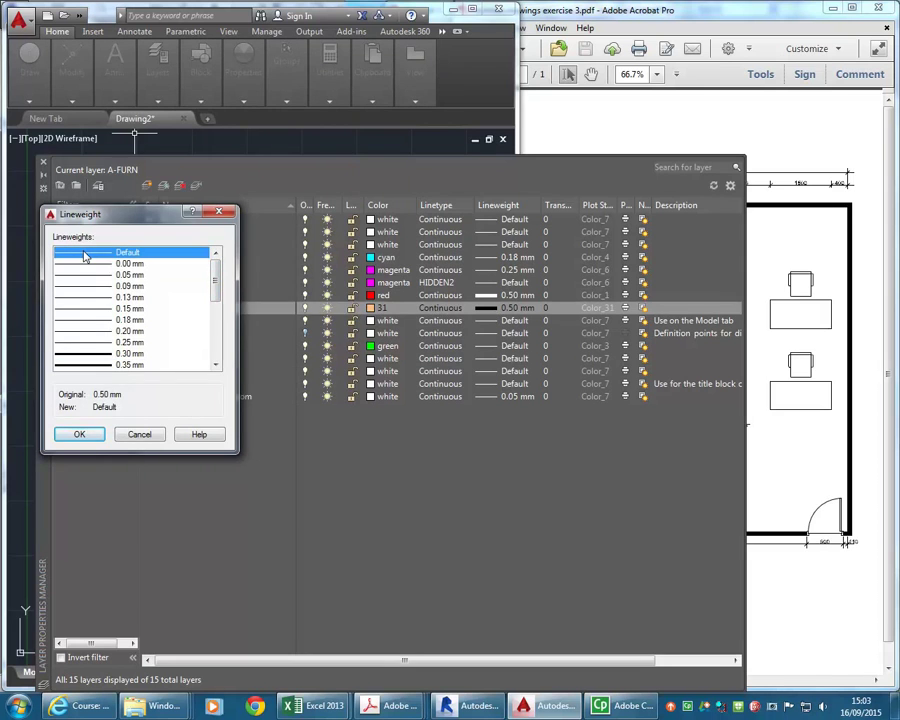
pyautogui.click(77, 435)
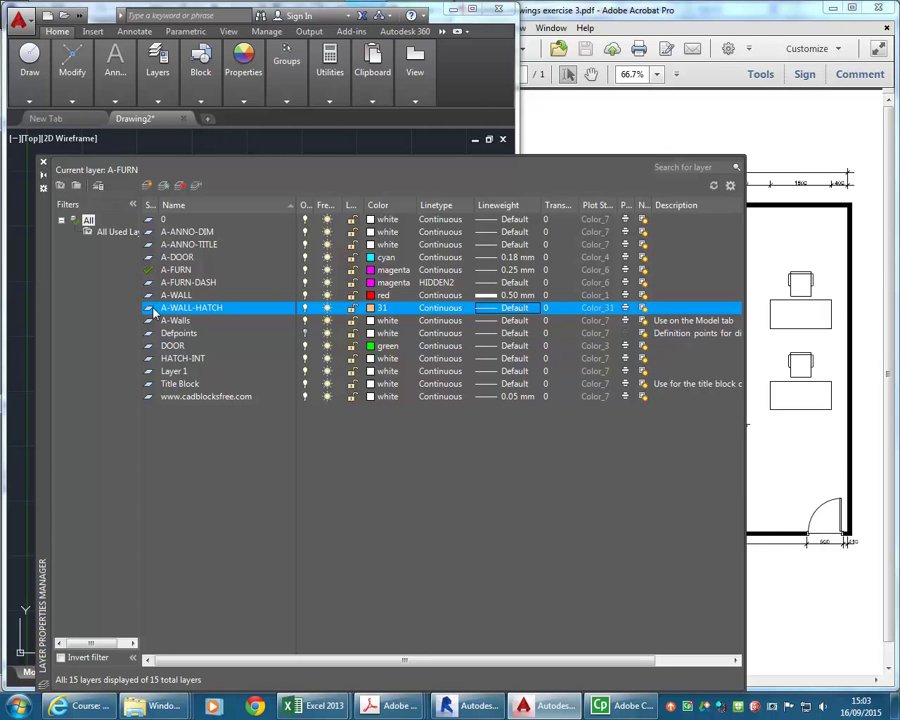
pyautogui.click(44, 163)
# Fill the space between the conference room's inner and outer wall lines with a SOLID hatch.
pyautogui.scroll(-1, 179, 382)
pyautogui.moveTo(200, 354); pyautogui.dragTo(217, 384, button='middle')
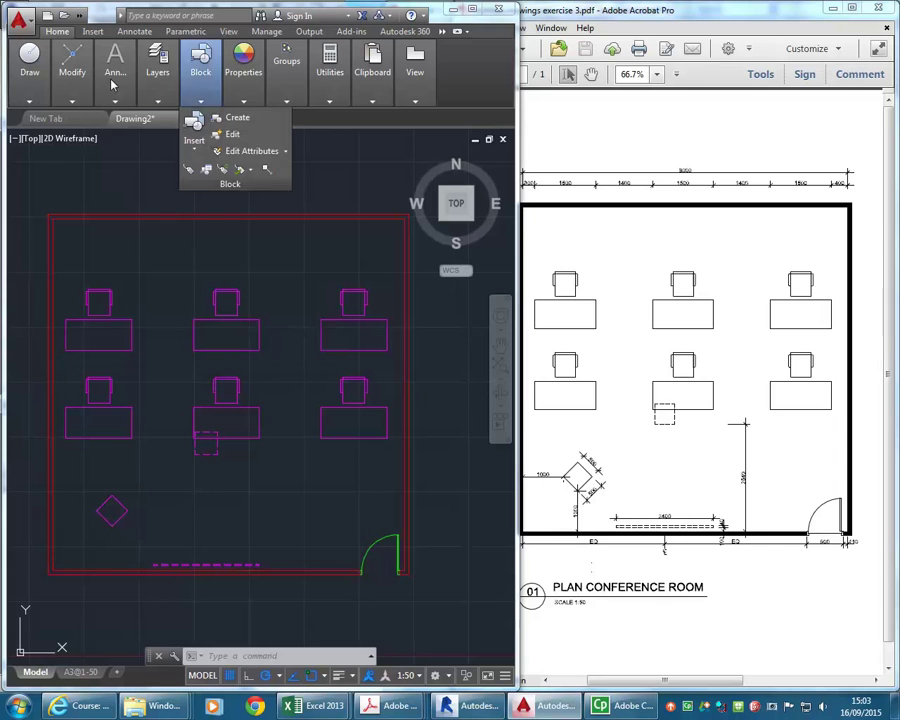
pyautogui.moveTo(30, 62)
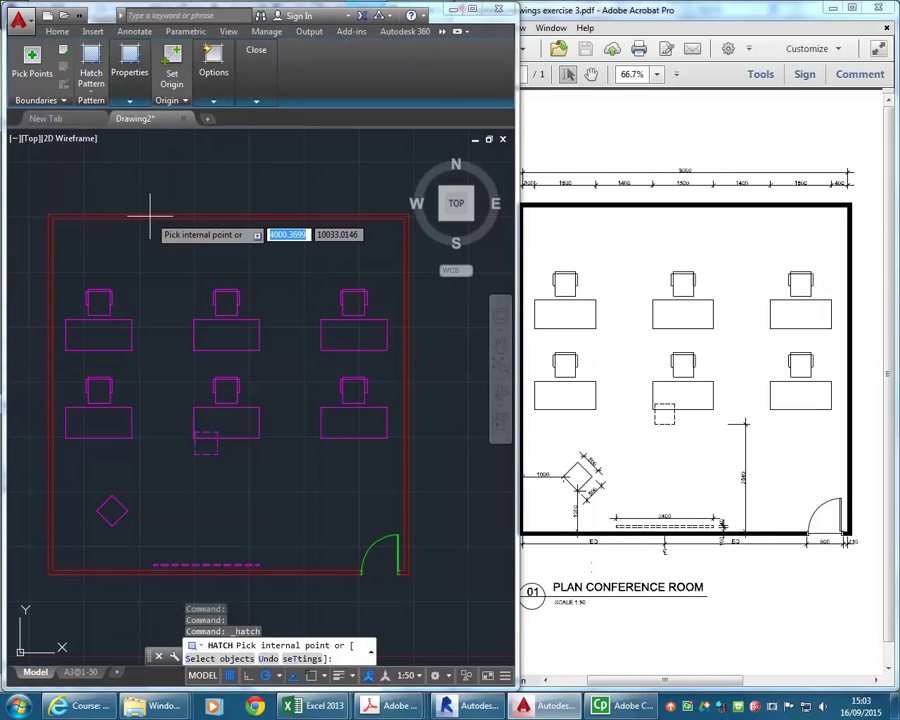
pyautogui.click(128, 80)
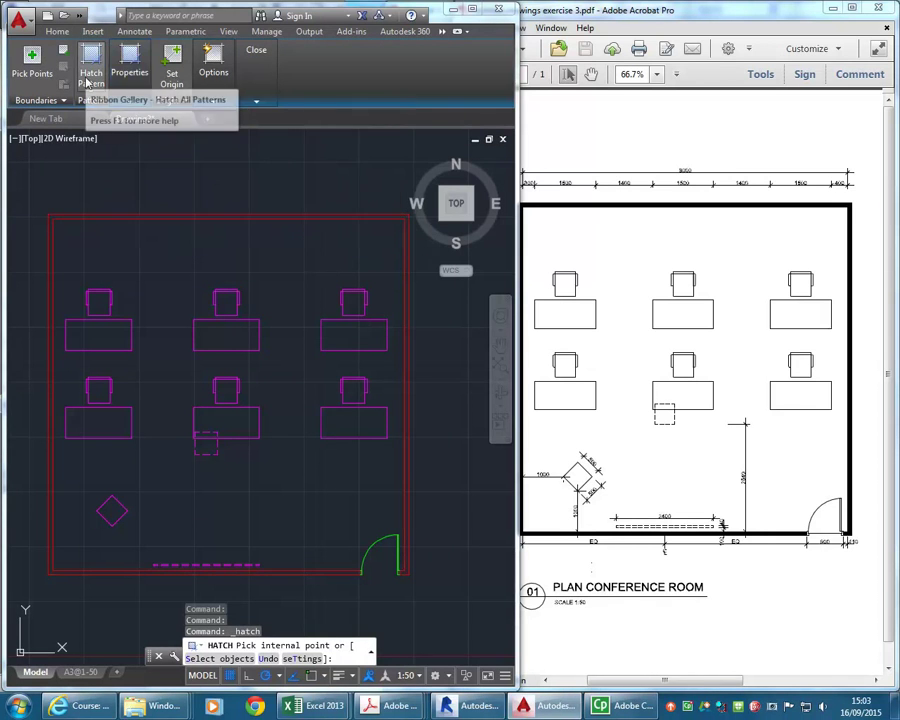
pyautogui.click(91, 72)
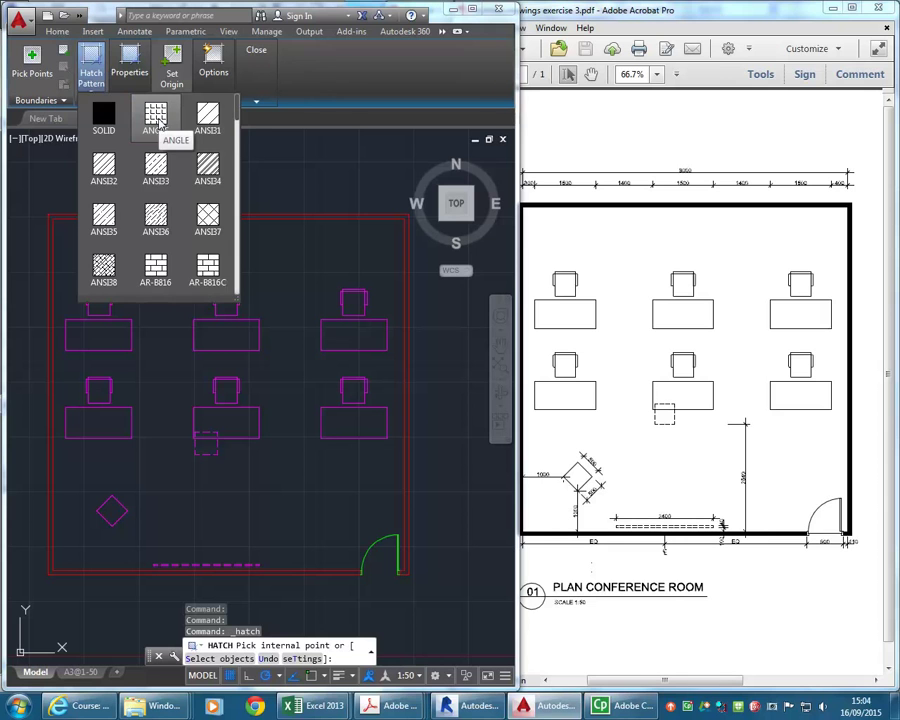
pyautogui.click(91, 76)
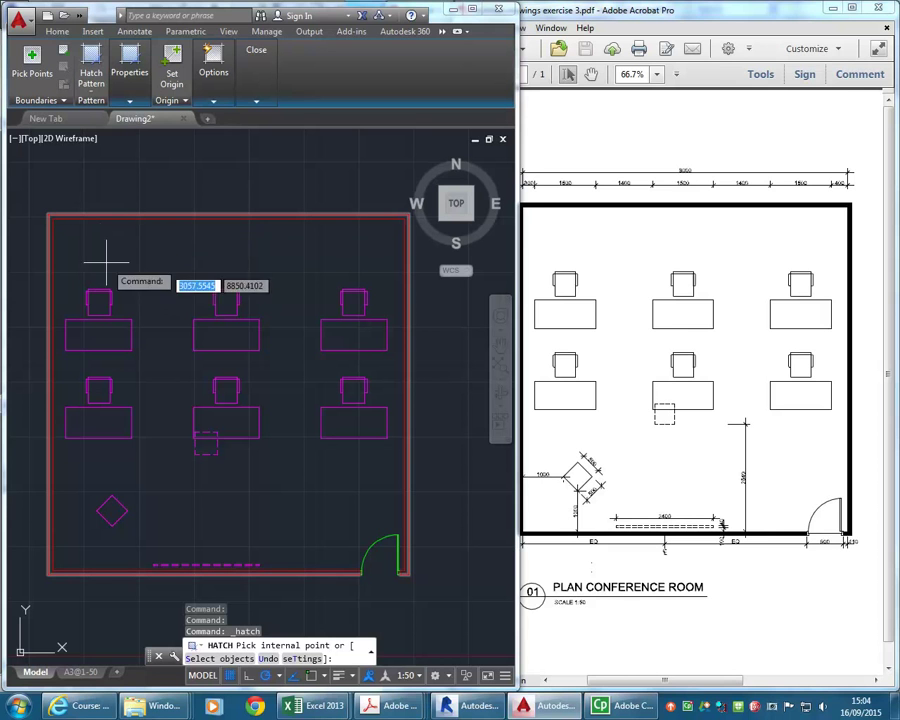
pyautogui.scroll(-3, 162, 268)
pyautogui.scroll(3, 160, 270)
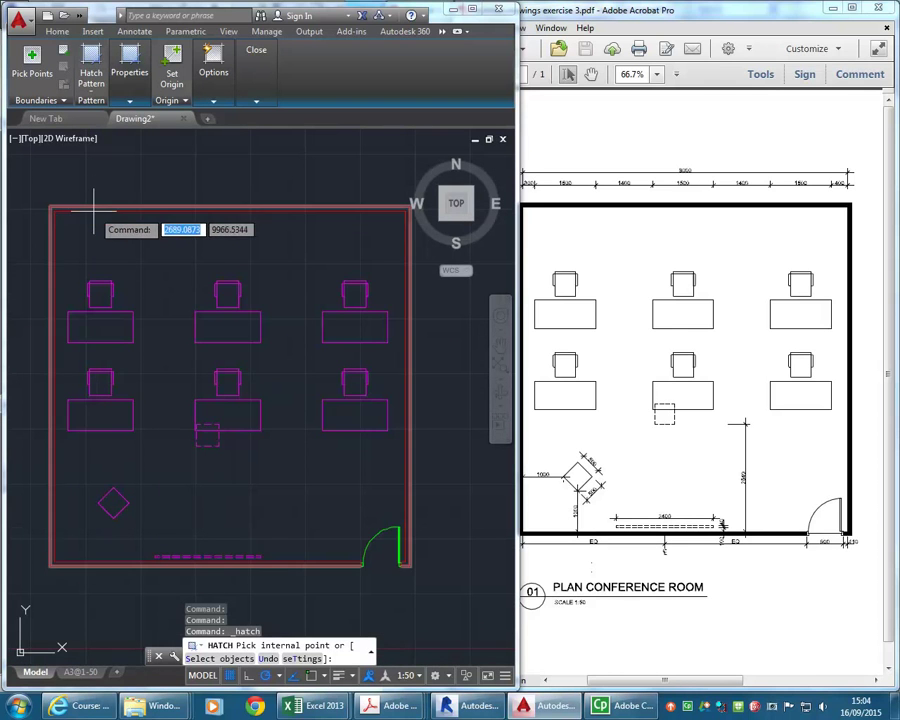
pyautogui.click(90, 210)
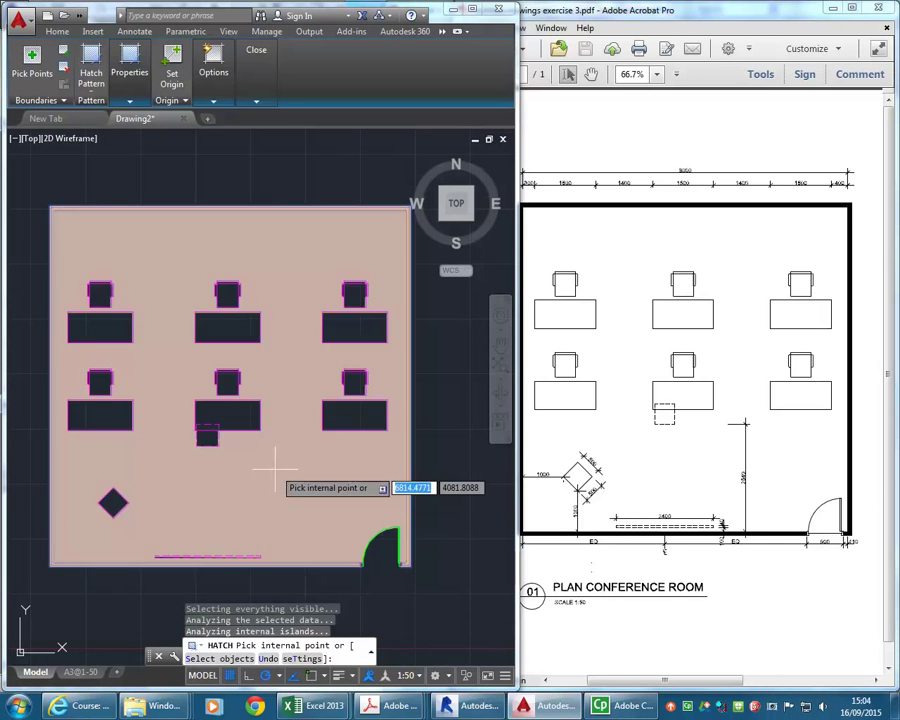
pyautogui.press('Return')
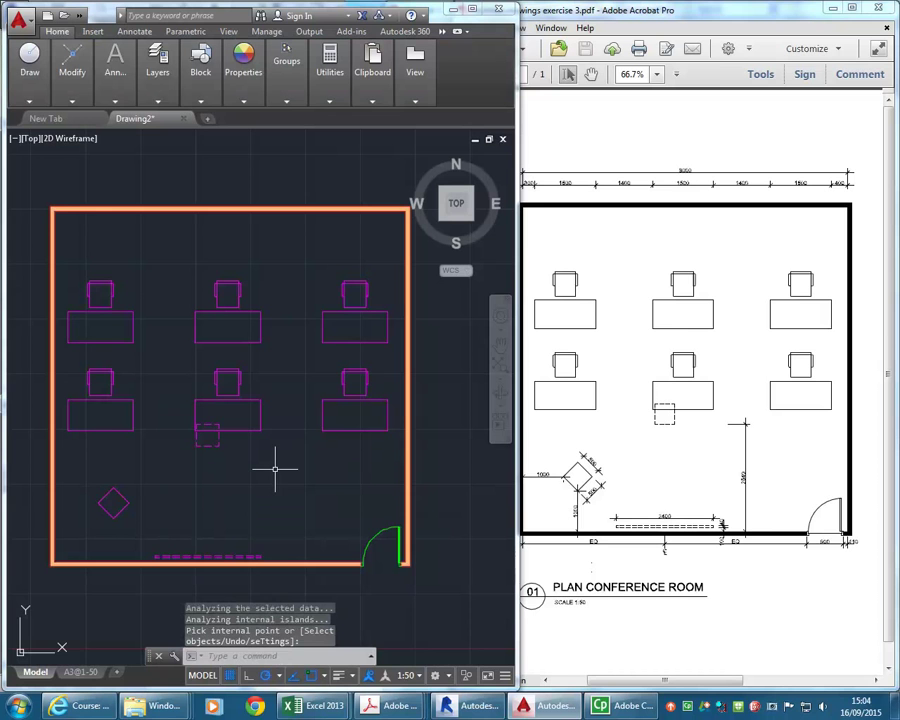
# Check the wall hatch around the door opening and make A-WALL the current layer.
pyautogui.scroll(4, 362, 530)
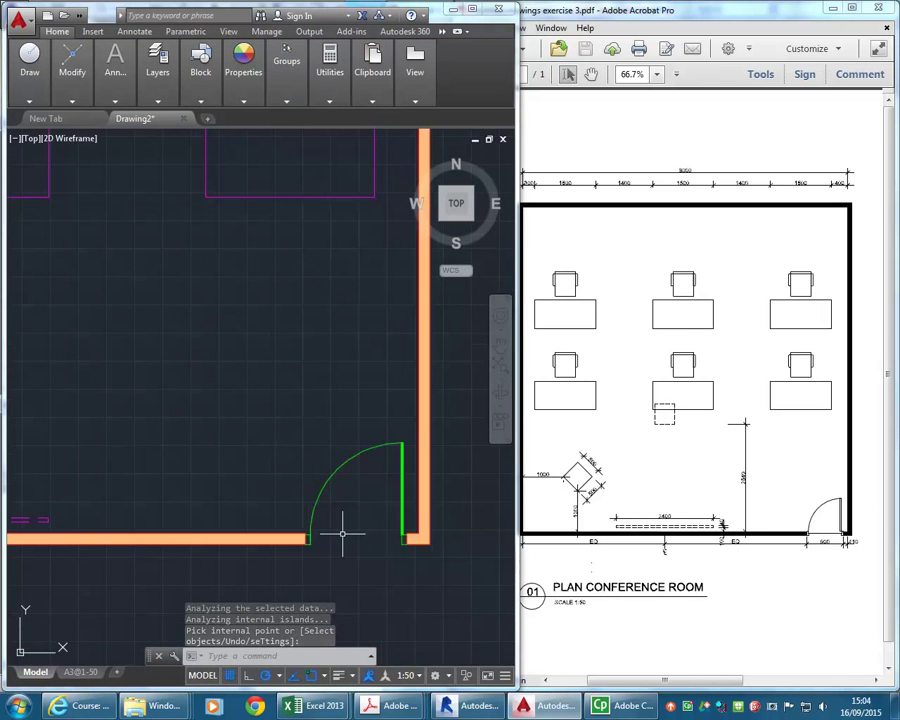
pyautogui.scroll(-6, 342, 535)
pyautogui.moveTo(224, 460); pyautogui.dragTo(300, 470, button='middle')
pyautogui.scroll(2, 298, 485)
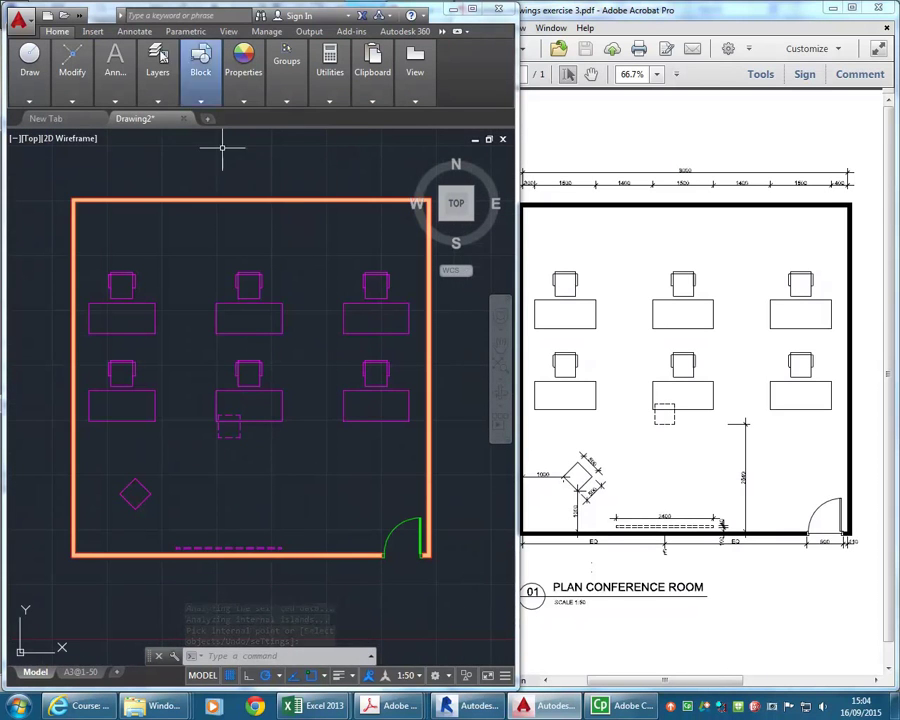
pyautogui.moveTo(158, 60)
pyautogui.click(313, 119)
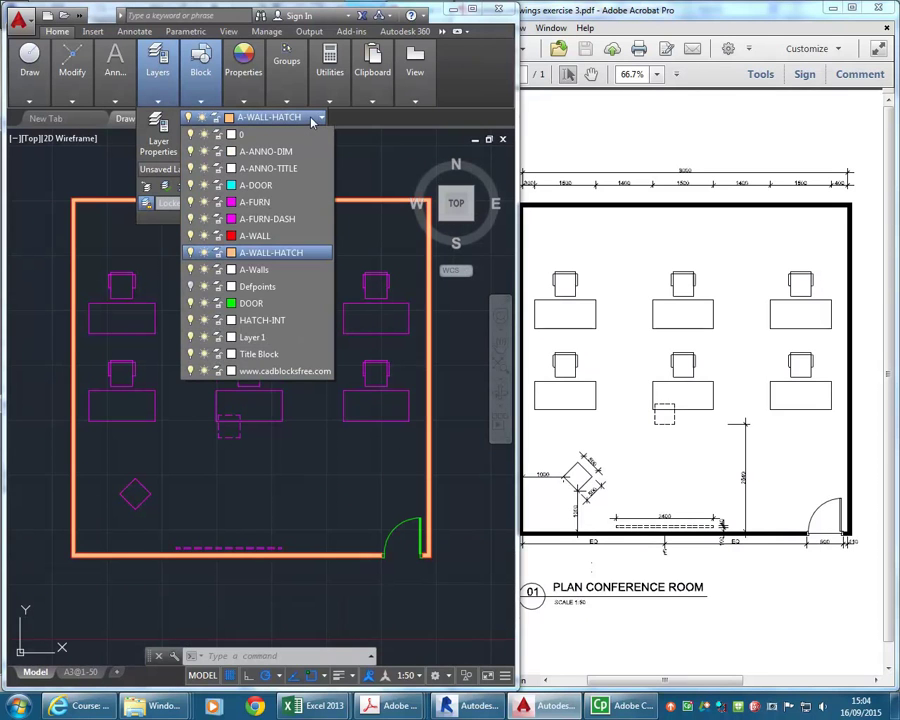
pyautogui.click(258, 236)
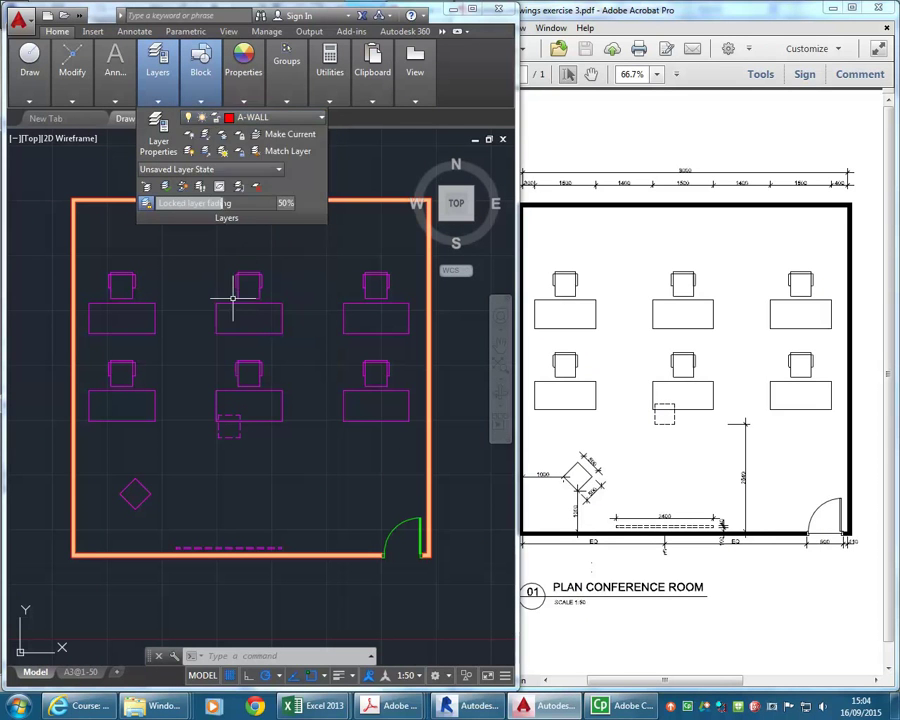
# Turn the A-WALL-HATCH layer off and back on.
pyautogui.moveTo(155, 85)
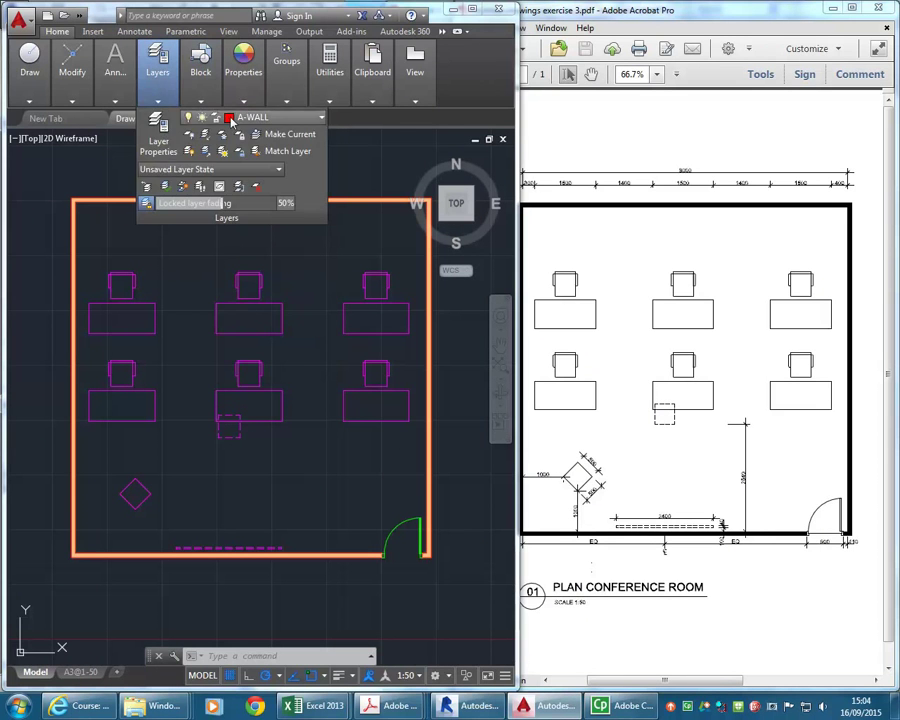
pyautogui.click(240, 117)
pyautogui.click(192, 254)
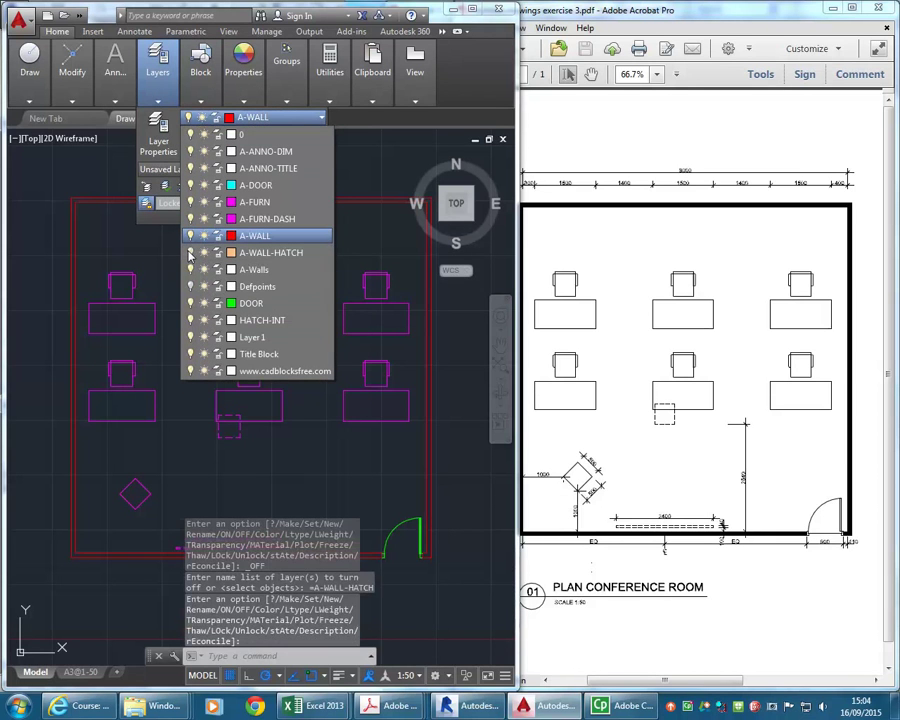
pyautogui.click(191, 254)
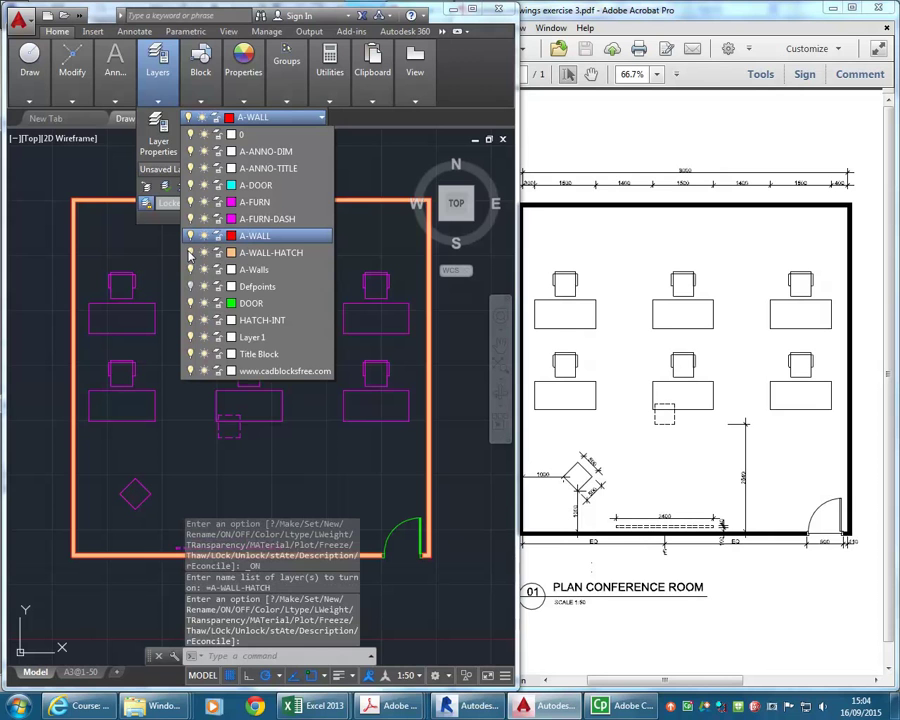
pyautogui.click(176, 464)
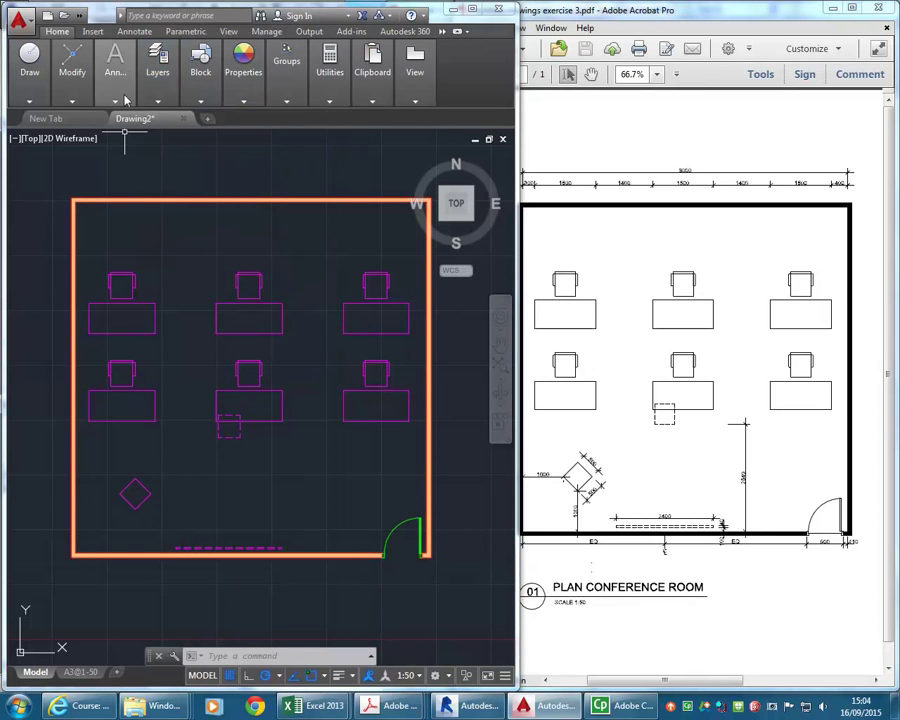
# Make A-ANNO-DIM the current layer for the dimensions.
pyautogui.moveTo(163, 80)
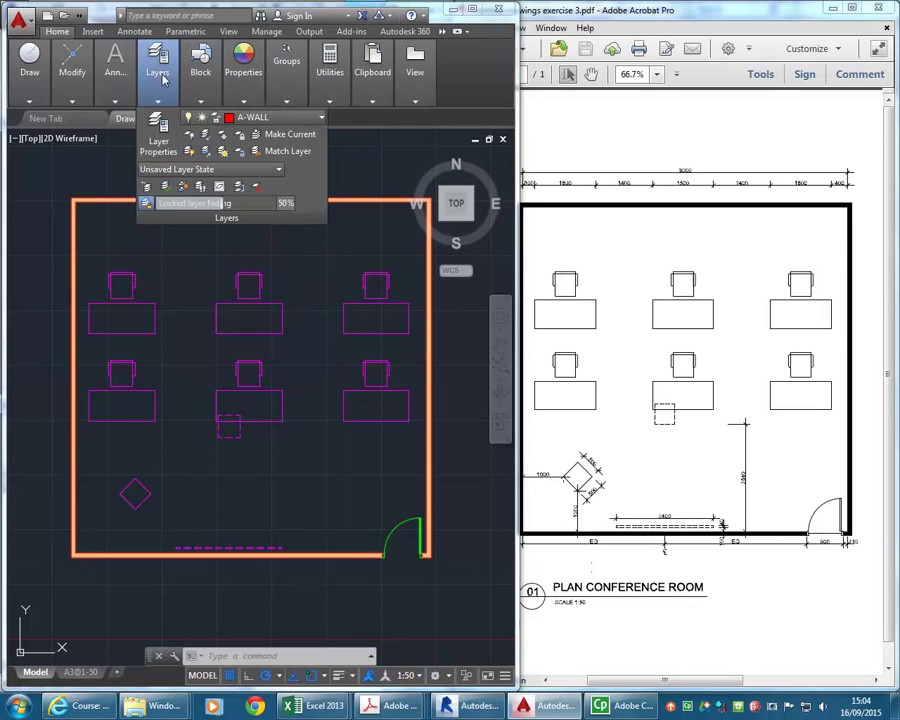
pyautogui.click(262, 118)
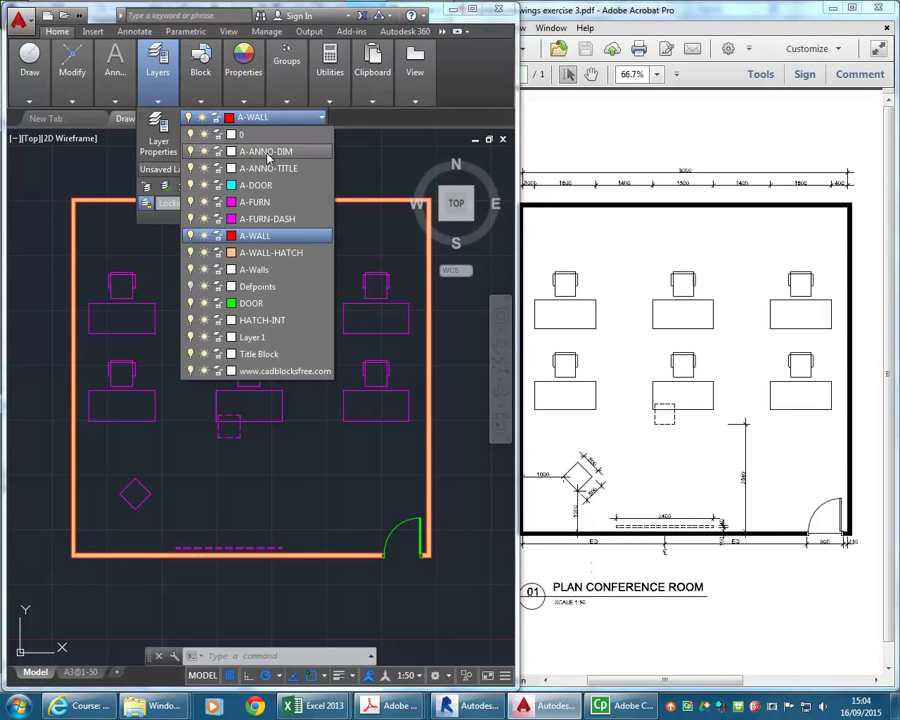
pyautogui.click(266, 152)
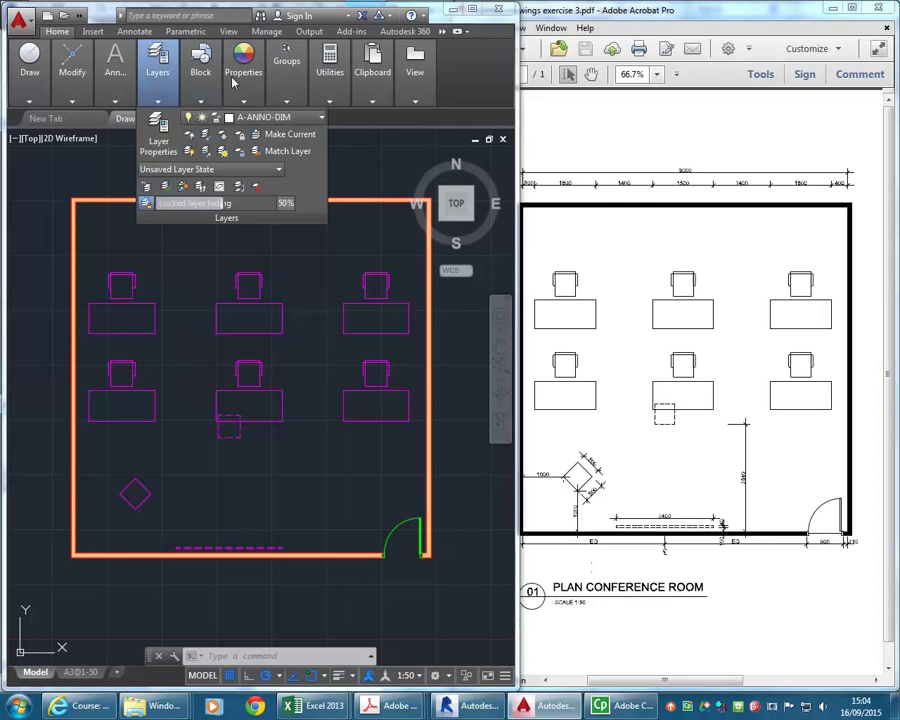
pyautogui.moveTo(298, 84)
# Review the ANNO dimension style's Fit settings, turning Annotative scaling off and back on.
pyautogui.moveTo(115, 70)
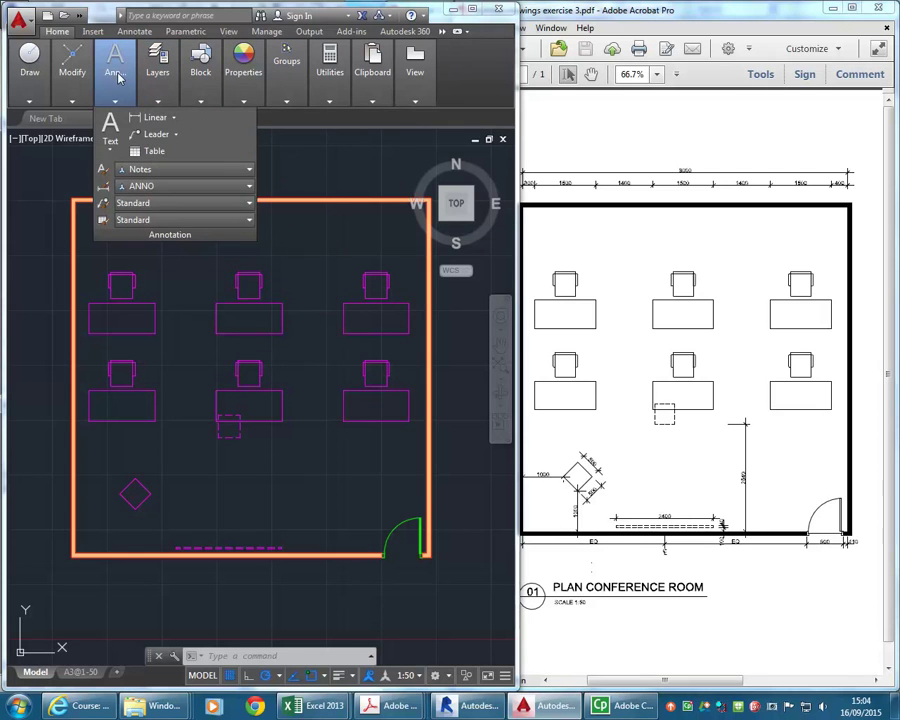
pyautogui.click(101, 193)
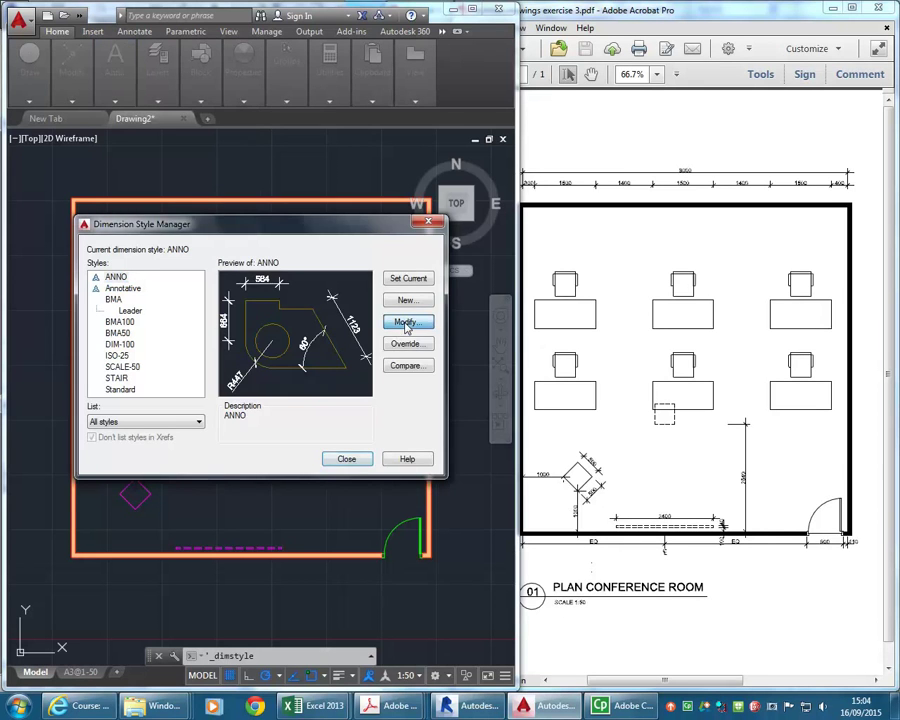
pyautogui.click(407, 322)
pyautogui.click(362, 184)
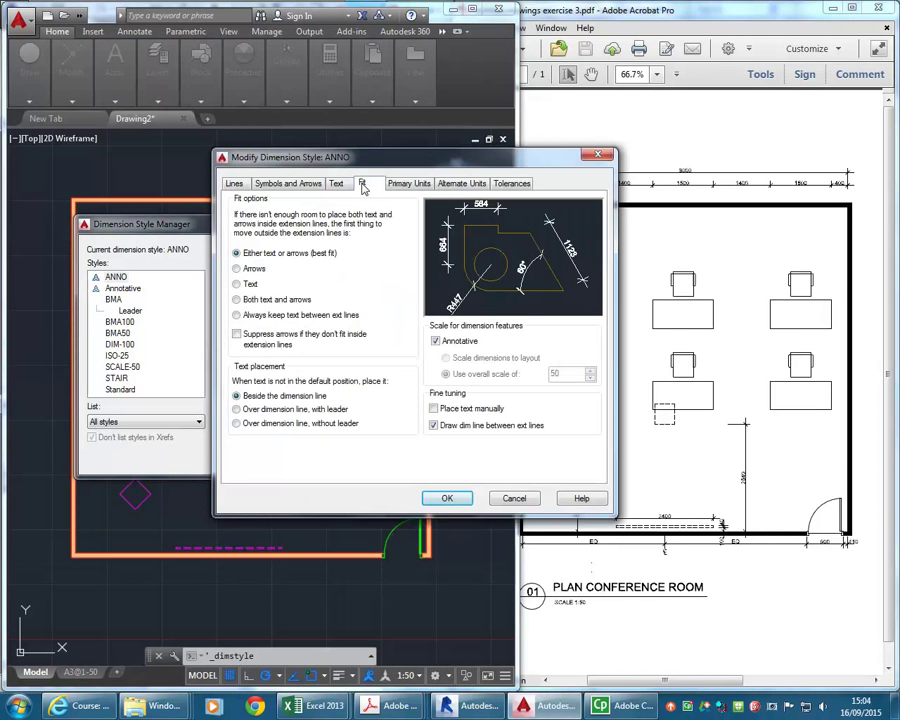
pyautogui.click(436, 341)
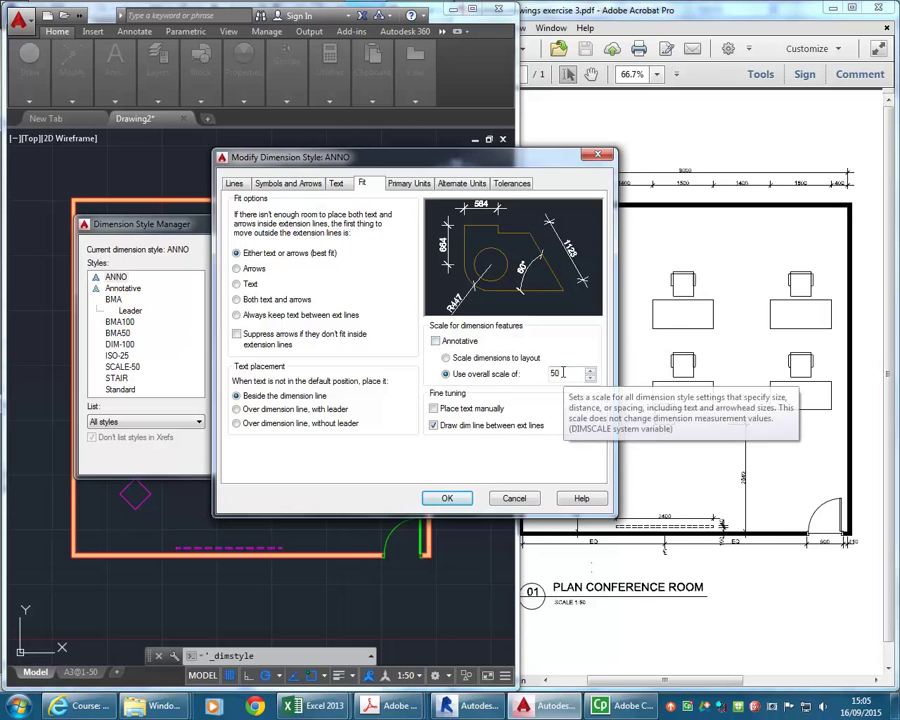
pyautogui.click(437, 342)
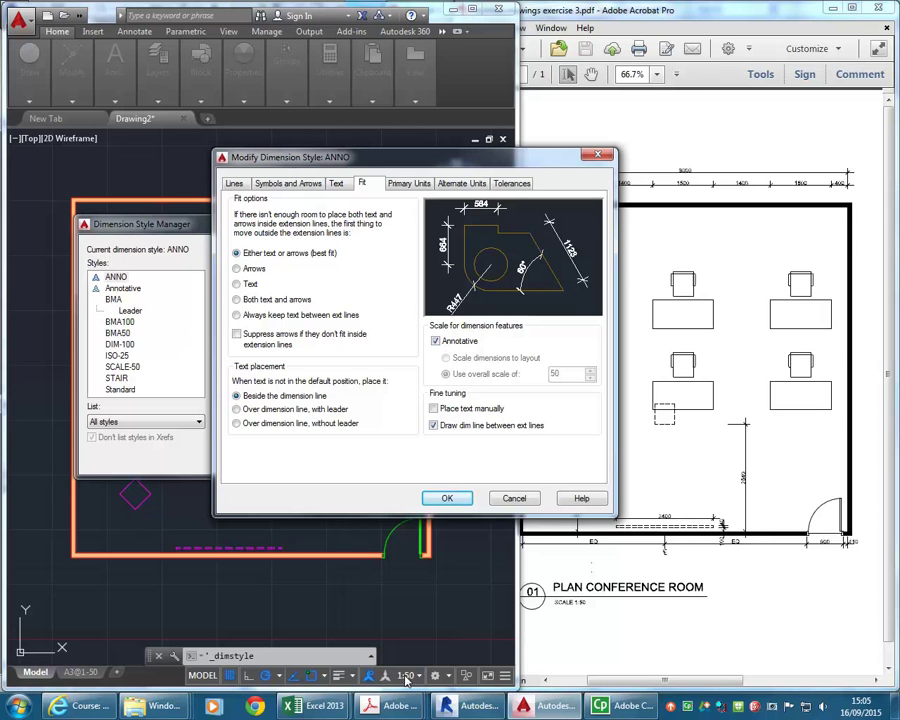
pyautogui.click(449, 500)
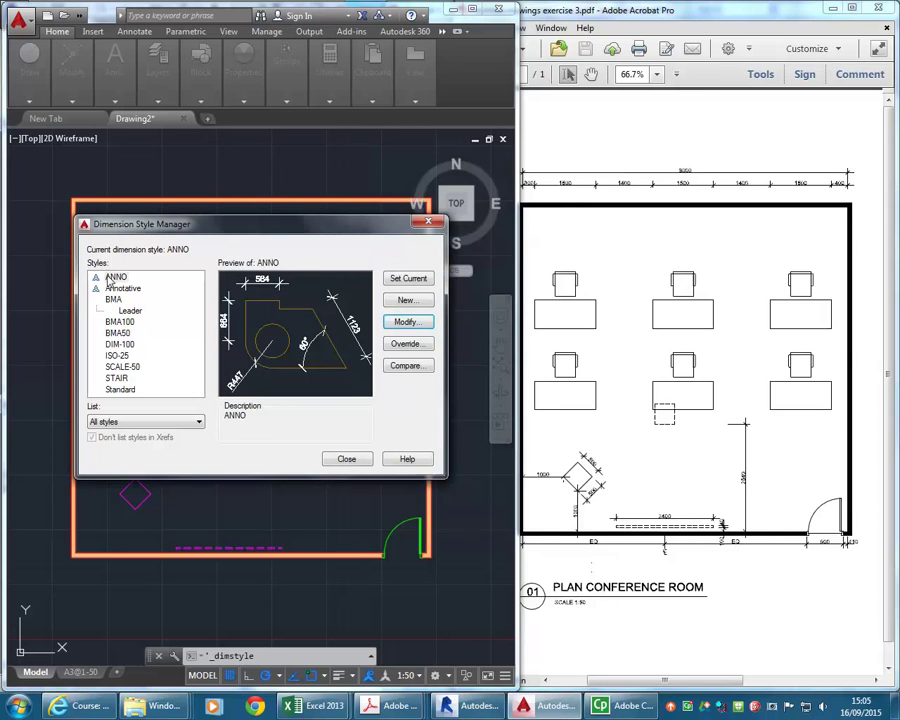
pyautogui.click(346, 460)
# Add a horizontal linear dimension from the rotated square's left corner to the left wall's inner face, placing it below the bottom wall.
pyautogui.scroll(5, 151, 510)
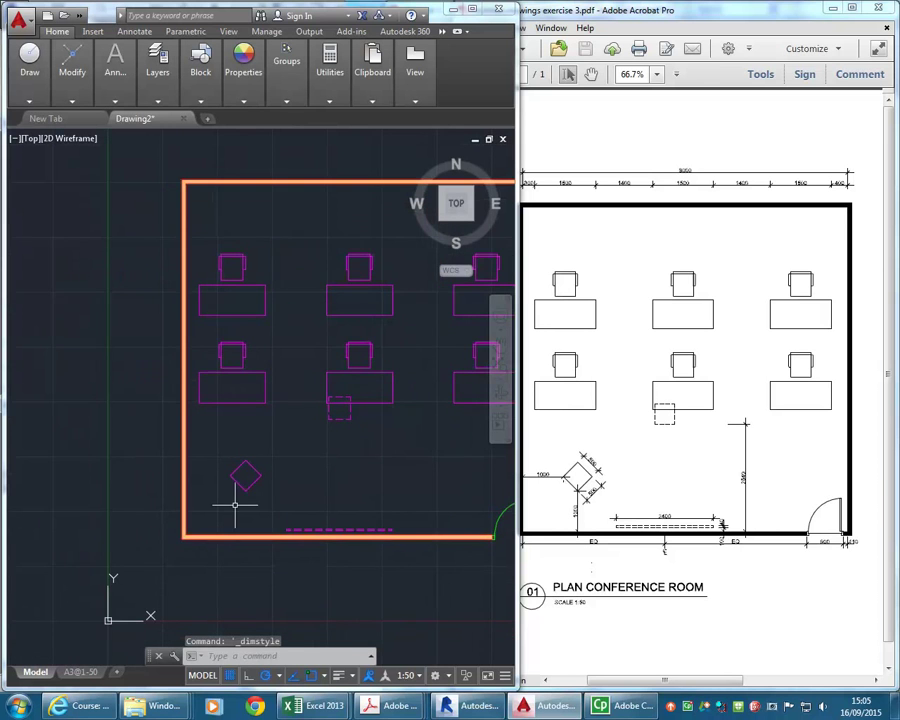
pyautogui.moveTo(210, 518); pyautogui.dragTo(217, 494, button='middle')
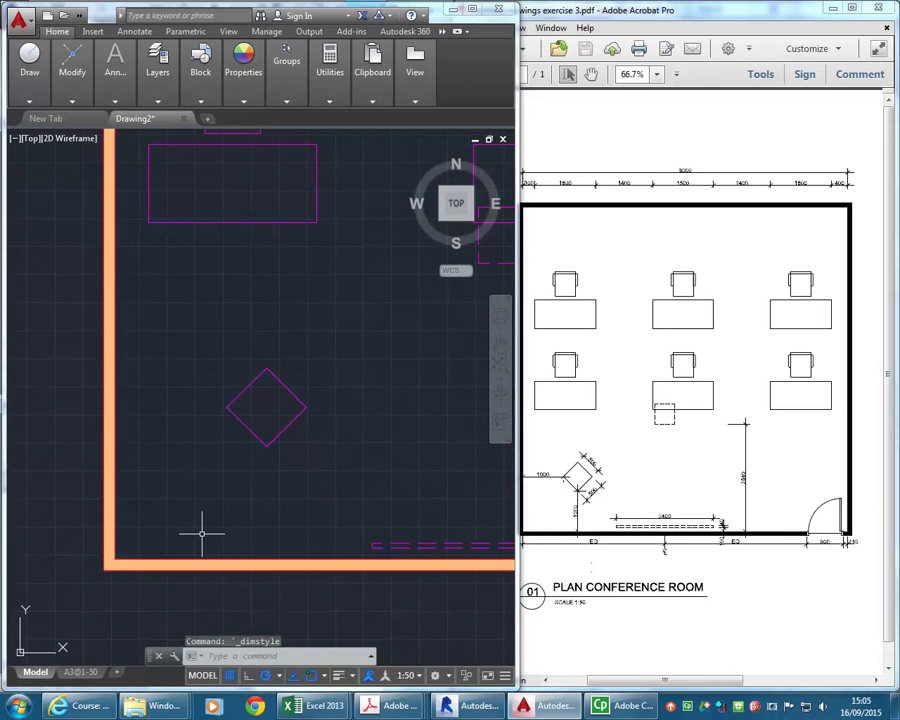
pyautogui.moveTo(115, 72)
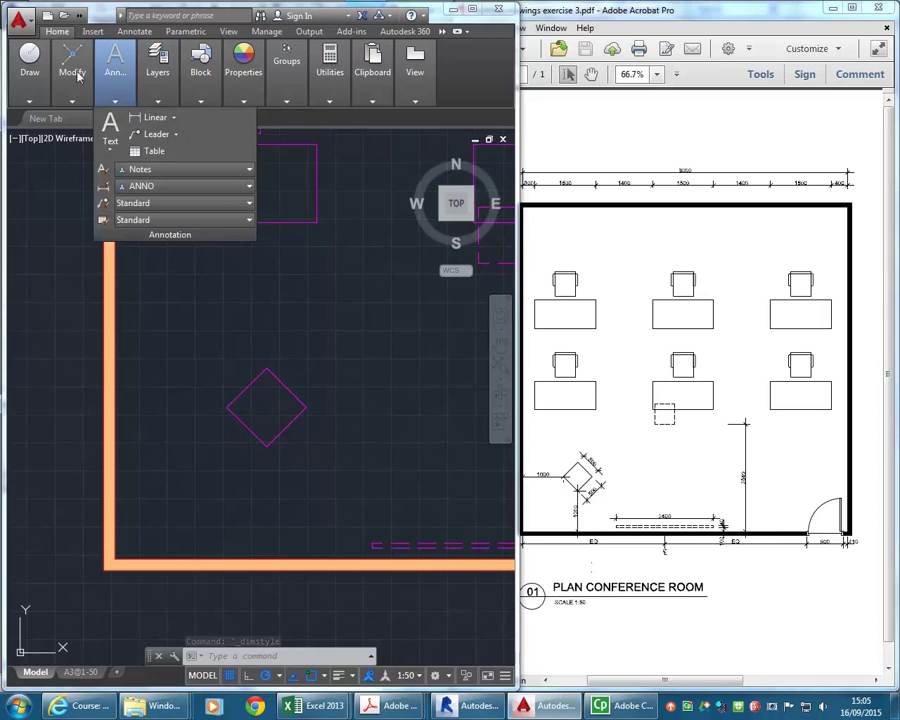
pyautogui.click(570, 480)
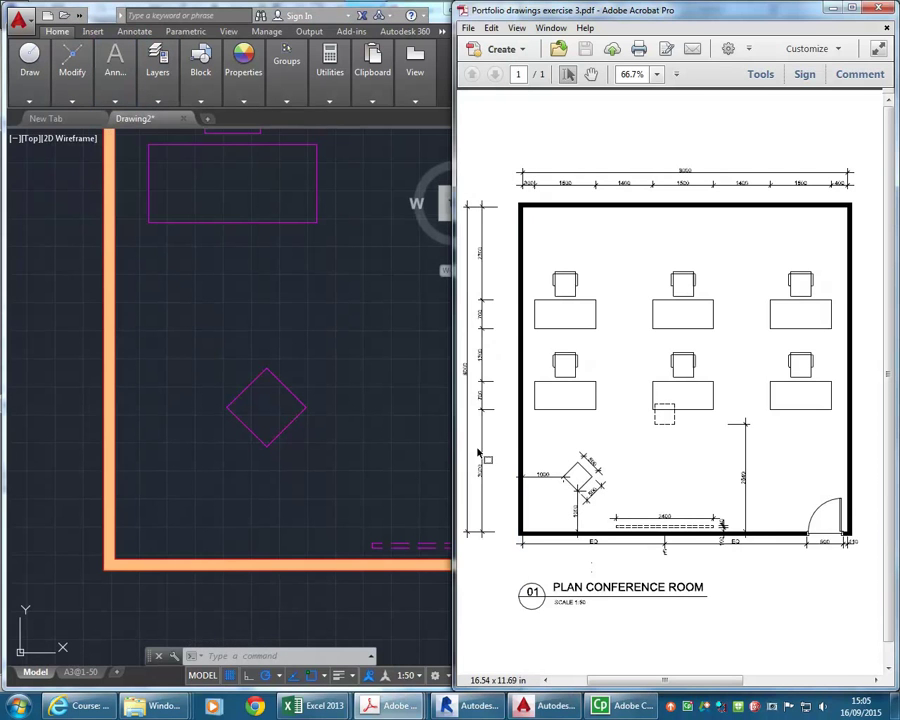
pyautogui.click(111, 64)
pyautogui.moveTo(115, 74)
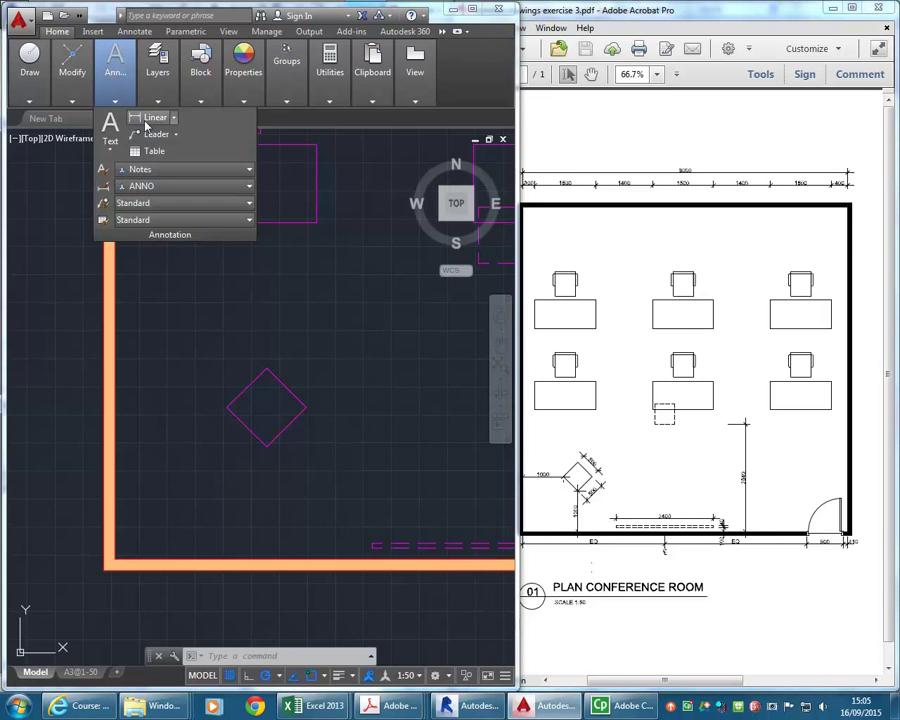
pyautogui.click(147, 119)
pyautogui.moveTo(237, 434)
pyautogui.mouseDown(button='middle')
pyautogui.moveTo(255, 424)
pyautogui.moveTo(257, 410)
pyautogui.mouseUp(button='middle')
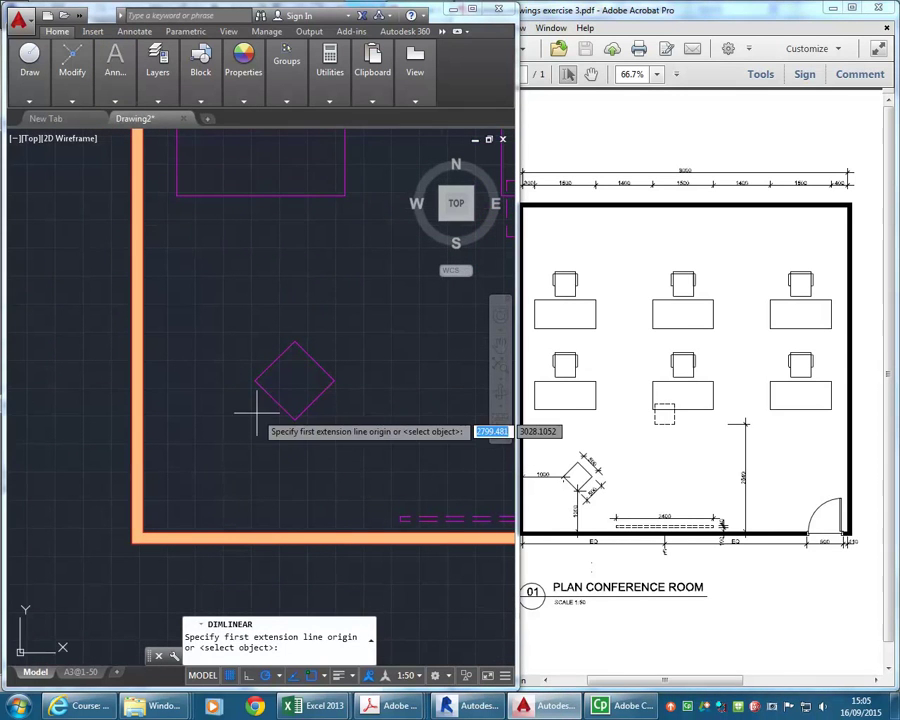
pyautogui.click(253, 379)
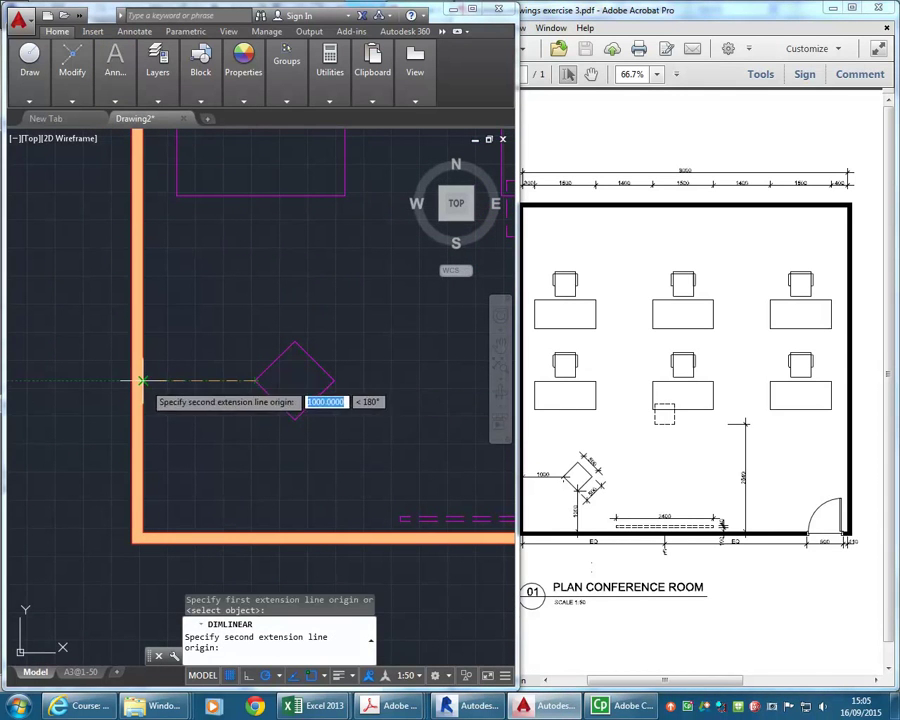
pyautogui.click(142, 381)
pyautogui.scroll(-2, 188, 367)
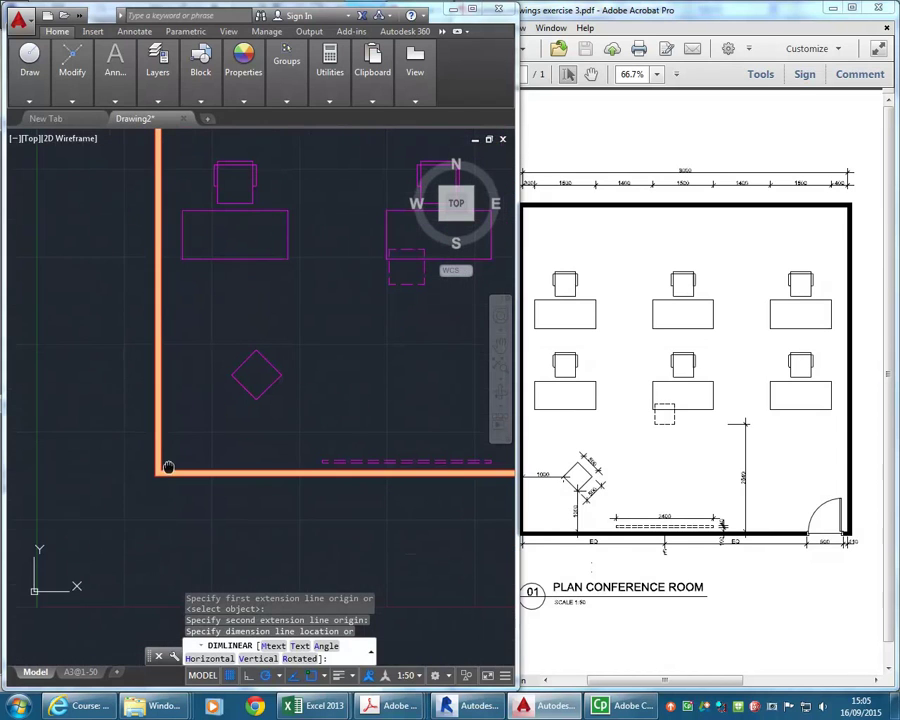
pyautogui.click(160, 524)
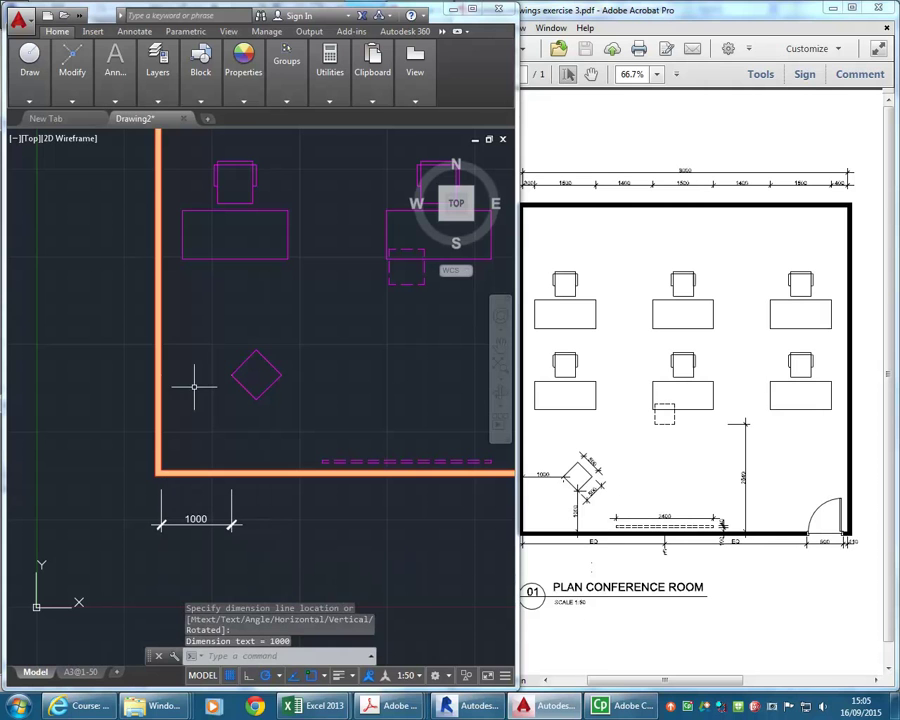
# Add a vertical linear dimension from the rotated square's lowest corner to the bottom wall's inner face, placing it outside the left wall.
pyautogui.click(115, 75)
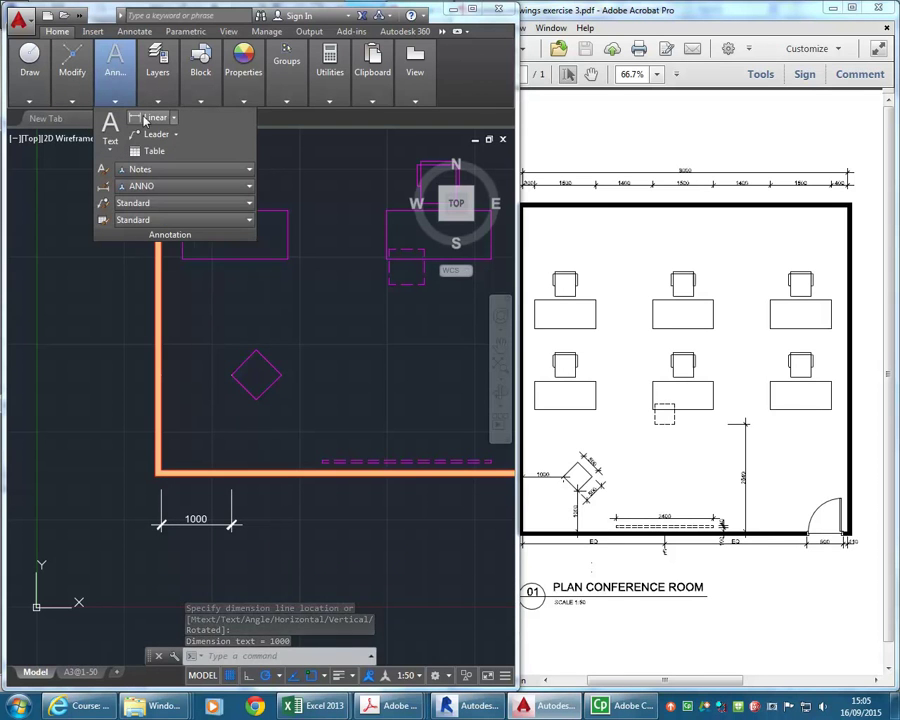
pyautogui.click(150, 117)
pyautogui.click(256, 400)
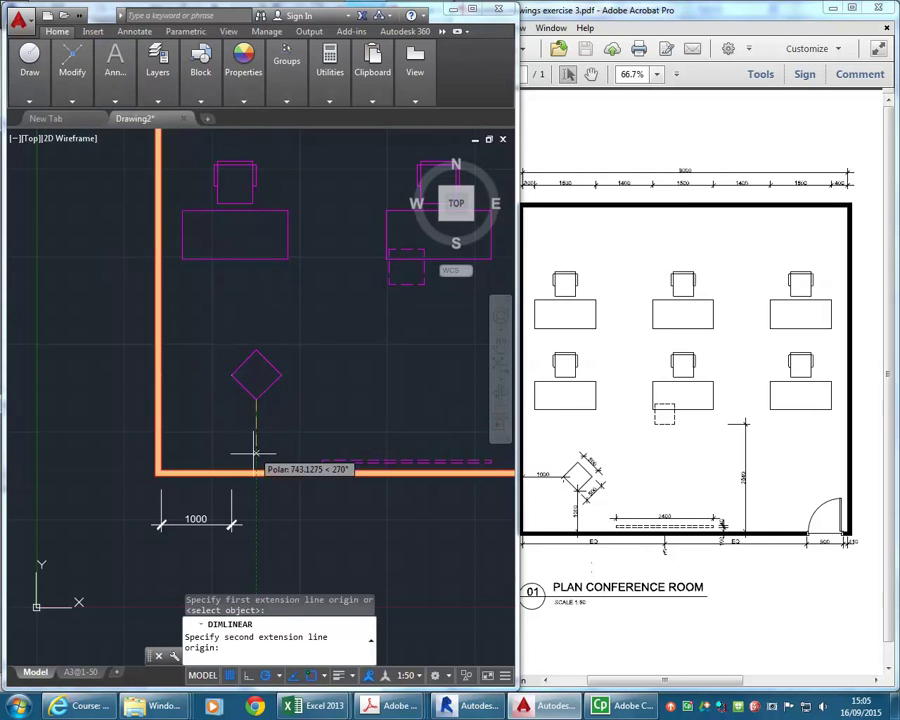
pyautogui.click(256, 472)
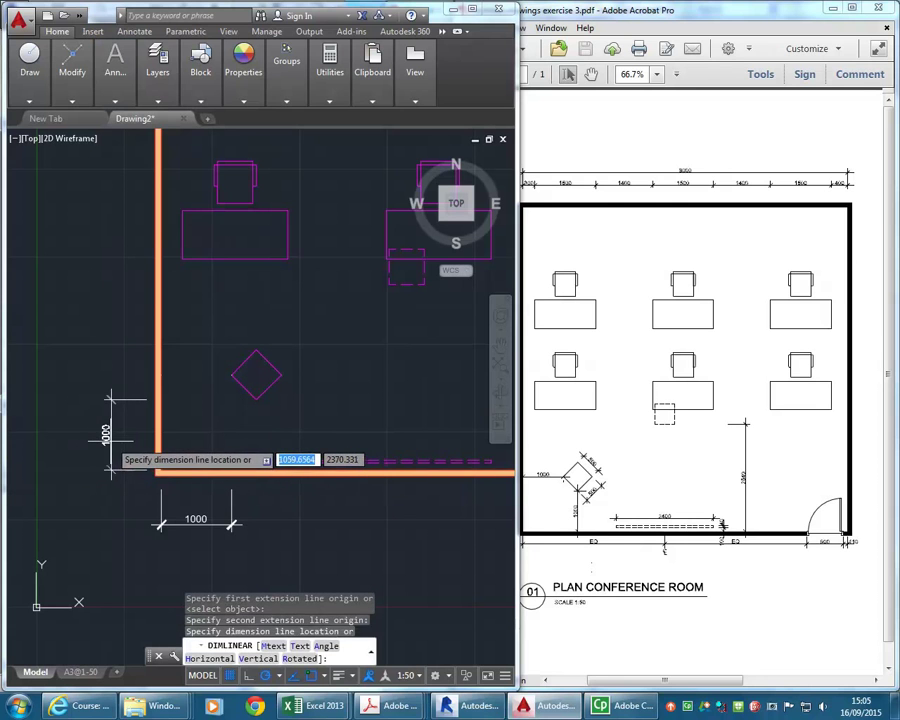
pyautogui.click(104, 466)
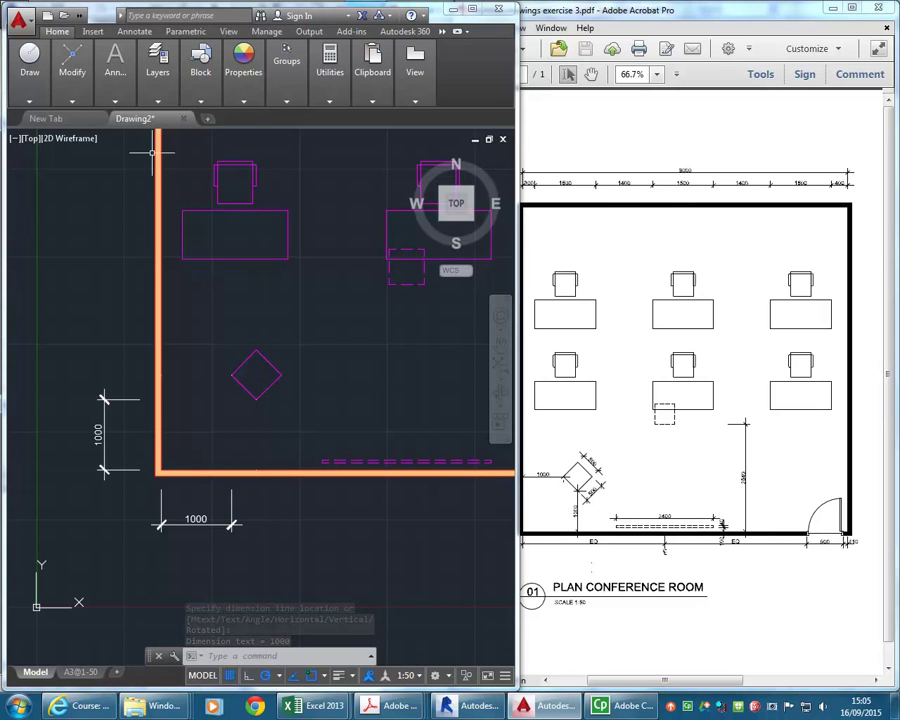
# Add an aligned dimension along the rotated square's lower-right edge, placing it outside the square.
pyautogui.moveTo(113, 95)
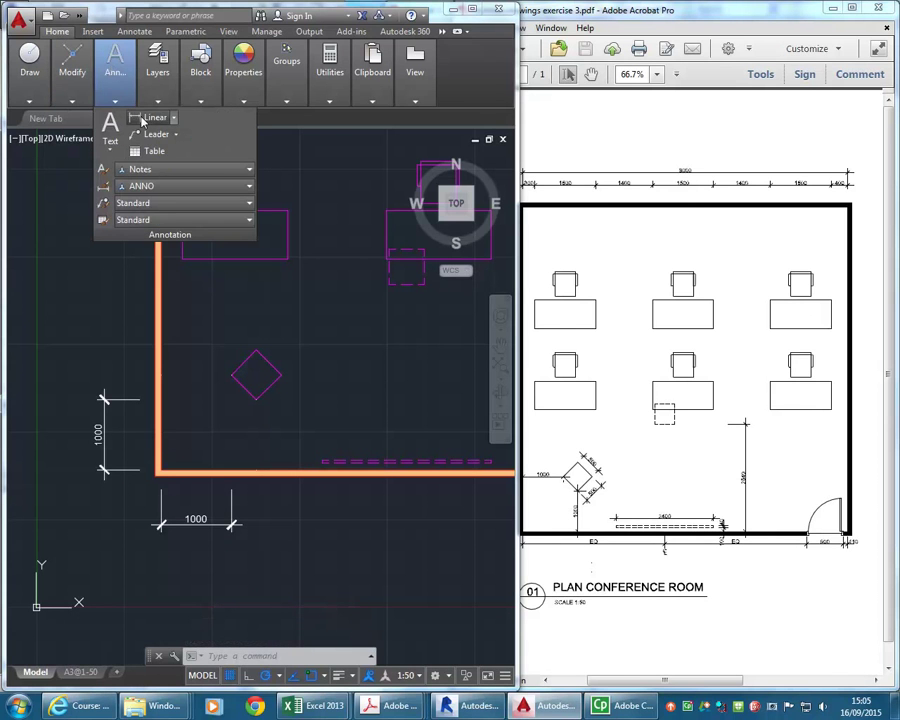
pyautogui.click(142, 119)
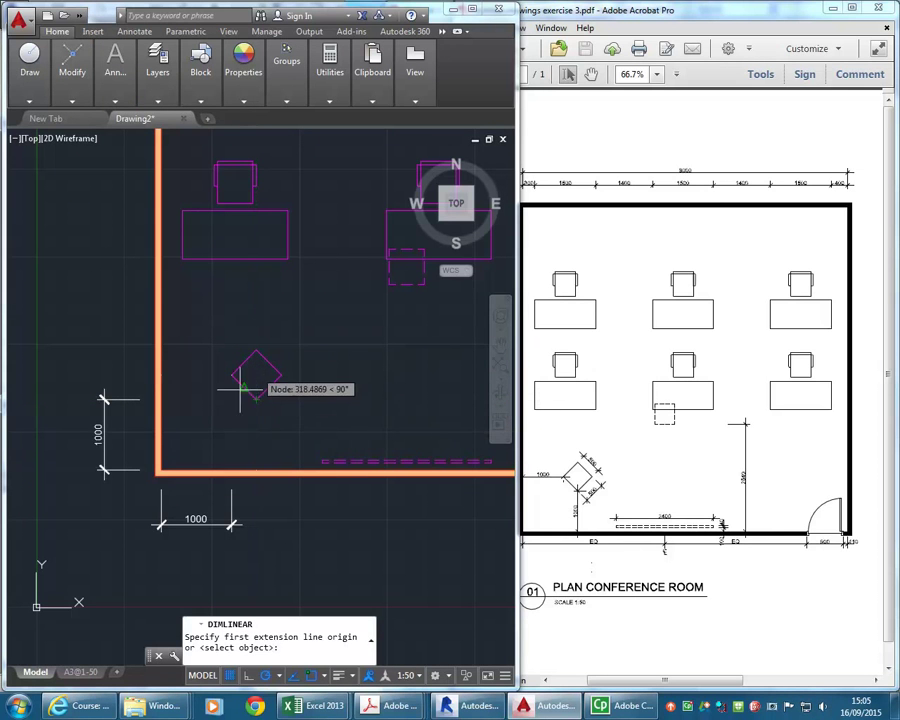
pyautogui.moveTo(112, 64)
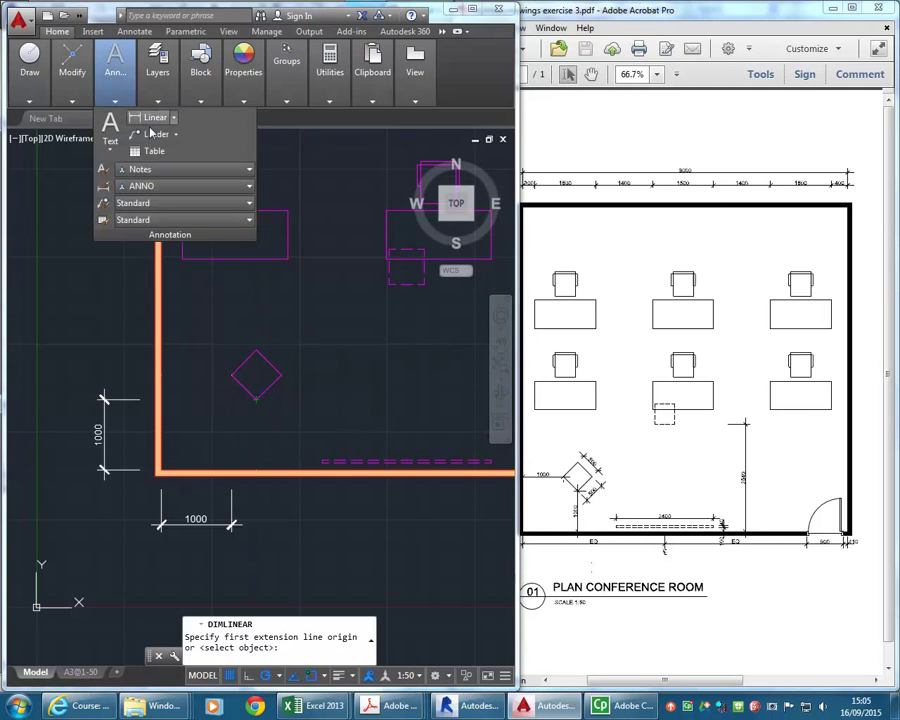
pyautogui.click(175, 120)
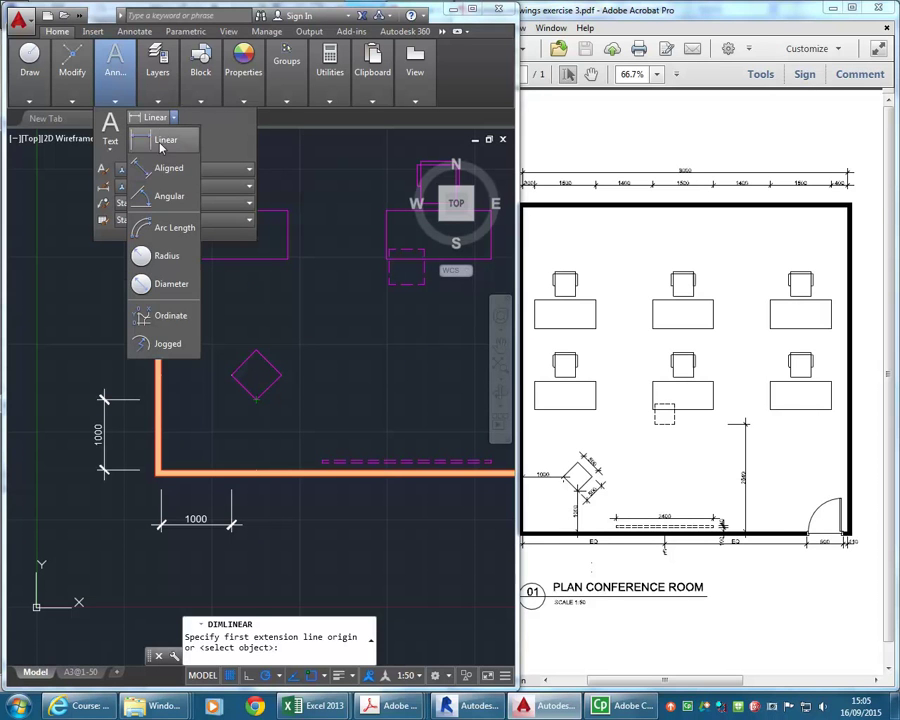
pyautogui.click(160, 168)
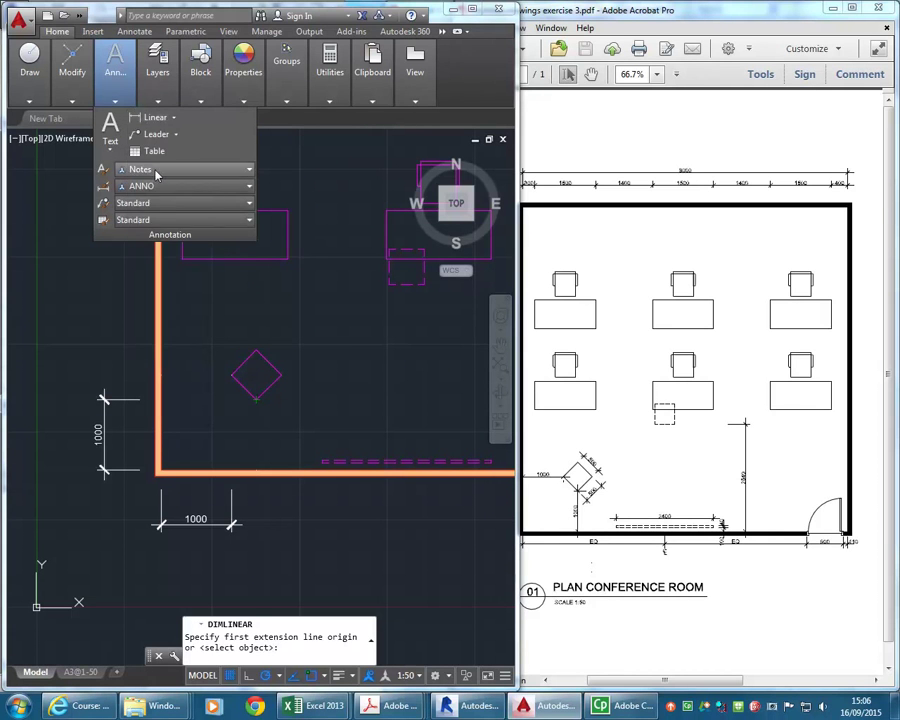
pyautogui.click(256, 400)
pyautogui.click(285, 377)
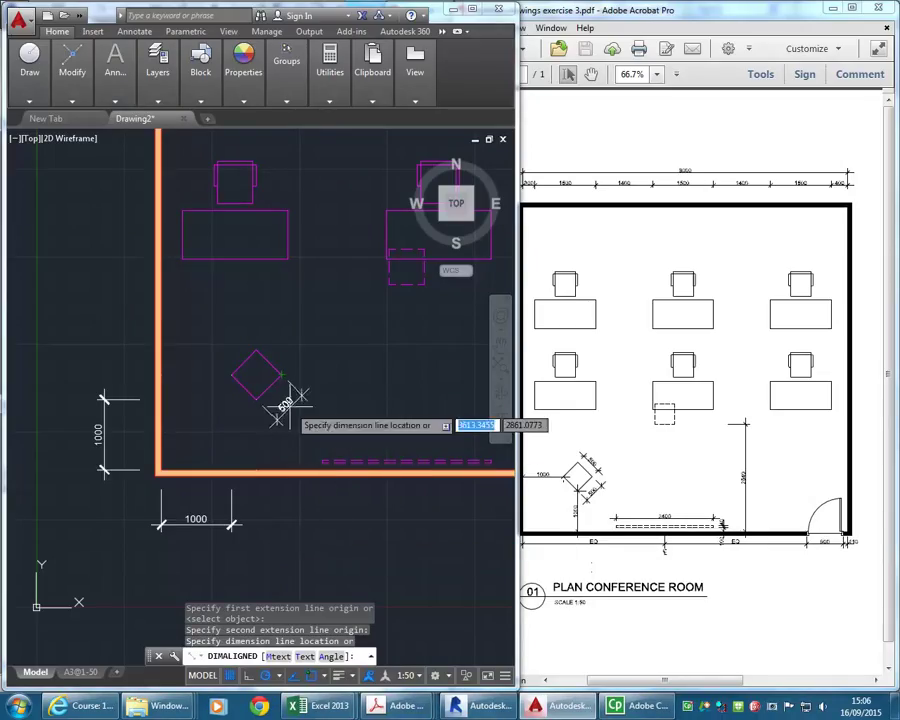
pyautogui.click(282, 423)
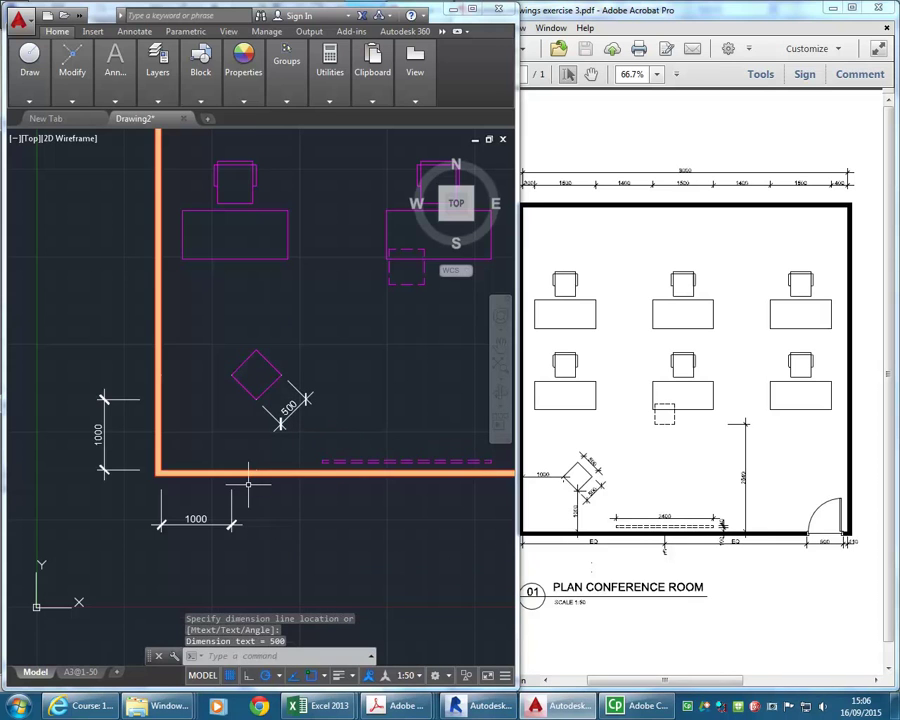
# Add an aligned dimension along the rotated square's lower-left edge, placing it outside the square.
pyautogui.click(103, 75)
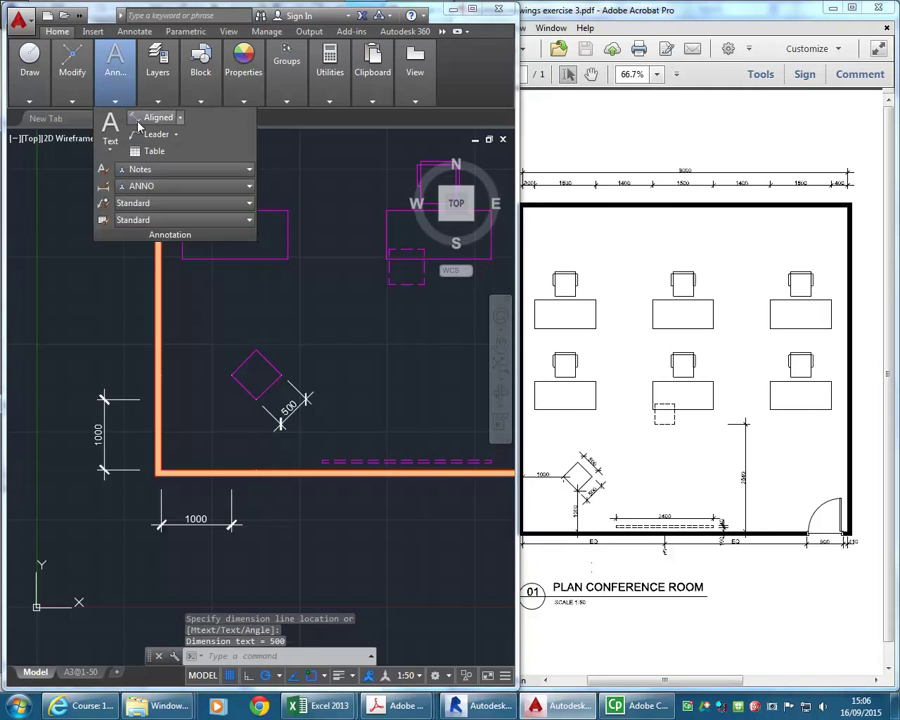
pyautogui.click(136, 117)
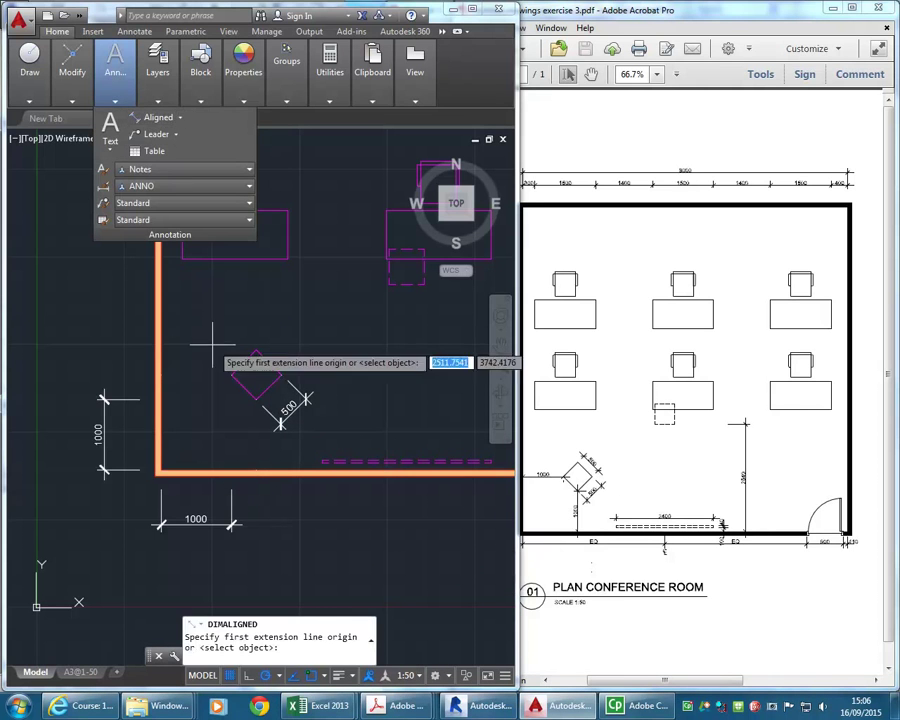
pyautogui.click(256, 399)
pyautogui.click(234, 372)
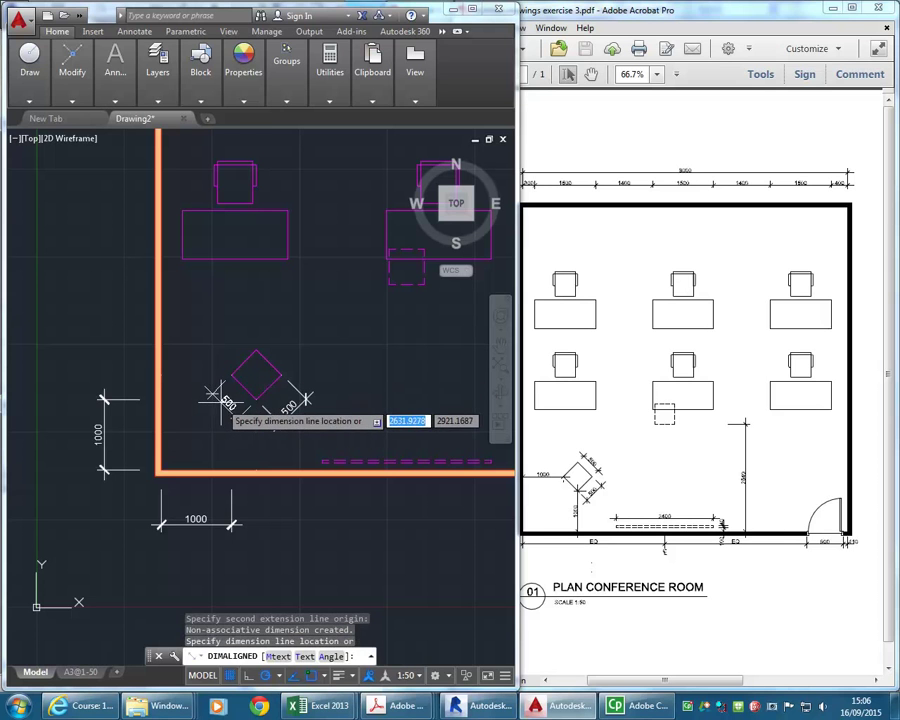
pyautogui.click(214, 393)
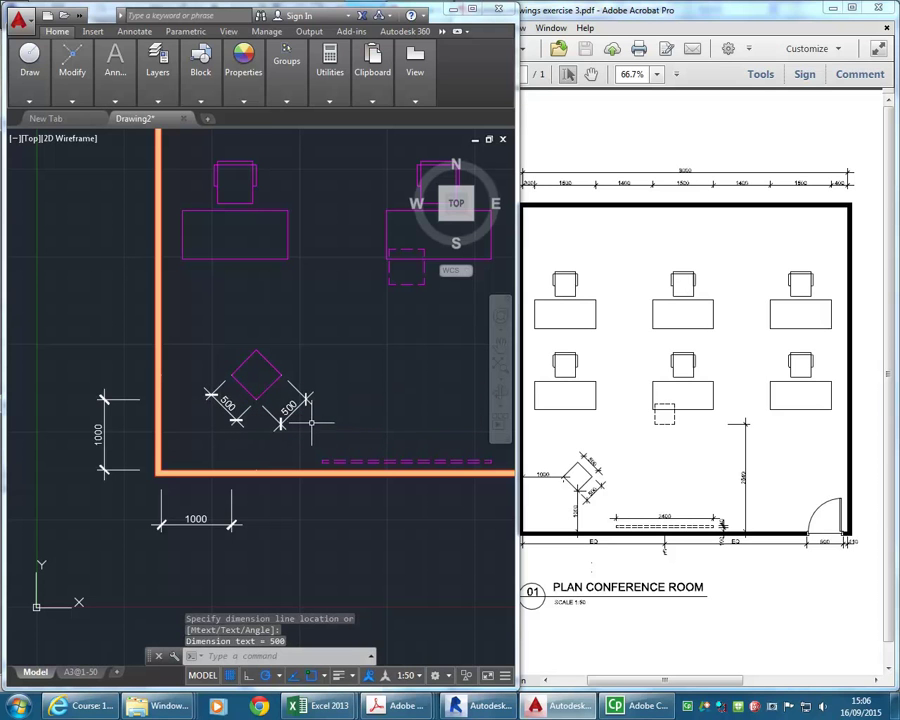
# Move the dimension line of the square's lower-right edge slightly closer to the square.
pyautogui.scroll(4, 281, 415)
pyautogui.click(283, 447)
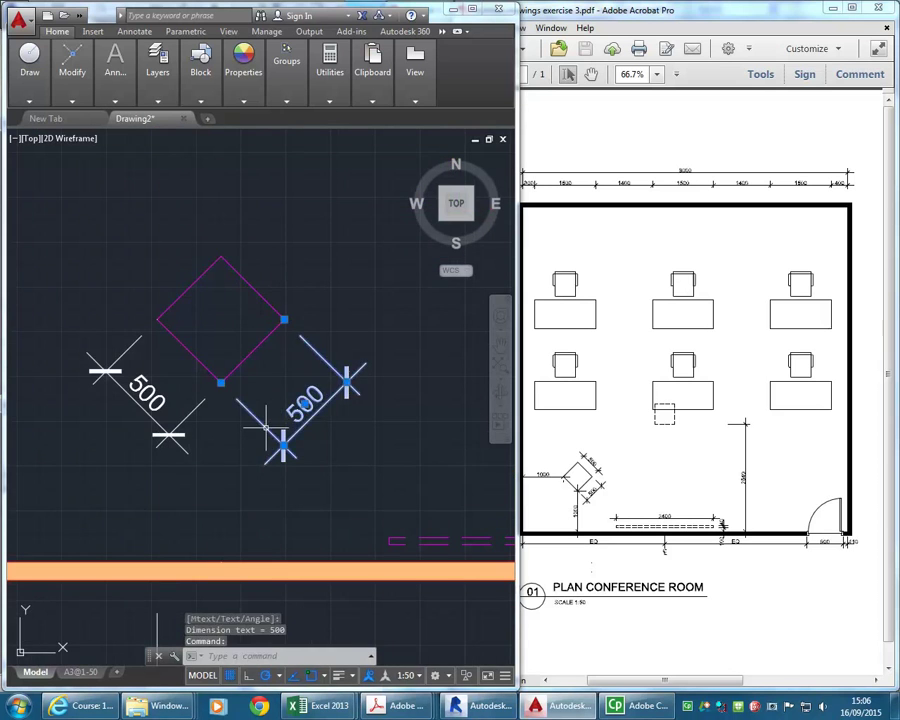
pyautogui.click(283, 447)
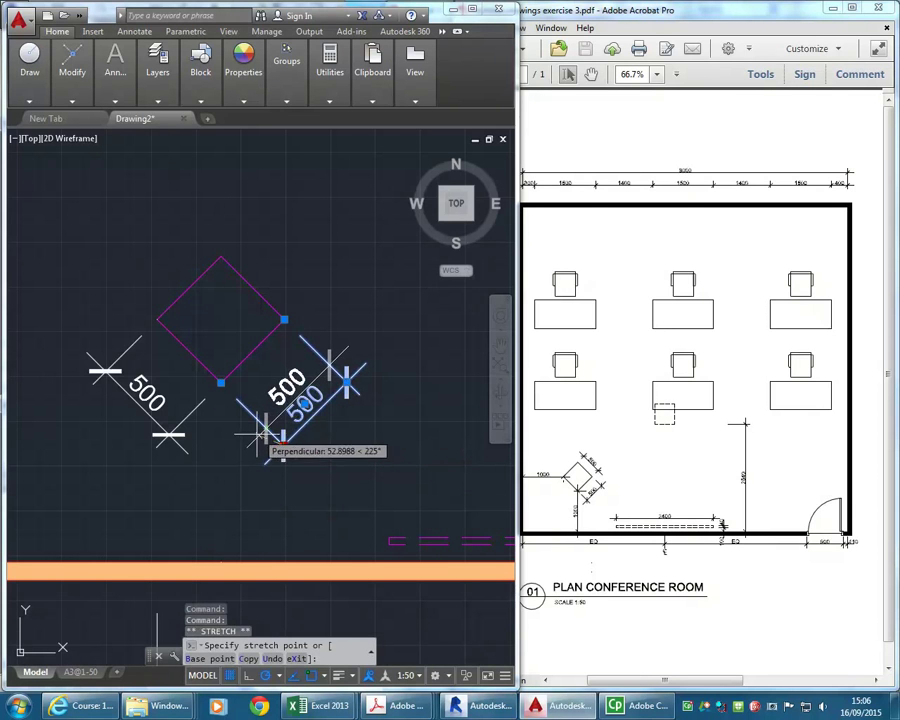
pyautogui.click(251, 437)
pyautogui.scroll(-5, 251, 437)
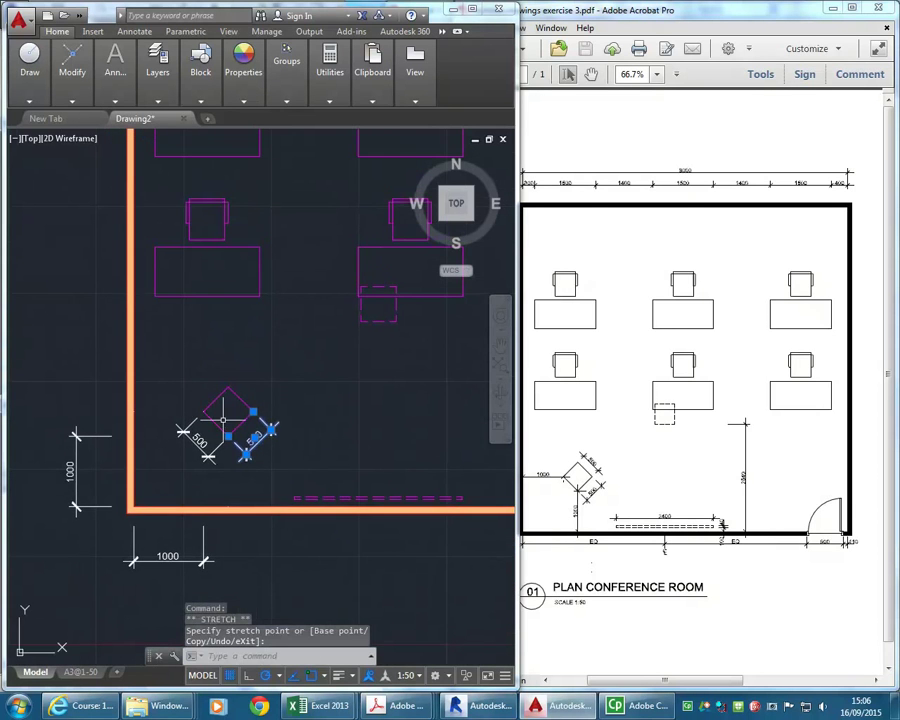
pyautogui.press('Escape')
pyautogui.press('Escape')
# Add a horizontal linear dimension across the full length of the dashed rectangle near the bottom wall, placing it below the wall.
pyautogui.moveTo(305, 377)
pyautogui.mouseDown(button='middle')
pyautogui.moveTo(243, 382)
pyautogui.moveTo(214, 348)
pyautogui.mouseUp(button='middle')
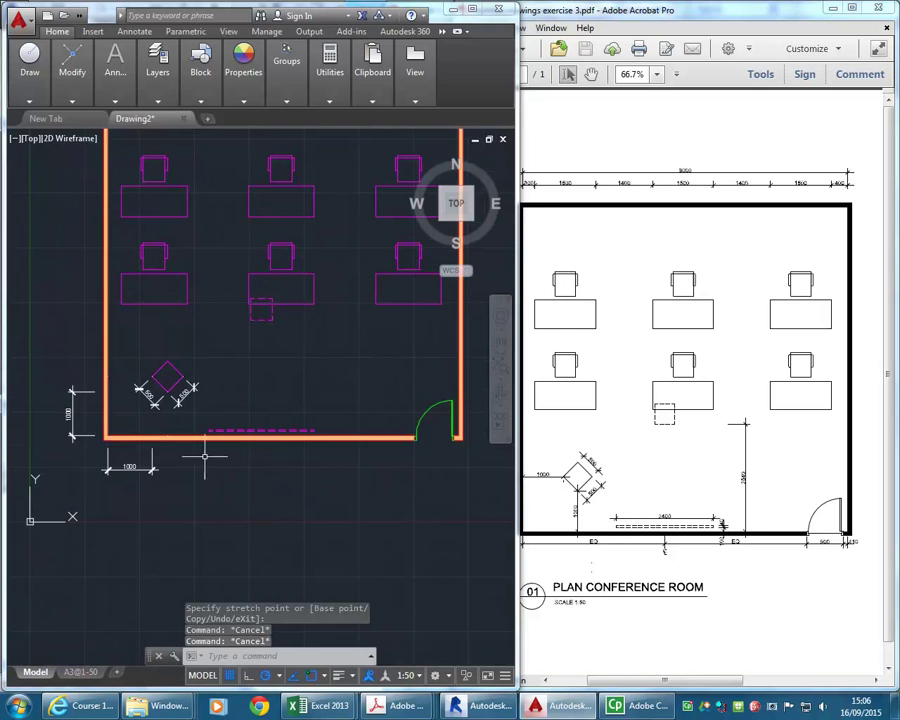
pyautogui.scroll(2, 214, 480)
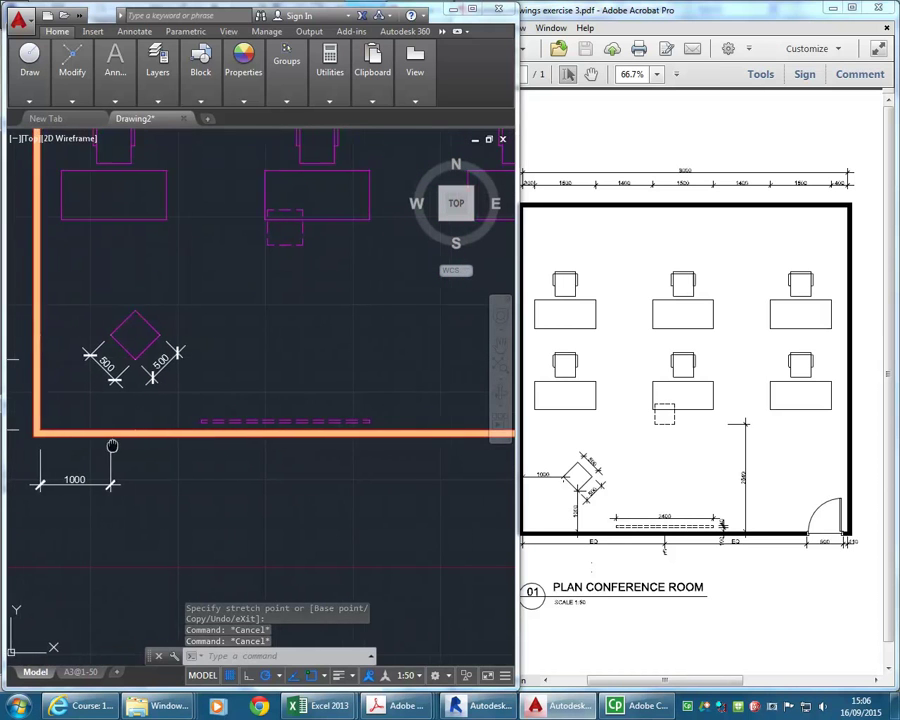
pyautogui.moveTo(124, 444); pyautogui.dragTo(97, 444, button='middle')
pyautogui.moveTo(113, 80)
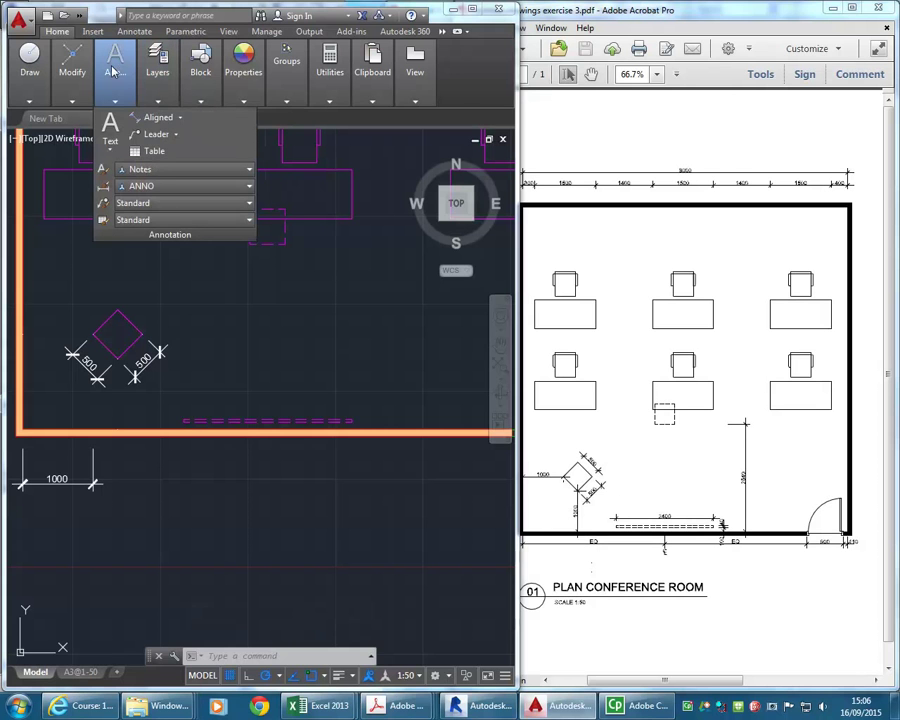
pyautogui.click(181, 118)
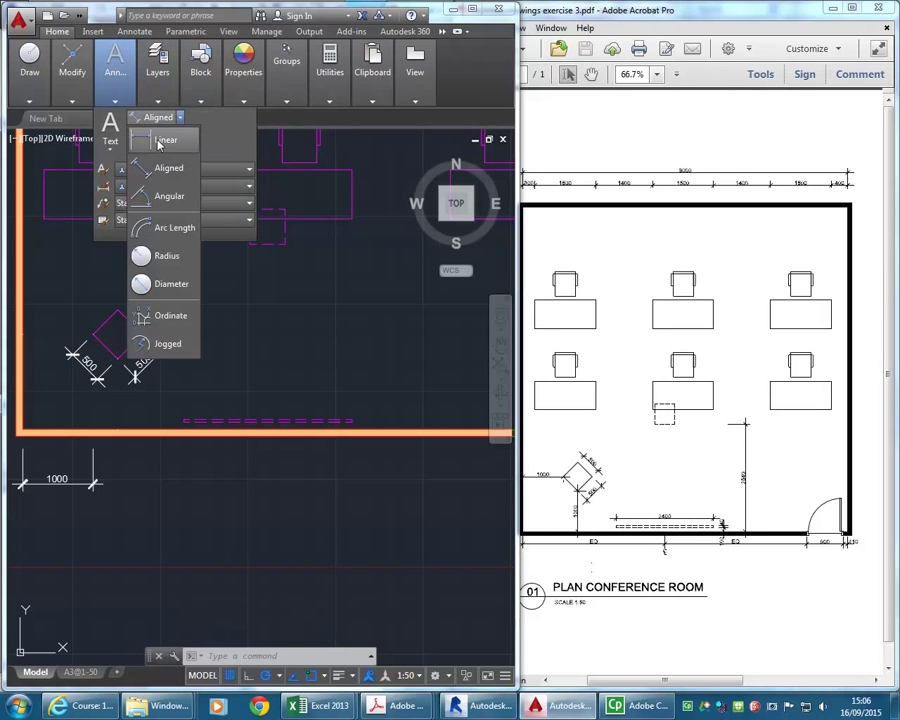
pyautogui.click(161, 139)
pyautogui.scroll(2, 193, 400)
pyautogui.moveTo(193, 400); pyautogui.dragTo(163, 384, button='middle')
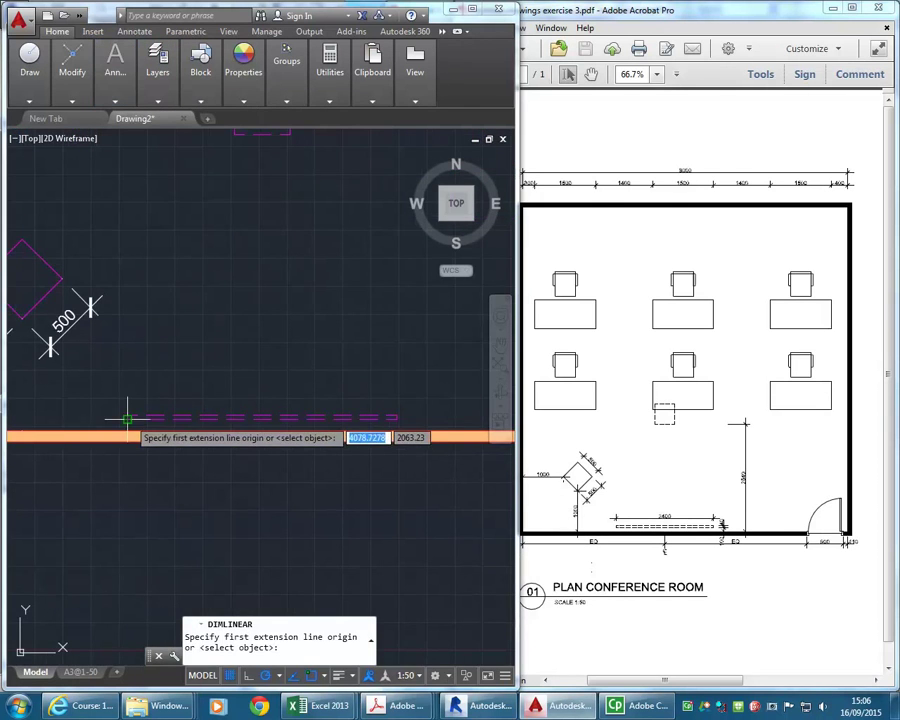
pyautogui.click(127, 417)
pyautogui.click(397, 417)
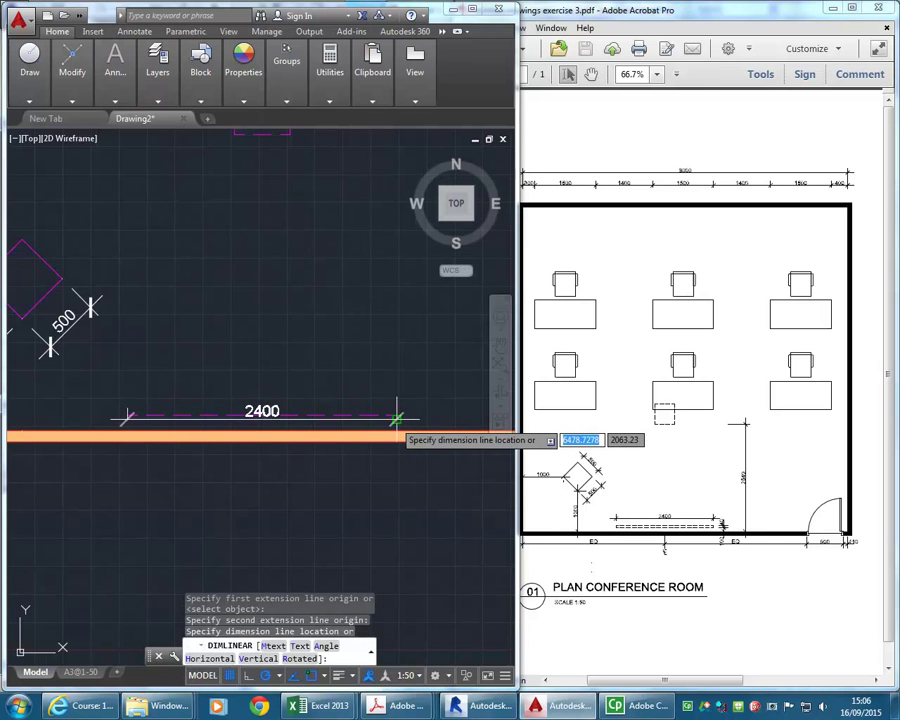
pyautogui.click(376, 511)
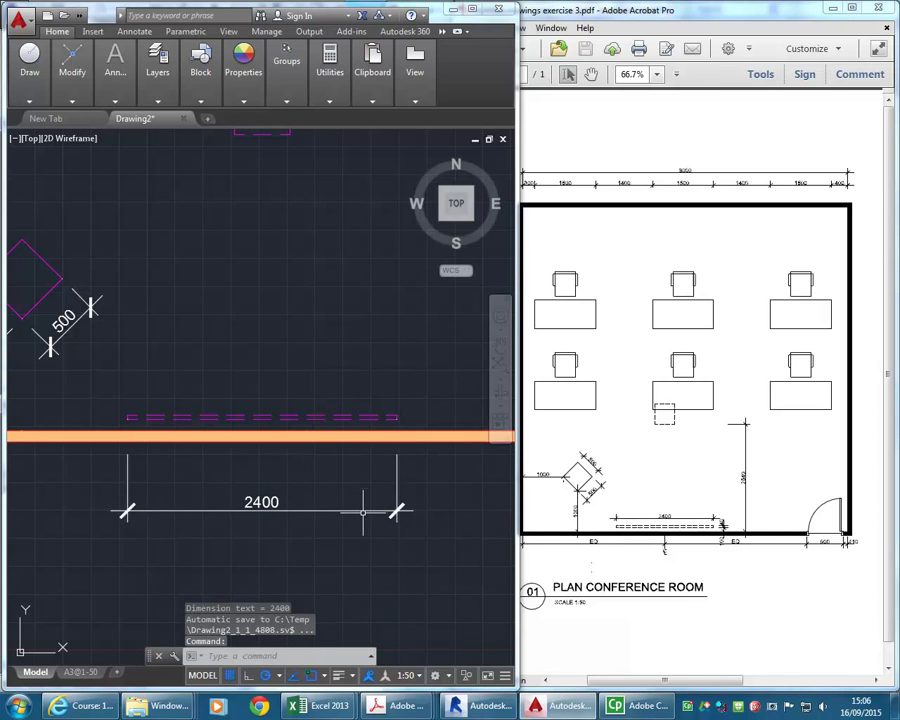
pyautogui.scroll(-2, 371, 502)
pyautogui.moveTo(328, 473); pyautogui.dragTo(310, 448, button='middle')
pyautogui.scroll(-2, 281, 546)
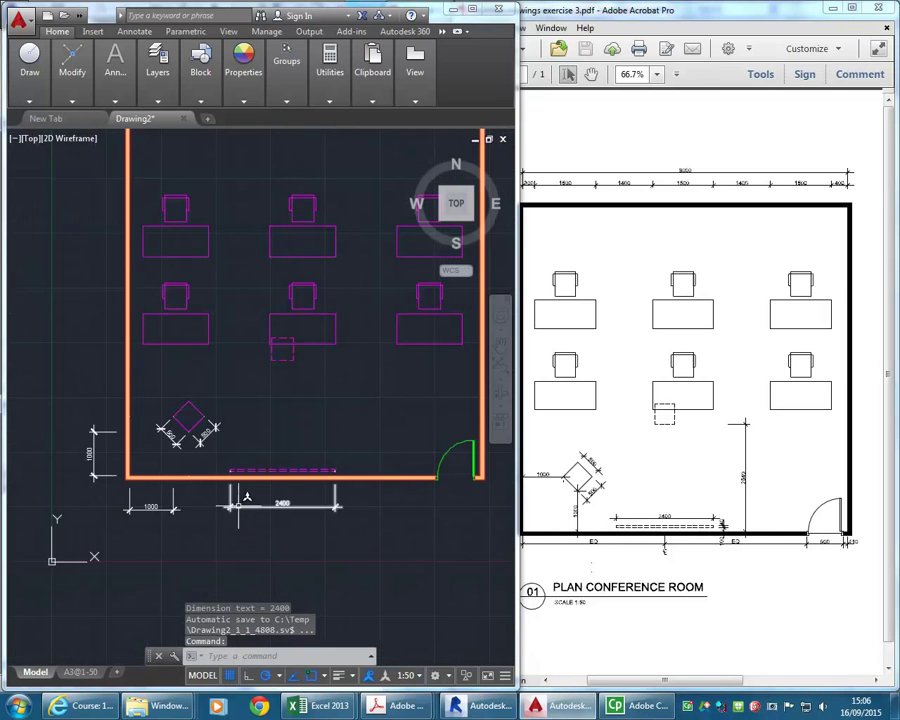
# Move the dimension line of the dashed rectangle's length in line with the neighbouring 1000 dimension below the bottom wall.
pyautogui.click(282, 470)
pyautogui.click(250, 506)
pyautogui.scroll(2, 222, 512)
pyautogui.click(233, 506)
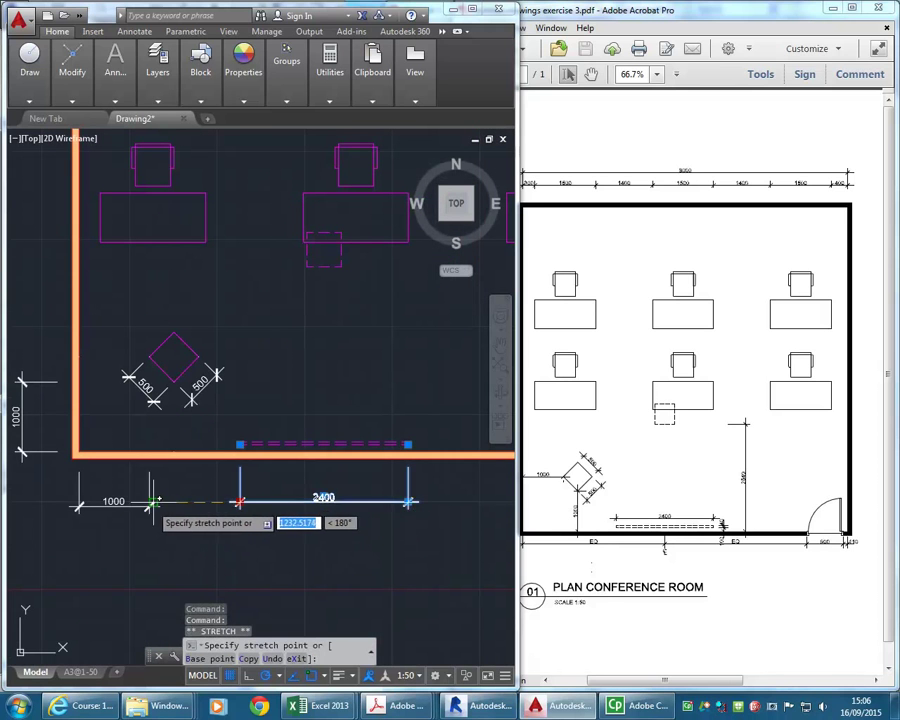
pyautogui.press('Escape')
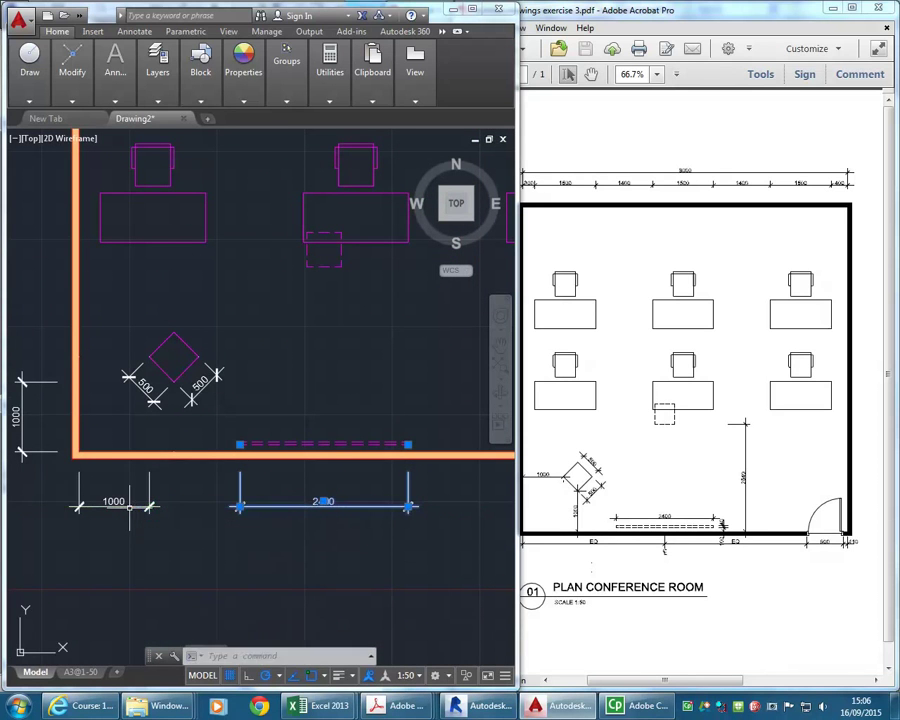
pyautogui.moveTo(278, 468); pyautogui.dragTo(258, 468, button='middle')
pyautogui.press('Escape')
pyautogui.press('Escape')
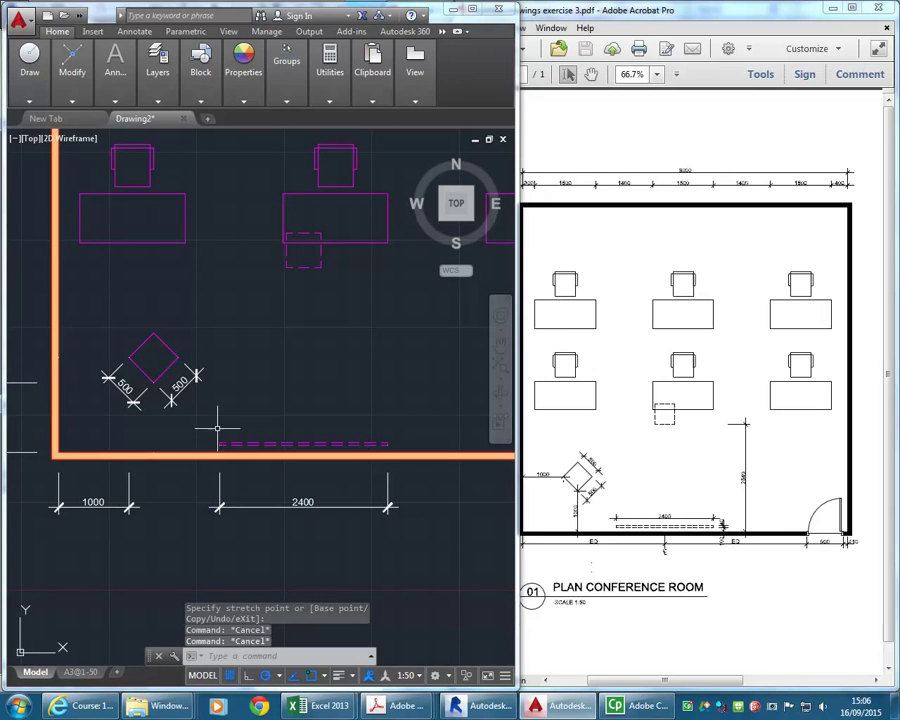
# Add a vertical linear dimension from the dashed rectangle's lower-left corner to the wall's inner face, placing it left of the rectangle.
pyautogui.scroll(5, 211, 437)
pyautogui.moveTo(155, 82)
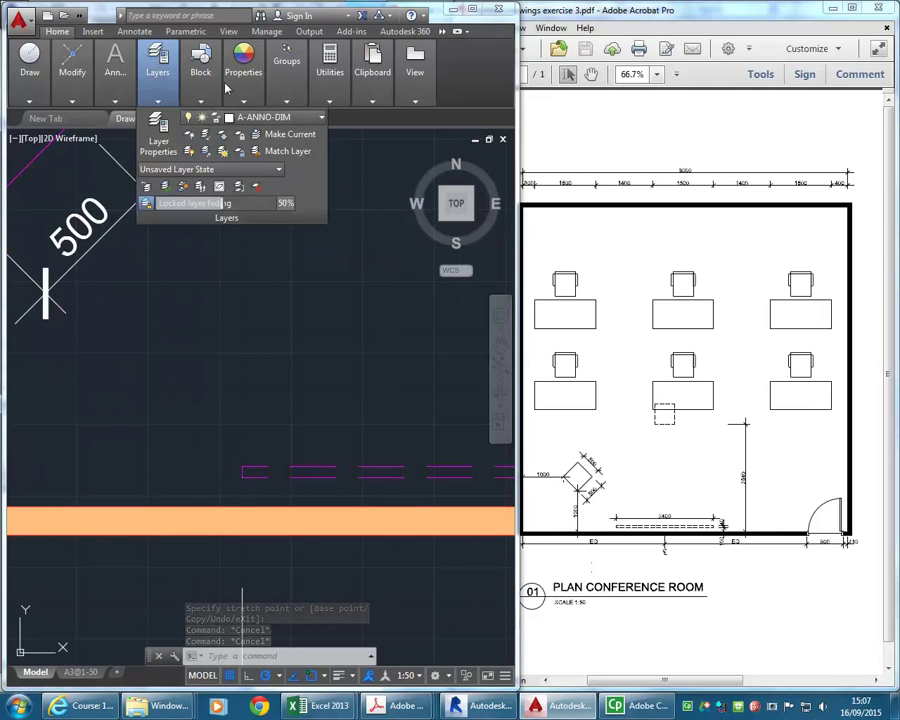
pyautogui.moveTo(93, 66)
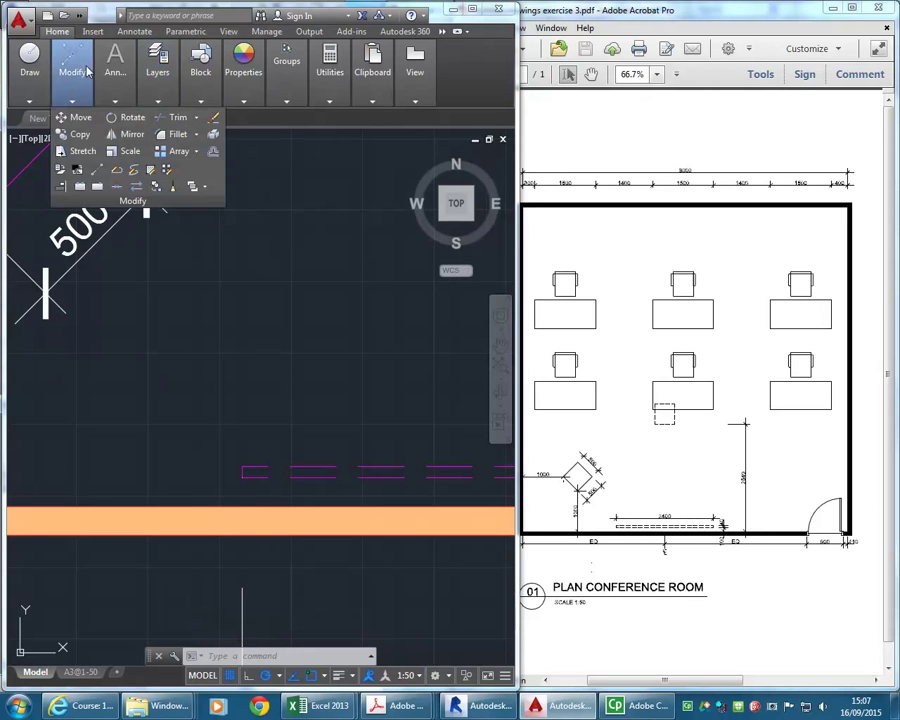
pyautogui.moveTo(127, 79)
pyautogui.click(141, 118)
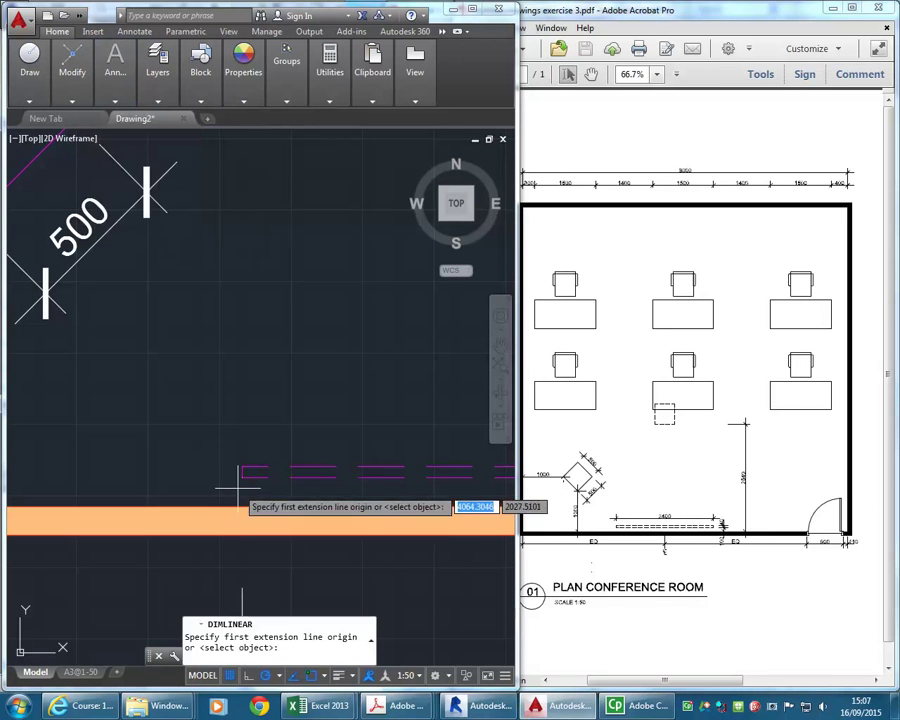
pyautogui.click(241, 478)
pyautogui.click(241, 508)
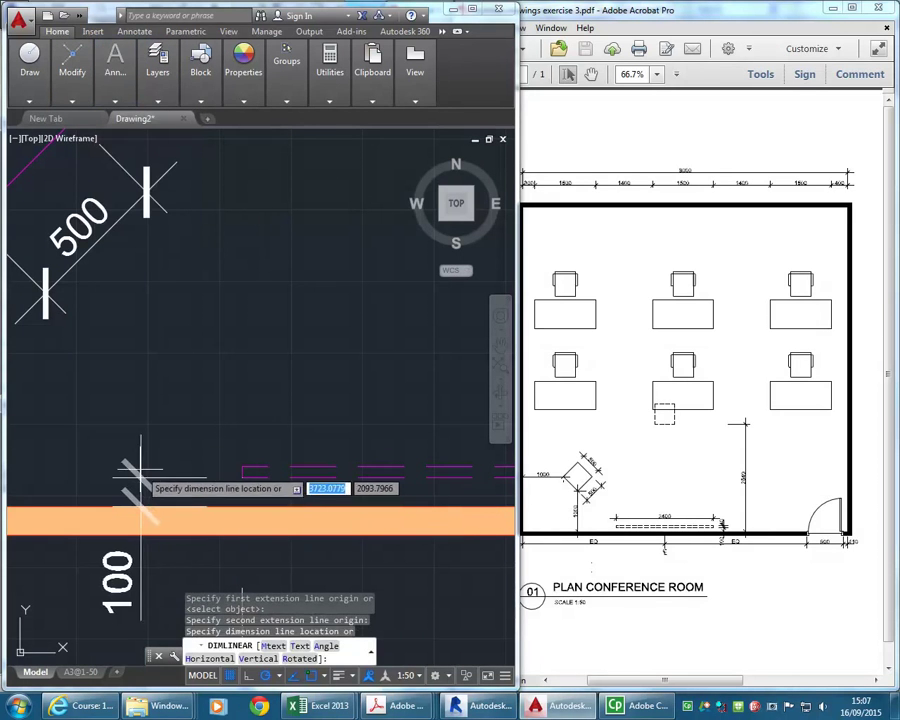
pyautogui.click(163, 468)
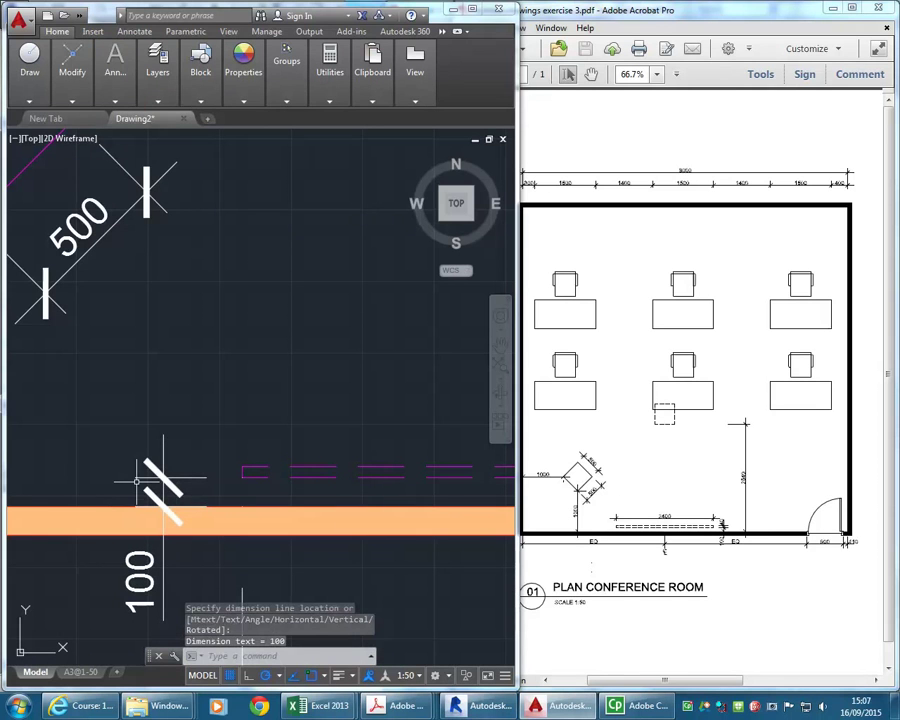
# Add a vertical linear dimension across the dashed rectangle's thickness at its left end, in line with the wall-gap dimension.
pyautogui.moveTo(113, 72)
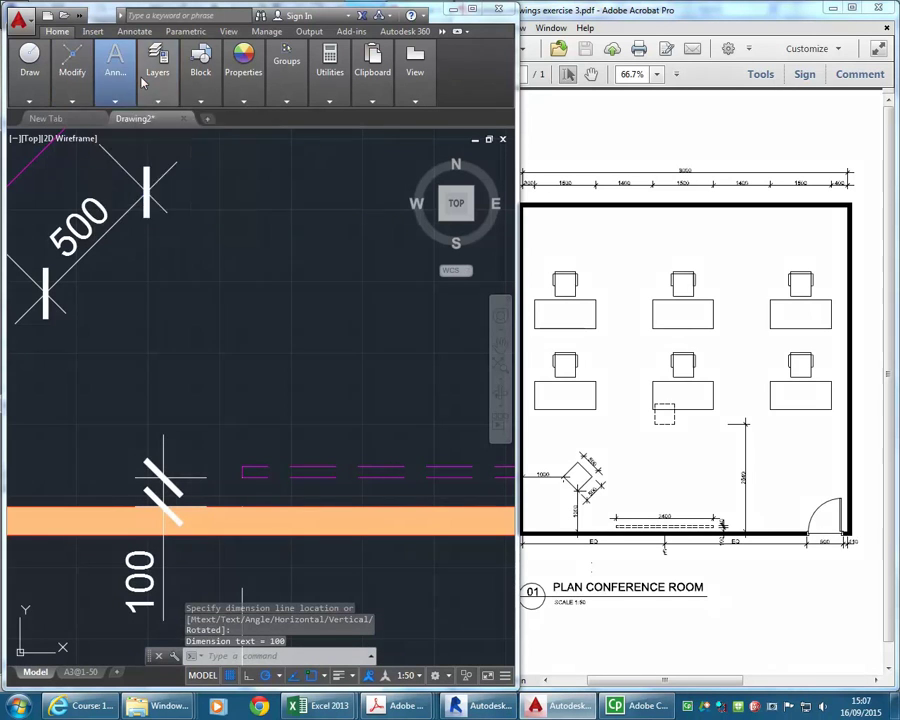
pyautogui.click(141, 121)
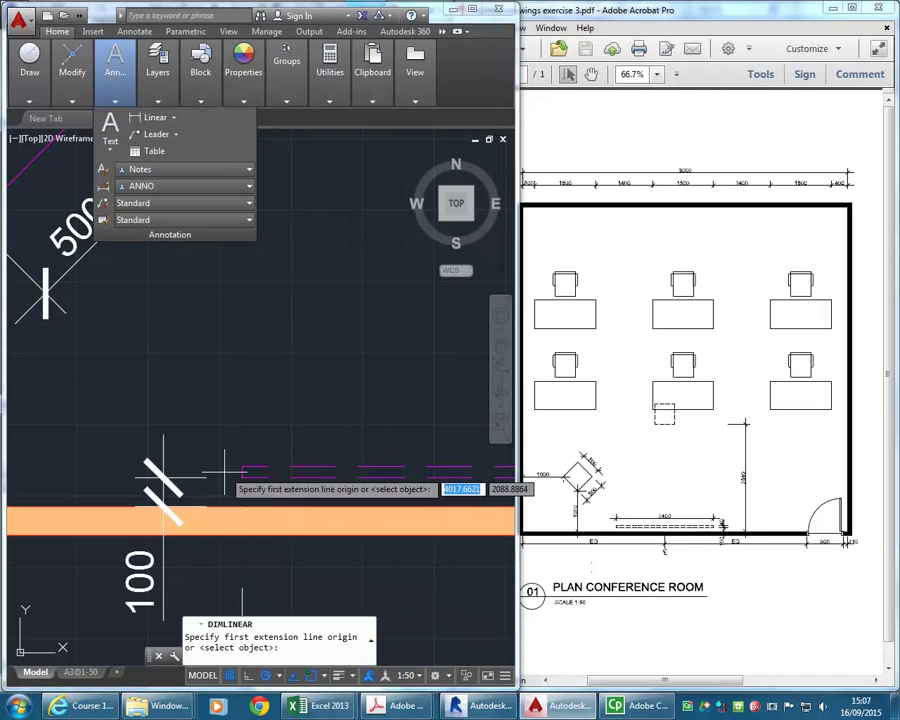
pyautogui.click(241, 466)
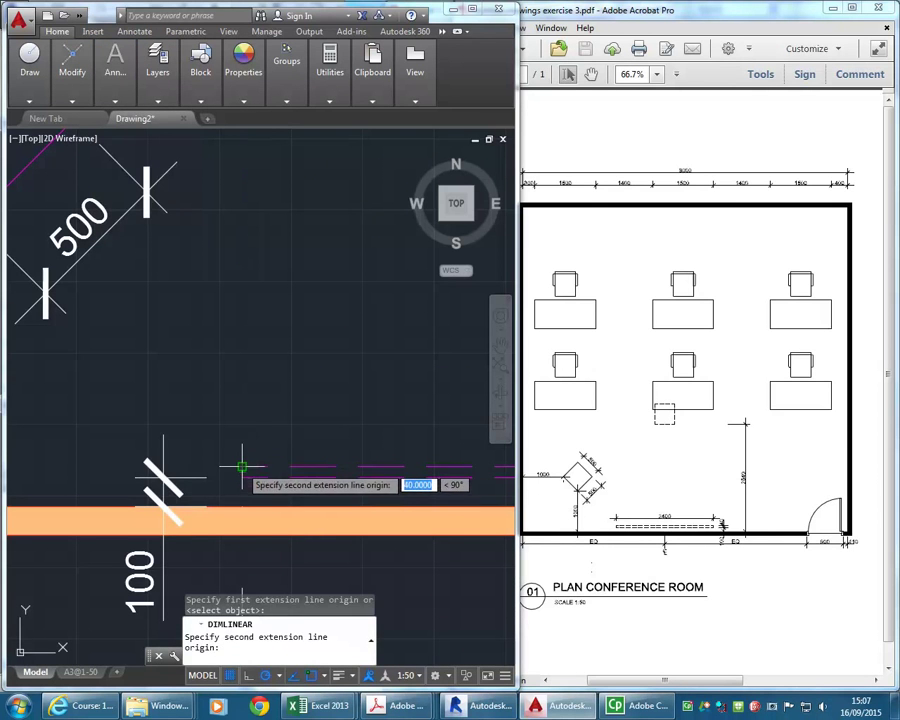
pyautogui.click(241, 475)
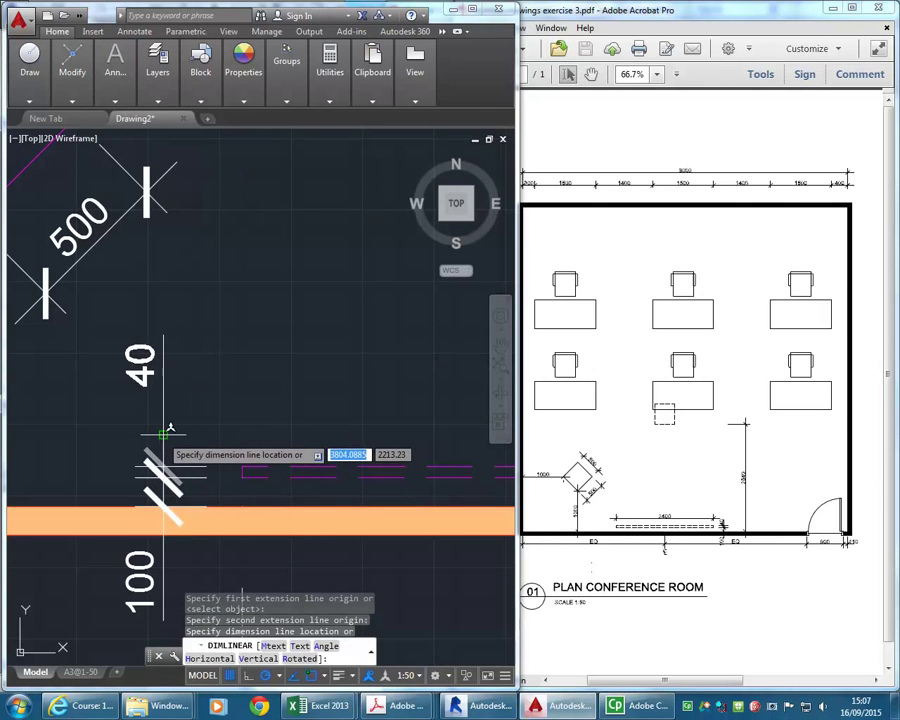
pyautogui.click(165, 434)
pyautogui.scroll(-4, 160, 436)
pyautogui.scroll(2, 145, 455)
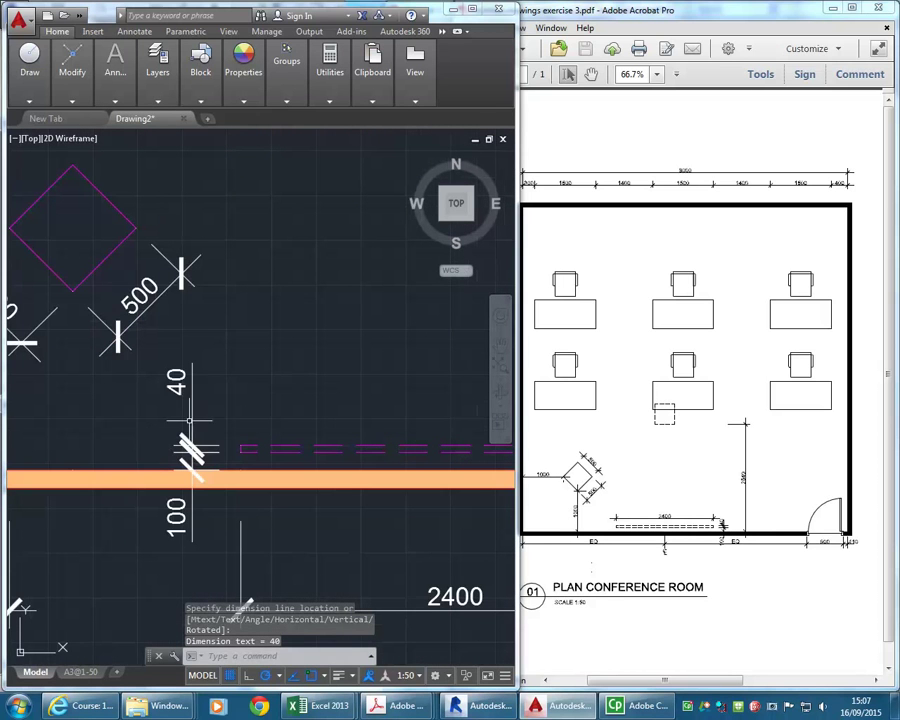
pyautogui.click(180, 430)
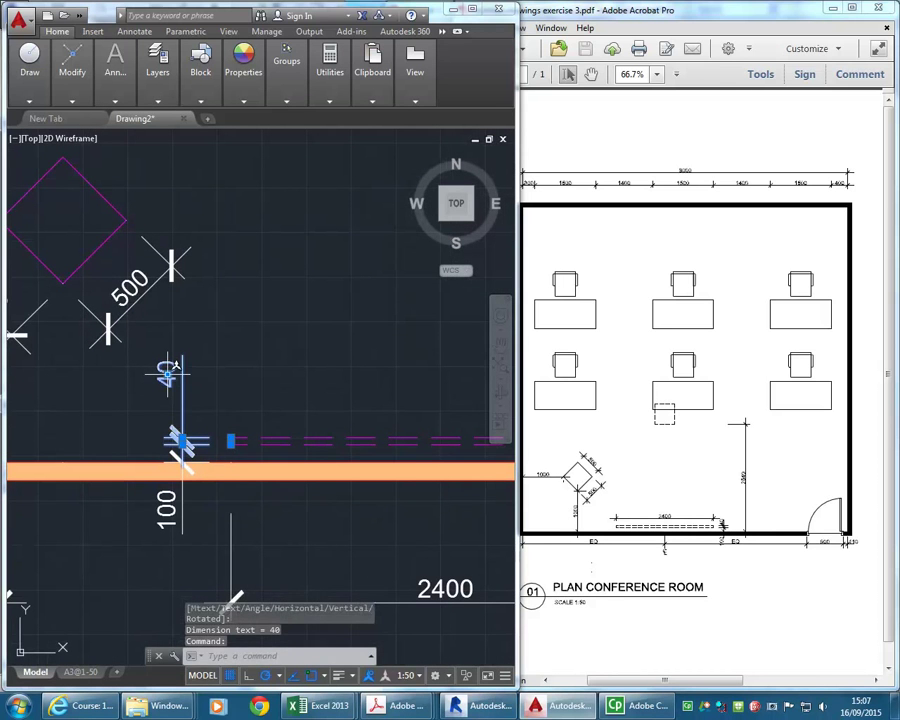
pyautogui.click(165, 373)
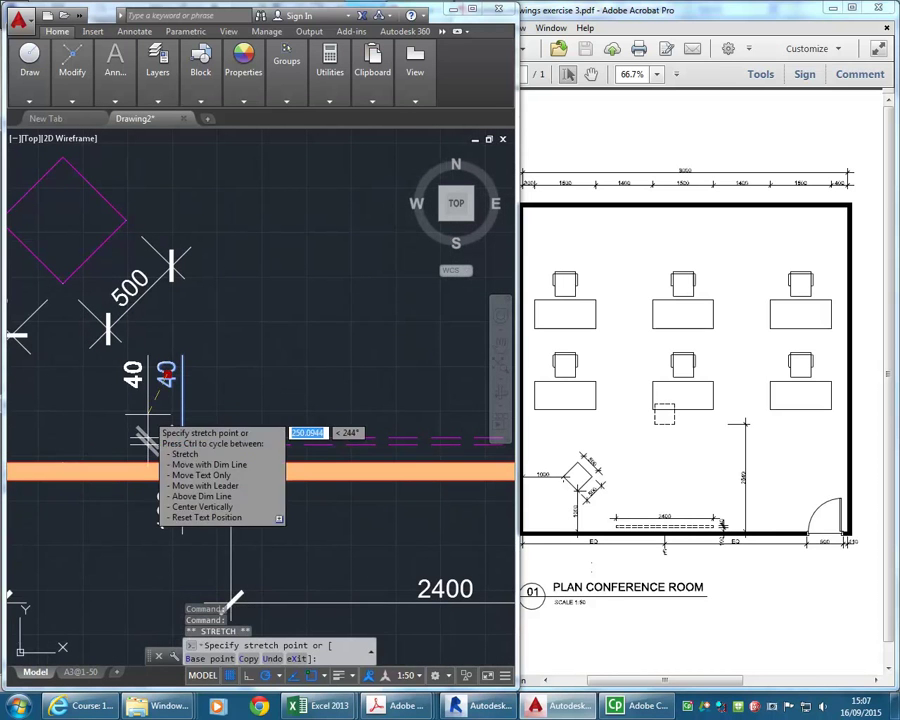
pyautogui.press('Escape')
pyautogui.scroll(2, 165, 425)
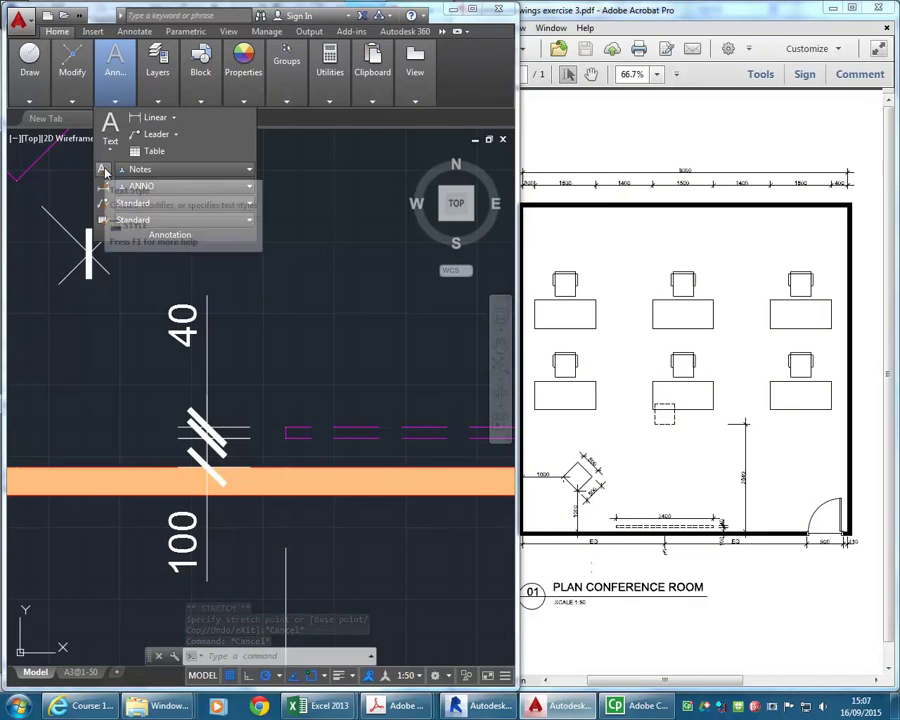
pyautogui.click(105, 170)
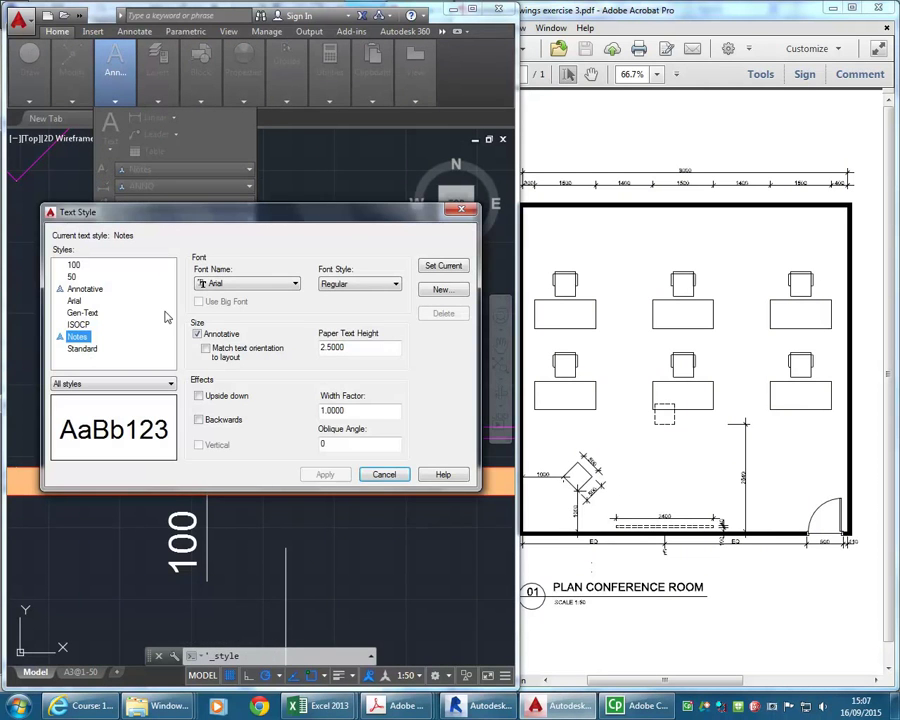
pyautogui.click(382, 475)
# Modify the ANNO dimension style so text outside its default position is placed over the dimension line, with leader.
pyautogui.moveTo(120, 68)
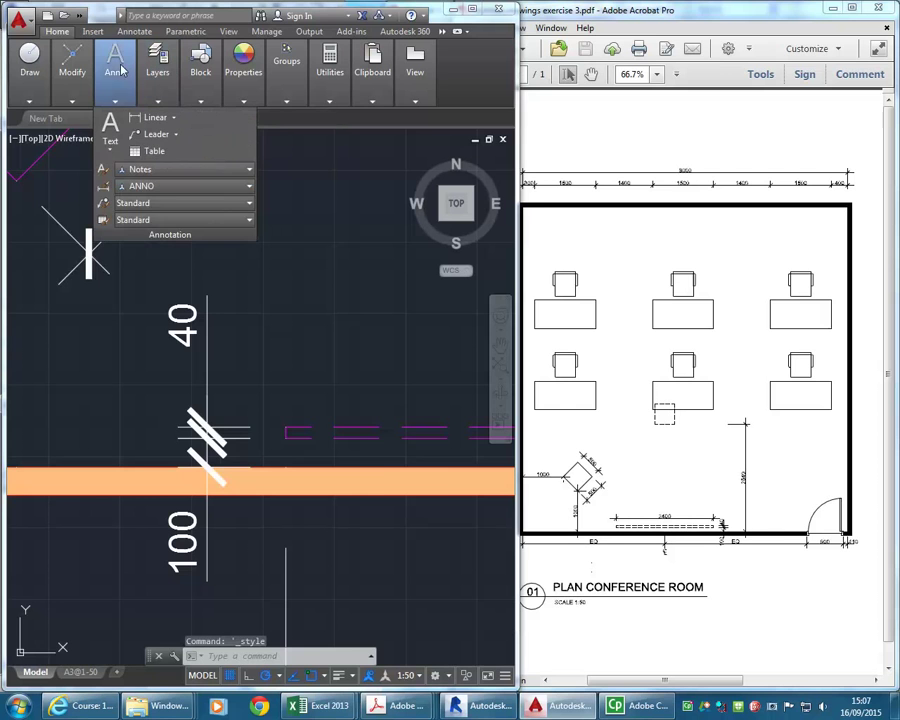
pyautogui.click(103, 188)
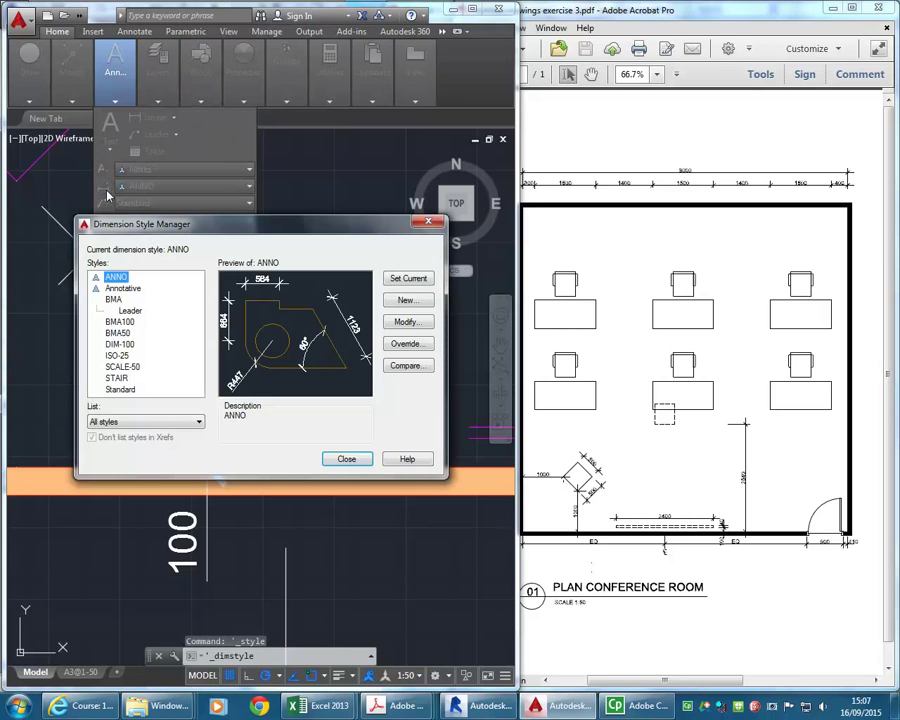
pyautogui.click(403, 322)
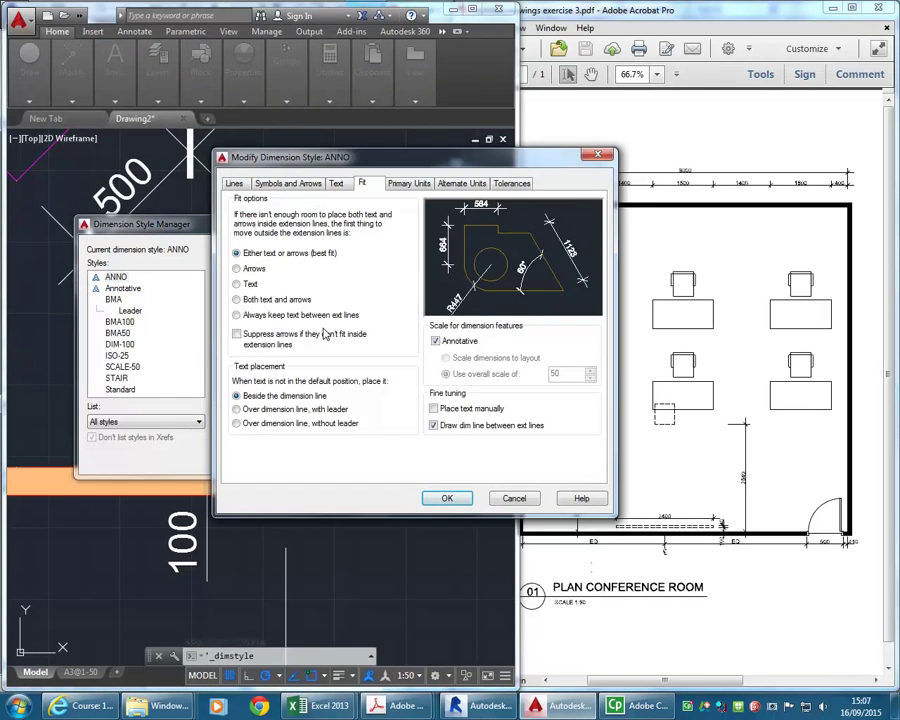
pyautogui.click(237, 410)
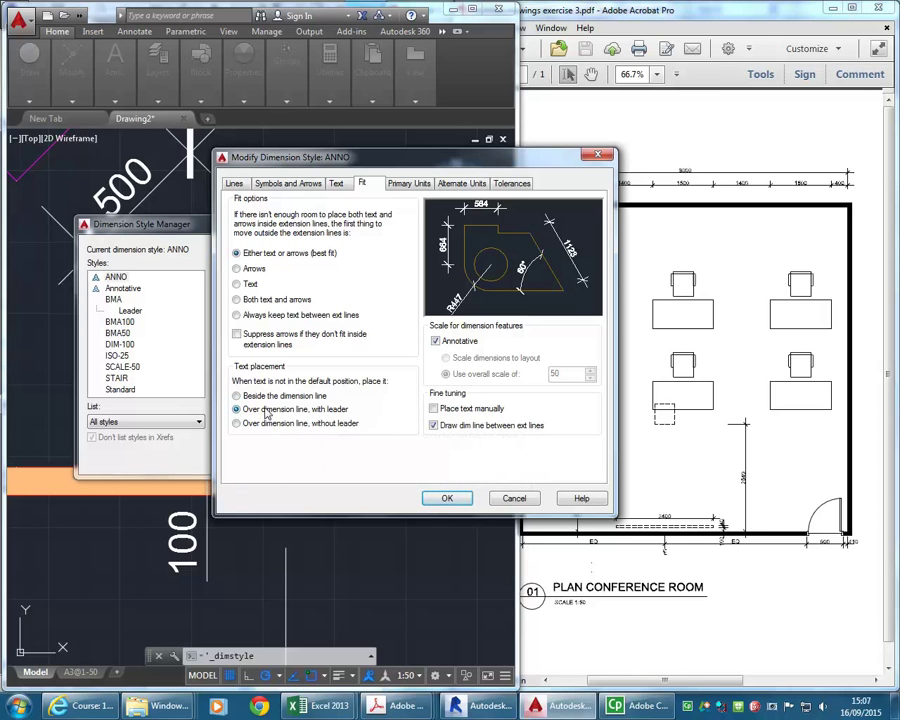
pyautogui.click(444, 500)
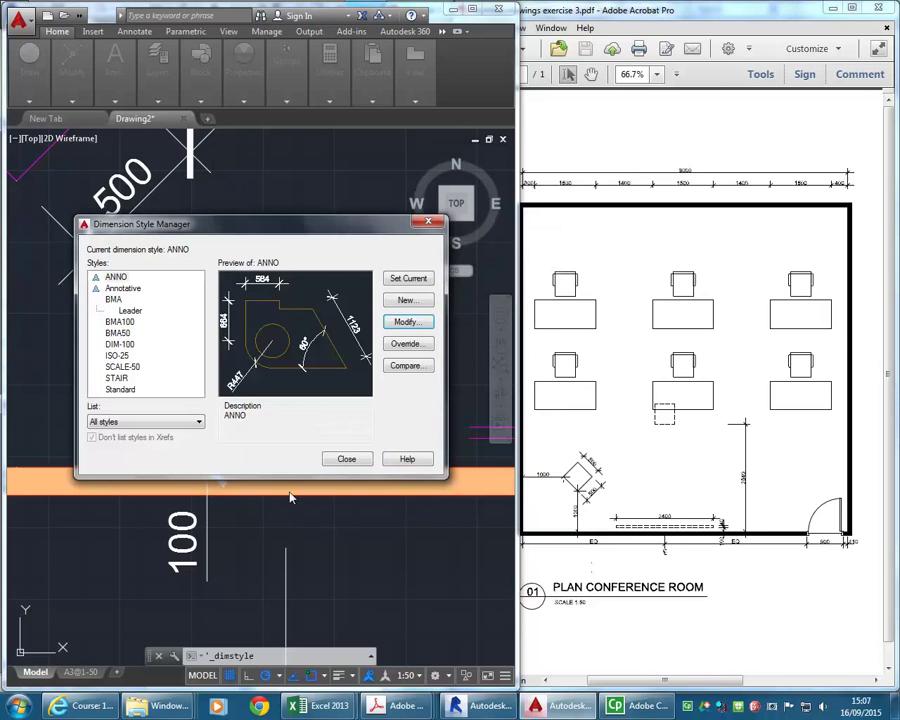
pyautogui.click(345, 461)
# Move the text of the 100 wall-gap dimension down below the bottom wall, clear of the 40 text.
pyautogui.moveTo(195, 535)
pyautogui.mouseDown(button='middle')
pyautogui.moveTo(273, 518)
pyautogui.moveTo(265, 542)
pyautogui.mouseUp(button='middle')
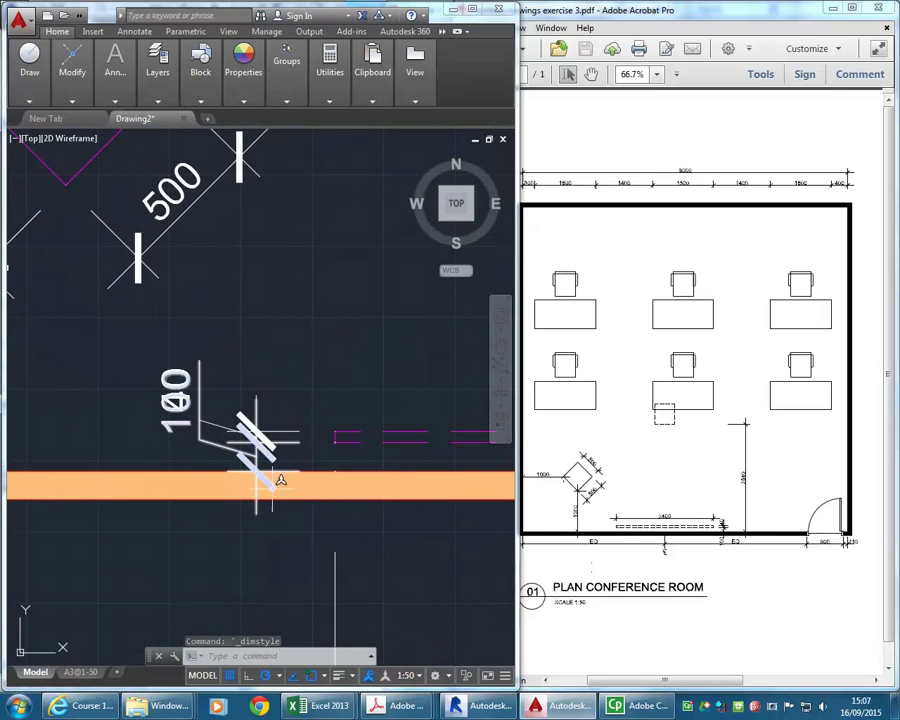
pyautogui.click(240, 452)
pyautogui.click(195, 490)
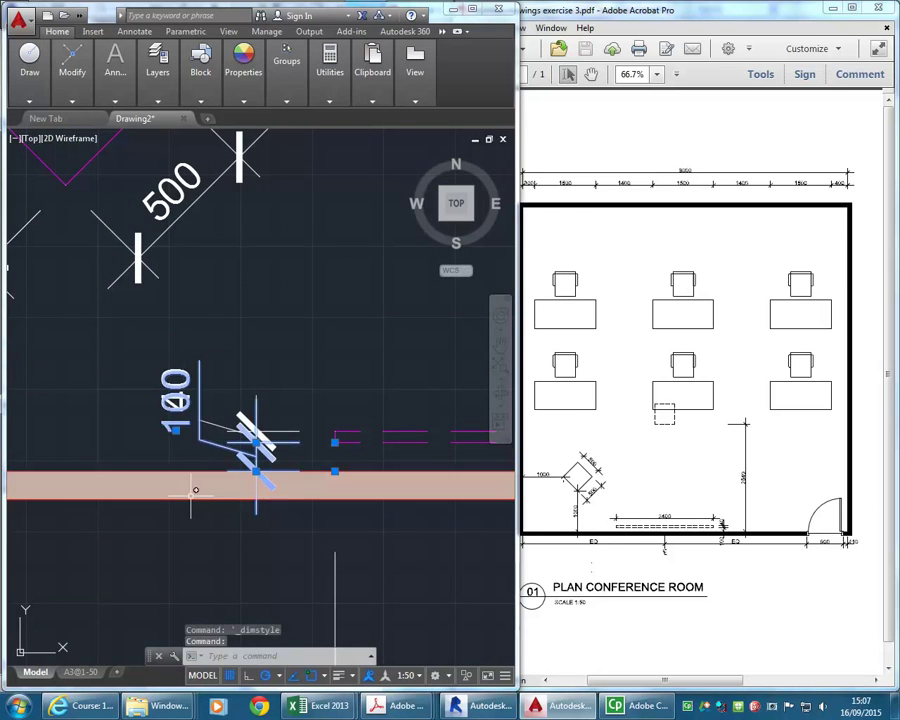
pyautogui.click(175, 428)
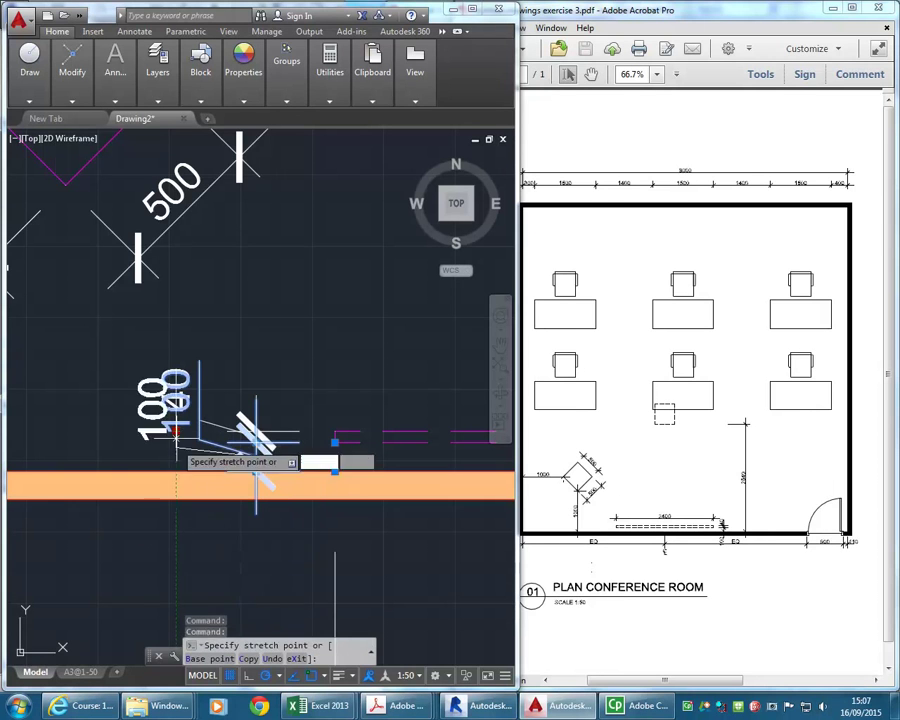
pyautogui.click(176, 520)
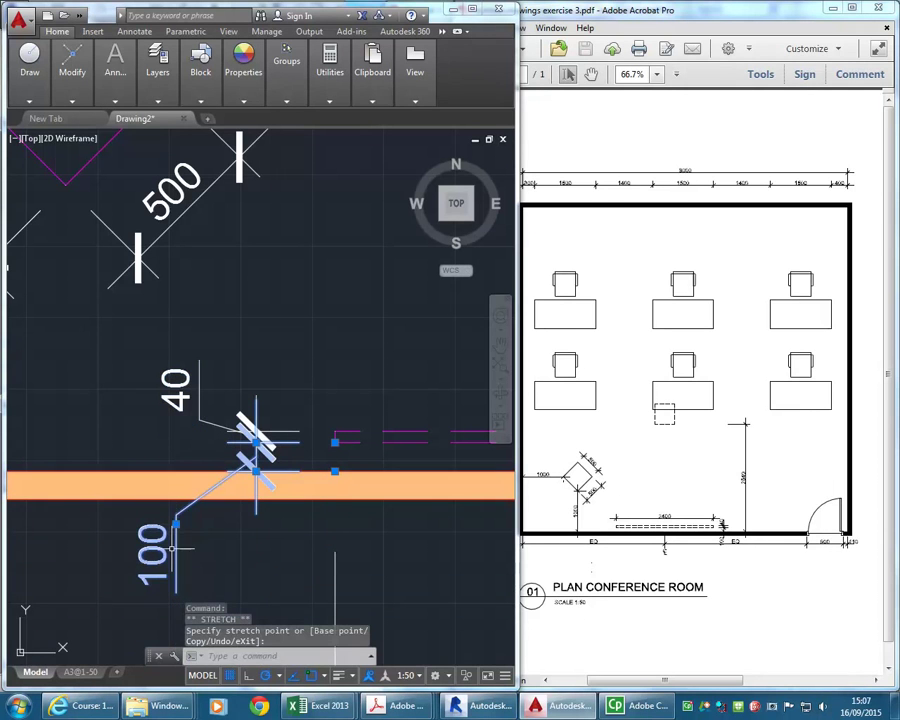
# Modify the ANNO dimension style to use horizontal text alignment.
pyautogui.scroll(-3, 260, 590)
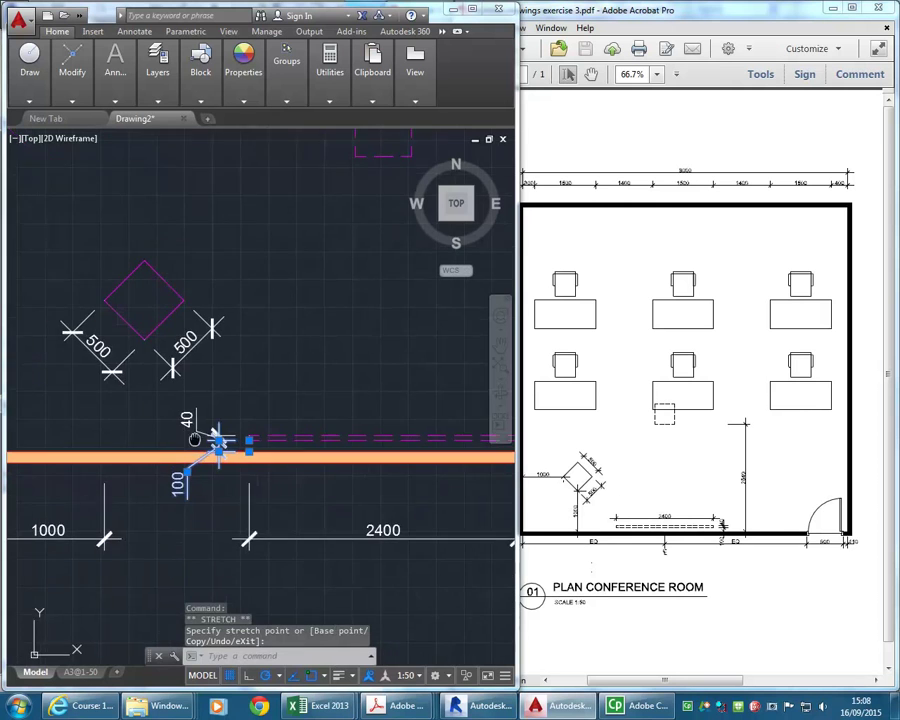
pyautogui.scroll(1, 181, 542)
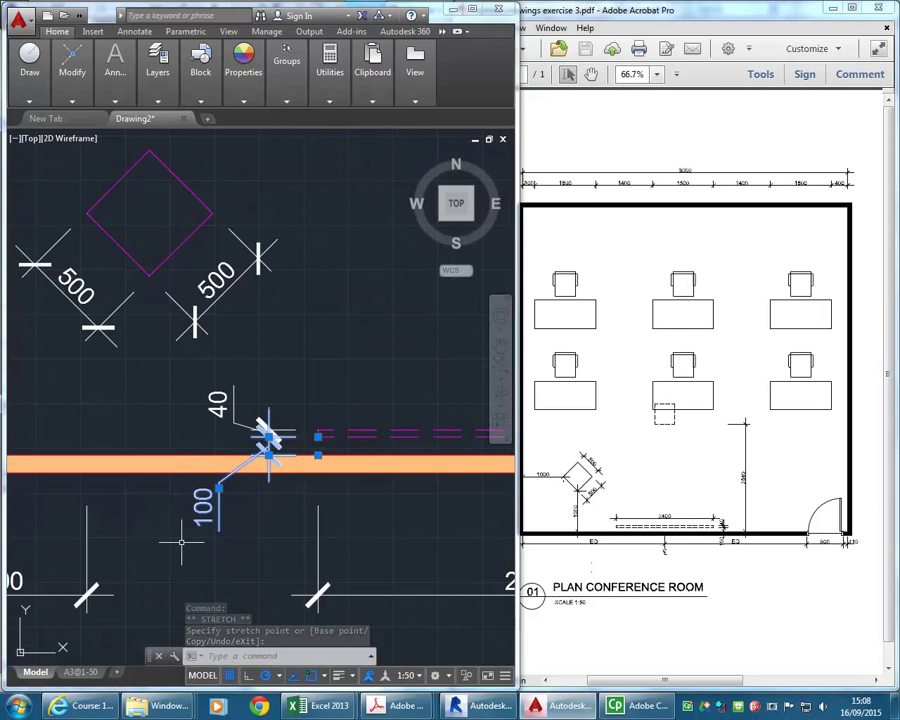
pyautogui.moveTo(125, 100)
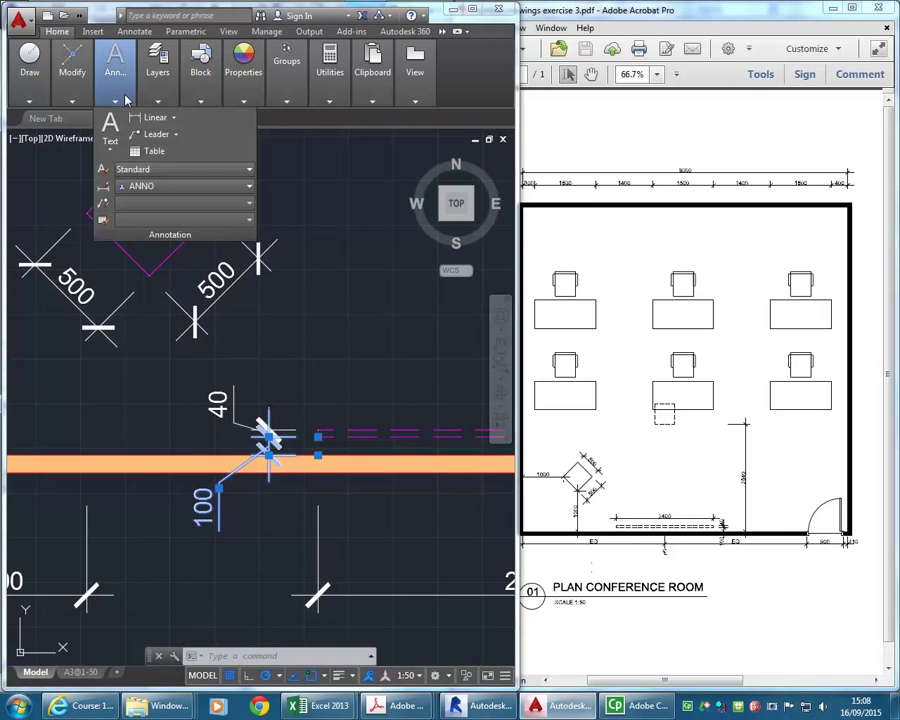
pyautogui.click(105, 188)
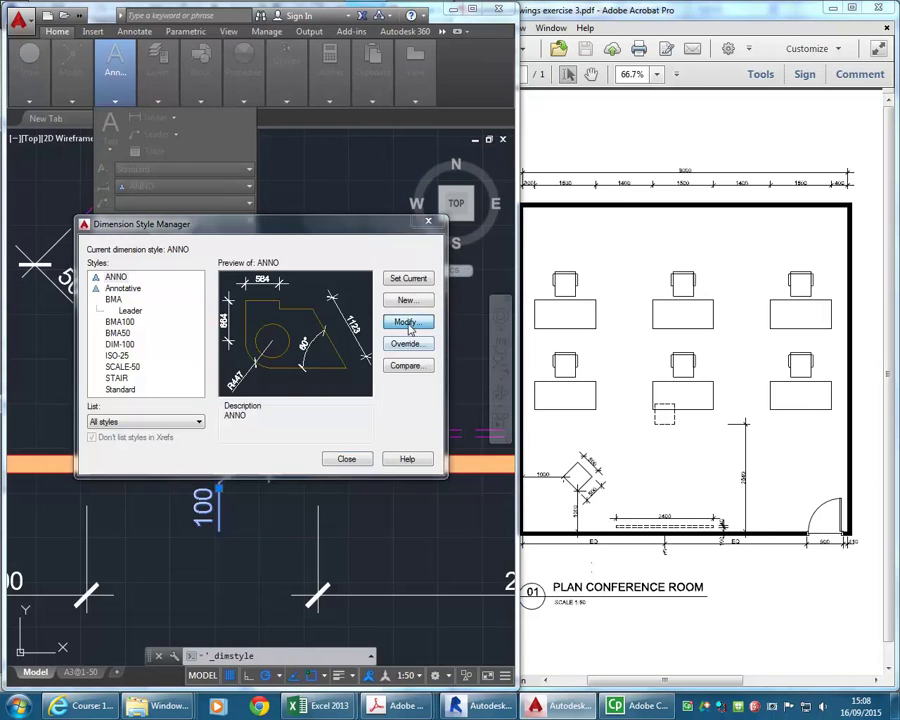
pyautogui.click(409, 323)
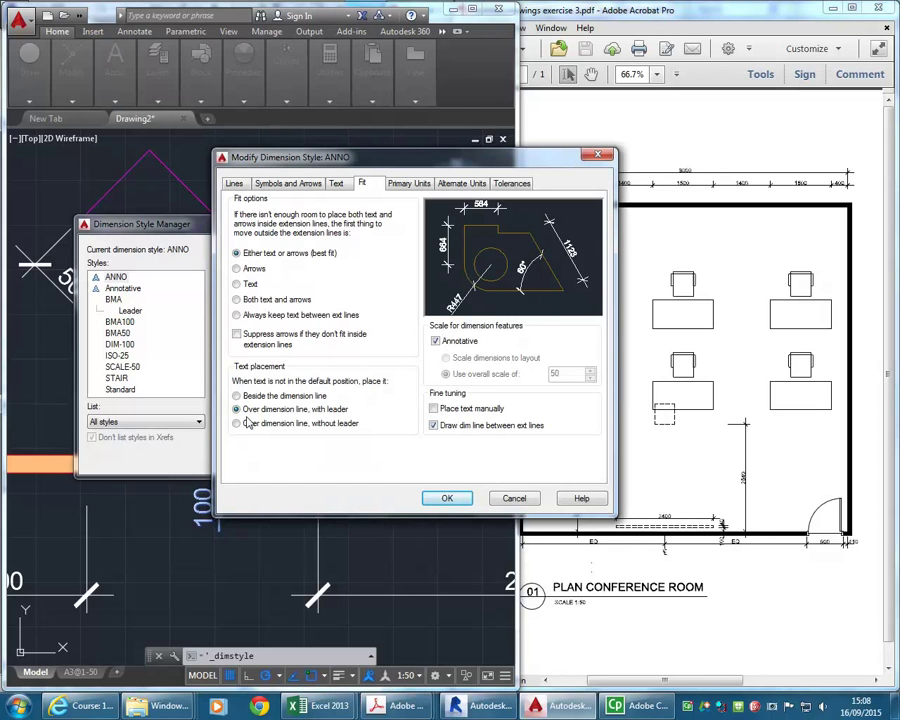
pyautogui.click(338, 185)
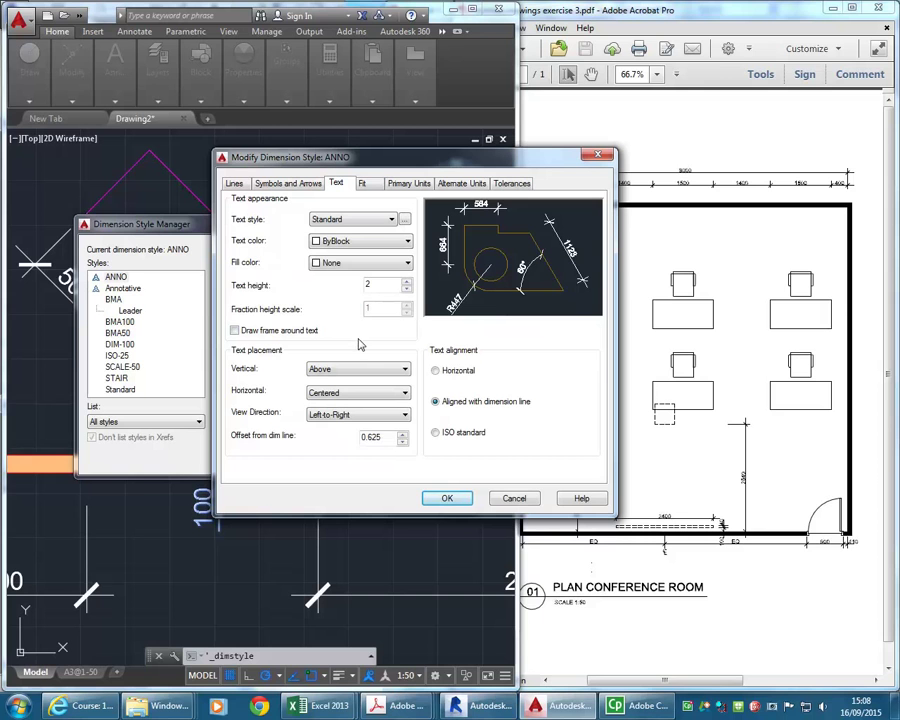
pyautogui.click(451, 378)
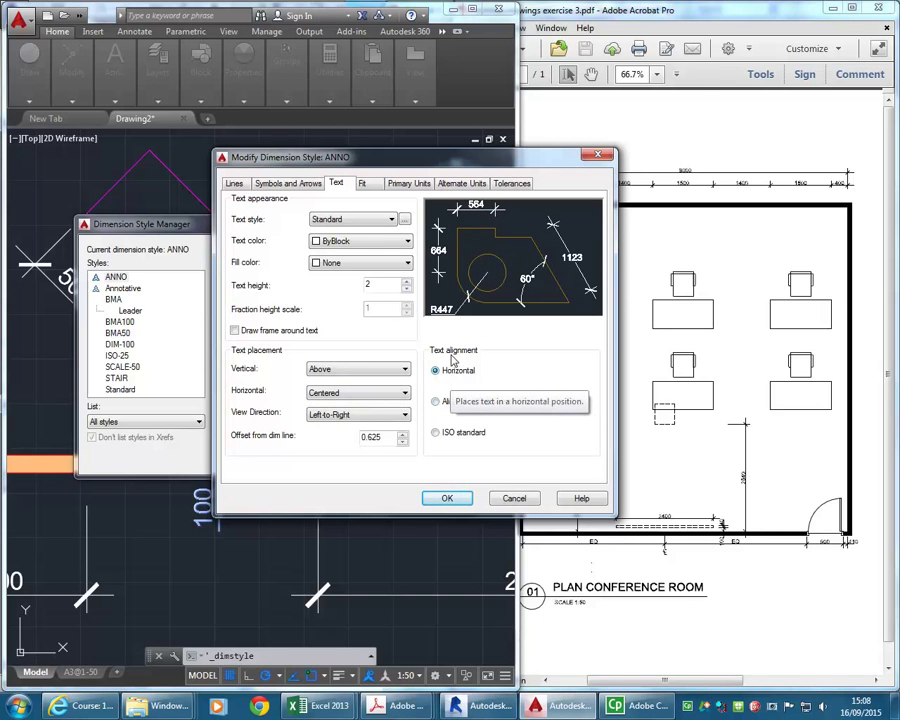
pyautogui.click(447, 498)
pyautogui.click(330, 457)
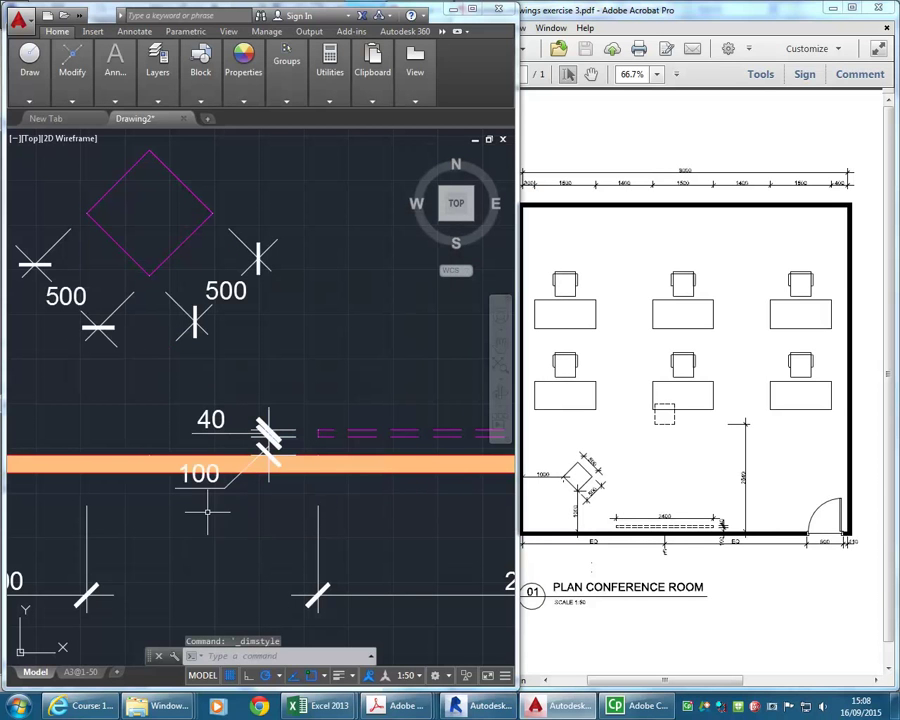
pyautogui.moveTo(207, 512); pyautogui.dragTo(213, 516, button='middle')
pyautogui.scroll(2, 194, 487)
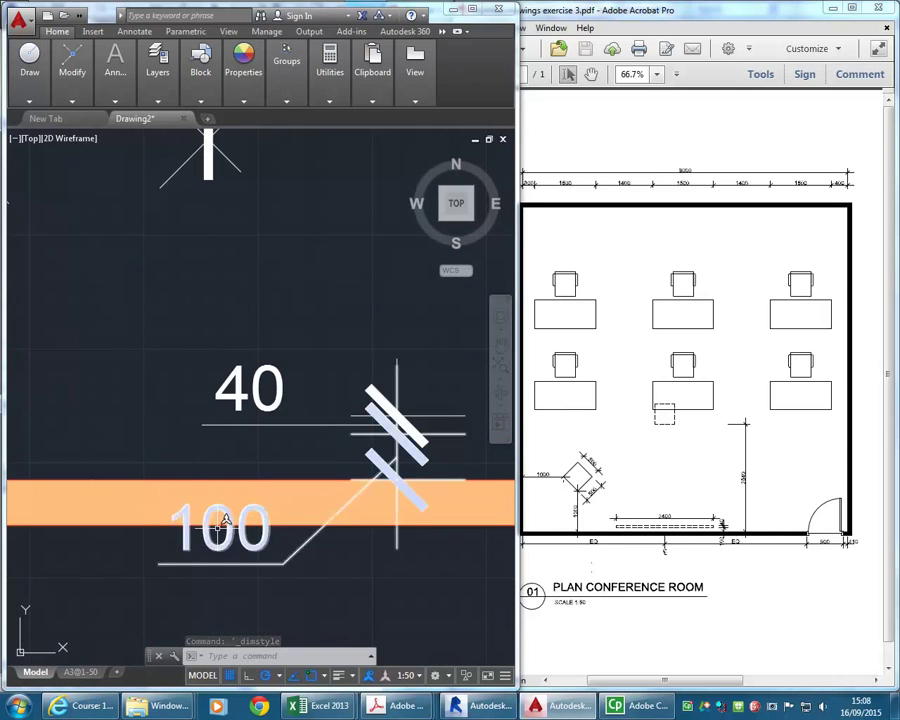
# Lower the text of the 100 wall-gap dimension further below the bottom wall.
pyautogui.click(246, 566)
pyautogui.moveTo(246, 566)
pyautogui.mouseDown(button='middle')
pyautogui.moveTo(211, 528)
pyautogui.moveTo(175, 546)
pyautogui.mouseUp(button='middle')
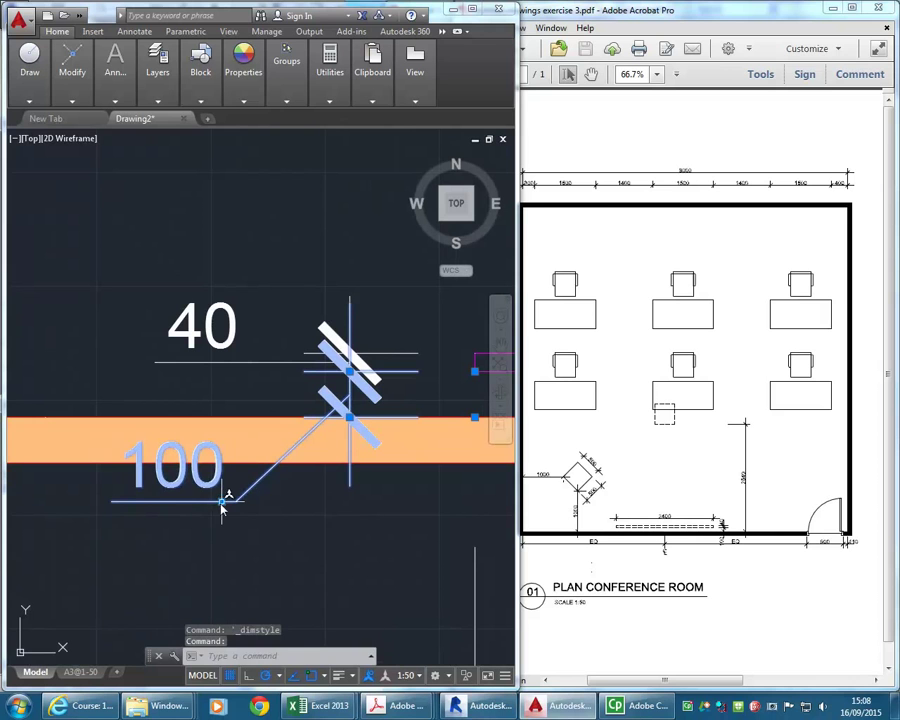
pyautogui.click(222, 500)
pyautogui.click(222, 545)
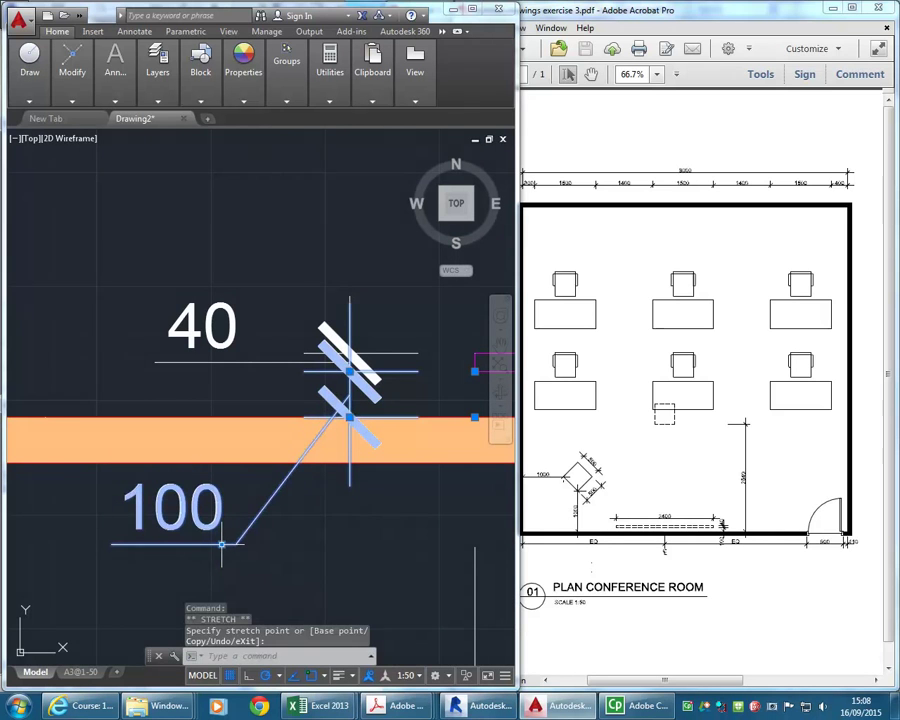
# Move the text of the 40 thickness dimension up and away from its ticks so that it sits on a leader.
pyautogui.click(204, 362)
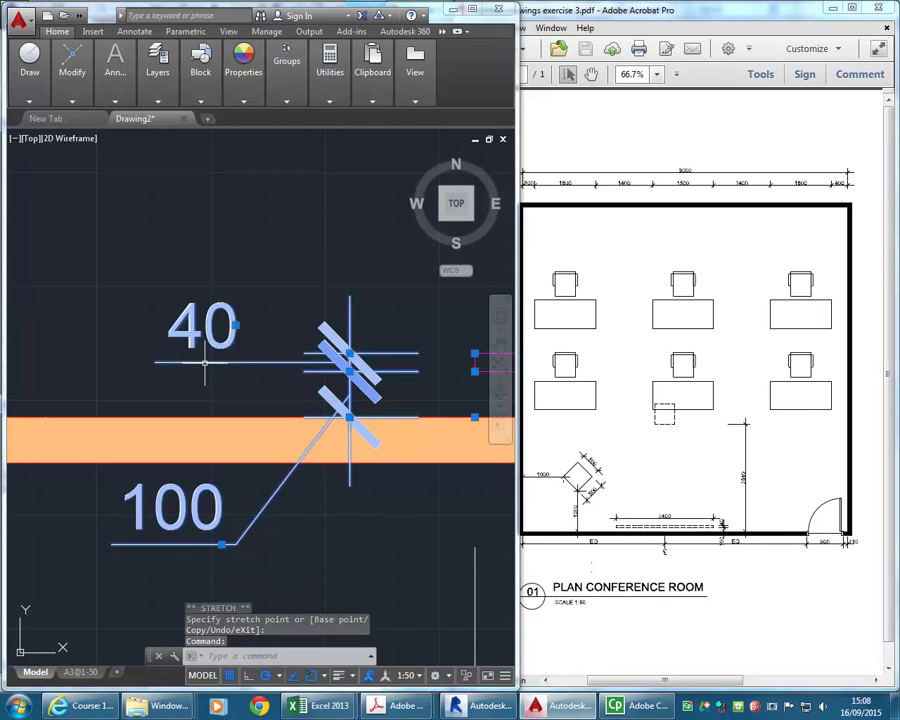
pyautogui.click(237, 322)
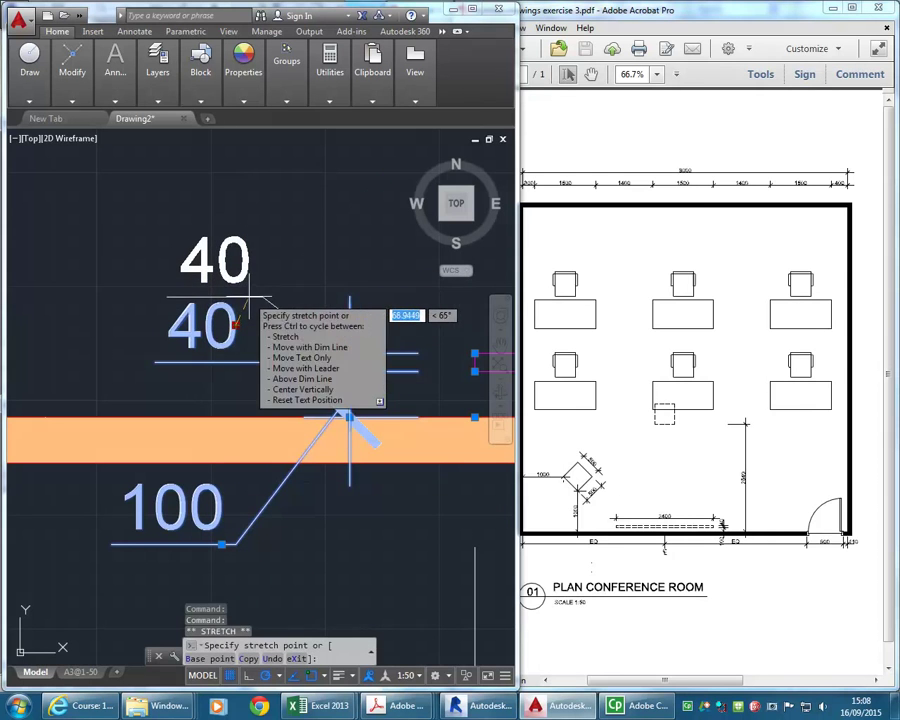
pyautogui.click(256, 300)
pyautogui.scroll(-3, 267, 455)
pyautogui.moveTo(267, 455); pyautogui.dragTo(258, 451, button='middle')
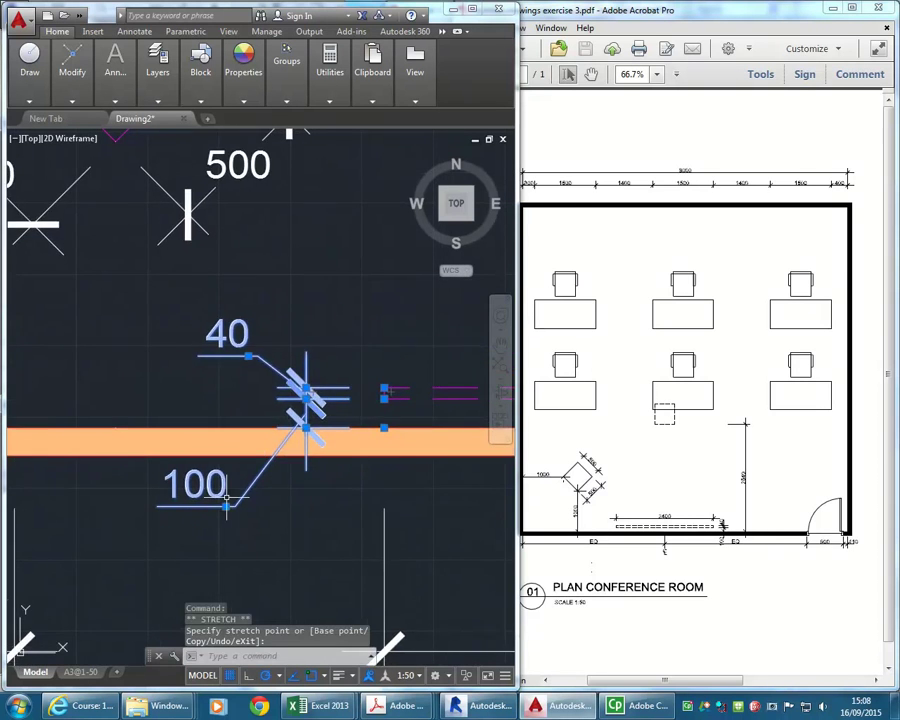
# Shift the 100 wall-gap dimension text horizontally towards its dimension line, roughly in line with the 40 text.
pyautogui.scroll(4, 223, 500)
pyautogui.click(222, 521)
pyautogui.scroll(-2, 262, 520)
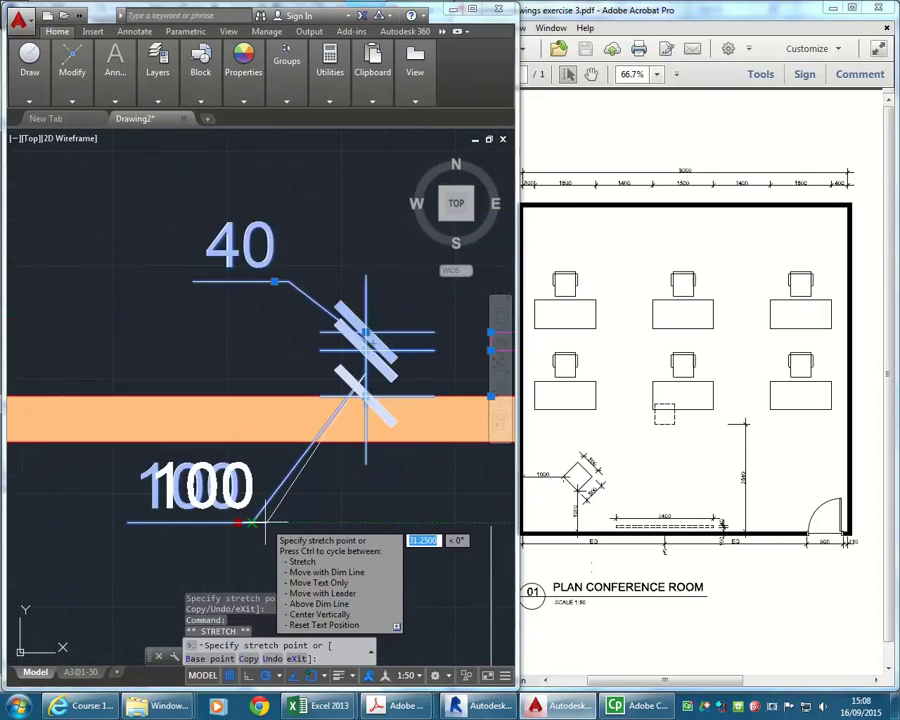
pyautogui.click(280, 521)
pyautogui.scroll(-3, 243, 530)
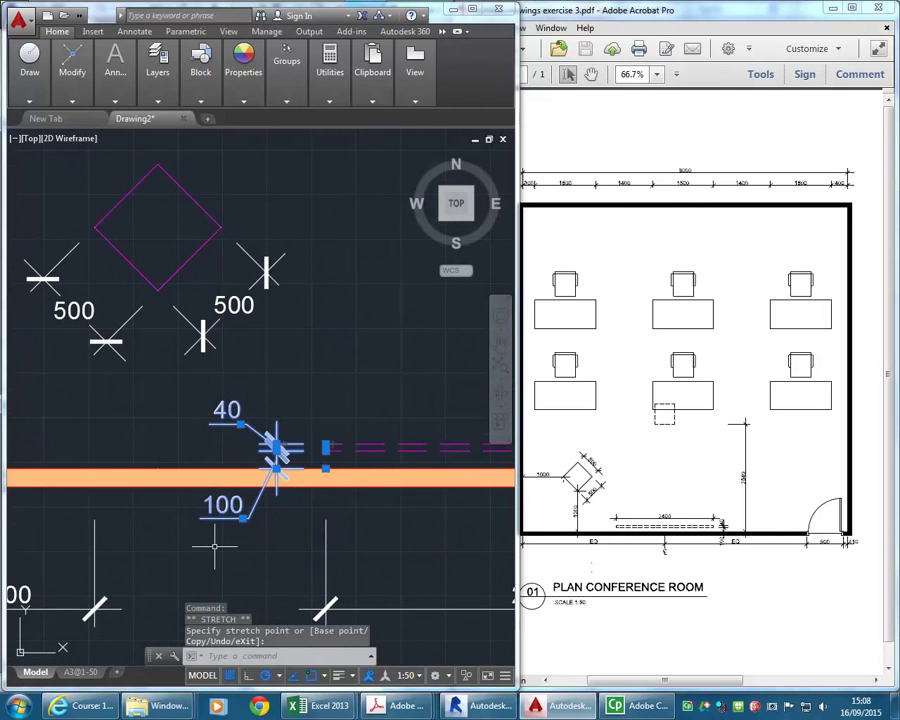
pyautogui.press('Escape')
pyautogui.press('Escape')
pyautogui.scroll(-2, 181, 389)
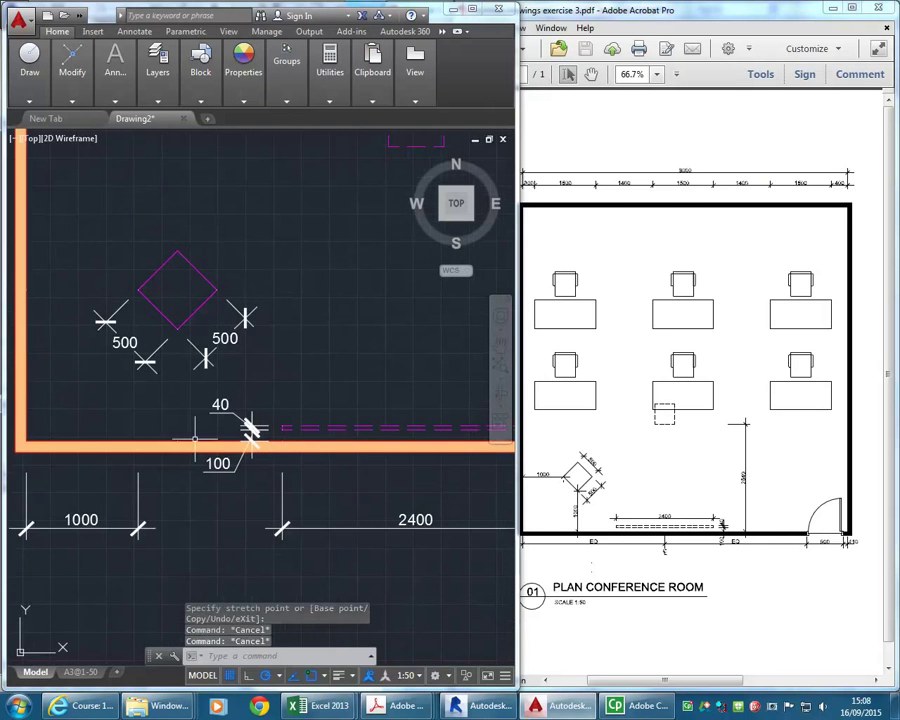
pyautogui.scroll(-3, 225, 539)
pyautogui.scroll(6, 211, 528)
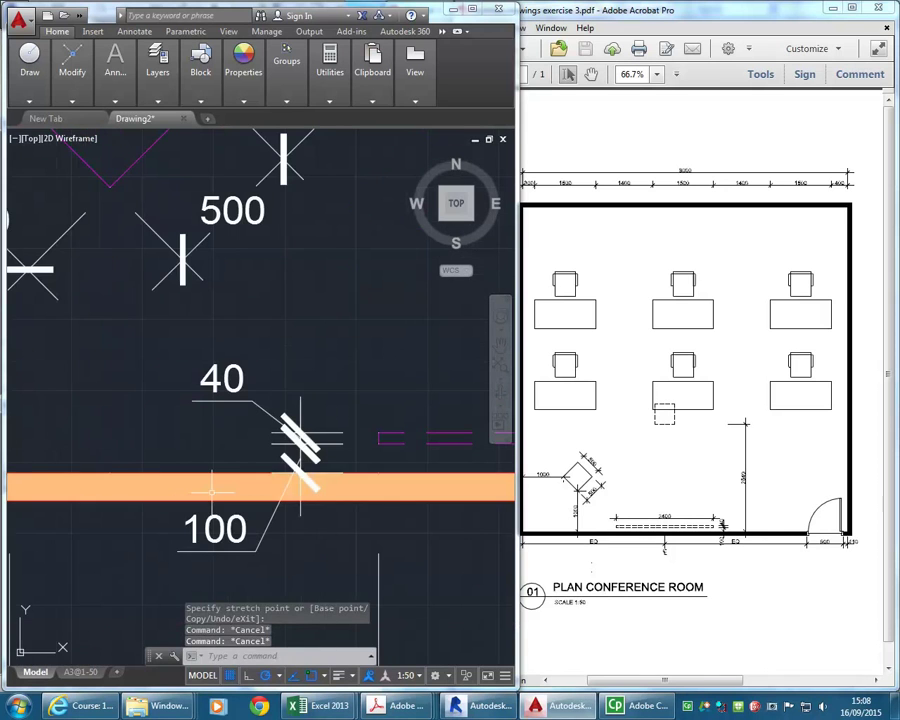
# Move the 100 wall-gap dimension text above the bottom wall, directly beneath the 40 text.
pyautogui.click(251, 553)
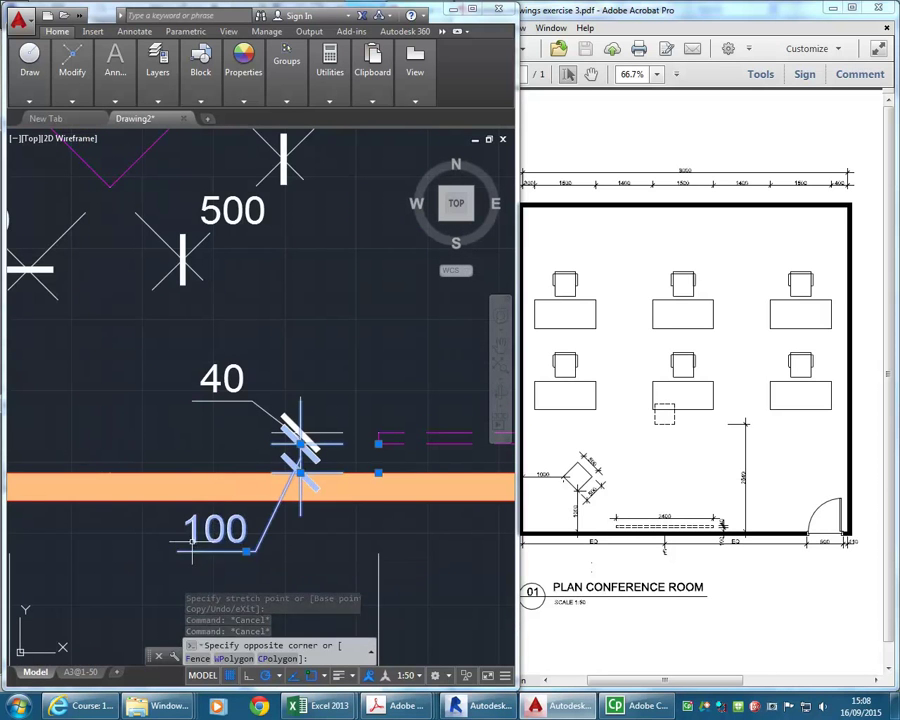
pyautogui.click(246, 551)
pyautogui.click(246, 551)
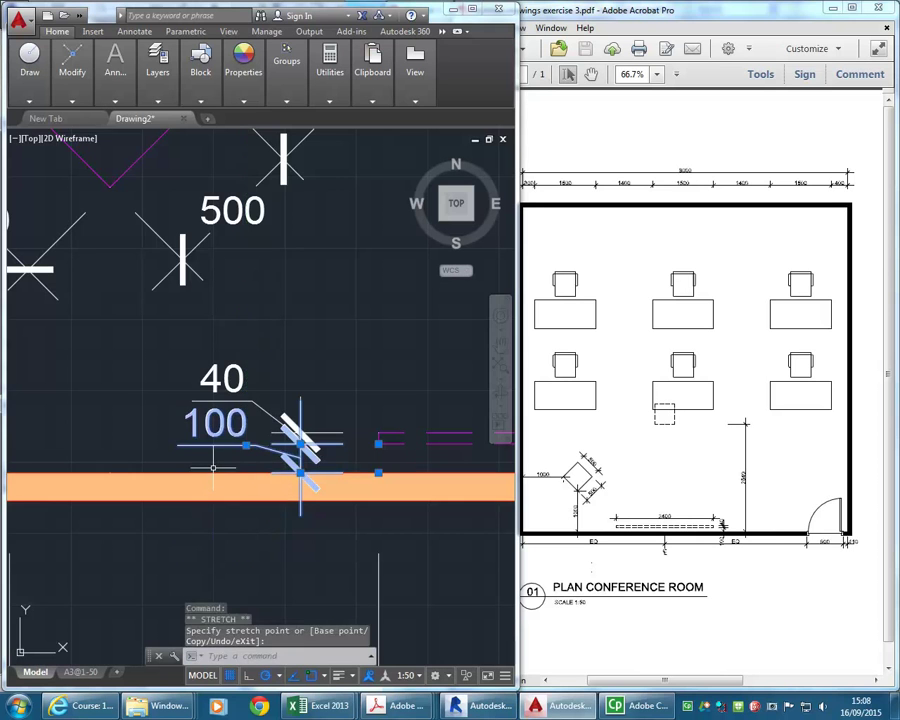
pyautogui.press('Escape')
pyautogui.press('Escape')
pyautogui.scroll(-6, 210, 490)
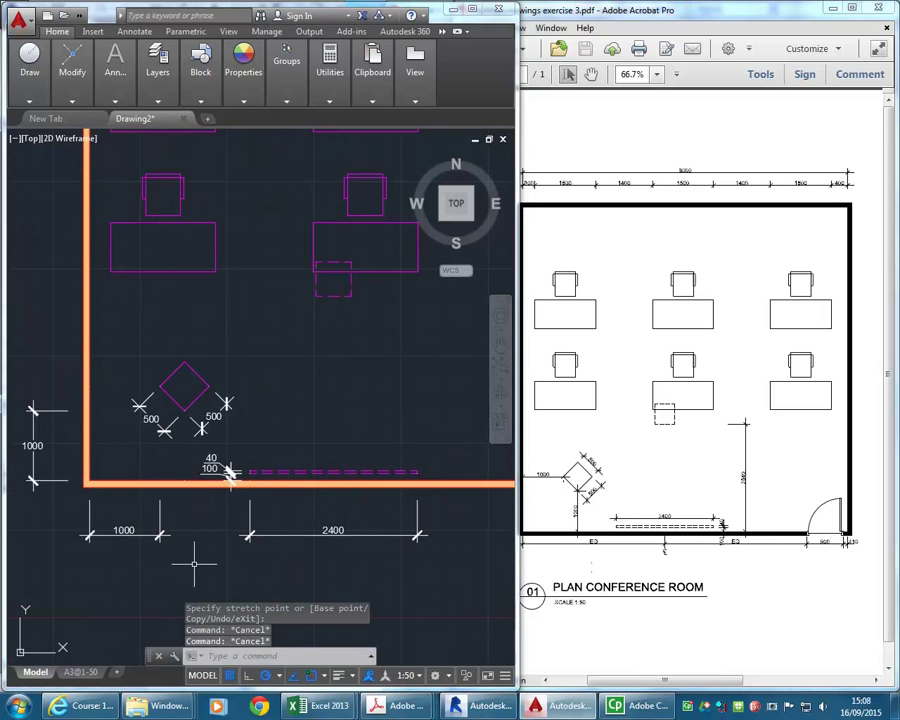
pyautogui.scroll(-5, 280, 445)
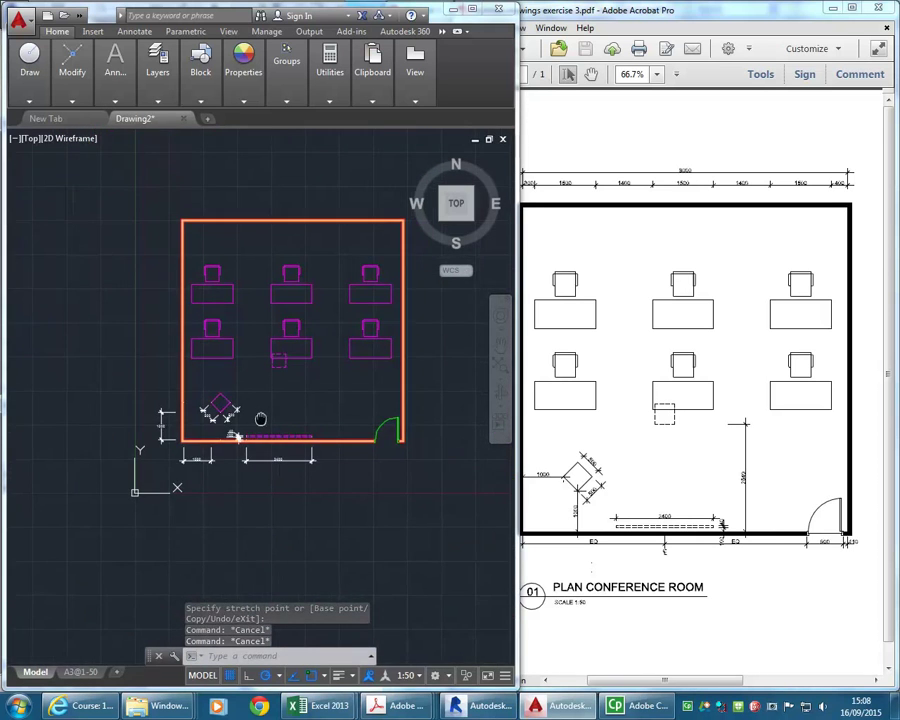
pyautogui.scroll(3, 246, 466)
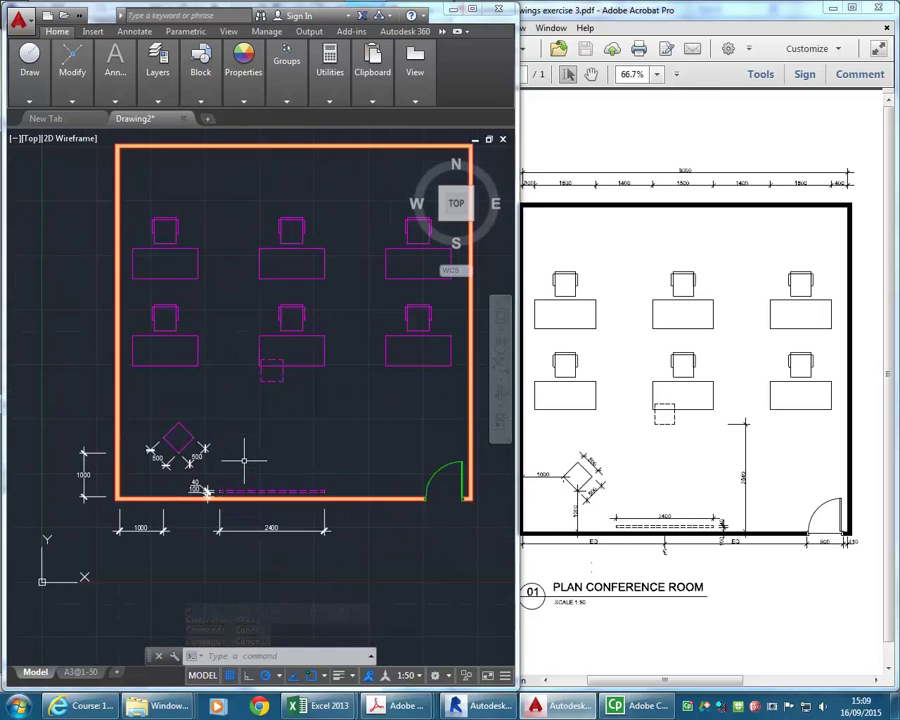
pyautogui.scroll(-3, 258, 445)
# Try a vertical linear dimension between the left wall's inner corners, placed outside the room, and erase it.
pyautogui.moveTo(185, 63)
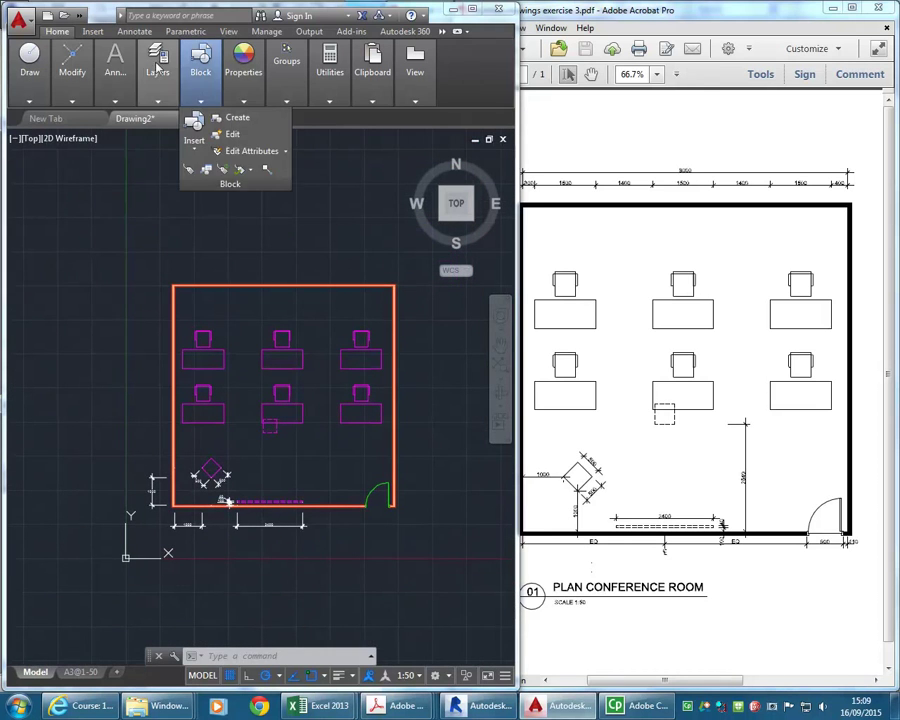
pyautogui.moveTo(116, 80)
pyautogui.click(154, 118)
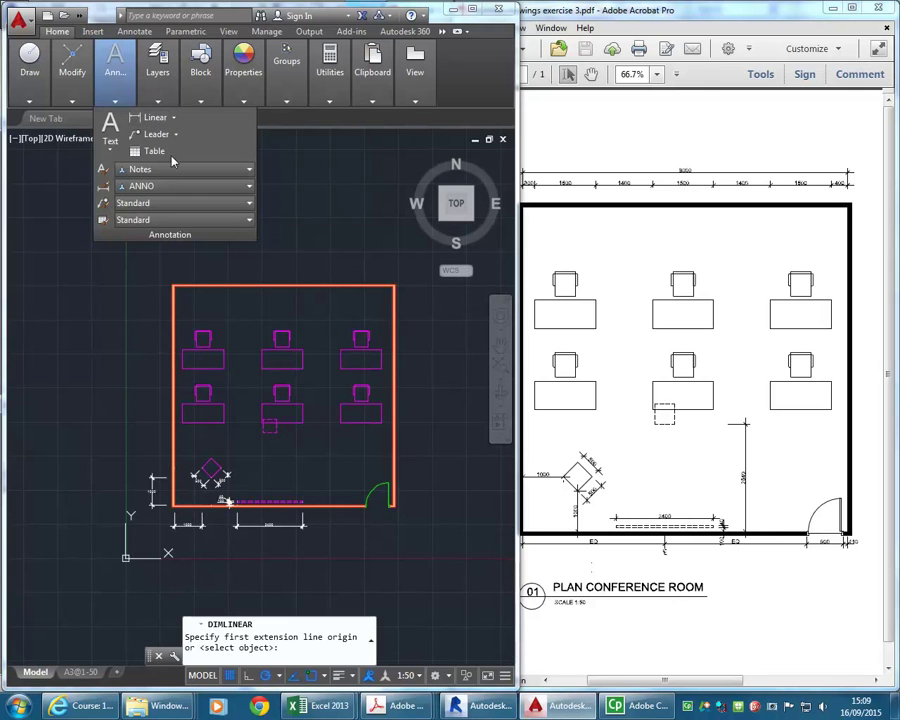
pyautogui.scroll(5, 227, 497)
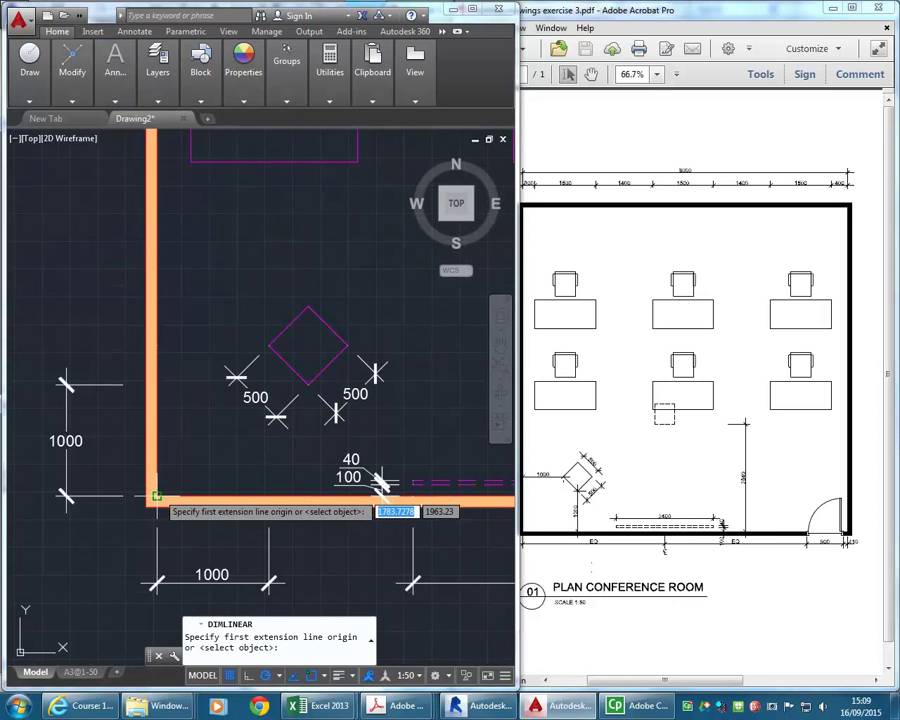
pyautogui.click(154, 493)
pyautogui.scroll(-7, 180, 370)
pyautogui.scroll(6, 188, 330)
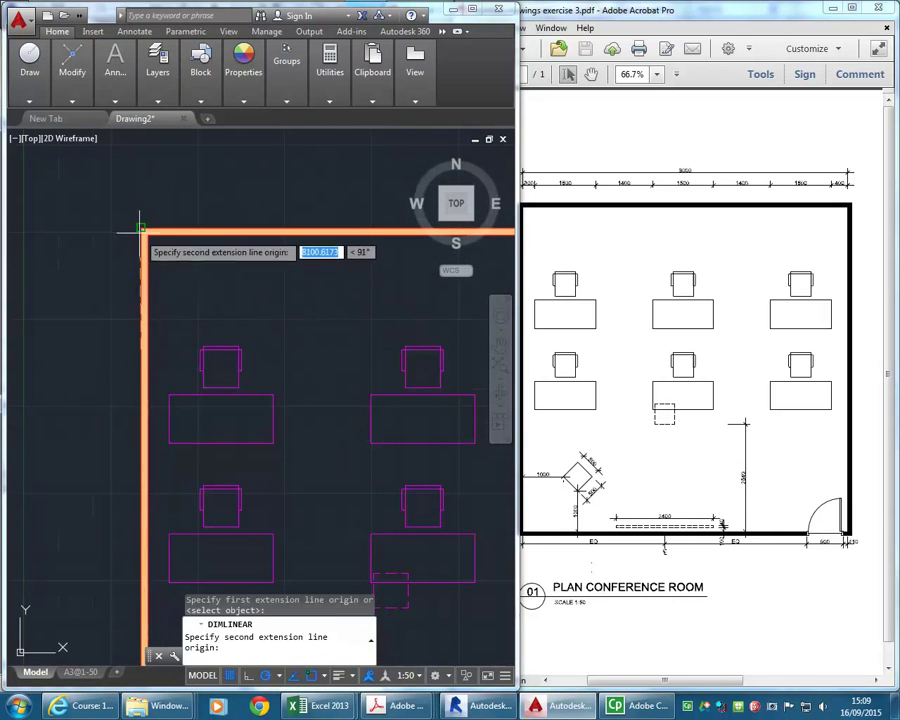
pyautogui.moveTo(124, 340)
pyautogui.mouseDown(button='middle')
pyautogui.moveTo(154, 346)
pyautogui.moveTo(178, 421)
pyautogui.moveTo(178, 299)
pyautogui.mouseUp(button='middle')
pyautogui.moveTo(330, 526)
pyautogui.mouseDown(button='middle')
pyautogui.moveTo(346, 436)
pyautogui.moveTo(309, 589)
pyautogui.mouseUp(button='middle')
pyautogui.scroll(-4, 172, 228)
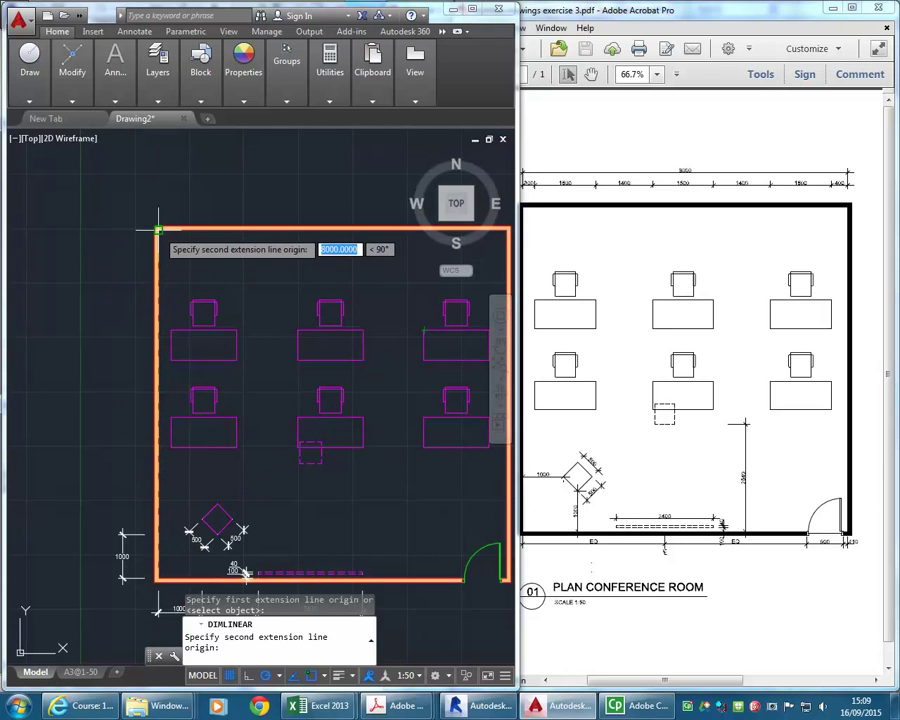
pyautogui.click(157, 233)
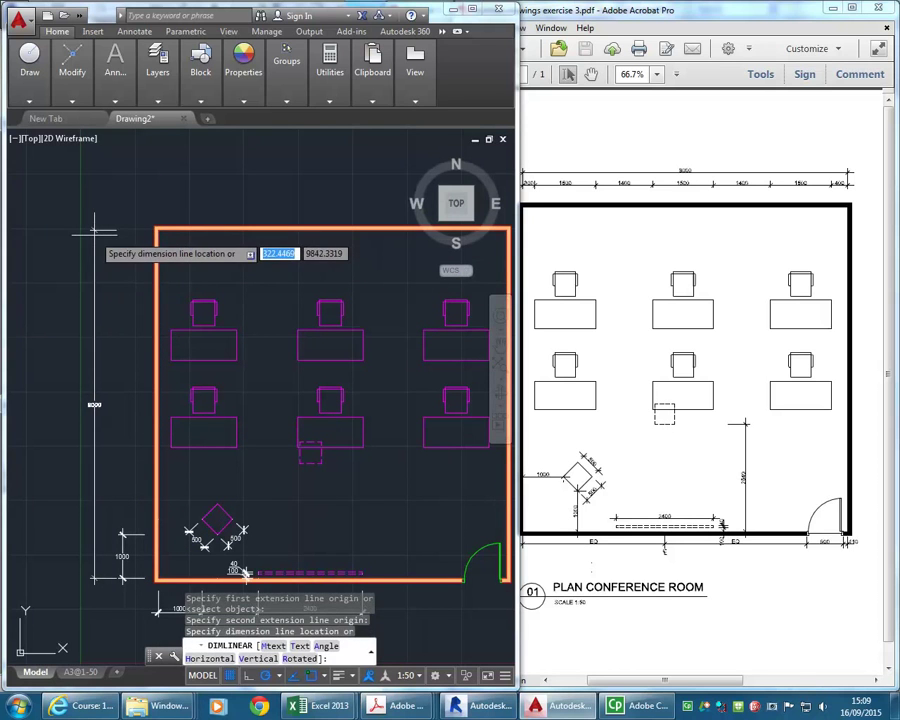
pyautogui.click(95, 232)
pyautogui.click(95, 346)
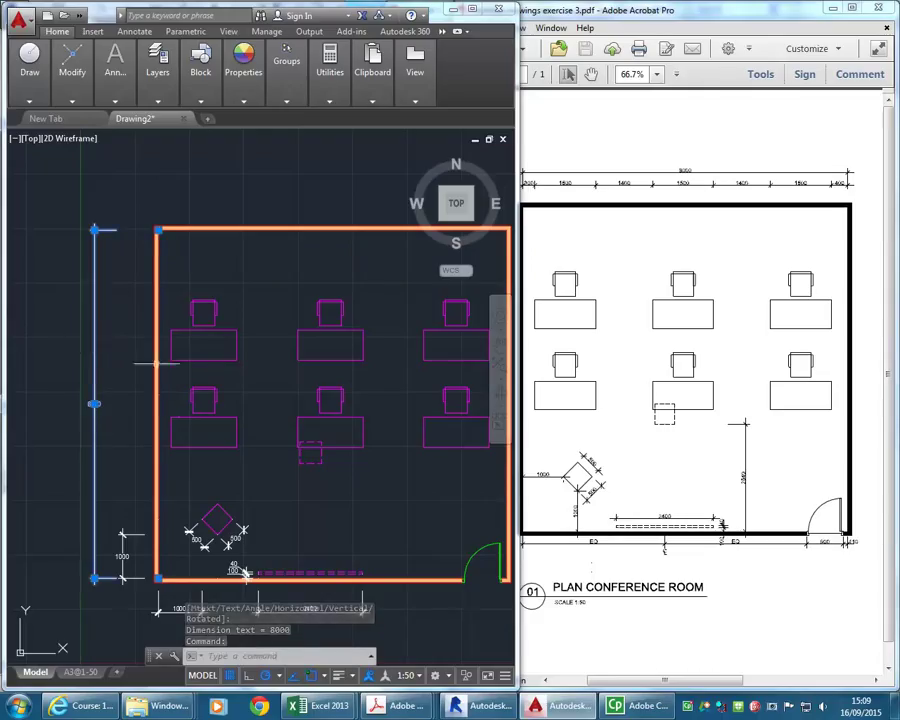
pyautogui.press('Delete')
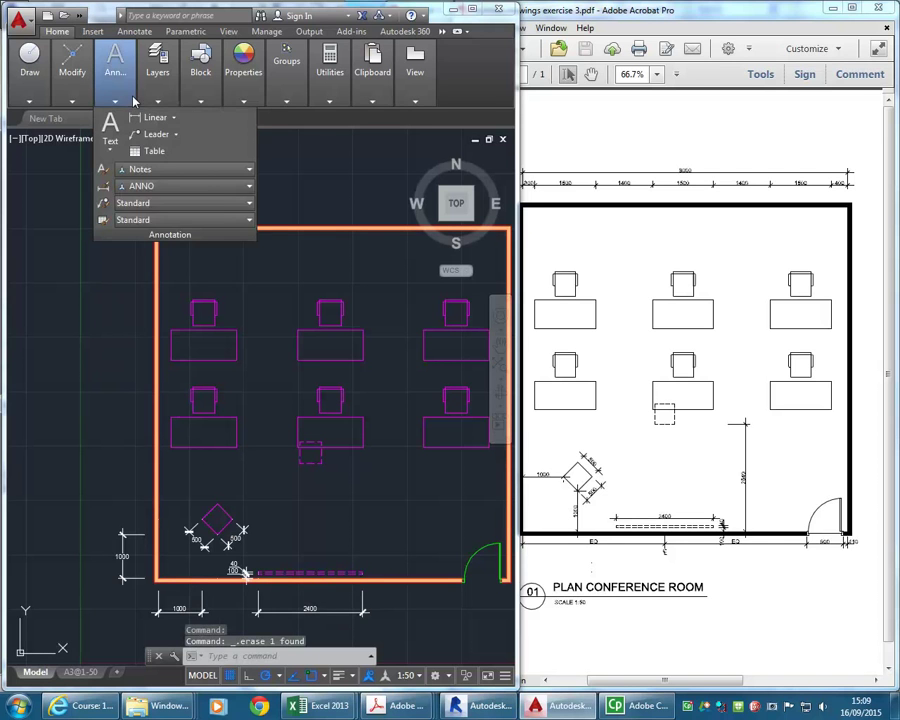
# Add a vertical linear dimension across the bottom wall's thickness at the lower-left room corner, placed outside the vertical 1000 dimension.
pyautogui.click(136, 31)
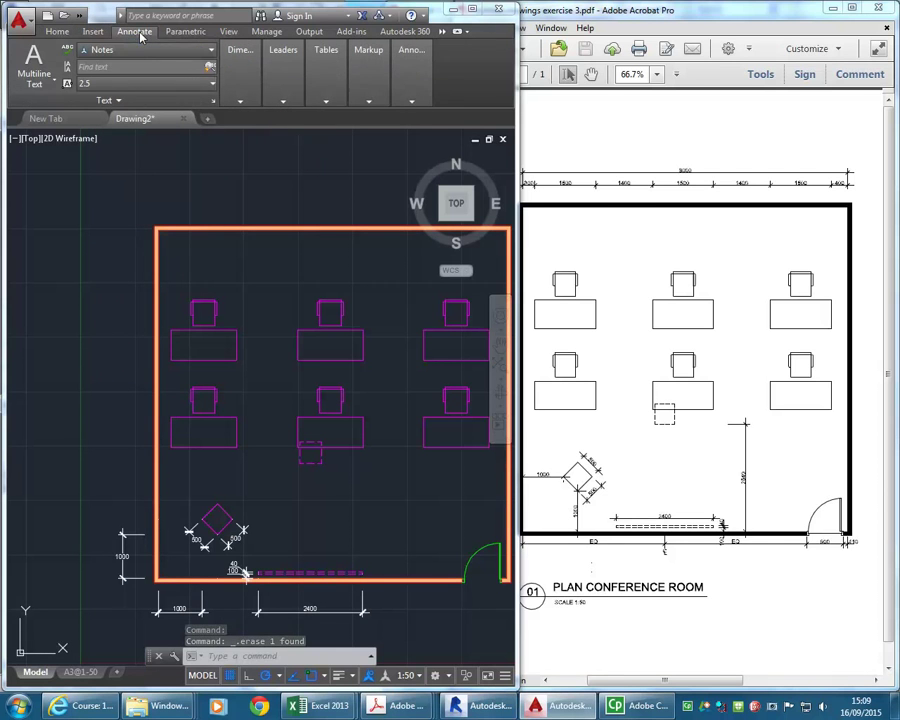
pyautogui.moveTo(515, 255); pyautogui.dragTo(607, 255)
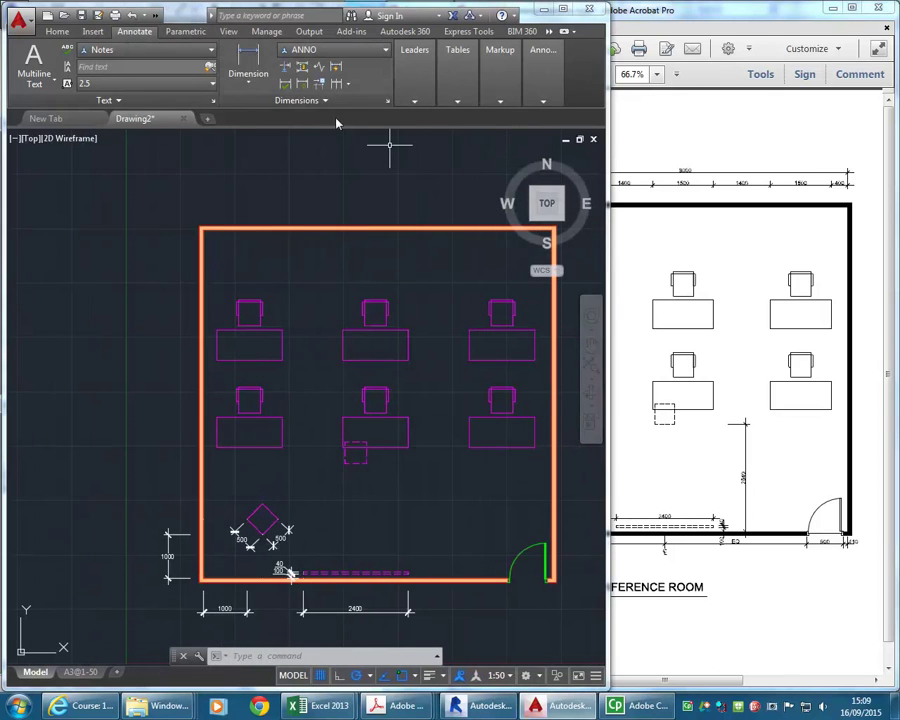
pyautogui.click(243, 58)
pyautogui.scroll(4, 170, 480)
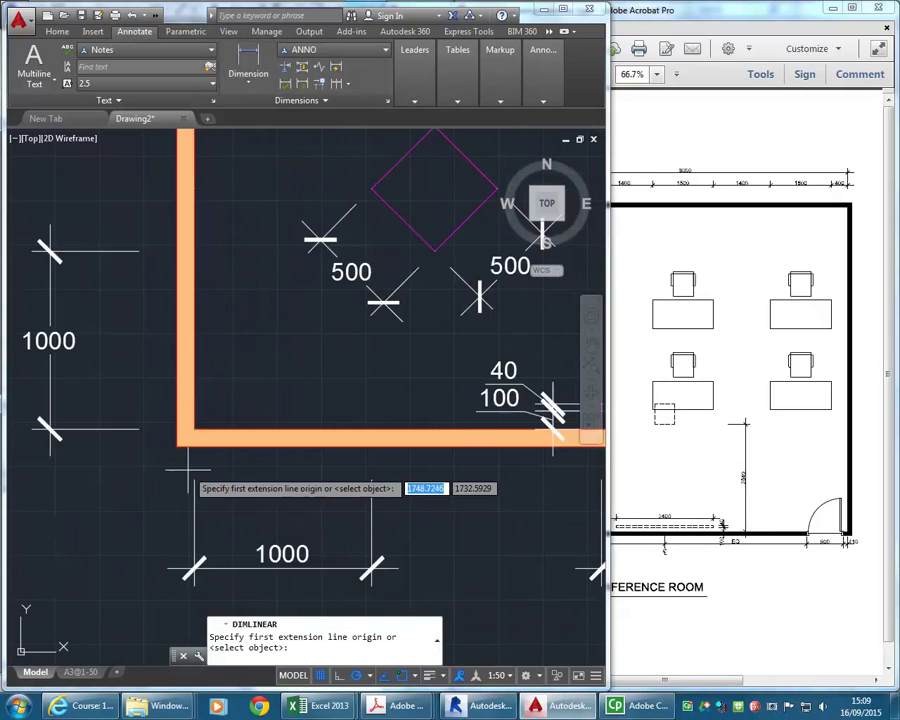
pyautogui.click(169, 433)
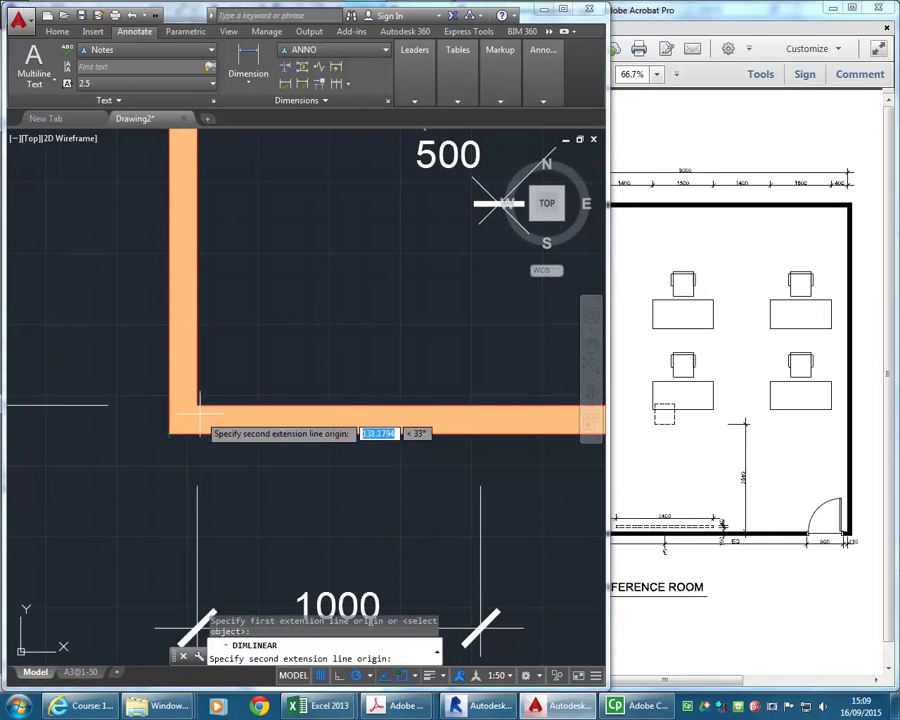
pyautogui.click(196, 405)
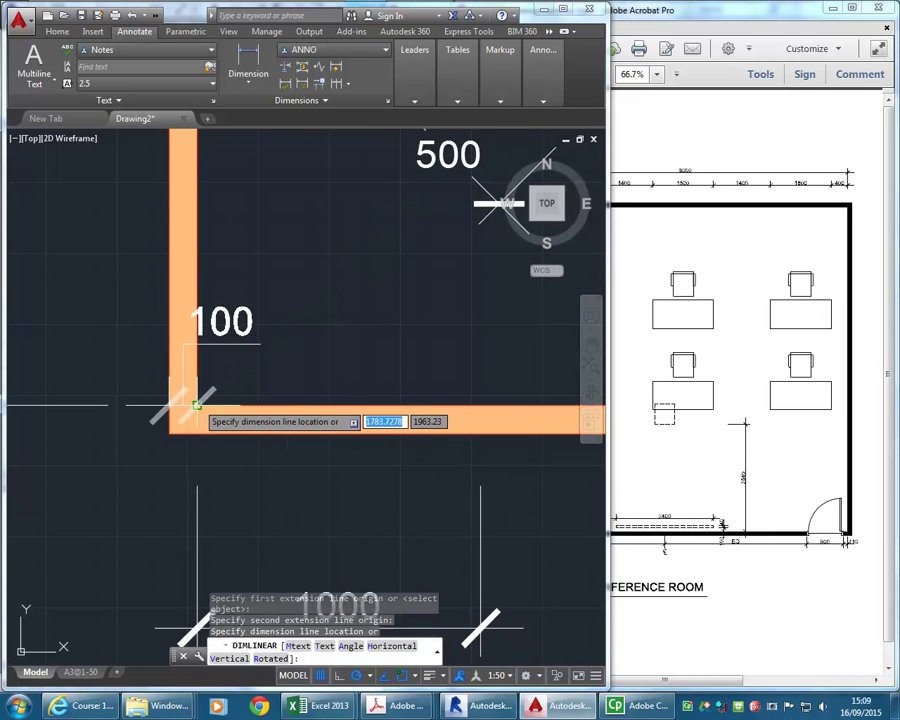
pyautogui.scroll(-2, 289, 408)
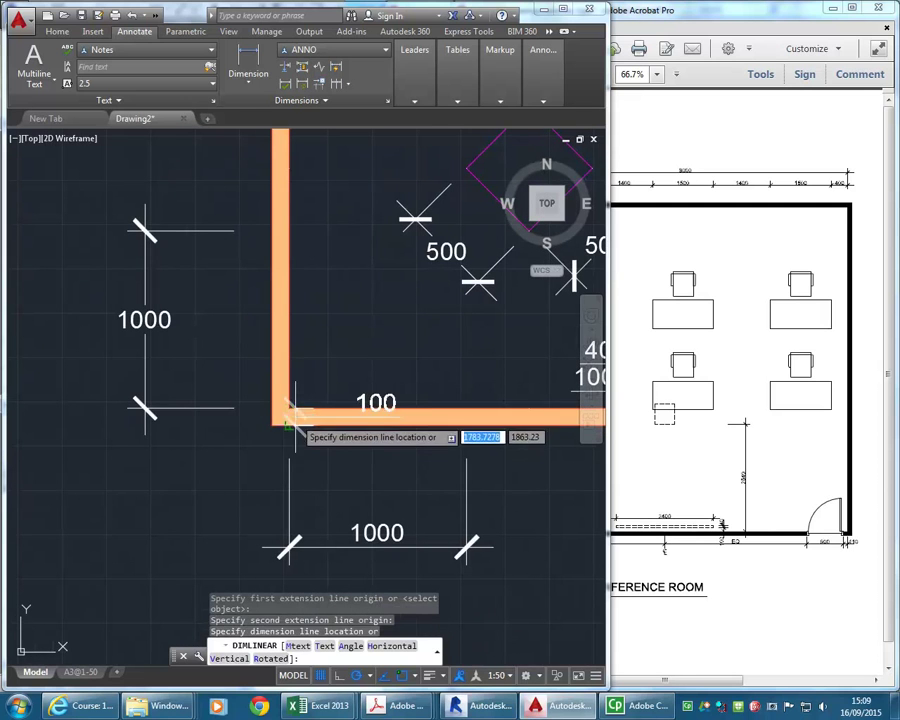
pyautogui.moveTo(95, 421); pyautogui.dragTo(181, 421, button='middle')
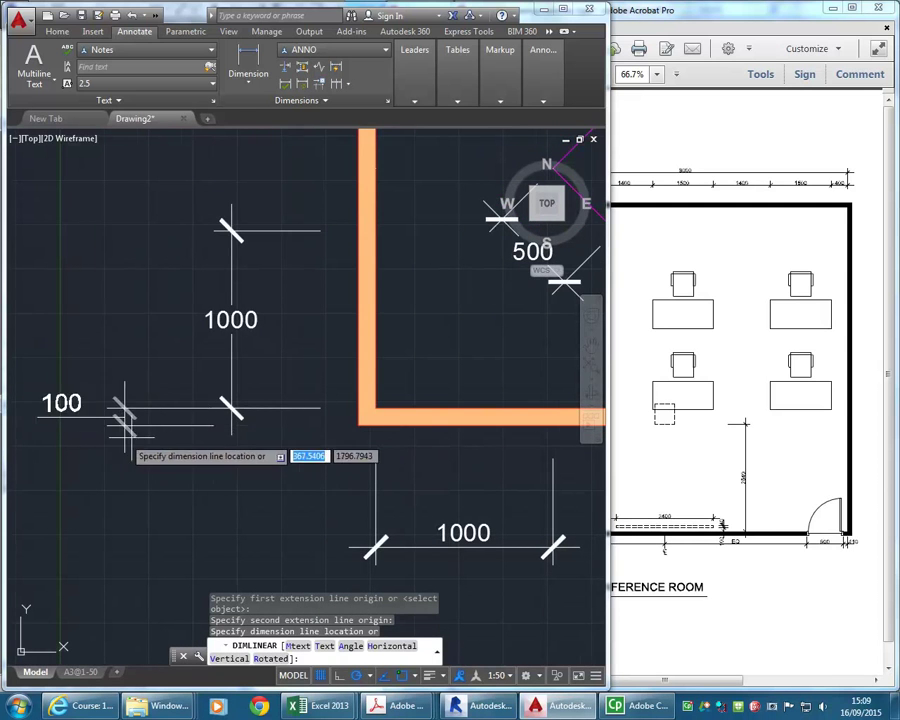
pyautogui.moveTo(107, 420); pyautogui.dragTo(143, 420, button='middle')
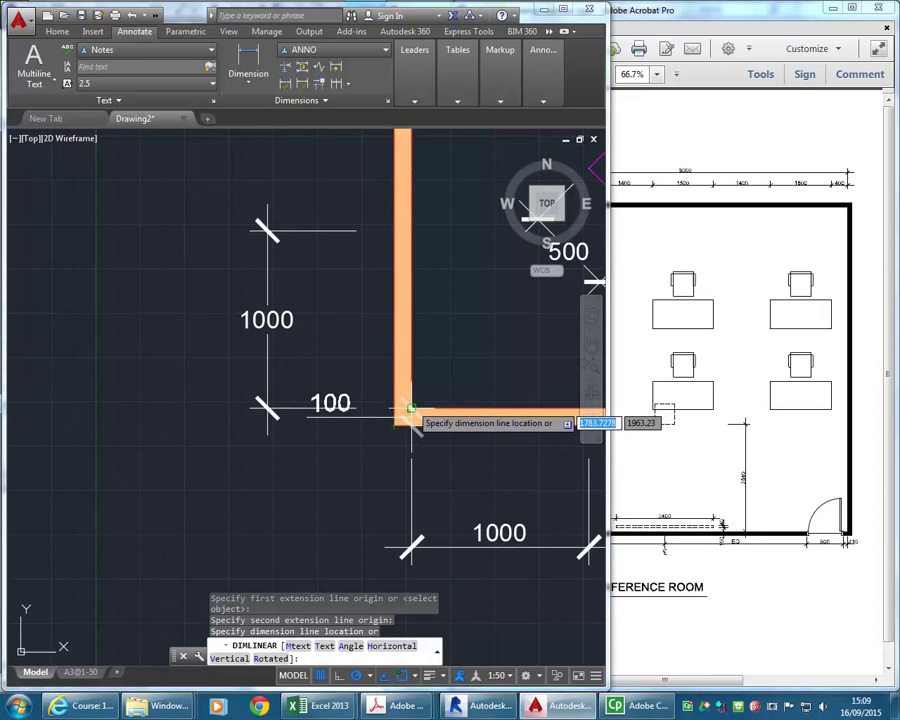
pyautogui.click(132, 458)
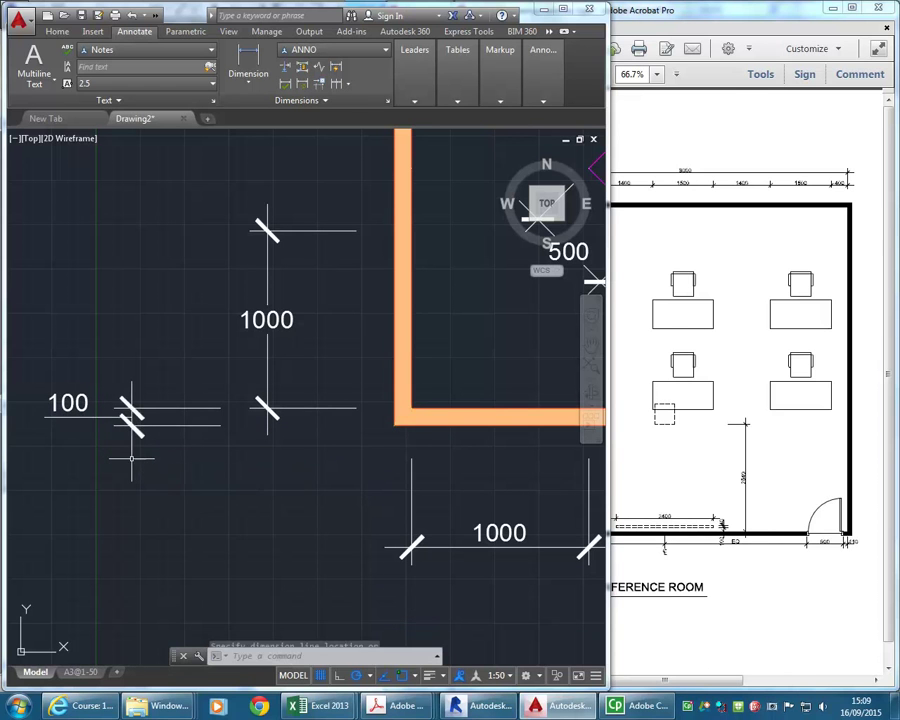
# Continue the bottom wall-thickness dimension vertically up to the room's inner upper-left corner.
pyautogui.moveTo(139, 326); pyautogui.dragTo(142, 339, button='middle')
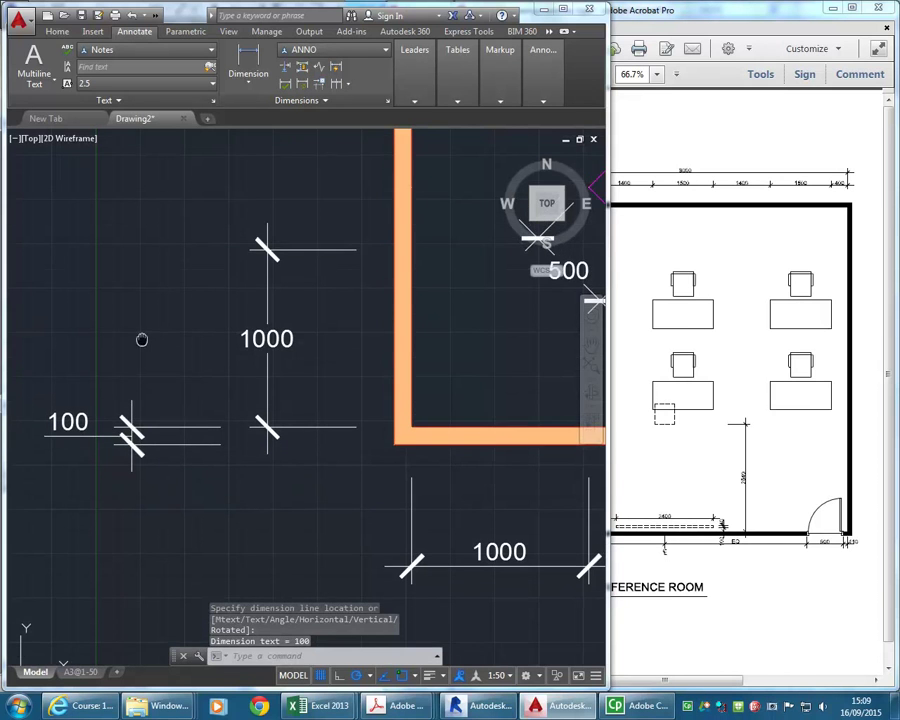
pyautogui.moveTo(94, 362); pyautogui.dragTo(200, 390, button='middle')
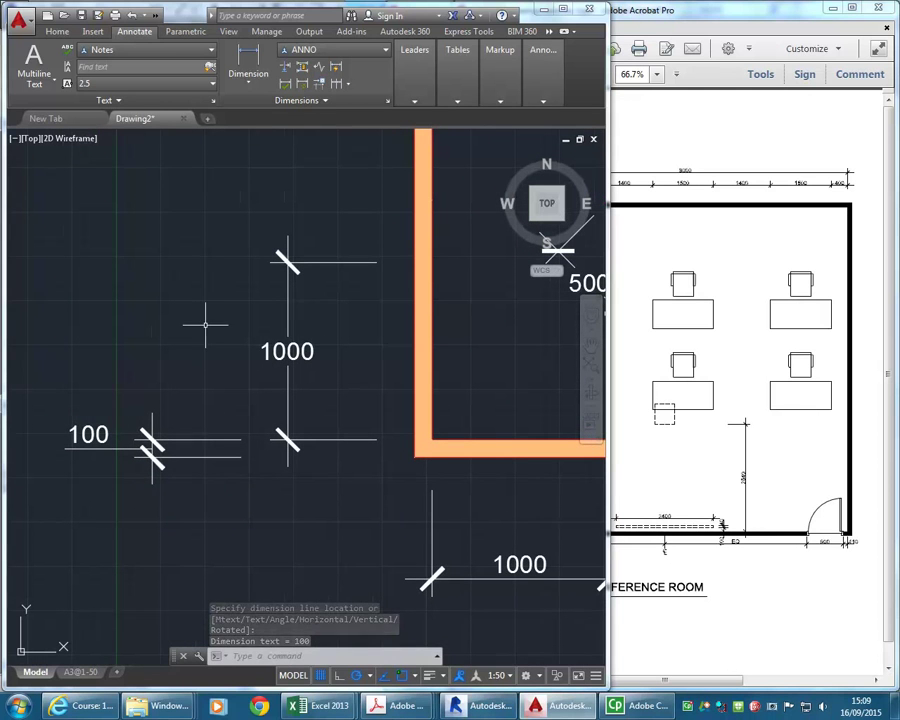
pyautogui.click(248, 55)
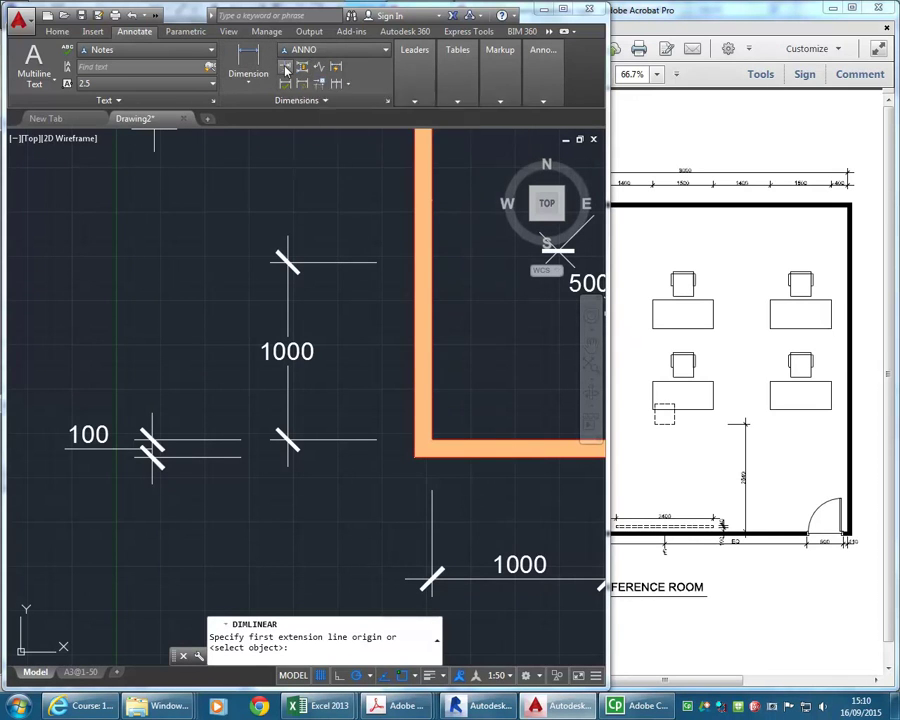
pyautogui.click(335, 85)
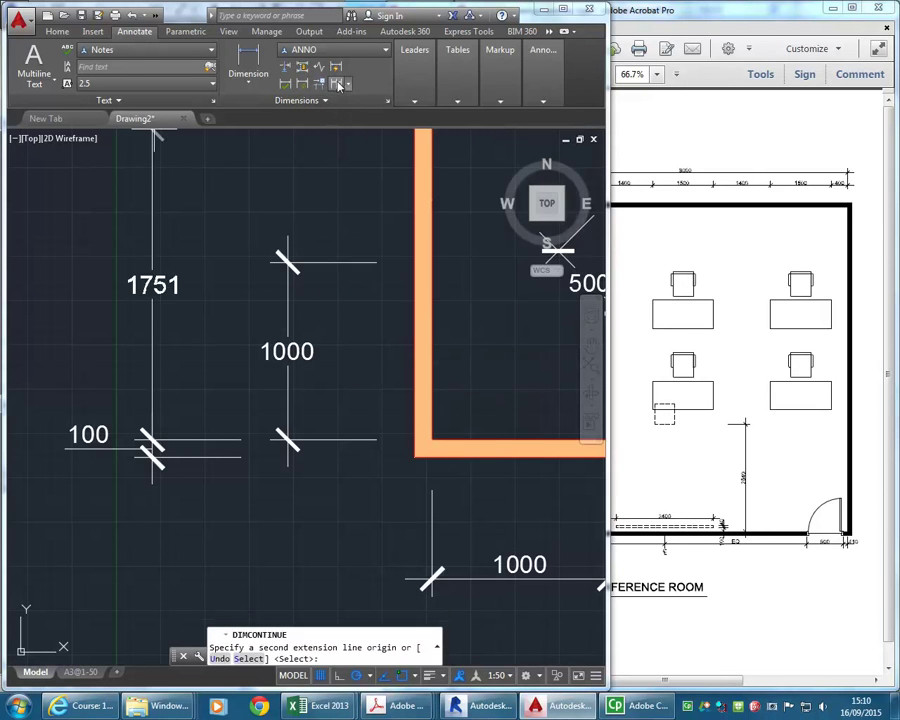
pyautogui.scroll(-4, 230, 230)
pyautogui.scroll(4, 240, 248)
pyautogui.scroll(-6, 184, 195)
pyautogui.moveTo(184, 195); pyautogui.dragTo(165, 418, button='middle')
pyautogui.scroll(3, 217, 370)
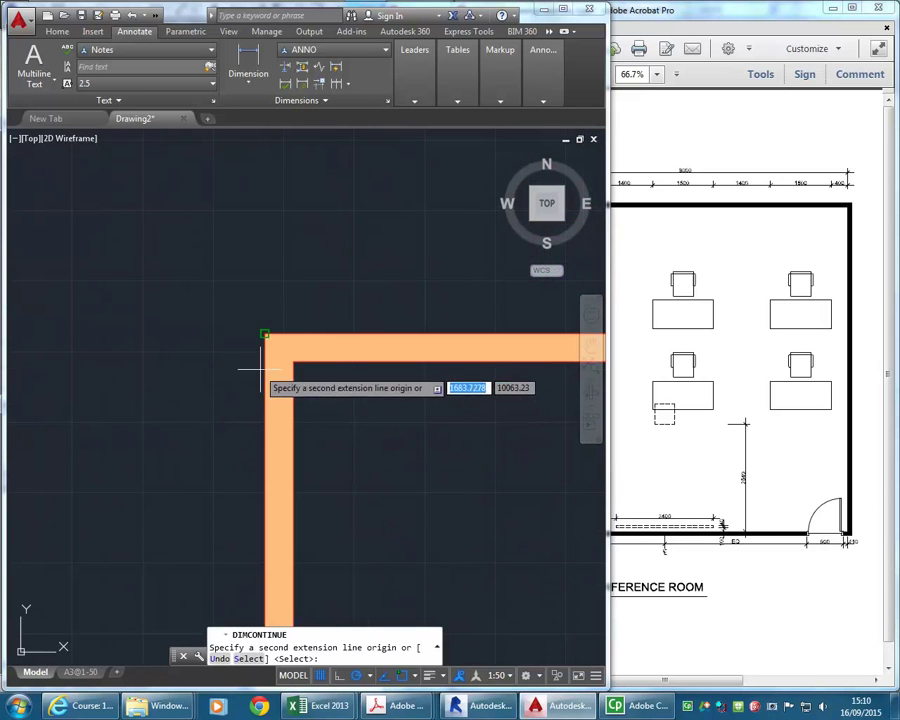
pyautogui.scroll(-1, 241, 368)
pyautogui.scroll(-4, 145, 298)
pyautogui.scroll(-1, 137, 318)
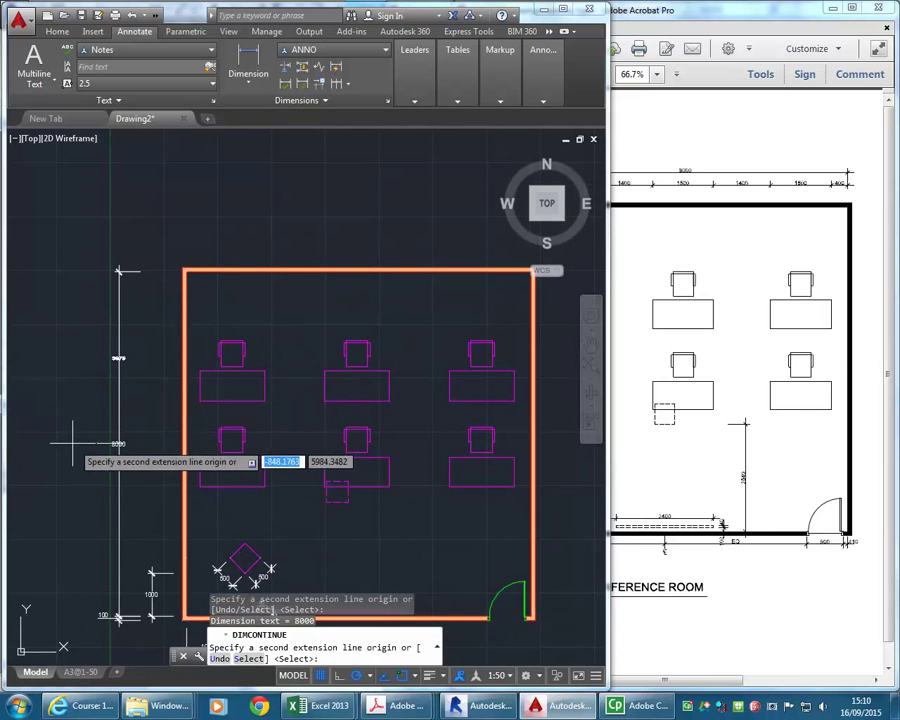
# Continue the vertical dimension chain across the top wall's thickness to the outer upper-left corner, and end the command.
pyautogui.scroll(3, 195, 293)
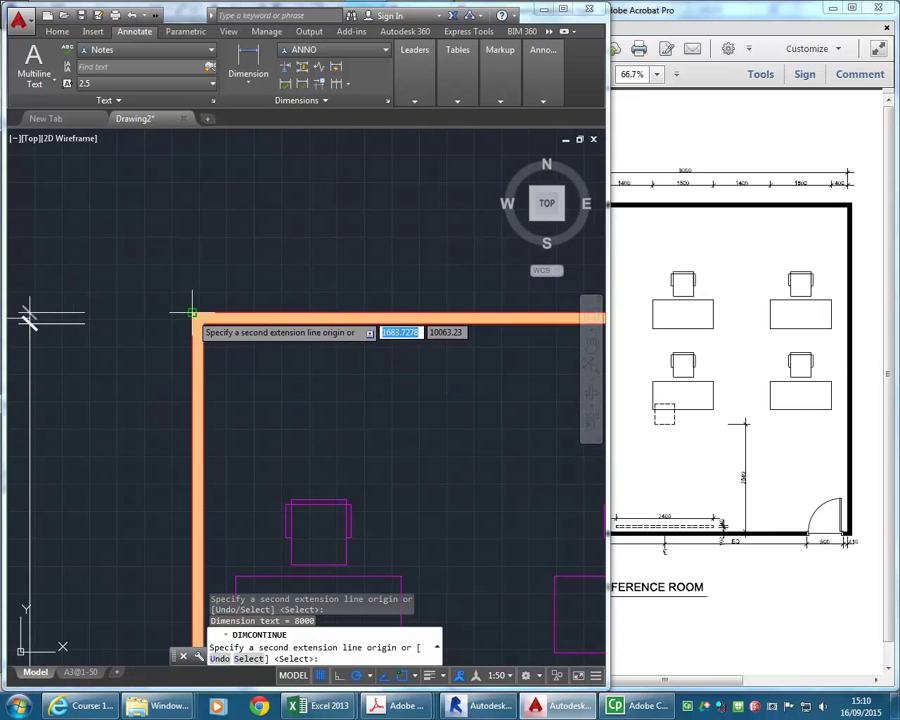
pyautogui.scroll(-4, 150, 255)
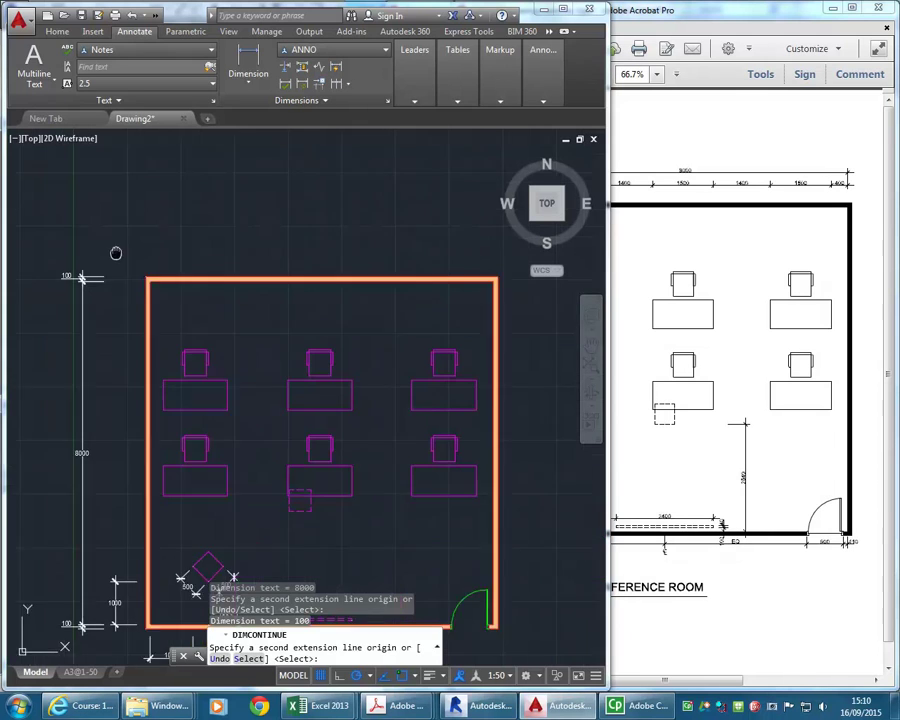
pyautogui.rightClick(132, 245)
pyautogui.click(150, 255)
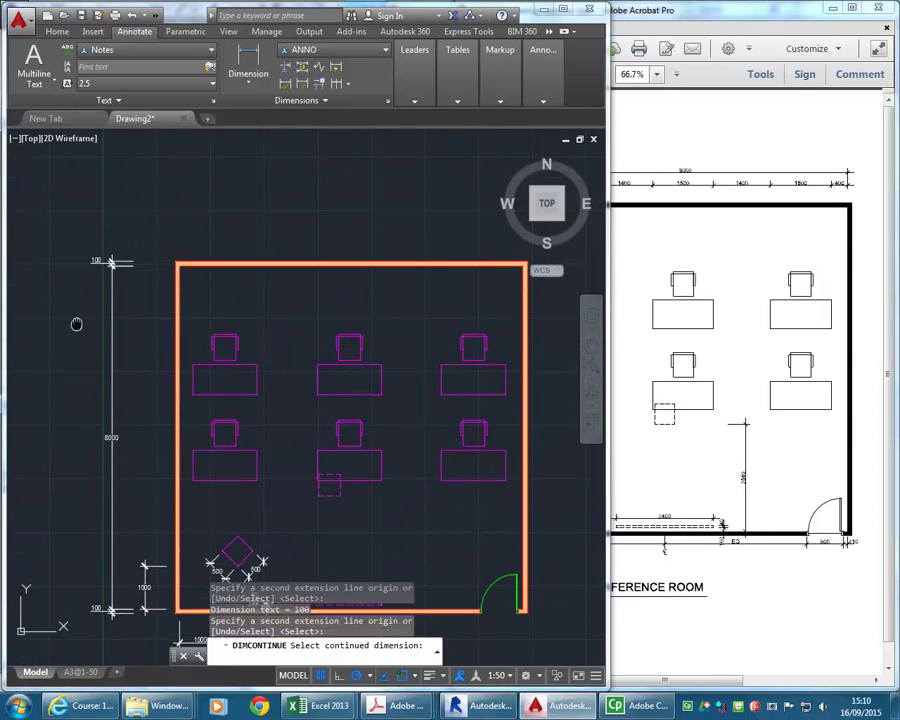
pyautogui.moveTo(74, 334); pyautogui.dragTo(74, 286, button='middle')
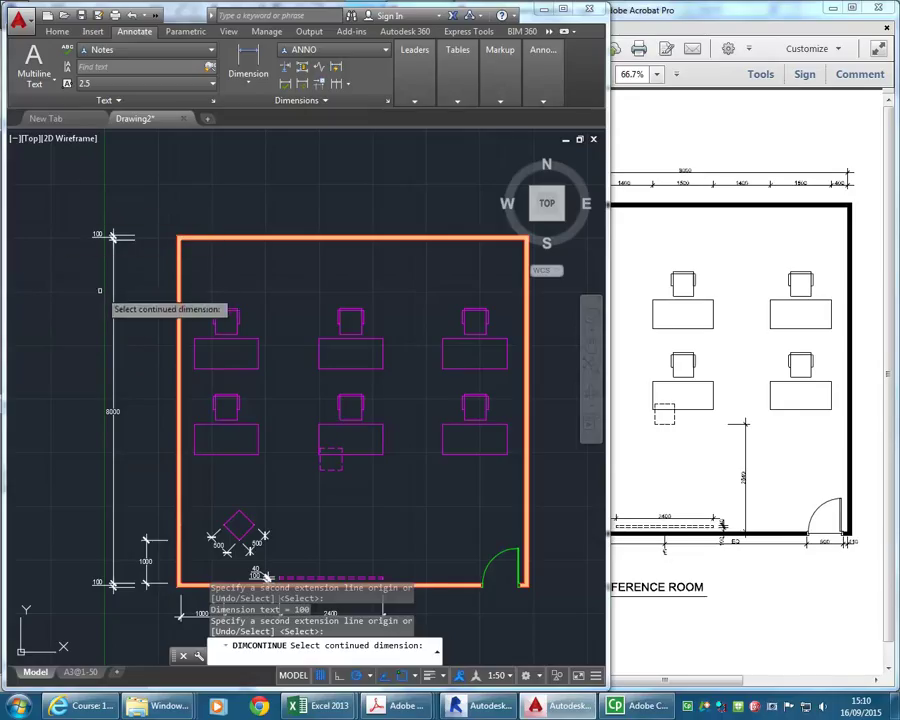
pyautogui.press('Escape')
pyautogui.press('Escape')
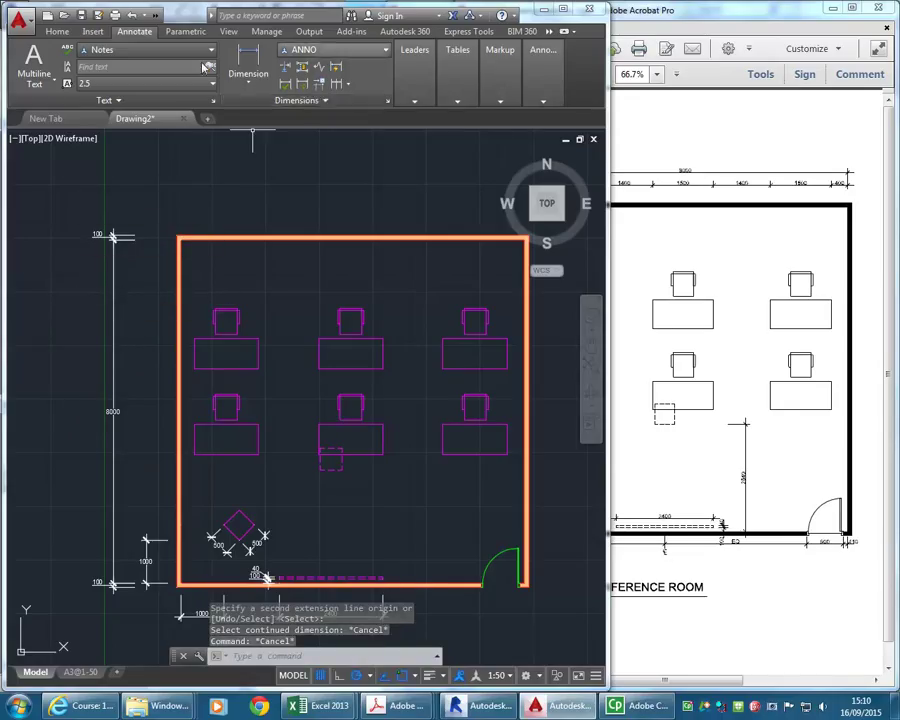
# Modify the ANNO dimension style so its text alignment uses the ISO standard.
pyautogui.click(57, 31)
pyautogui.click(280, 72)
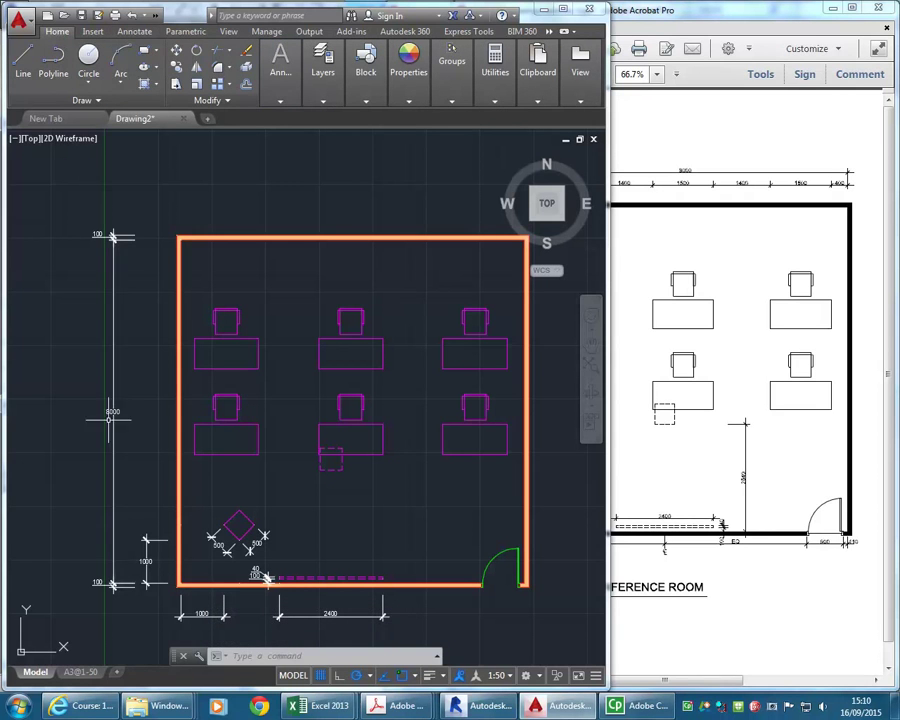
pyautogui.moveTo(52, 485); pyautogui.dragTo(56, 477, button='middle')
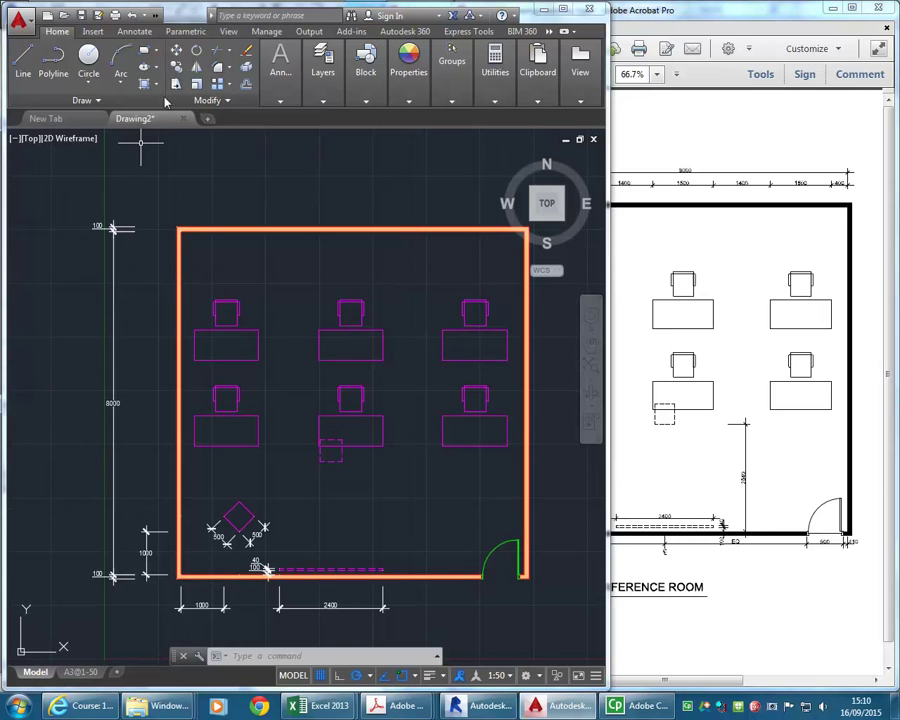
pyautogui.click(283, 101)
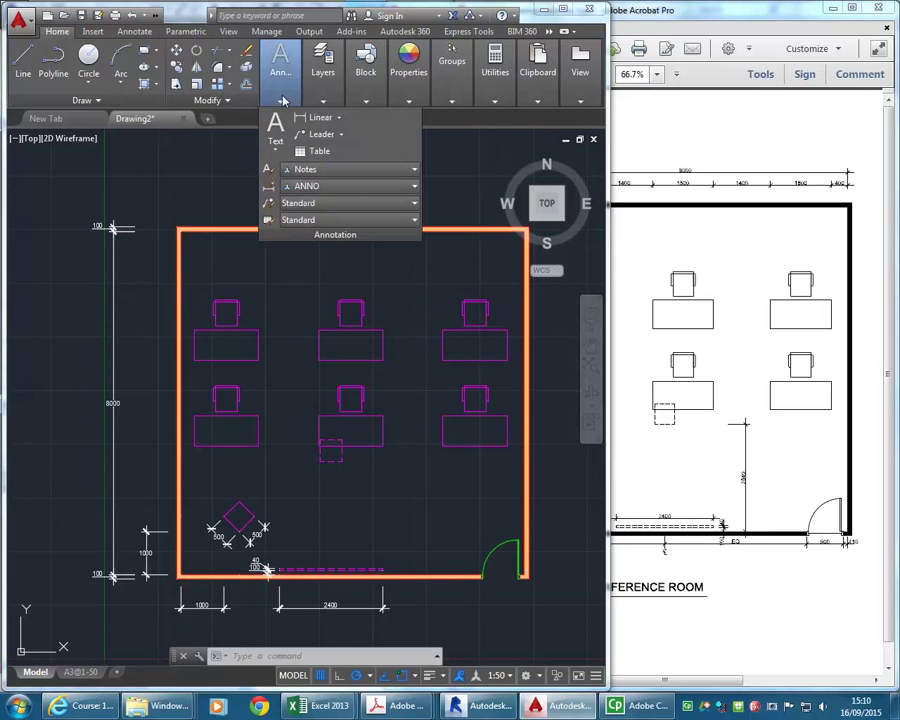
pyautogui.click(267, 187)
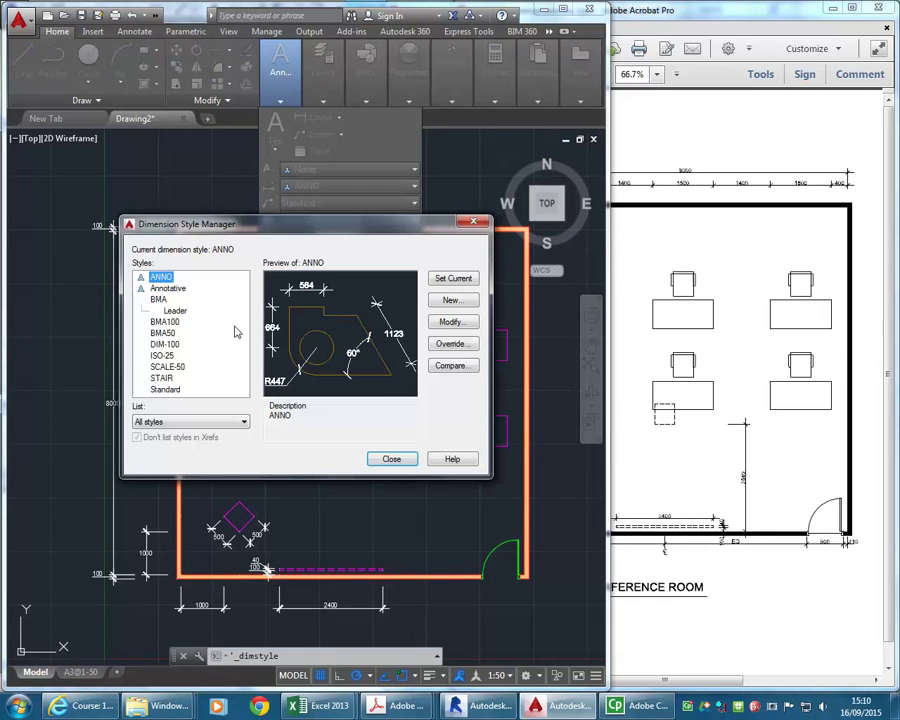
pyautogui.click(451, 322)
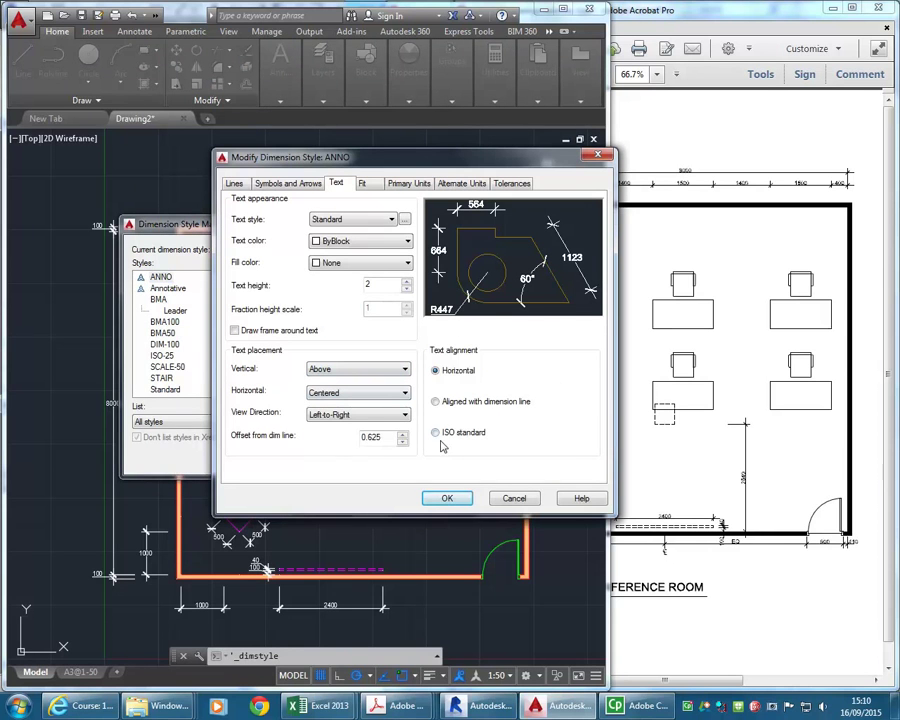
pyautogui.click(446, 499)
pyautogui.click(392, 459)
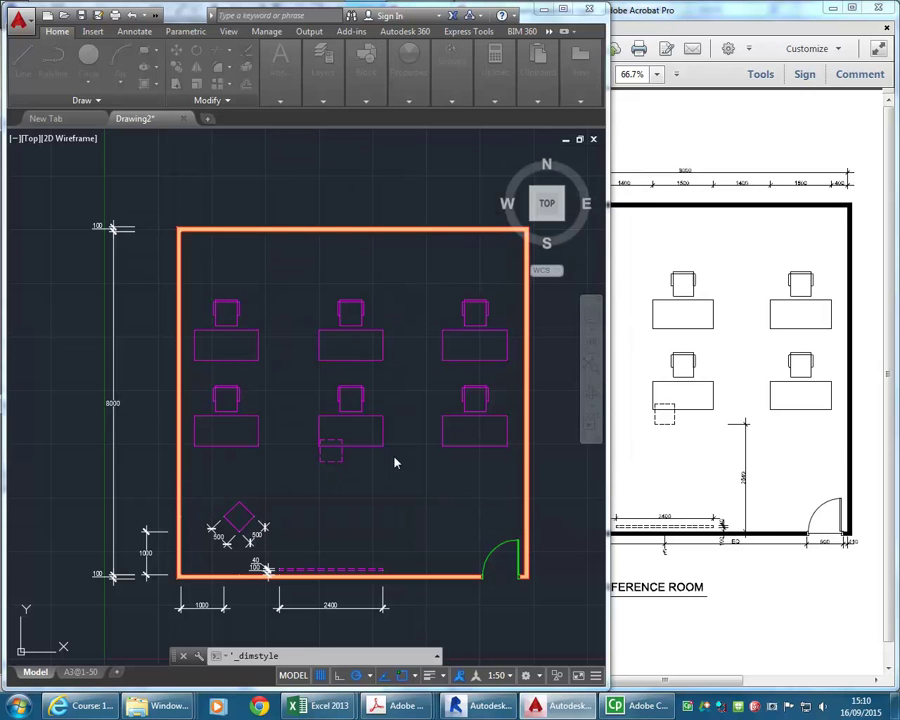
# Examine how the text aligns on the diamond, wall-gap and left-side vertical dimensions.
pyautogui.scroll(5, 257, 535)
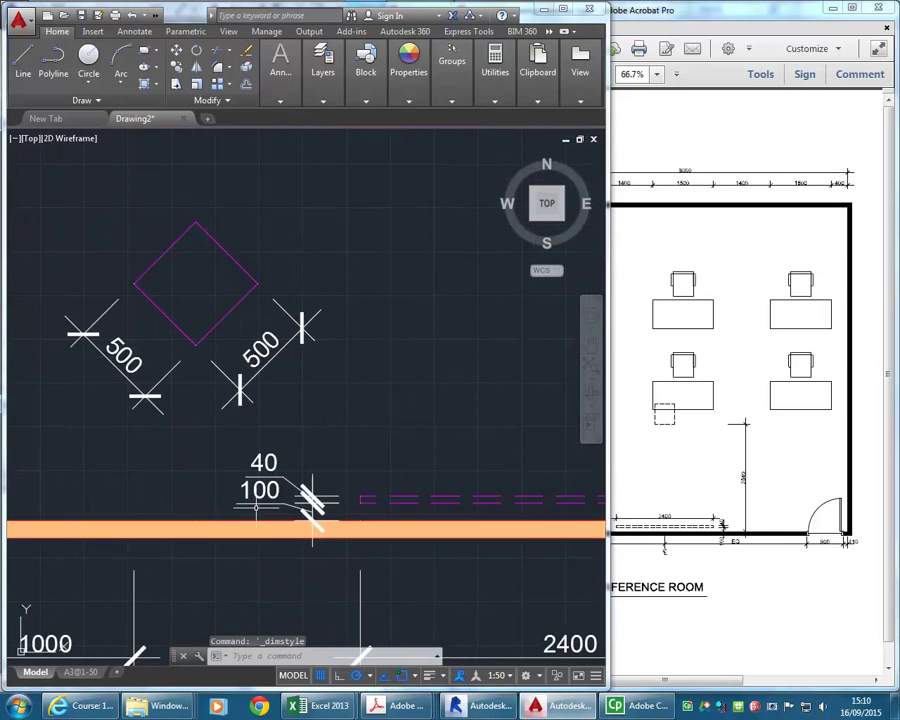
pyautogui.scroll(1, 268, 503)
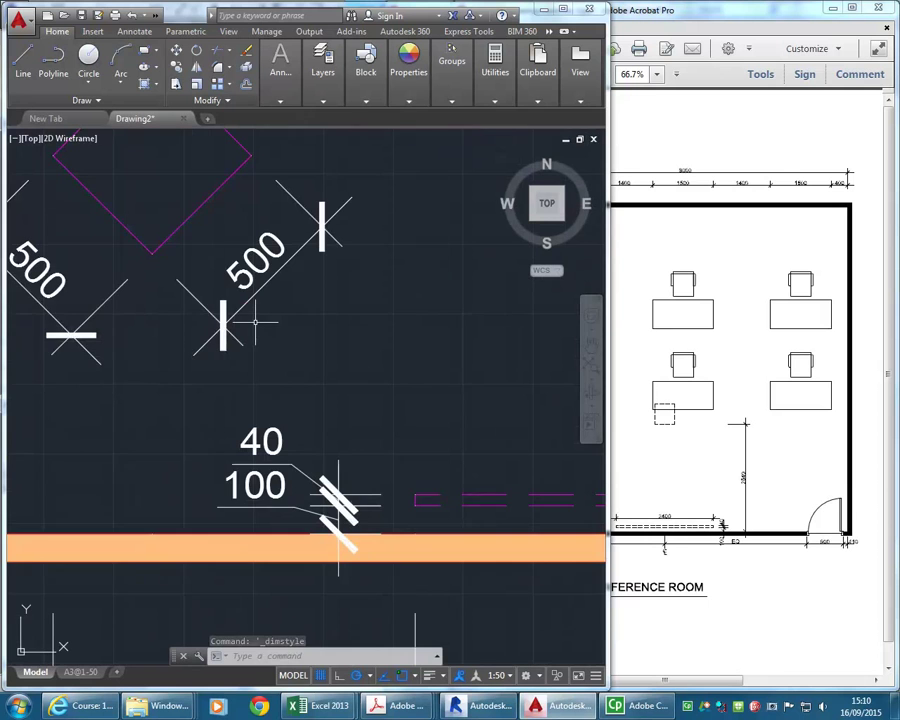
pyautogui.scroll(-3, 256, 320)
pyautogui.scroll(2, 256, 320)
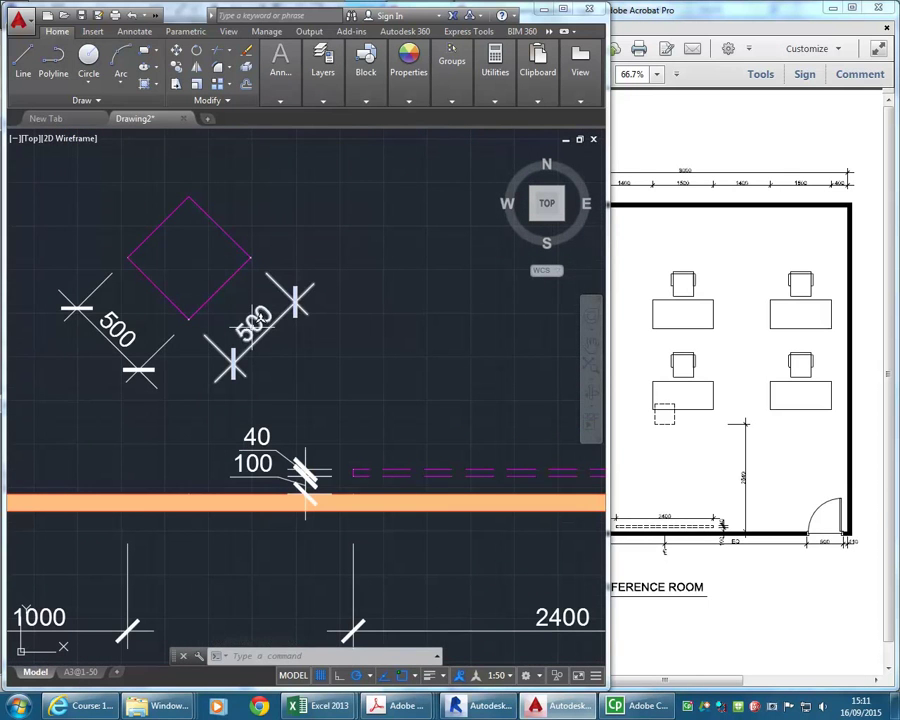
pyautogui.scroll(-5, 256, 318)
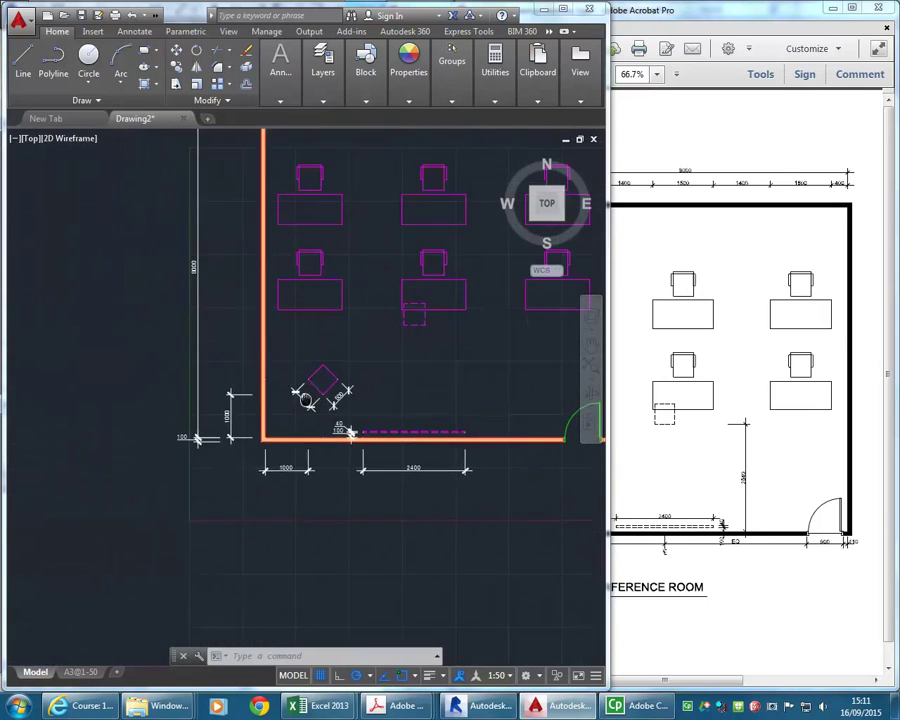
pyautogui.moveTo(316, 416); pyautogui.dragTo(342, 525, button='middle')
pyautogui.scroll(2, 193, 367)
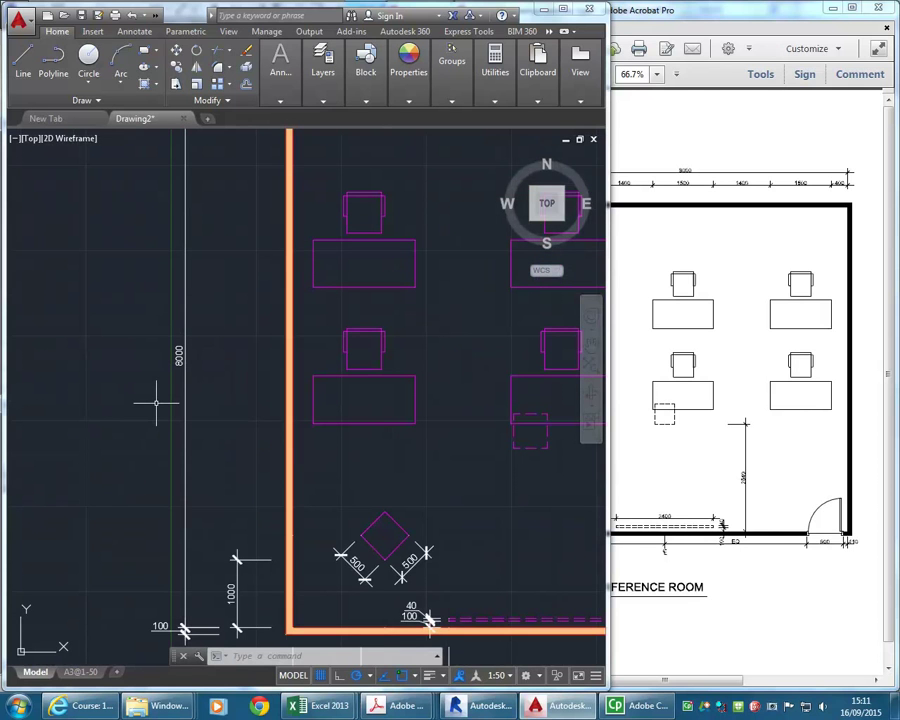
pyautogui.moveTo(387, 527); pyautogui.dragTo(289, 402, button='middle')
pyautogui.scroll(7, 330, 521)
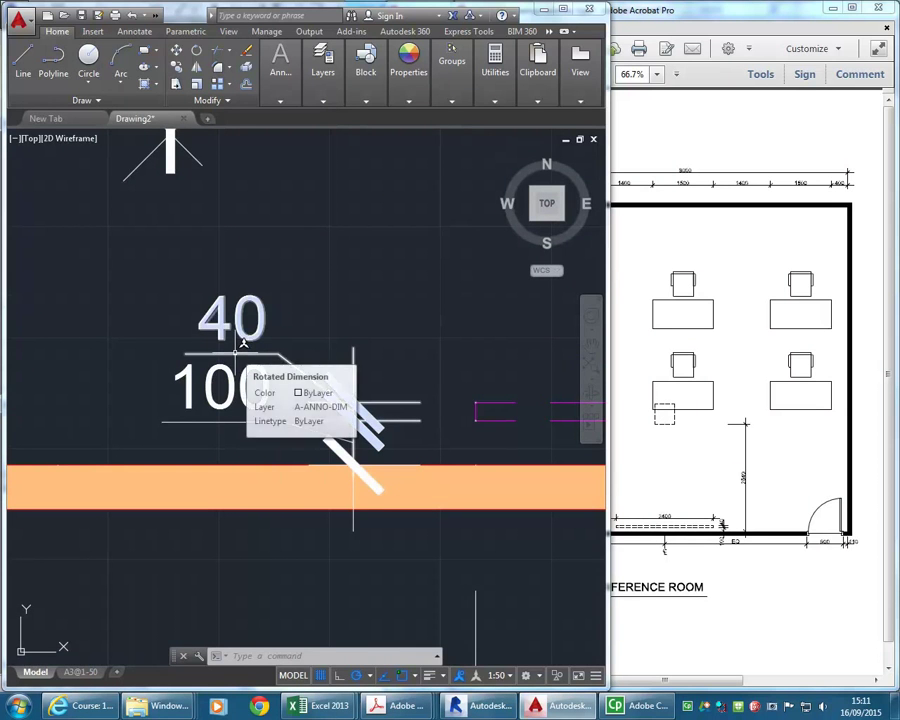
pyautogui.scroll(-6, 242, 343)
pyautogui.moveTo(170, 468); pyautogui.dragTo(182, 542, button='middle')
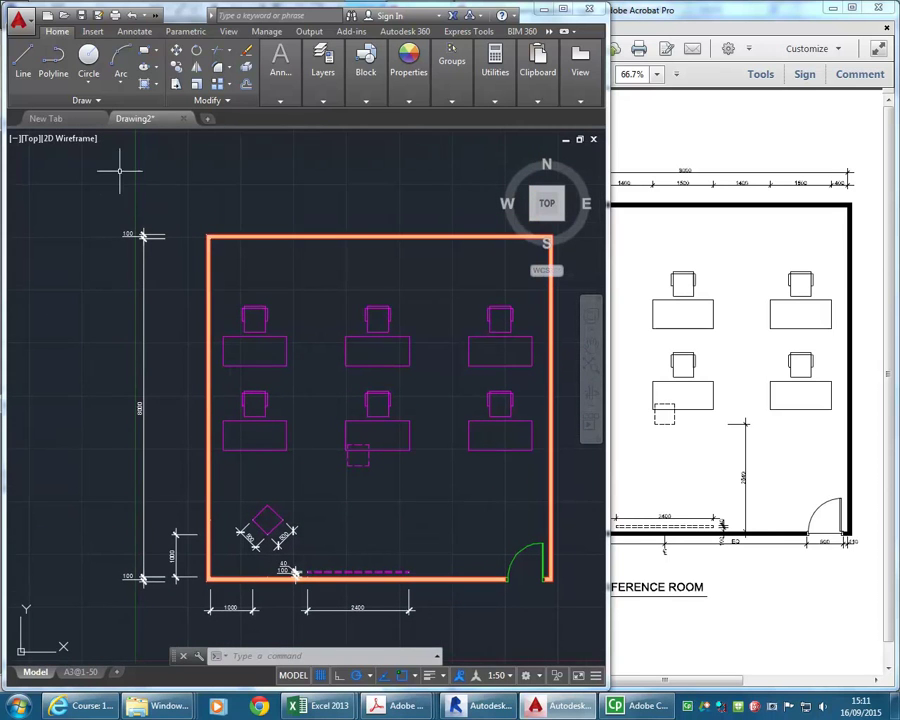
# Add an overall vertical linear dimension between the left wall's outer corners, placed outside the continued wall dimensions.
pyautogui.click(284, 77)
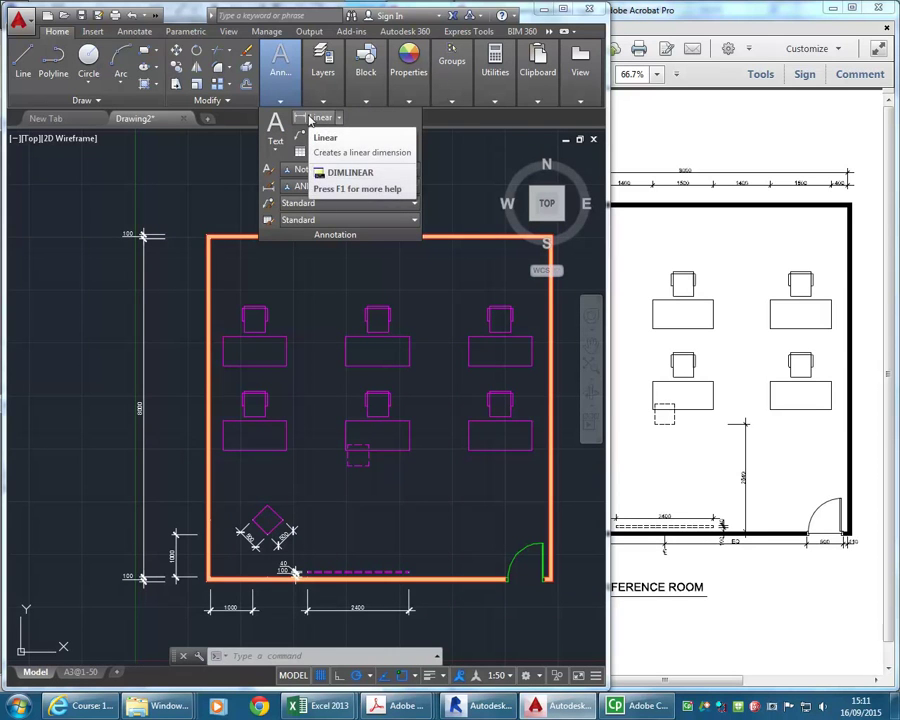
pyautogui.click(310, 118)
pyautogui.scroll(4, 198, 590)
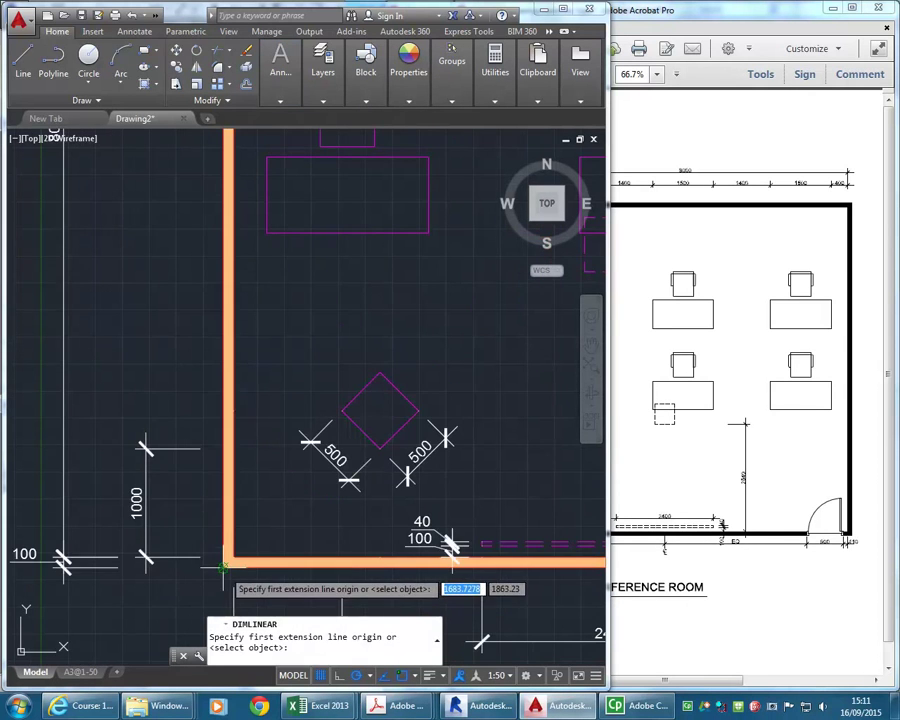
pyautogui.click(217, 556)
pyautogui.scroll(-4, 198, 486)
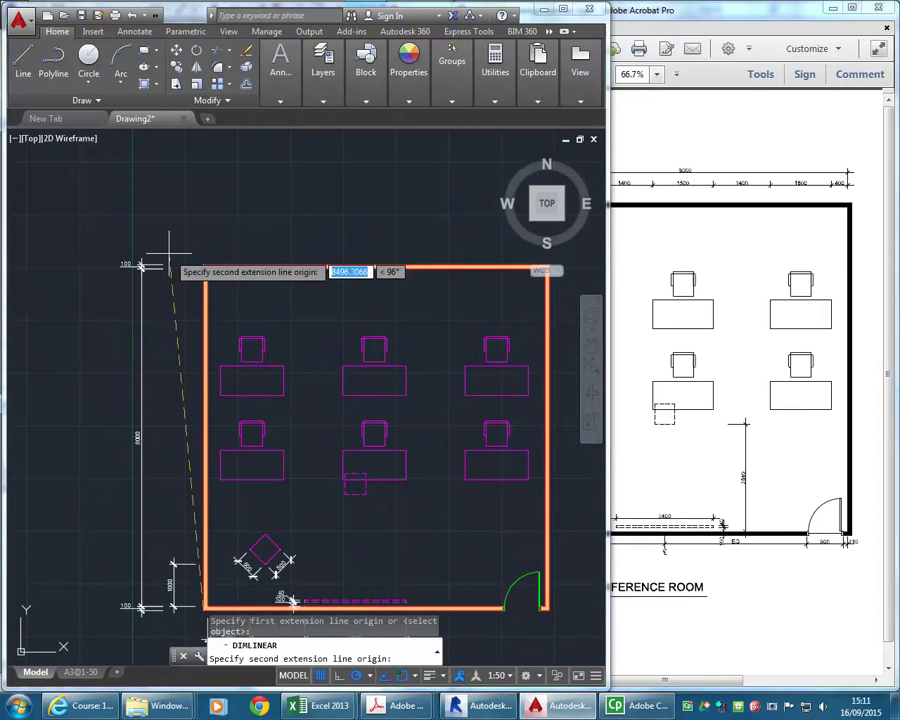
pyautogui.scroll(4, 169, 264)
pyautogui.click(264, 271)
pyautogui.scroll(-4, 150, 330)
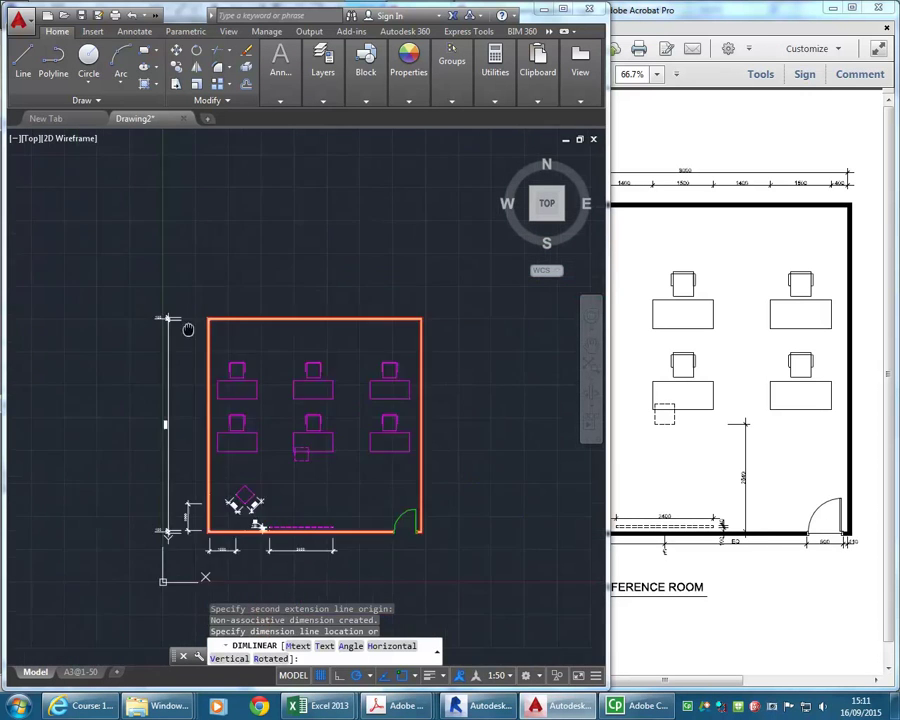
pyautogui.scroll(4, 180, 356)
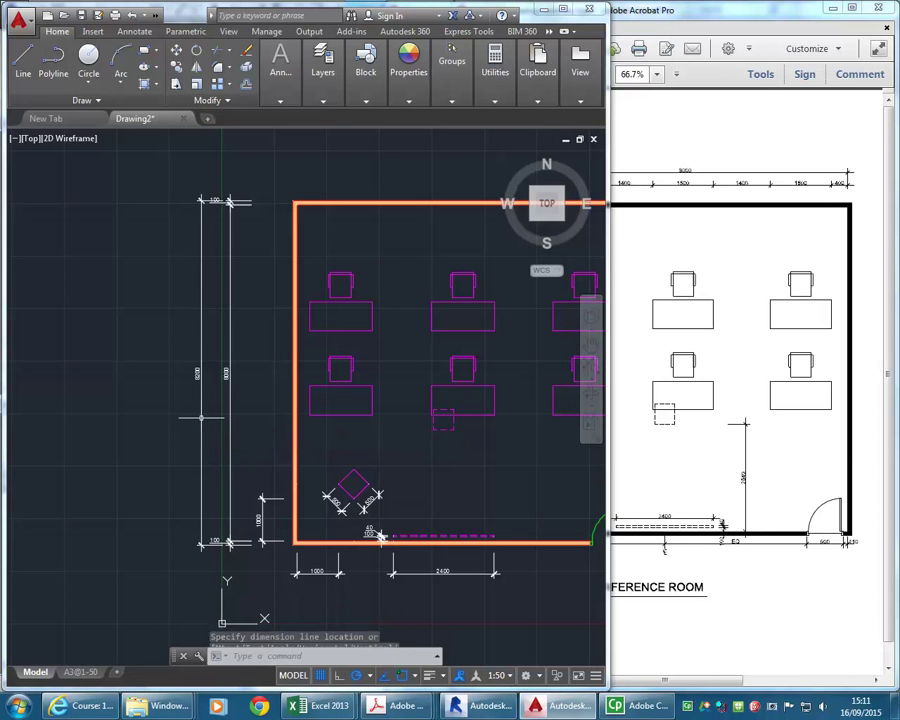
pyautogui.click(210, 380)
# Examine the two vertical dimension lines beside the left wall, and switch to the PDF exercise in Adobe Acrobat for reference.
pyautogui.scroll(3, 199, 378)
pyautogui.scroll(-2, 155, 380)
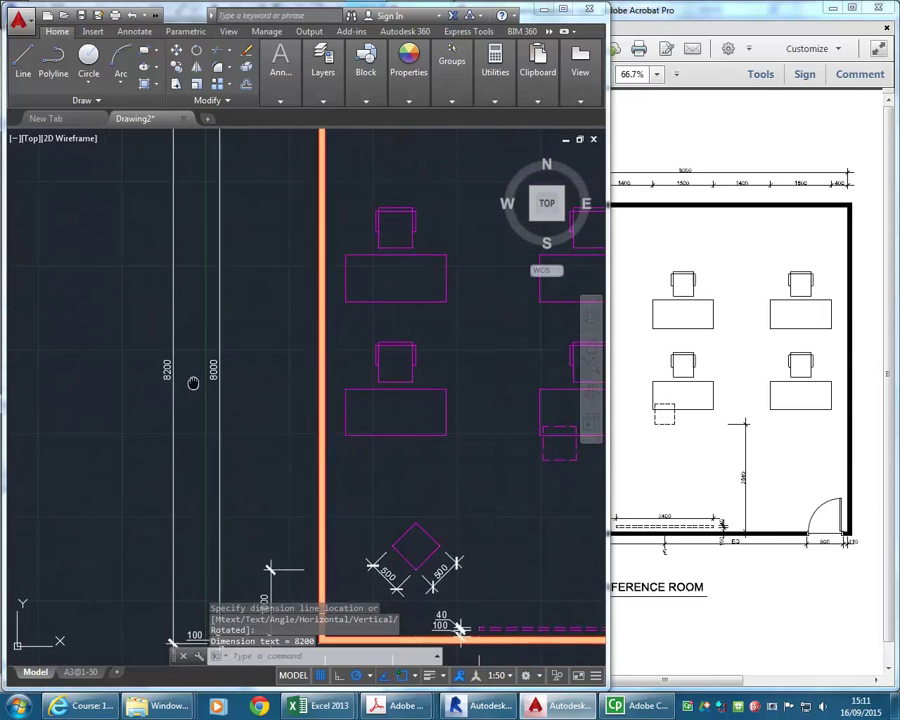
pyautogui.scroll(4, 190, 385)
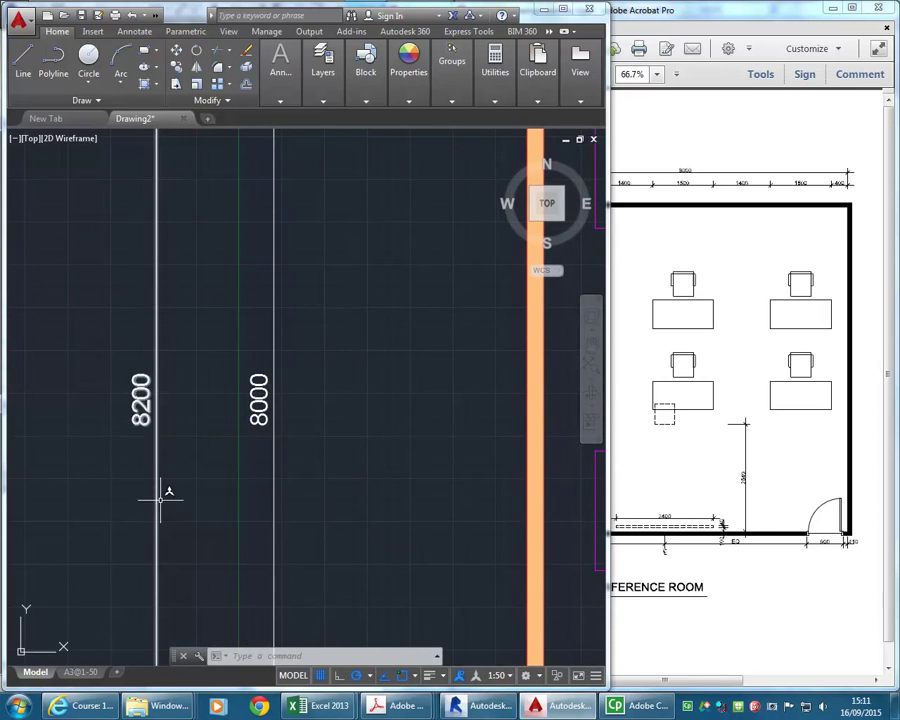
pyautogui.scroll(-3, 157, 474)
pyautogui.scroll(5, 170, 546)
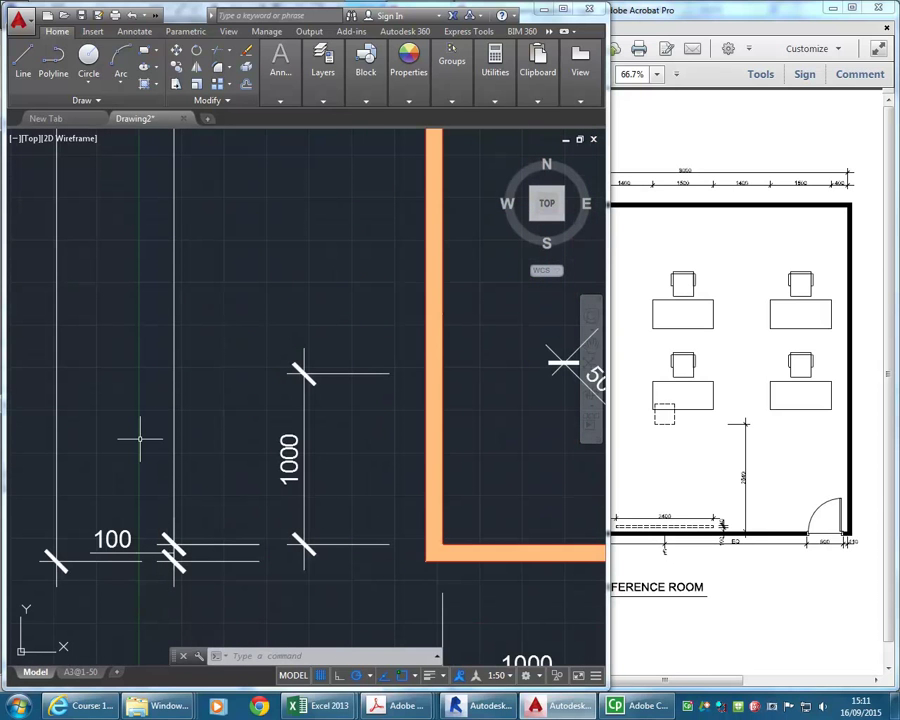
pyautogui.scroll(-6, 108, 561)
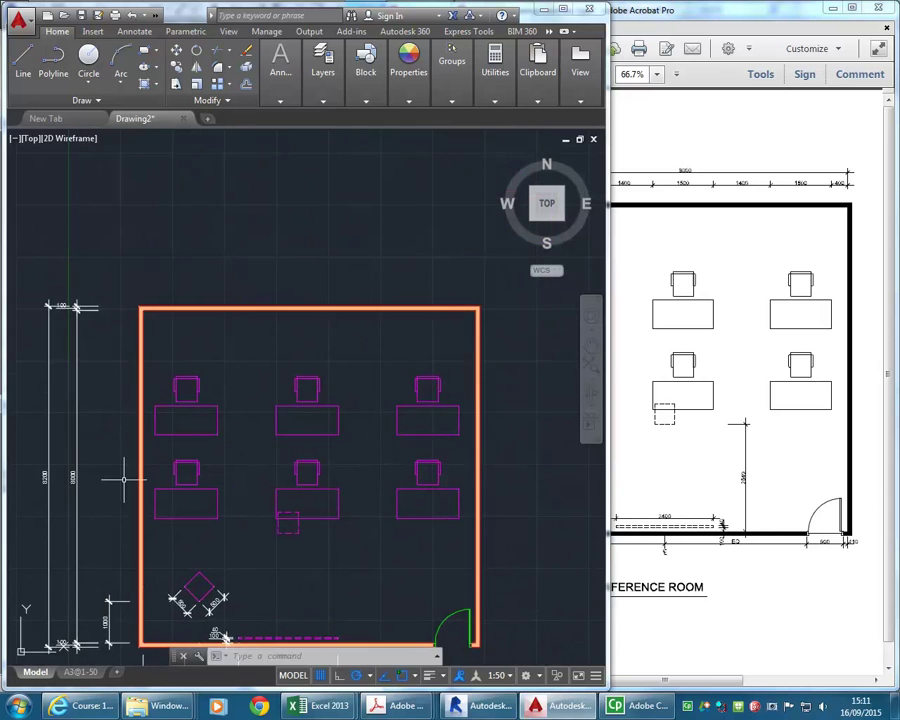
pyautogui.moveTo(131, 456); pyautogui.dragTo(139, 416, button='middle')
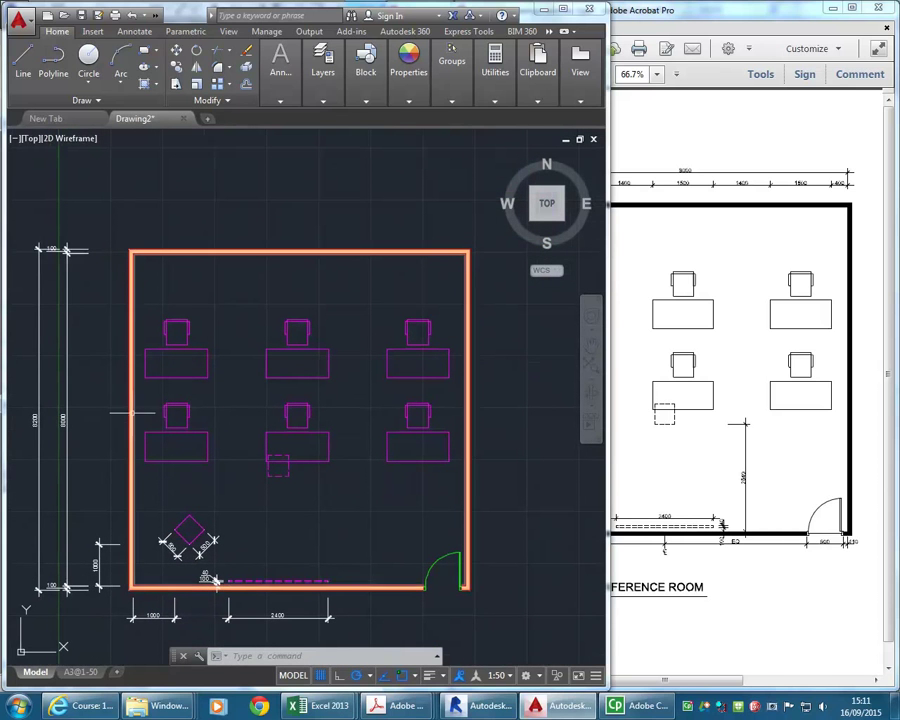
pyautogui.click(614, 415)
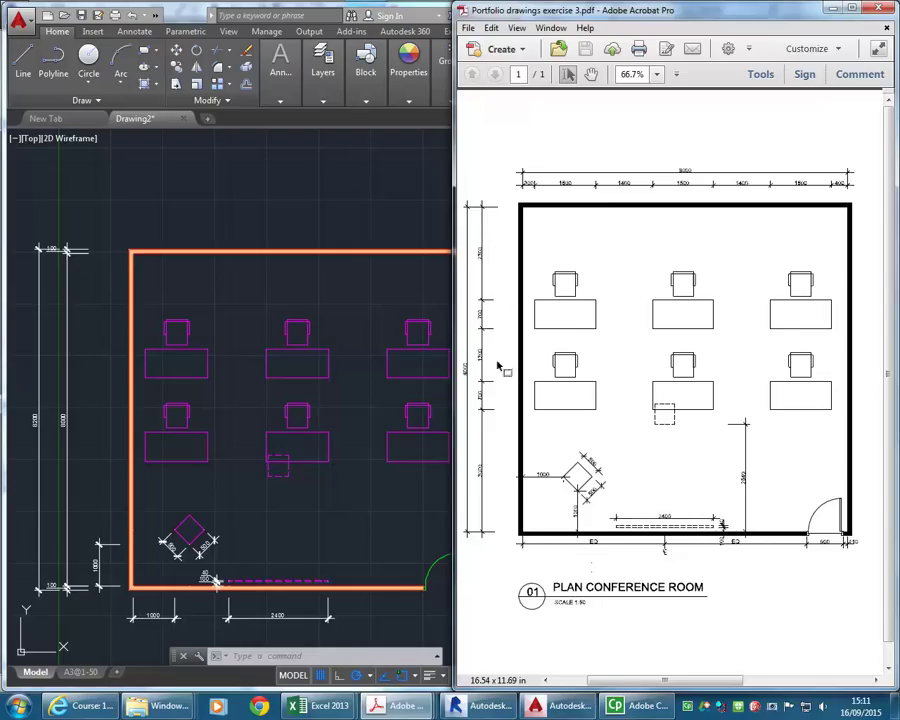
# Switch to AutoCAD and add a vertical linear dimension from the upper-left inner wall corner to the first desk's top edge, aligned with the diamond's vertical dimension.
pyautogui.click(128, 461)
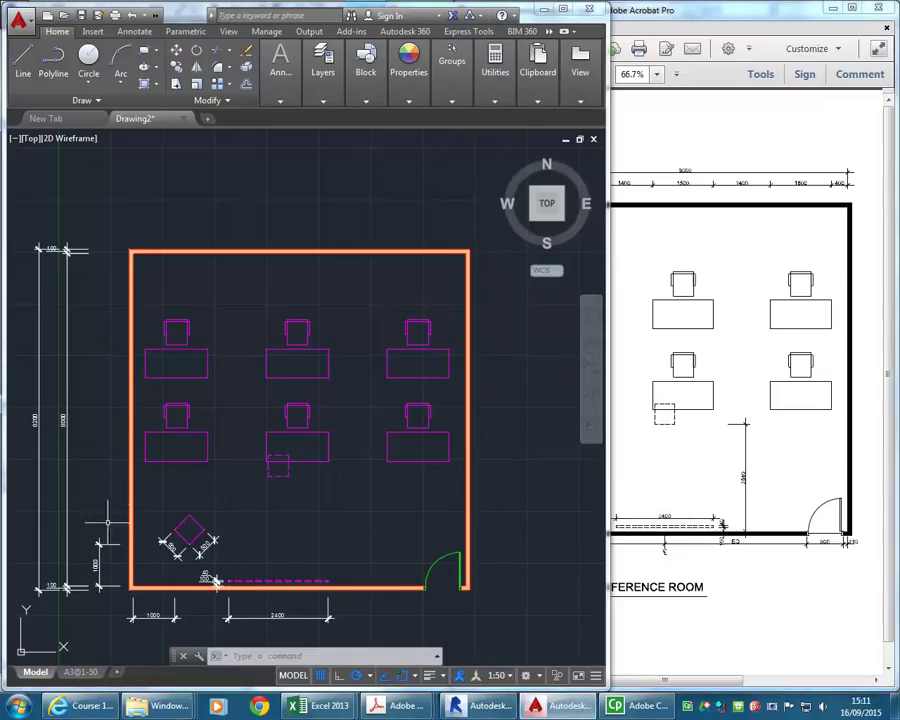
pyautogui.moveTo(285, 78)
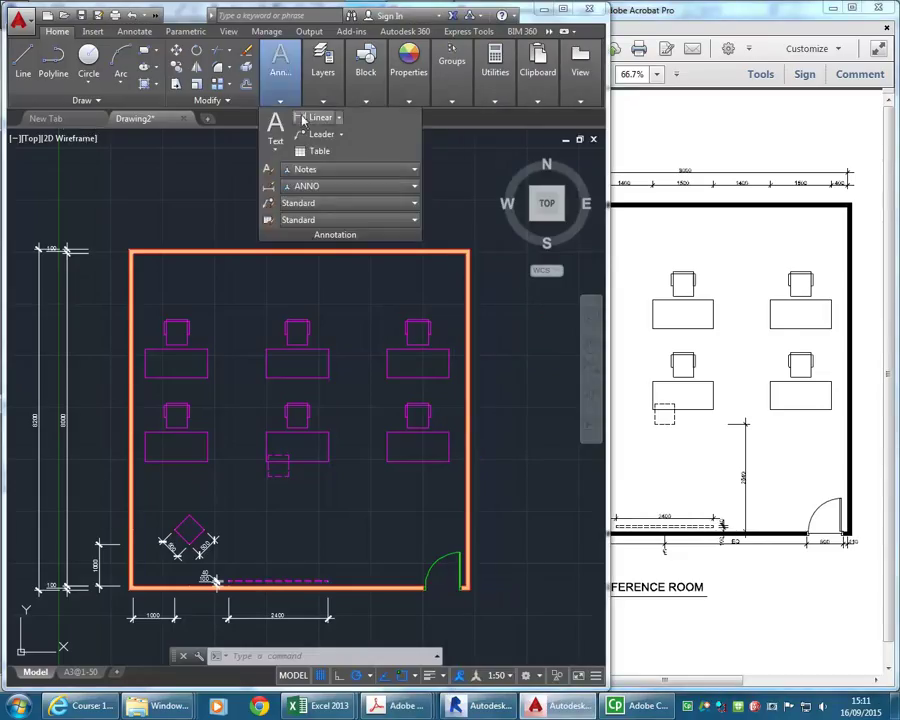
pyautogui.click(302, 119)
pyautogui.scroll(4, 118, 275)
pyautogui.click(116, 225)
pyautogui.scroll(2, 138, 278)
pyautogui.moveTo(138, 278); pyautogui.dragTo(147, 255, button='middle')
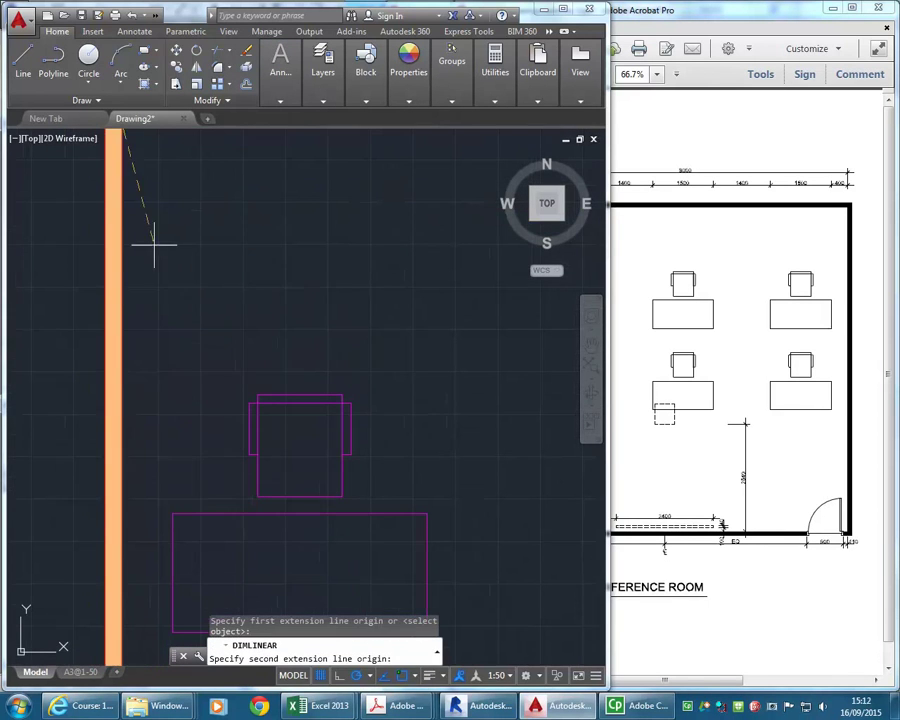
pyautogui.click(172, 512)
pyautogui.scroll(-3, 112, 468)
pyautogui.scroll(4, 168, 410)
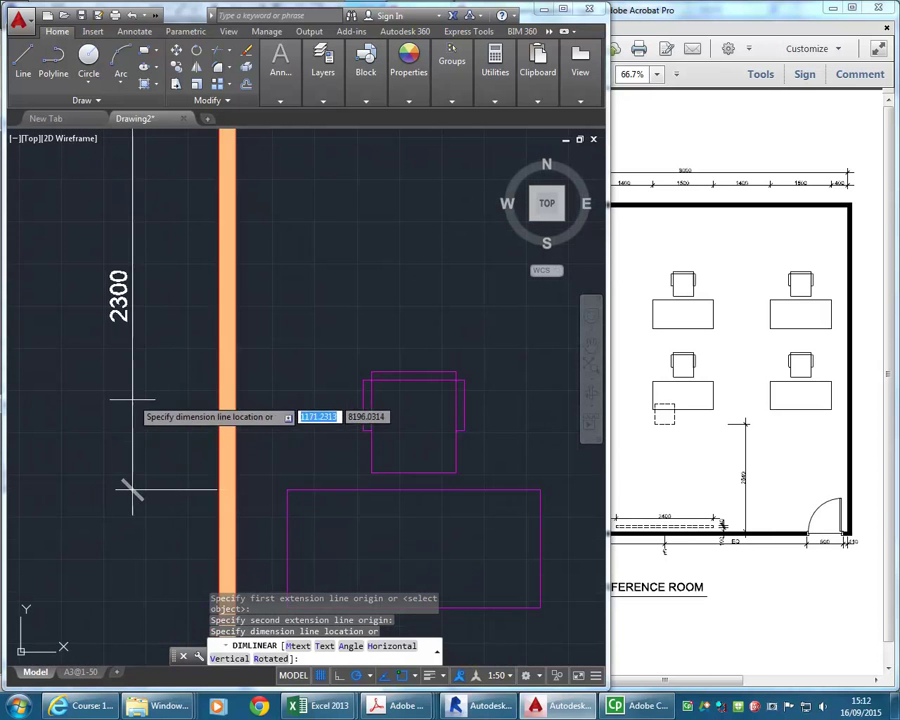
pyautogui.scroll(-2, 150, 408)
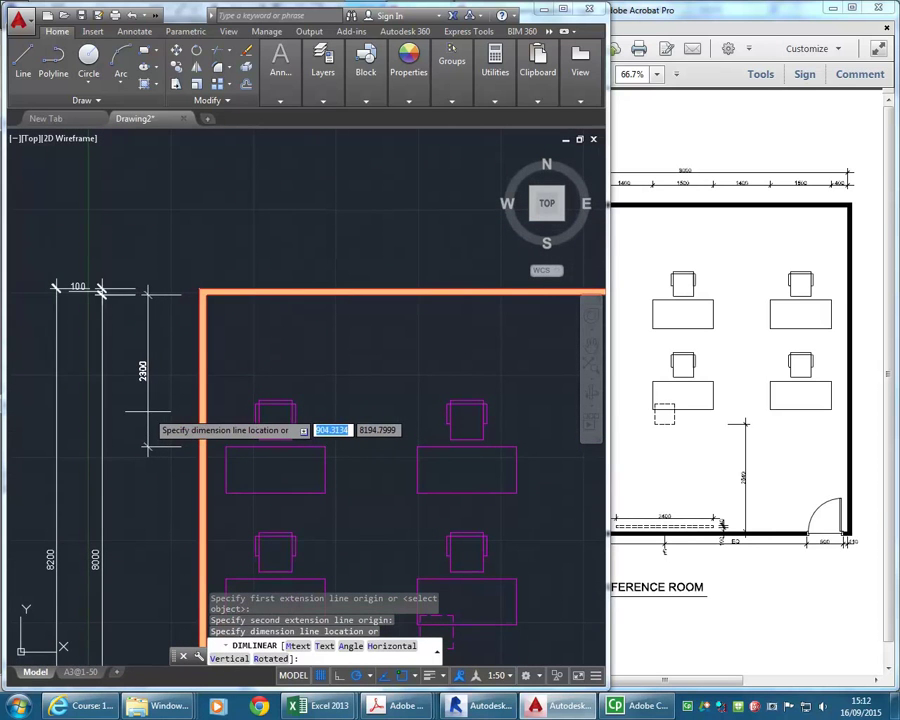
pyautogui.scroll(-5, 148, 412)
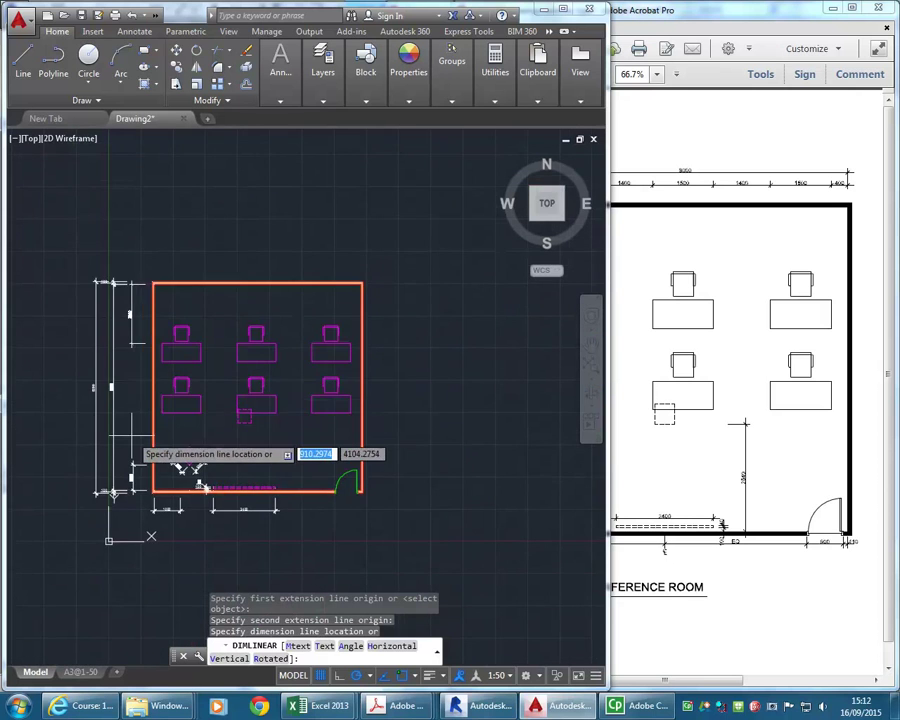
pyautogui.scroll(3, 140, 422)
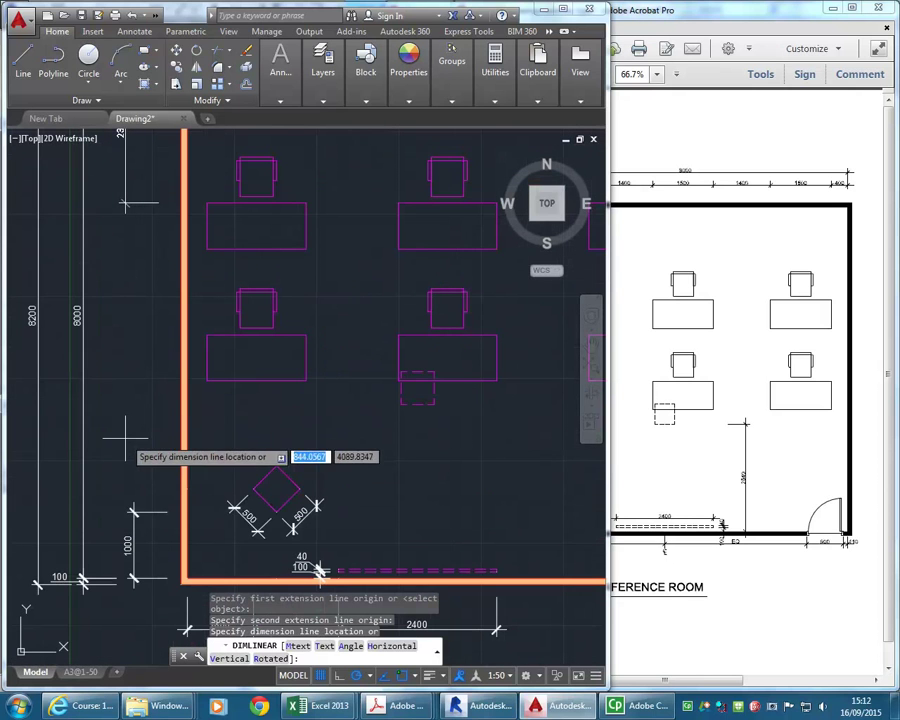
pyautogui.click(133, 508)
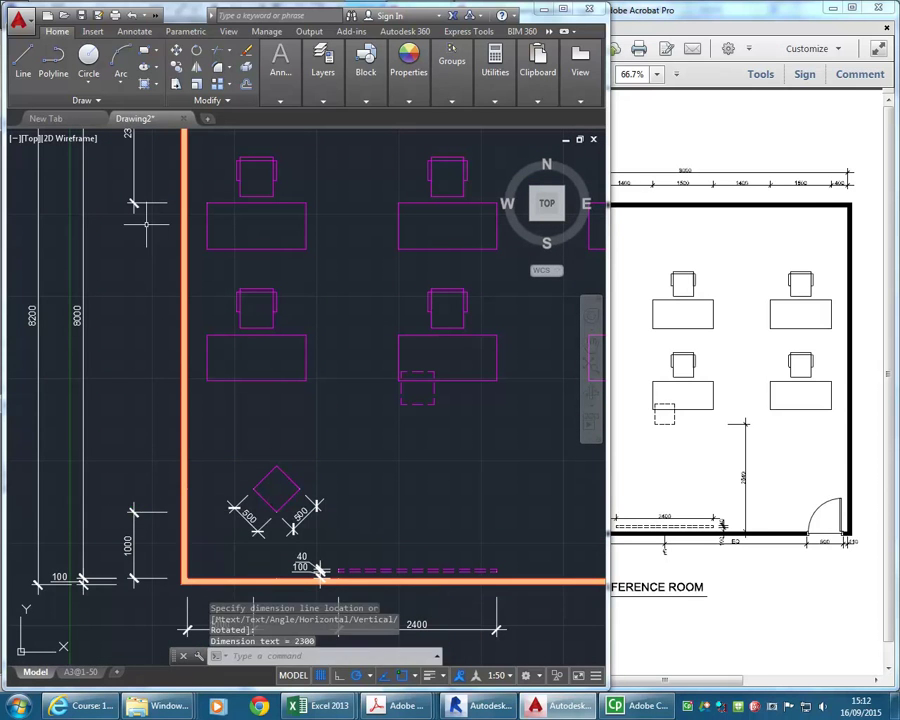
# Continue the vertical dimension down the left desk column, covering both desks' depths and the gap between them.
pyautogui.moveTo(135, 229); pyautogui.dragTo(105, 382, button='middle')
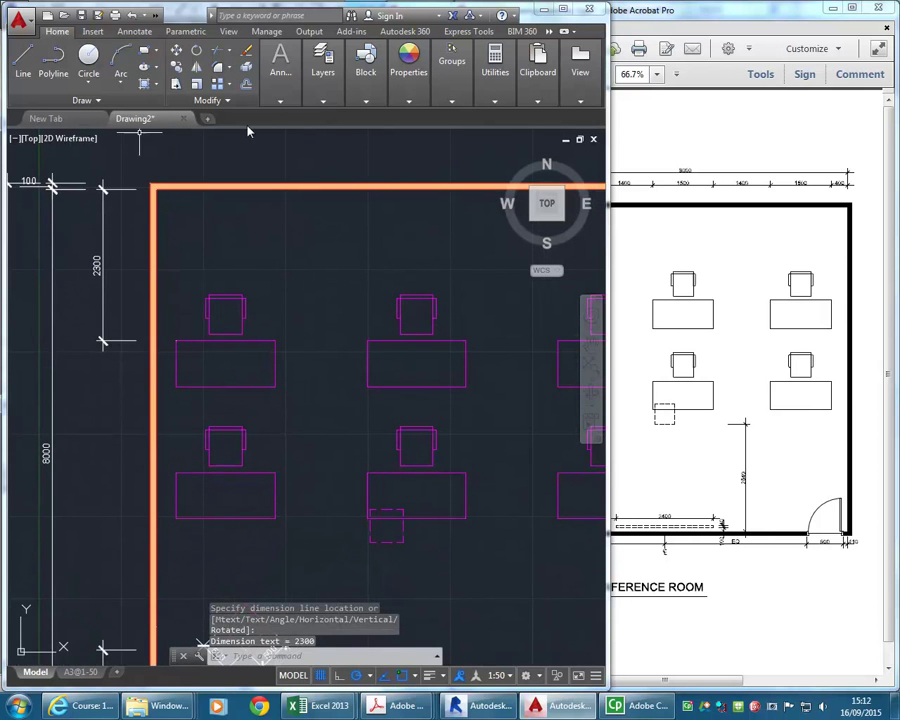
pyautogui.click(278, 103)
pyautogui.click(316, 118)
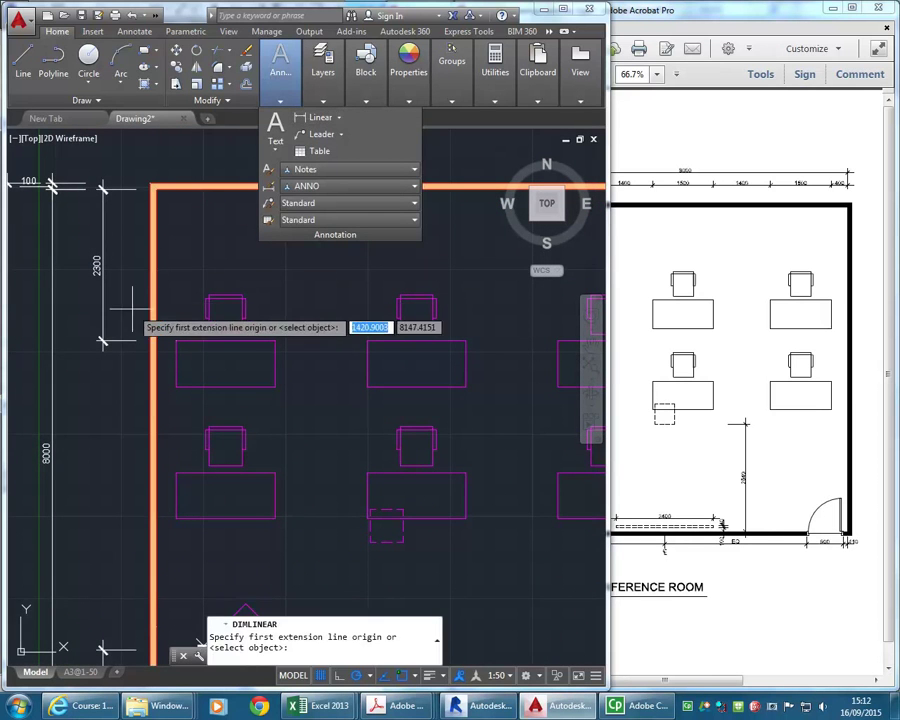
pyautogui.scroll(3, 122, 320)
pyautogui.click(281, 82)
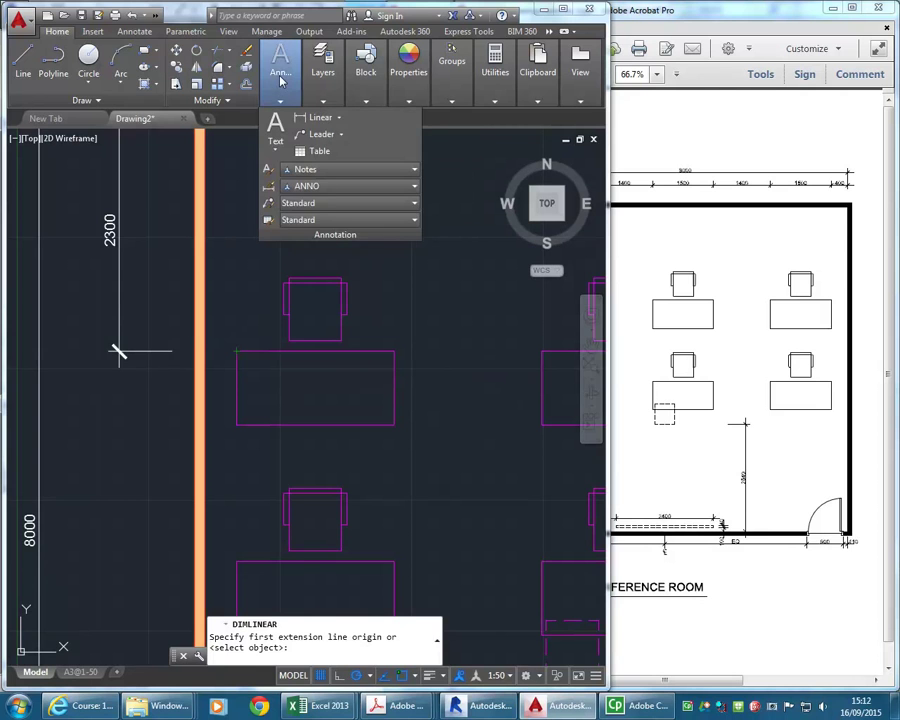
pyautogui.click(134, 32)
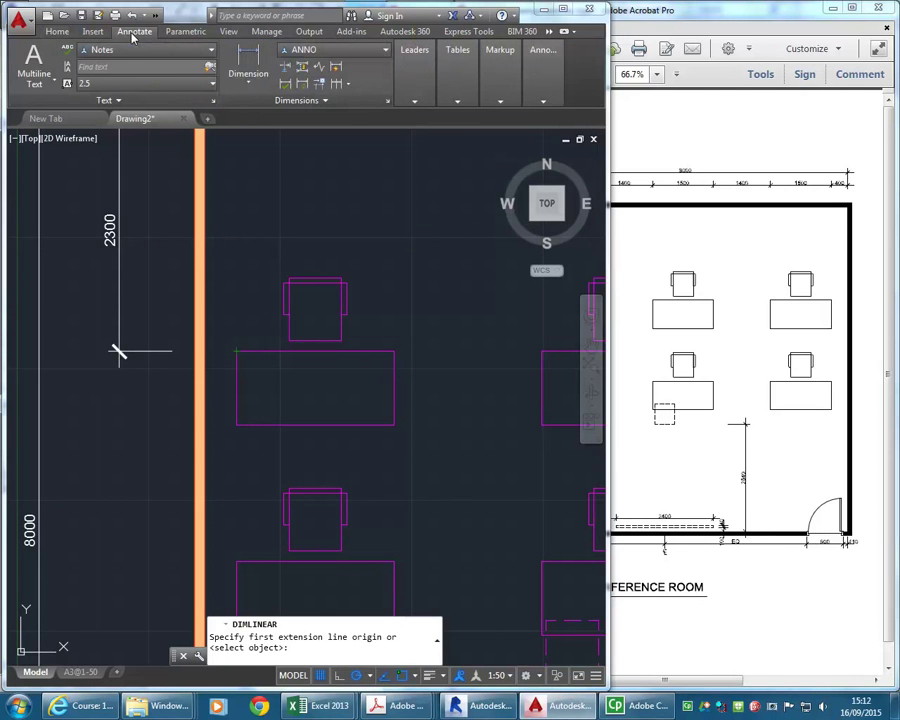
pyautogui.click(337, 84)
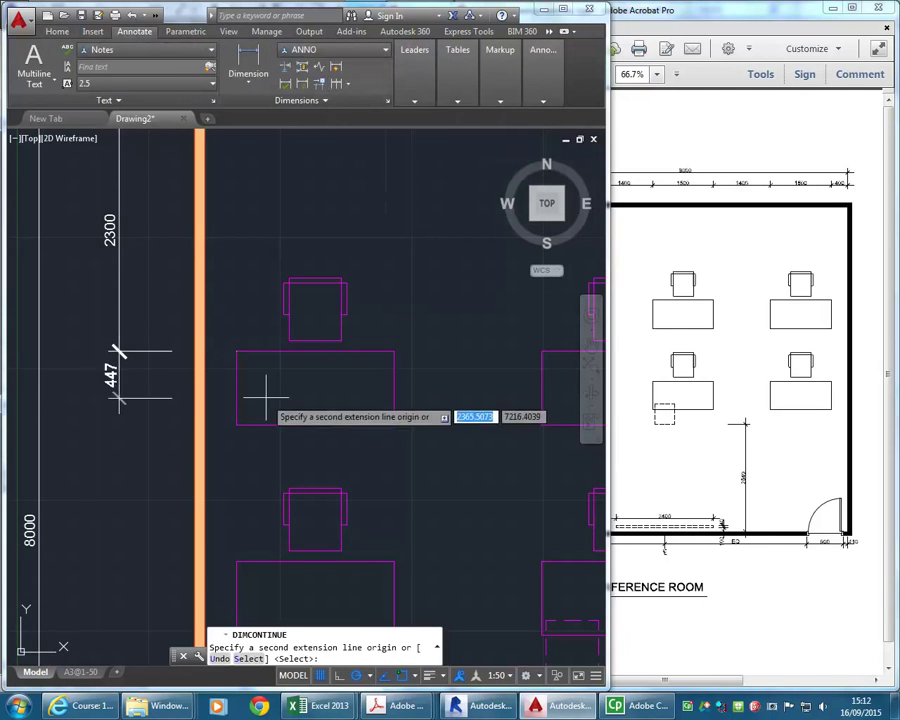
pyautogui.click(236, 425)
pyautogui.moveTo(226, 474); pyautogui.dragTo(214, 410, button='middle')
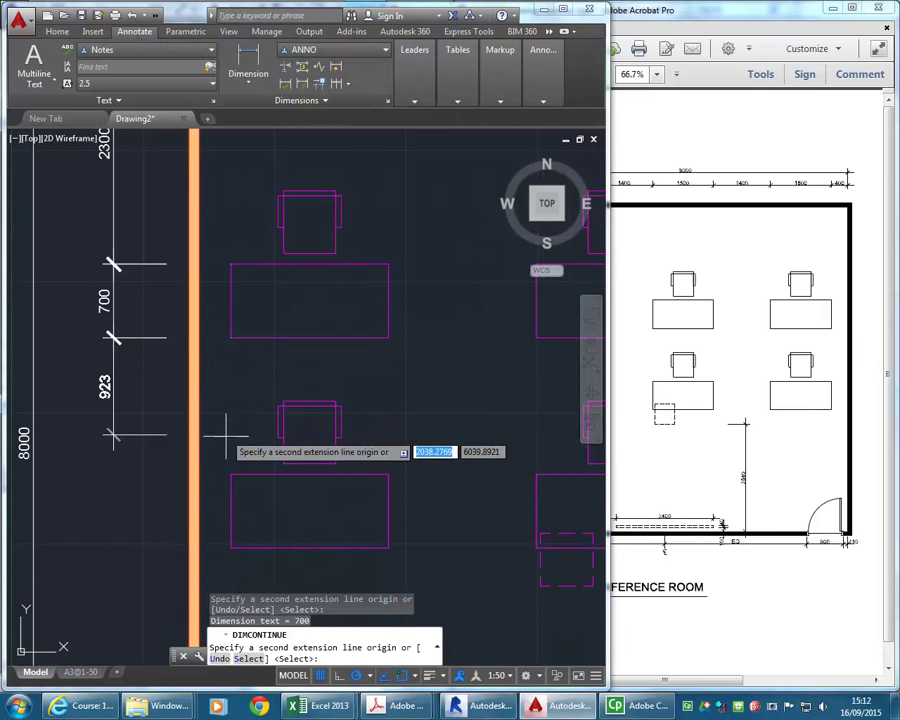
pyautogui.click(230, 474)
pyautogui.rightClick(151, 400)
pyautogui.click(175, 410)
# Add a horizontal linear dimension above the top wall, from the upper-left outer wall corner to the first desk's left edge.
pyautogui.scroll(-5, 125, 400)
pyautogui.moveTo(208, 415)
pyautogui.mouseDown(button='middle')
pyautogui.moveTo(191, 403)
pyautogui.moveTo(220, 438)
pyautogui.mouseUp(button='middle')
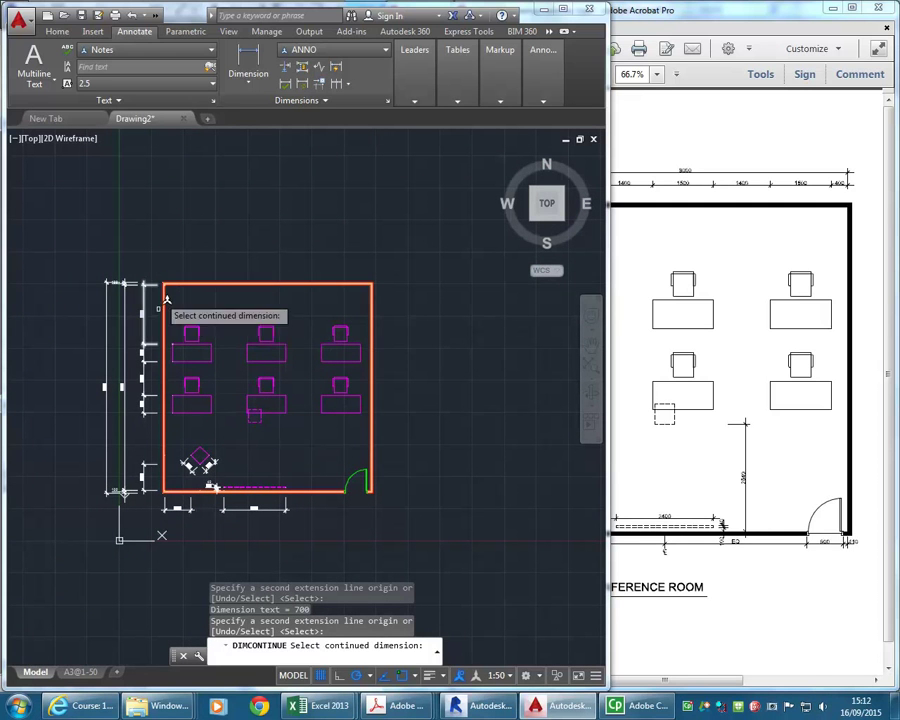
pyautogui.click(255, 72)
pyautogui.scroll(6, 180, 284)
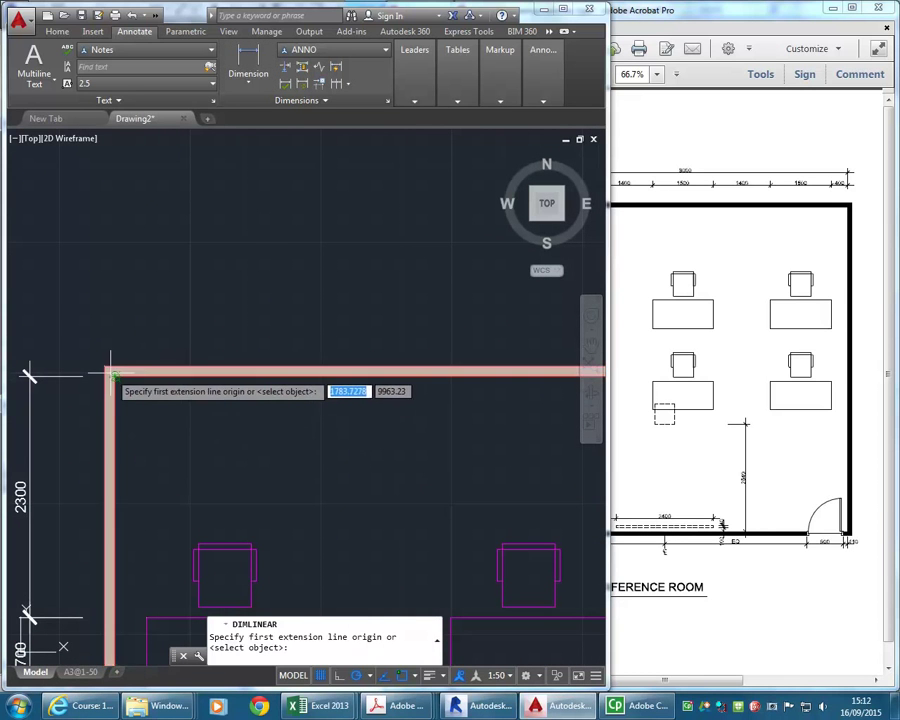
pyautogui.click(105, 367)
pyautogui.scroll(-3, 98, 340)
pyautogui.scroll(5, 120, 392)
pyautogui.click(100, 484)
pyautogui.scroll(-3, 150, 400)
pyautogui.scroll(2, 135, 220)
pyautogui.scroll(-2, 160, 220)
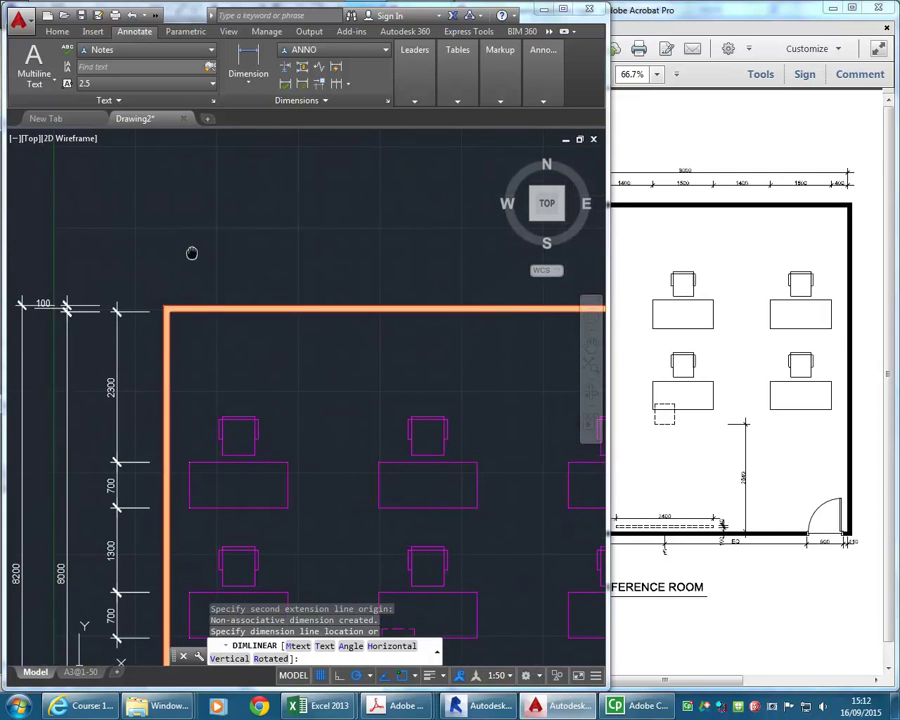
pyautogui.click(188, 257)
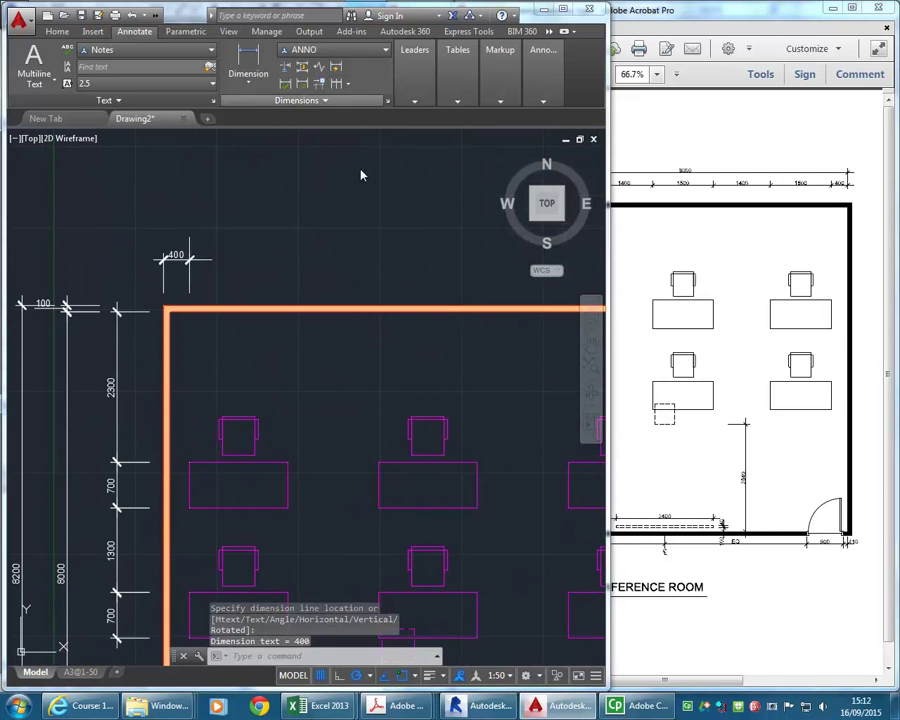
# Continue the horizontal dimension across the widths and gaps of the three upper desks to the right wall's inner corner.
pyautogui.click(338, 87)
pyautogui.click(290, 462)
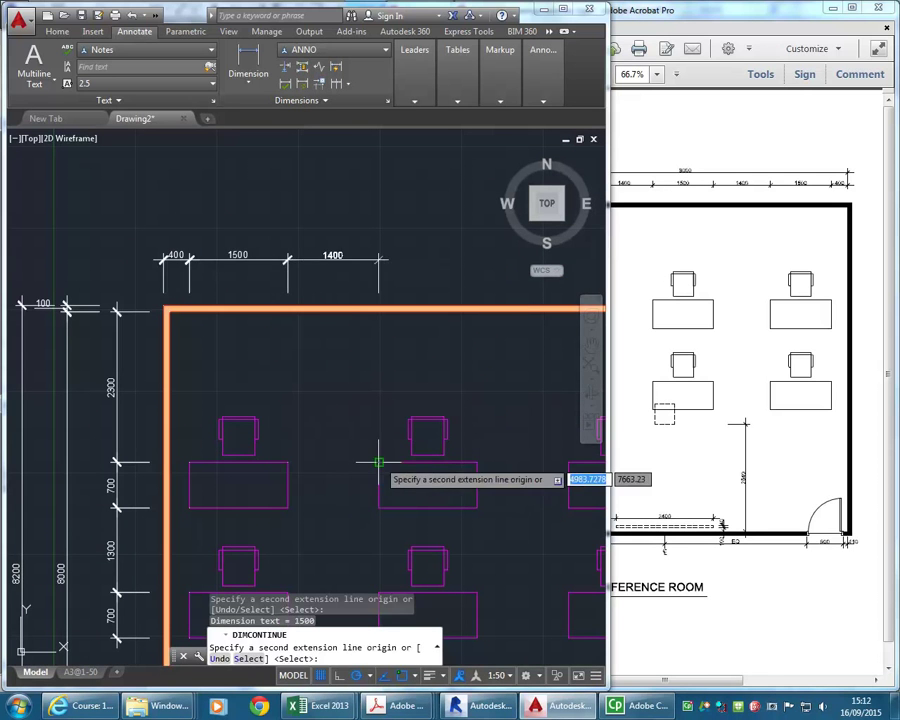
pyautogui.click(378, 462)
pyautogui.moveTo(476, 430); pyautogui.dragTo(362, 452, button='middle')
pyautogui.click(363, 460)
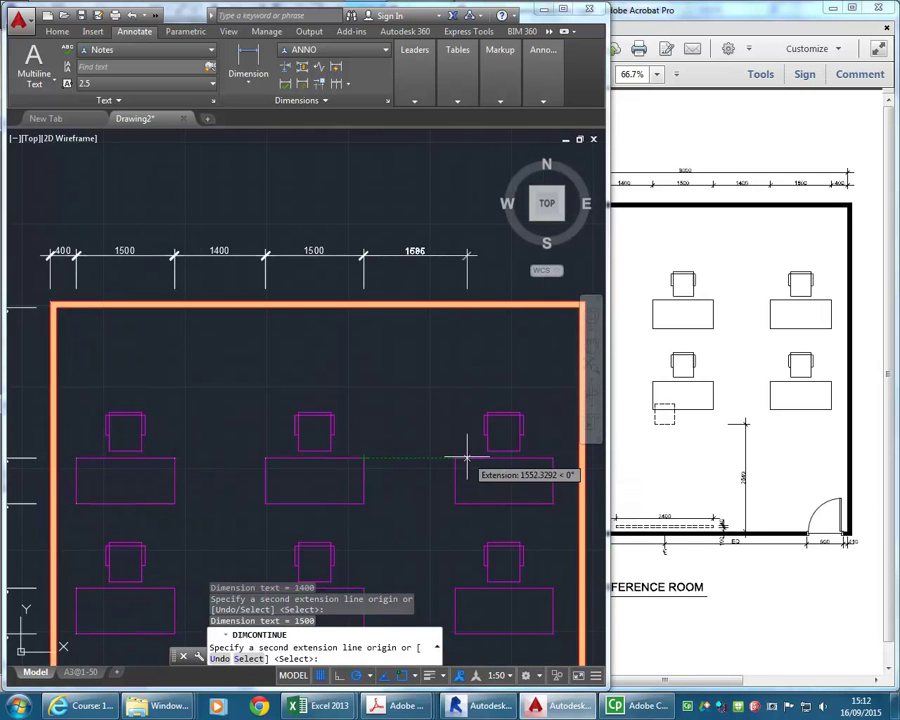
pyautogui.moveTo(455, 458); pyautogui.dragTo(336, 424, button='middle')
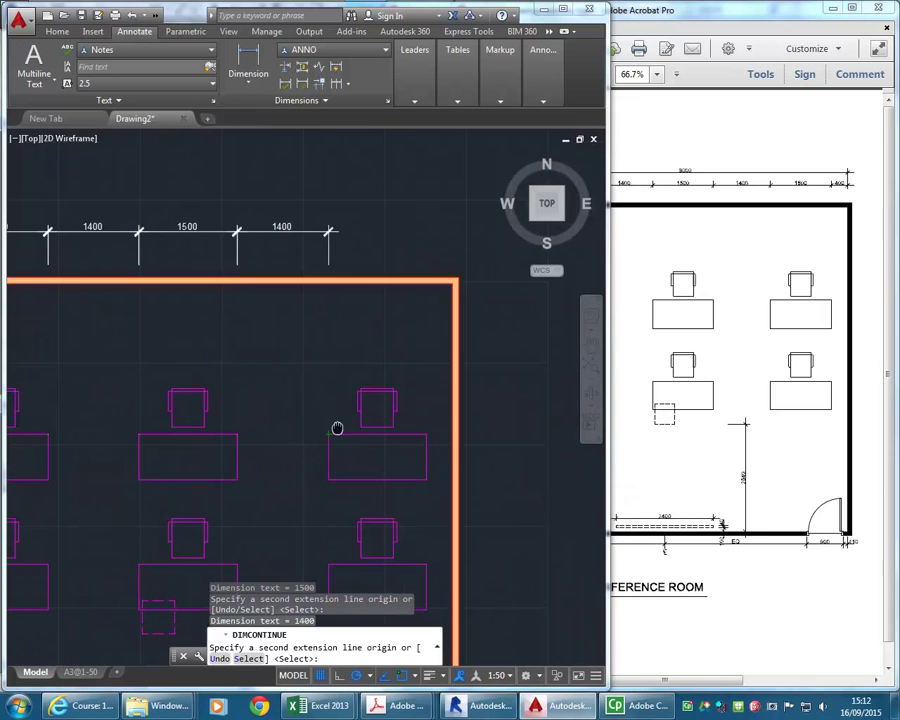
pyautogui.click(427, 433)
pyautogui.click(453, 285)
pyautogui.rightClick(342, 227)
pyautogui.click(372, 235)
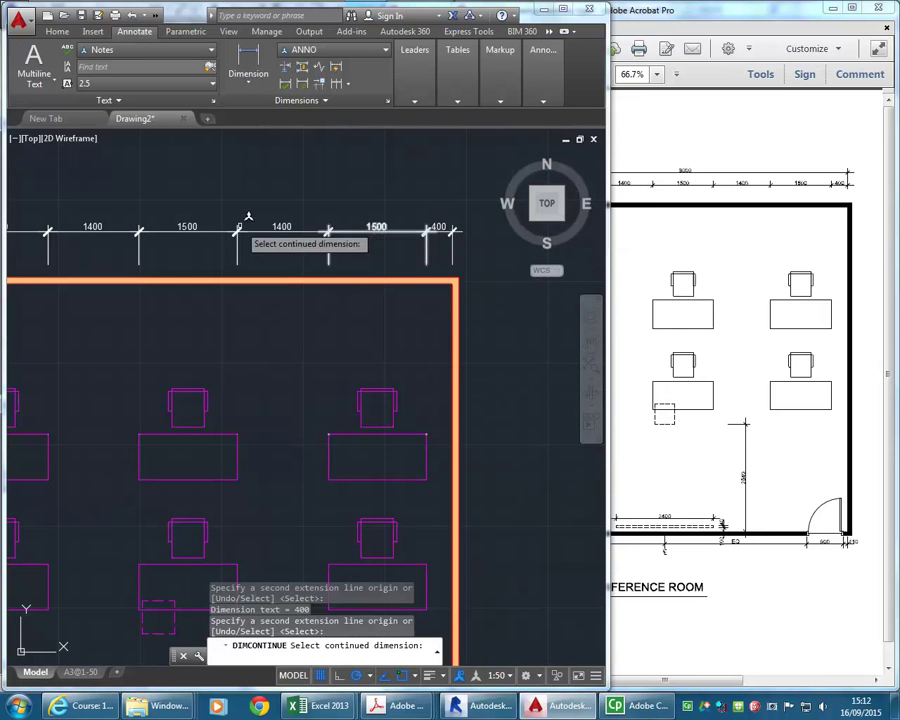
# Dimension the left wall's thickness horizontally at the upper-left corner, placed above the desk dimension chain.
pyautogui.scroll(-3, 335, 260)
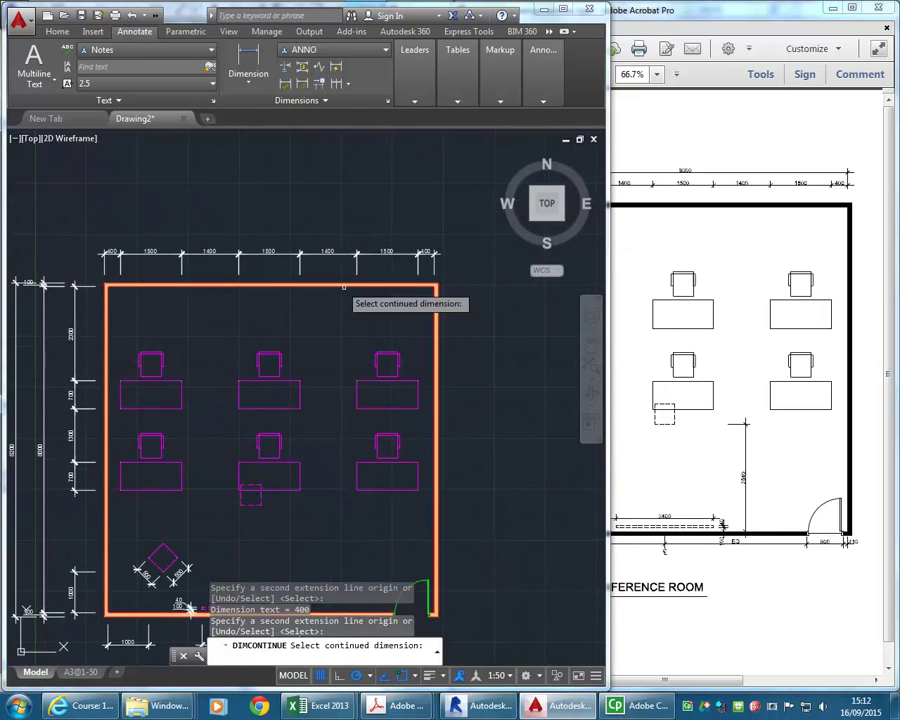
pyautogui.click(243, 60)
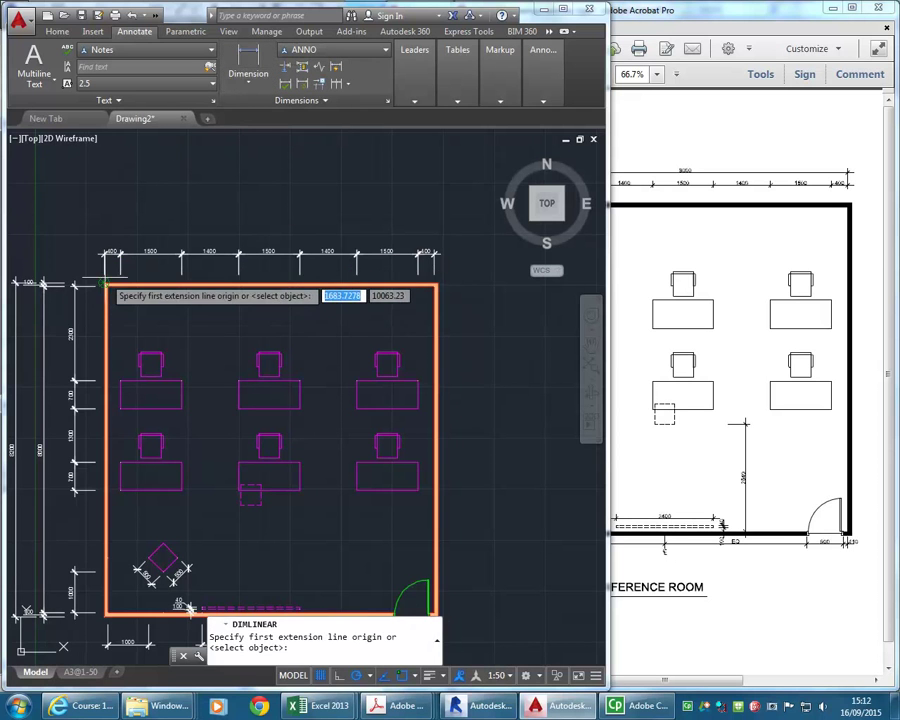
pyautogui.scroll(5, 106, 285)
pyautogui.click(117, 318)
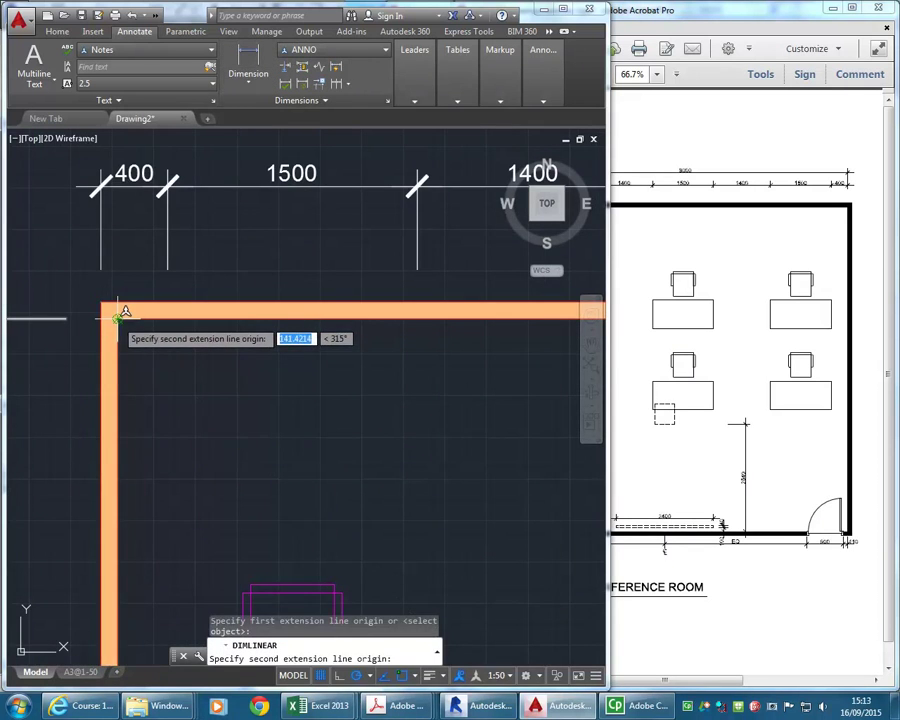
pyautogui.click(117, 318)
pyautogui.scroll(-3, 110, 320)
pyautogui.moveTo(96, 170); pyautogui.dragTo(88, 220, button='middle')
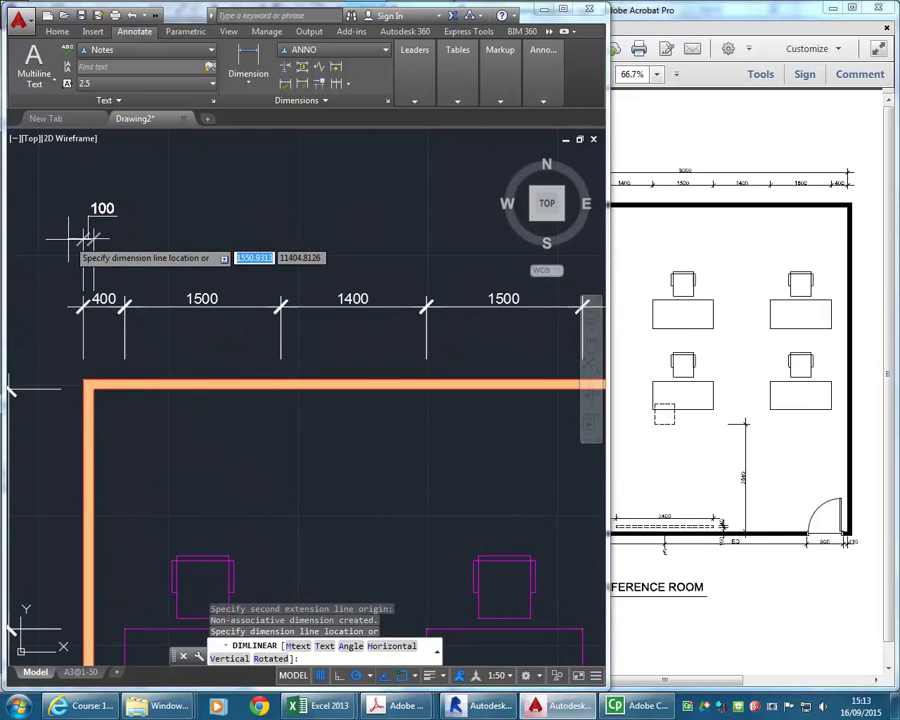
pyautogui.click(87, 215)
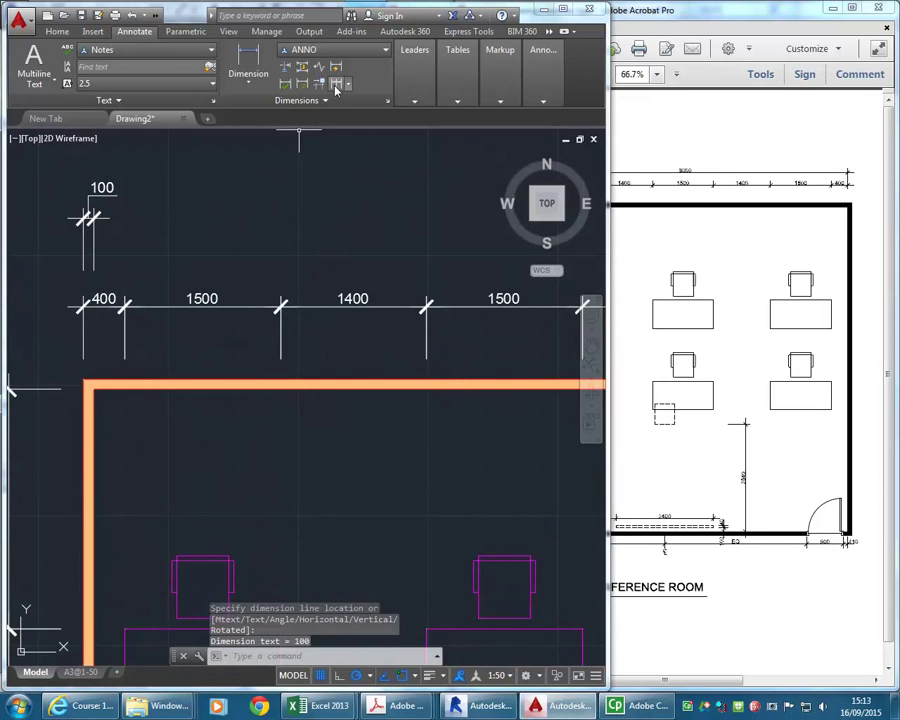
# Continue the wall thickness dimension across the room to the right wall's inner corner and then its outer corner.
pyautogui.click(336, 85)
pyautogui.scroll(-3, 345, 145)
pyautogui.moveTo(350, 150); pyautogui.dragTo(210, 158, button='middle')
pyautogui.scroll(2, 365, 288)
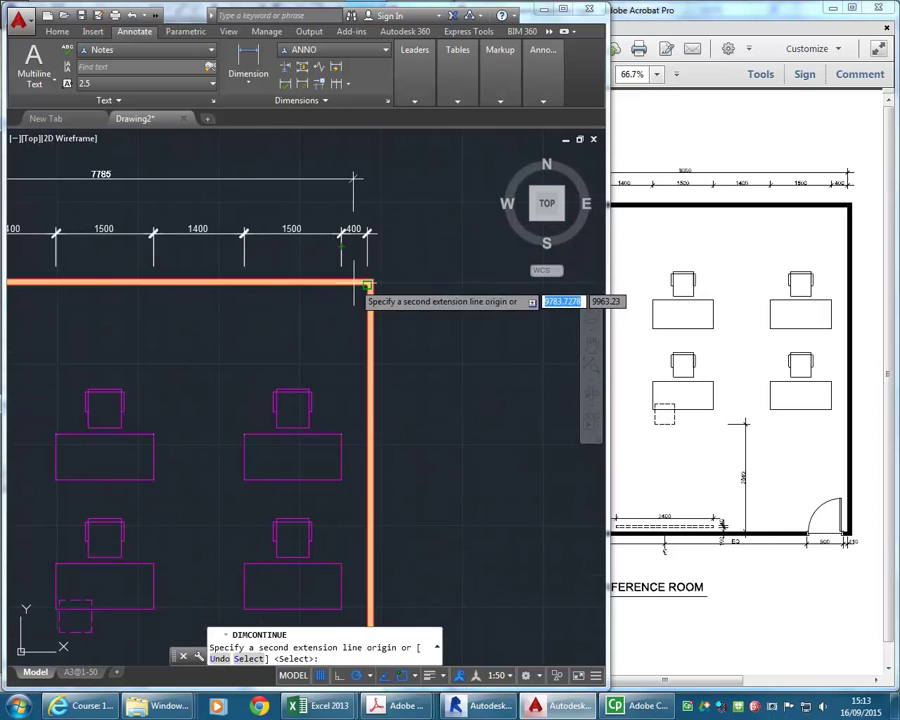
pyautogui.click(367, 284)
pyautogui.click(372, 282)
pyautogui.press('Return')
# Add an overall horizontal linear dimension between the top wall's outer corners, placed above the continued wall dimensions.
pyautogui.scroll(-4, 290, 254)
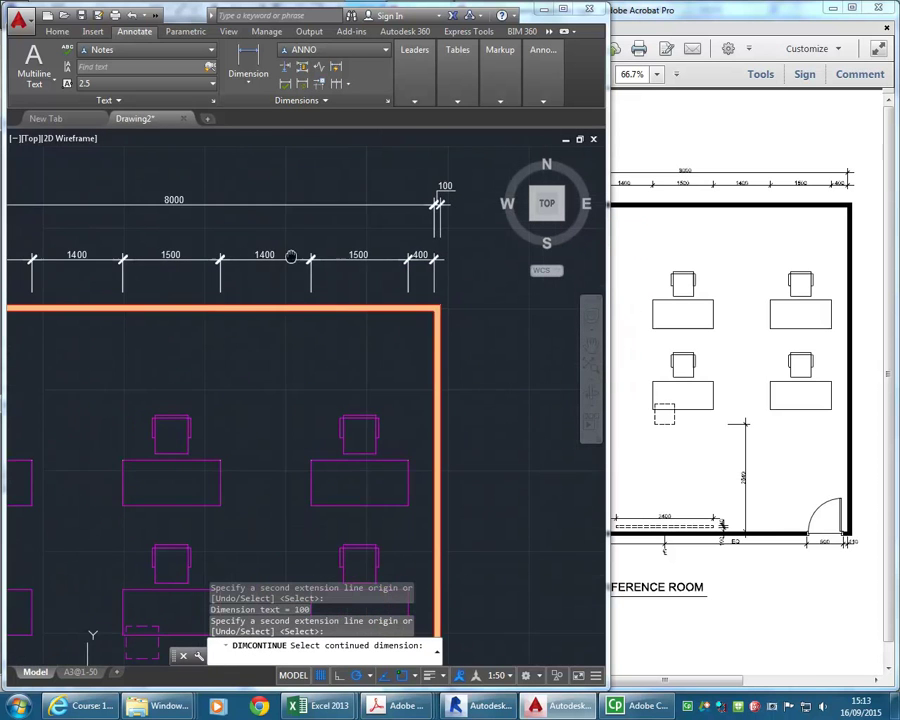
pyautogui.click(249, 58)
pyautogui.scroll(5, 197, 329)
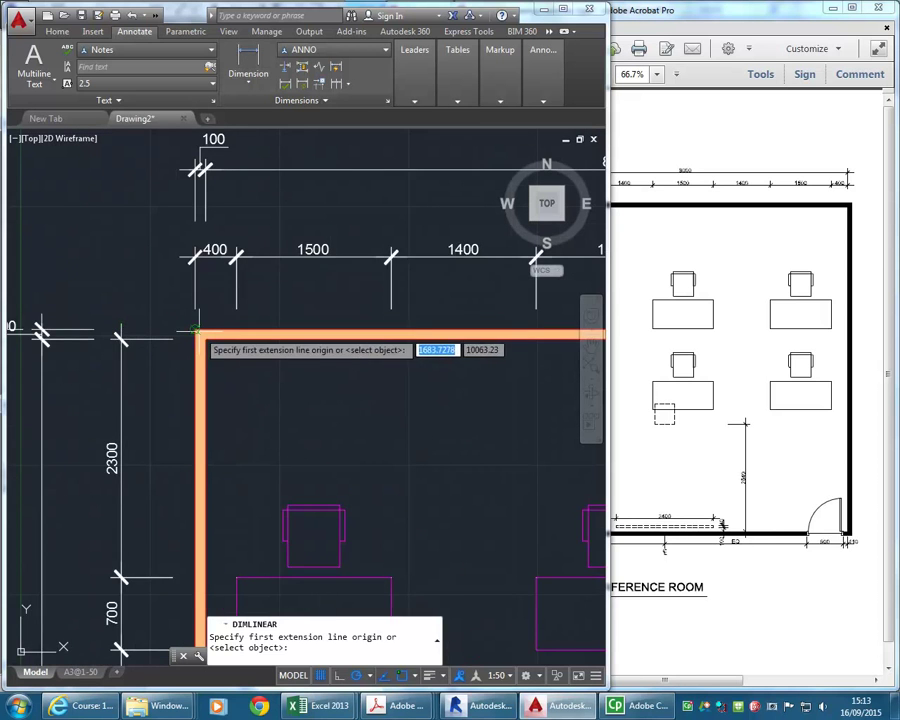
pyautogui.click(197, 329)
pyautogui.scroll(-4, 197, 329)
pyautogui.moveTo(534, 300); pyautogui.dragTo(362, 300, button='middle')
pyautogui.scroll(6, 366, 346)
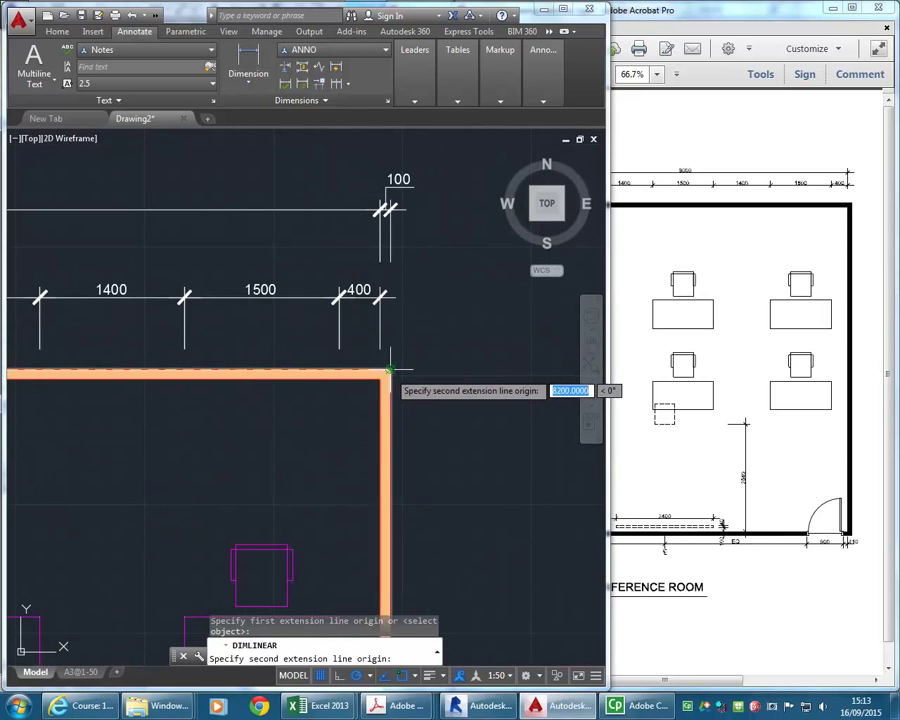
pyautogui.click(390, 370)
pyautogui.scroll(-2, 390, 370)
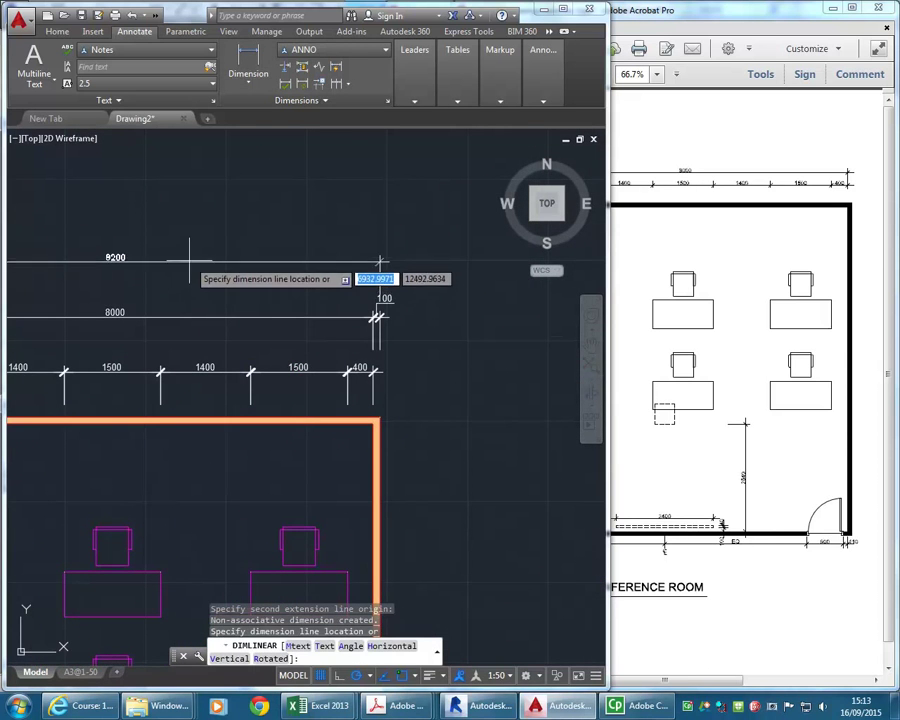
pyautogui.click(189, 262)
# Add a vertical linear dimension between the dashed square's lower edge and the bottom wall's inner face, placed outside the left wall.
pyautogui.scroll(-4, 189, 262)
pyautogui.scroll(2, 209, 356)
pyautogui.moveTo(209, 356); pyautogui.dragTo(220, 383, button='middle')
pyautogui.moveTo(205, 452)
pyautogui.mouseDown(button='middle')
pyautogui.moveTo(255, 366)
pyautogui.moveTo(280, 475)
pyautogui.mouseUp(button='middle')
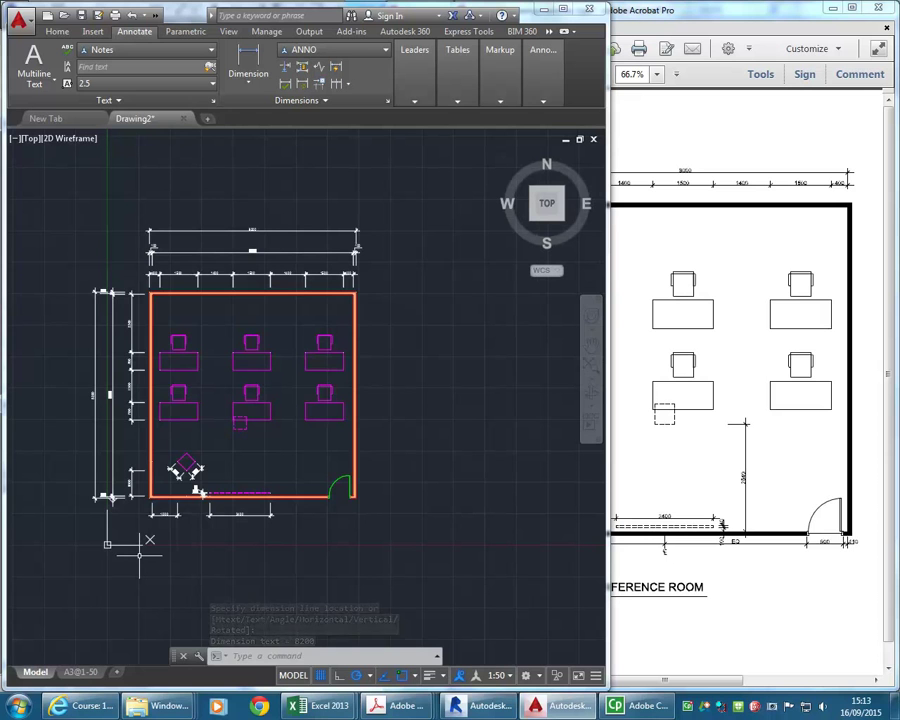
pyautogui.scroll(4, 199, 491)
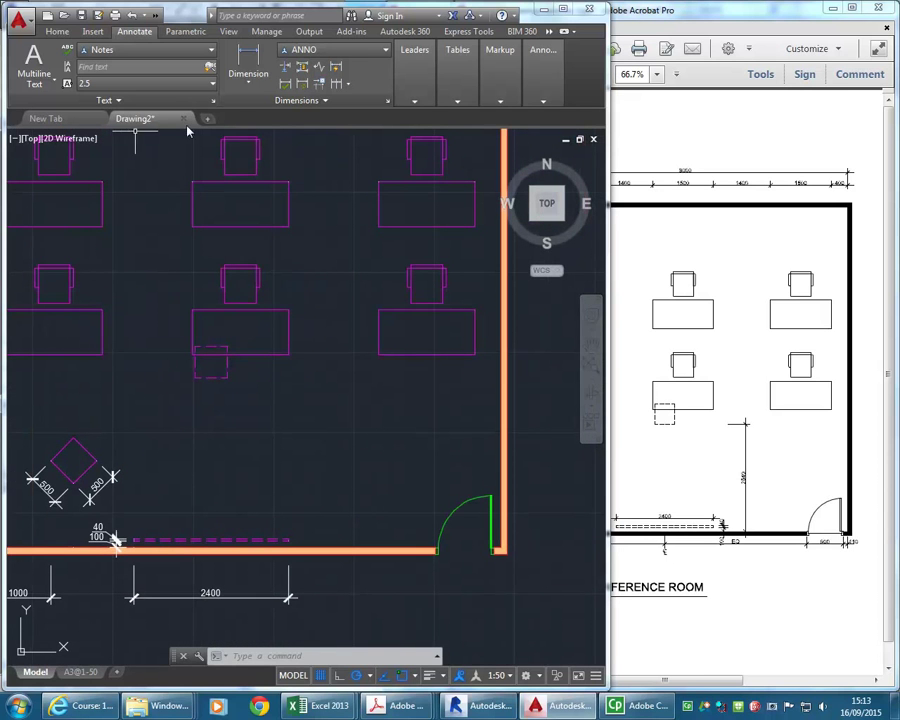
pyautogui.click(239, 60)
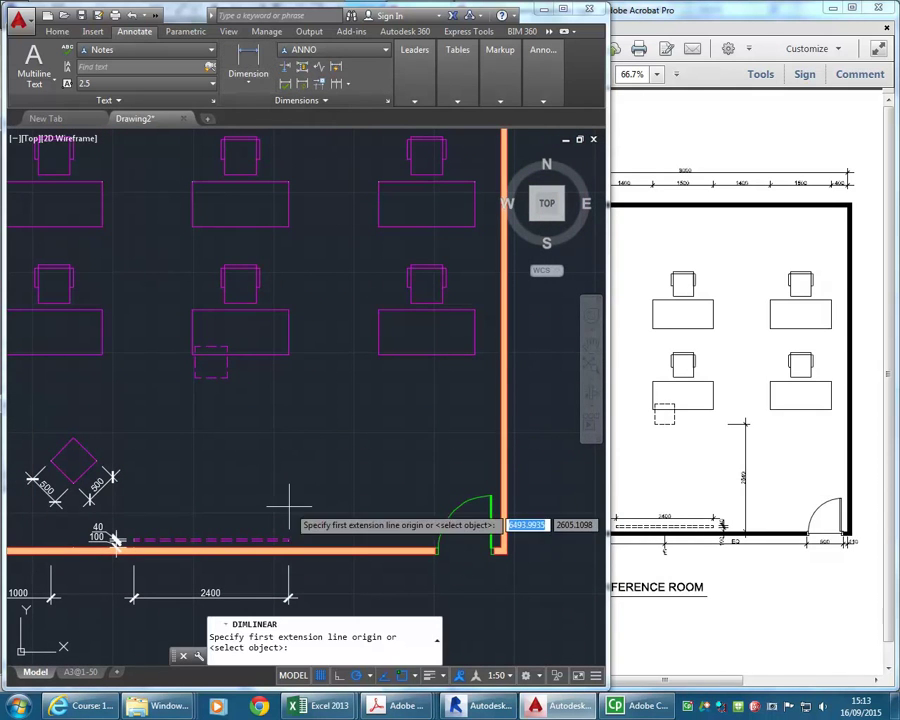
pyautogui.moveTo(240, 525); pyautogui.dragTo(352, 458, button='middle')
pyautogui.click(323, 379)
pyautogui.scroll(4, 312, 536)
pyautogui.click(382, 578)
pyautogui.scroll(-3, 221, 466)
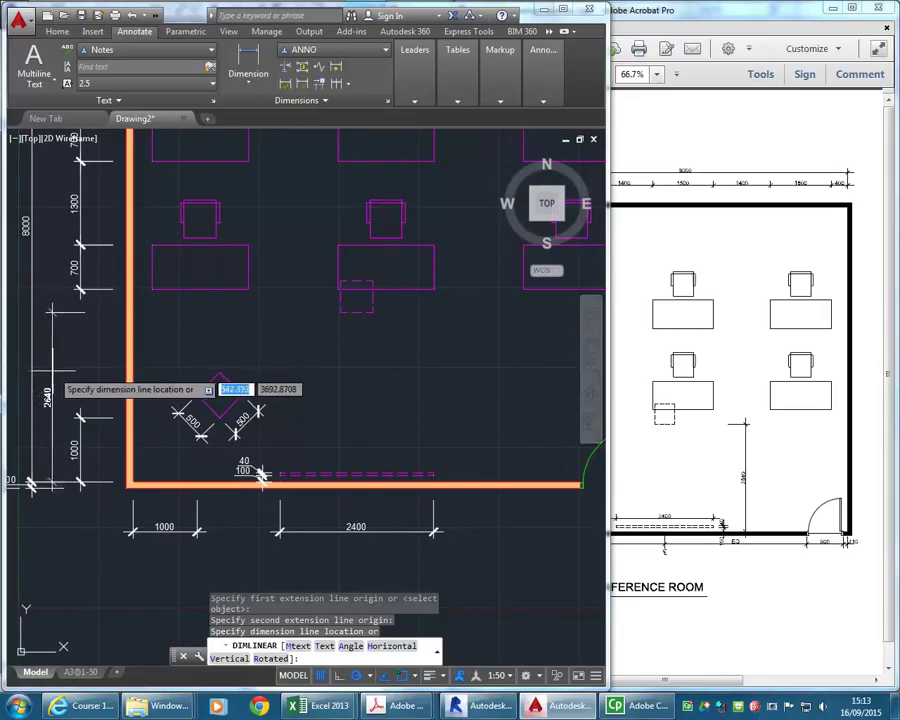
pyautogui.click(54, 311)
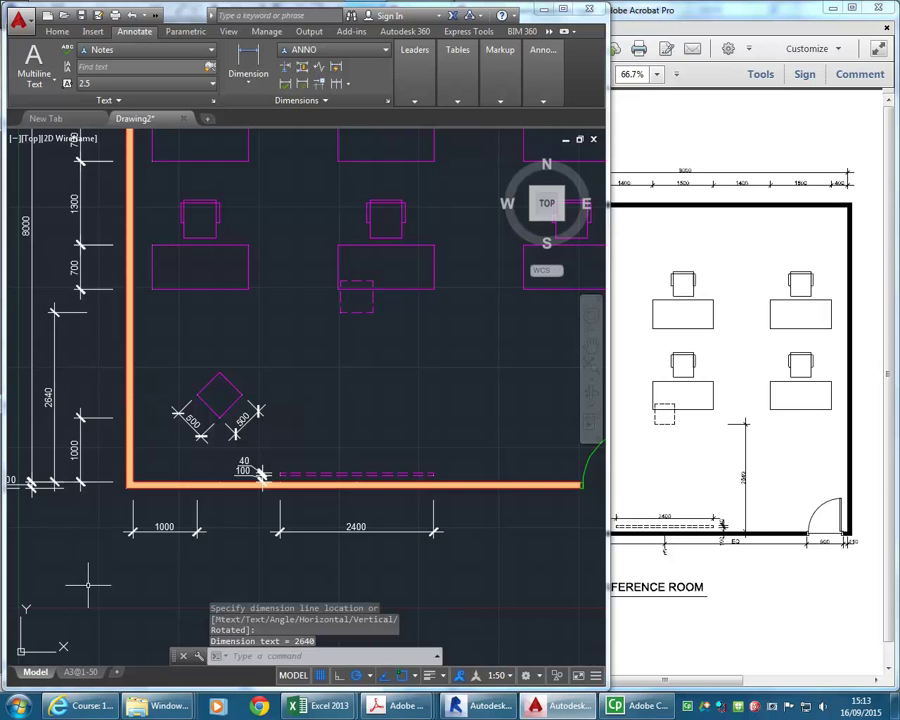
# Dimension the short wall piece horizontally from the right wall's inner corner to the door opening, placed below the bottom wall.
pyautogui.scroll(-2, 88, 585)
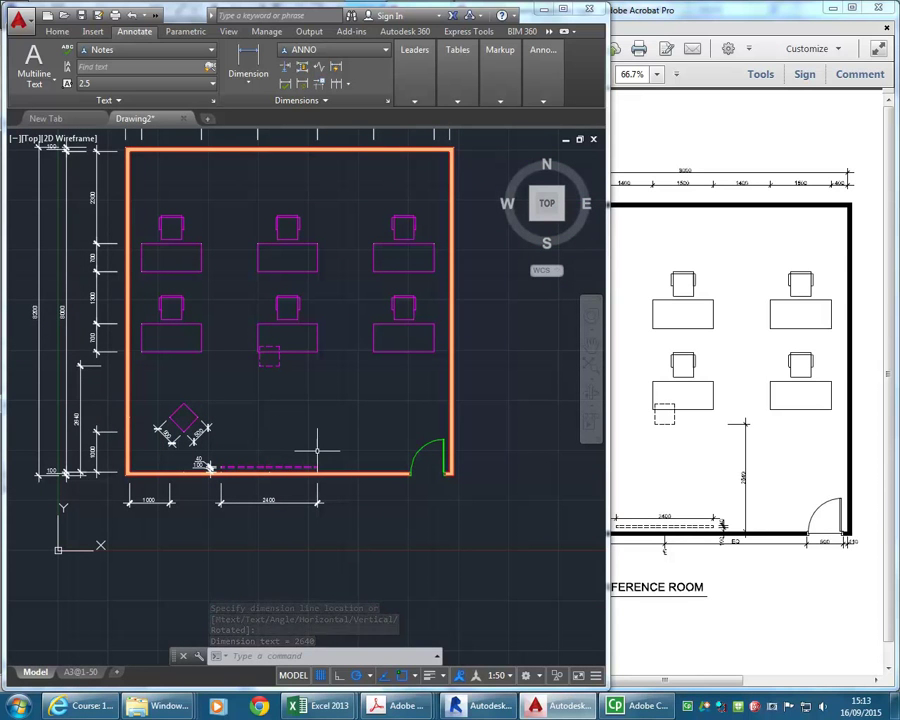
pyautogui.moveTo(305, 437)
pyautogui.mouseDown(button='middle')
pyautogui.moveTo(290, 416)
pyautogui.moveTo(314, 418)
pyautogui.mouseUp(button='middle')
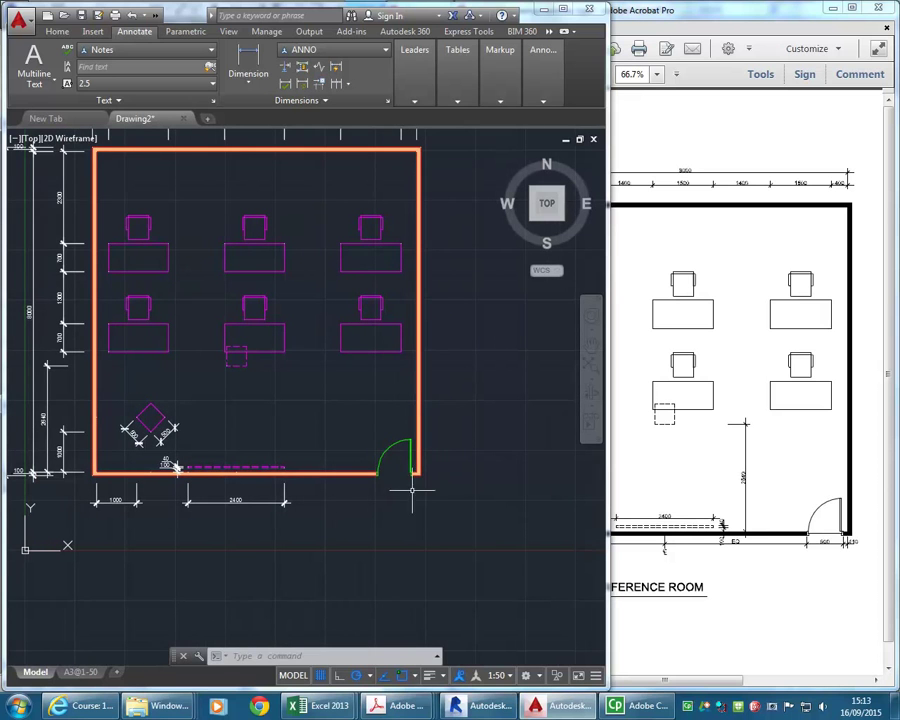
pyautogui.click(248, 60)
pyautogui.scroll(5, 405, 445)
pyautogui.click(412, 441)
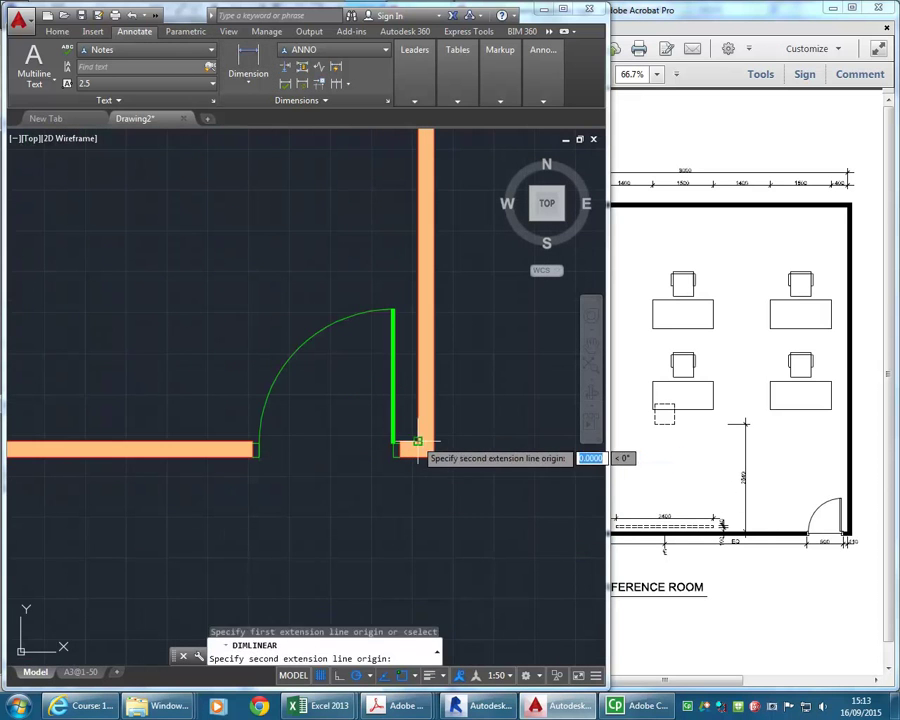
pyautogui.scroll(4, 408, 430)
pyautogui.click(351, 449)
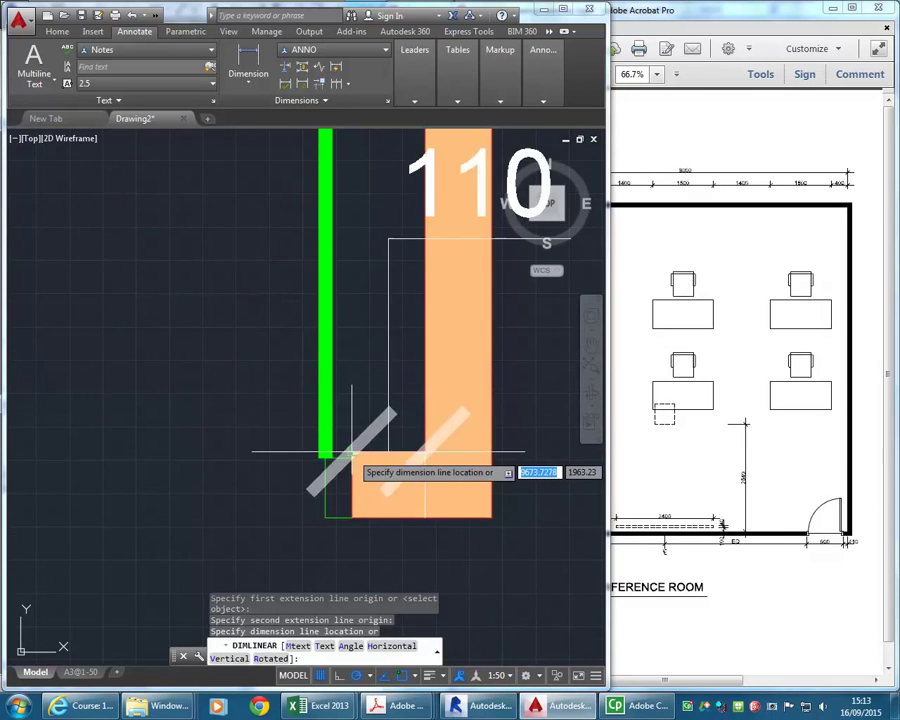
pyautogui.scroll(-8, 352, 457)
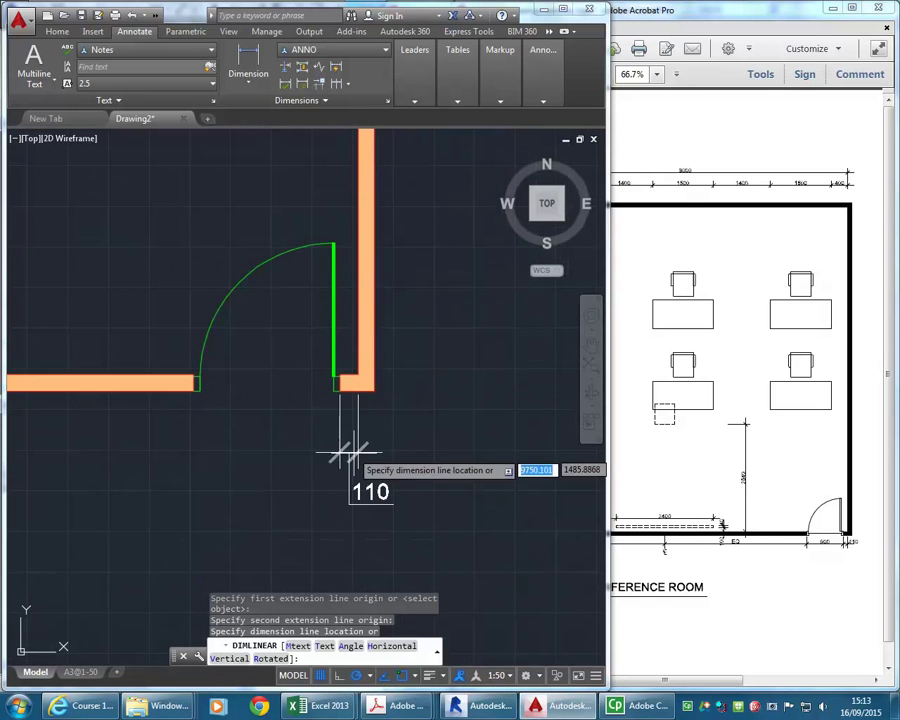
pyautogui.click(338, 507)
# Continue the dimension across the door opening and along the bottom wall to the left wall's inner corner.
pyautogui.scroll(2, 300, 486)
pyautogui.moveTo(300, 486); pyautogui.dragTo(258, 494, button='middle')
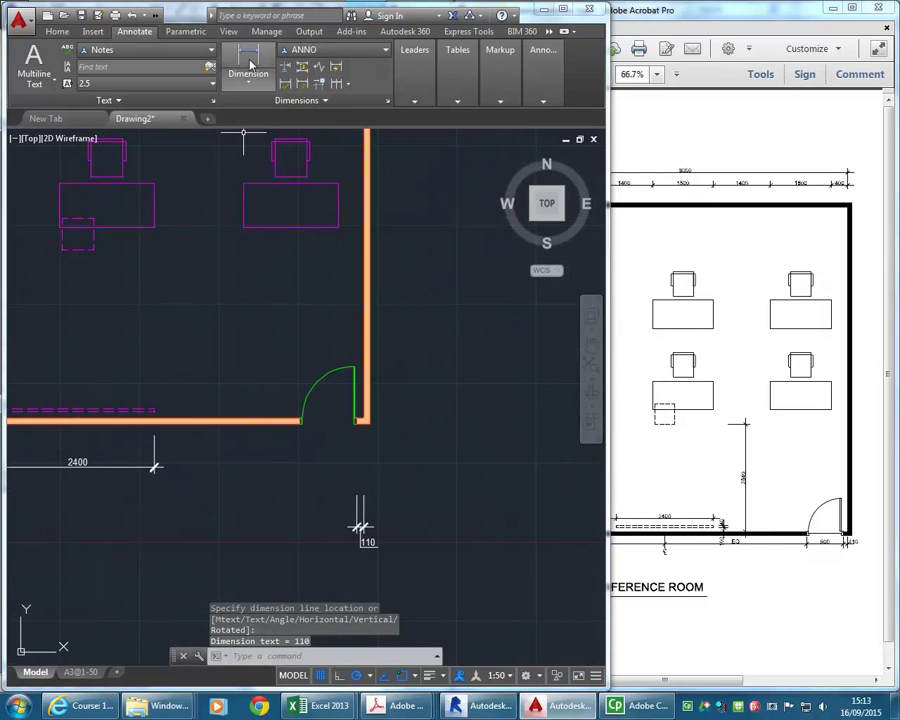
pyautogui.click(340, 84)
pyautogui.scroll(4, 273, 402)
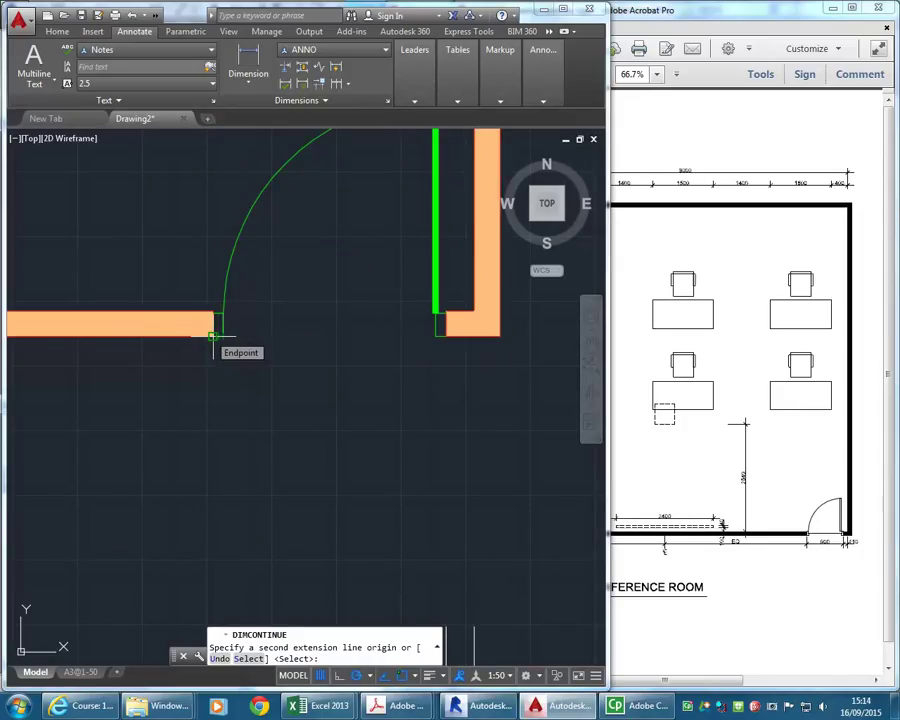
pyautogui.click(213, 336)
pyautogui.scroll(-5, 60, 465)
pyautogui.moveTo(88, 458); pyautogui.dragTo(252, 424, button='middle')
pyautogui.scroll(-2, 258, 436)
pyautogui.moveTo(10, 430); pyautogui.dragTo(250, 420, button='middle')
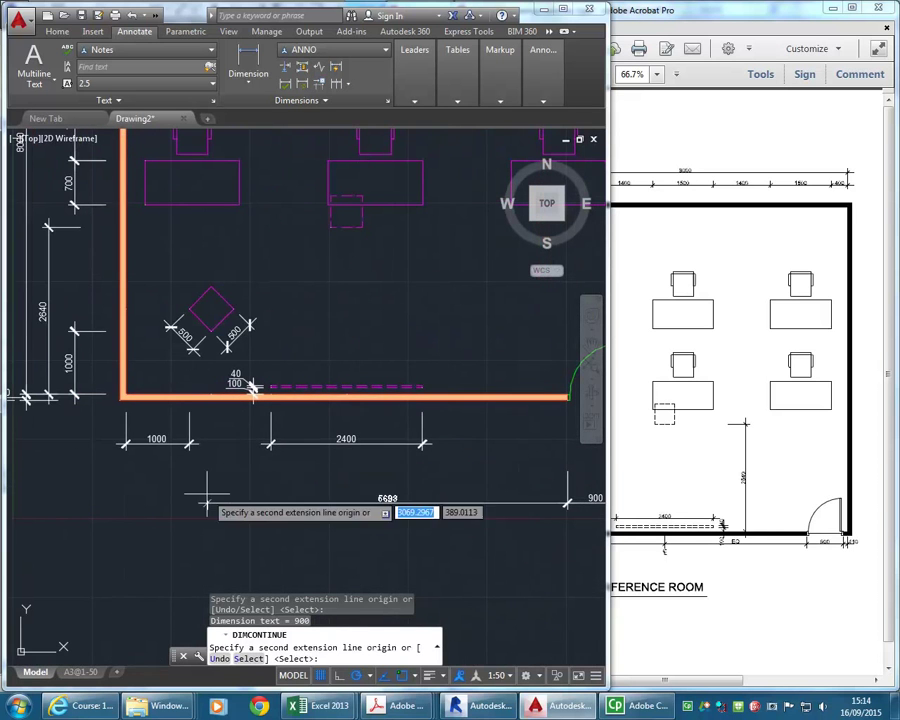
pyautogui.click(125, 395)
pyautogui.rightClick(172, 492)
pyautogui.click(190, 497)
pyautogui.scroll(-2, 178, 493)
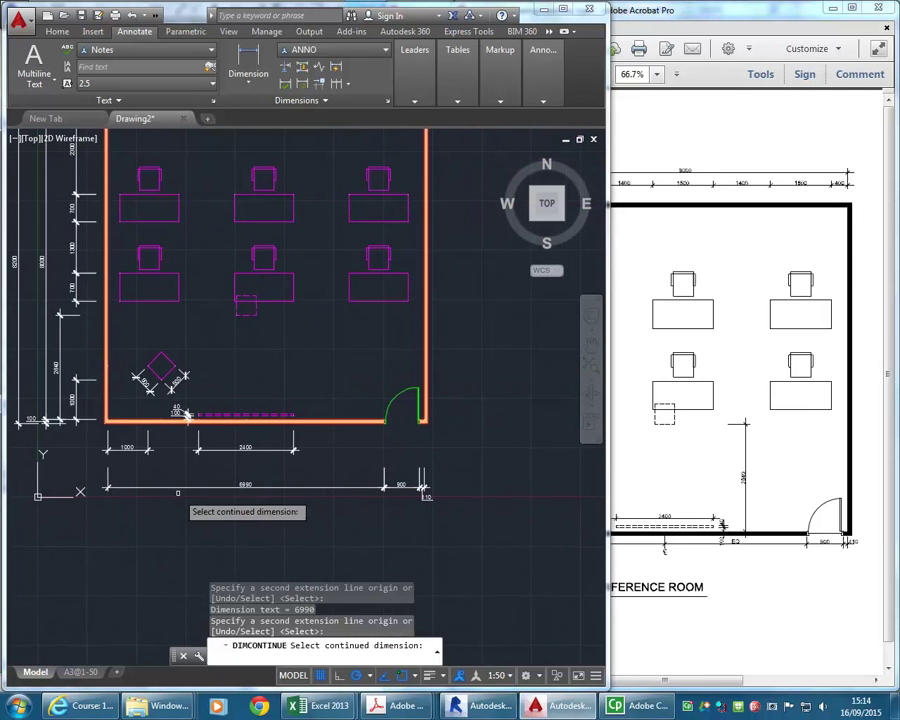
pyautogui.press('Return')
pyautogui.moveTo(132, 488); pyautogui.dragTo(135, 520, button='middle')
pyautogui.scroll(-2, 135, 517)
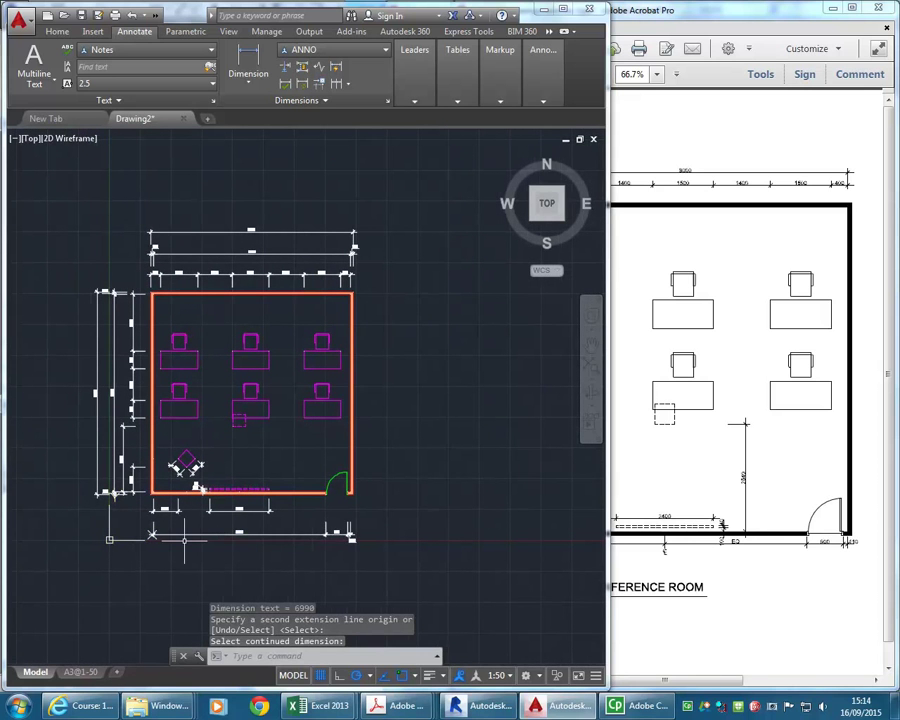
# Compare the dimensioned plan with the PDF exercise and examine the dashed square at the lower middle desk.
pyautogui.moveTo(240, 538); pyautogui.dragTo(257, 540, button='middle')
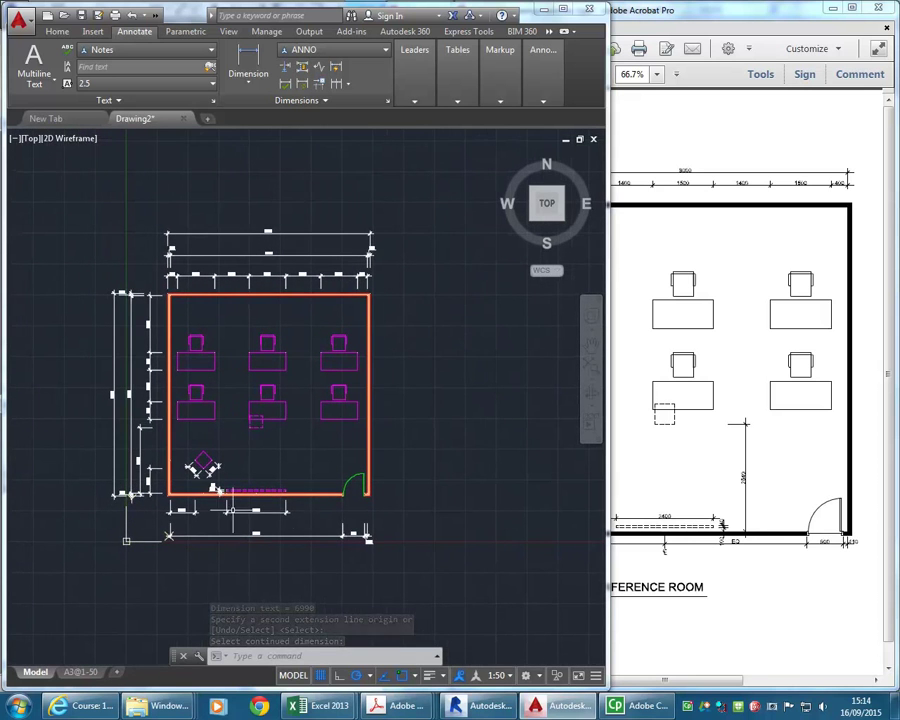
pyautogui.click(652, 505)
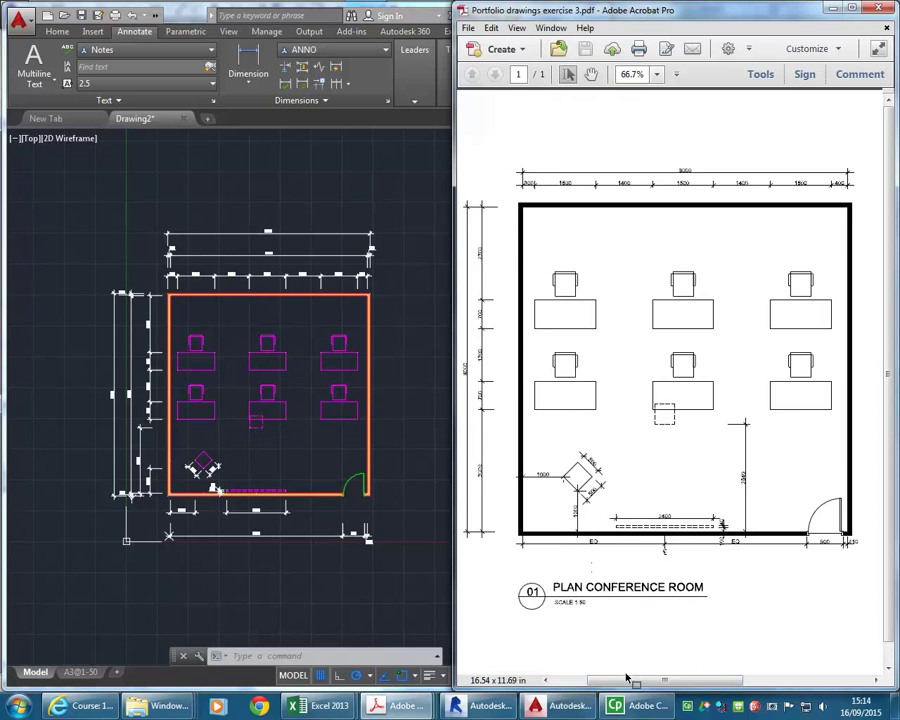
pyautogui.moveTo(652, 688)
pyautogui.mouseDown()
pyautogui.moveTo(696, 684)
pyautogui.moveTo(632, 690)
pyautogui.moveTo(646, 692)
pyautogui.mouseUp()
pyautogui.click(268, 446)
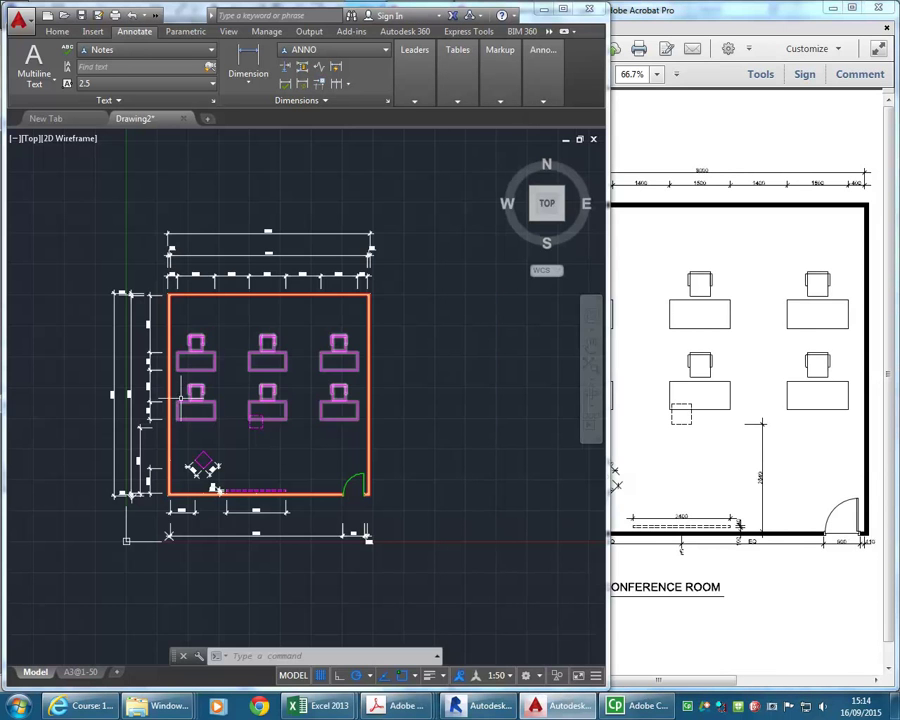
pyautogui.scroll(3, 269, 427)
pyautogui.scroll(2, 269, 427)
pyautogui.scroll(2, 196, 571)
pyautogui.scroll(3, 240, 440)
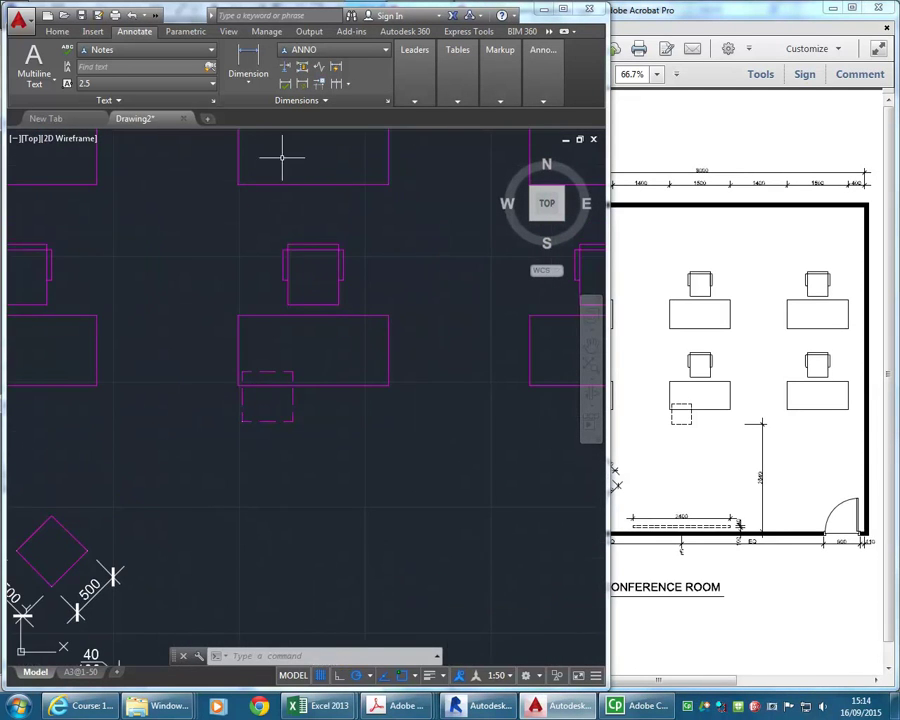
# Review the Notes text style's font, annotative setting and paper text height, and leave the style unchanged.
pyautogui.click(57, 31)
pyautogui.click(280, 72)
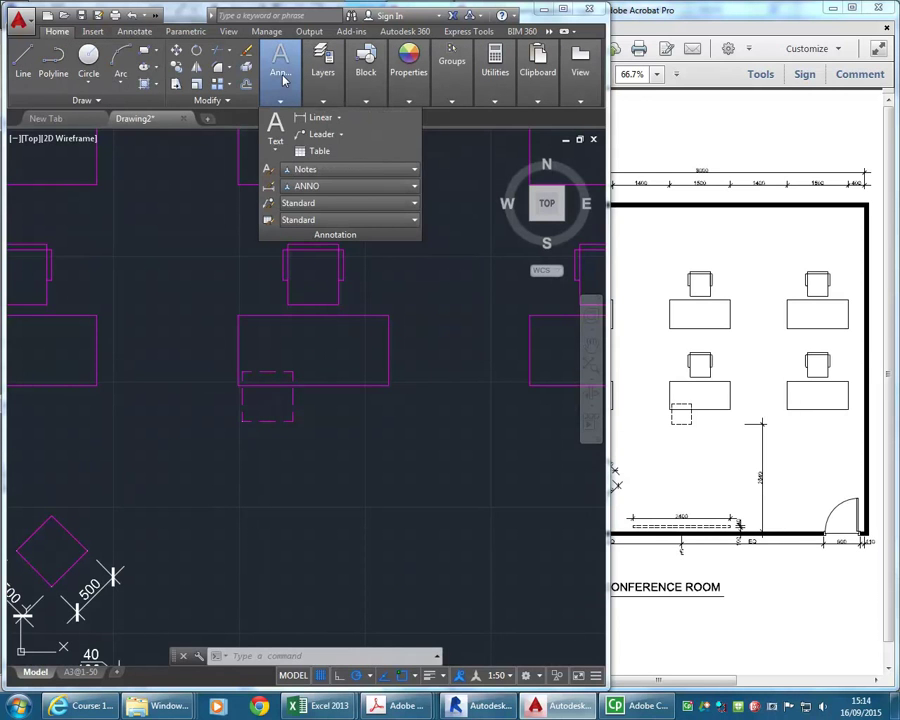
pyautogui.click(314, 171)
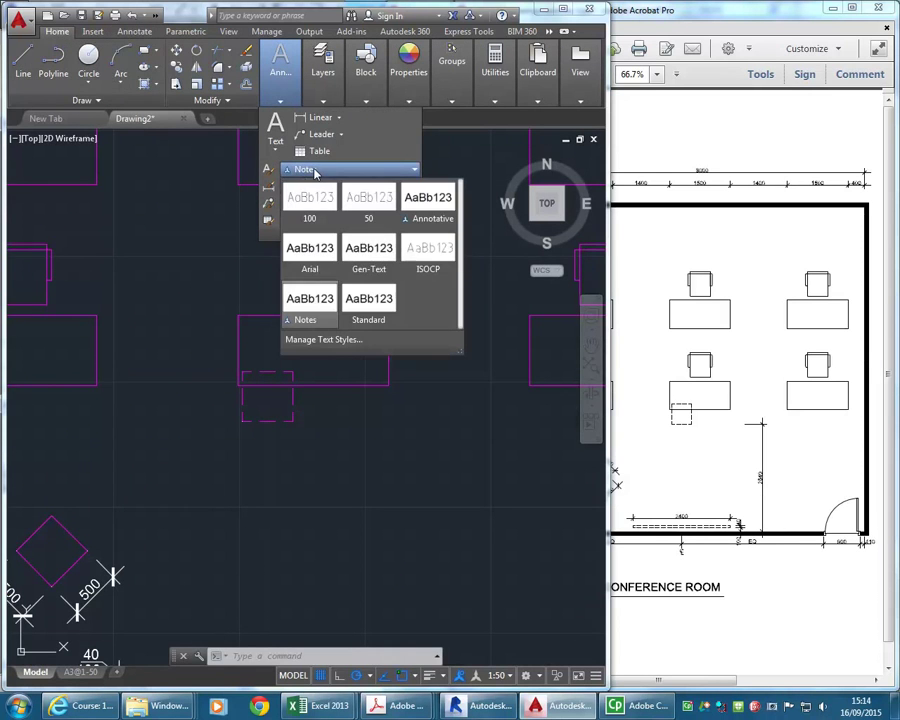
pyautogui.click(323, 339)
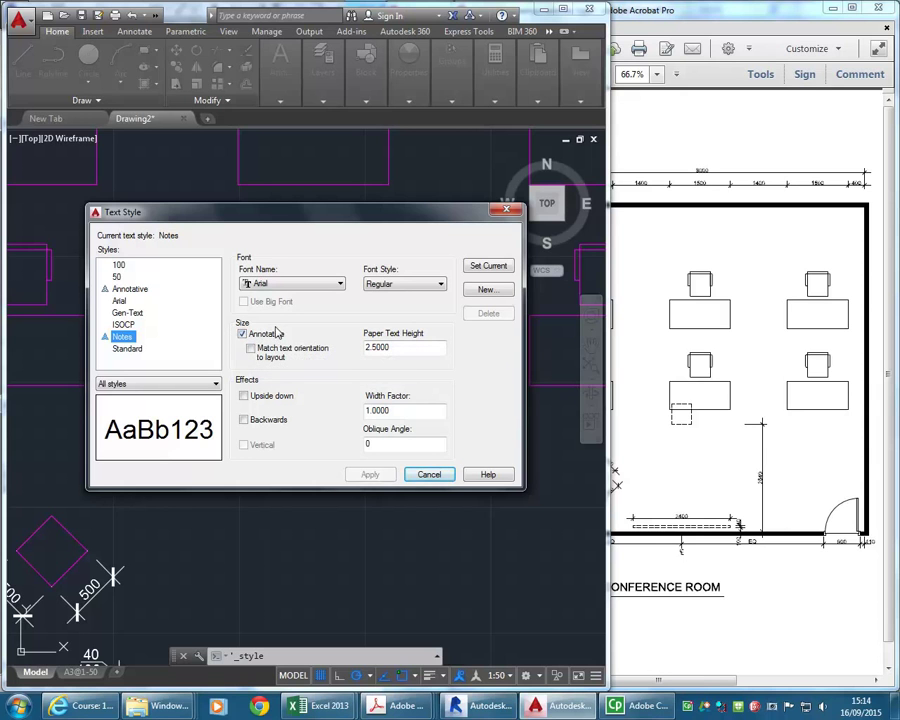
pyautogui.click(400, 345)
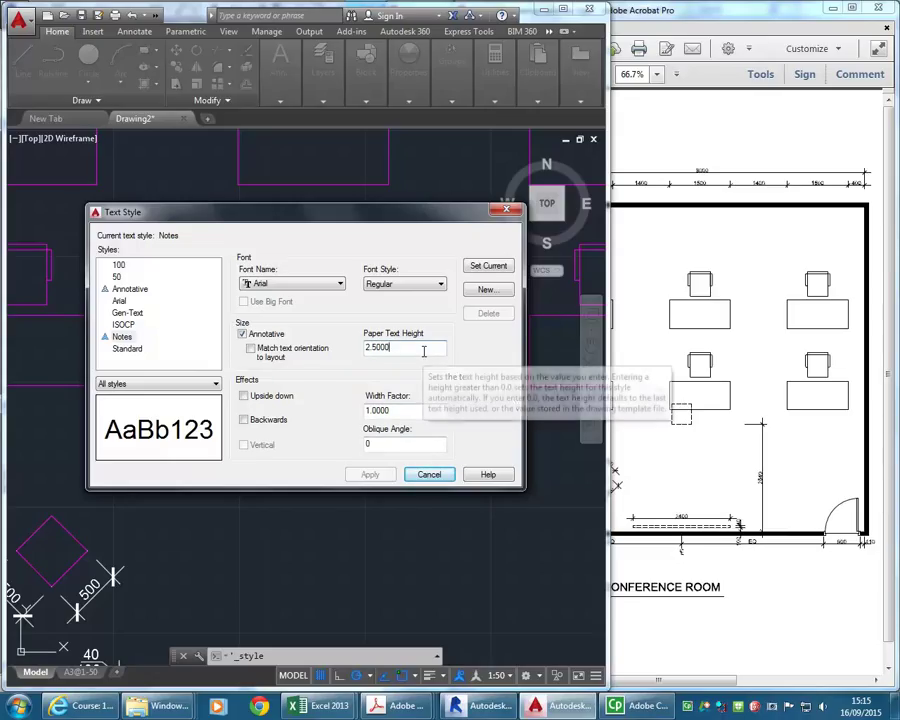
pyautogui.moveTo(423, 351); pyautogui.dragTo(353, 354)
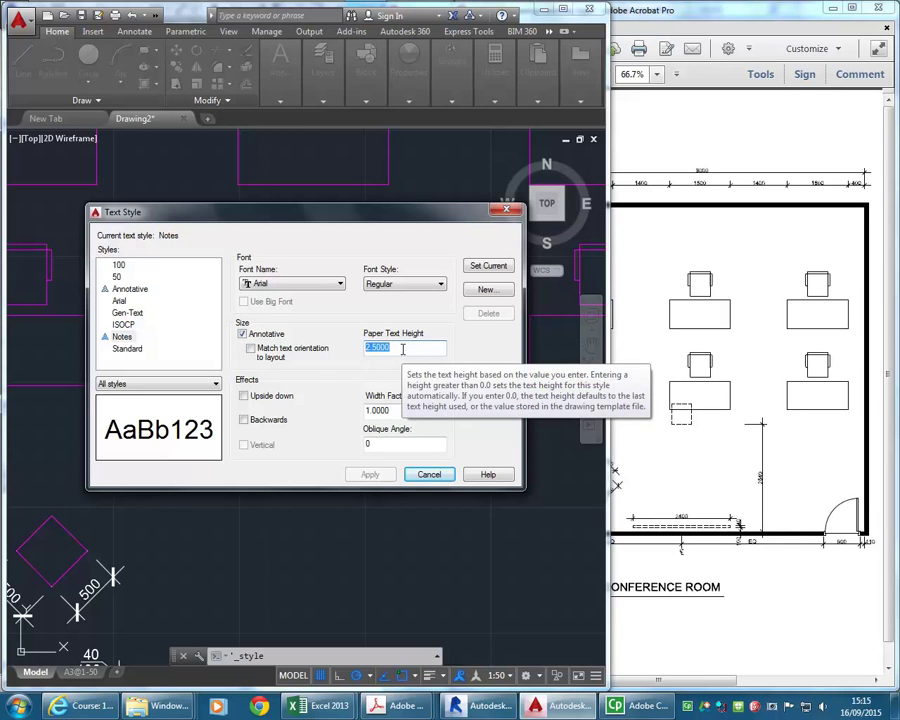
pyautogui.click(402, 349)
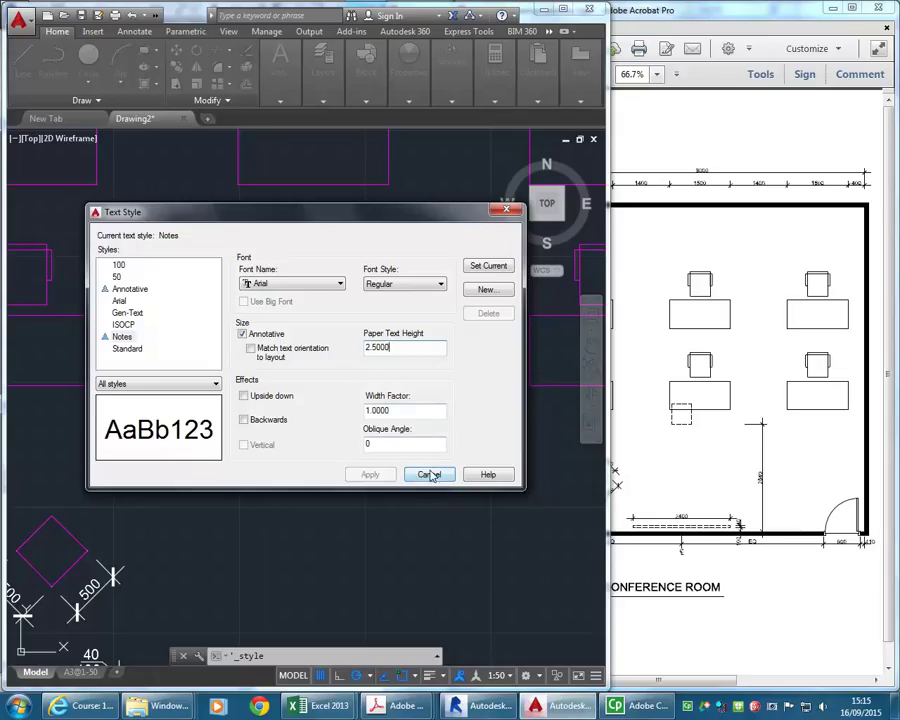
pyautogui.click(509, 211)
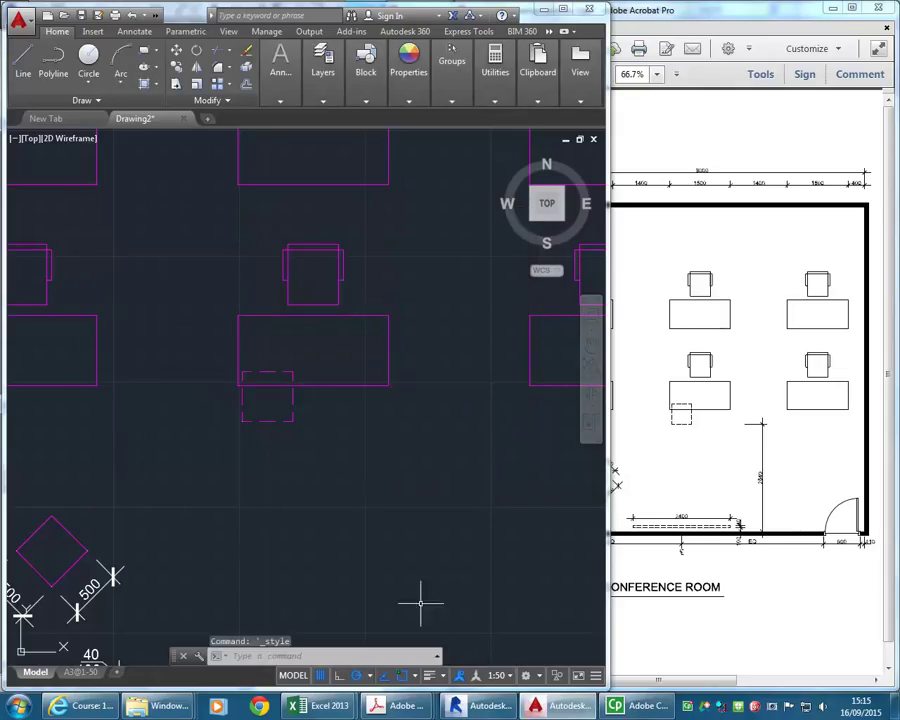
# Choose 1:50 as the annotation scale.
pyautogui.click(508, 677)
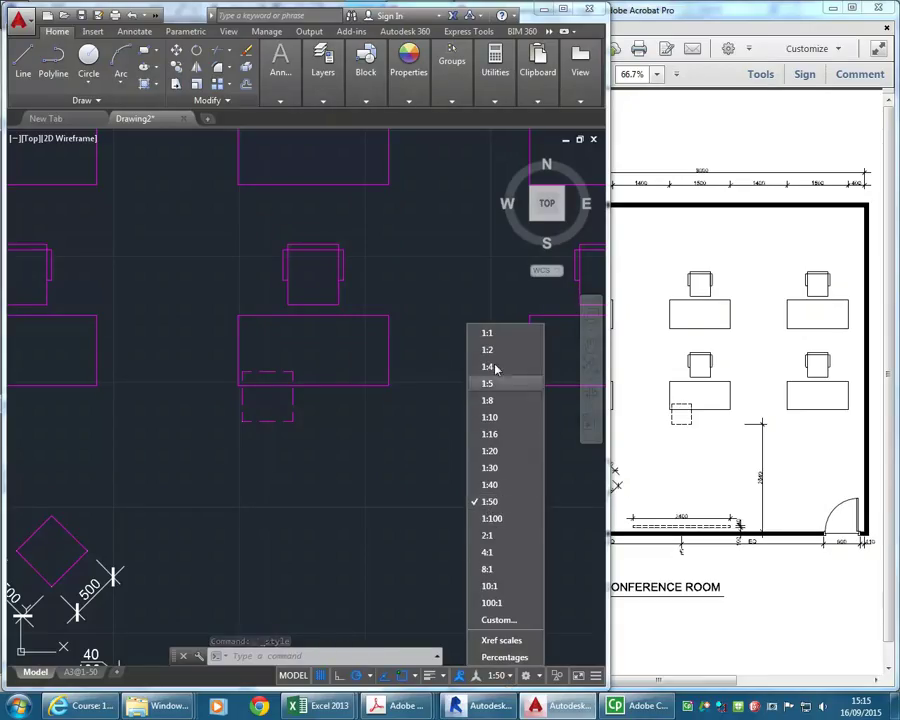
pyautogui.click(499, 510)
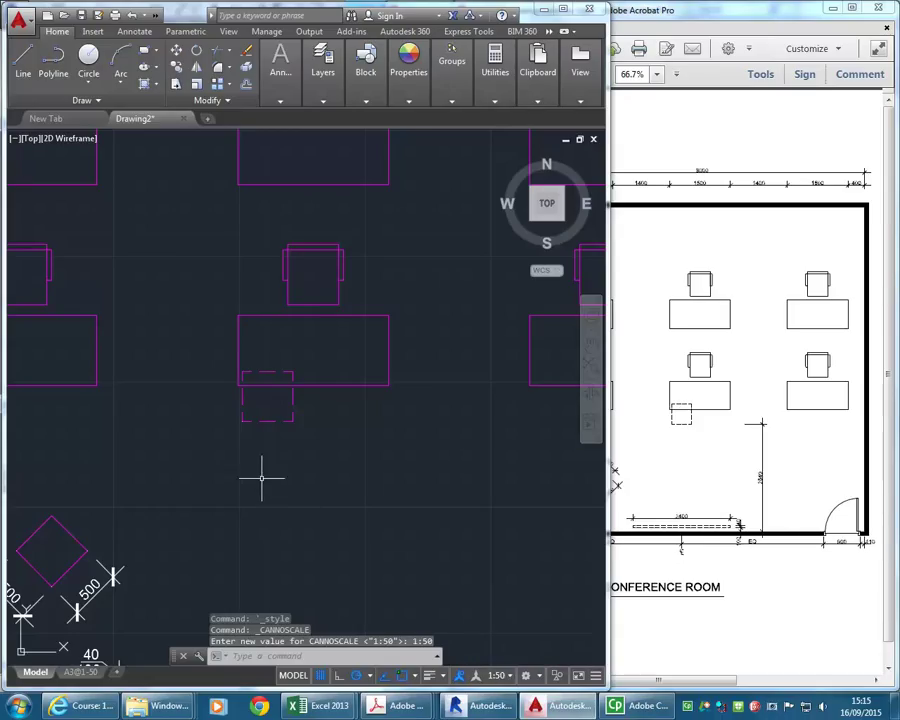
# Make A-ANNO-TITLE the current layer.
pyautogui.click(280, 65)
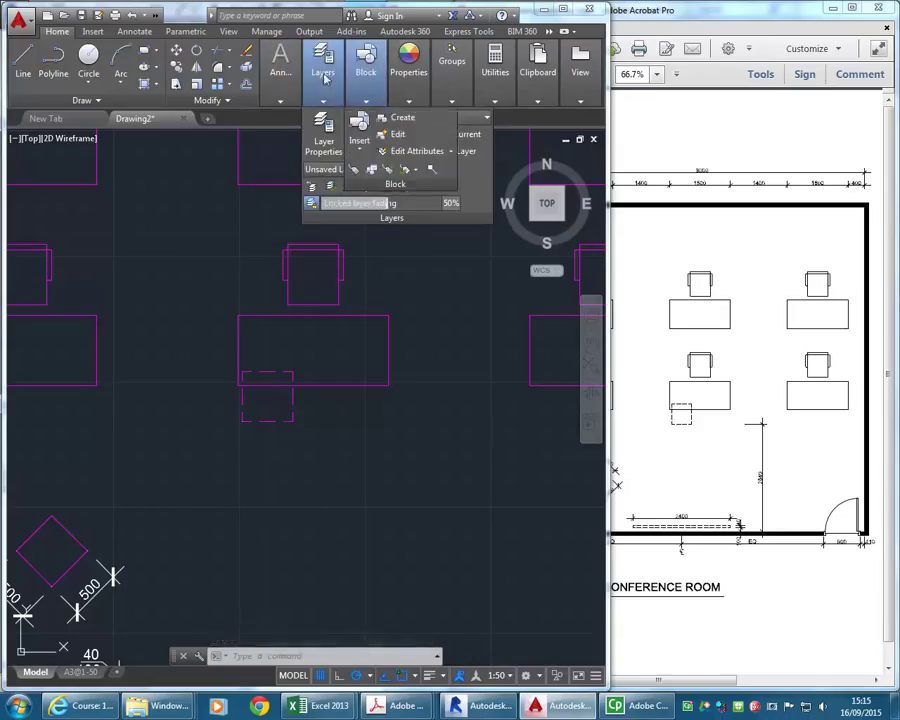
pyautogui.moveTo(326, 95)
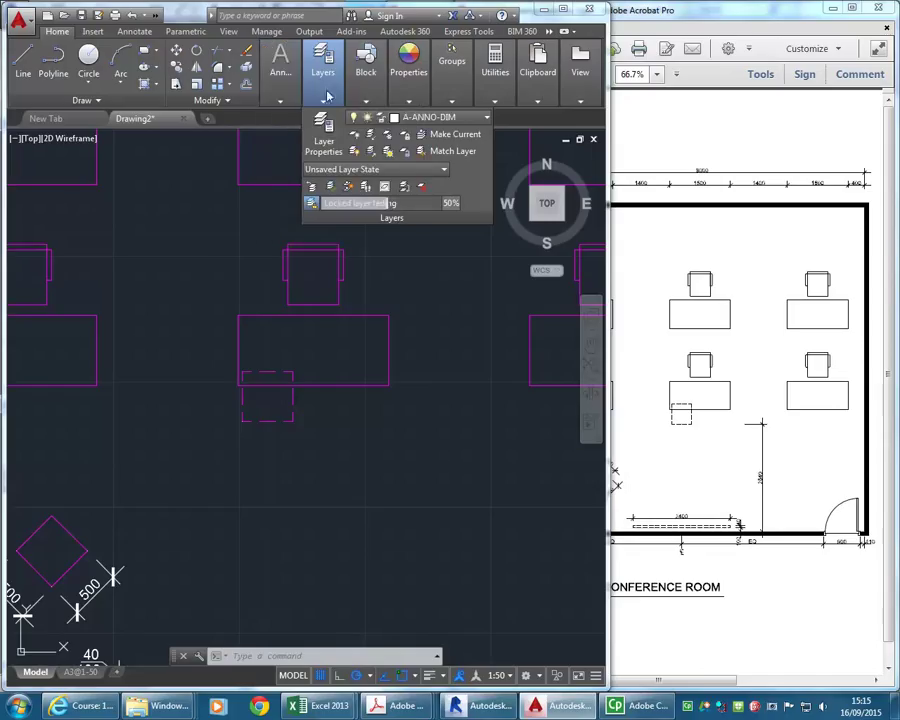
pyautogui.click(432, 117)
pyautogui.click(425, 168)
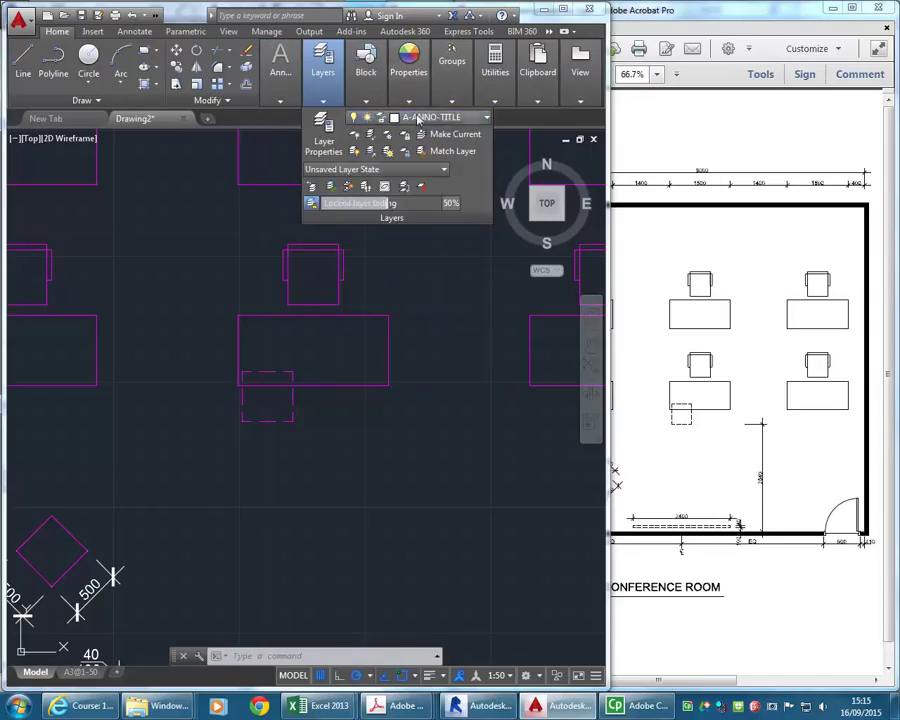
# Create a new layer named A-ANNO-TEXT and make it the current layer.
pyautogui.click(417, 119)
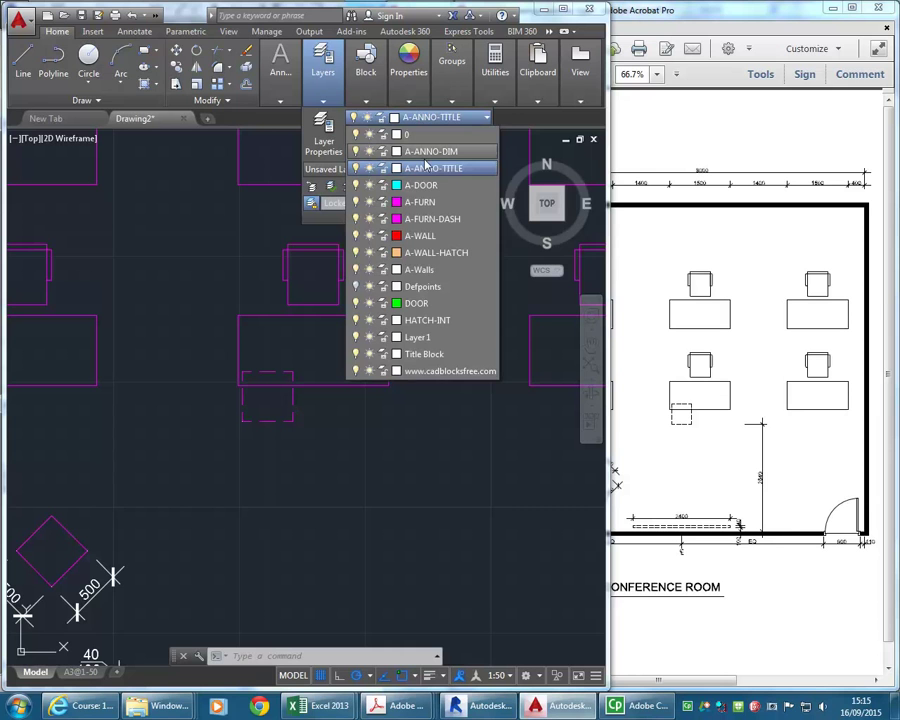
pyautogui.click(323, 90)
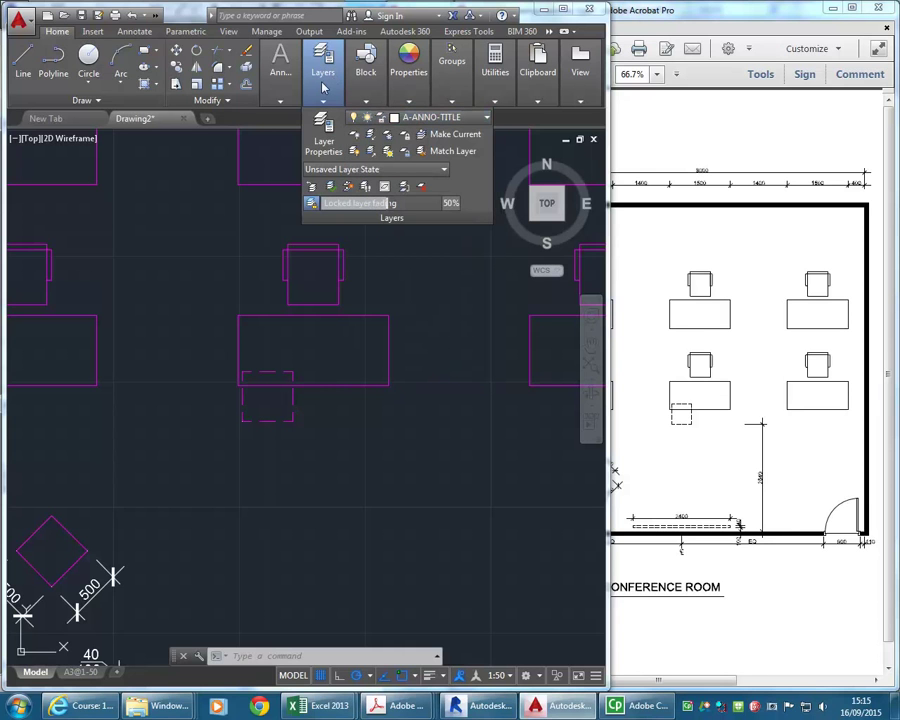
pyautogui.click(323, 130)
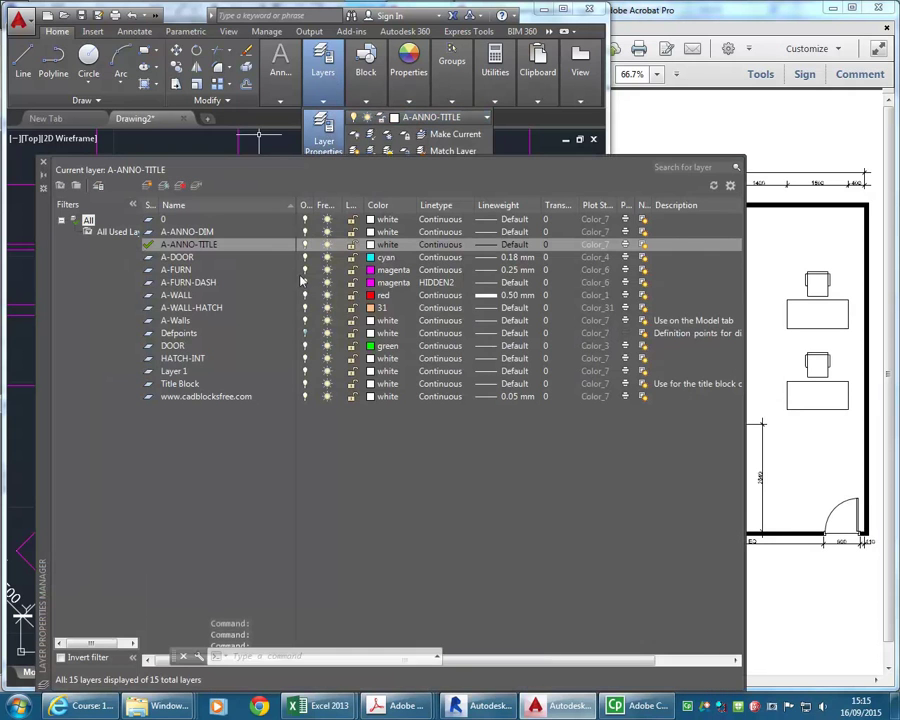
pyautogui.click(147, 187)
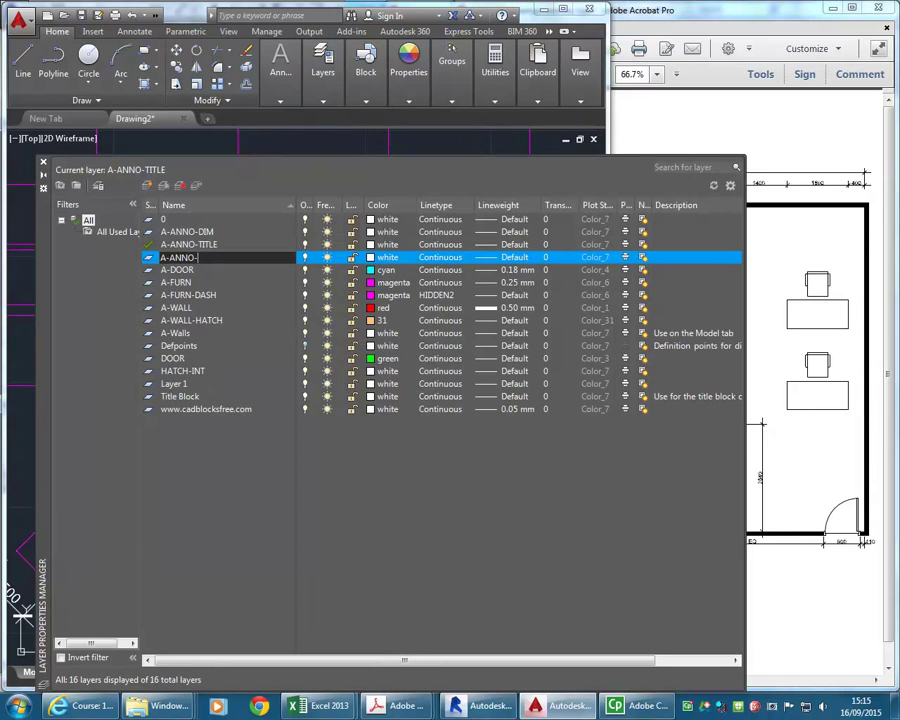
pyautogui.press('Return')
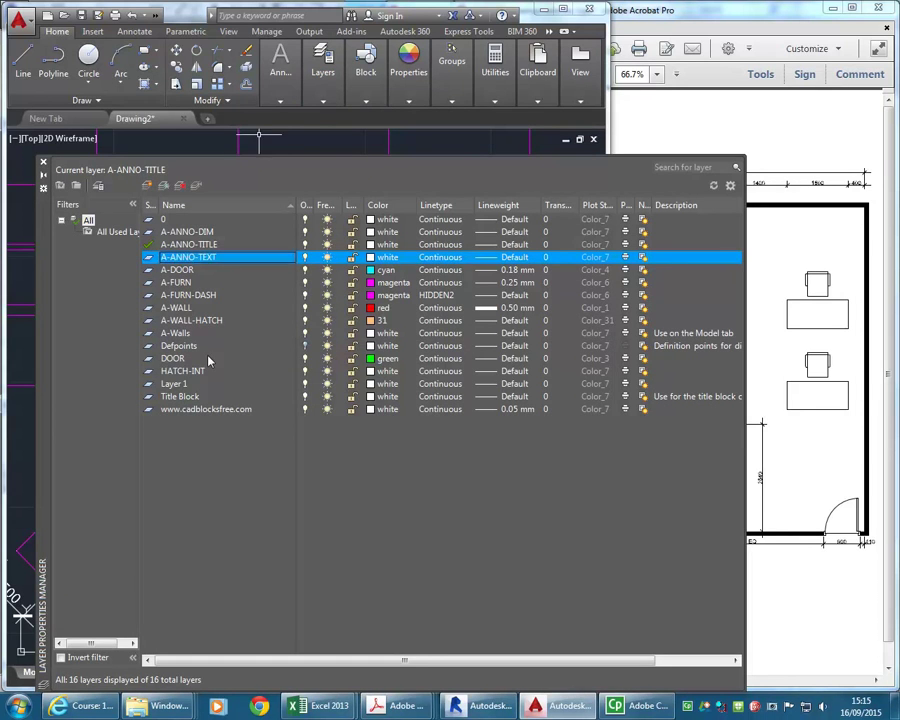
pyautogui.doubleClick(148, 258)
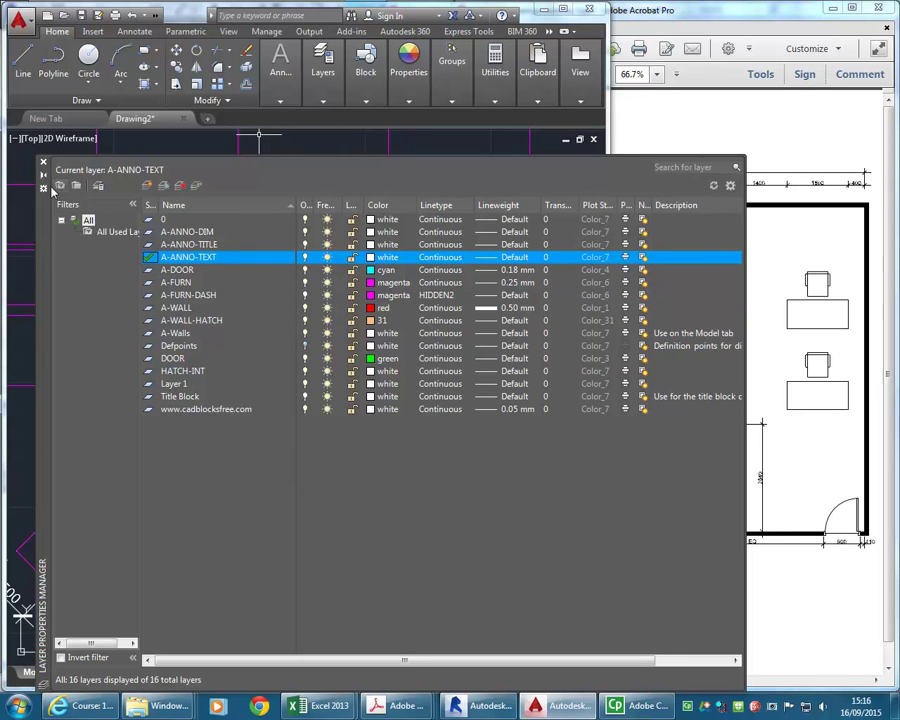
pyautogui.click(44, 164)
# Add the multiline text "projector screen" in the Notes style above the dashed projector screen by the lower wall.
pyautogui.scroll(5, 233, 315)
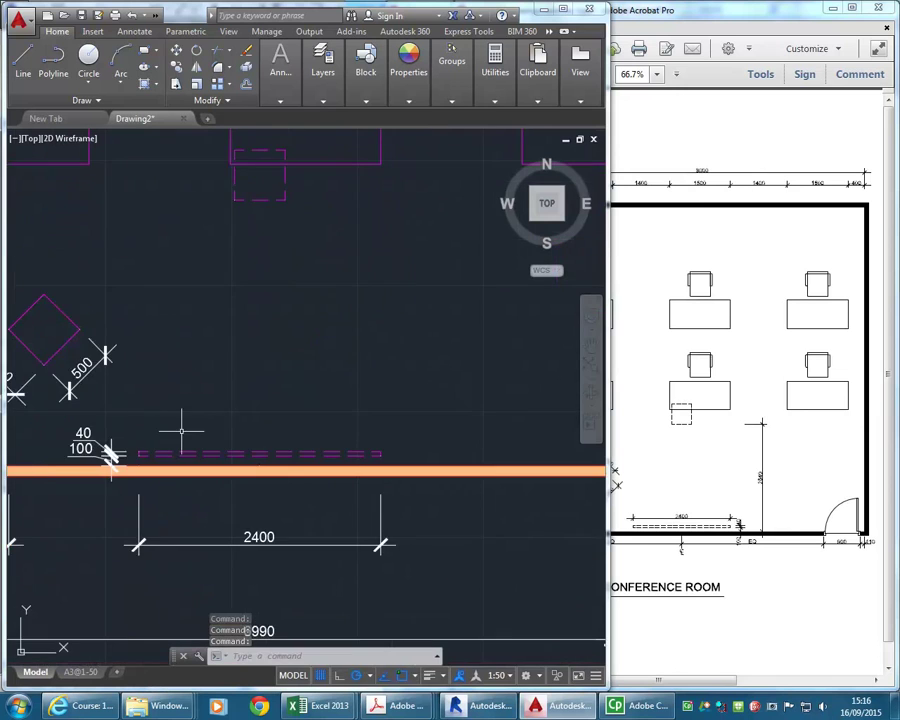
pyautogui.moveTo(173, 416); pyautogui.dragTo(150, 442, button='middle')
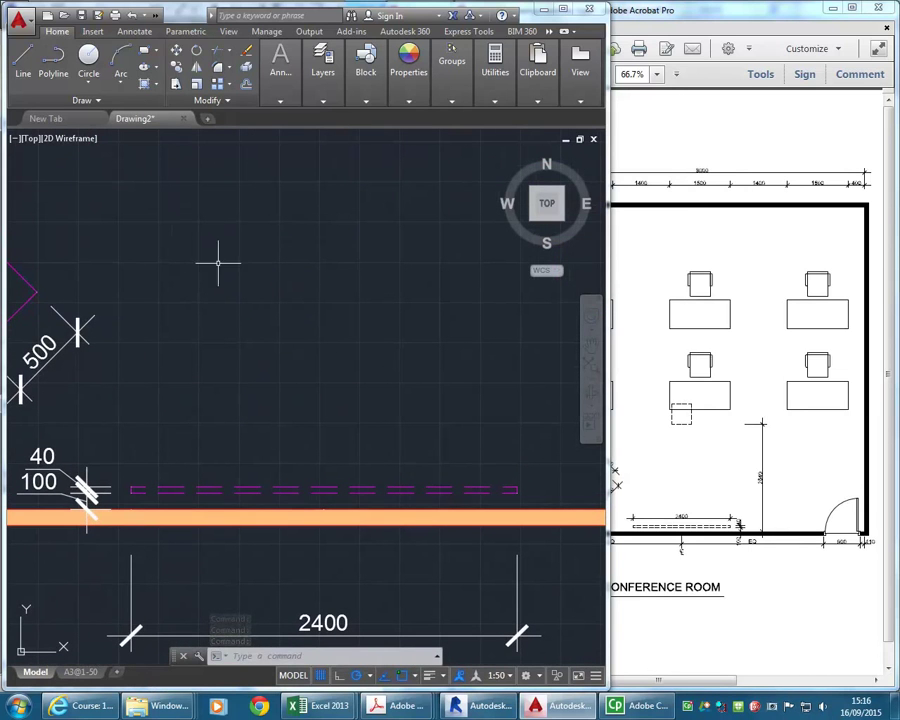
pyautogui.click(280, 85)
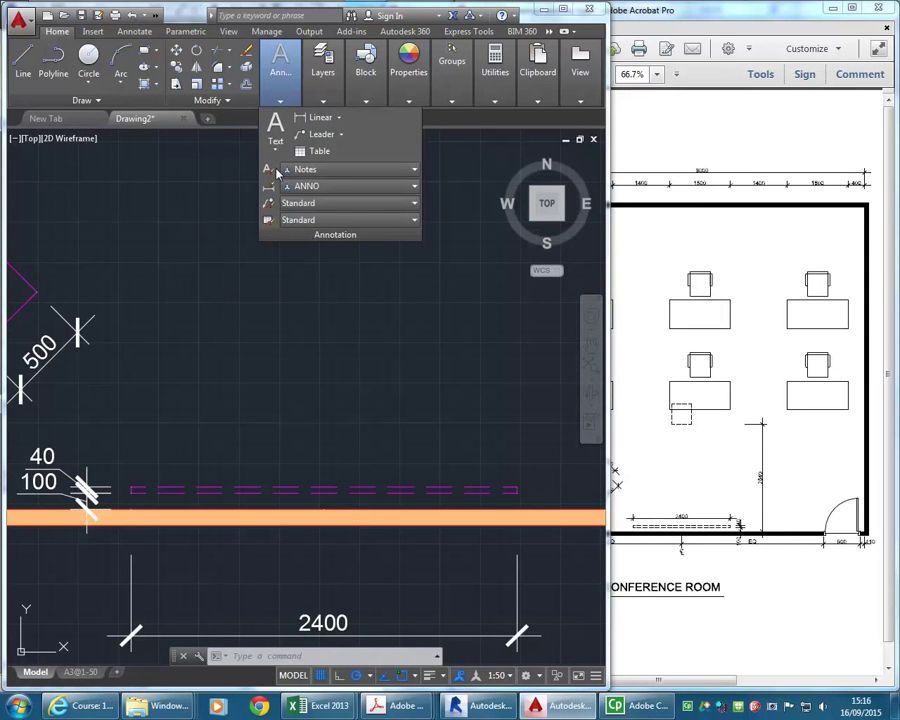
pyautogui.click(277, 150)
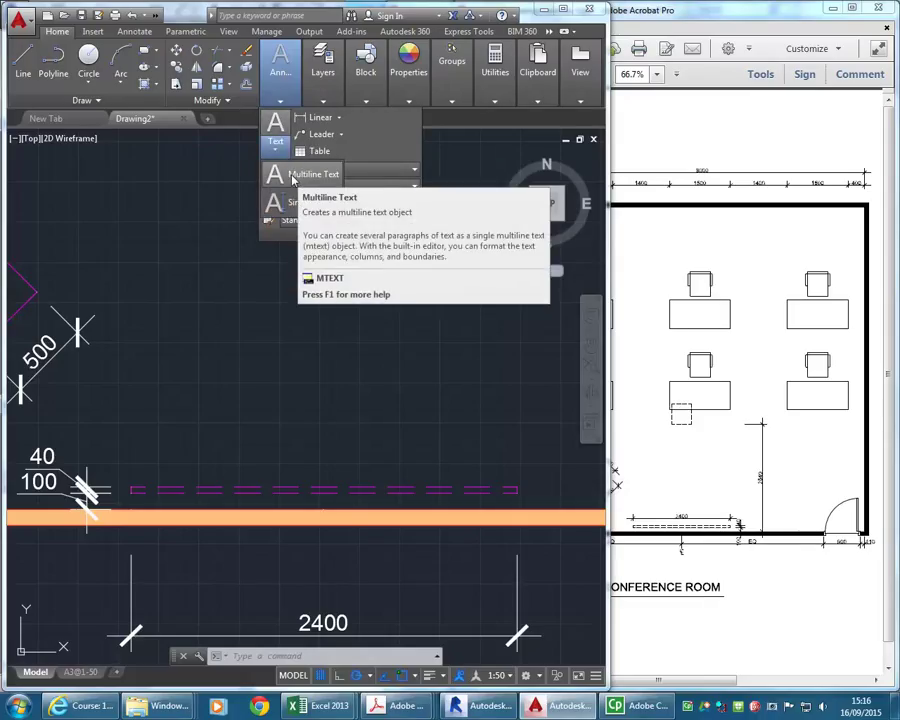
pyautogui.click(293, 178)
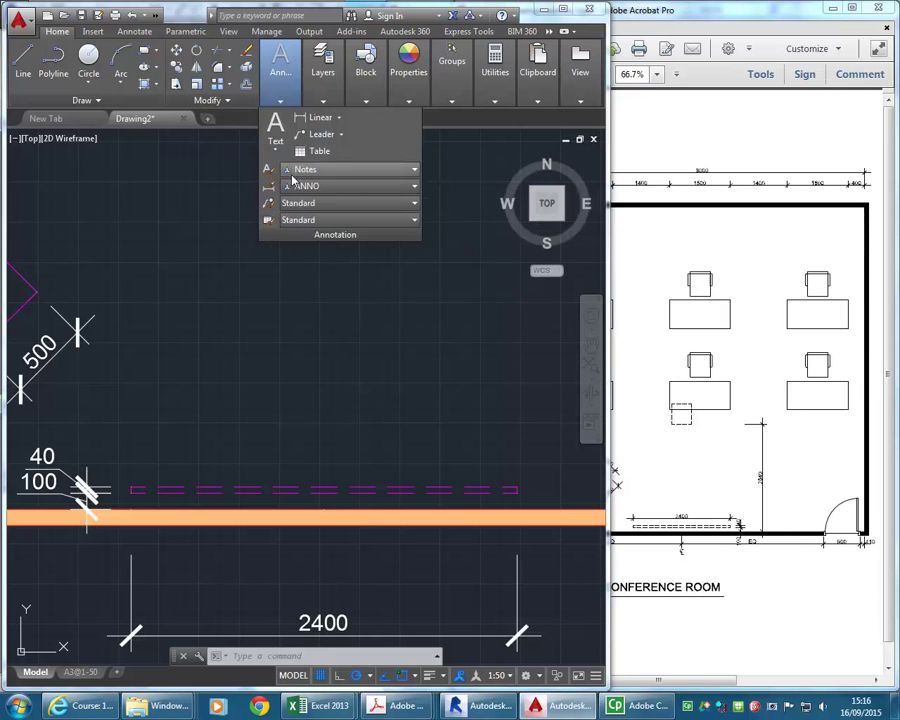
pyautogui.click(139, 471)
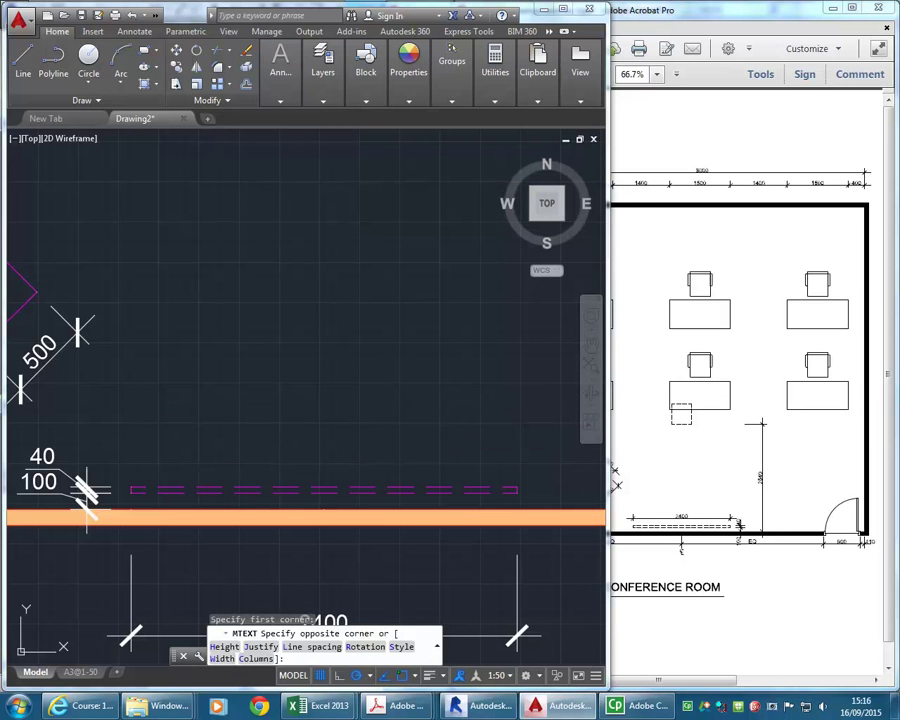
pyautogui.click(445, 416)
pyautogui.write('p')
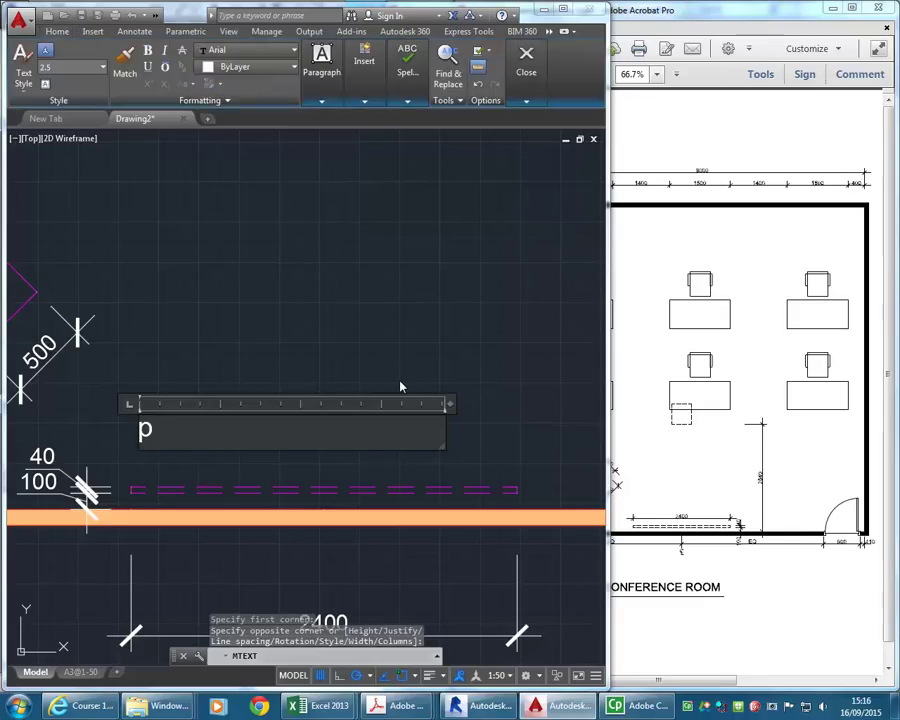
pyautogui.write('rojec')
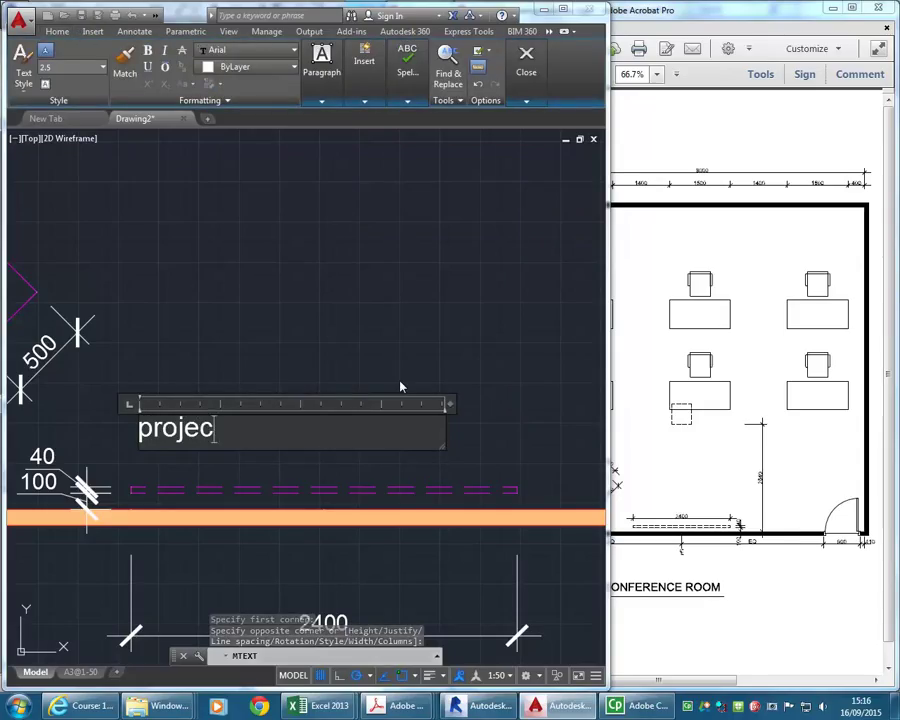
pyautogui.write('tor screen')
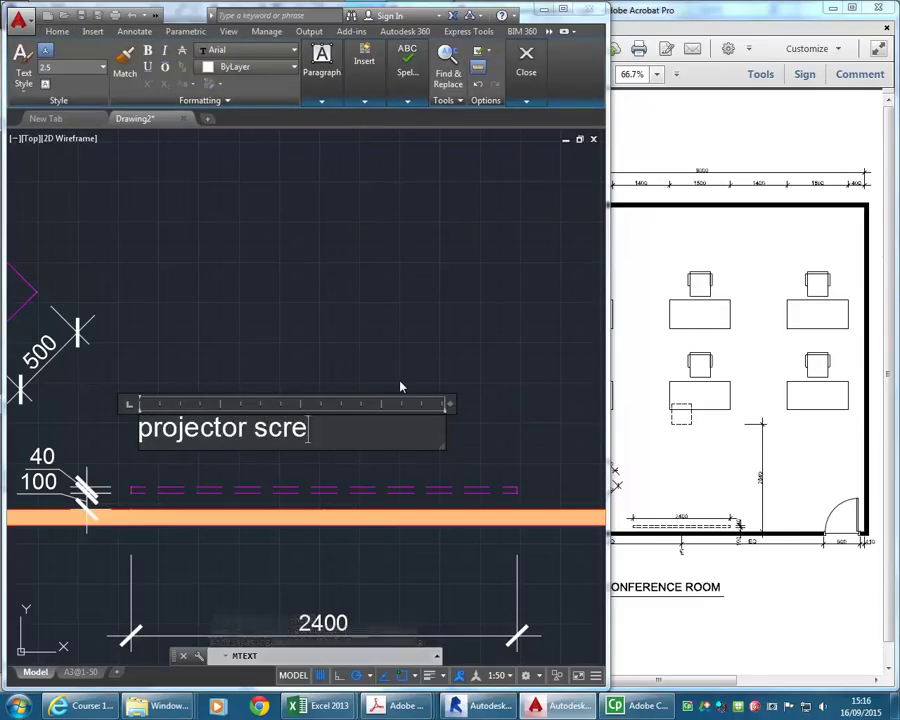
pyautogui.click(198, 328)
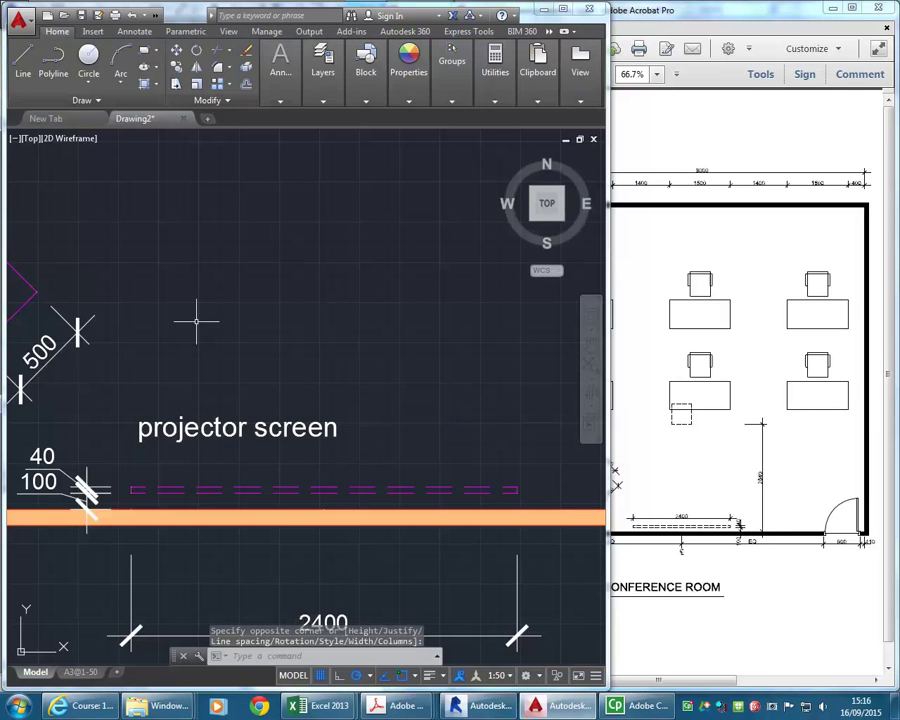
# Move the "projector screen" label down so it sits just above the dashed screen outline.
pyautogui.write('m')
pyautogui.press('Return')
pyautogui.click(297, 382)
pyautogui.click(240, 440)
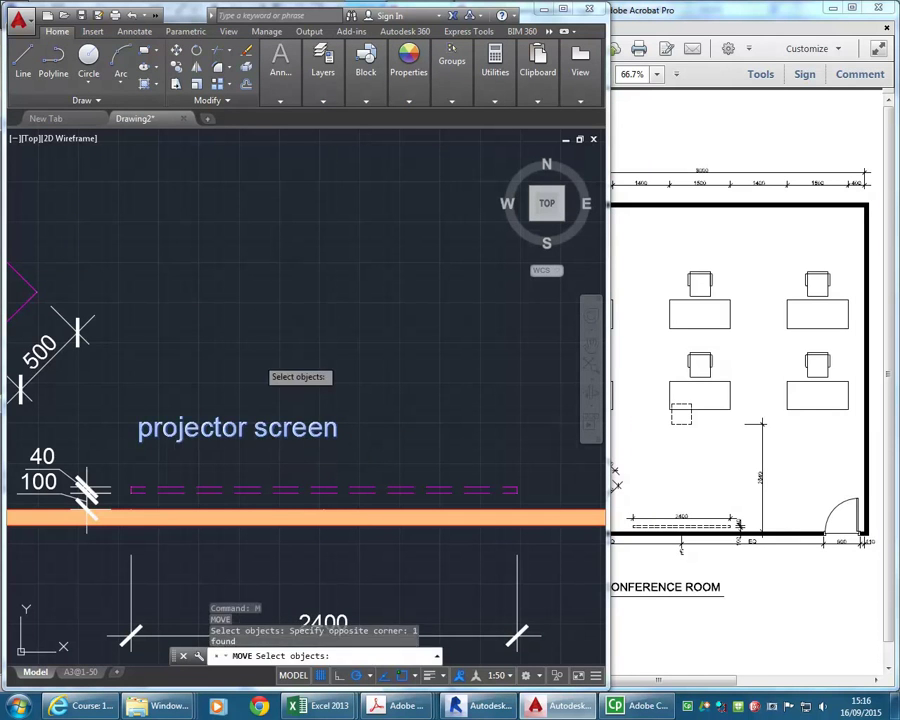
pyautogui.press('Return')
pyautogui.click(280, 300)
pyautogui.click(275, 330)
pyautogui.moveTo(271, 327); pyautogui.dragTo(285, 341, button='middle')
# Copy the "projector screen" label to just below the dashed square at the lower middle desk.
pyautogui.click(285, 476)
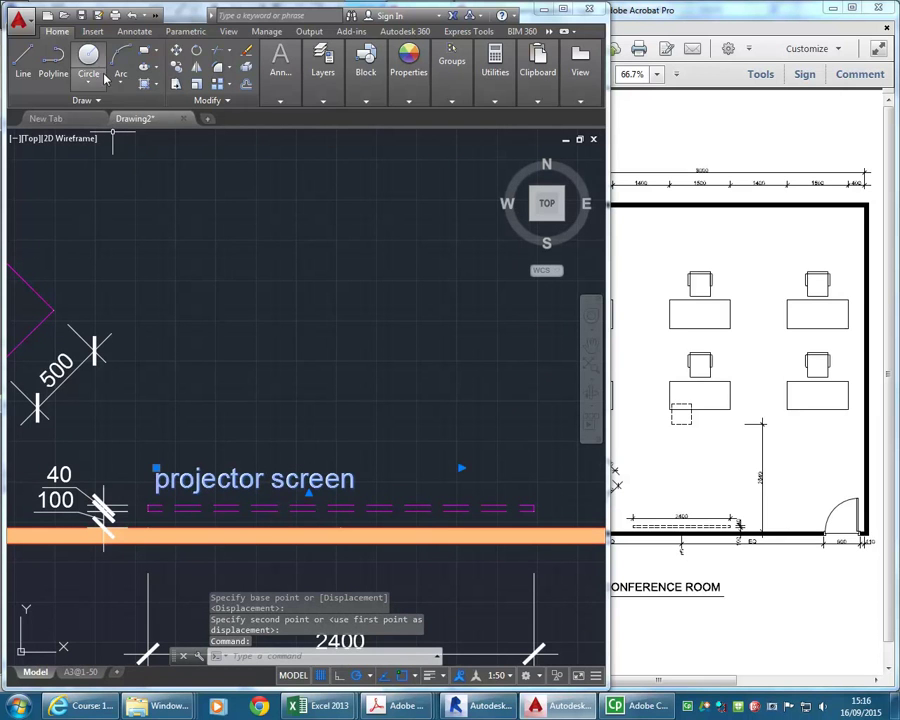
pyautogui.click(176, 67)
pyautogui.click(148, 512)
pyautogui.scroll(-3, 217, 315)
pyautogui.scroll(1, 249, 333)
pyautogui.scroll(4, 235, 360)
pyautogui.scroll(2, 235, 360)
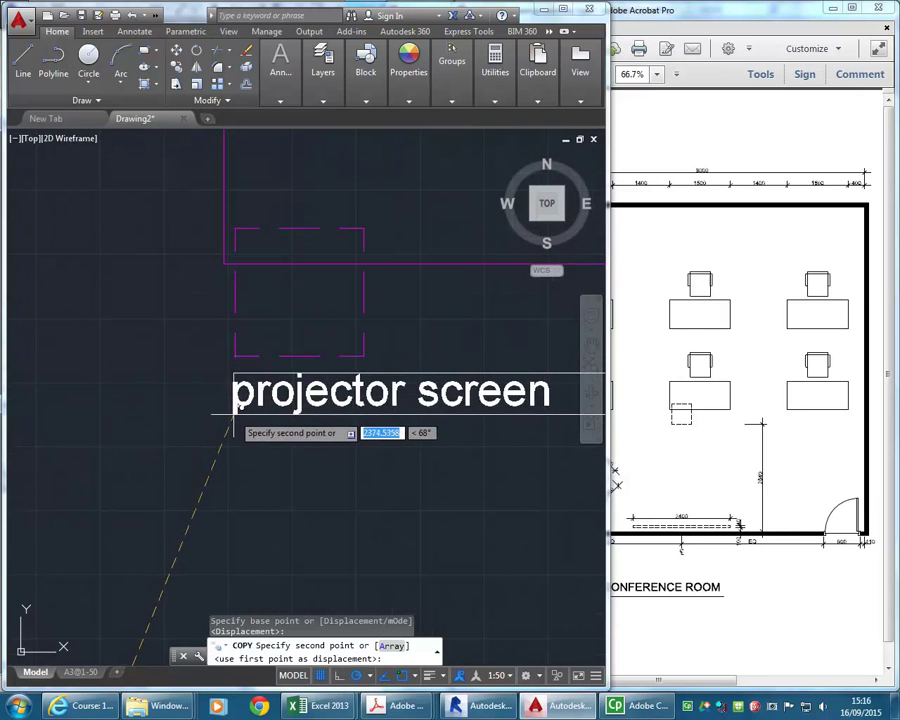
pyautogui.click(238, 410)
pyautogui.press('Escape')
# Shorten the copied label below the dashed square to "projector".
pyautogui.click(301, 412)
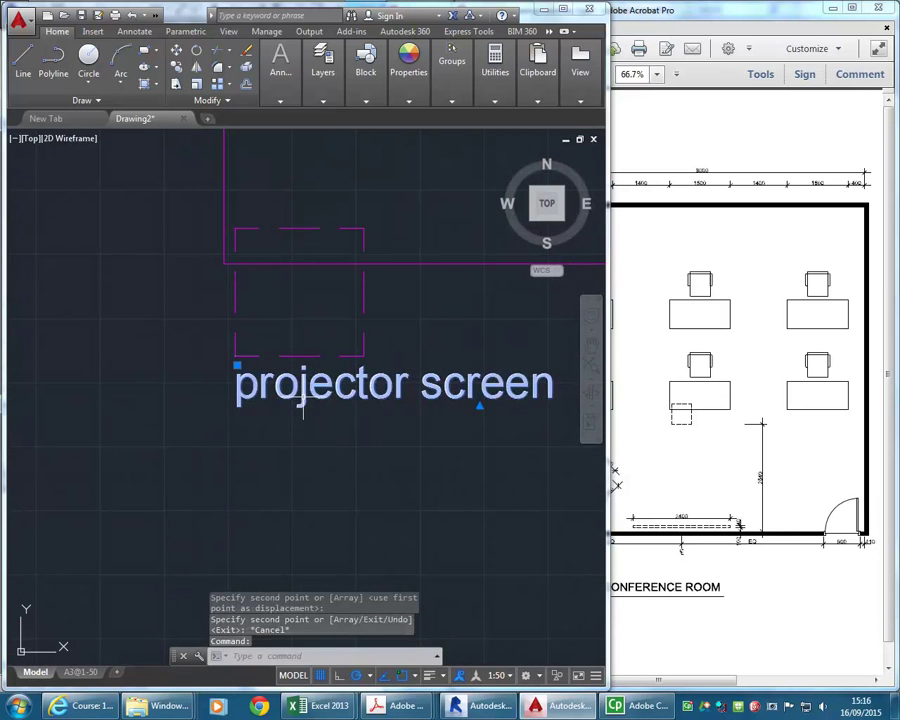
pyautogui.doubleClick(398, 402)
pyautogui.moveTo(405, 393); pyautogui.dragTo(577, 385)
pyautogui.press('Delete')
pyautogui.click(301, 340)
pyautogui.scroll(-2, 290, 355)
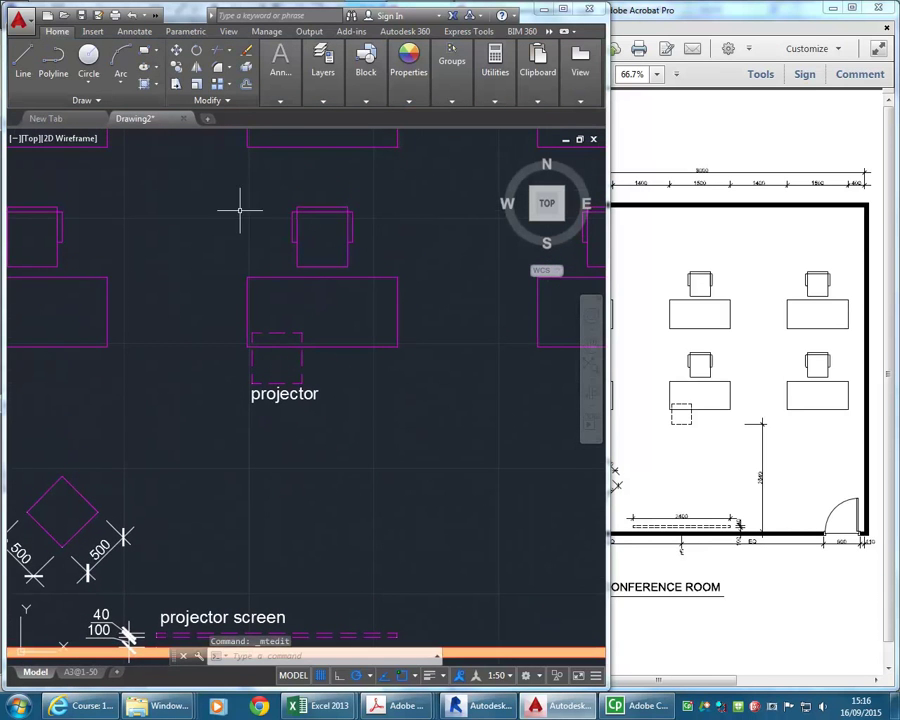
pyautogui.moveTo(291, 310); pyautogui.dragTo(293, 372, button='middle')
pyautogui.scroll(-2, 293, 372)
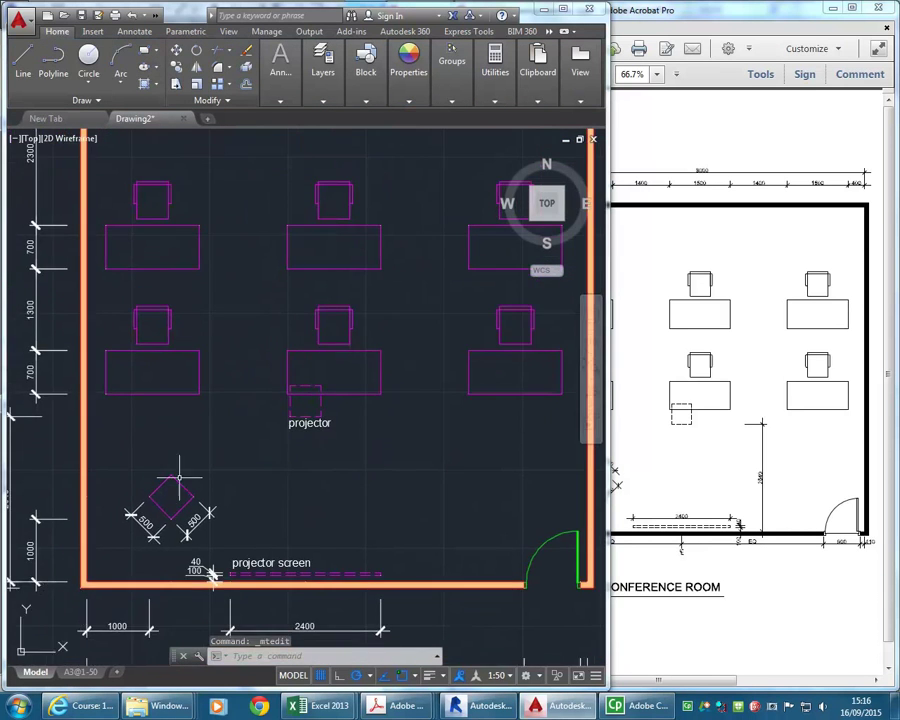
pyautogui.click(262, 560)
pyautogui.scroll(4, 216, 575)
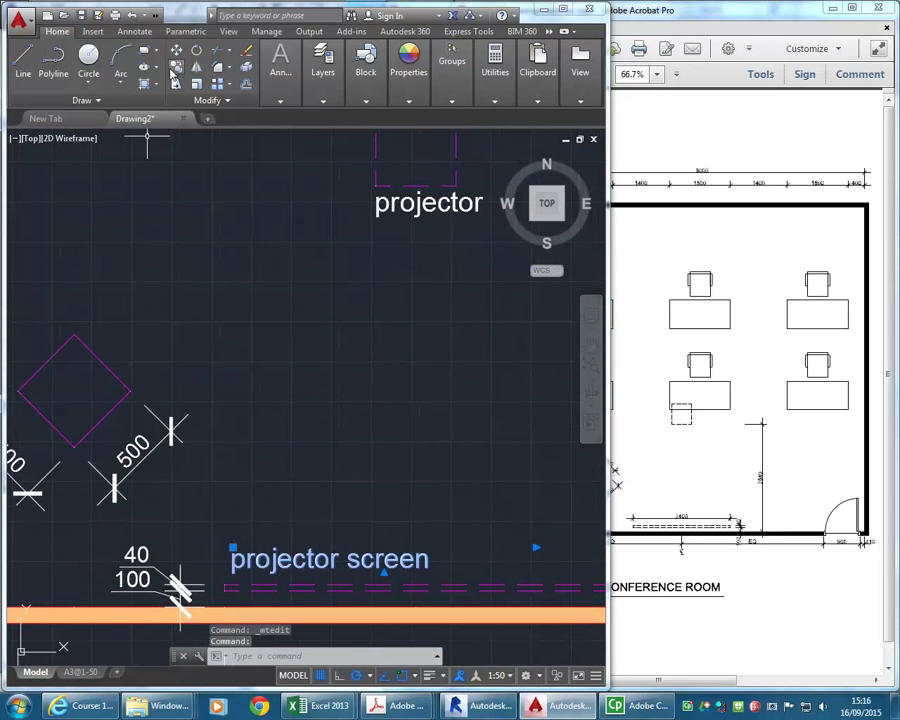
pyautogui.write('co')
pyautogui.press('Return')
pyautogui.scroll(5, 172, 440)
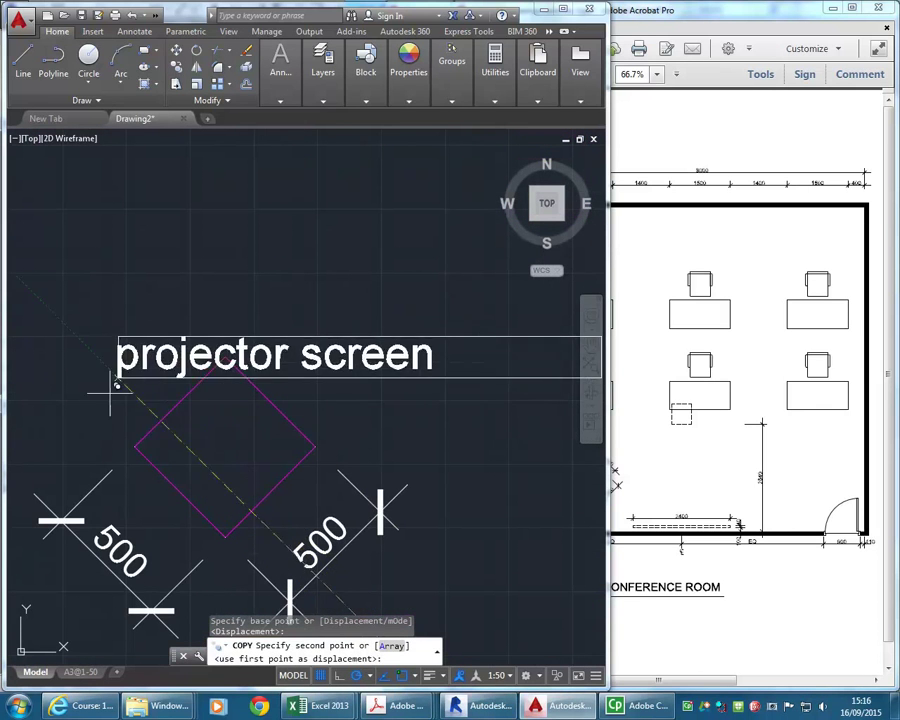
pyautogui.press('Escape')
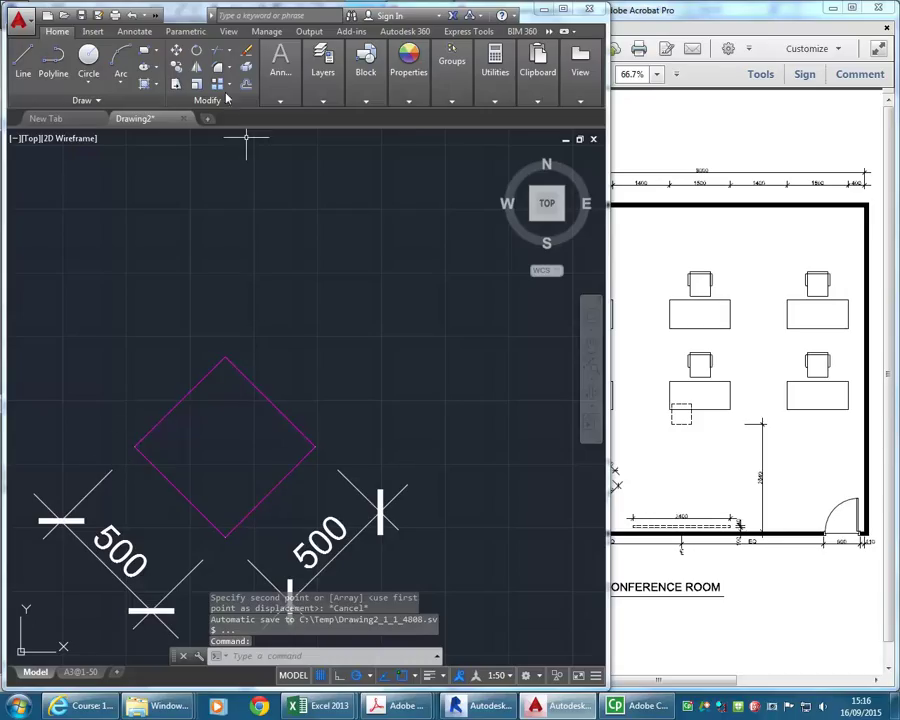
# Add the single-line text "lecturn" at a 45° rotation along the upper-left edge of the rotated square.
pyautogui.click(280, 68)
pyautogui.click(276, 152)
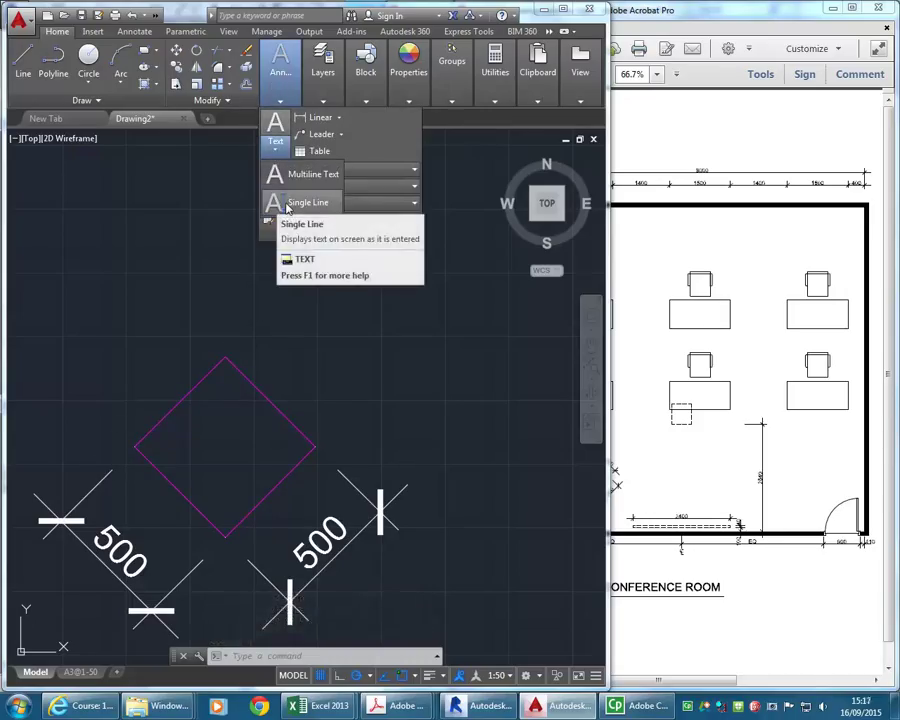
pyautogui.click(288, 205)
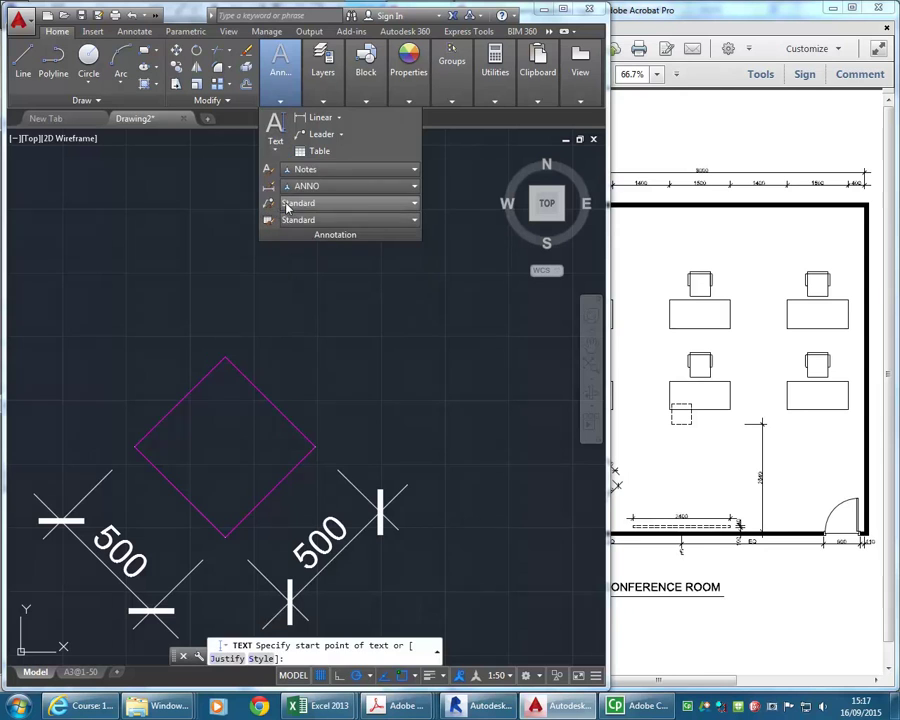
pyautogui.click(126, 438)
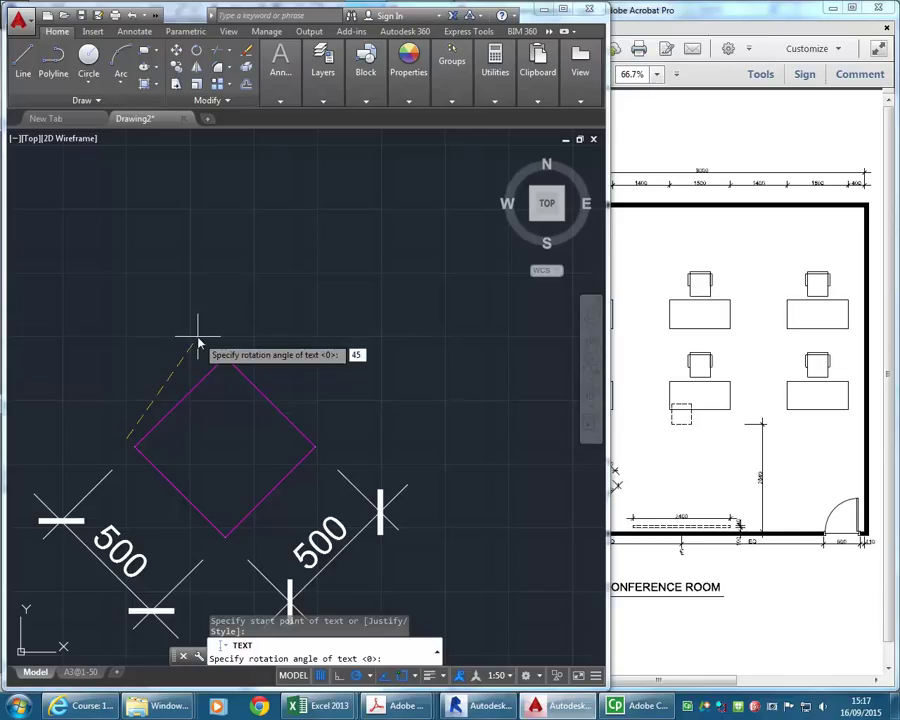
pyautogui.press('Return')
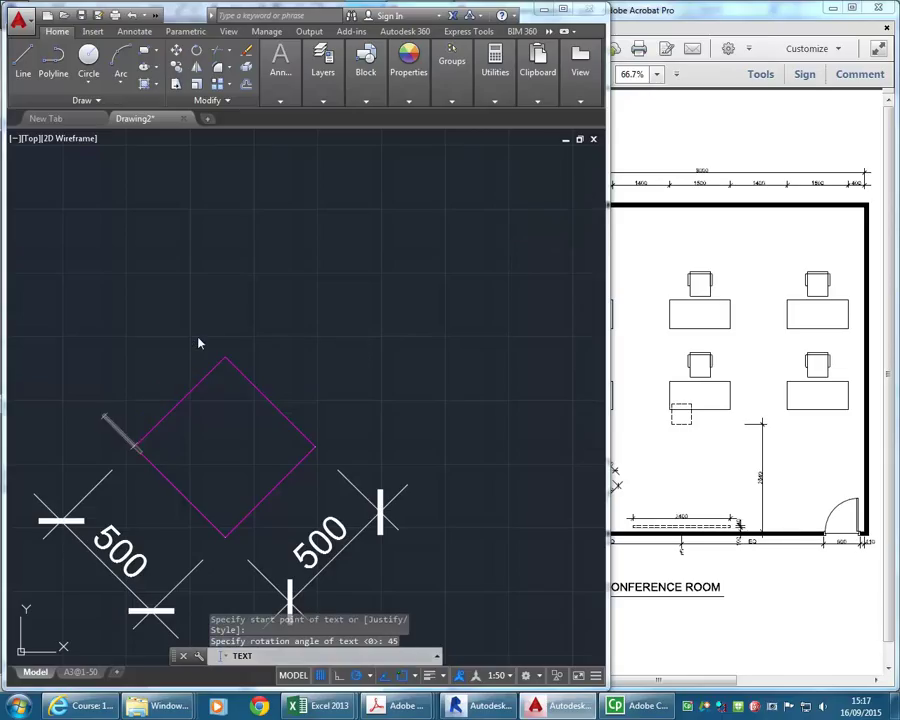
pyautogui.write('lect')
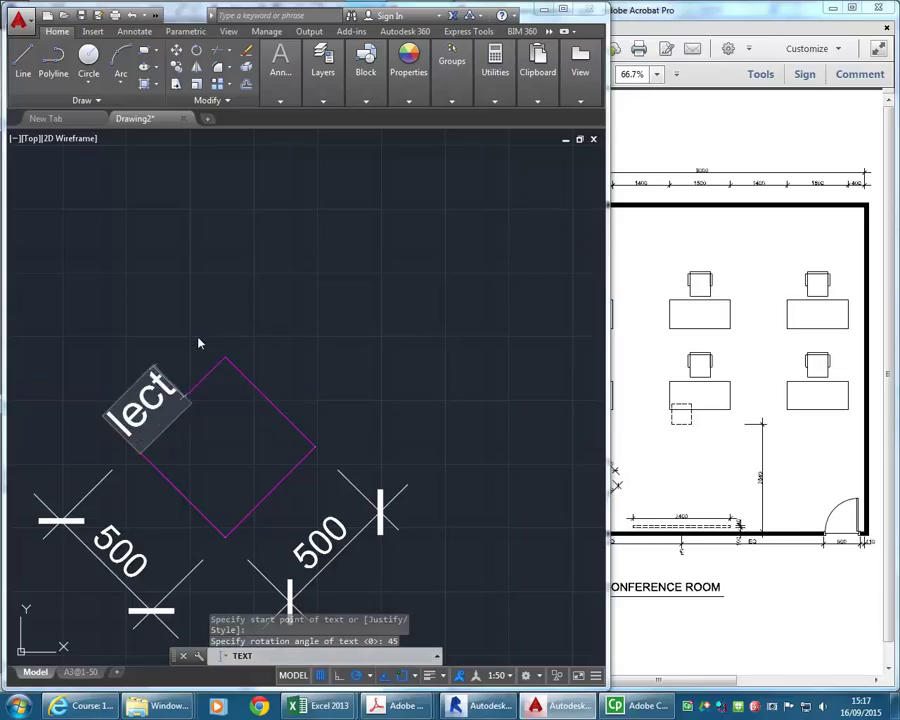
pyautogui.write('urn')
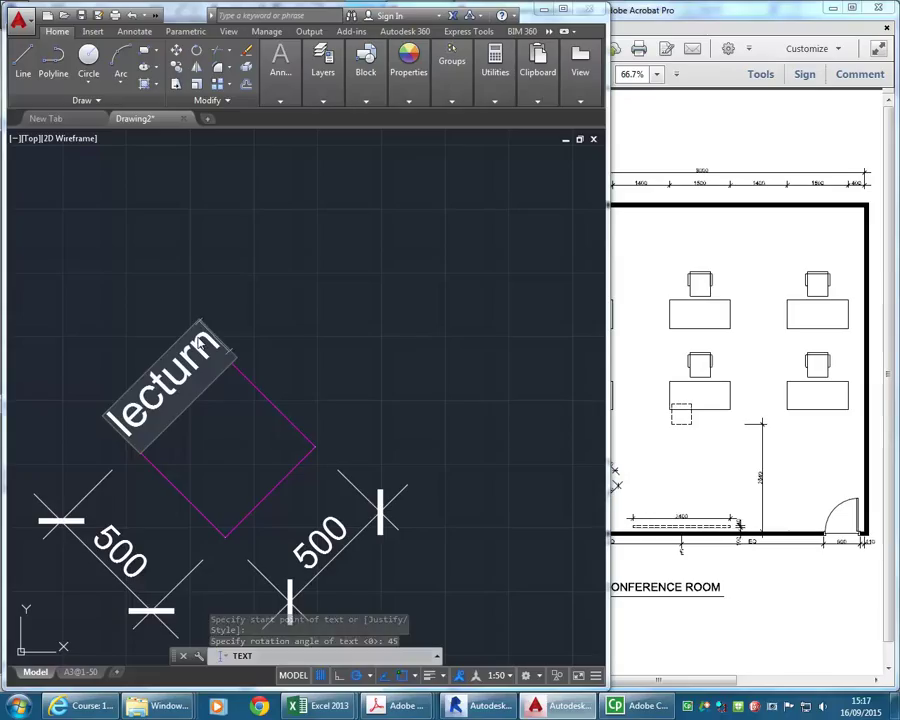
pyautogui.click(326, 322)
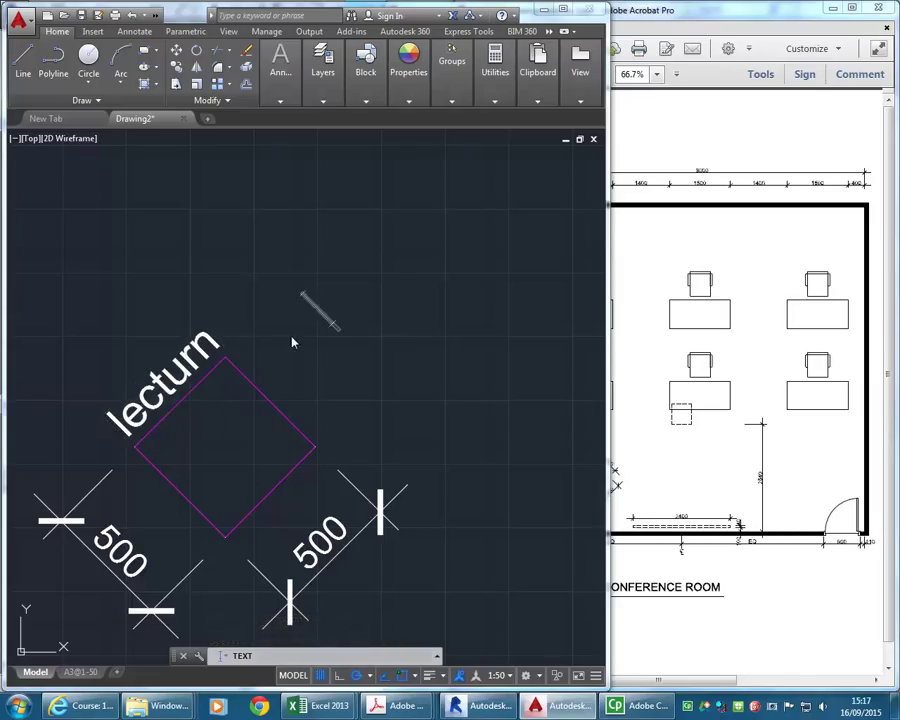
pyautogui.press('Escape')
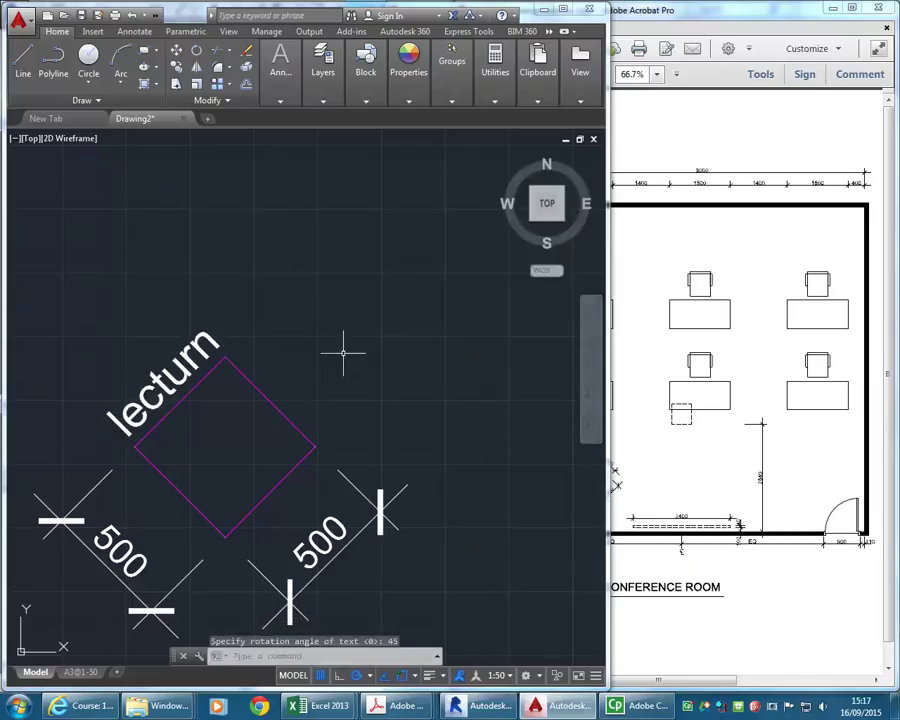
pyautogui.scroll(-3, 348, 322)
pyautogui.scroll(-3, 324, 374)
pyautogui.moveTo(324, 374)
pyautogui.mouseDown(button='middle')
pyautogui.moveTo(358, 376)
pyautogui.moveTo(275, 454)
pyautogui.mouseUp(button='middle')
pyautogui.scroll(-1, 275, 466)
pyautogui.scroll(1, 289, 478)
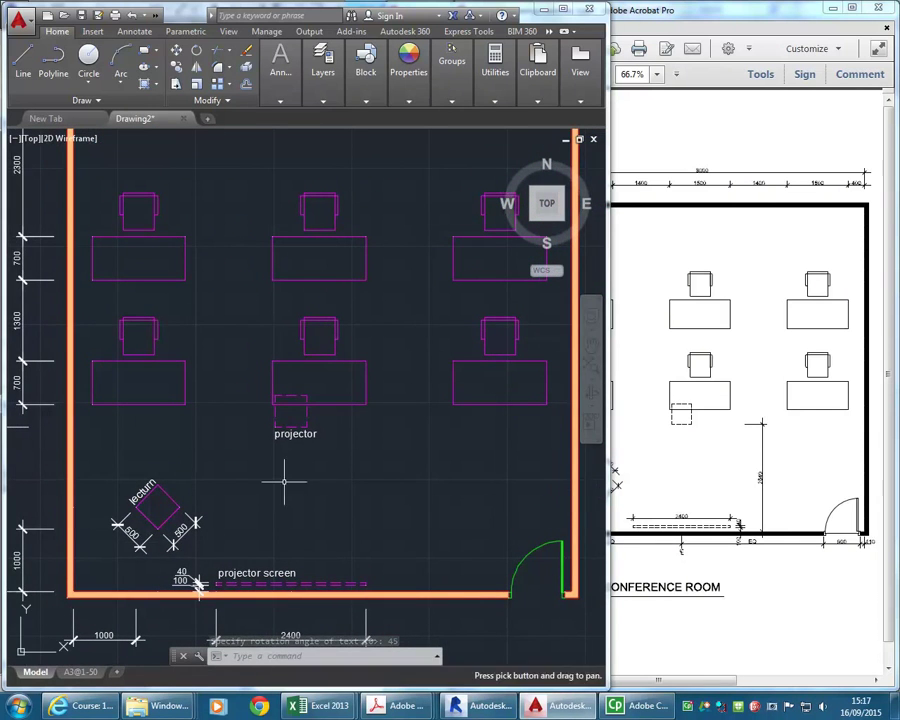
pyautogui.scroll(8, 150, 540)
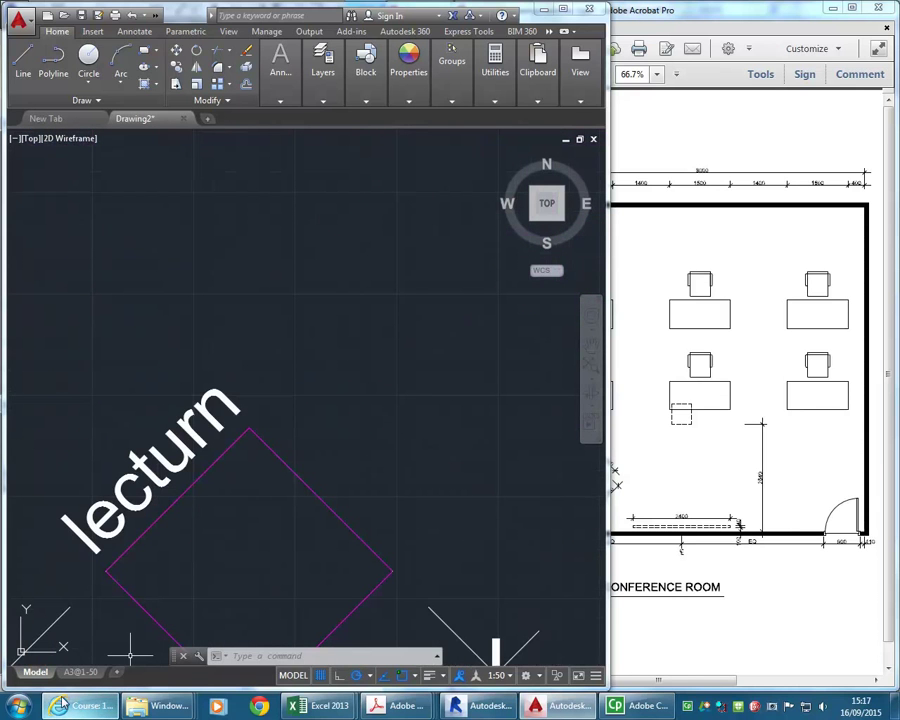
# Switch to Internet Explorer and look up the correct spelling of "lectern" on Google in a new tab.
pyautogui.moveTo(60, 706)
pyautogui.click(570, 632)
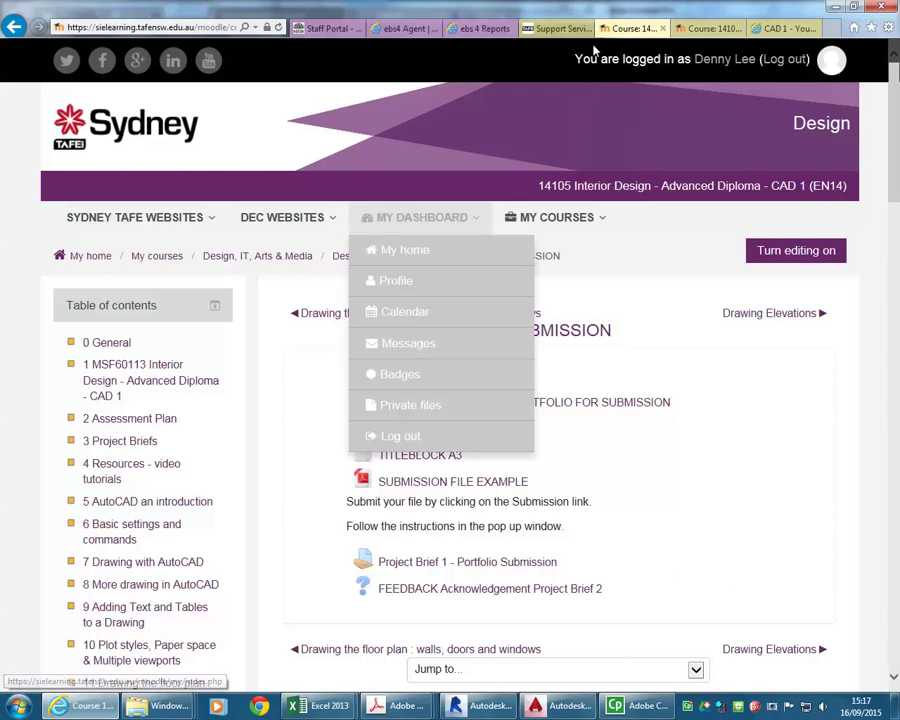
pyautogui.click(780, 28)
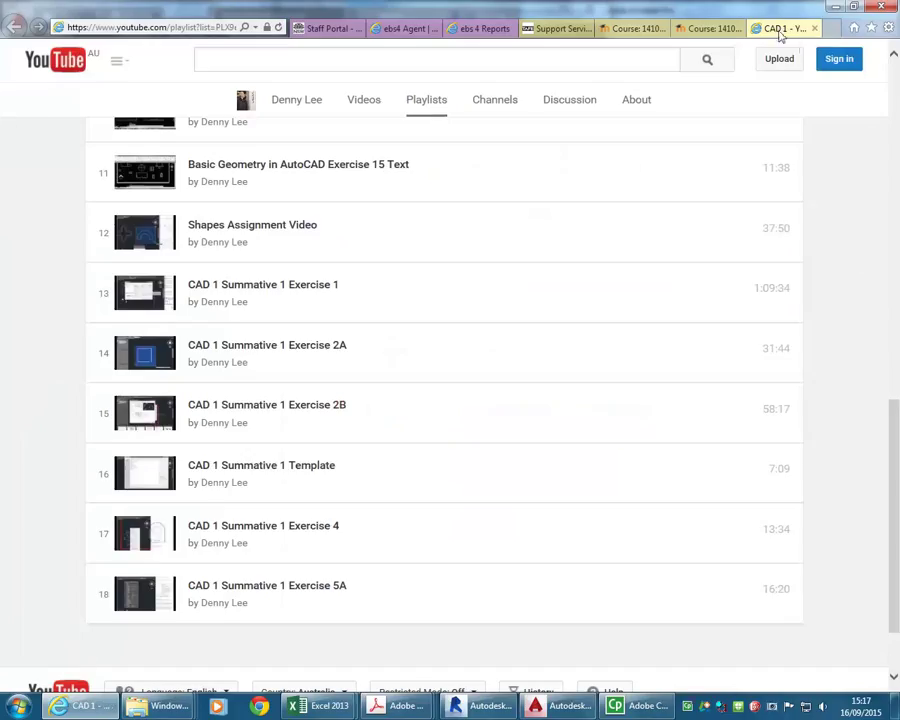
pyautogui.click(832, 29)
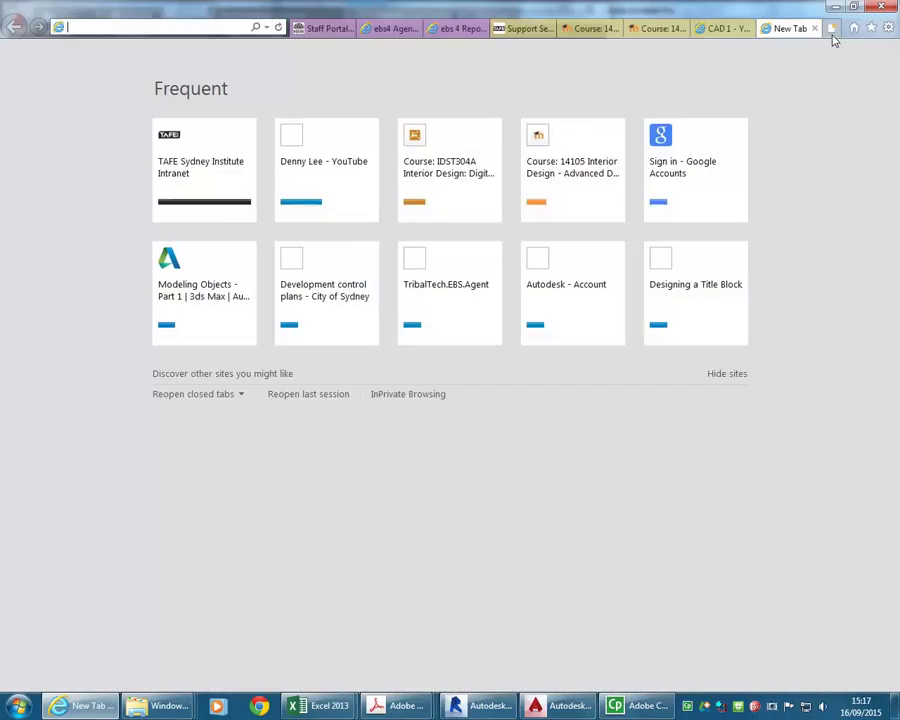
pyautogui.click(150, 26)
pyautogui.click(104, 56)
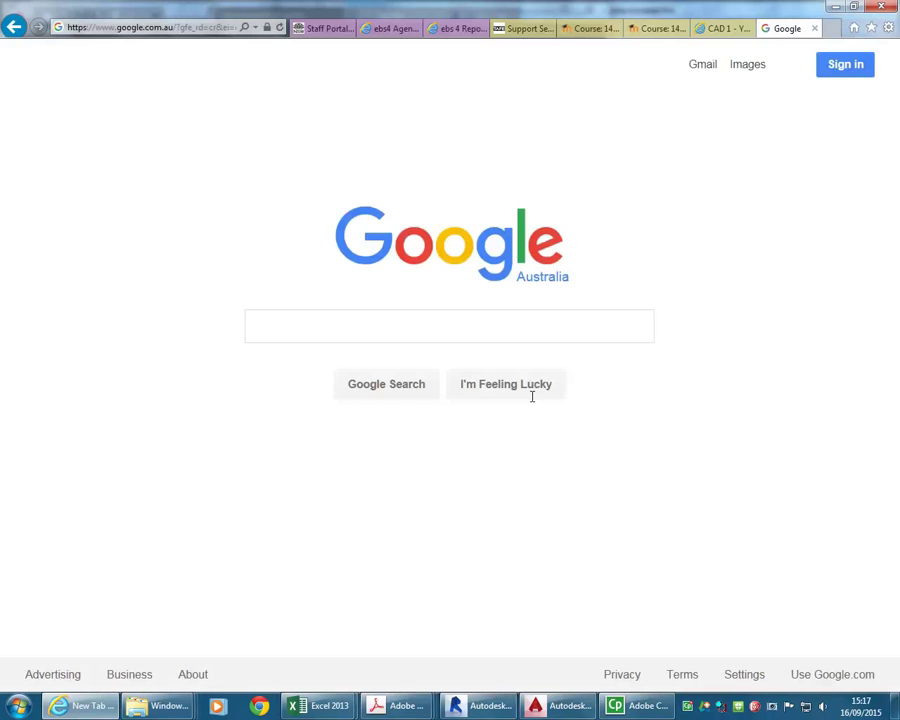
pyautogui.write('lecturn')
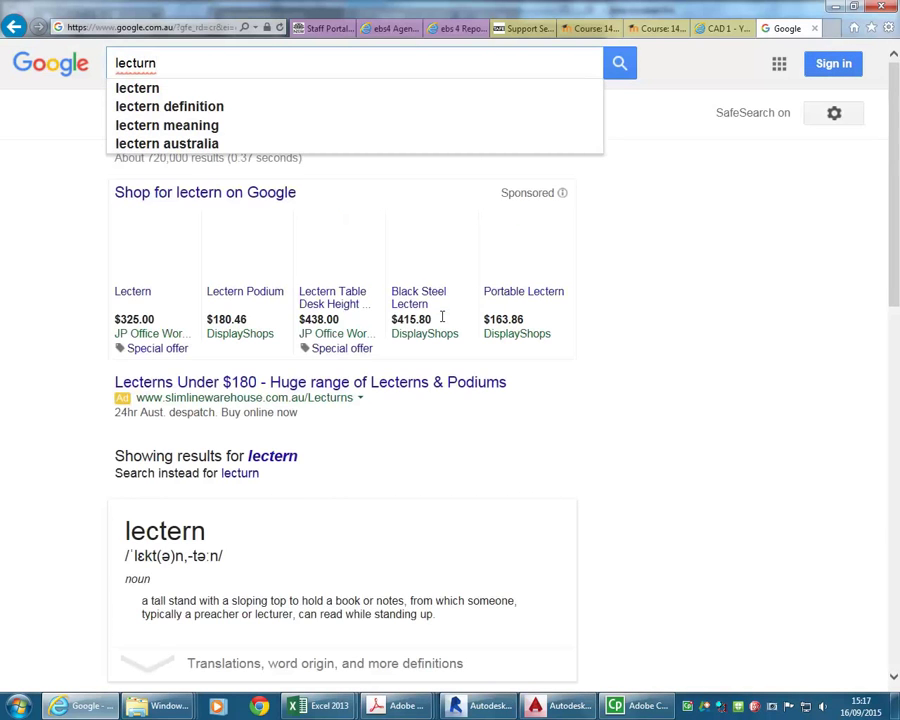
pyautogui.press('Down')
pyautogui.press('Return')
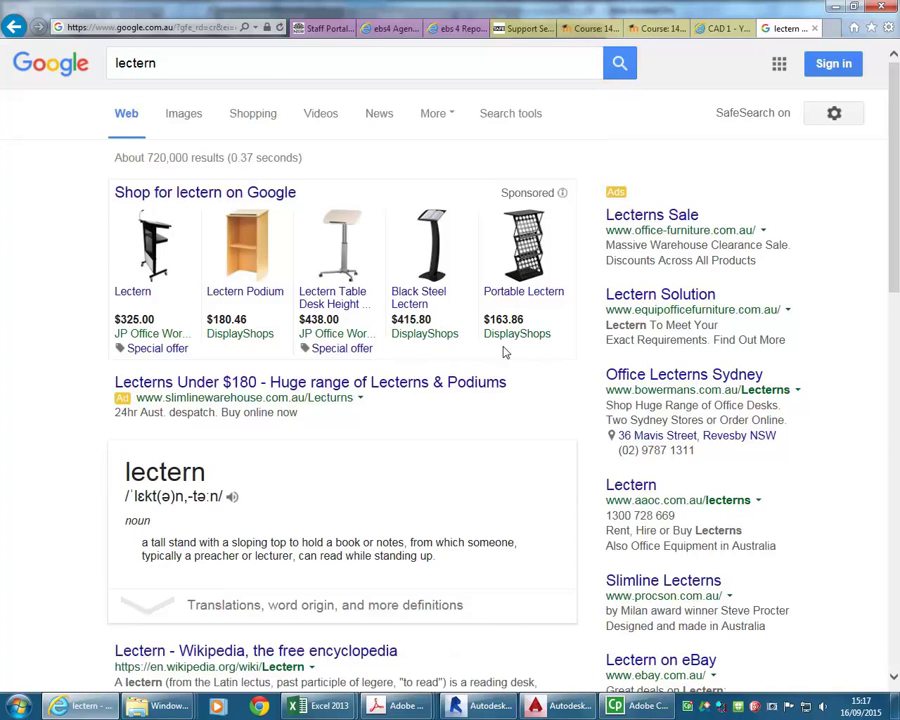
# Switch back to AutoCAD and correct the rotated label's spelling to "lectern".
pyautogui.hotkey('alt', 'Tab')
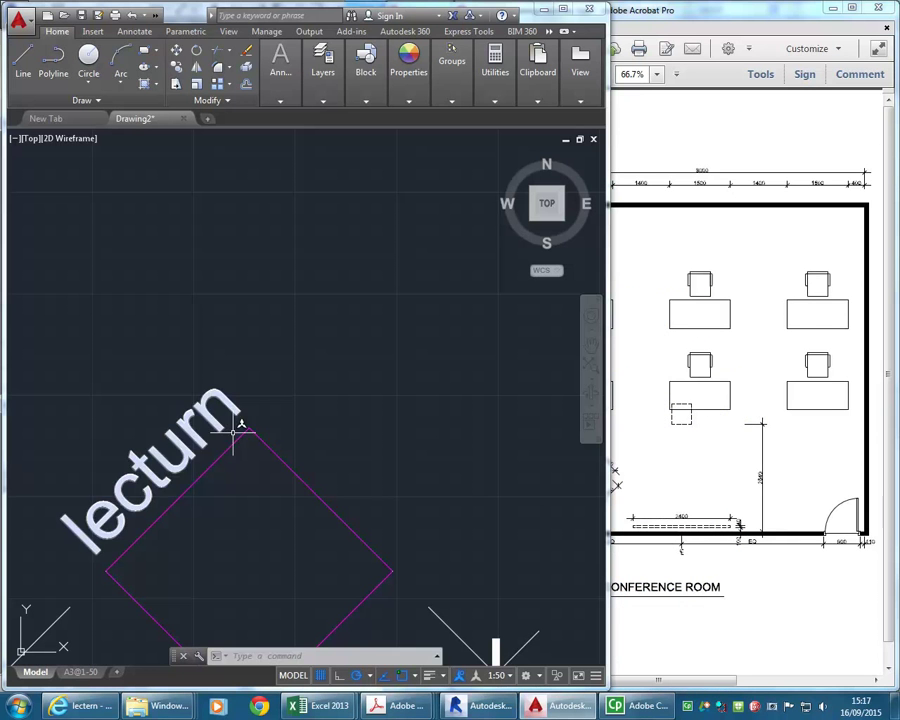
pyautogui.doubleClick(162, 466)
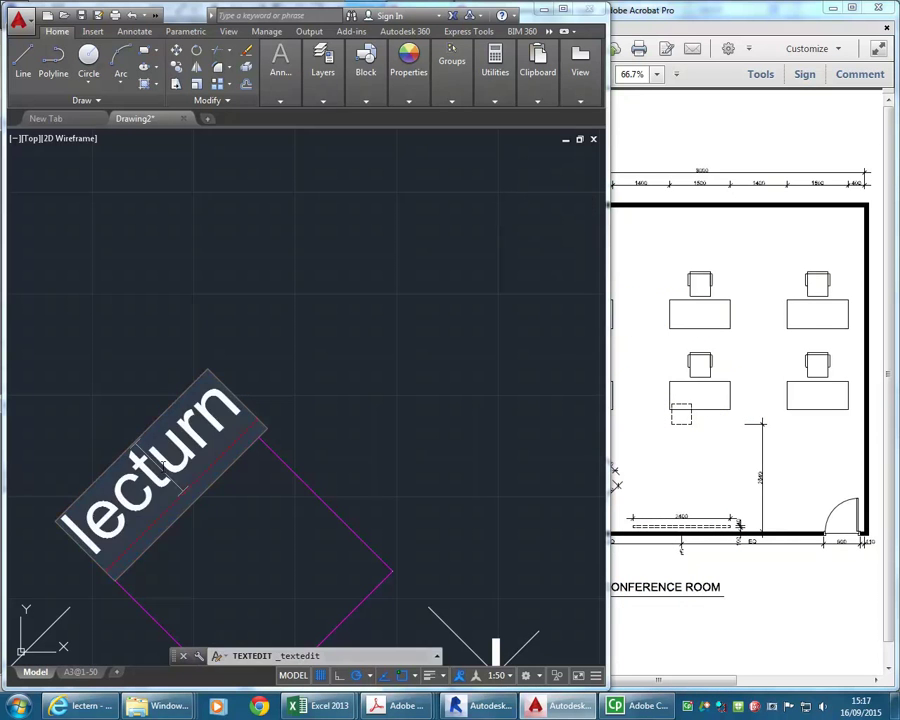
pyautogui.press('BackSpace')
pyautogui.write('e')
pyautogui.click(185, 293)
# Open the A3@1-50 layout to see the finished plan on the sheet.
pyautogui.scroll(-4, 186, 289)
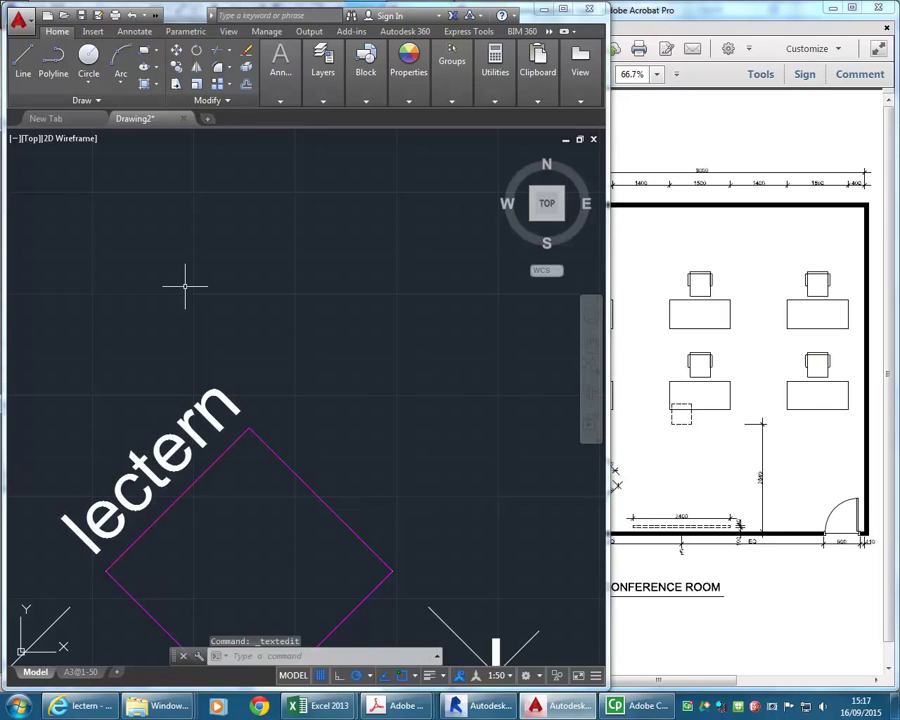
pyautogui.moveTo(186, 287)
pyautogui.mouseDown(button='middle')
pyautogui.moveTo(228, 294)
pyautogui.moveTo(218, 326)
pyautogui.moveTo(231, 335)
pyautogui.moveTo(235, 327)
pyautogui.moveTo(231, 376)
pyautogui.moveTo(212, 382)
pyautogui.mouseUp(button='middle')
pyautogui.scroll(-2, 230, 293)
pyautogui.scroll(-2, 230, 293)
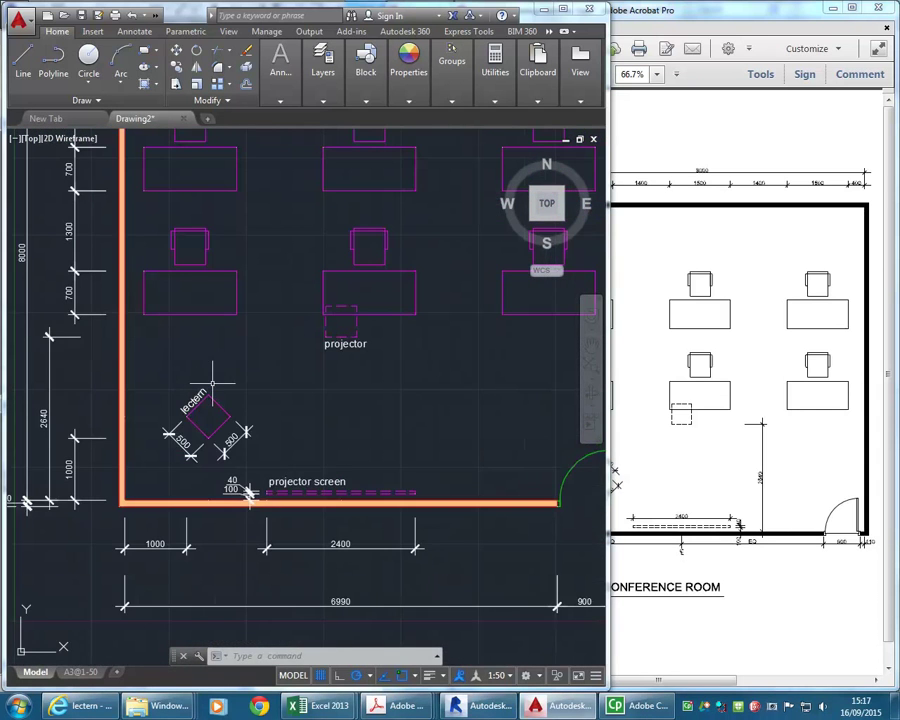
pyautogui.moveTo(350, 305)
pyautogui.mouseDown(button='middle')
pyautogui.moveTo(297, 452)
pyautogui.moveTo(317, 496)
pyautogui.mouseUp(button='middle')
pyautogui.scroll(-3, 297, 452)
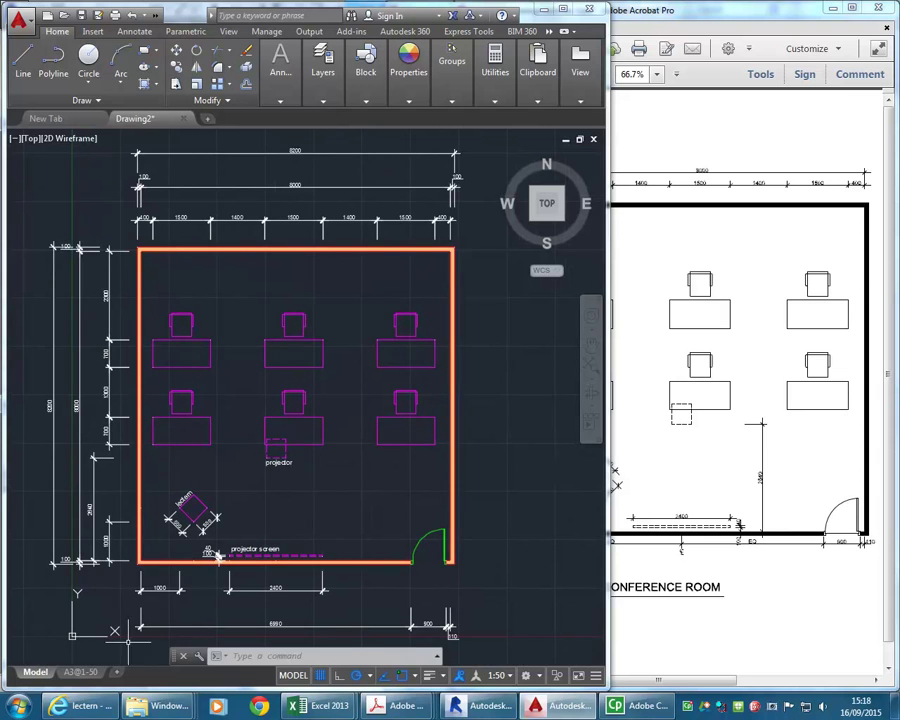
pyautogui.click(77, 674)
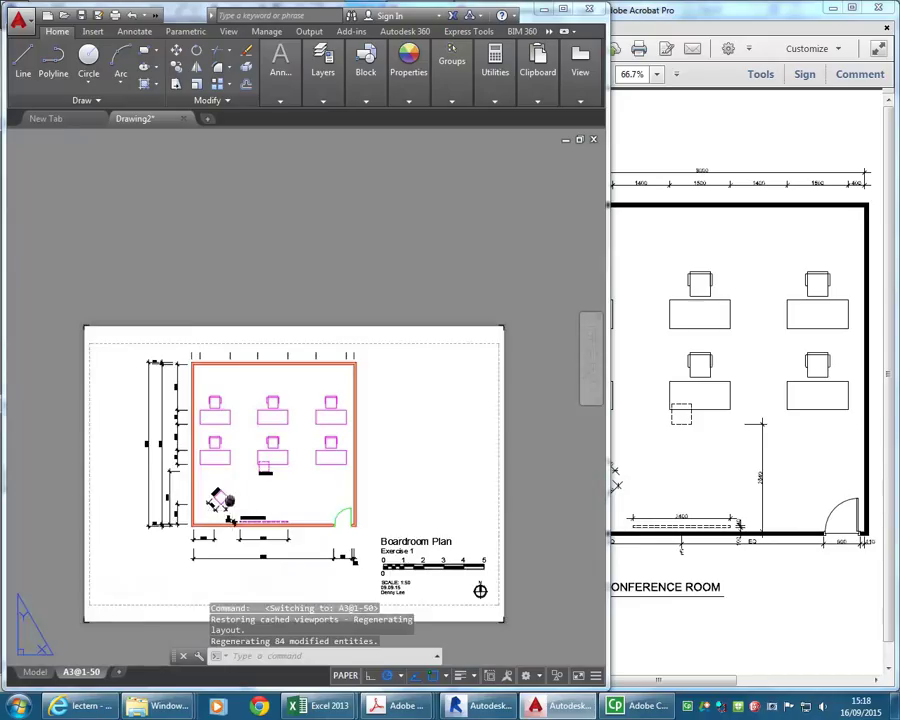
pyautogui.moveTo(231, 478); pyautogui.dragTo(238, 454, button='middle')
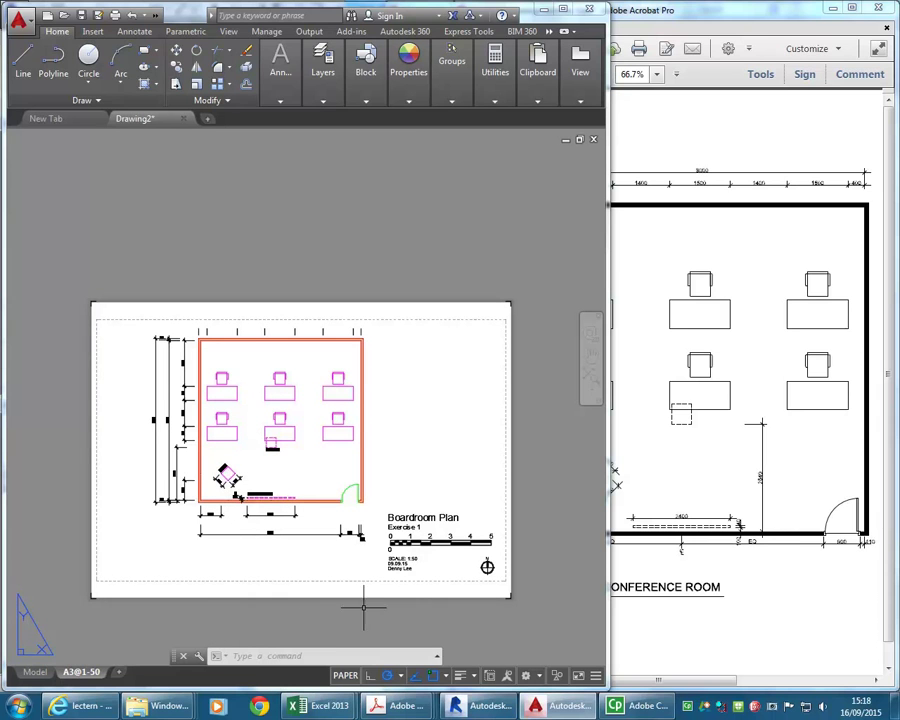
# Turn on the Defpoints layer so that the viewport frame shows on the sheet.
pyautogui.click(280, 78)
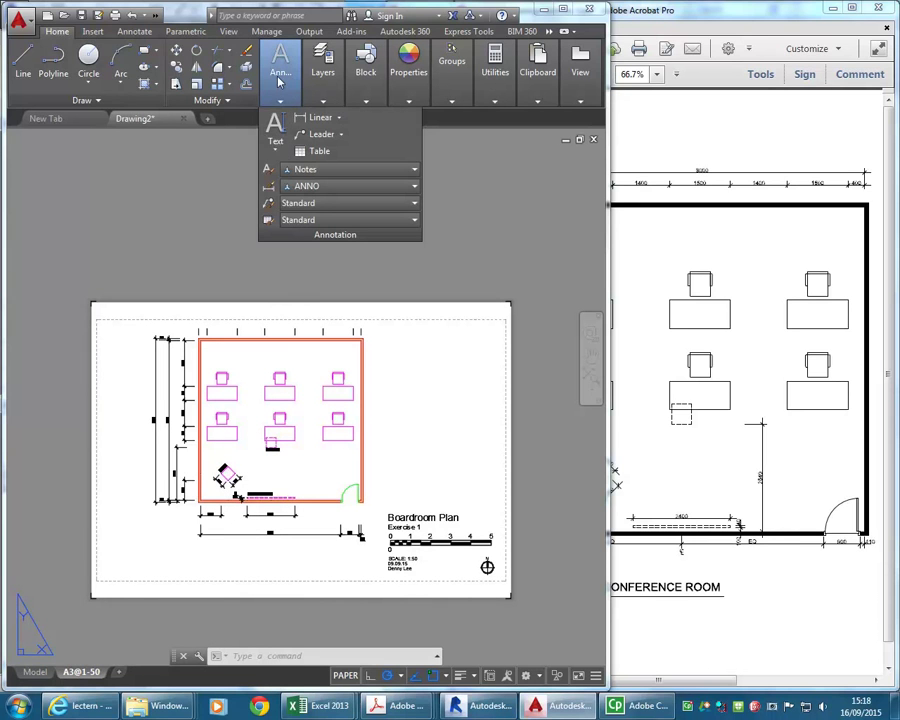
pyautogui.moveTo(322, 80)
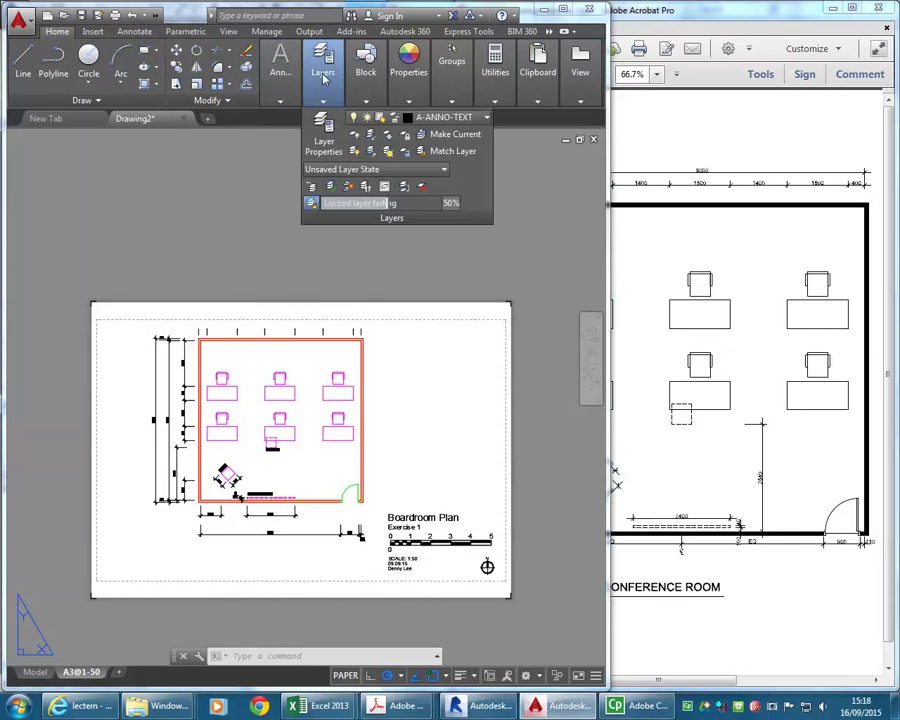
pyautogui.click(405, 121)
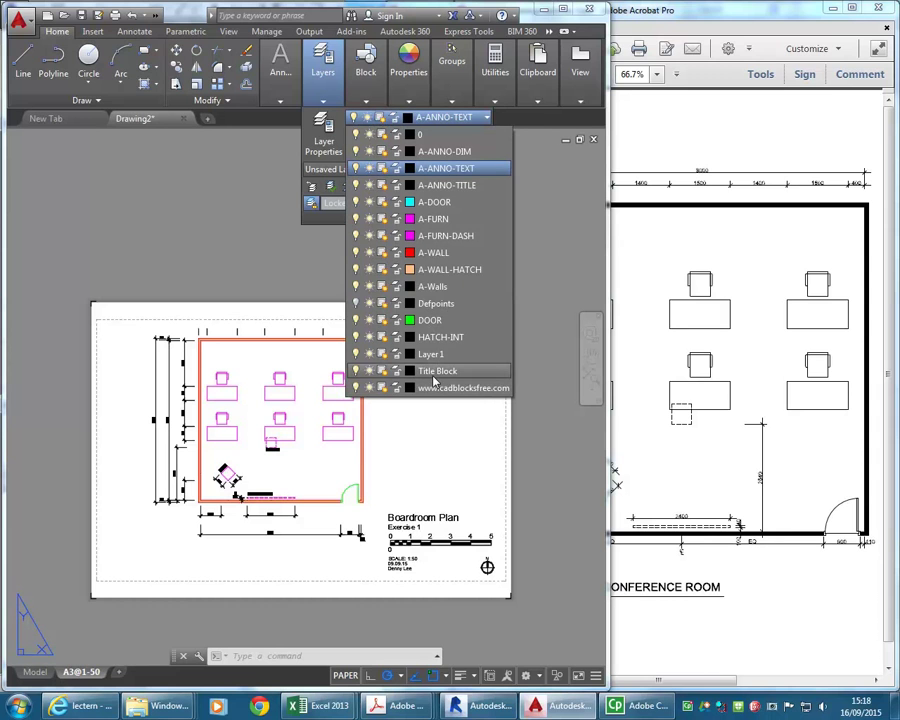
pyautogui.click(356, 304)
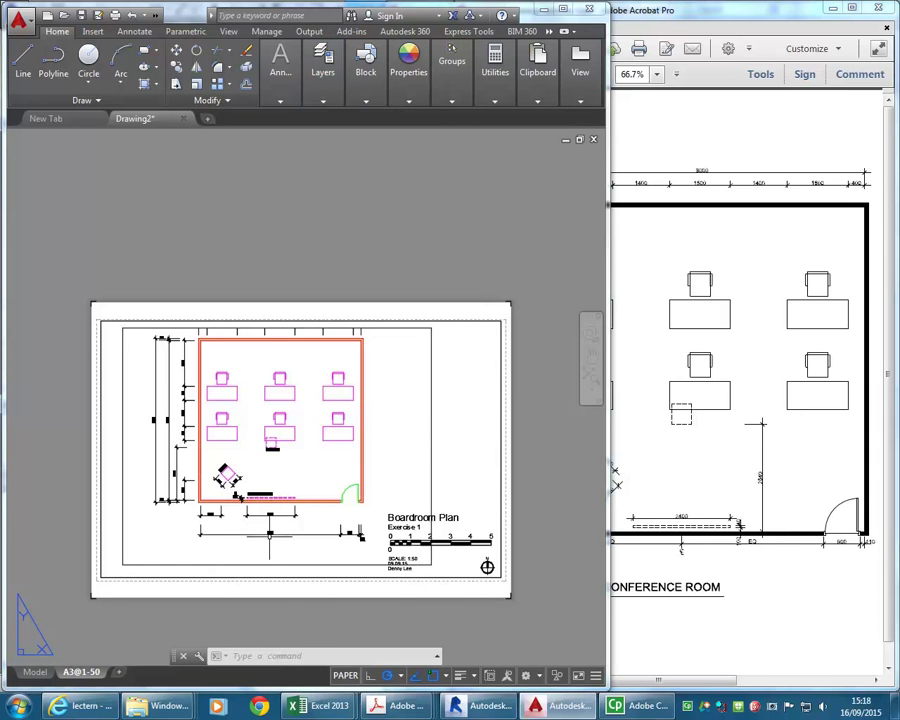
# Shift the plan slightly down inside the layout viewport to bring in the upper dimensions, and return to paper space.
pyautogui.click(343, 676)
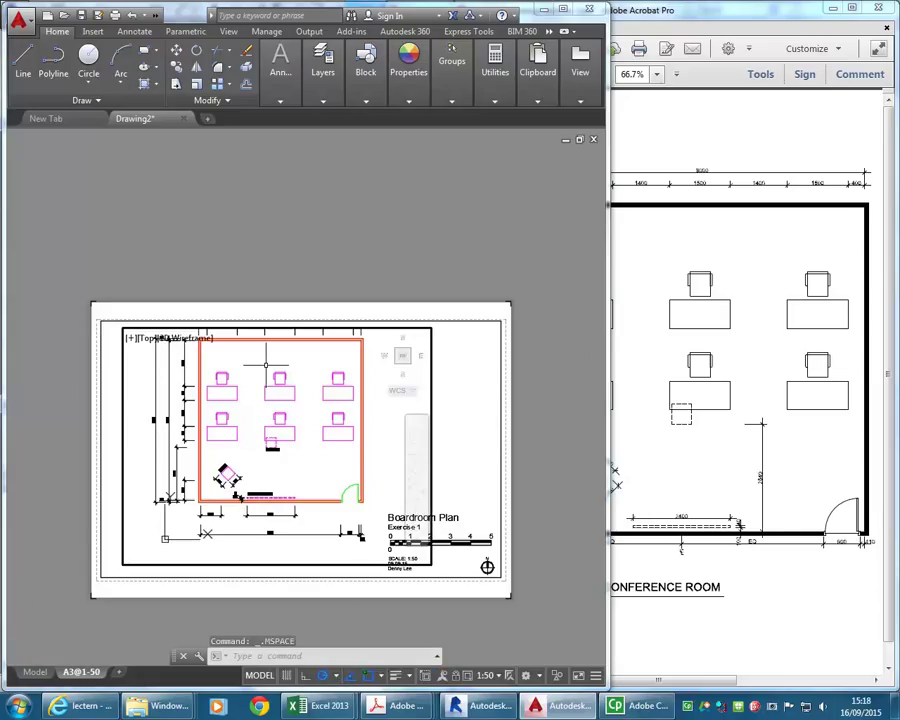
pyautogui.moveTo(265, 366); pyautogui.dragTo(256, 396, button='middle')
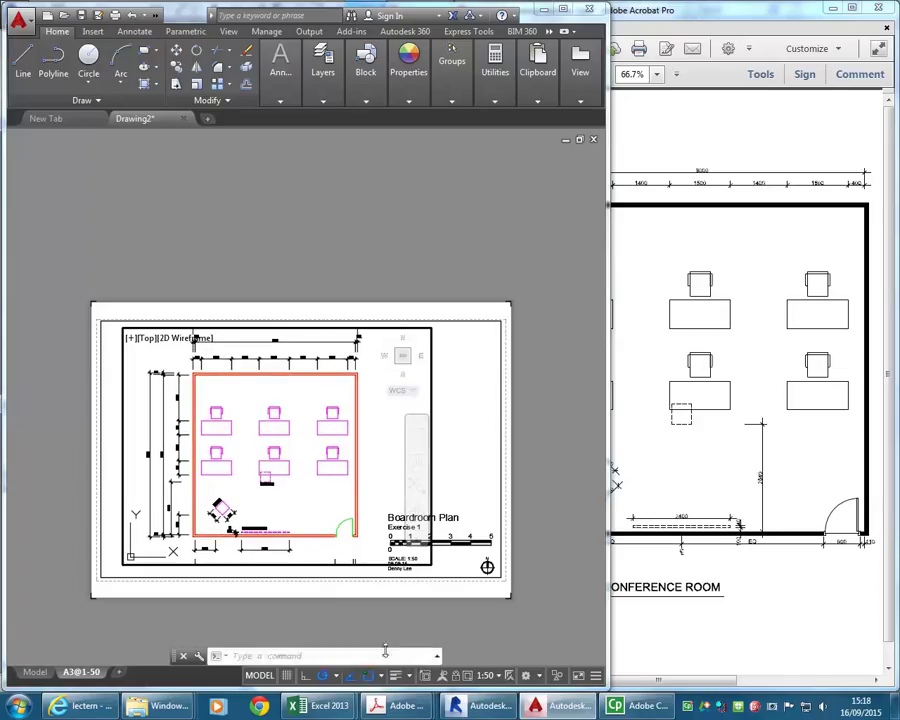
pyautogui.click(257, 675)
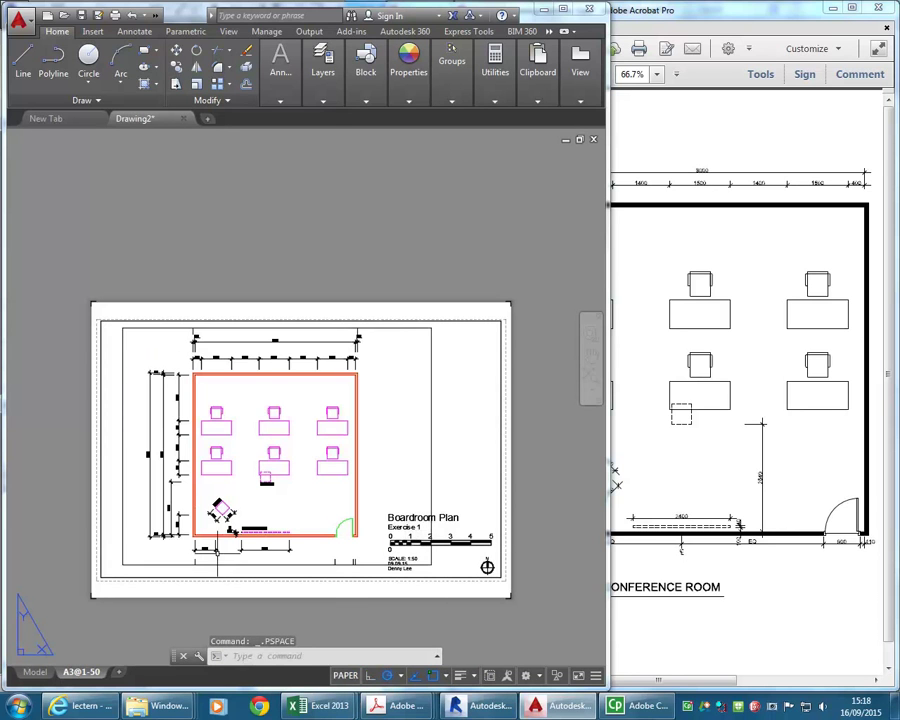
# Stretch the viewport's lower and upper edges out to the sheet border so that all the plan's dimensions fit inside.
pyautogui.click(121, 563)
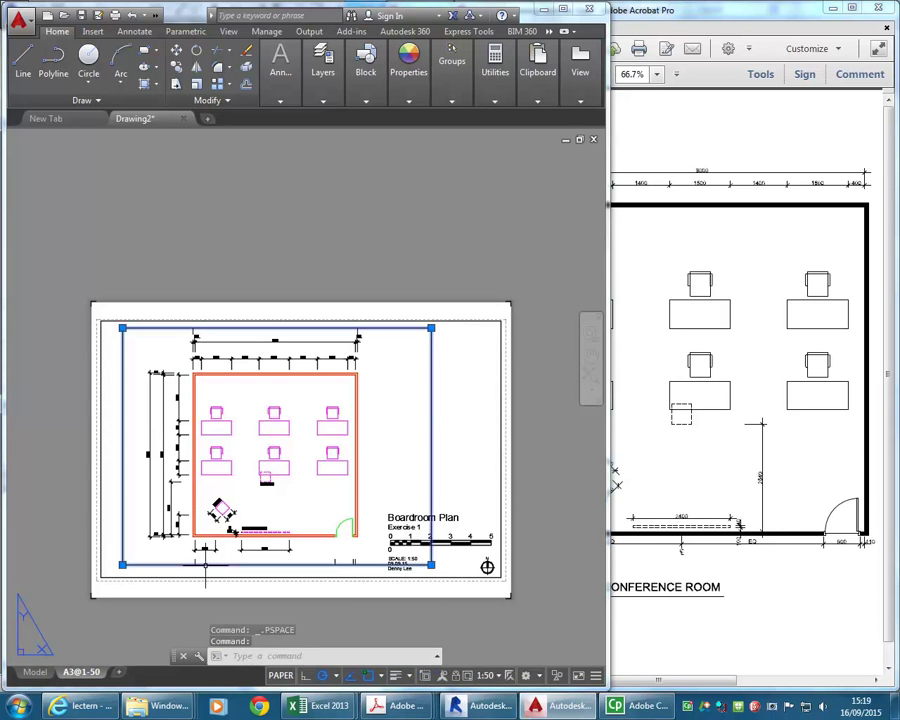
pyautogui.click(121, 565)
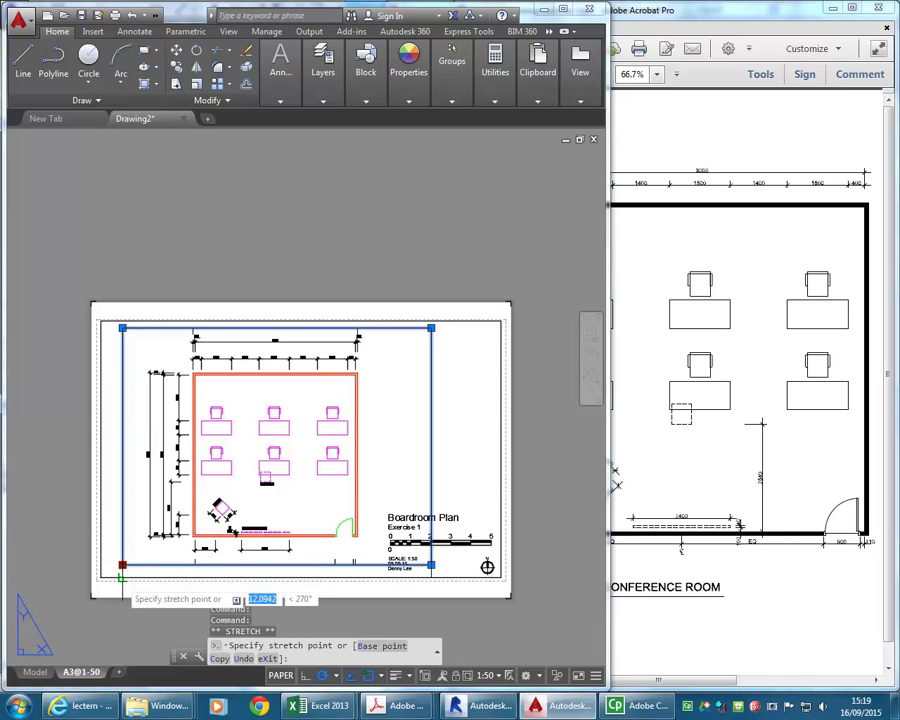
pyautogui.click(121, 577)
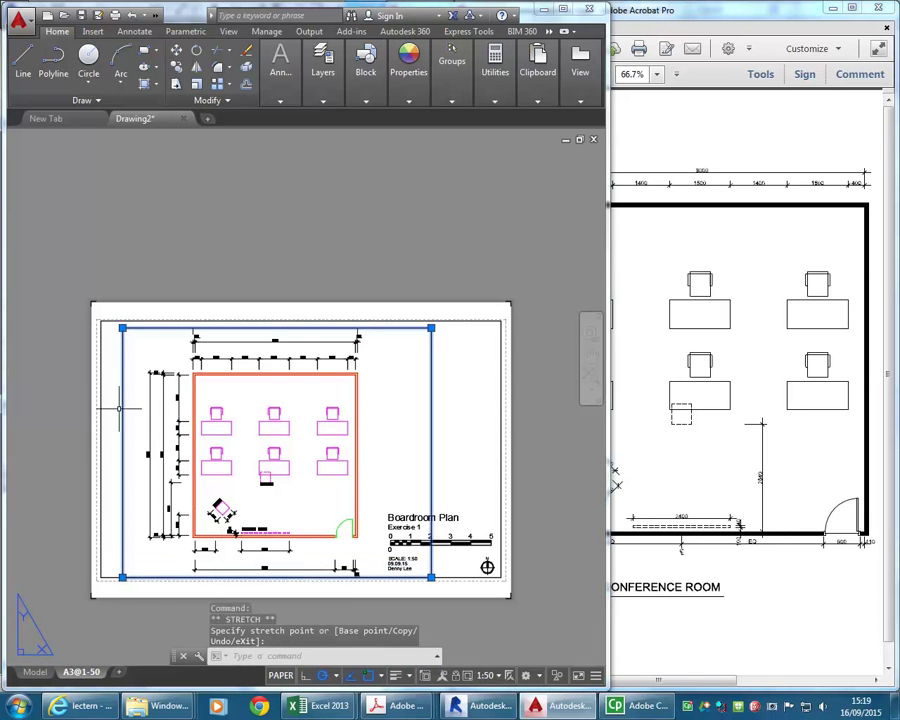
pyautogui.click(122, 320)
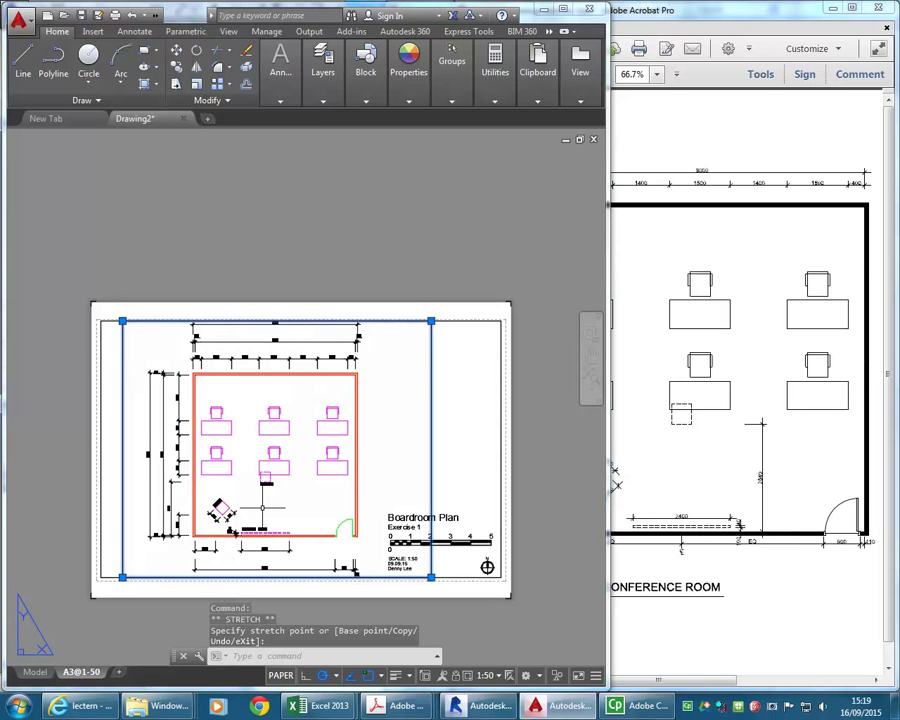
pyautogui.scroll(8, 210, 235)
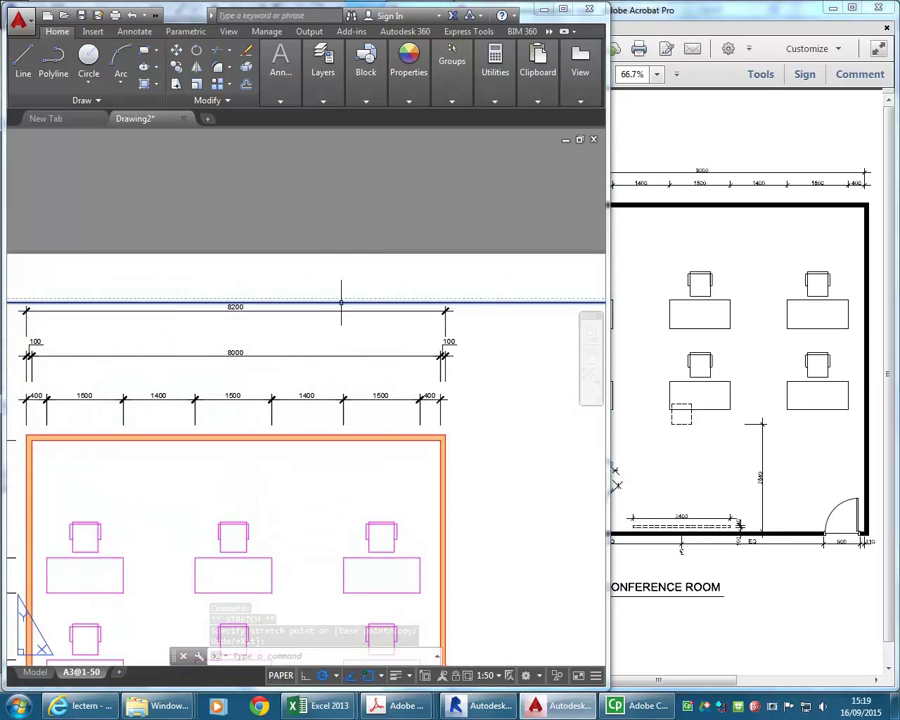
pyautogui.scroll(-8, 268, 305)
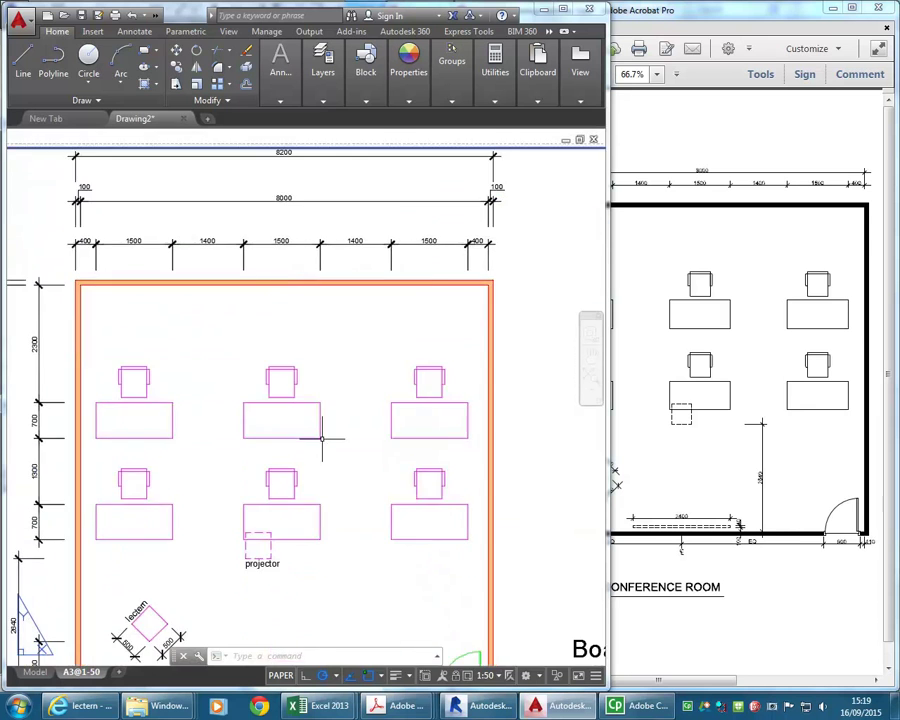
pyautogui.scroll(5, 365, 555)
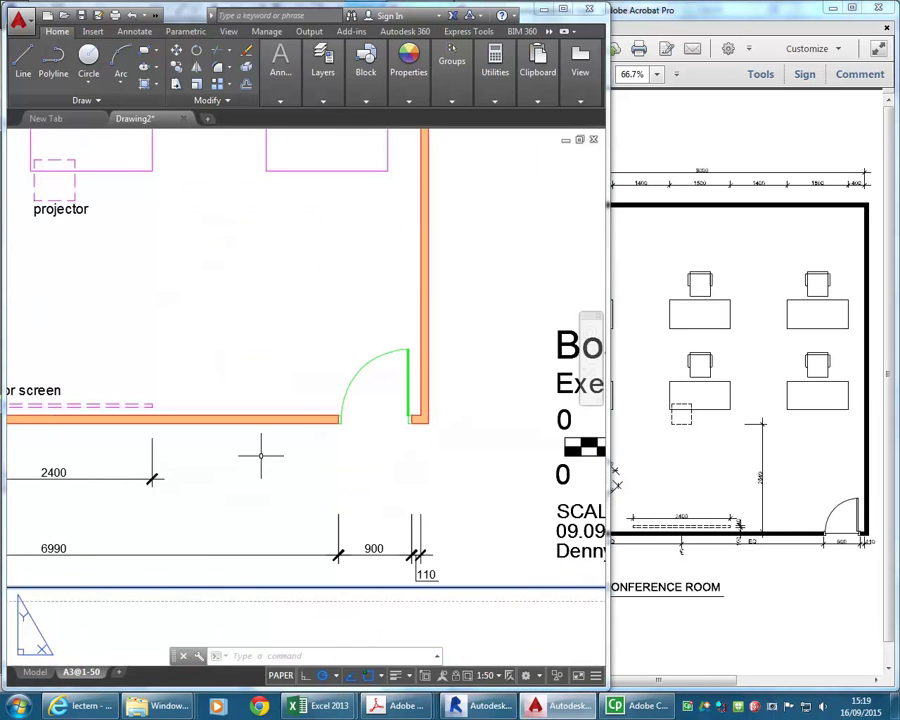
pyautogui.scroll(-7, 281, 476)
pyautogui.scroll(4, 286, 470)
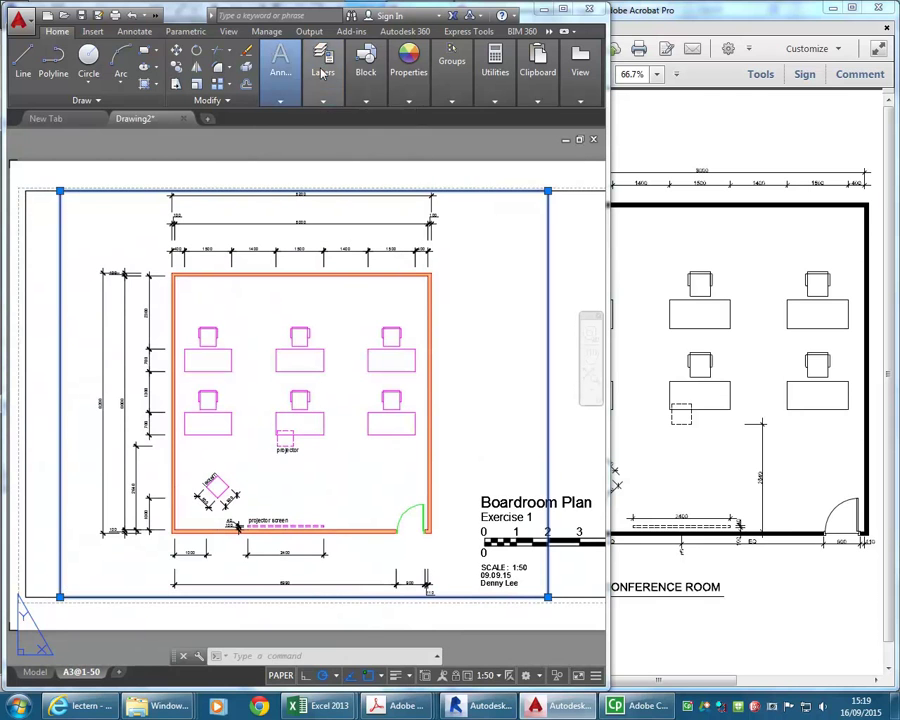
# Check which layer the selected viewport frame is on and how that layer's visibility is set.
pyautogui.moveTo(418, 105)
pyautogui.moveTo(323, 95)
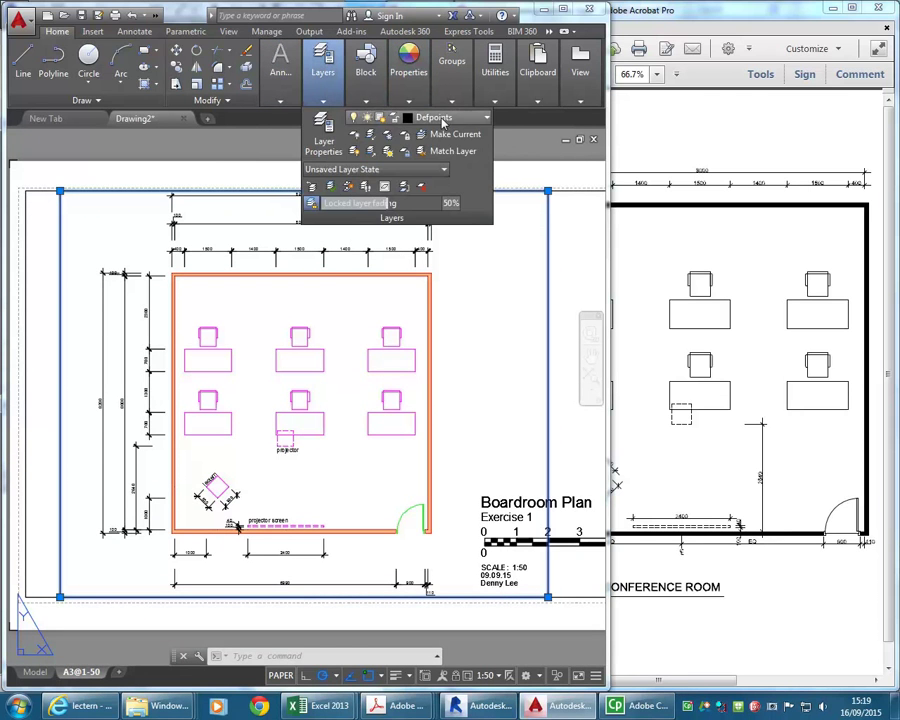
pyautogui.click(443, 118)
pyautogui.click(355, 304)
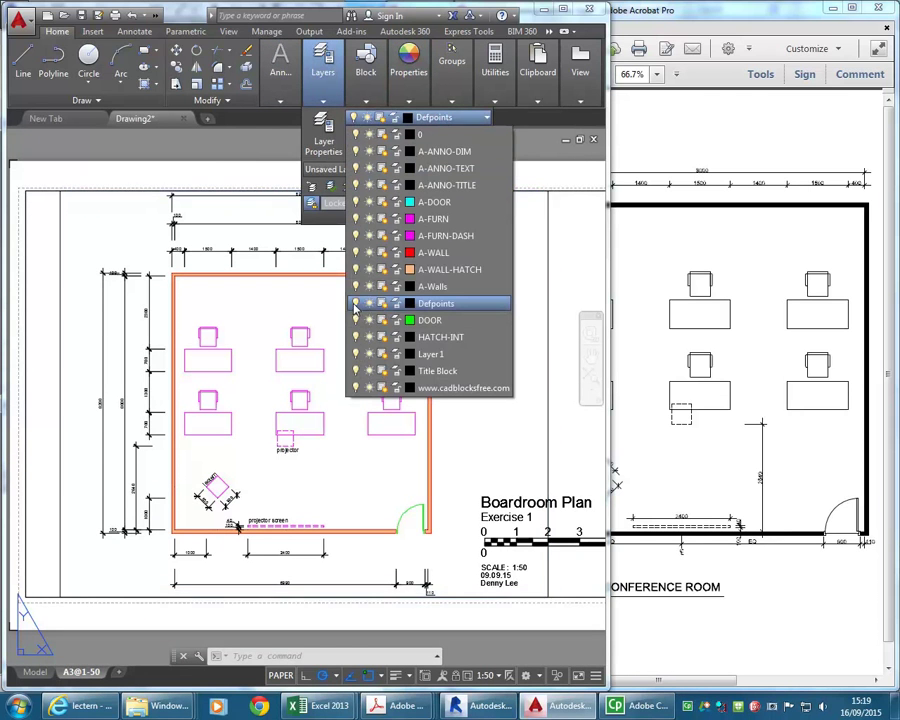
pyautogui.click(355, 304)
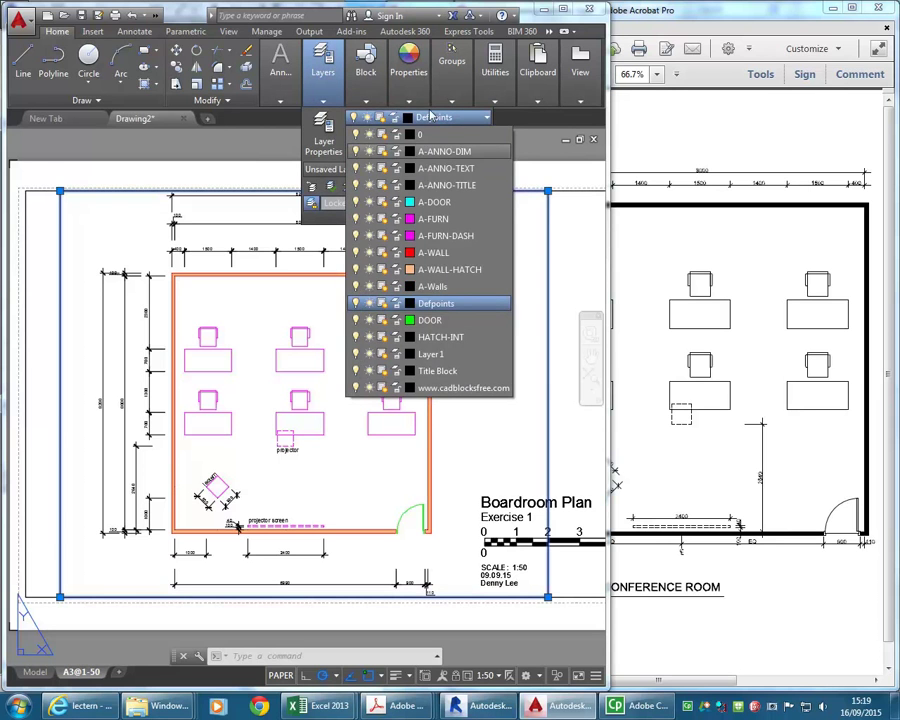
# Create a new layer named Viewport.
pyautogui.click(322, 124)
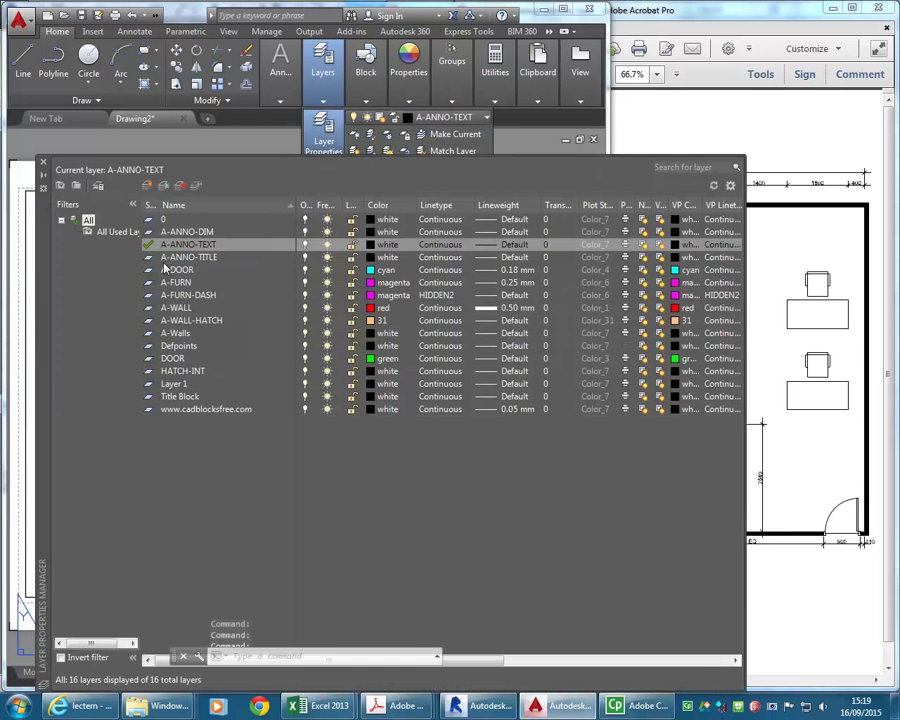
pyautogui.click(148, 187)
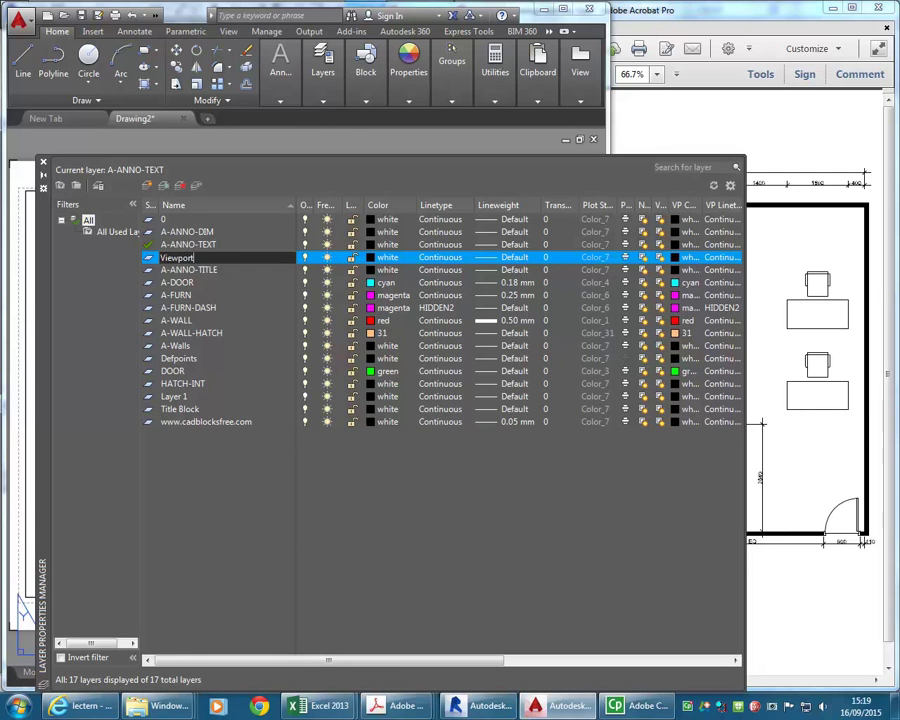
pyautogui.press('Return')
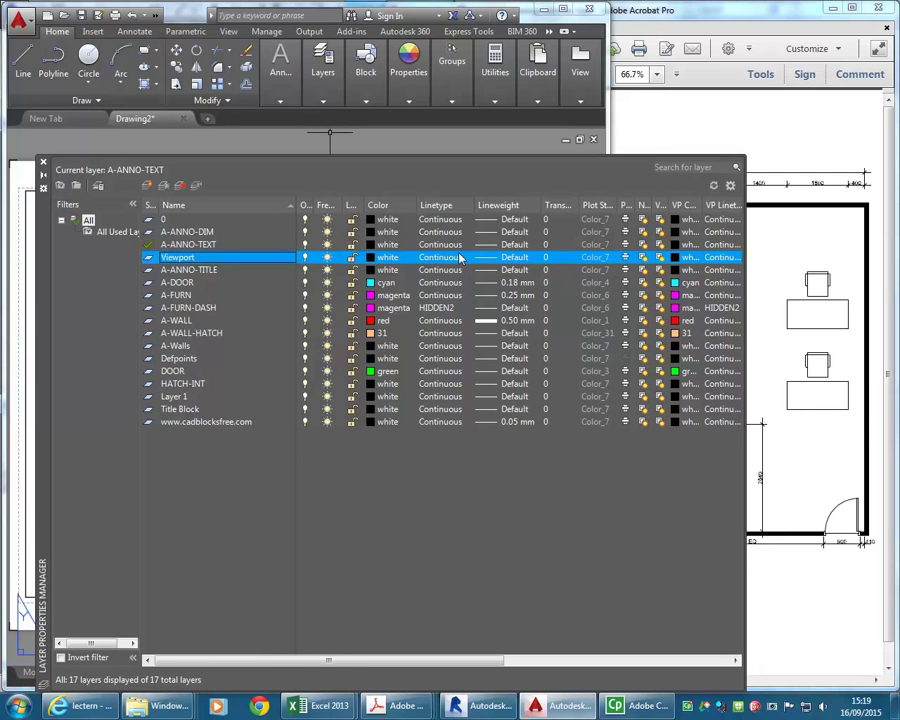
# Give the Viewport layer a viewport colour override of 220 and make the layer non-plotting.
pyautogui.click(675, 258)
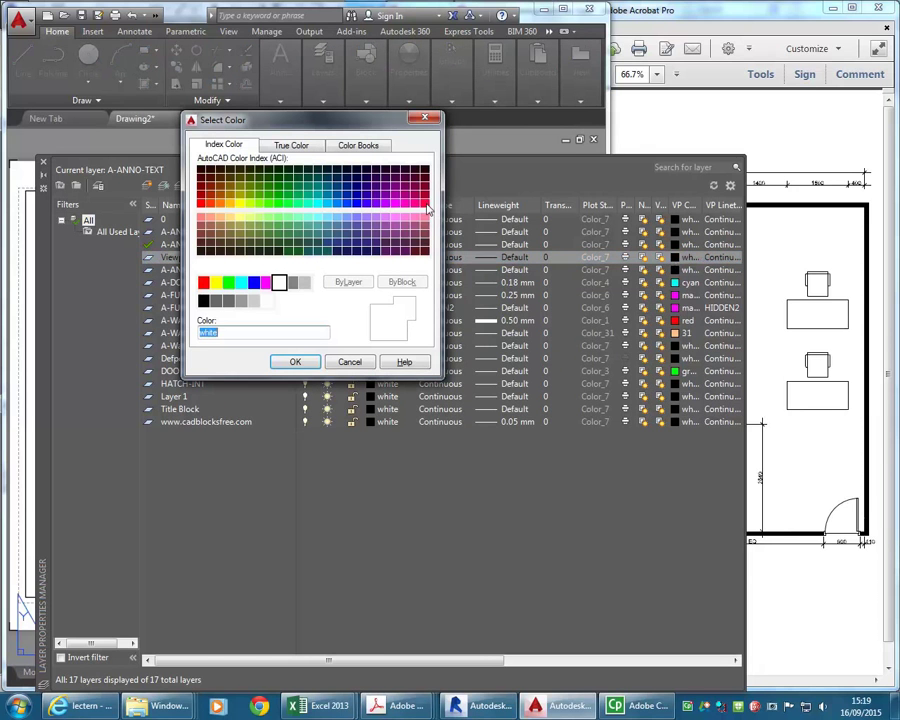
pyautogui.click(405, 219)
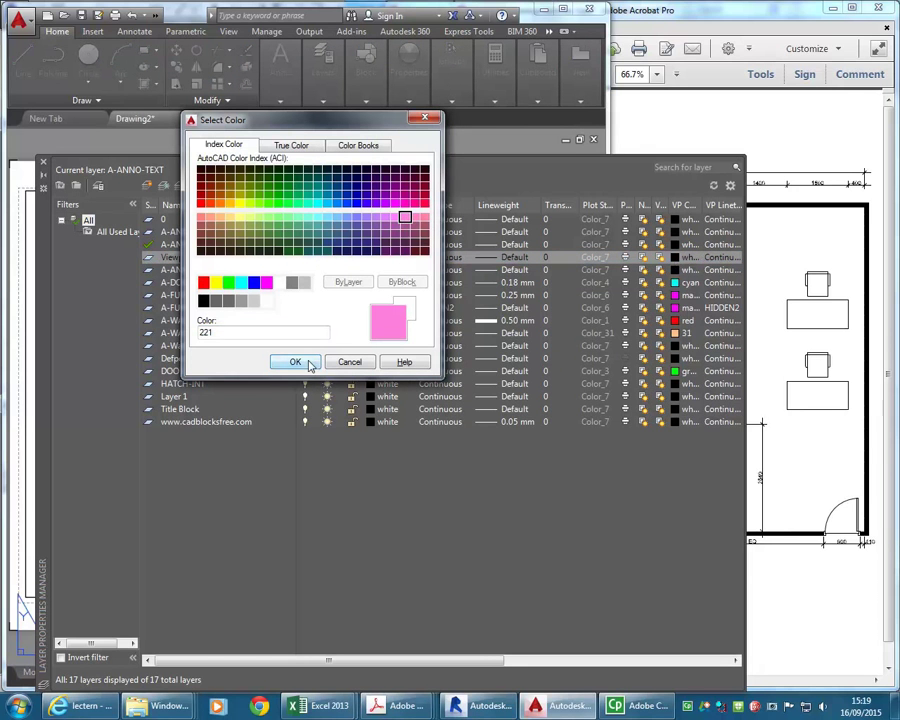
pyautogui.click(398, 205)
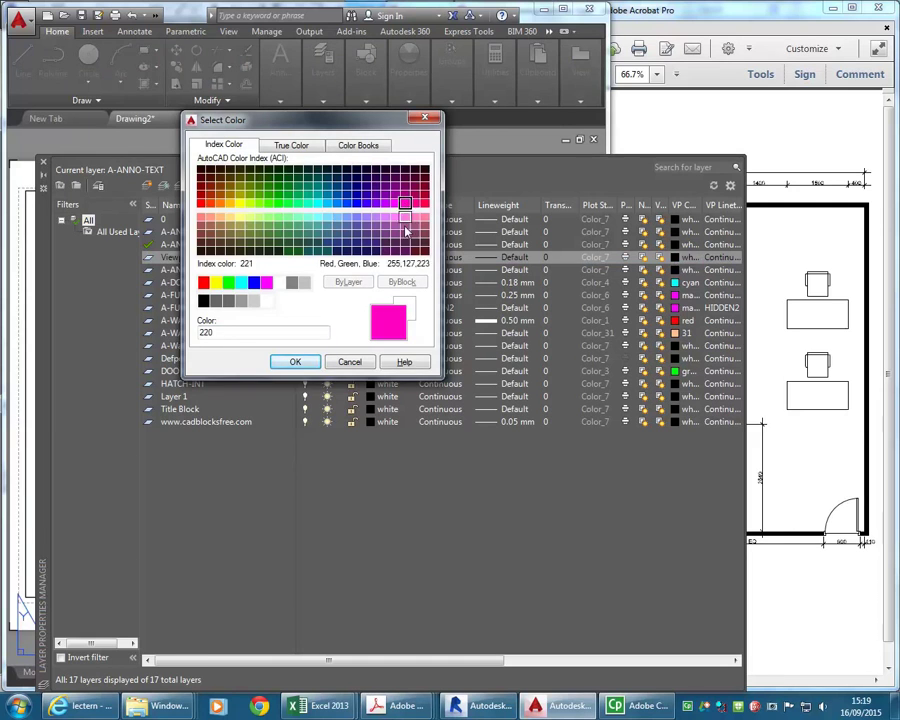
pyautogui.click(295, 362)
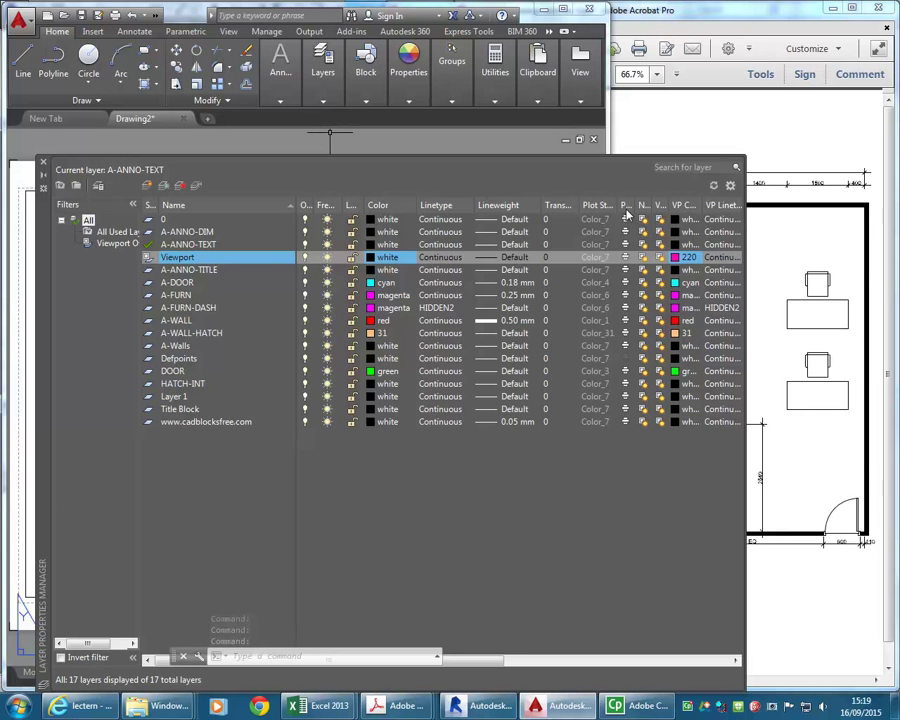
pyautogui.click(626, 259)
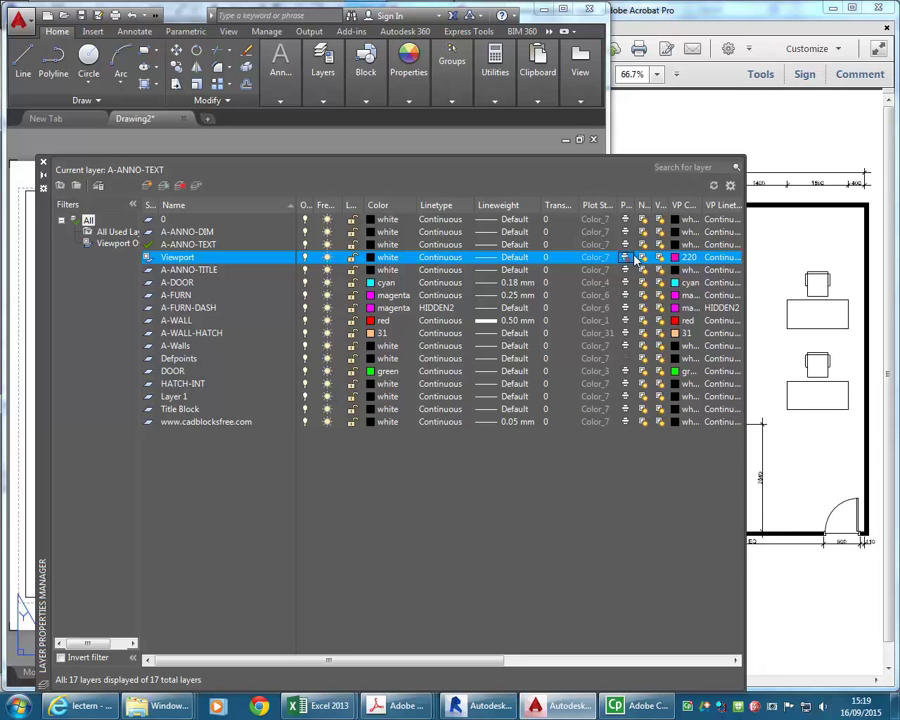
pyautogui.click(43, 164)
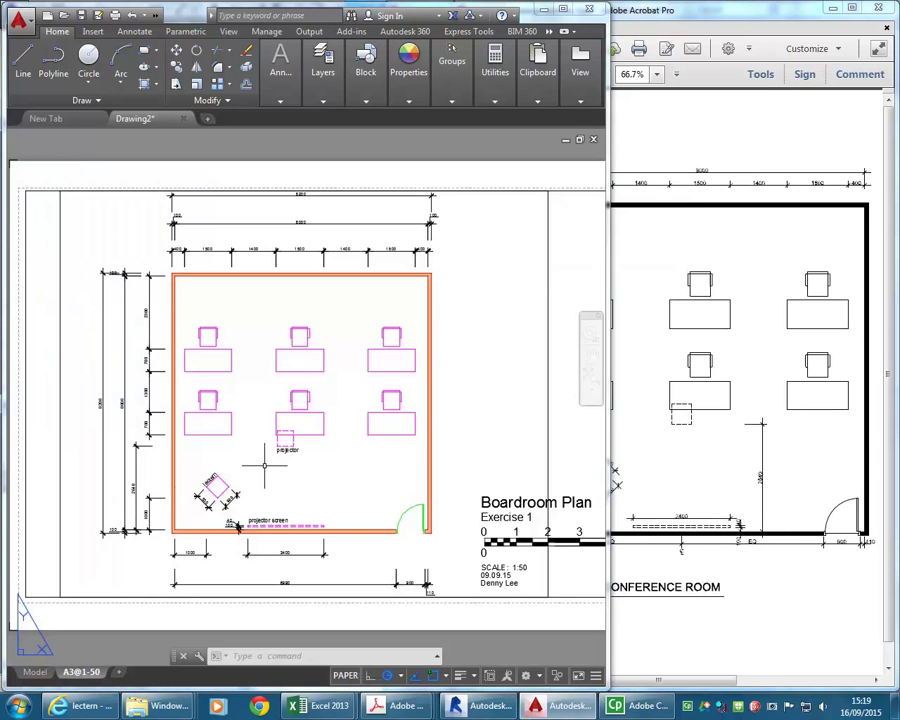
# Move the layout's viewport frame from the Defpoints layer to the Viewport layer and clear the selection.
pyautogui.click(60, 228)
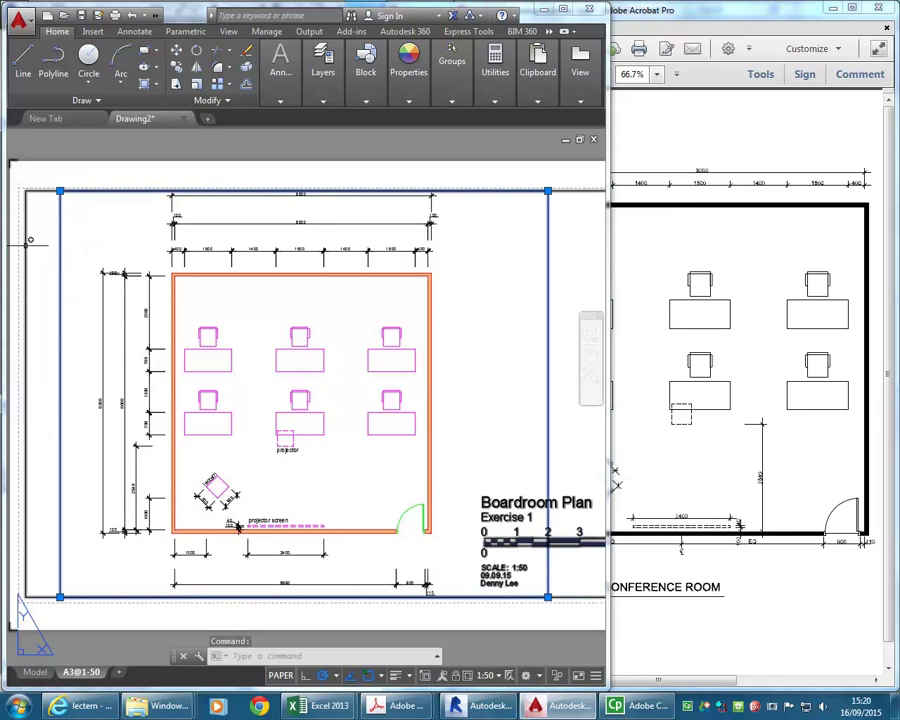
pyautogui.scroll(-2, 176, 325)
pyautogui.scroll(2, 241, 362)
pyautogui.scroll(-2, 229, 368)
pyautogui.scroll(2, 236, 363)
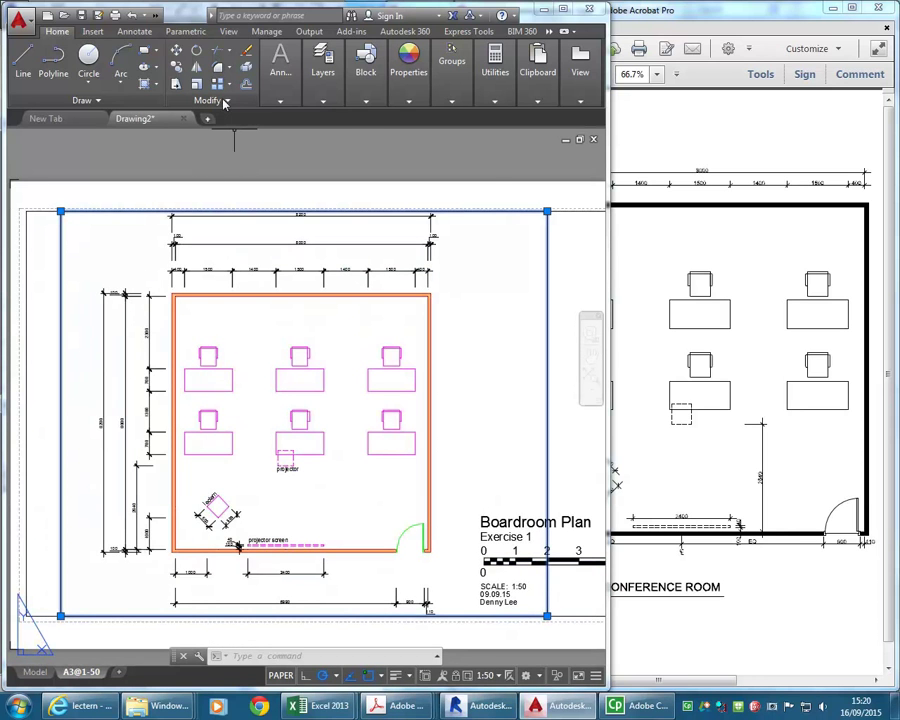
pyautogui.moveTo(322, 70)
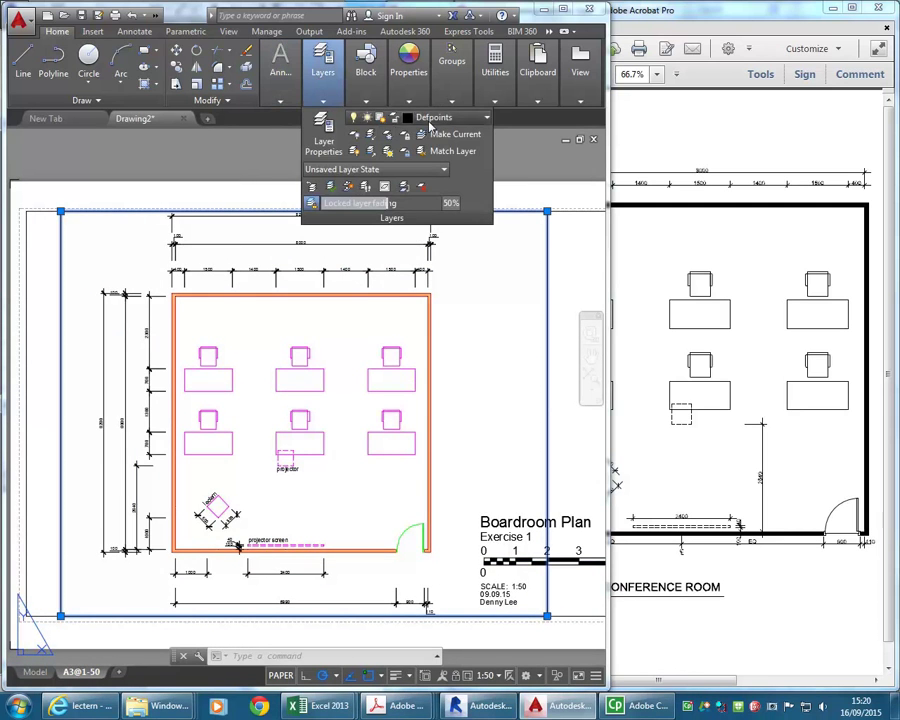
pyautogui.click(352, 118)
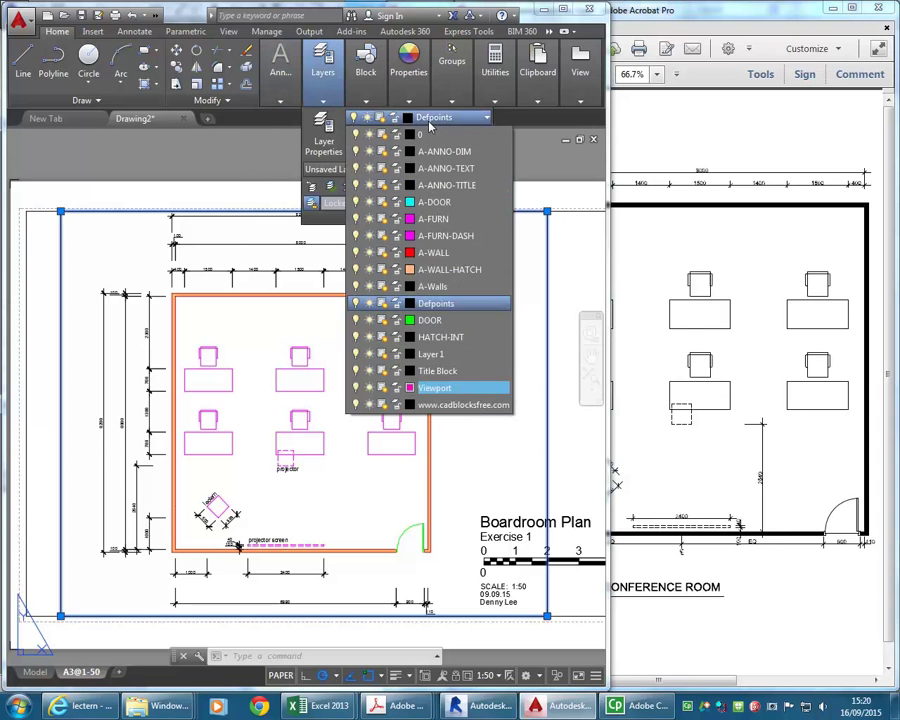
pyautogui.click(445, 390)
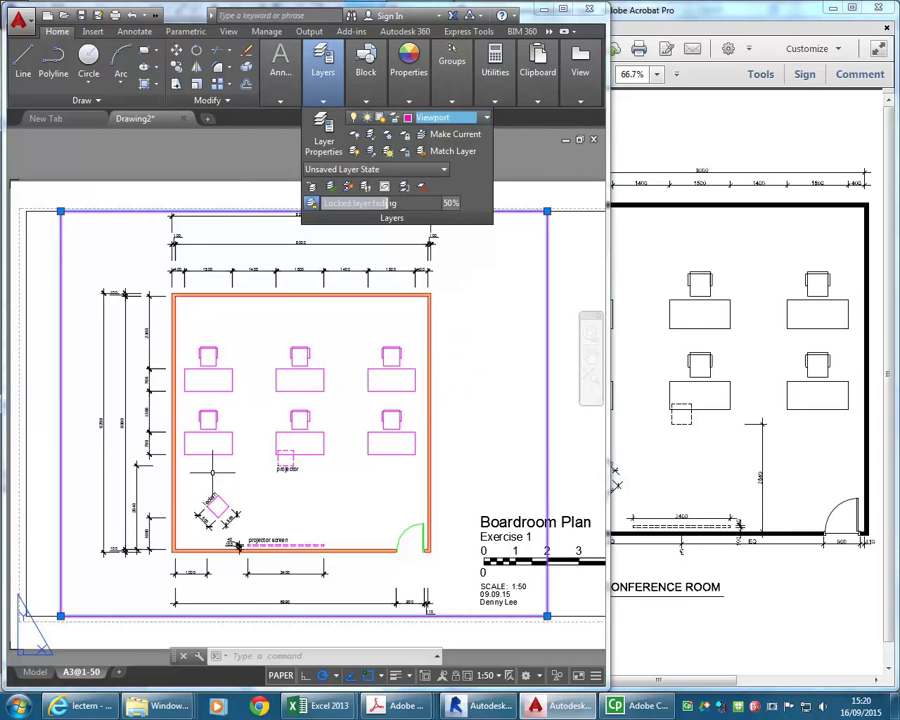
pyautogui.press('Escape')
pyautogui.press('Escape')
# Turn off the Defpoints layer, and switch the Viewport layer off and on again to test the frame's visibility.
pyautogui.moveTo(320, 78)
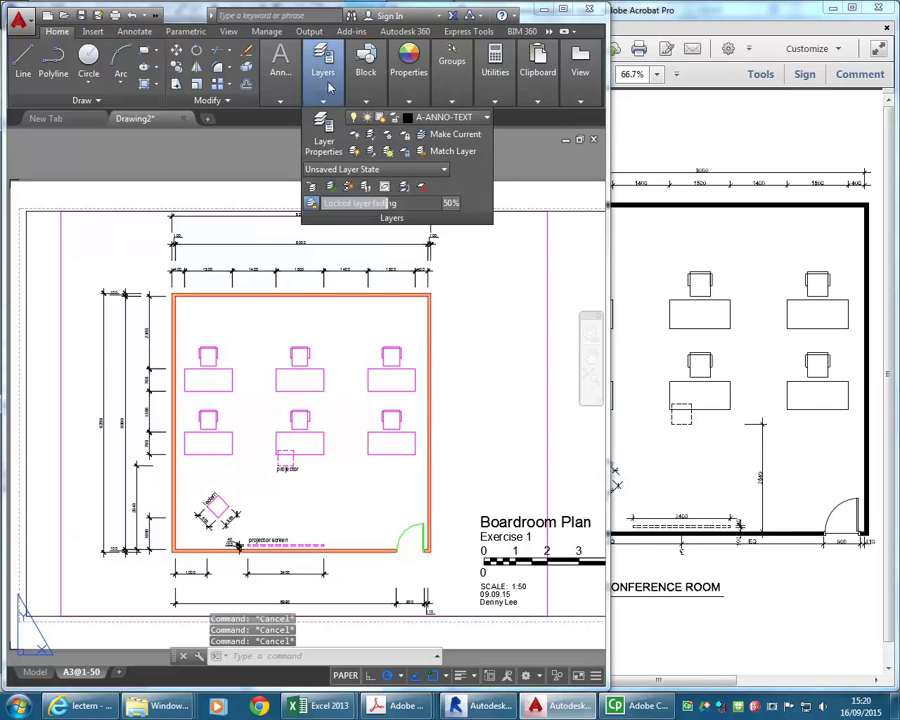
pyautogui.click(420, 118)
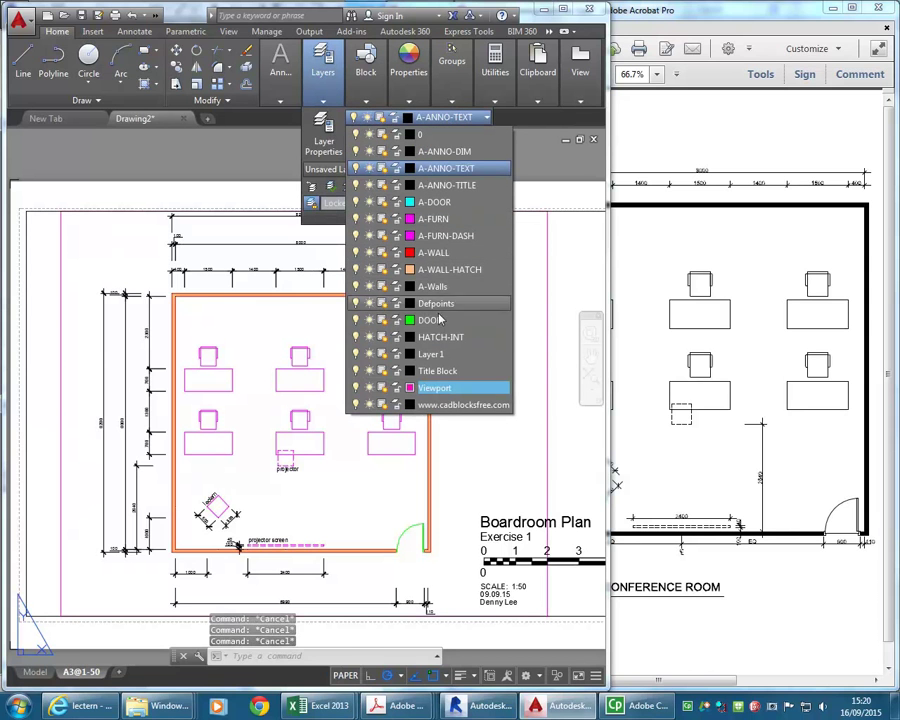
pyautogui.click(357, 305)
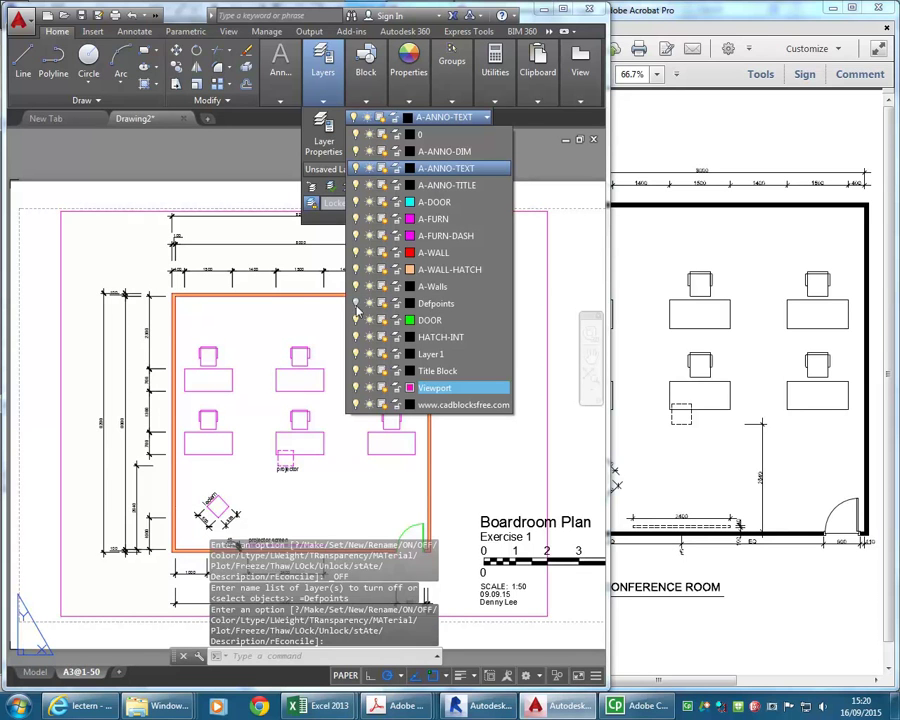
pyautogui.click(357, 388)
pyautogui.click(357, 388)
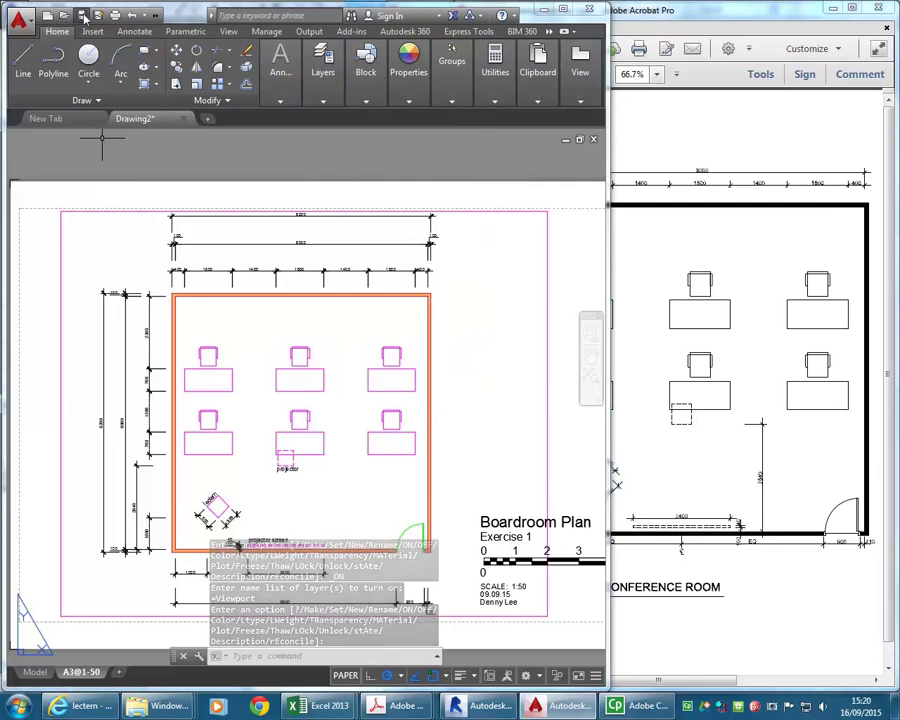
# Save the drawing as Exercise03.dwg in the CAD 1 folder inside 2015 on the U: home drive.
pyautogui.hotkey('ctrl', 's')
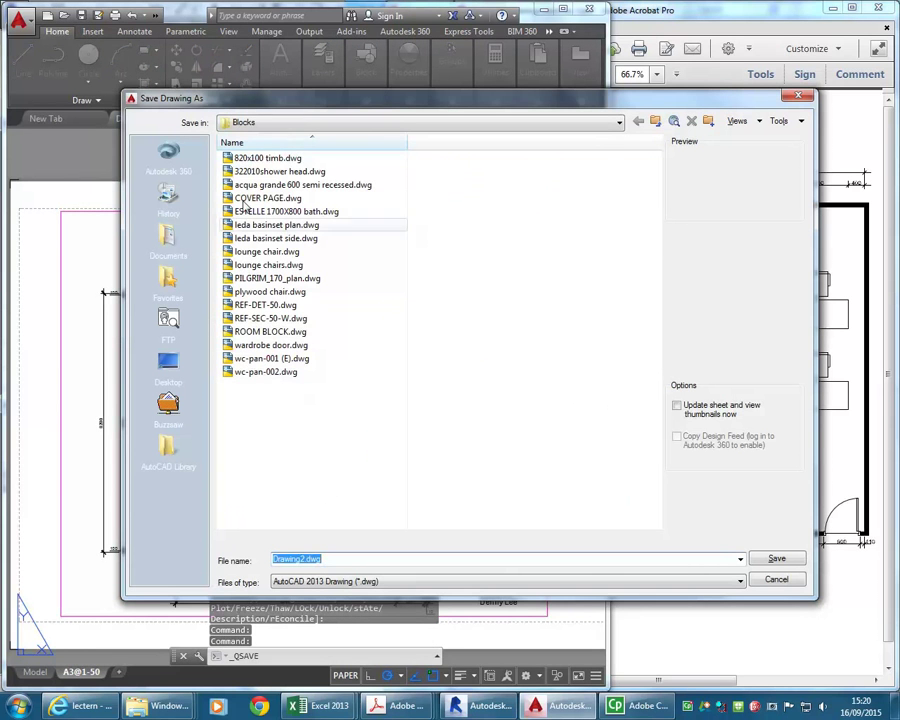
pyautogui.click(253, 121)
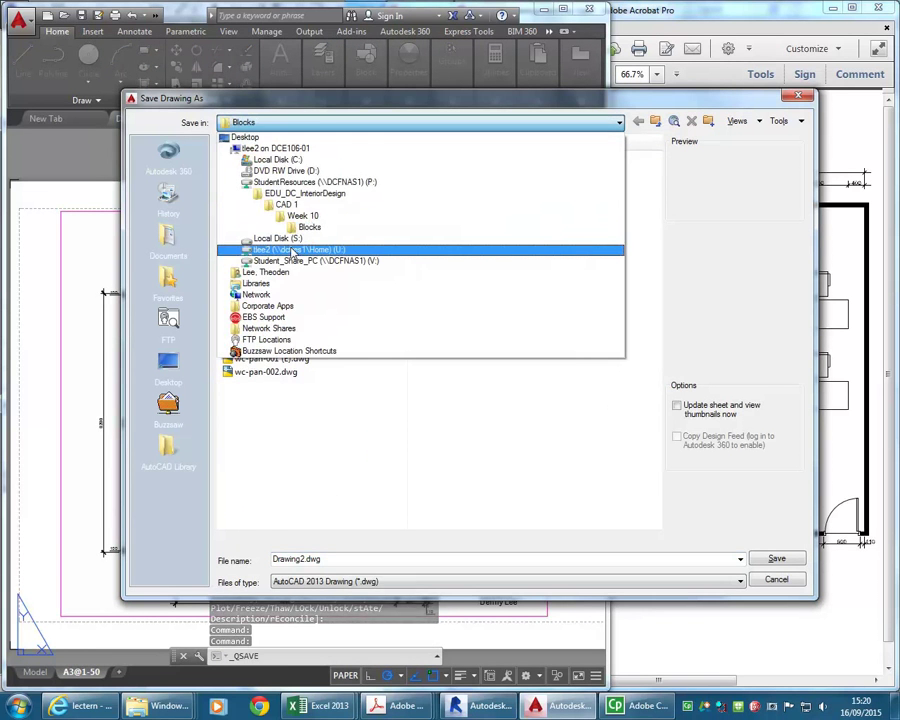
pyautogui.click(294, 251)
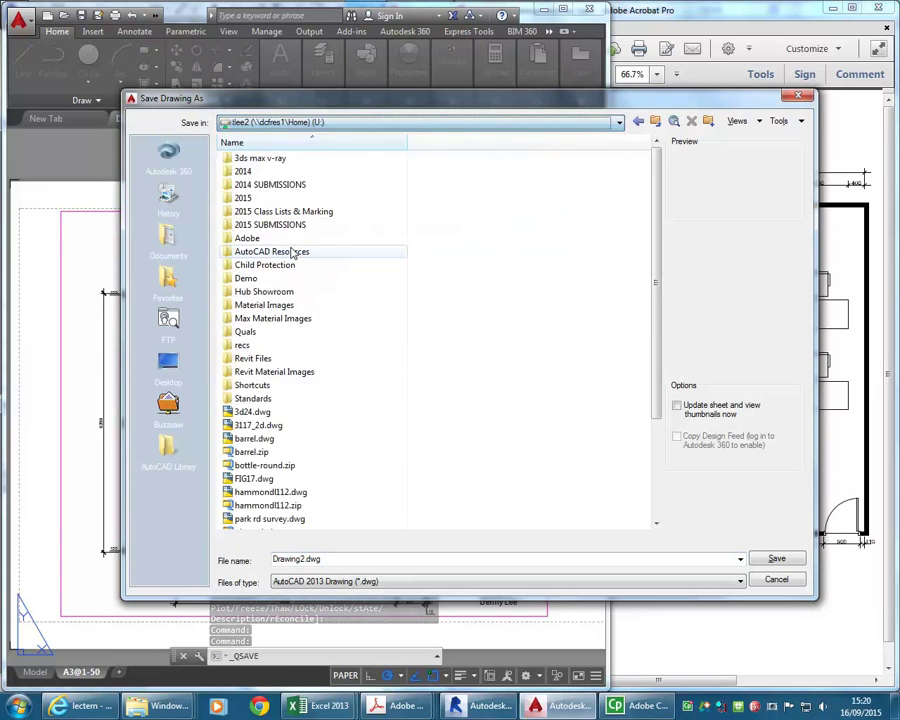
pyautogui.doubleClick(240, 197)
pyautogui.doubleClick(246, 198)
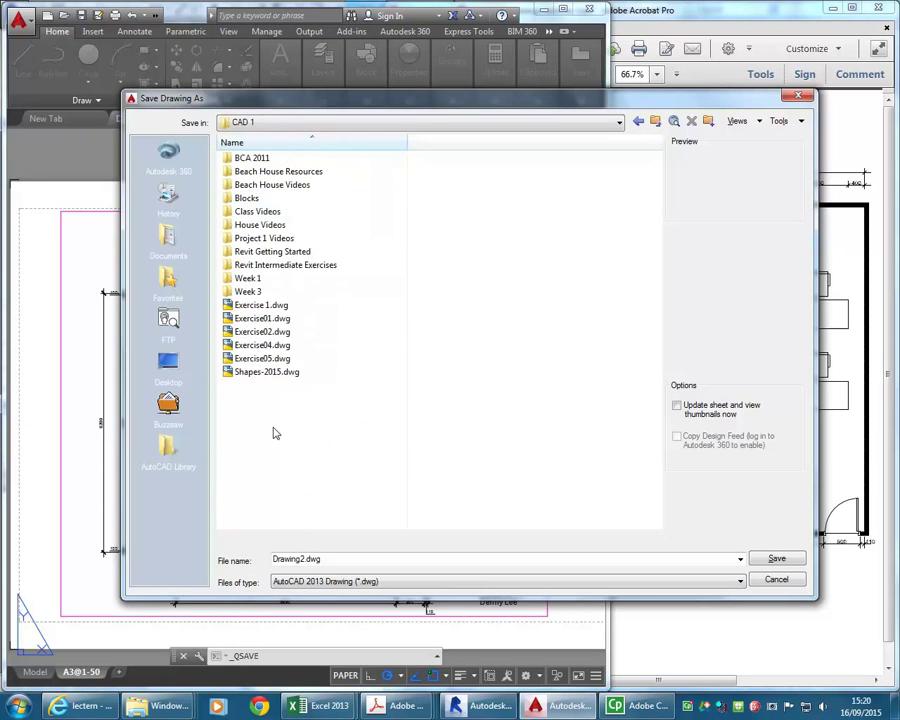
pyautogui.click(245, 331)
pyautogui.click(305, 559)
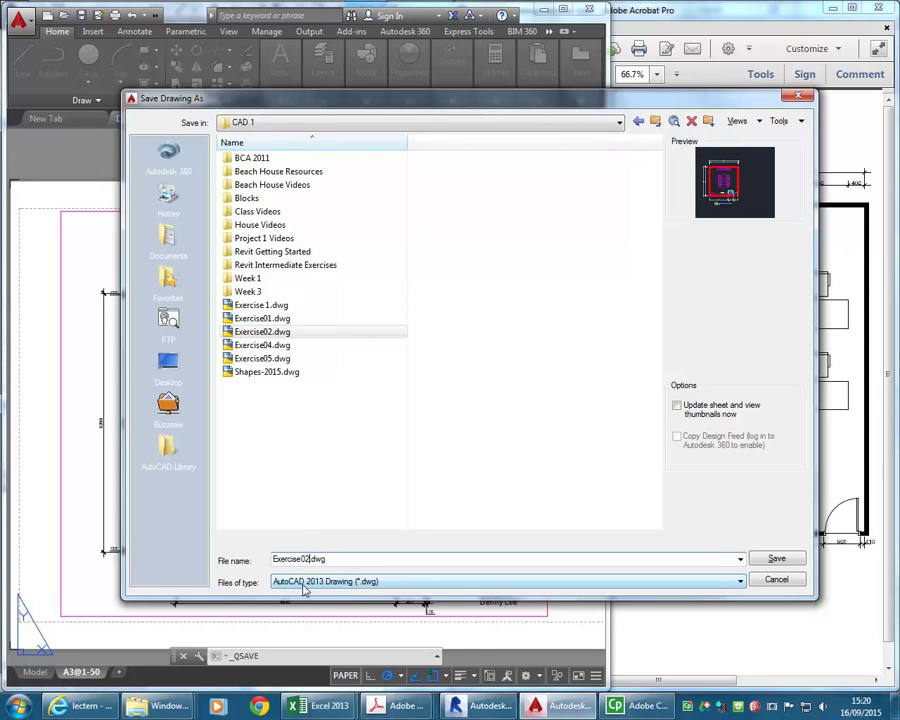
pyautogui.click(776, 559)
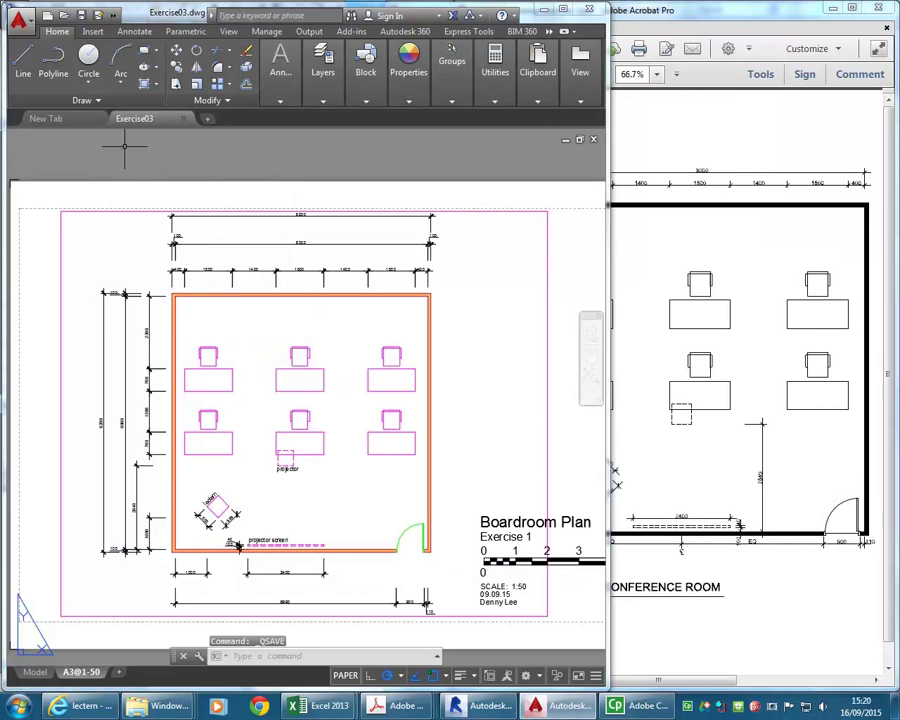
# Preview the A3@1-50 layout's plot with the DWG To PDF.pc3 plotter, examine the sheet closely, and leave without plotting.
pyautogui.click(18, 18)
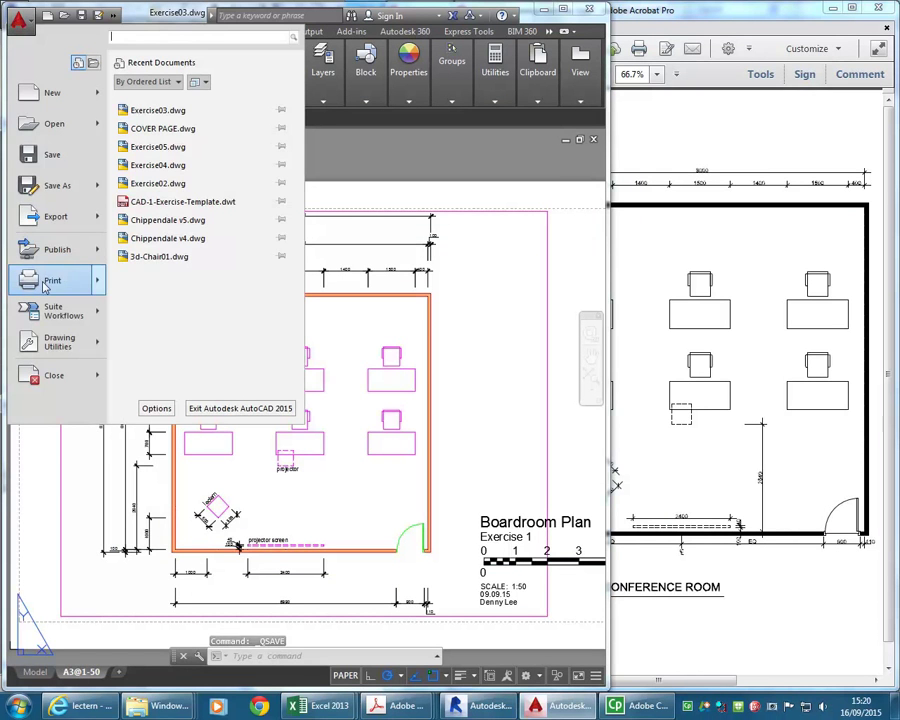
pyautogui.press('Escape')
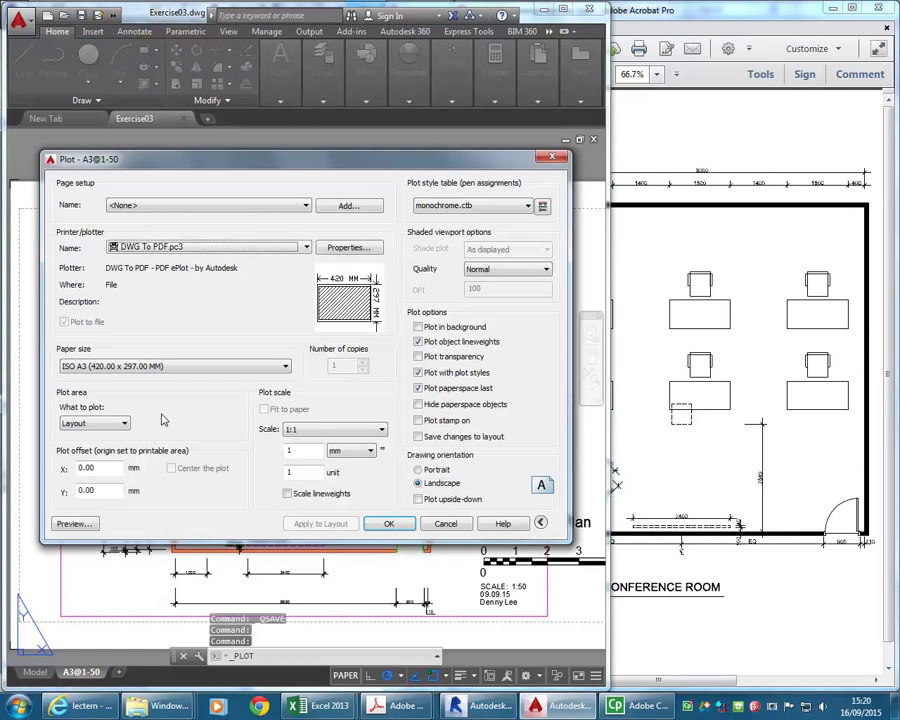
pyautogui.click(187, 248)
pyautogui.click(187, 258)
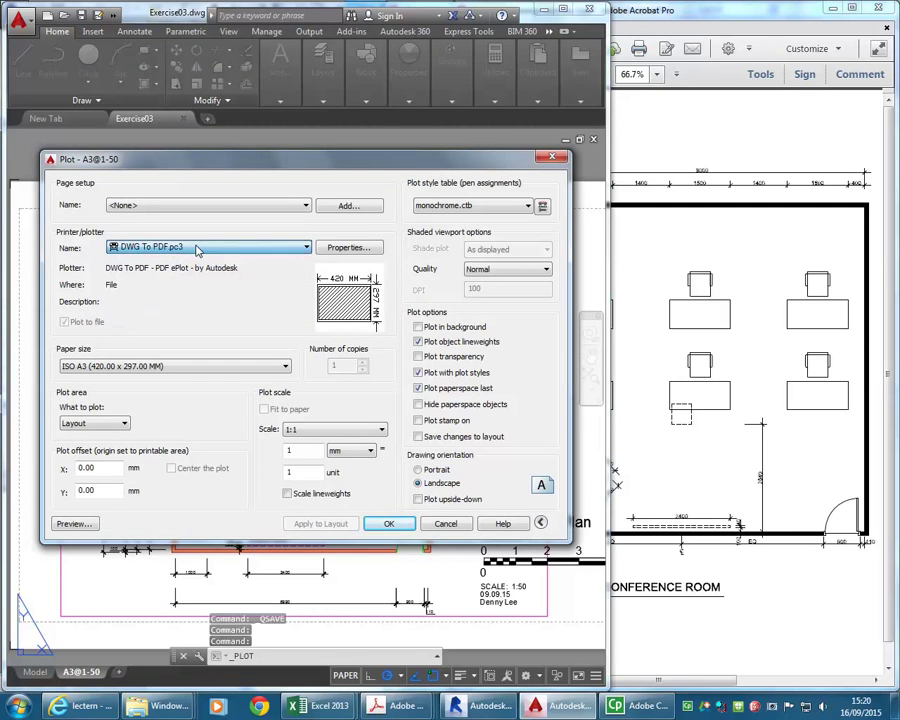
pyautogui.click(75, 523)
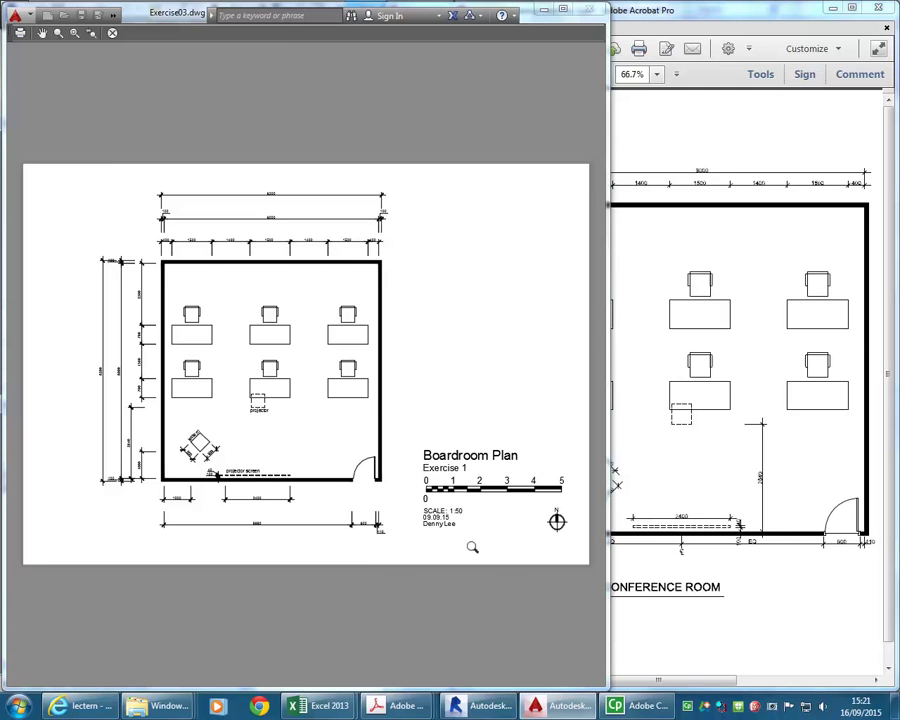
pyautogui.scroll(2, 431, 512)
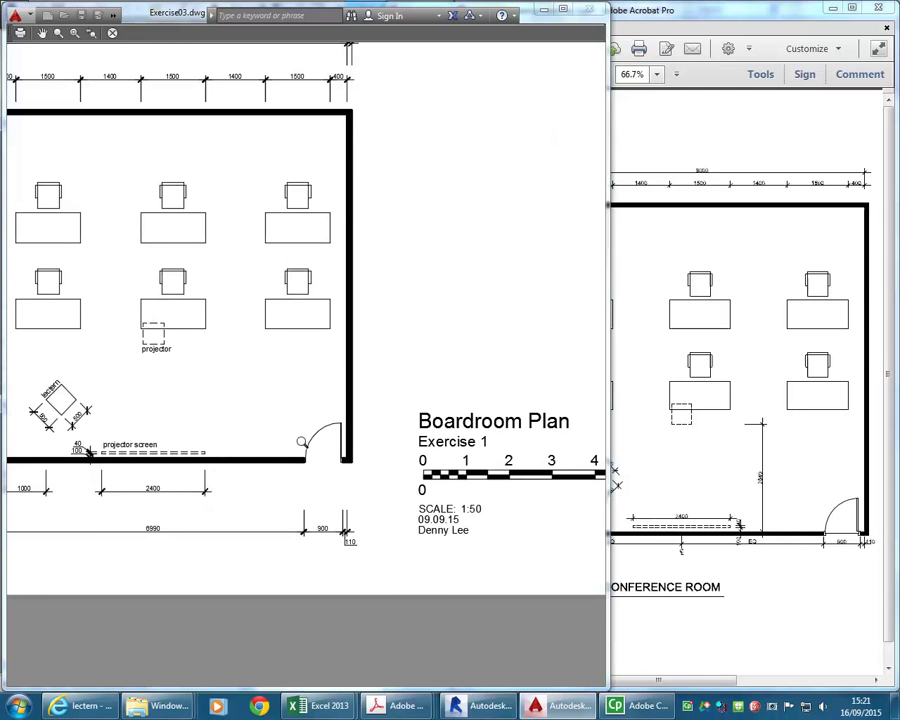
pyautogui.scroll(-2, 302, 441)
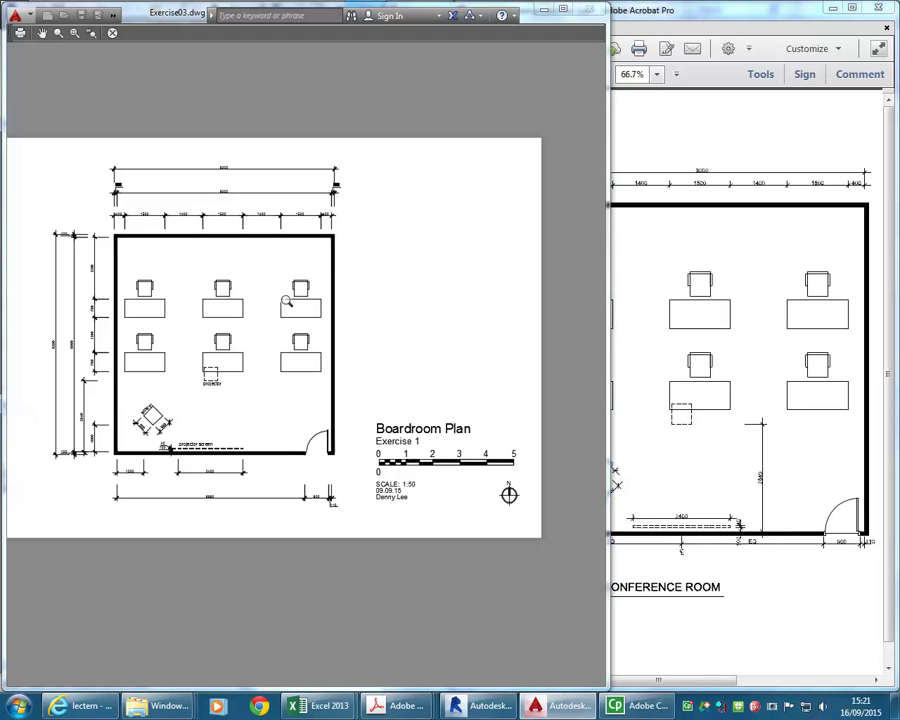
pyautogui.press('Escape')
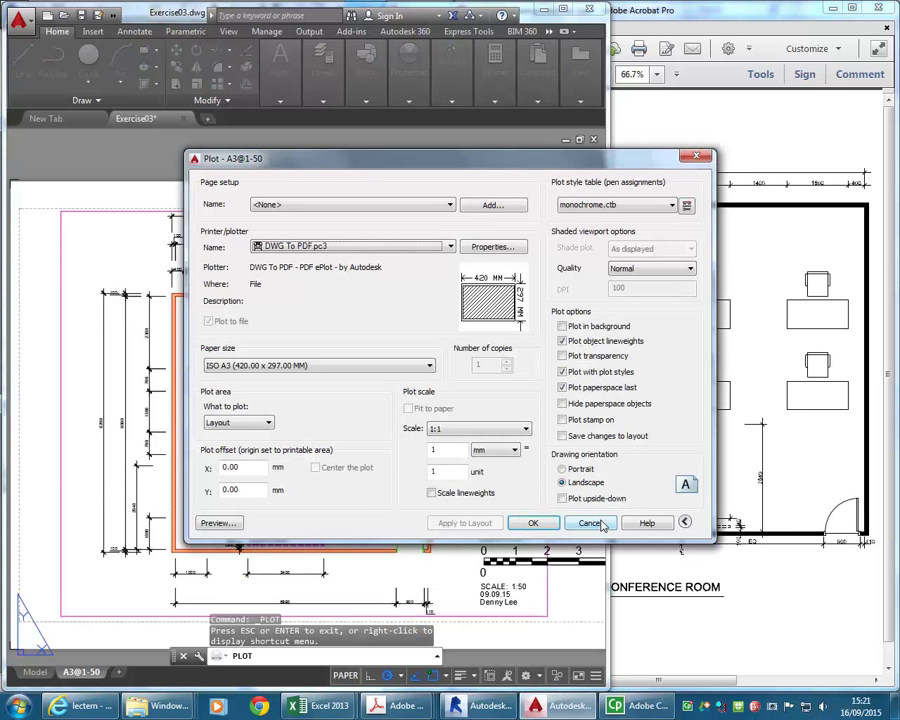
pyautogui.click(603, 525)
# Open the title block's attributes and set the project value to Exercise 3.
pyautogui.scroll(2, 300, 340)
pyautogui.scroll(2, 382, 458)
pyautogui.doubleClick(391, 534)
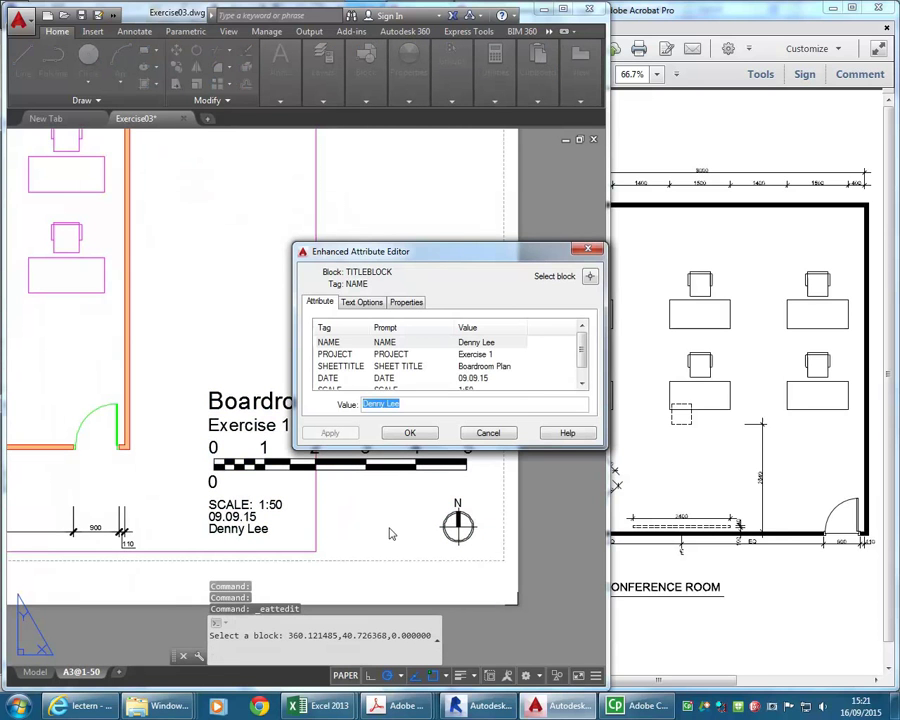
pyautogui.click(335, 354)
pyautogui.click(393, 403)
pyautogui.moveTo(393, 403); pyautogui.dragTo(407, 403)
pyautogui.write('2')
pyautogui.press('BackSpace')
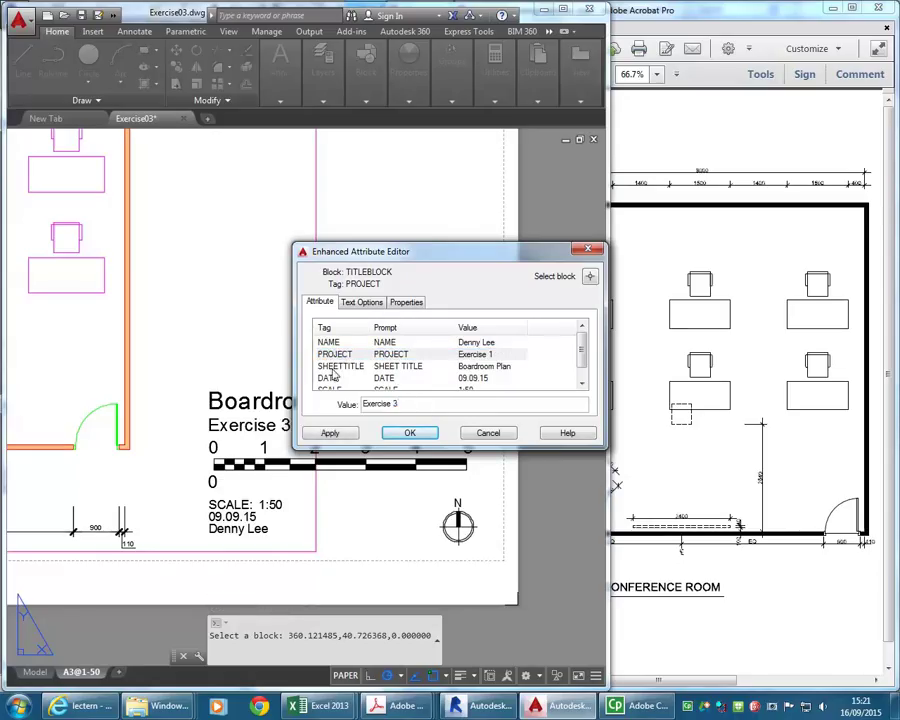
# Change the title block's sheet title to Conference Room Plan.
pyautogui.click(345, 368)
pyautogui.click(394, 404)
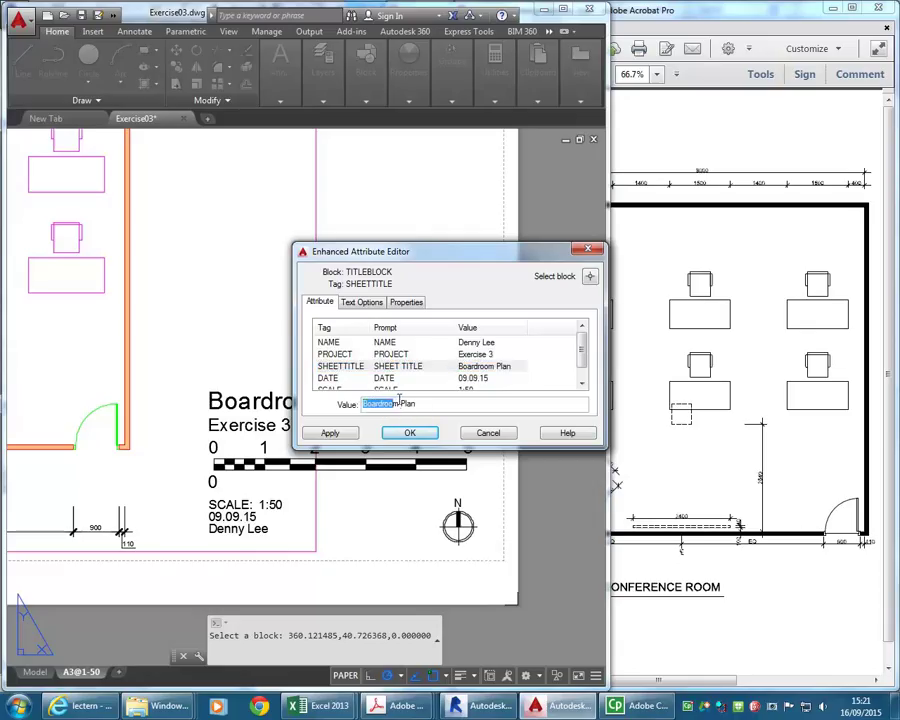
pyautogui.write('Conference R')
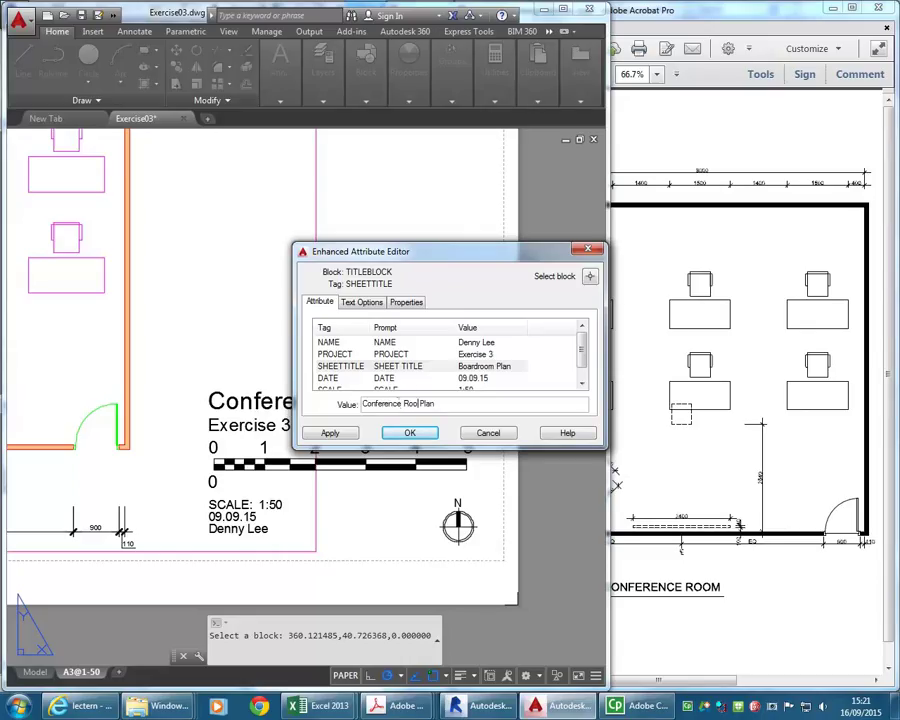
# Set the title block's date to 16.09.15 and apply the attribute changes.
pyautogui.click(330, 379)
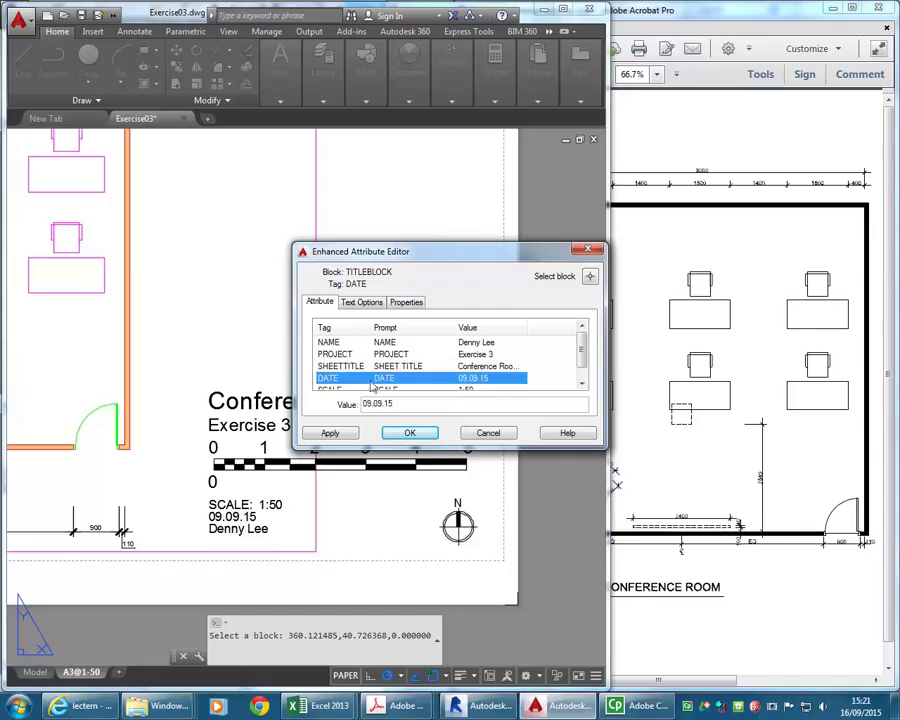
pyautogui.click(367, 404)
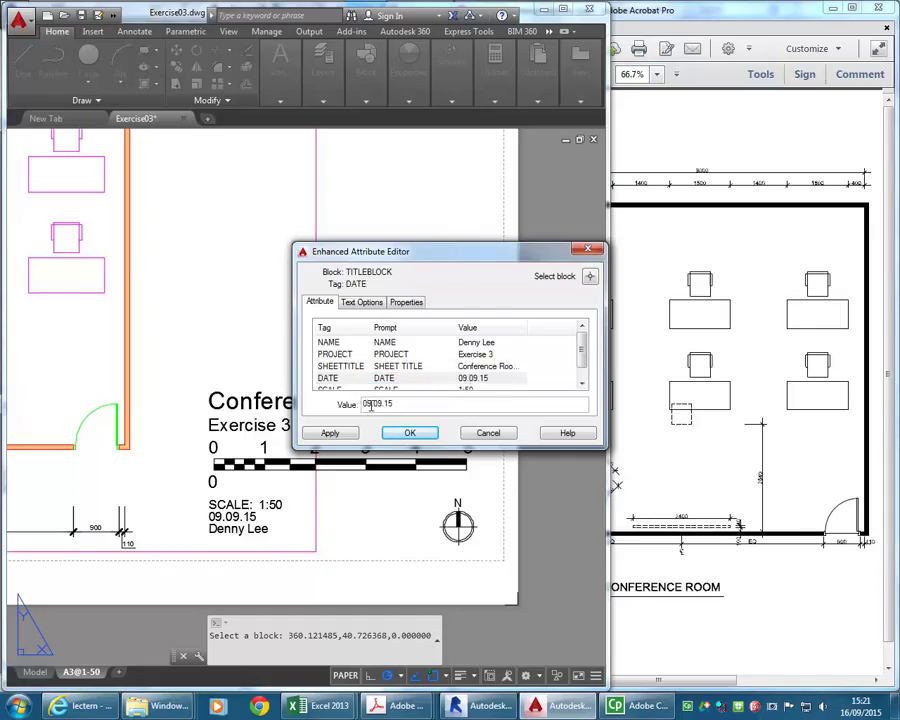
pyautogui.write('16')
pyautogui.click(409, 433)
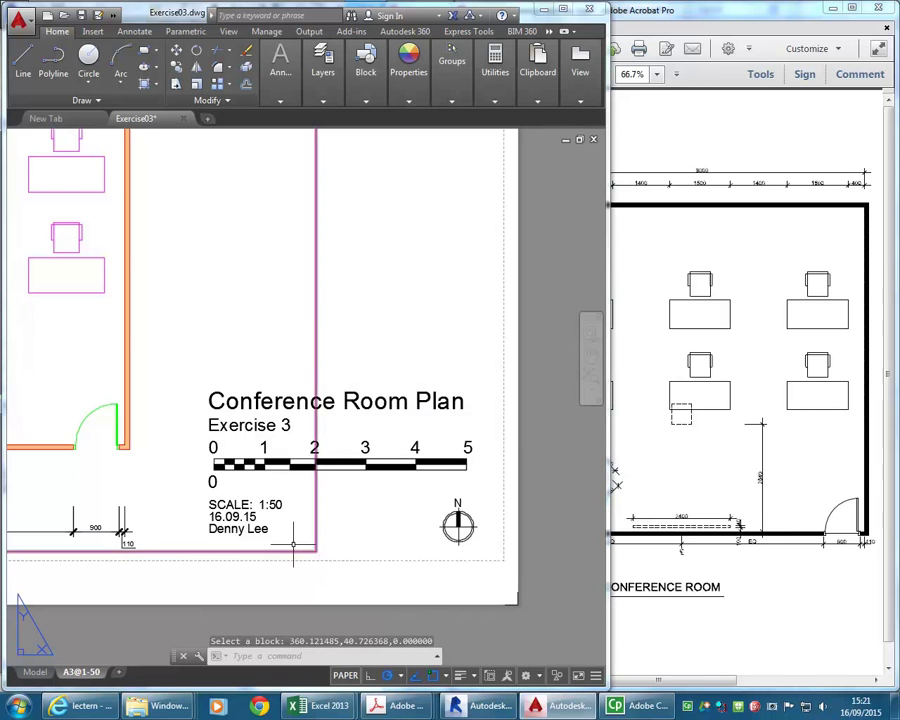
# Save the Exercise03 drawing with its updated title block.
pyautogui.middleClick(295, 558)
pyautogui.middleClick(295, 558)
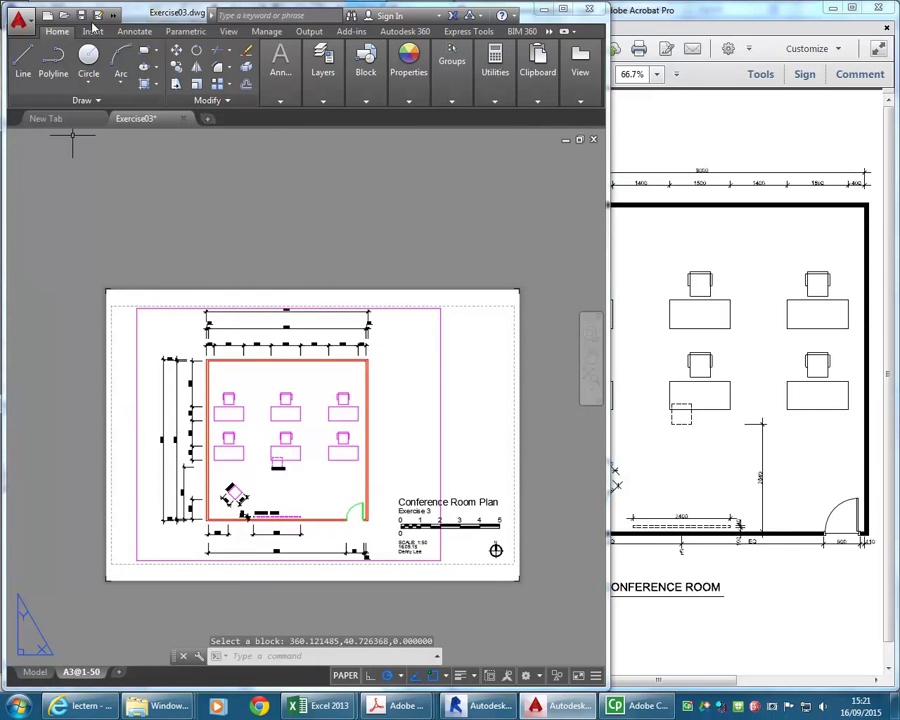
pyautogui.click(68, 14)
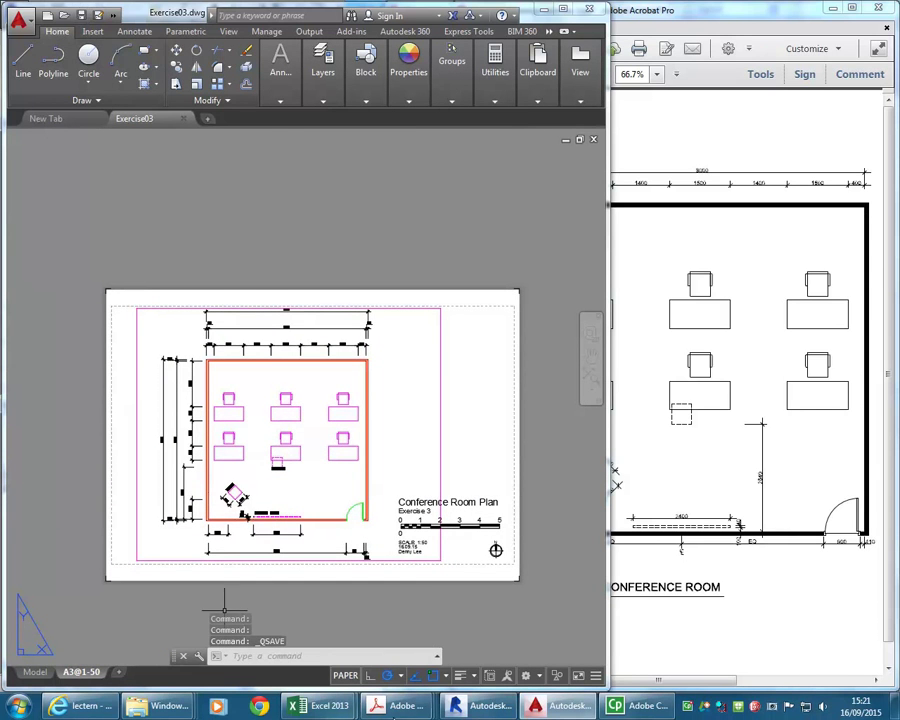